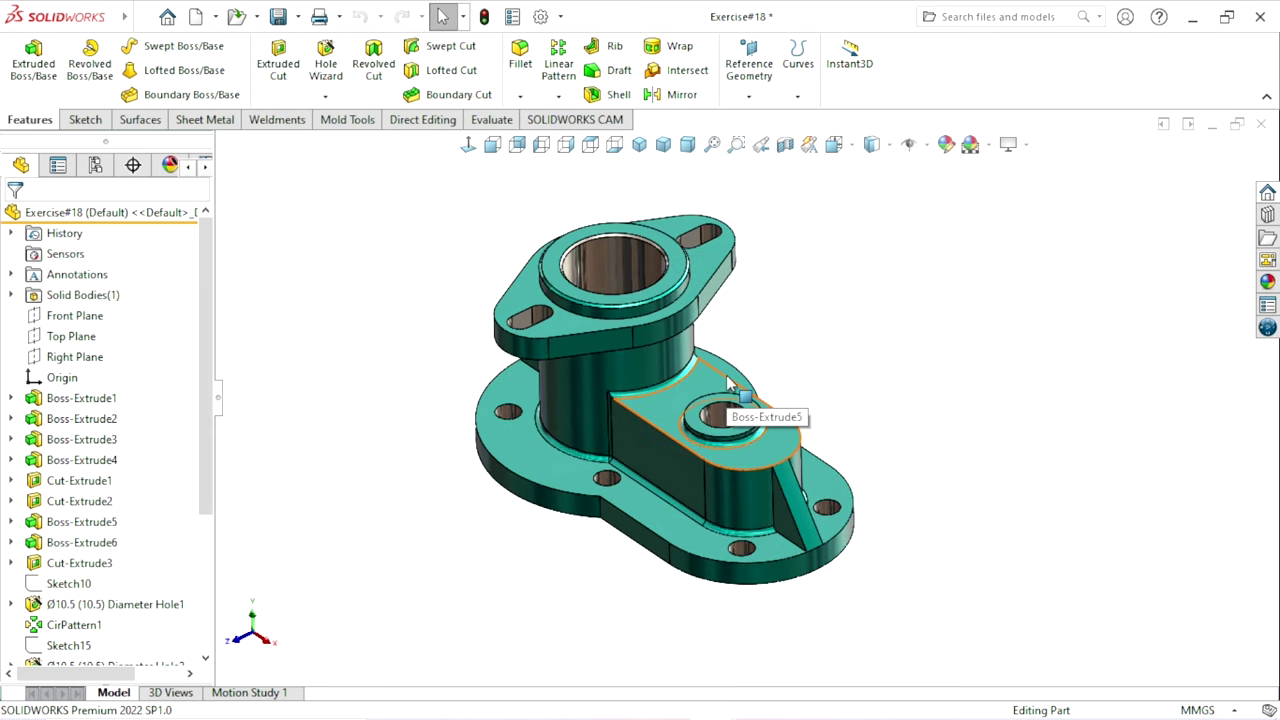
# - Orbit and zoom the finished flanged housing to inspect it from low frontal angles
pyautogui.moveTo(760, 412)
pyautogui.mouseDown(button='middle')
pyautogui.moveTo(908, 380)
pyautogui.moveTo(808, 428)
pyautogui.moveTo(891, 389)
pyautogui.mouseUp(button='middle')
pyautogui.scroll(-2, 837, 435)
pyautogui.scroll(-2, 837, 435)
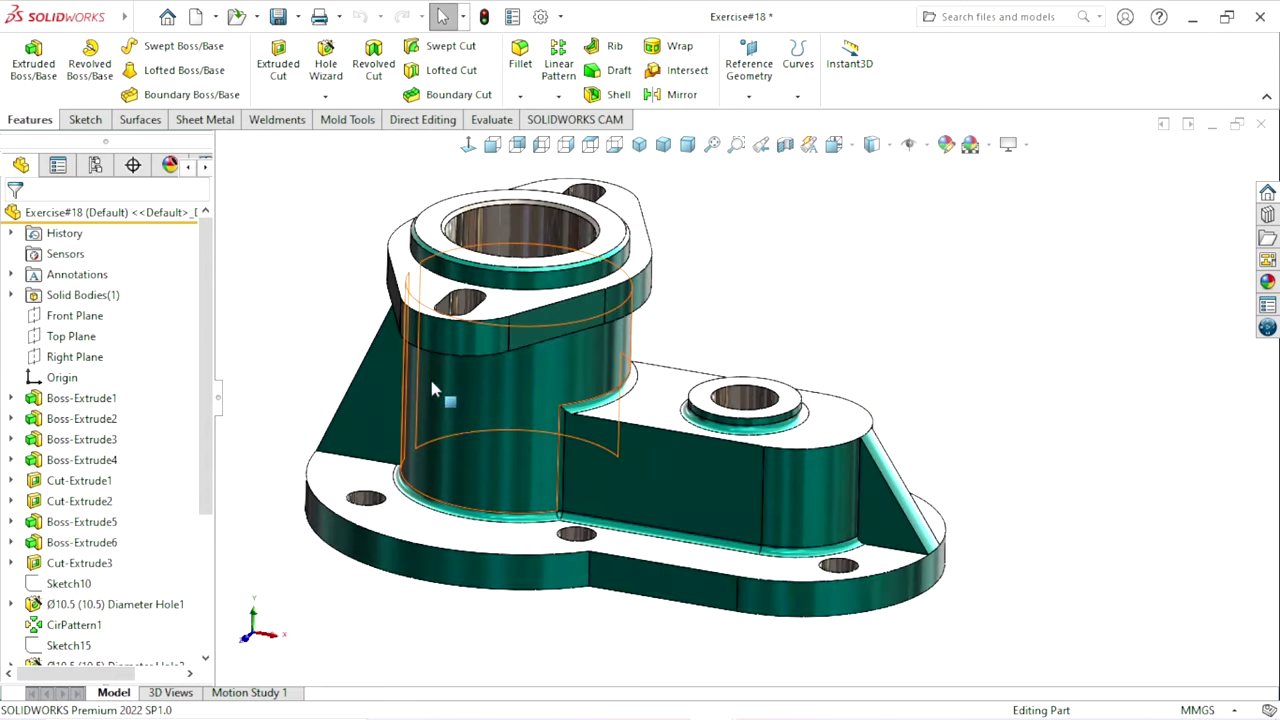
pyautogui.moveTo(771, 470)
pyautogui.mouseDown(button='middle')
pyautogui.moveTo(923, 446)
pyautogui.moveTo(760, 430)
pyautogui.moveTo(771, 450)
pyautogui.moveTo(784, 429)
pyautogui.mouseUp(button='middle')
pyautogui.scroll(2, 760, 430)
pyautogui.scroll(-3, 725, 415)
pyautogui.scroll(2, 784, 429)
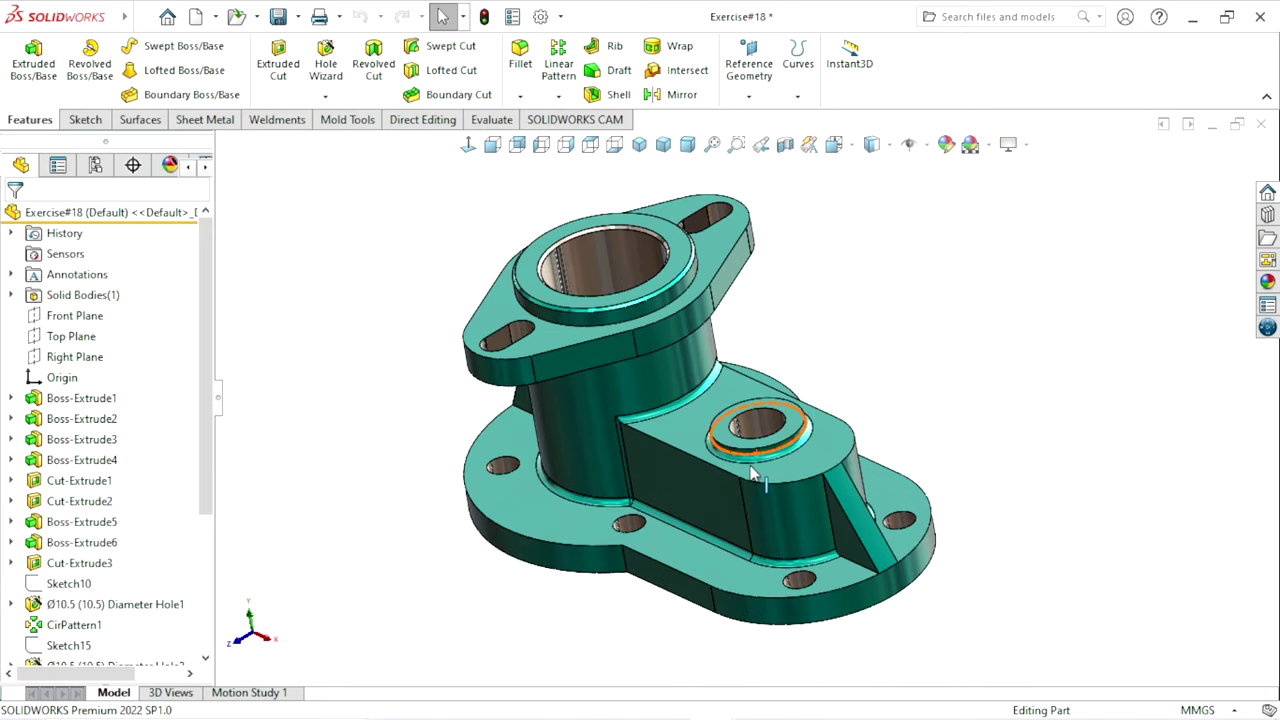
pyautogui.scroll(-2, 784, 429)
pyautogui.moveTo(900, 429); pyautogui.dragTo(925, 386, button='middle')
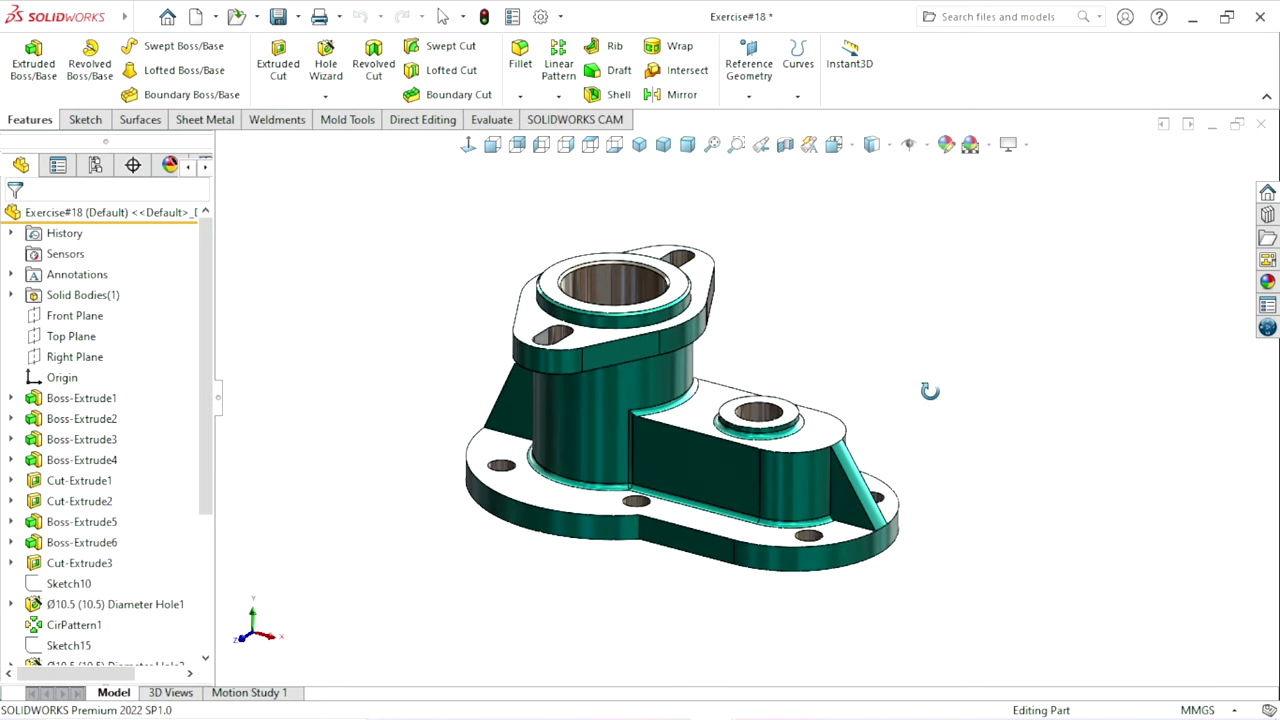
pyautogui.moveTo(922, 487)
pyautogui.mouseDown(button='middle')
pyautogui.moveTo(731, 557)
pyautogui.moveTo(790, 432)
pyautogui.moveTo(920, 523)
pyautogui.moveTo(986, 492)
pyautogui.moveTo(903, 438)
pyautogui.moveTo(551, 517)
pyautogui.moveTo(580, 551)
pyautogui.moveTo(570, 614)
pyautogui.moveTo(594, 586)
pyautogui.moveTo(871, 443)
pyautogui.moveTo(808, 340)
pyautogui.mouseUp(button='middle')
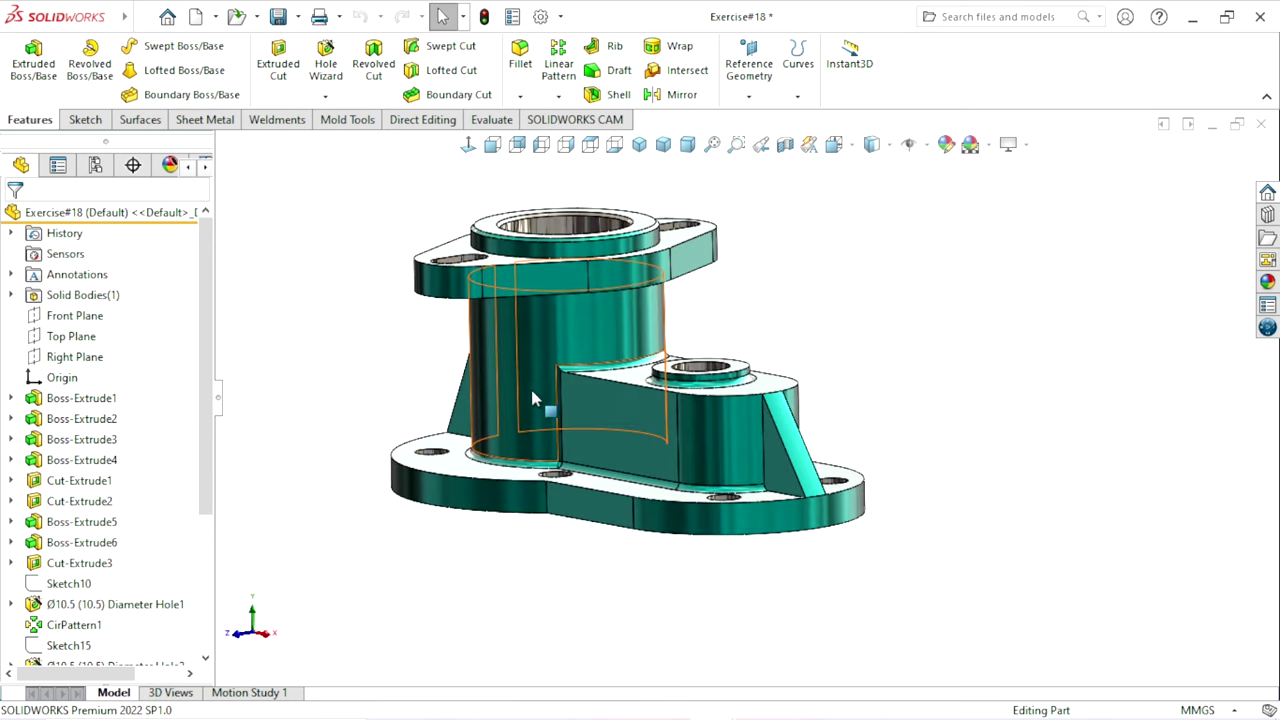
# - View the housing from above and the rib side, then switch to the Exercise#18 reference PDF
pyautogui.moveTo(530, 385)
pyautogui.mouseDown(button='middle')
pyautogui.moveTo(592, 403)
pyautogui.moveTo(433, 376)
pyautogui.mouseUp(button='middle')
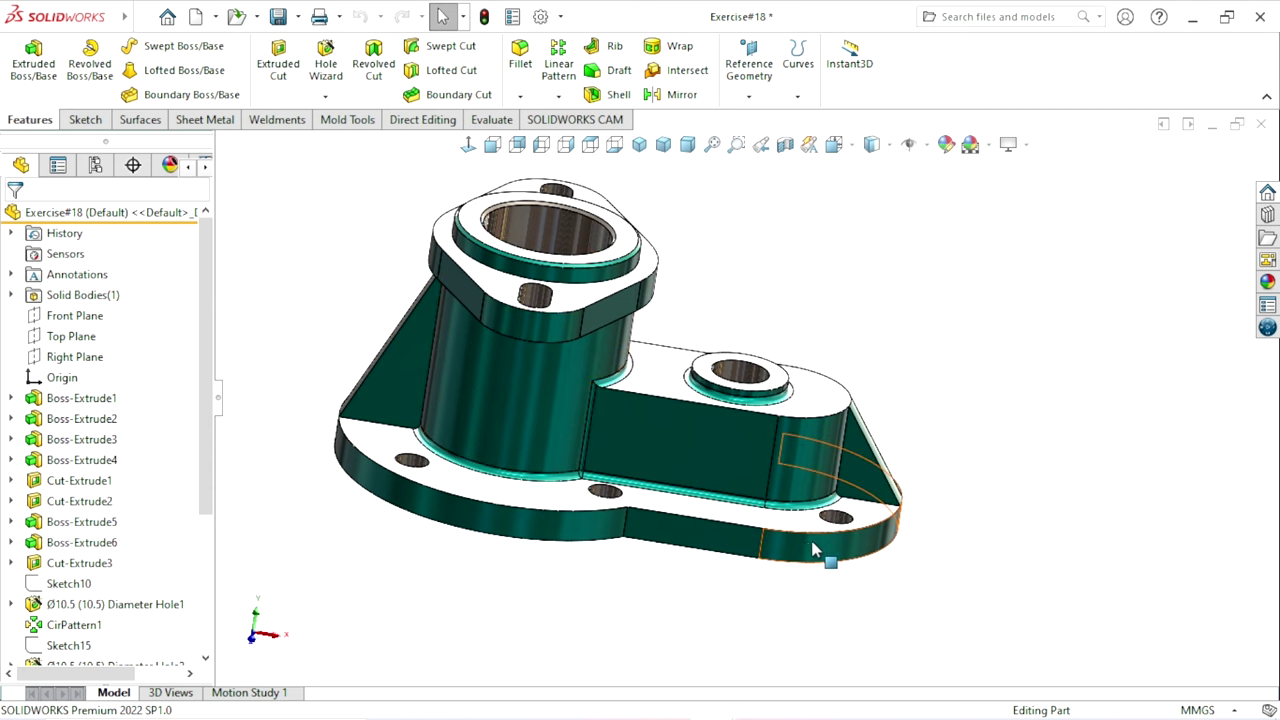
pyautogui.moveTo(763, 533); pyautogui.dragTo(517, 479, button='middle')
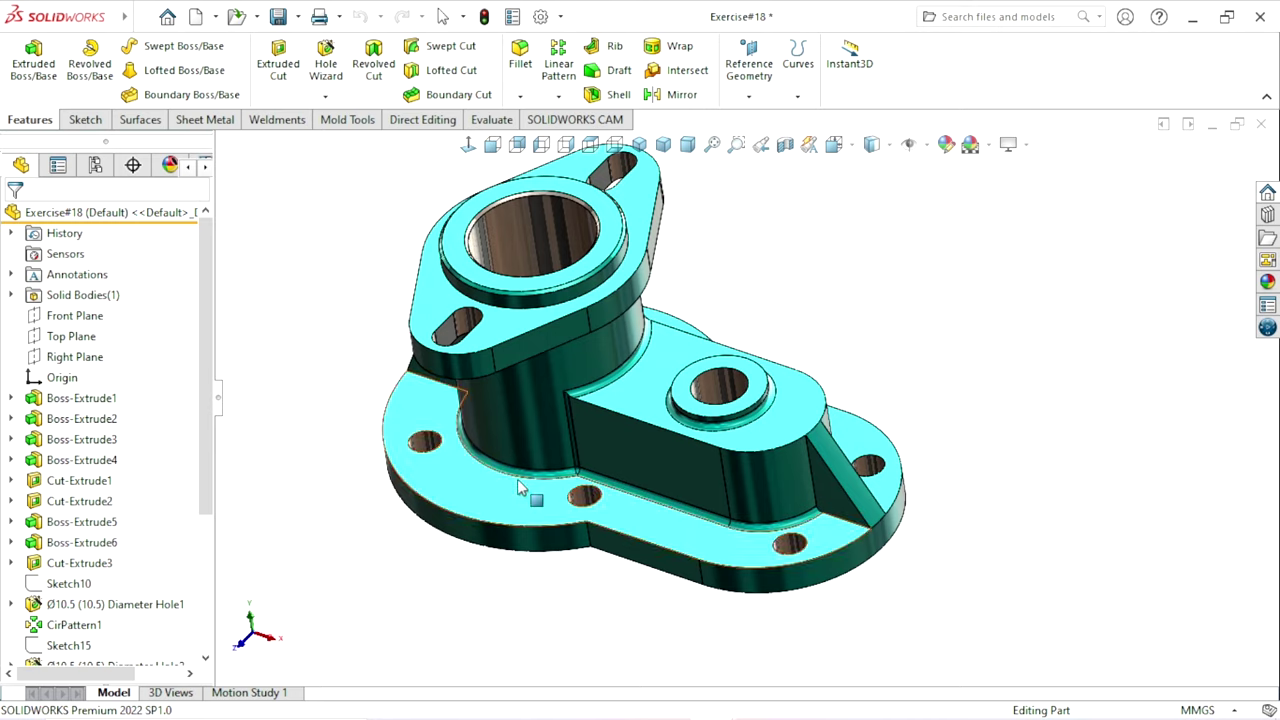
pyautogui.moveTo(960, 530); pyautogui.dragTo(944, 542, button='middle')
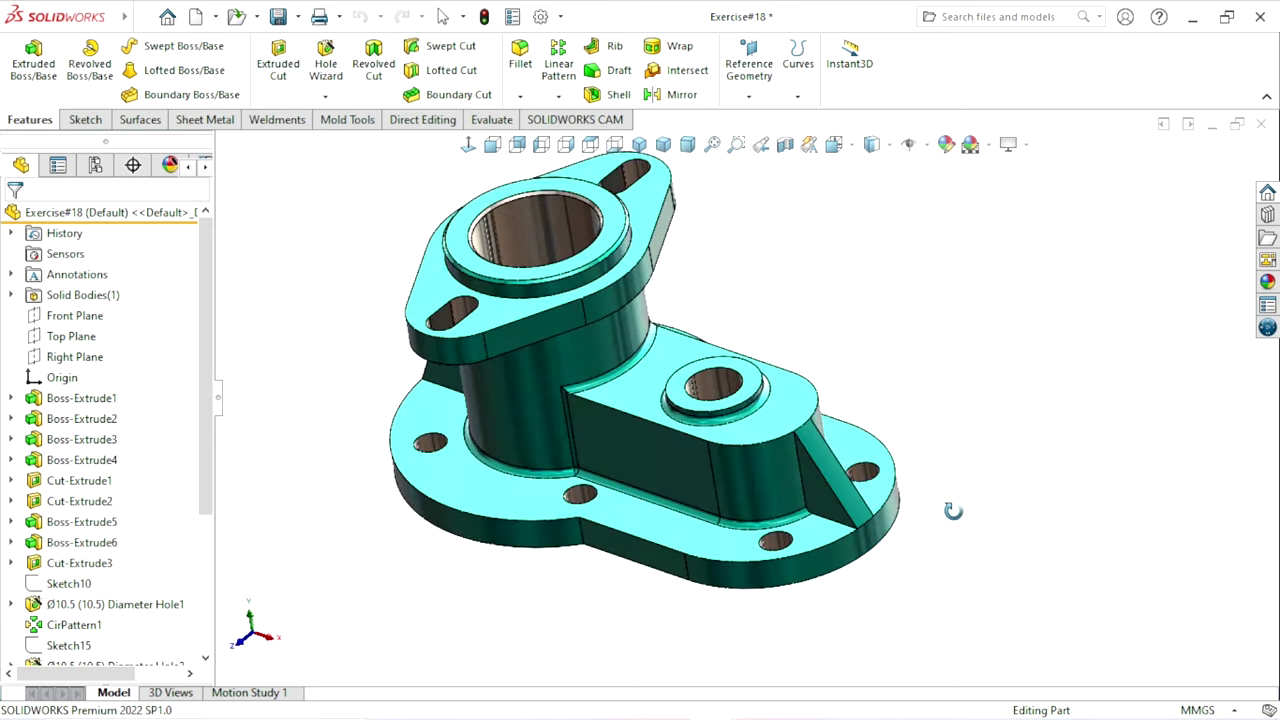
pyautogui.scroll(3, 785, 420)
pyautogui.moveTo(785, 420); pyautogui.dragTo(886, 486, button='middle')
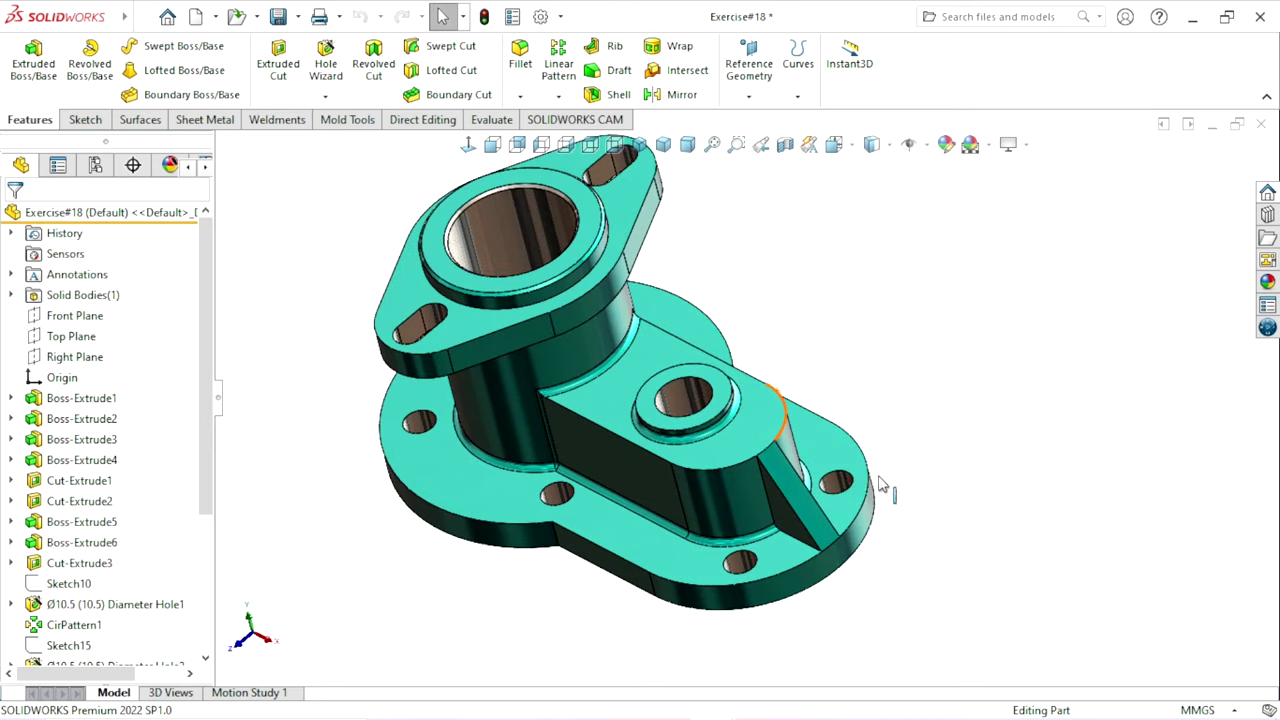
pyautogui.scroll(-3, 866, 440)
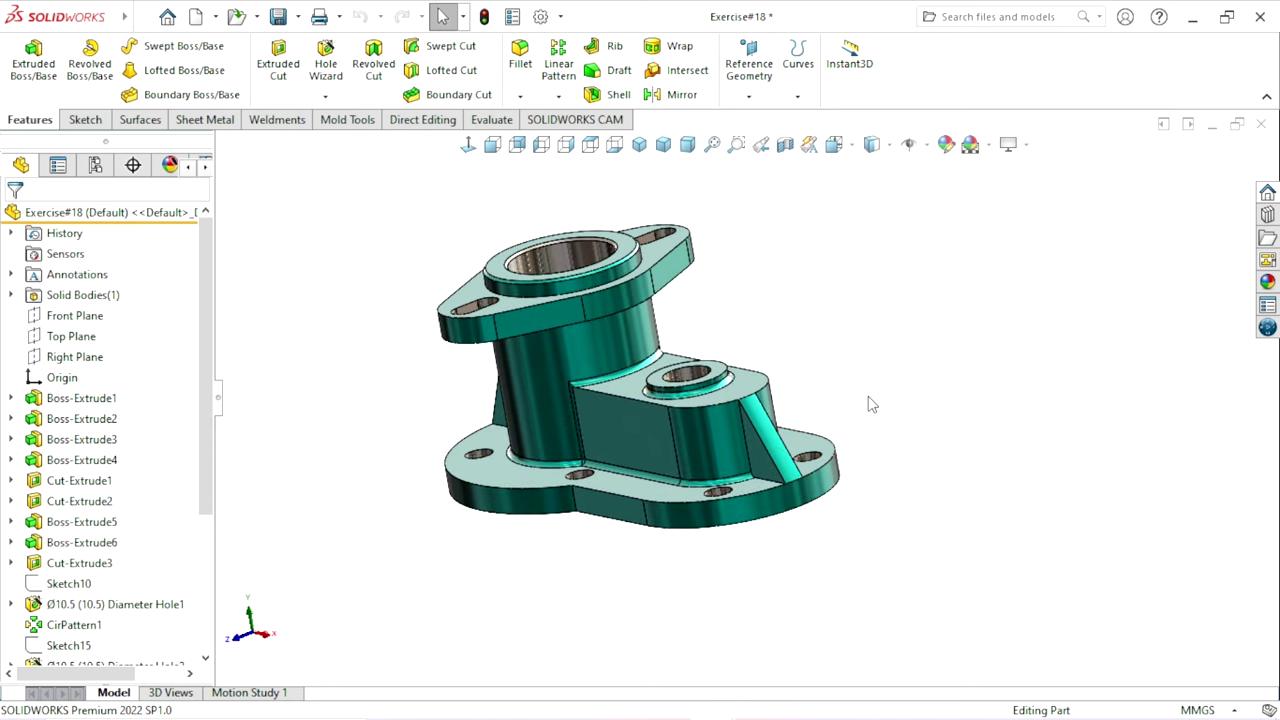
pyautogui.moveTo(869, 403)
pyautogui.mouseDown(button='middle')
pyautogui.moveTo(886, 449)
pyautogui.moveTo(743, 434)
pyautogui.mouseUp(button='middle')
pyautogui.scroll(-2, 747, 400)
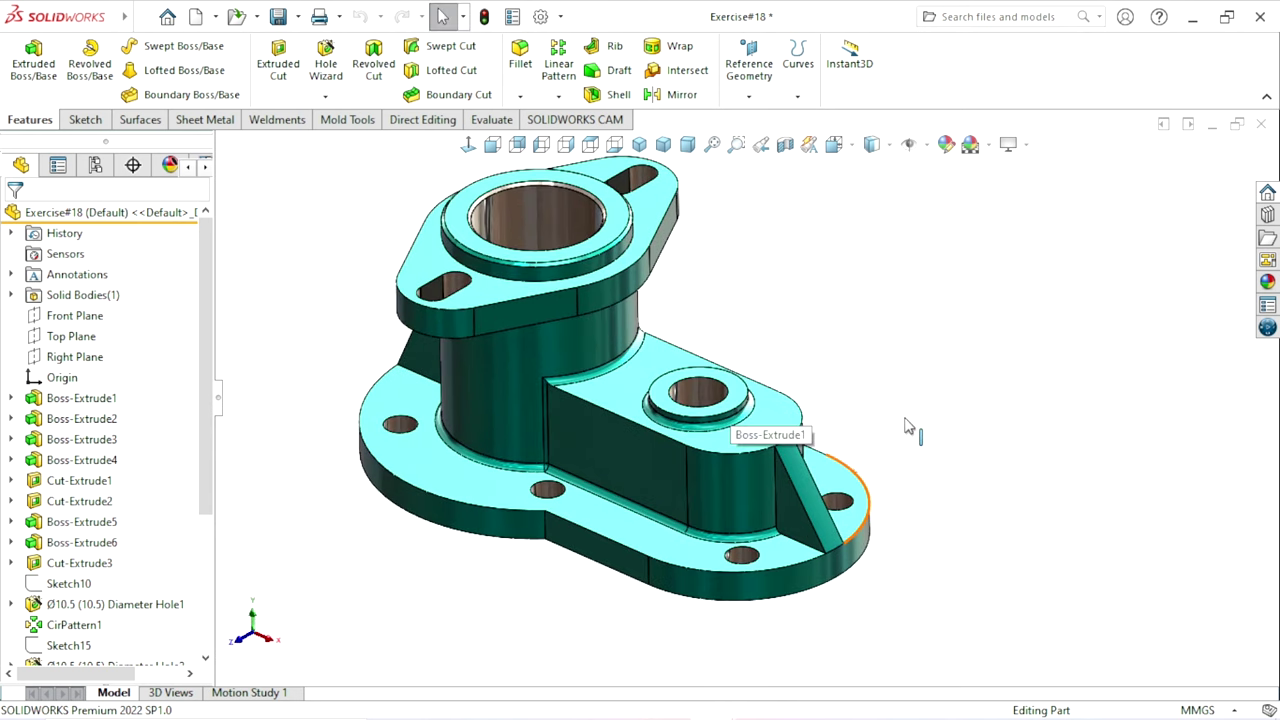
pyautogui.scroll(2, 906, 426)
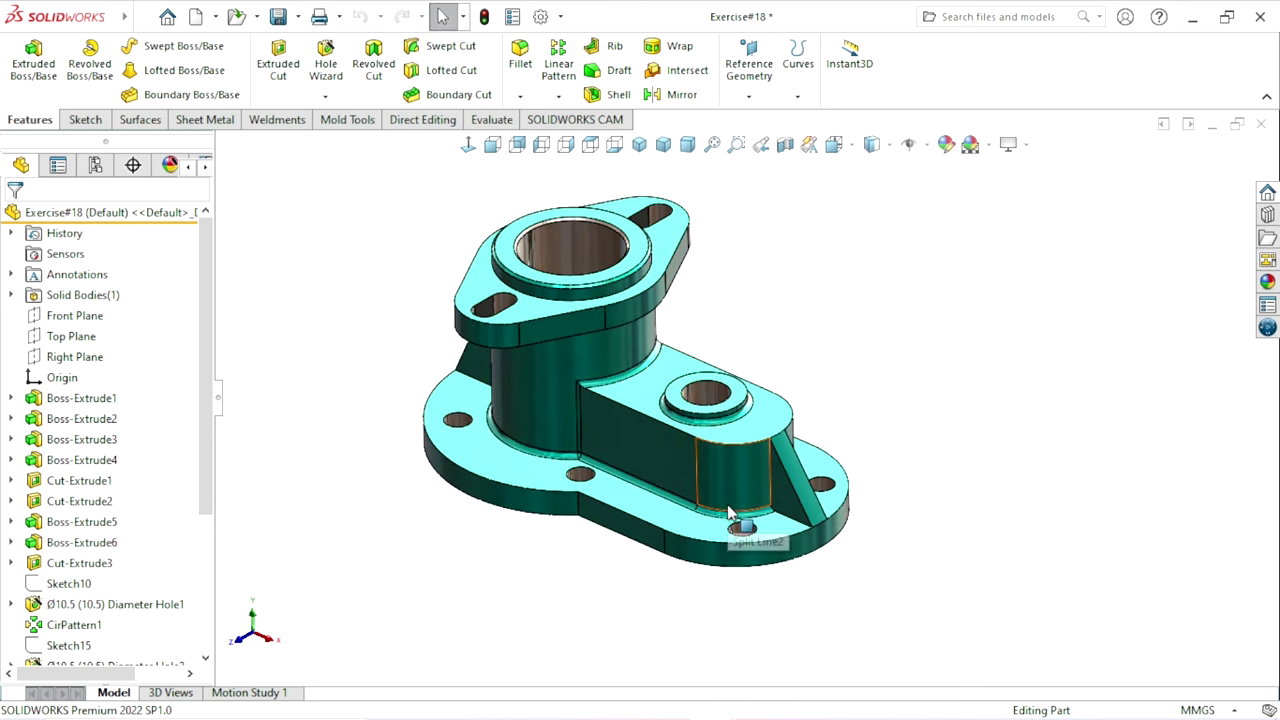
pyautogui.hotkey('alt', 'Tab')
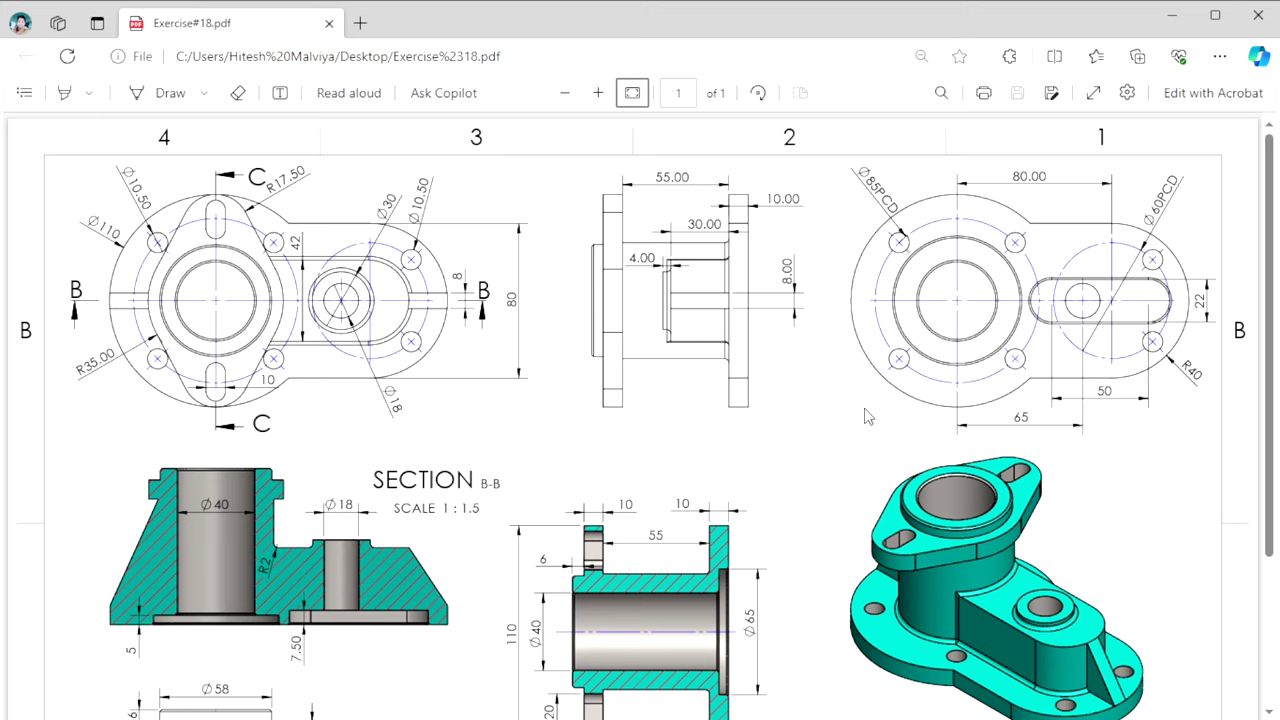
pyautogui.scroll(-3, 485, 459)
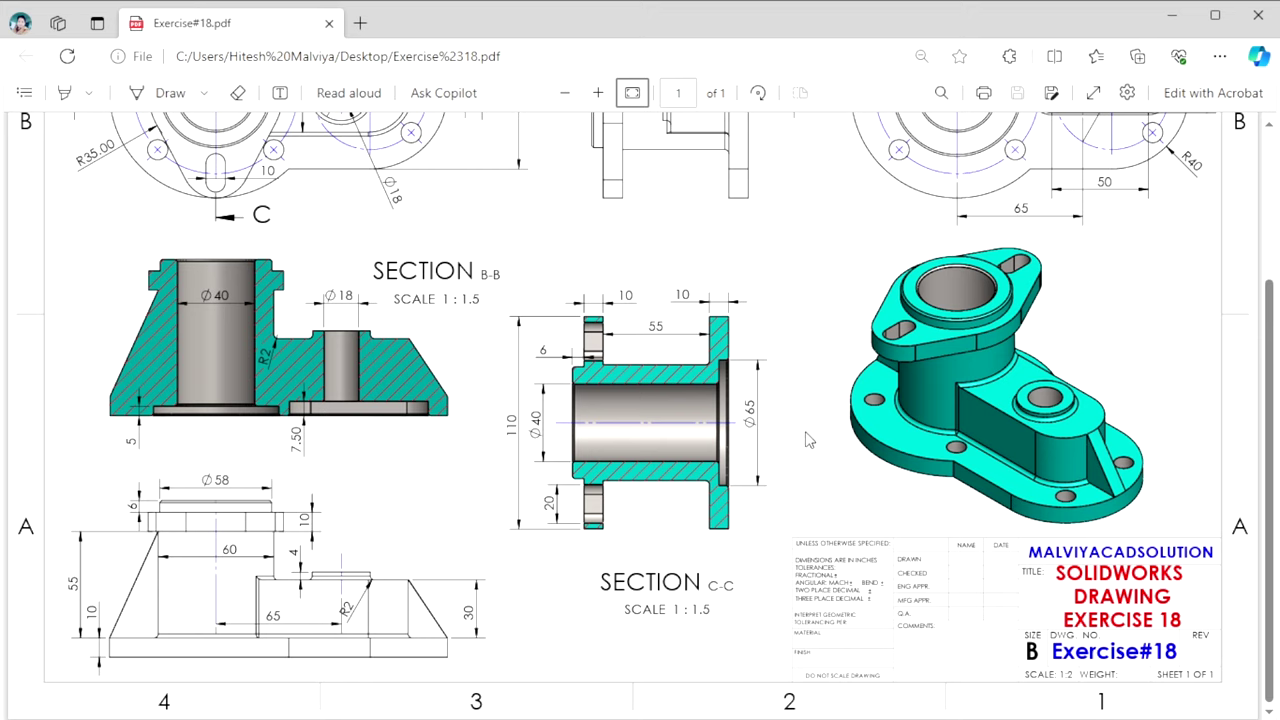
pyautogui.scroll(3, 808, 440)
pyautogui.scroll(1, 741, 437)
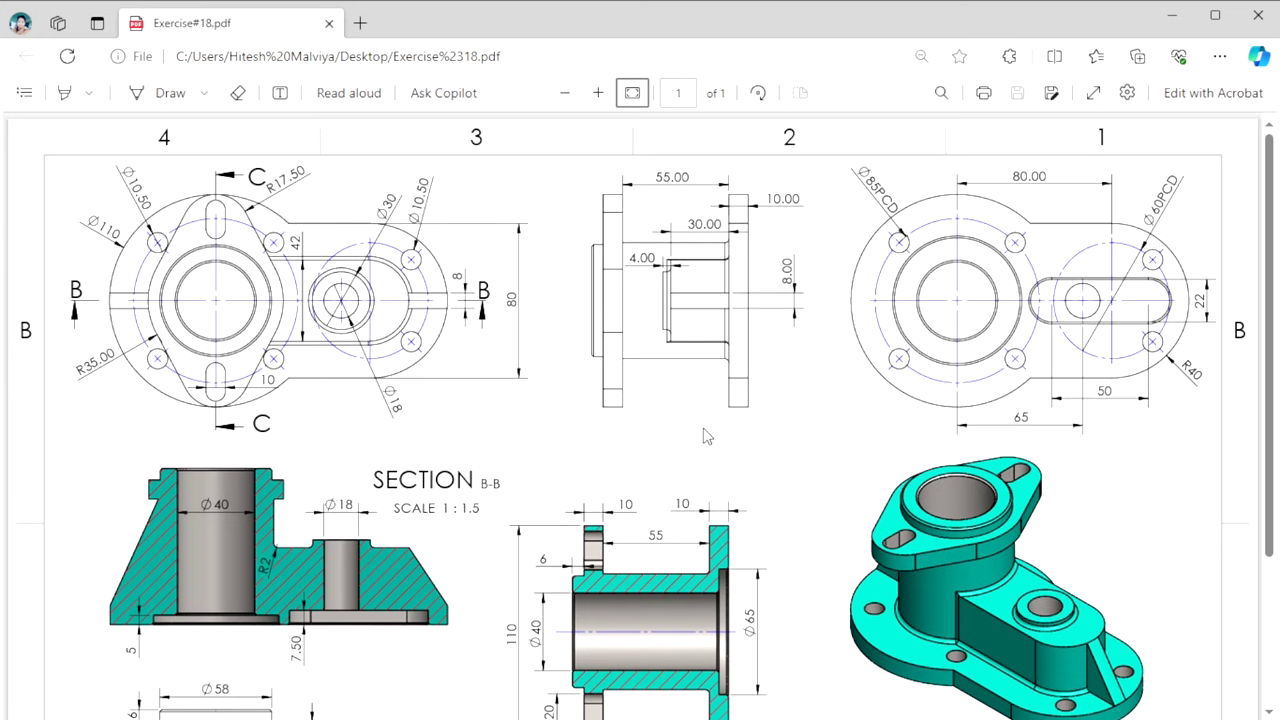
pyautogui.scroll(-2, 714, 421)
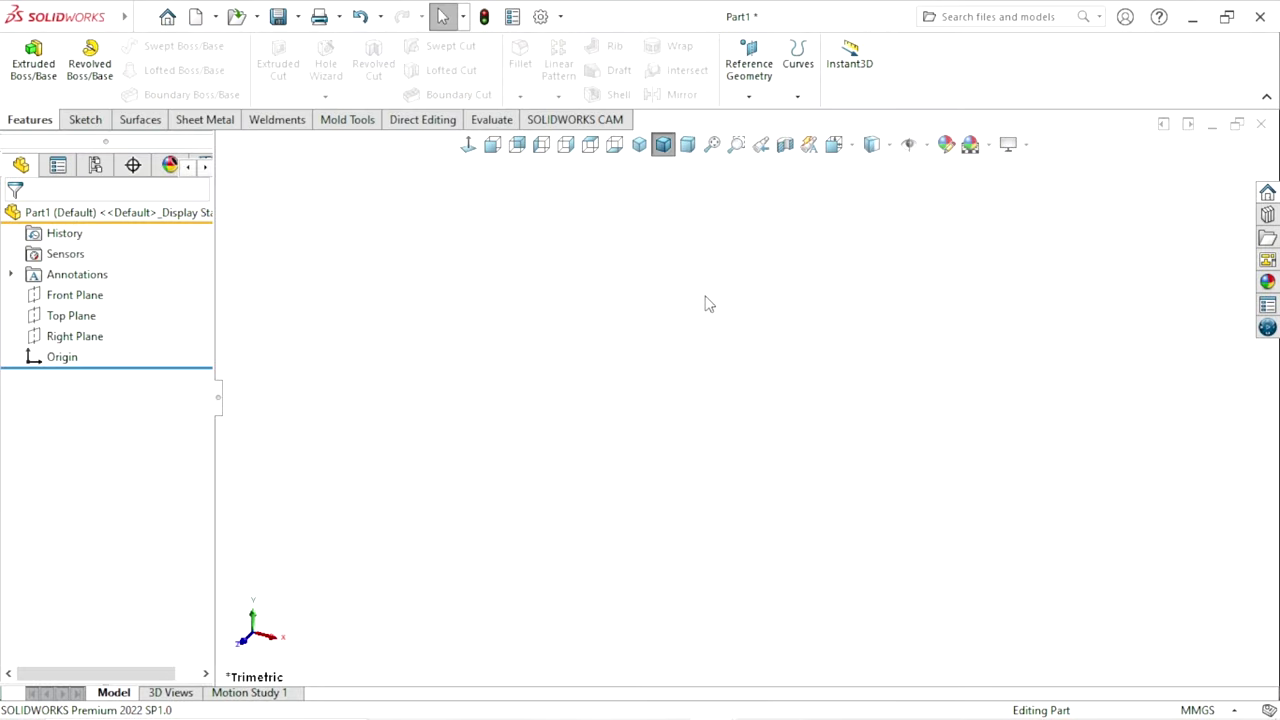
# - On the Top Plane, sketch a circle at the origin and a smaller circle to its right
pyautogui.click(55, 316)
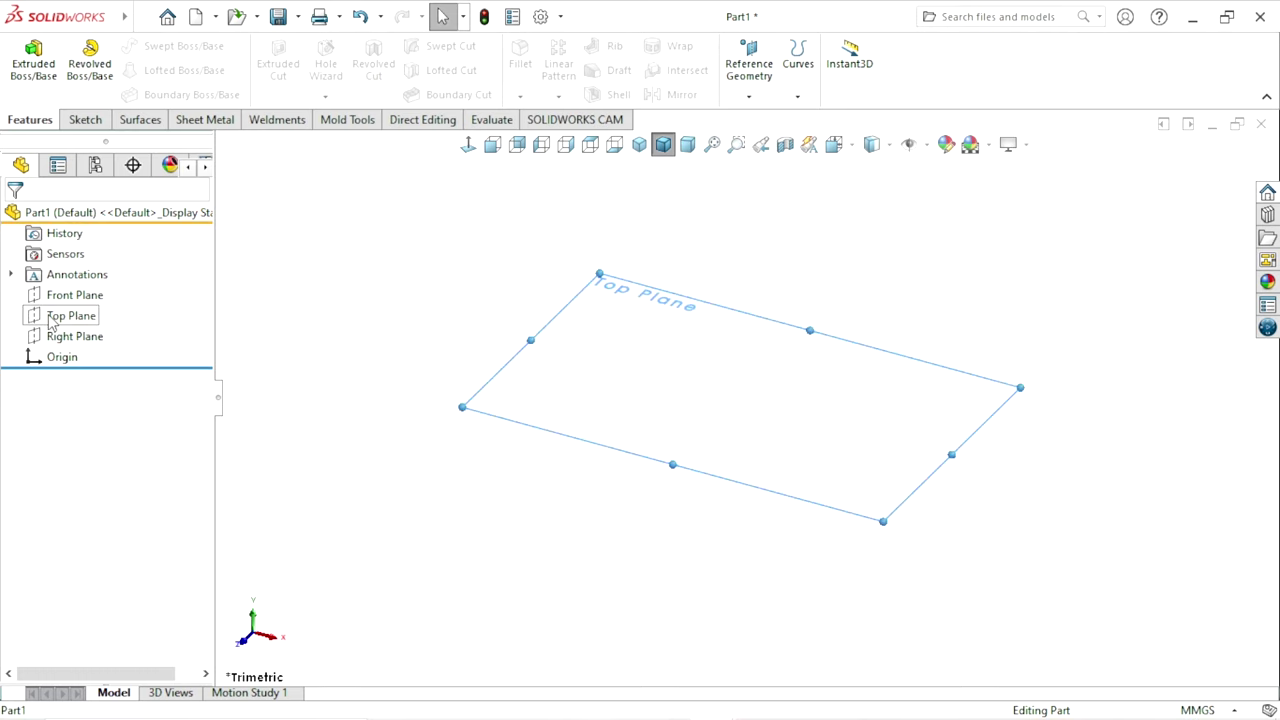
pyautogui.click(64, 287)
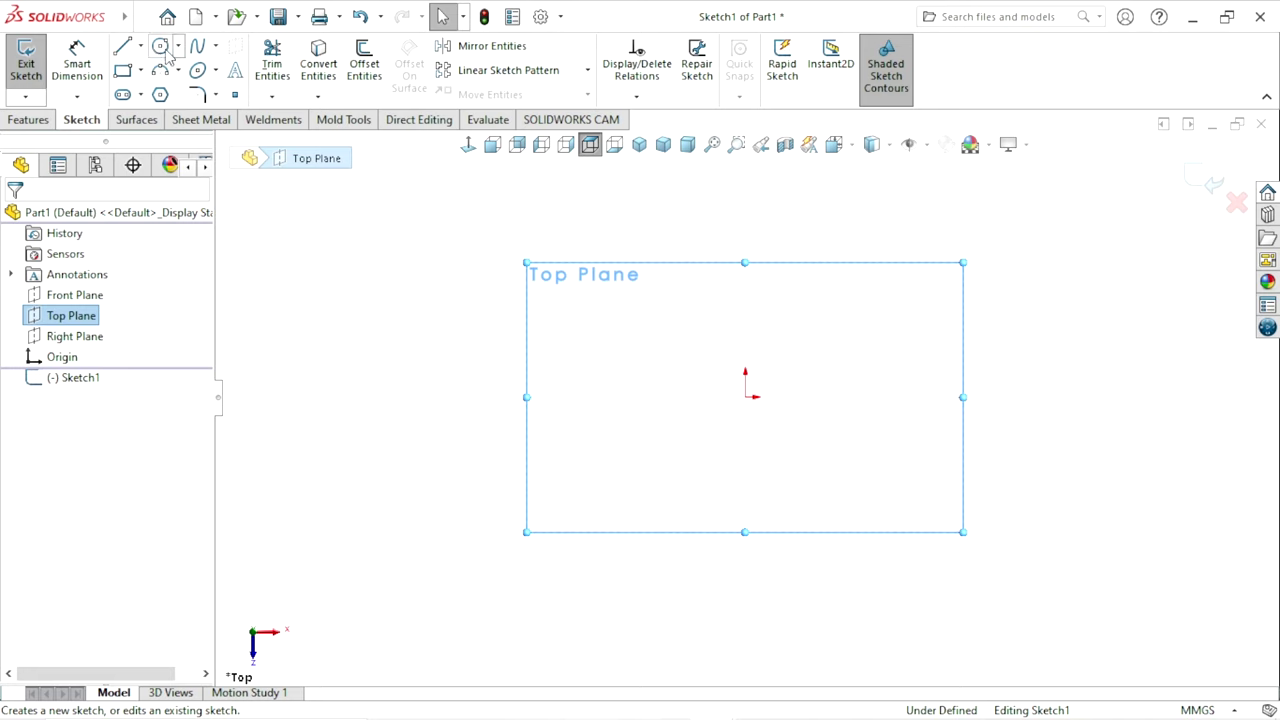
pyautogui.press('c')
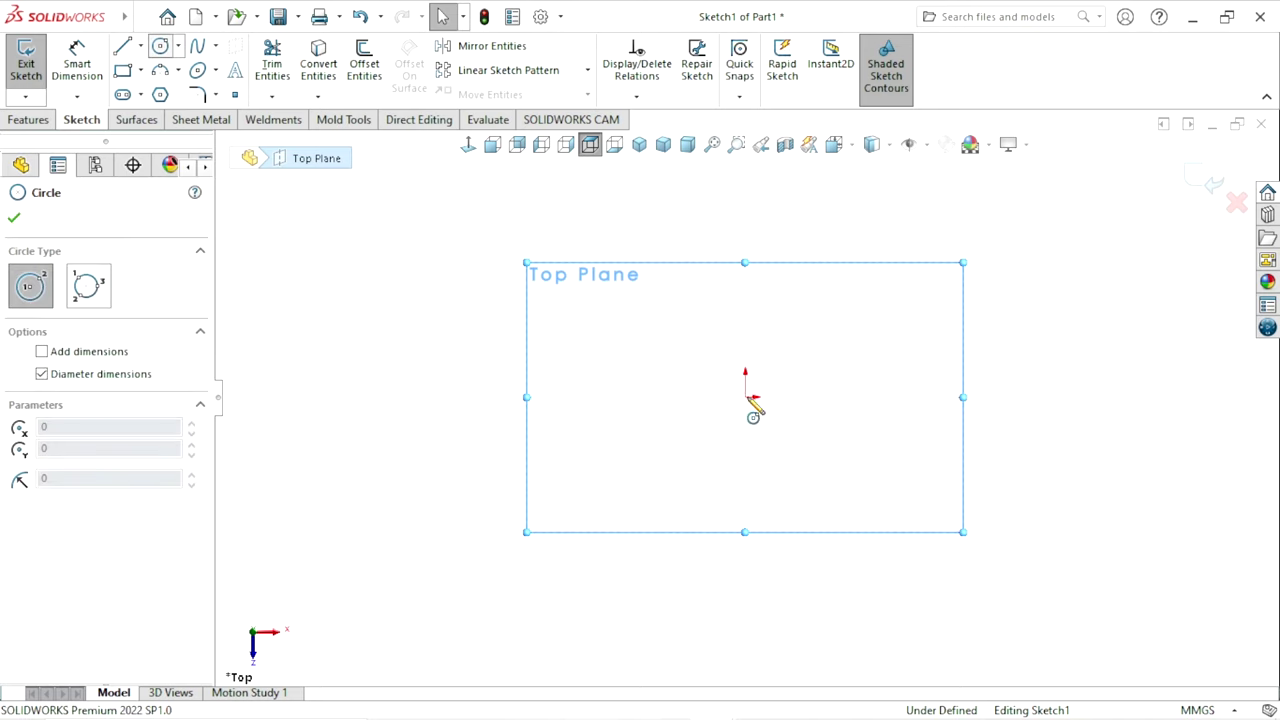
pyautogui.click(744, 396)
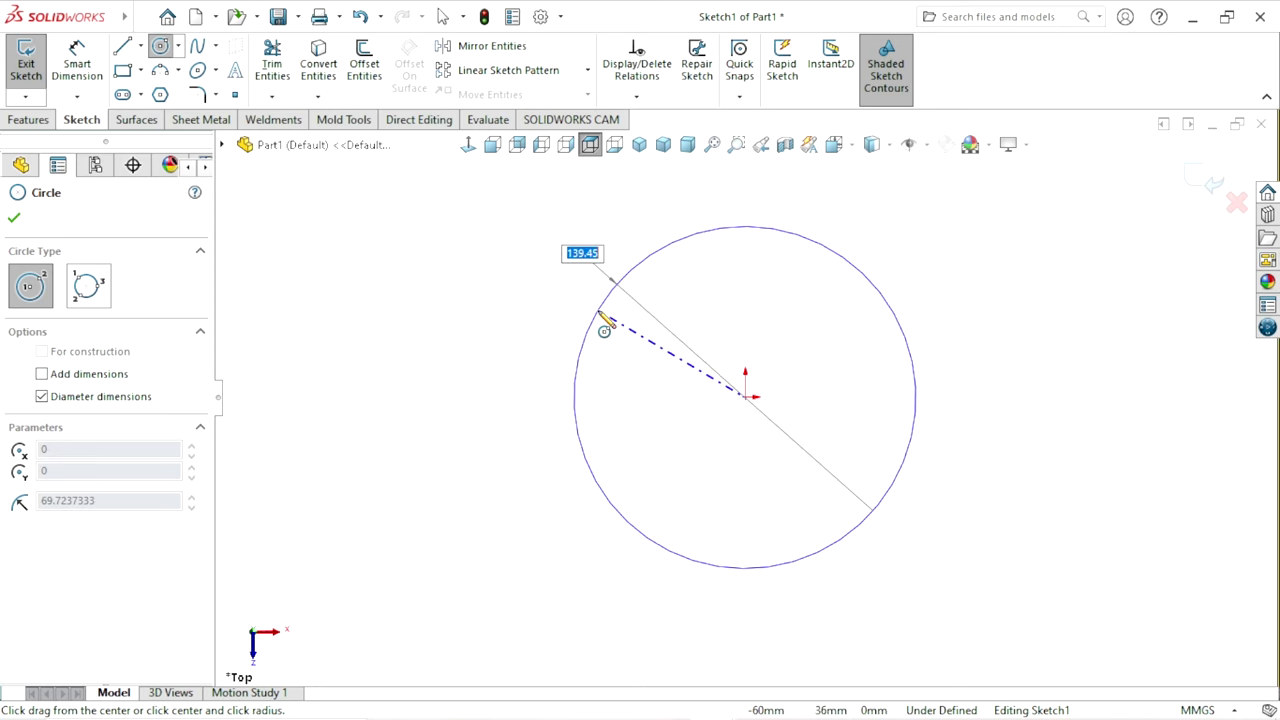
pyautogui.click(651, 345)
pyautogui.scroll(-3, 985, 430)
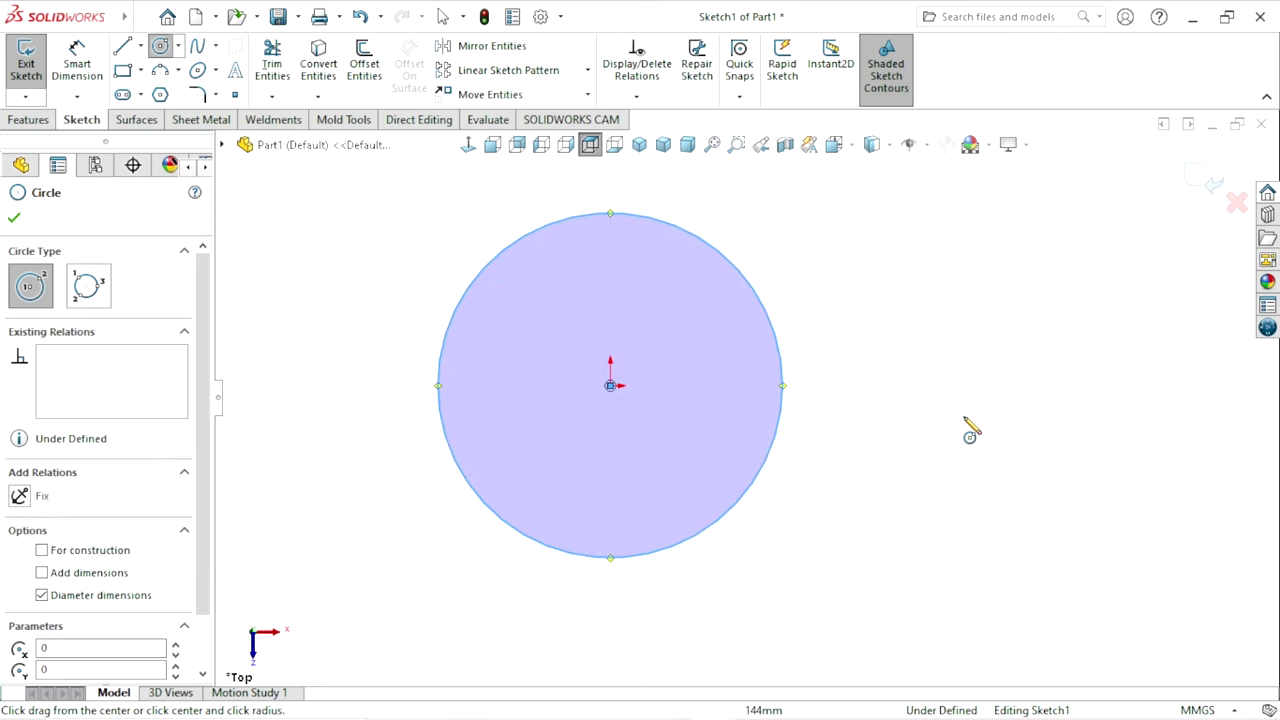
pyautogui.click(923, 385)
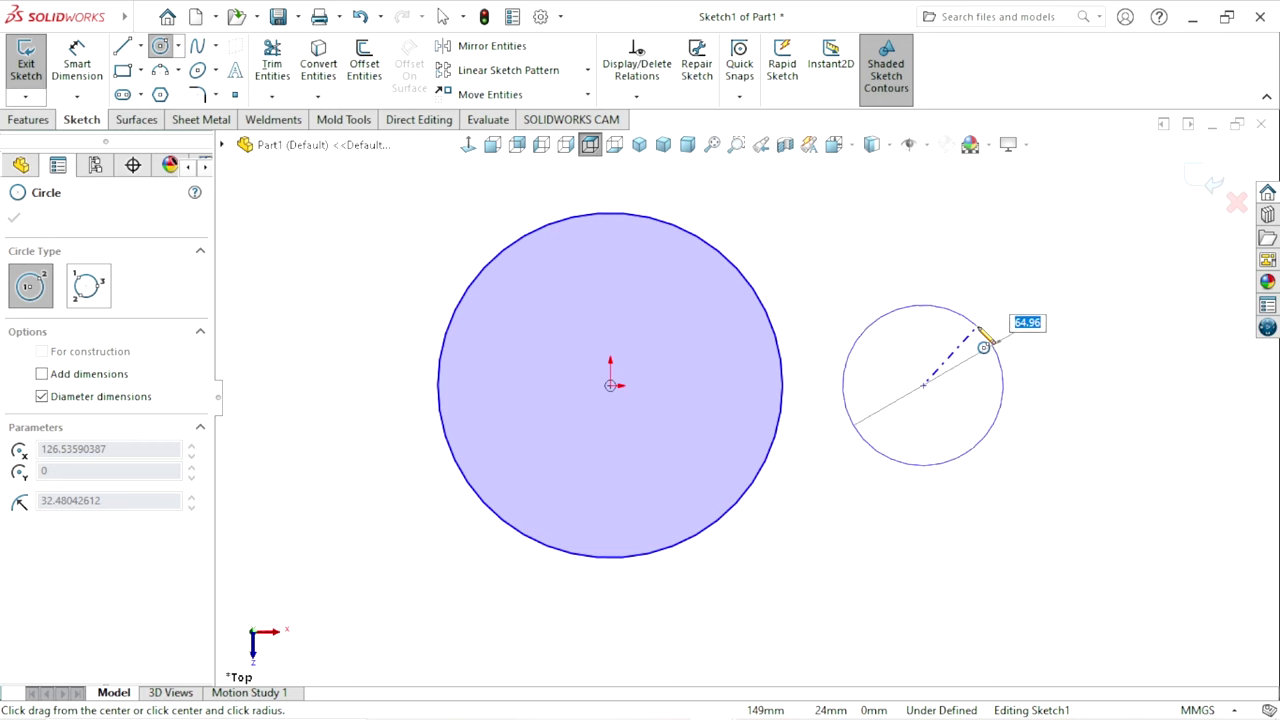
pyautogui.click(1012, 318)
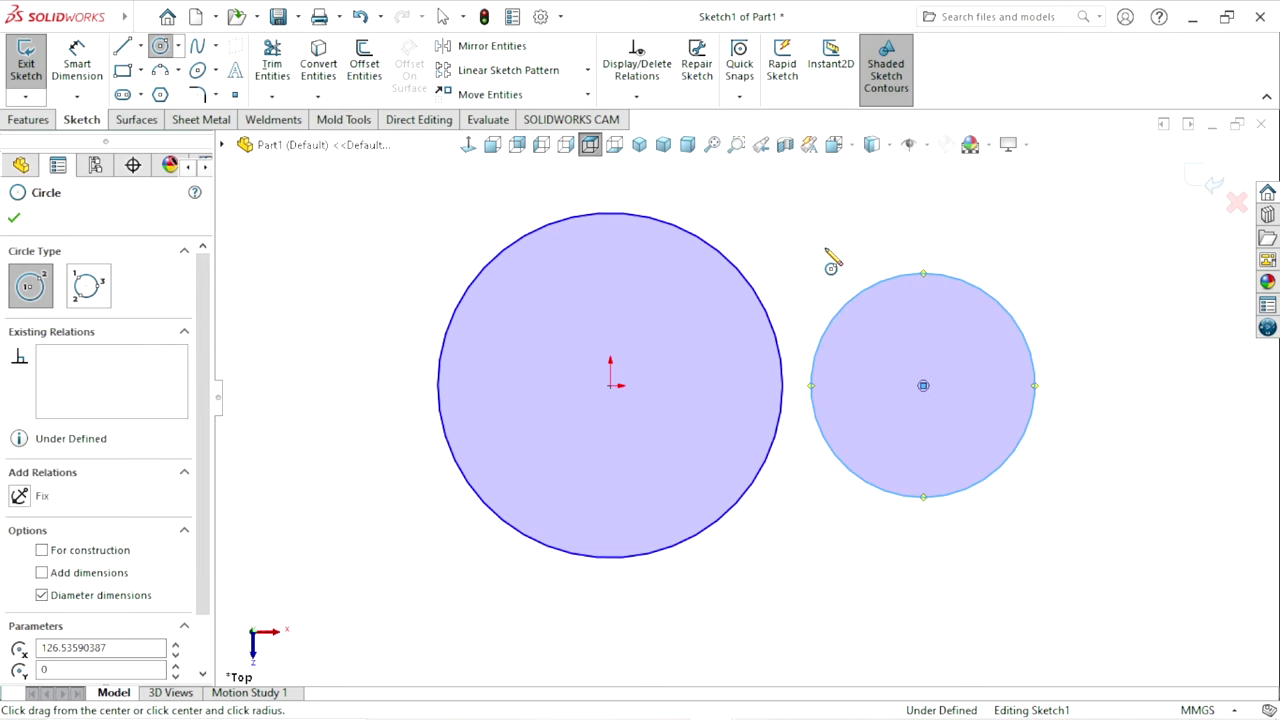
pyautogui.rightClick(872, 262)
pyautogui.click(857, 260)
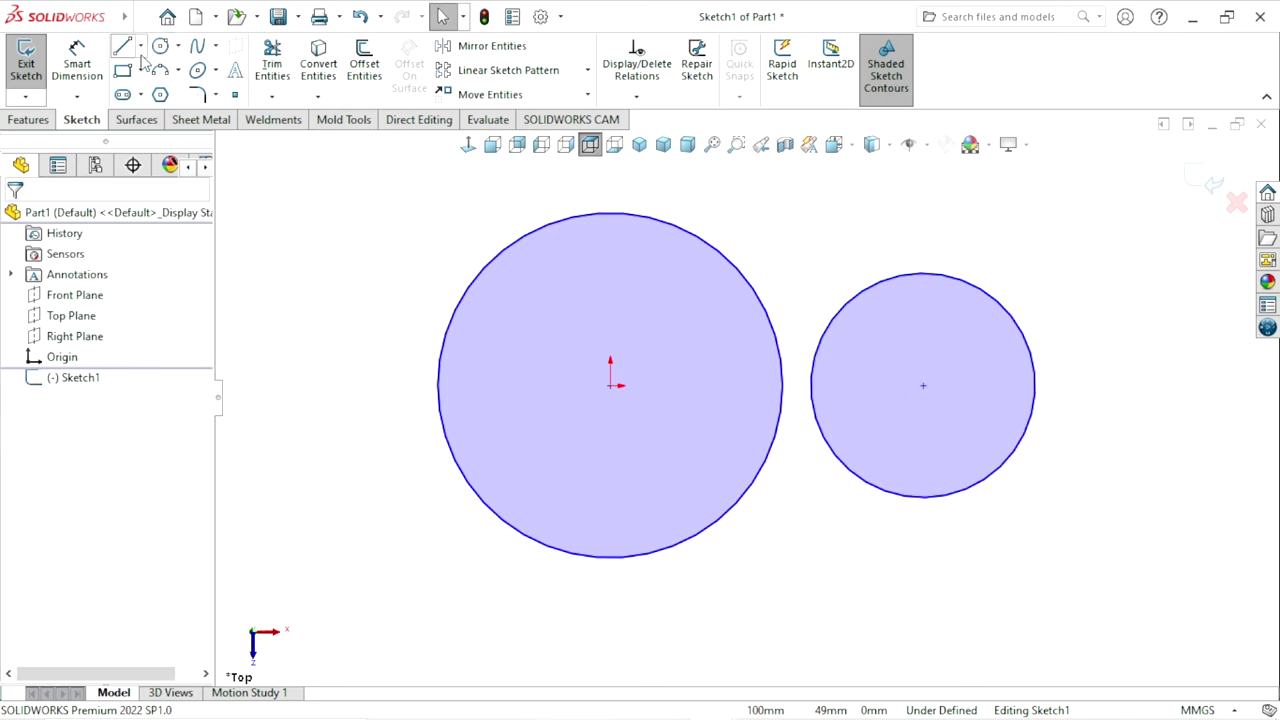
# - Draw a centerline from the origin to the small circle's centre
pyautogui.click(141, 46)
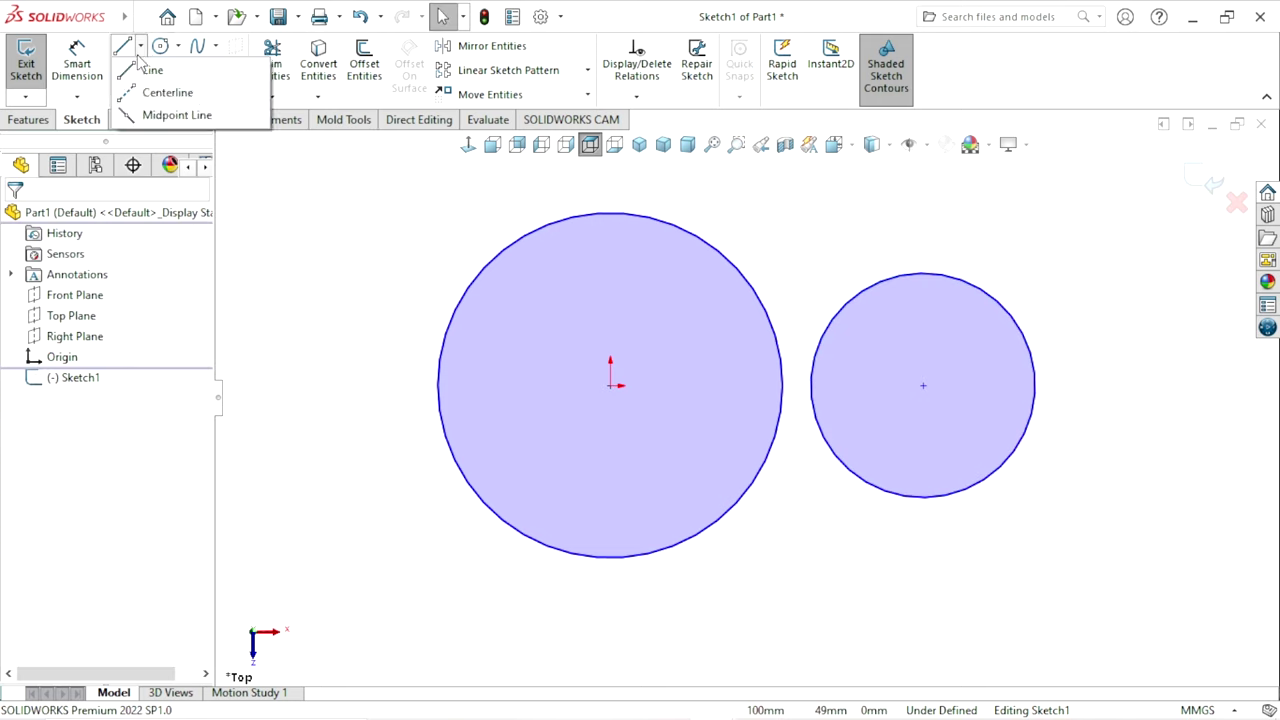
pyautogui.click(610, 385)
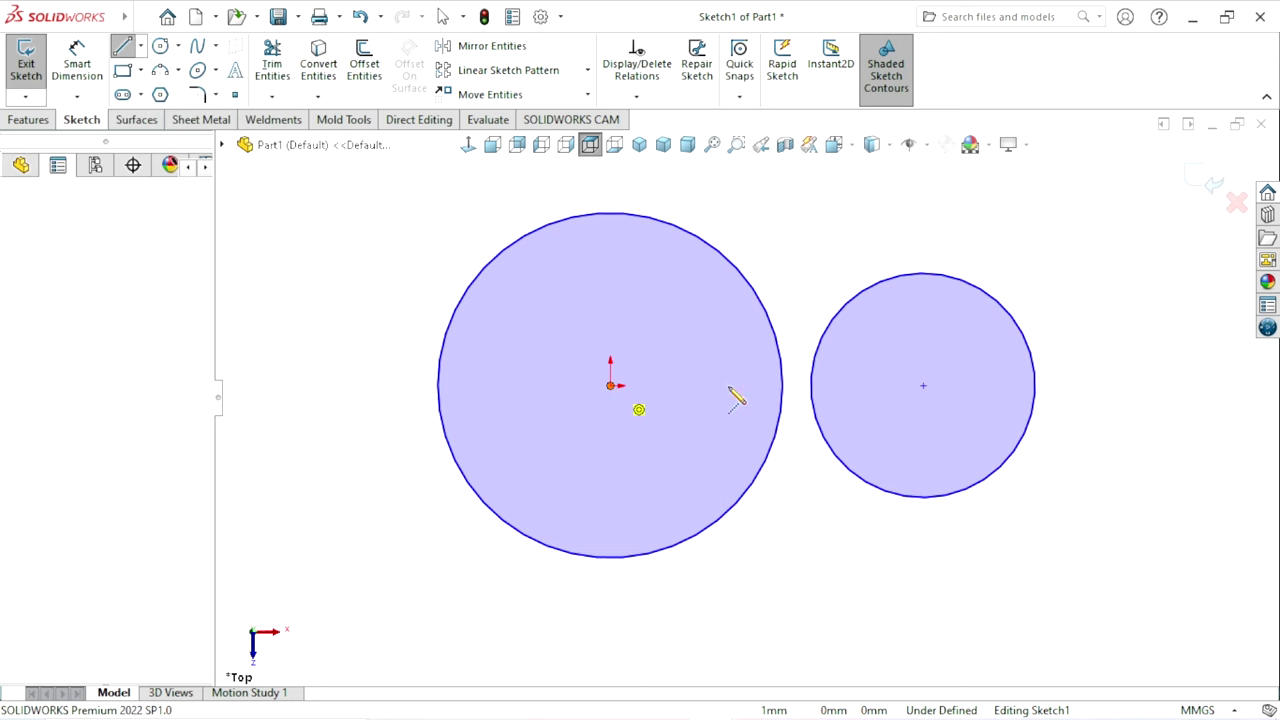
pyautogui.click(923, 386)
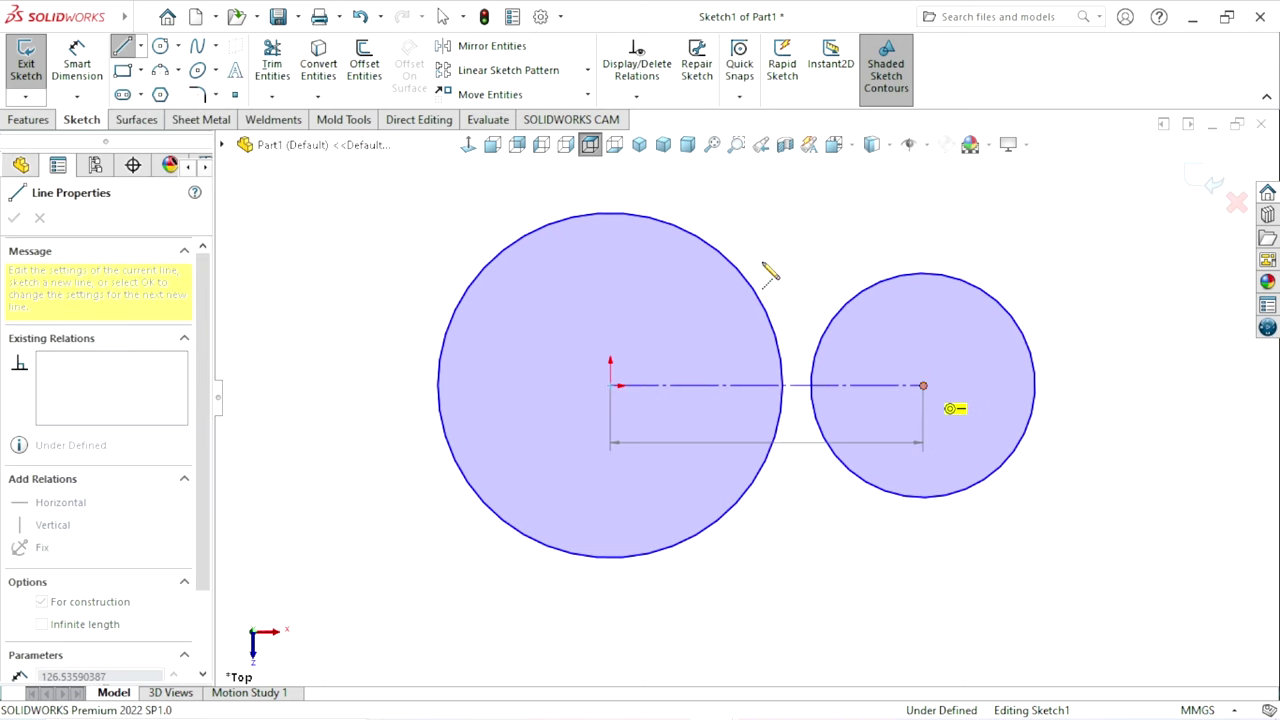
pyautogui.rightClick(771, 258)
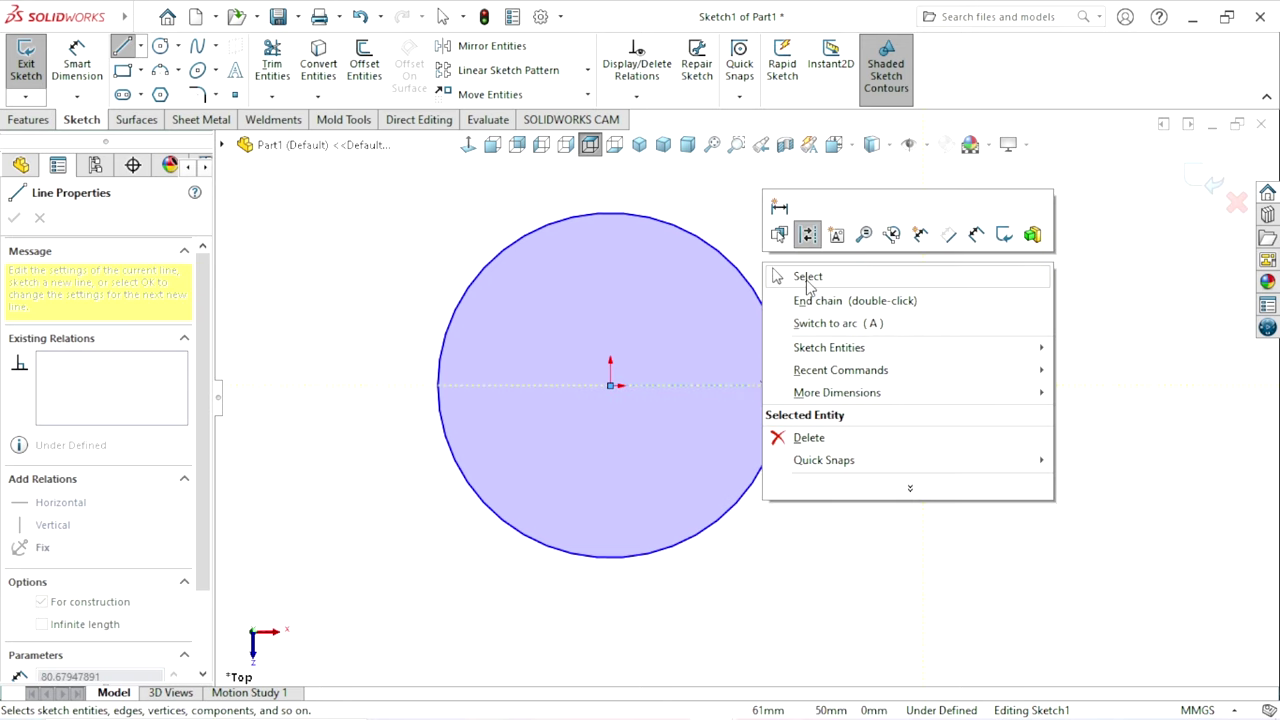
pyautogui.click(808, 278)
pyautogui.scroll(1, 782, 444)
pyautogui.scroll(-1, 782, 444)
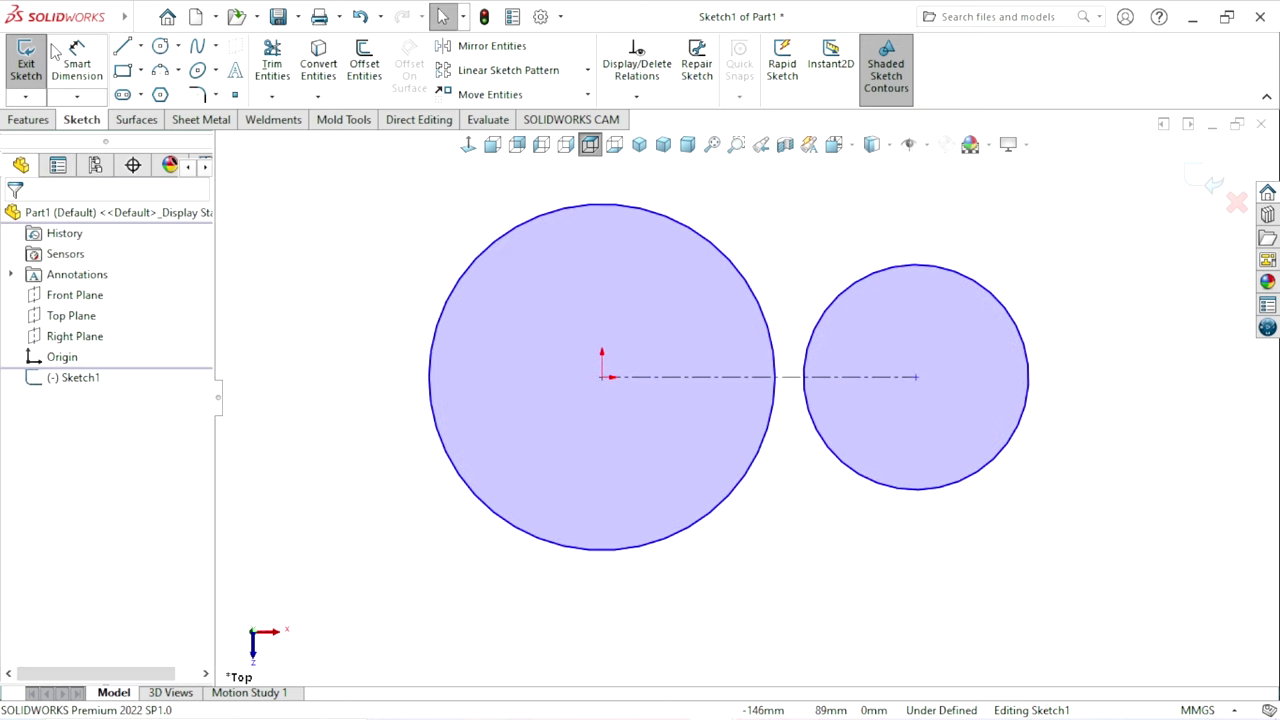
# - Dimension the large circle to Ø110 and the small circle to Ø80
pyautogui.click(77, 66)
pyautogui.click(458, 295)
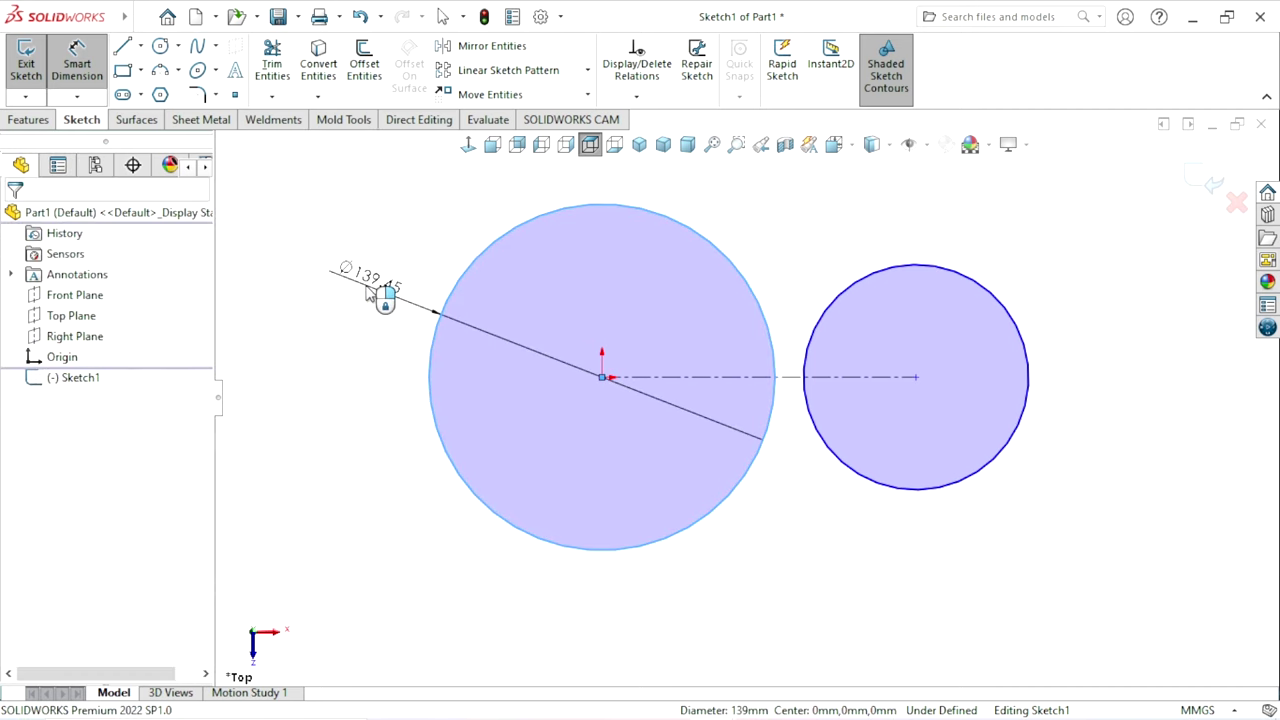
pyautogui.click(370, 290)
pyautogui.write('11')
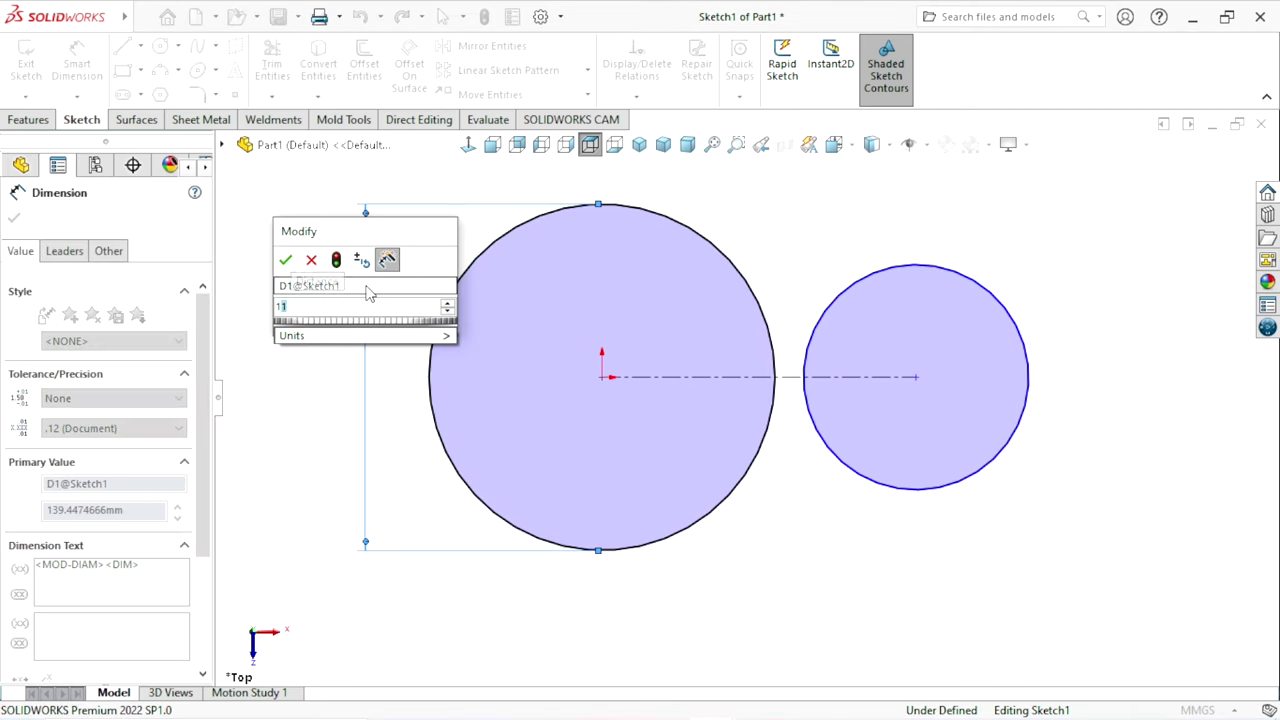
pyautogui.write('0')
pyautogui.press('Return')
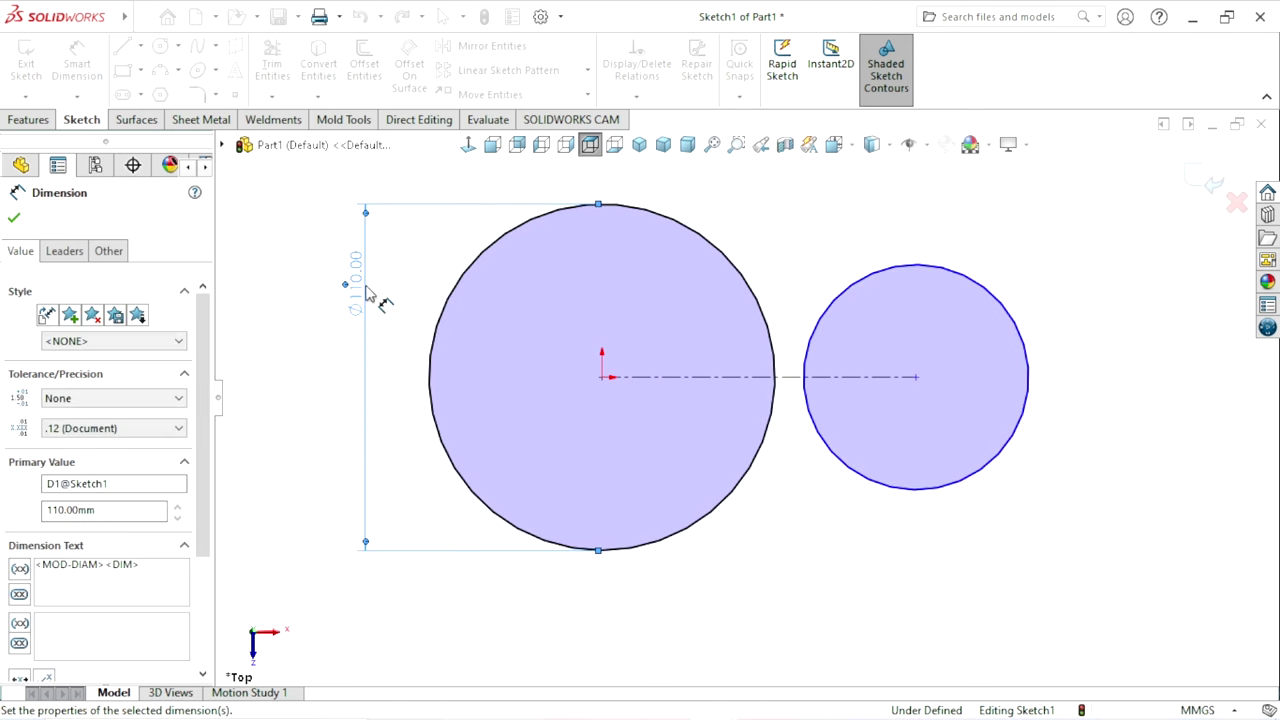
pyautogui.click(1012, 320)
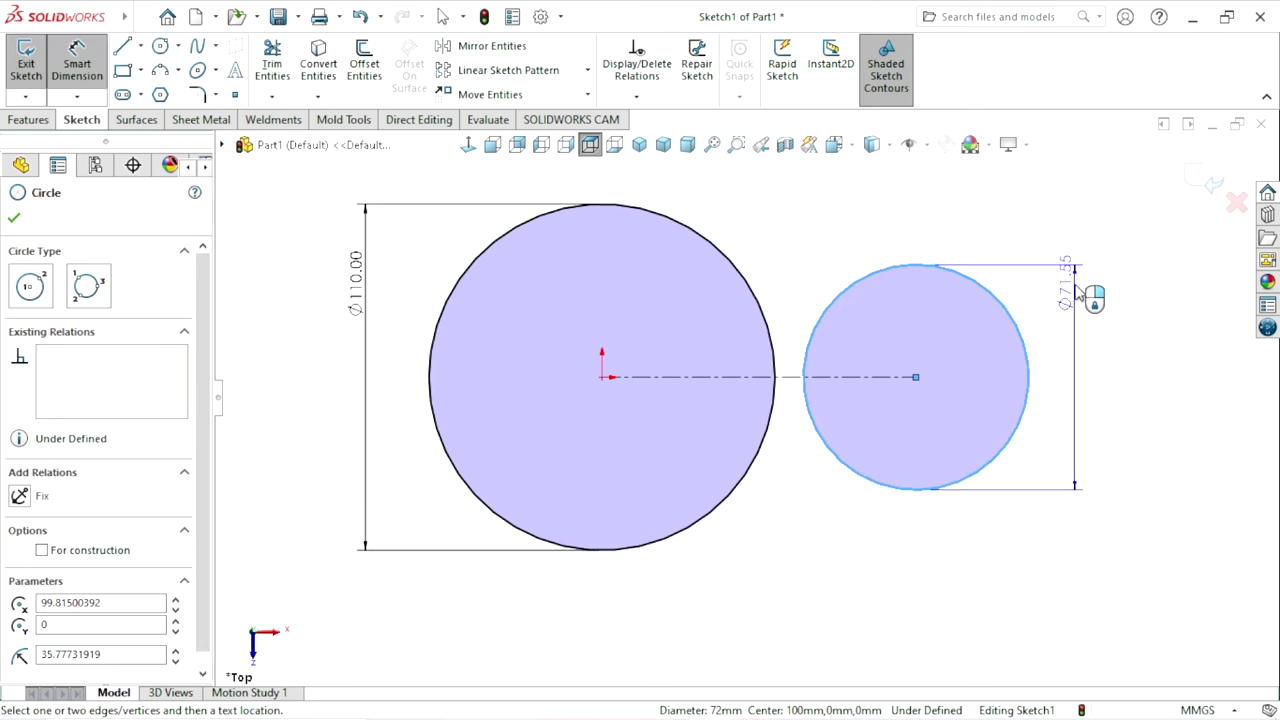
pyautogui.click(1078, 290)
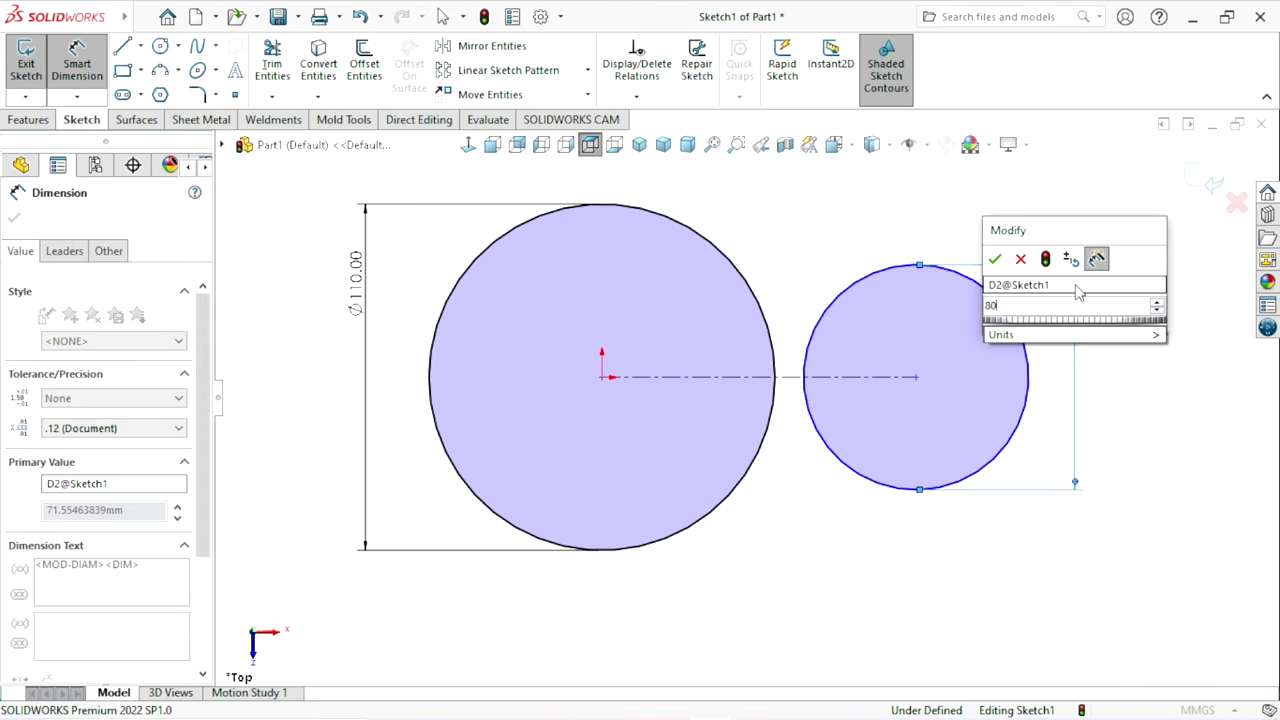
pyautogui.write('80')
pyautogui.press('Return')
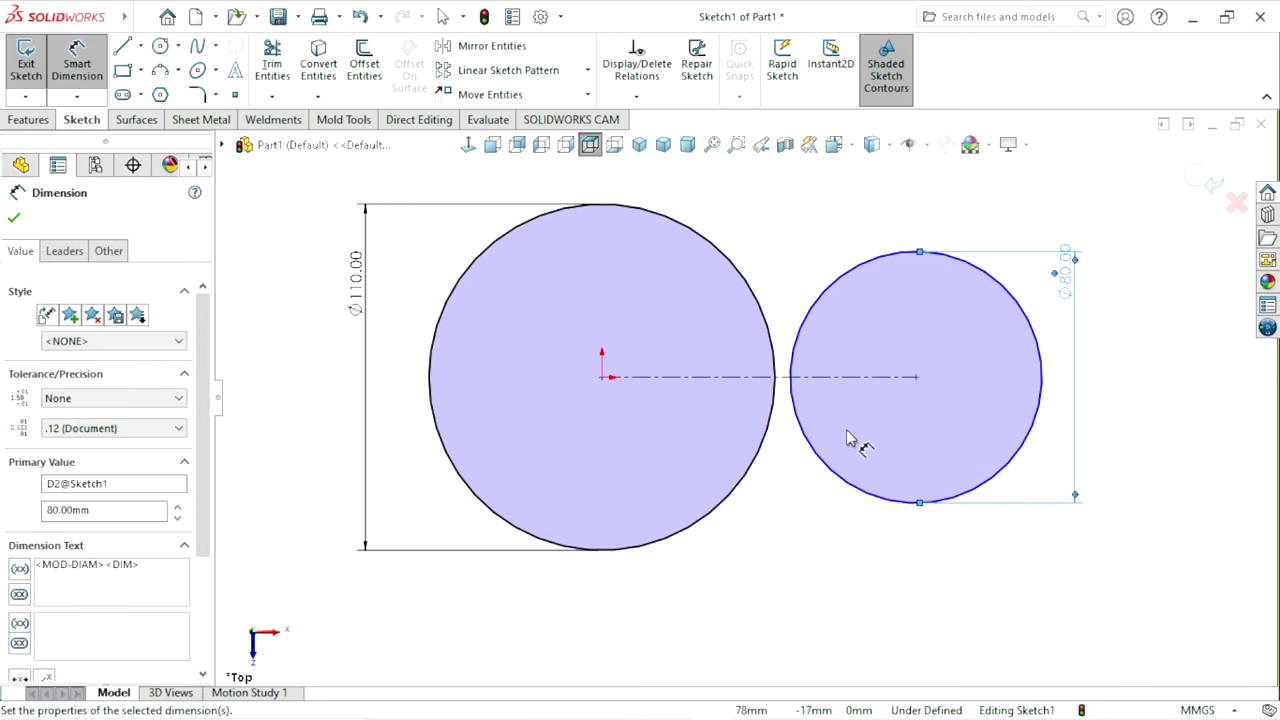
pyautogui.press('f')
# - Dimension the centerline to set the 80 mm distance between the circle centres
pyautogui.scroll(-1, 770, 471)
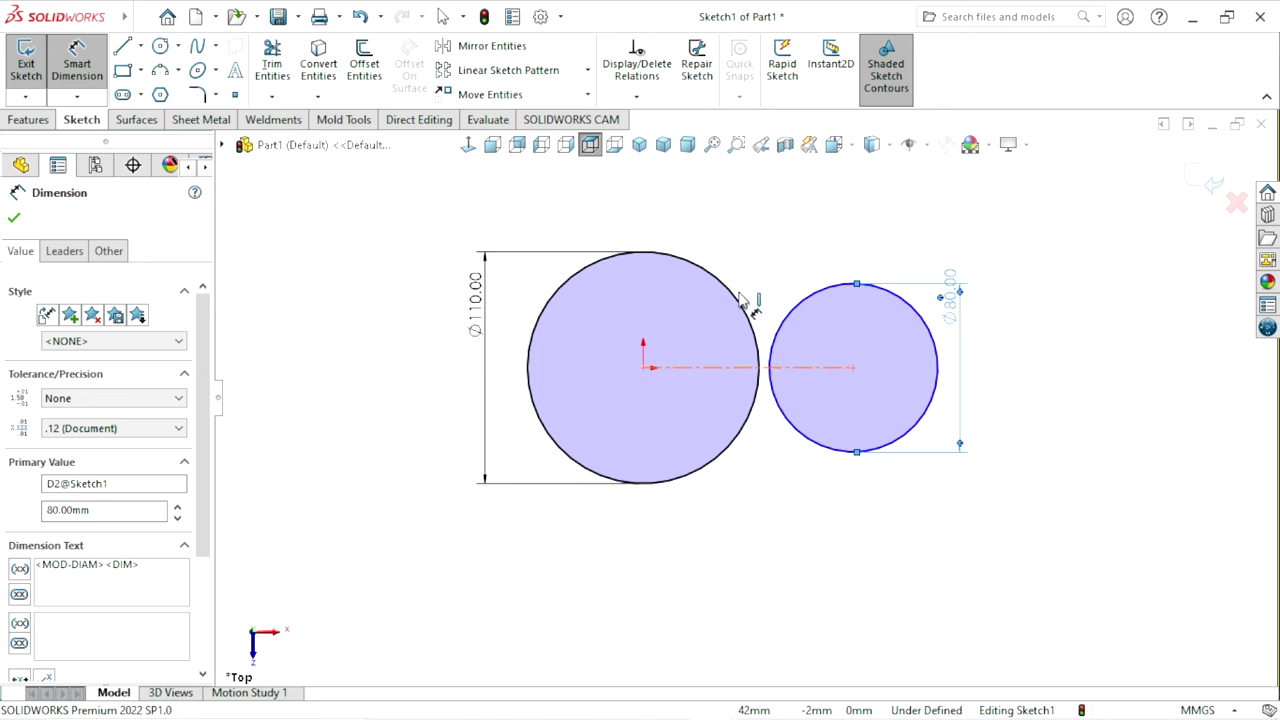
pyautogui.click(745, 367)
pyautogui.click(745, 225)
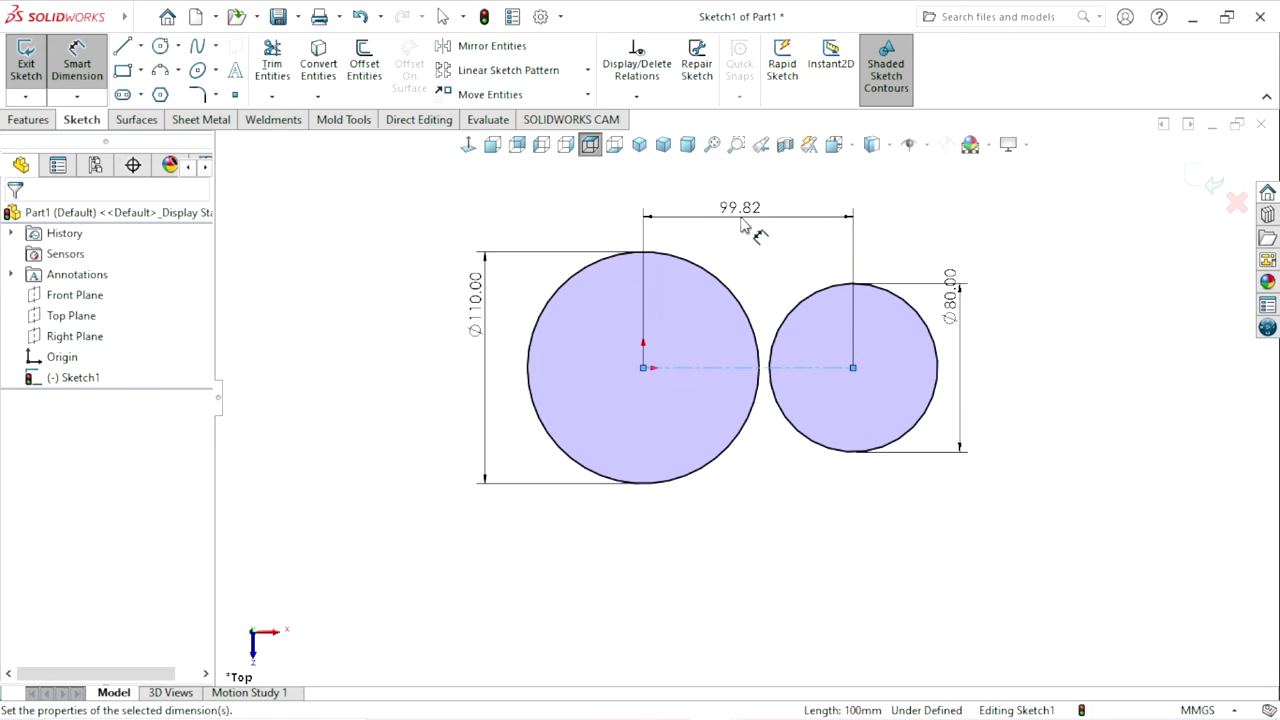
pyautogui.write('84')
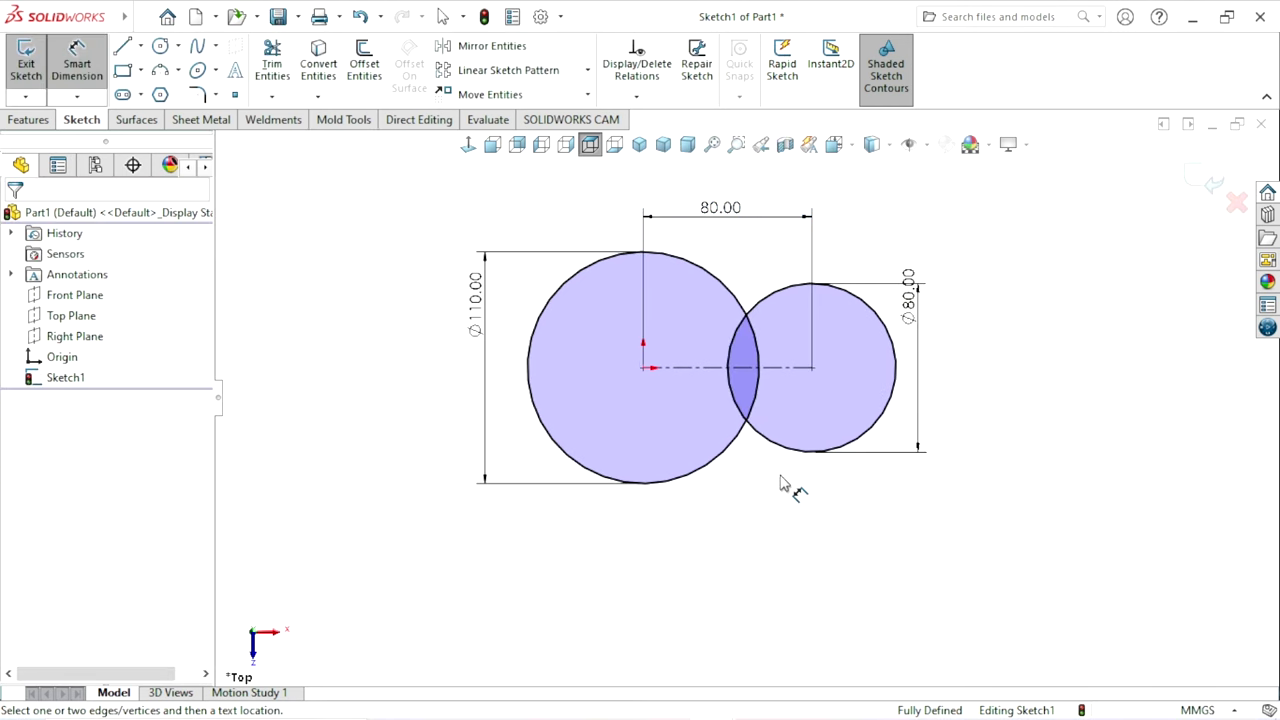
pyautogui.scroll(-2, 800, 420)
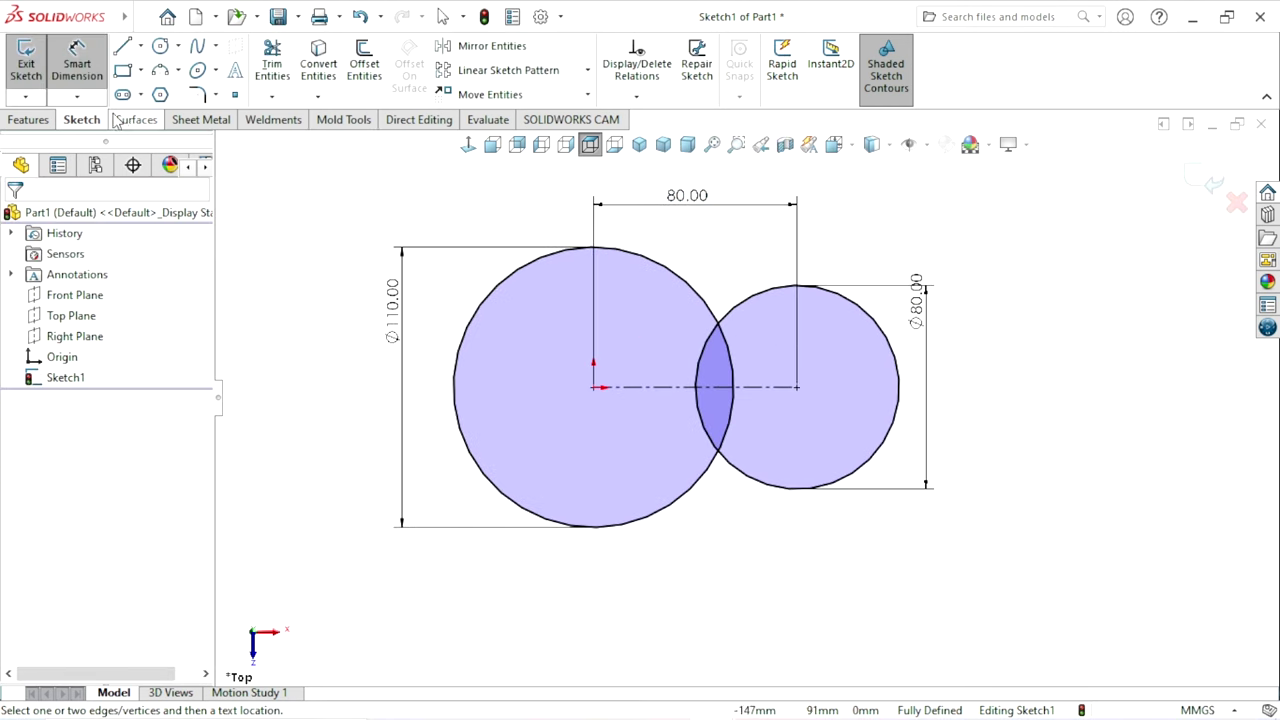
# - Draw a line from the small circle's top to the large circle's edge
pyautogui.click(122, 46)
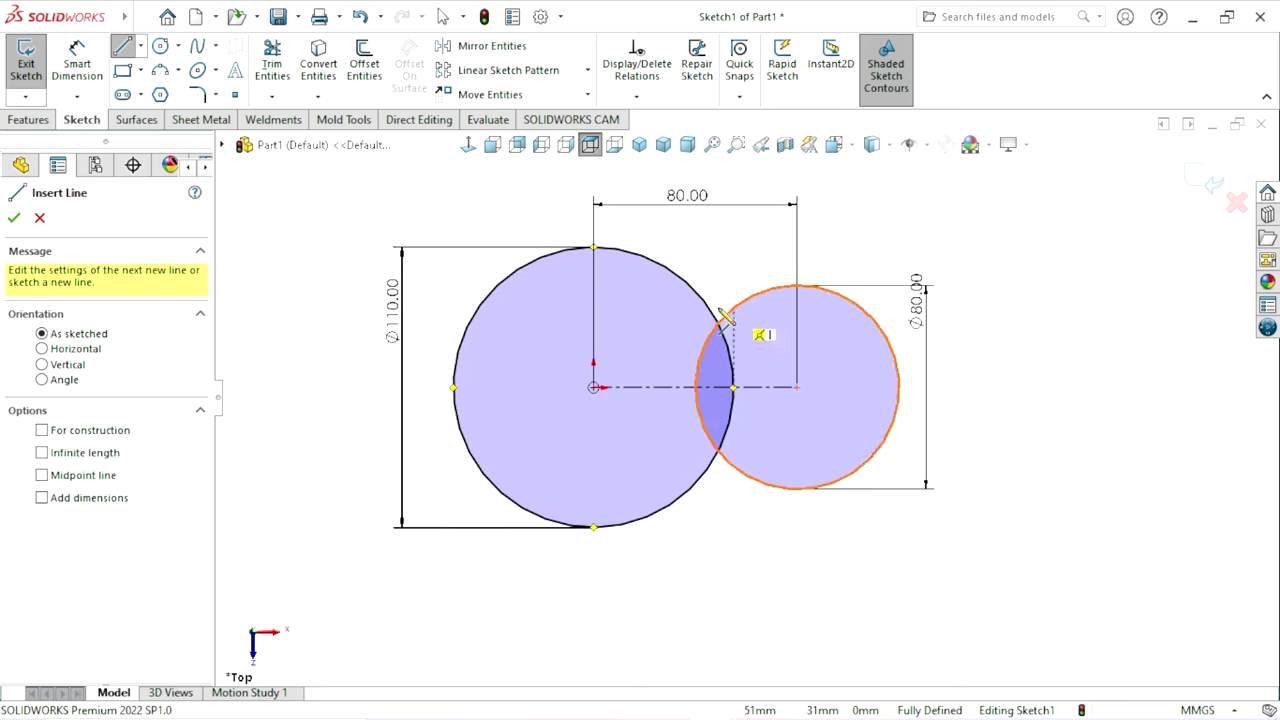
pyautogui.click(797, 287)
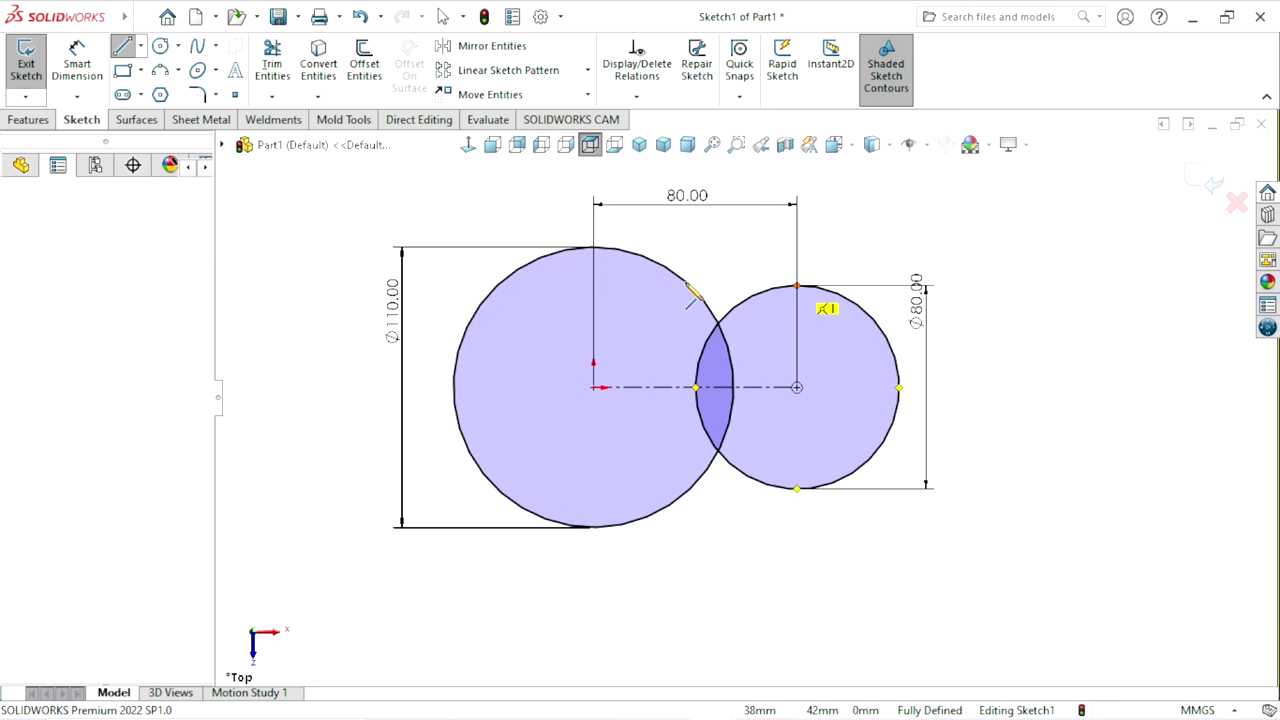
pyautogui.click(690, 287)
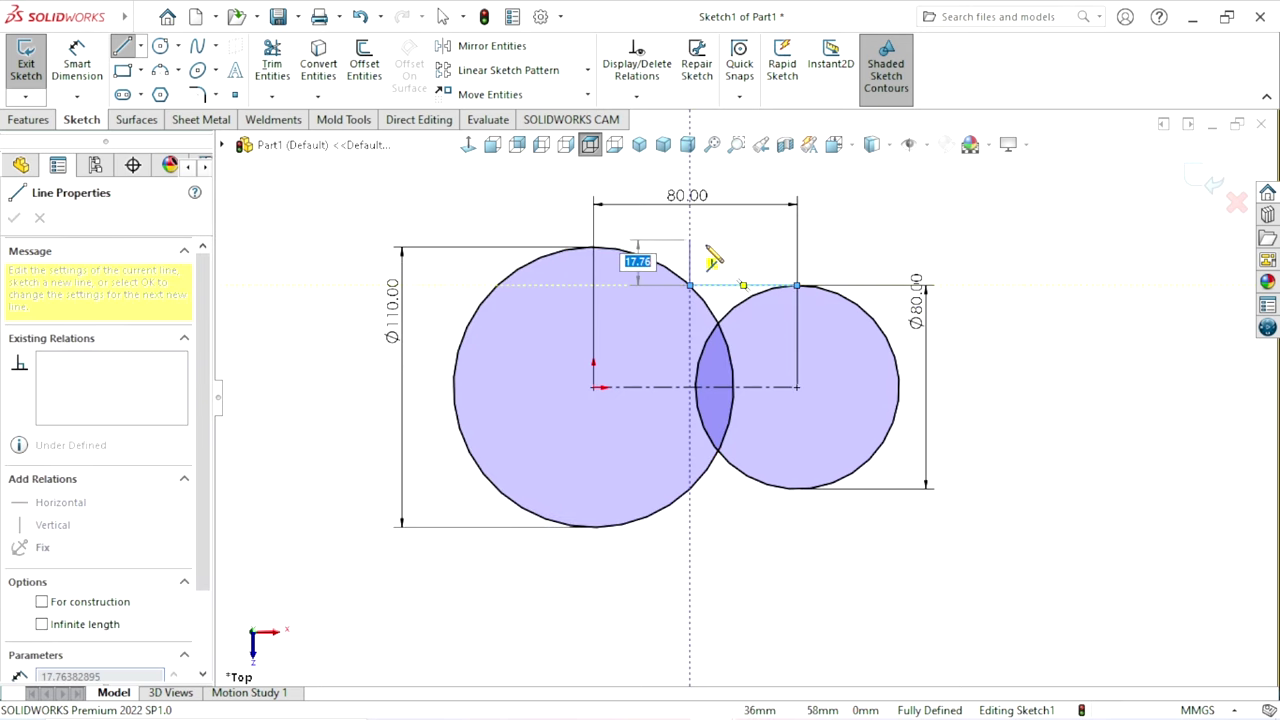
pyautogui.rightClick(686, 177)
pyautogui.click(729, 254)
pyautogui.press('Escape')
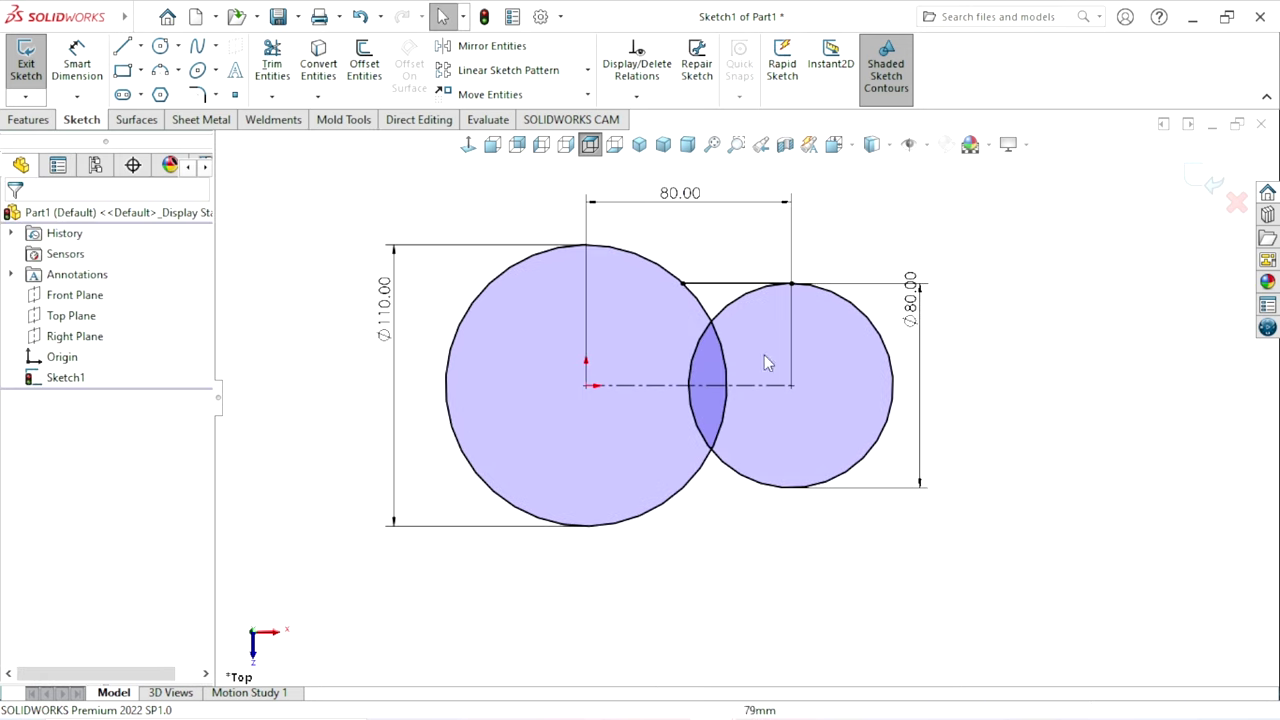
# - Mirror the top line about the centerline to create the matching bottom line
pyautogui.click(476, 52)
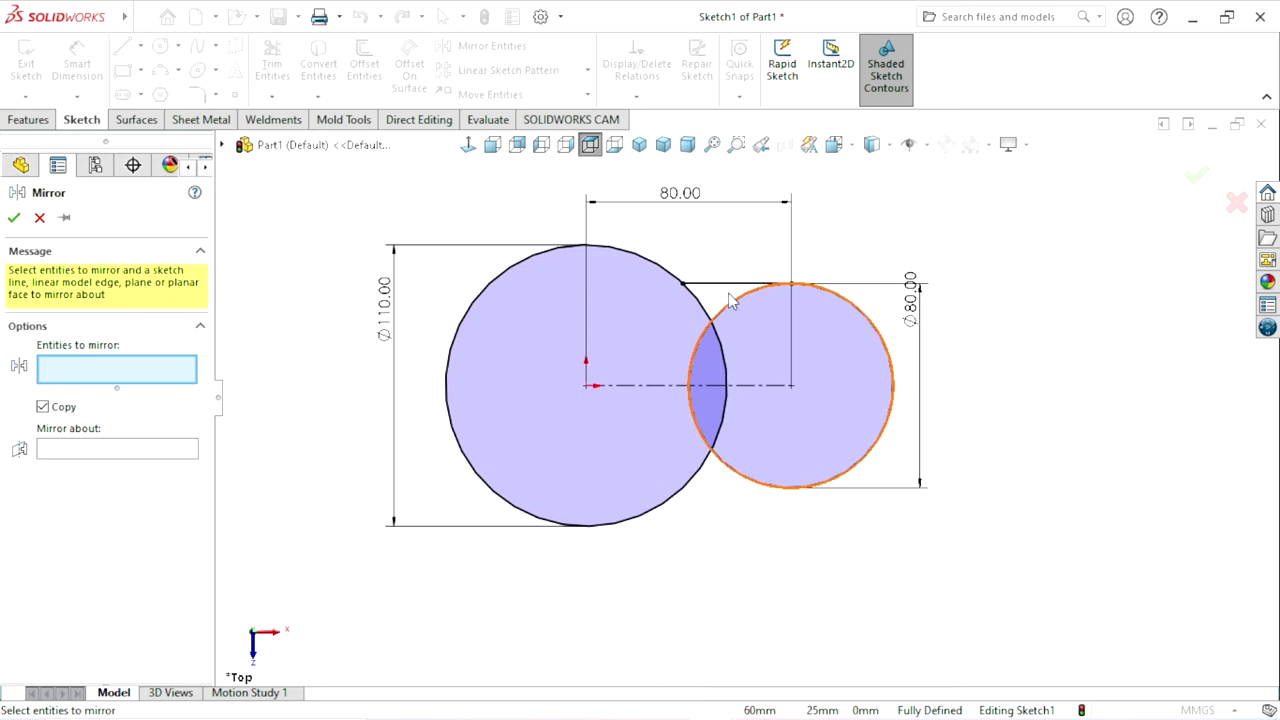
pyautogui.click(718, 285)
pyautogui.click(58, 452)
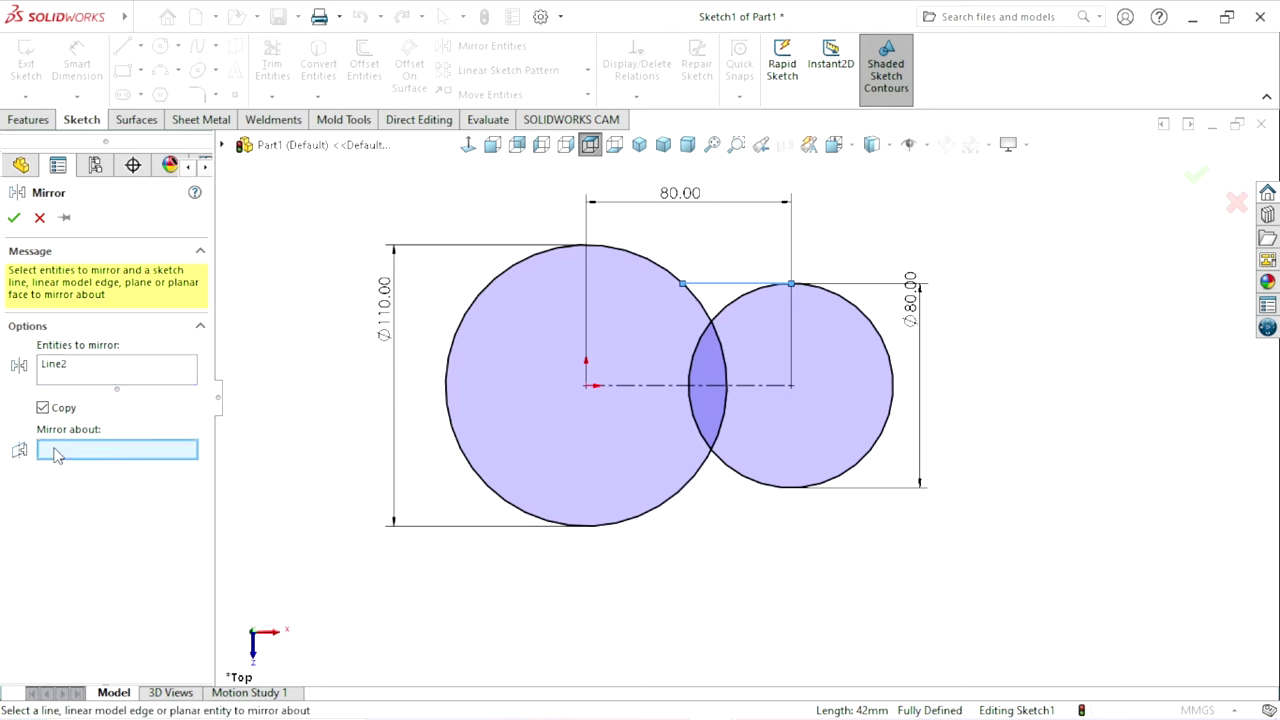
pyautogui.click(633, 388)
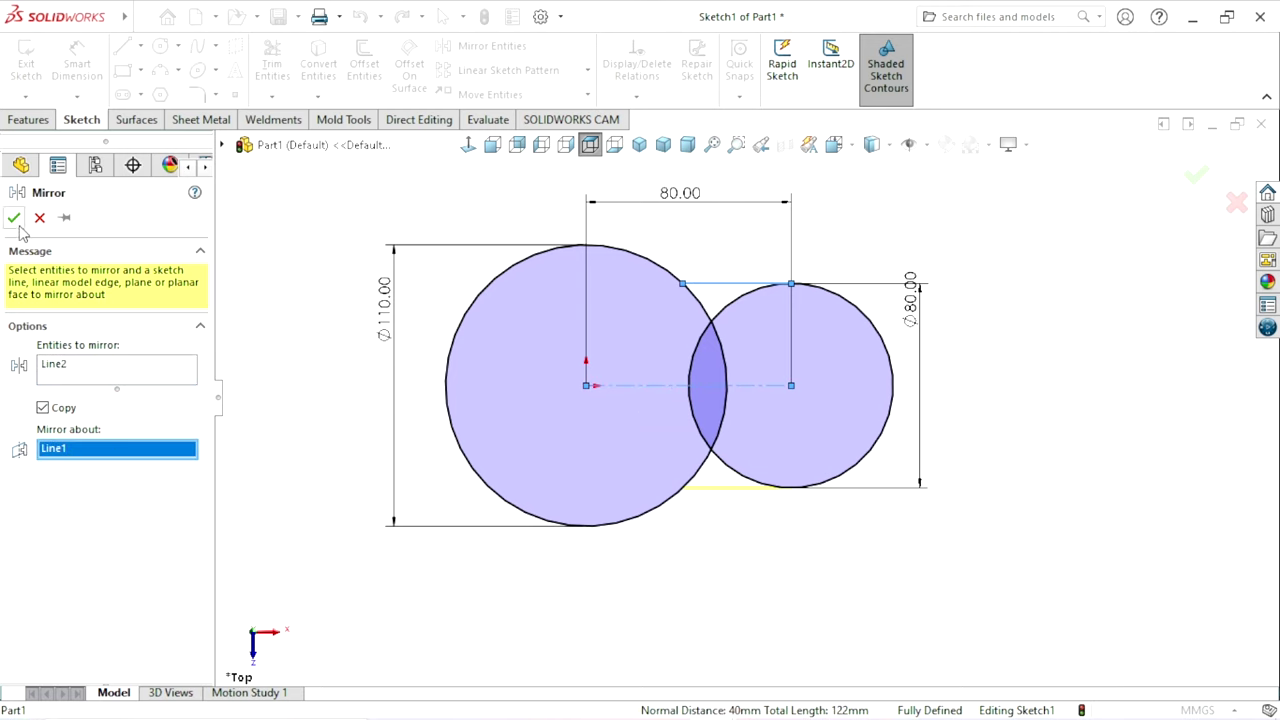
pyautogui.press('Return')
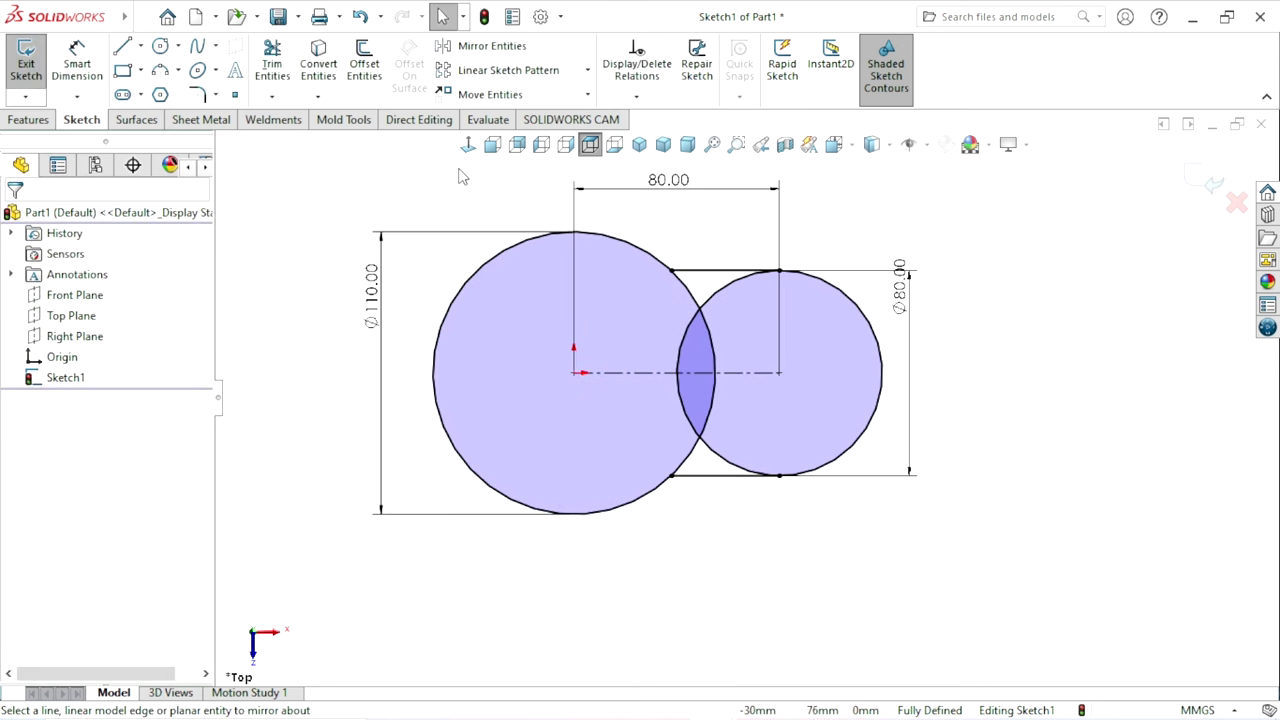
# - Power-trim the inner arcs above and below the centerline into one closed keyhole outline
pyautogui.click(273, 68)
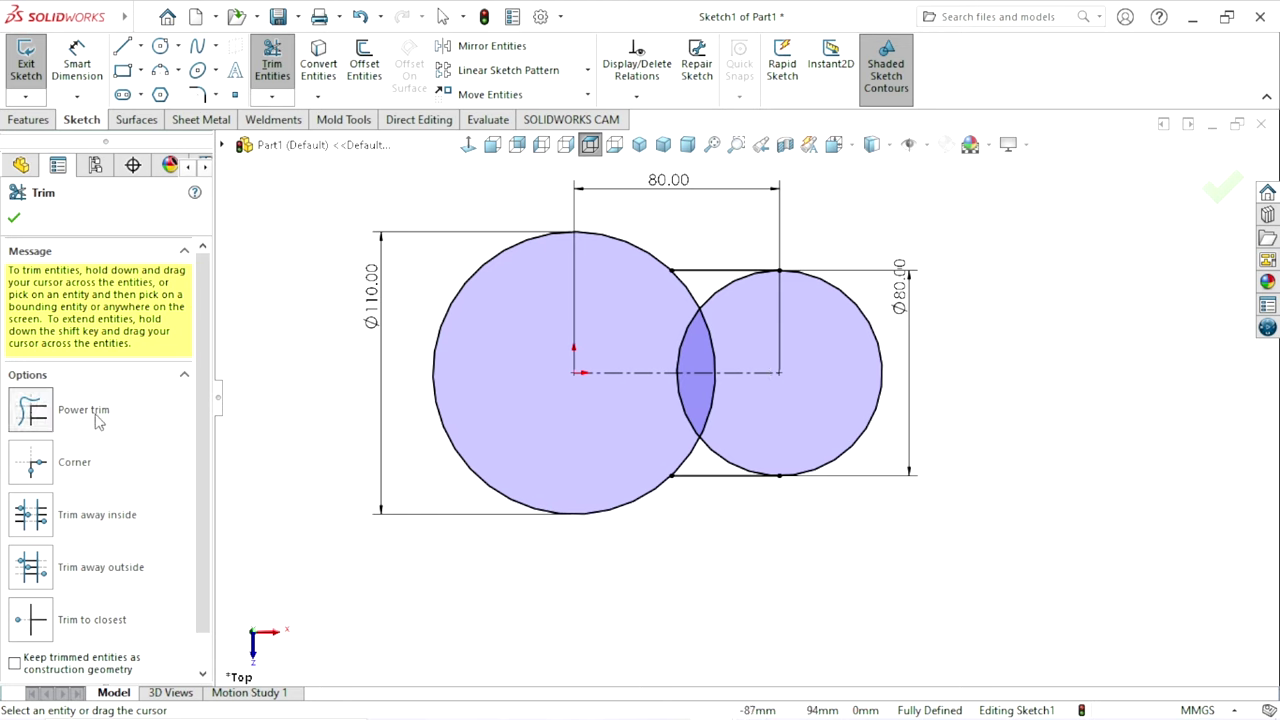
pyautogui.click(22, 412)
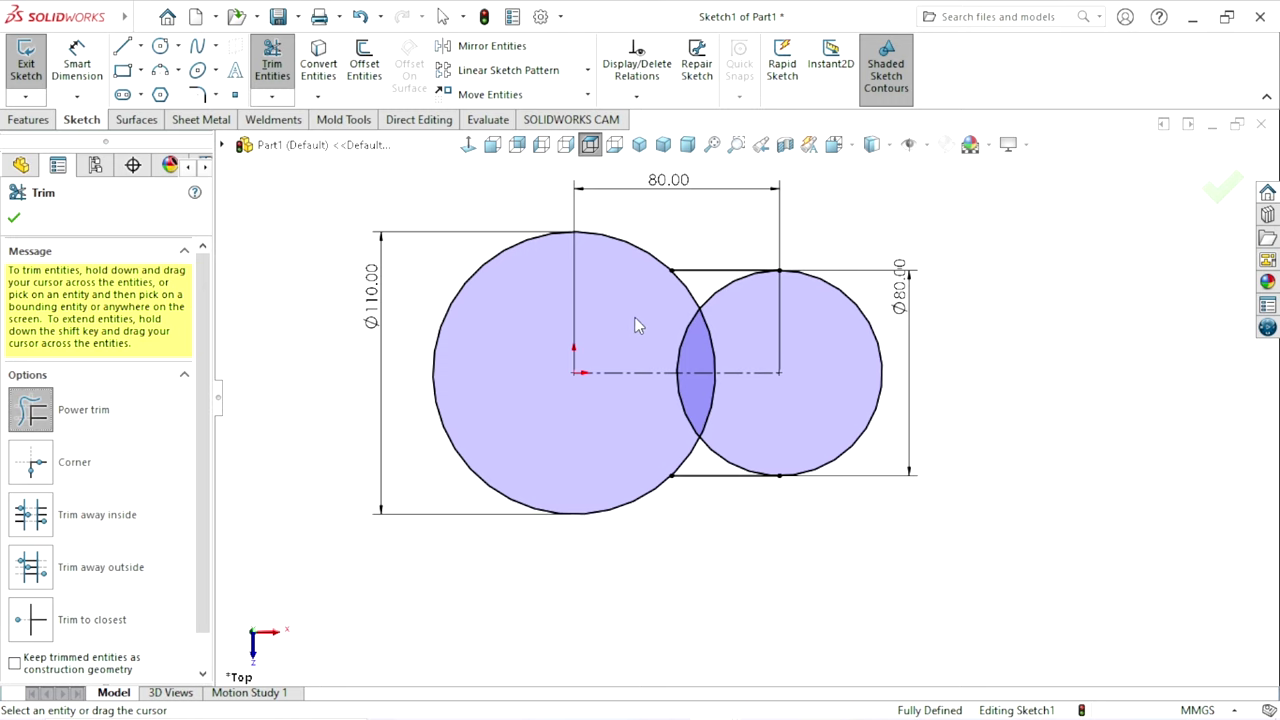
pyautogui.moveTo(670, 345)
pyautogui.mouseDown()
pyautogui.moveTo(740, 347)
pyautogui.moveTo(693, 300)
pyautogui.mouseUp()
pyautogui.moveTo(610, 405)
pyautogui.mouseDown()
pyautogui.moveTo(731, 411)
pyautogui.moveTo(680, 455)
pyautogui.mouseUp()
pyautogui.scroll(1, 740, 405)
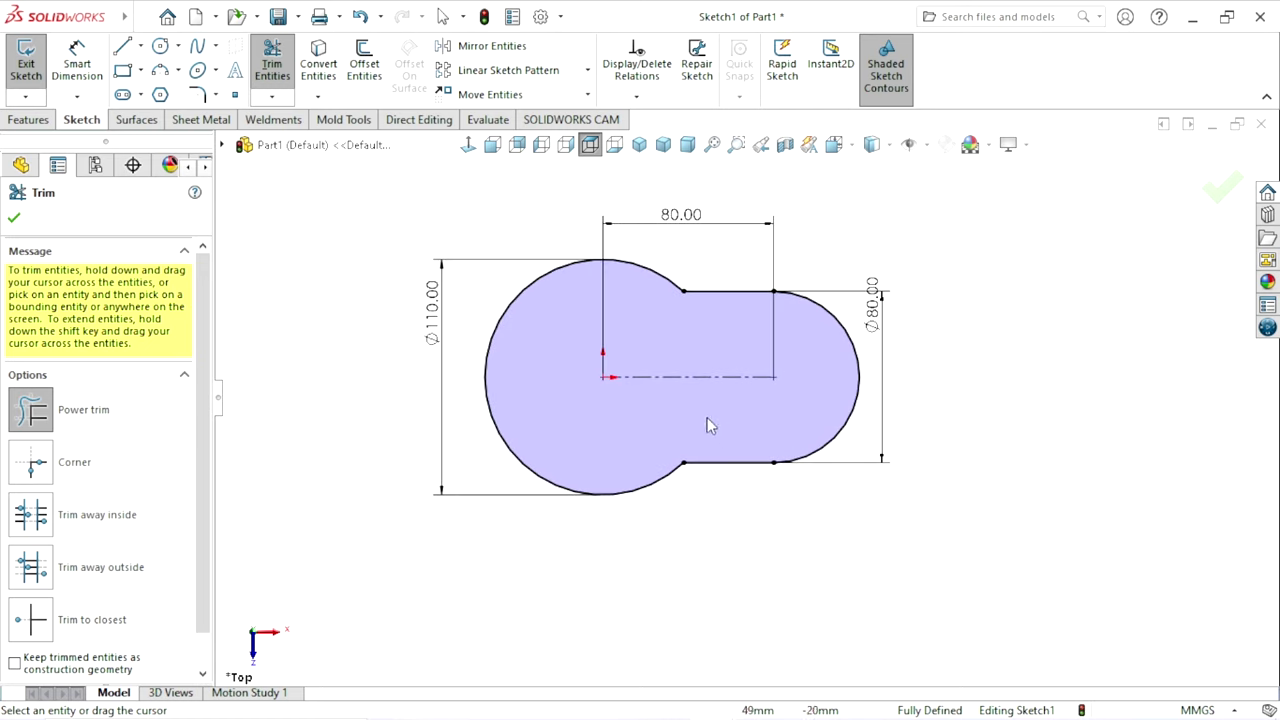
pyautogui.click(15, 218)
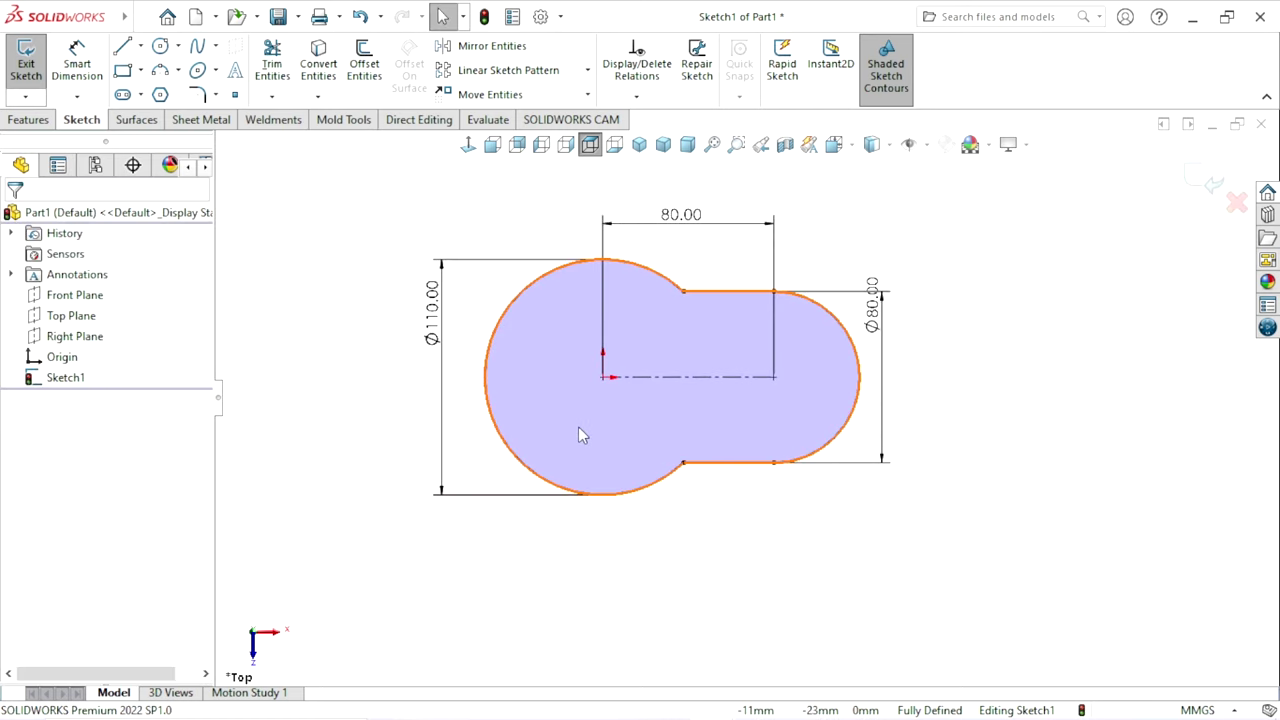
# - Extrude the keyhole outline blind 10 mm into a solid plate (Boss-Extrude1)
pyautogui.click(28, 119)
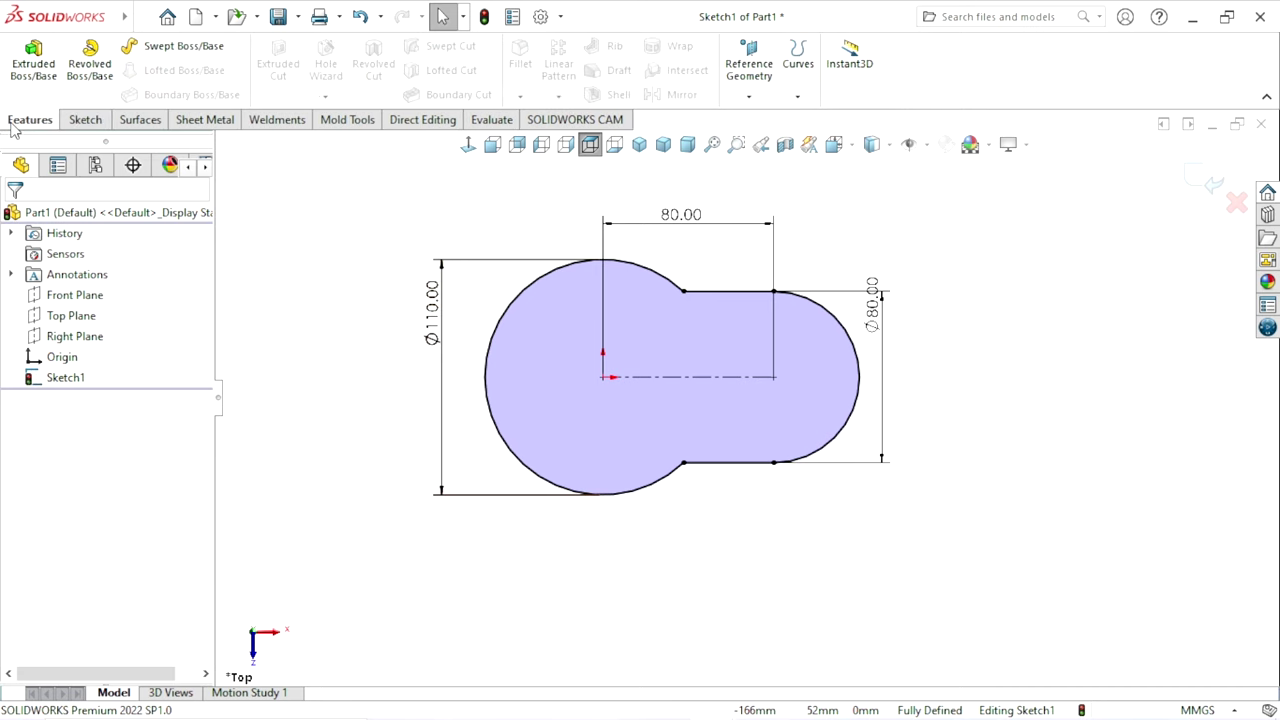
pyautogui.click(30, 97)
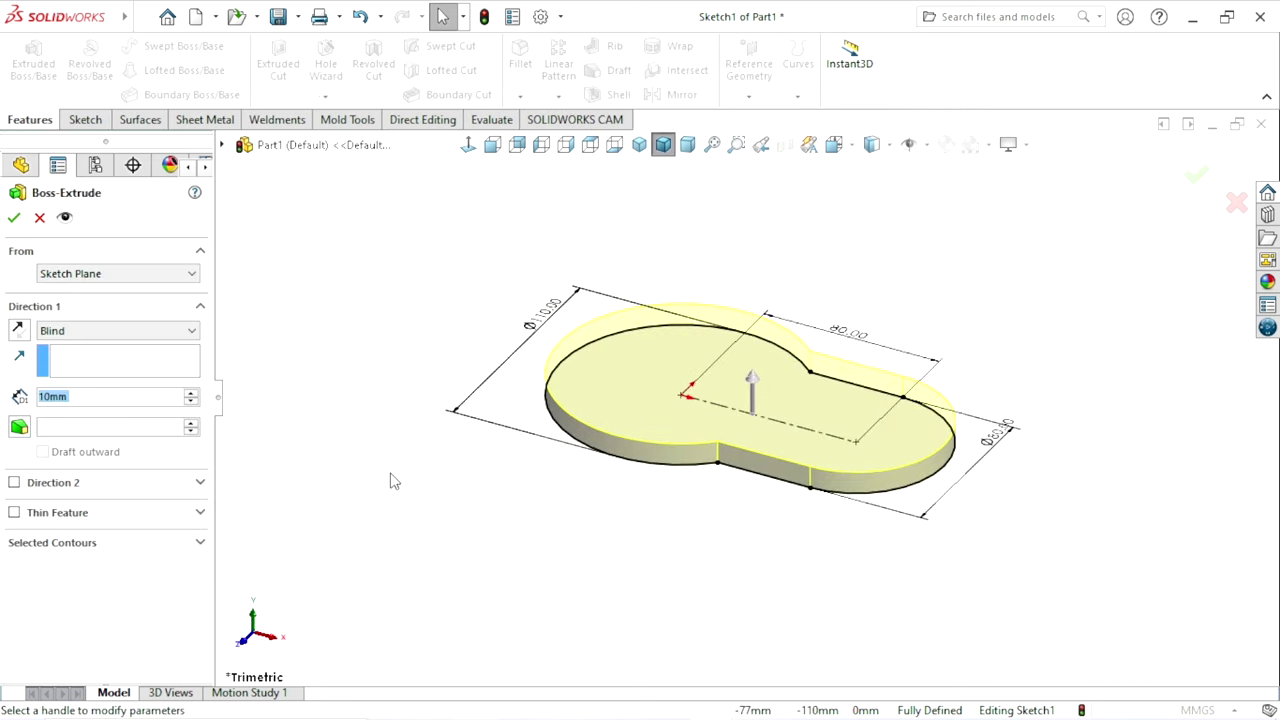
pyautogui.click(93, 397)
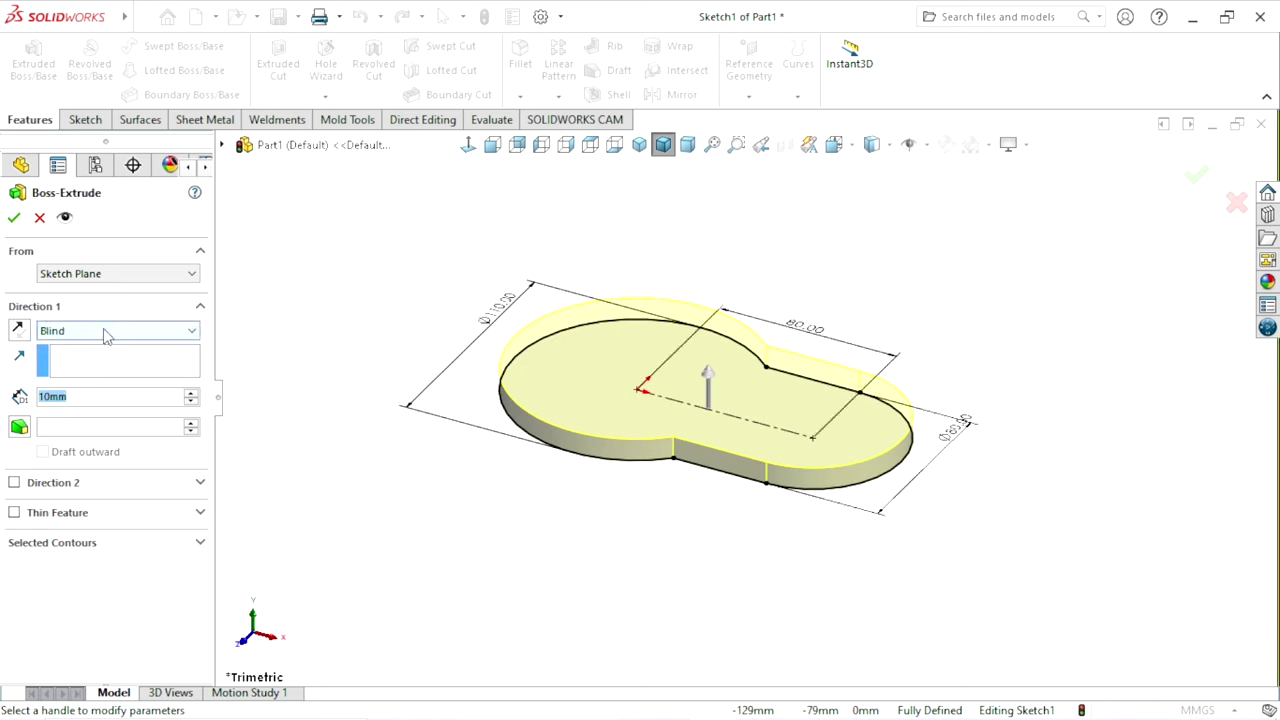
pyautogui.click(16, 216)
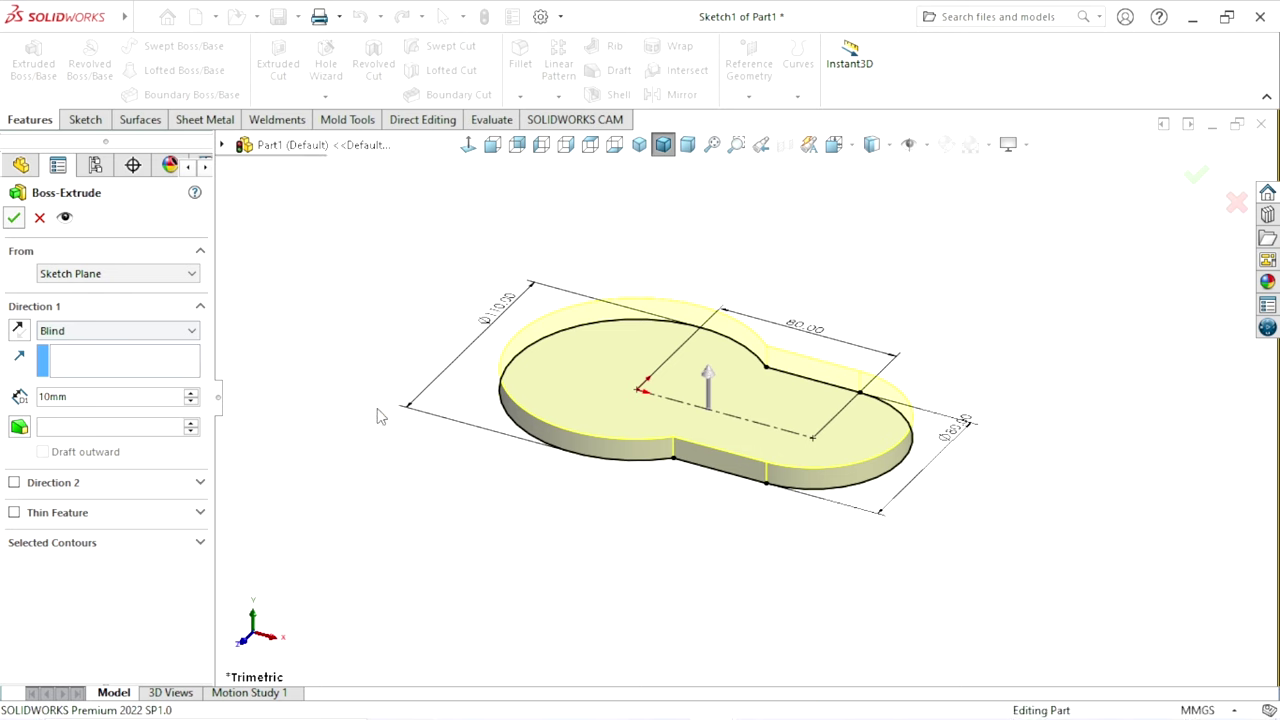
pyautogui.press('Return')
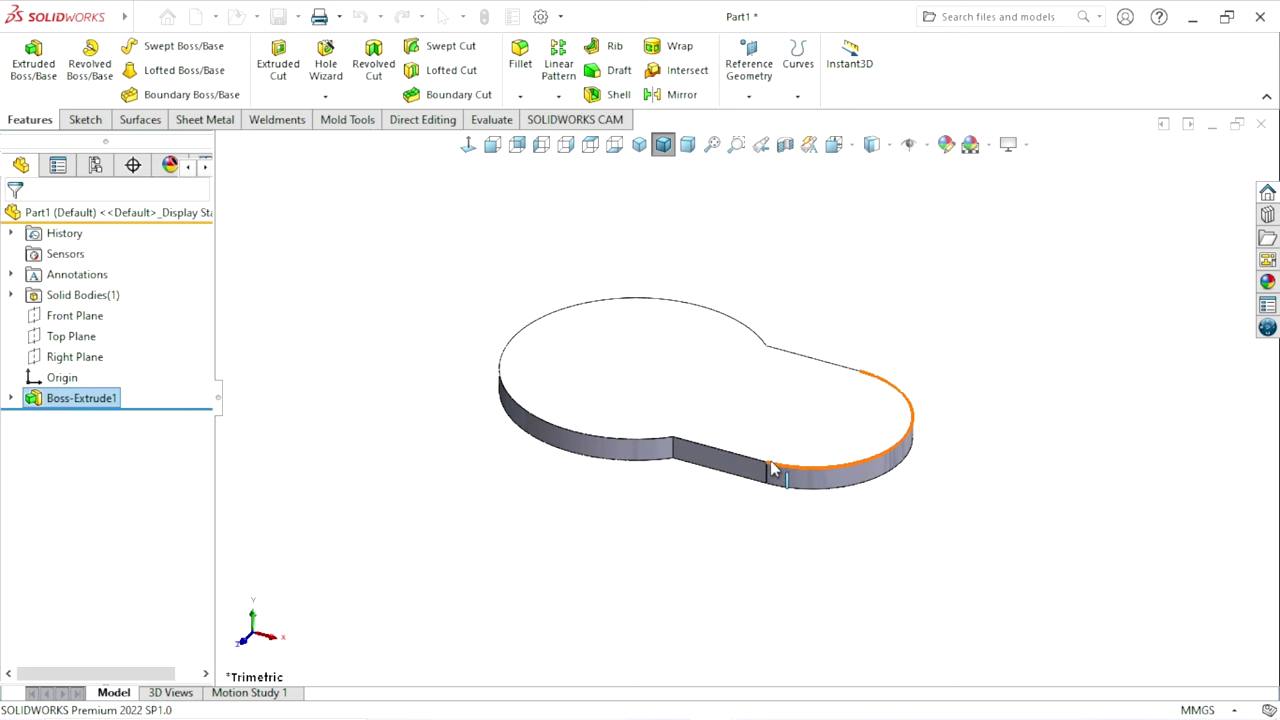
# - Start a sketch on the plate's top face and draw a circle centred on the origin
pyautogui.click(613, 385)
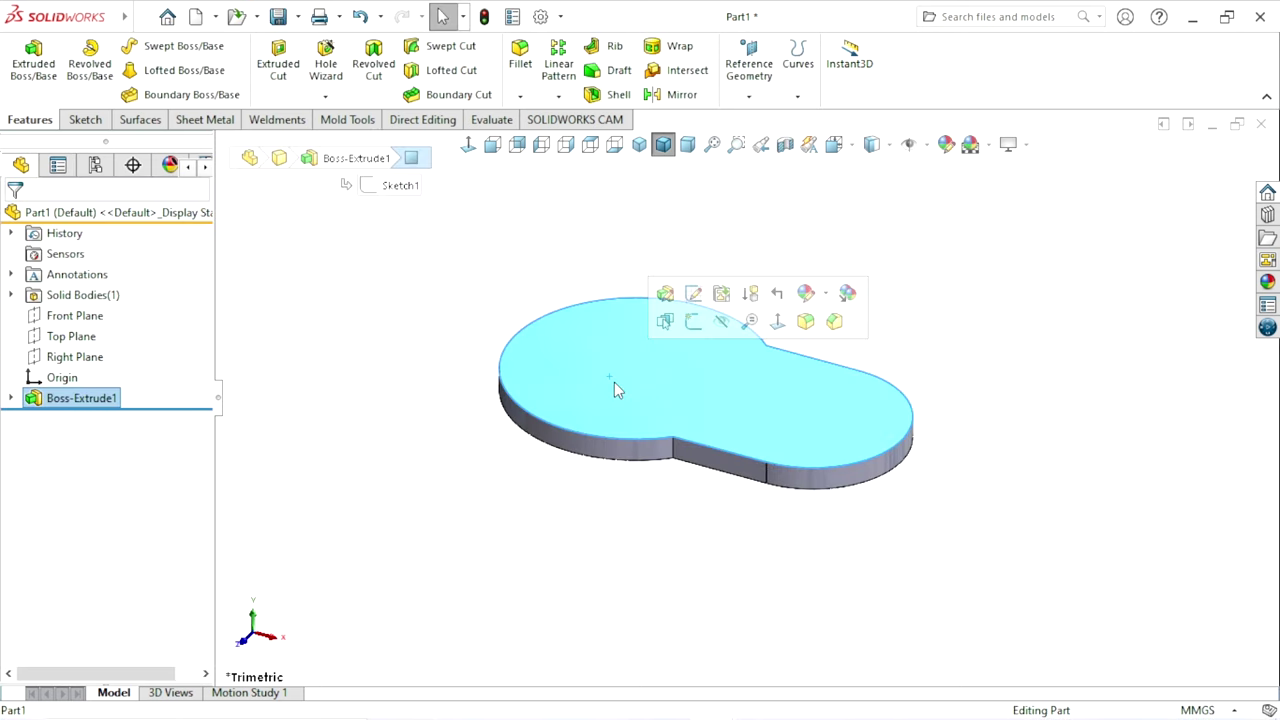
pyautogui.click(692, 320)
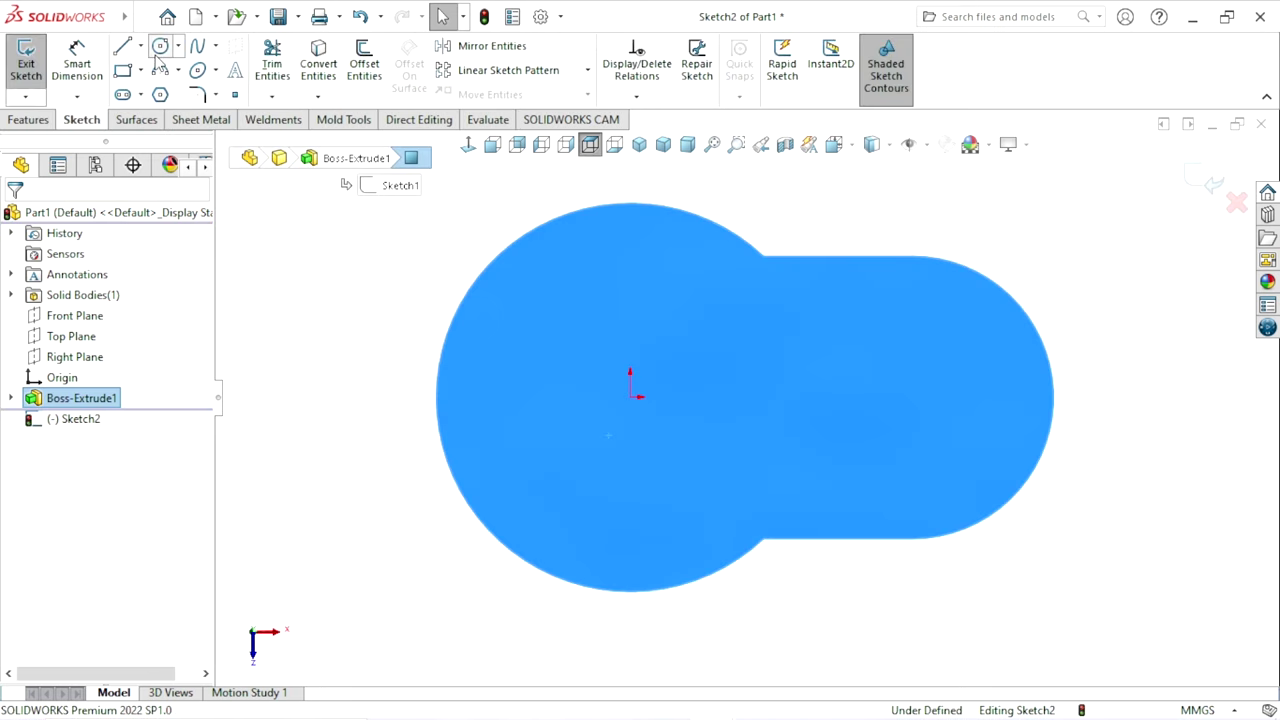
pyautogui.click(156, 57)
pyautogui.click(630, 397)
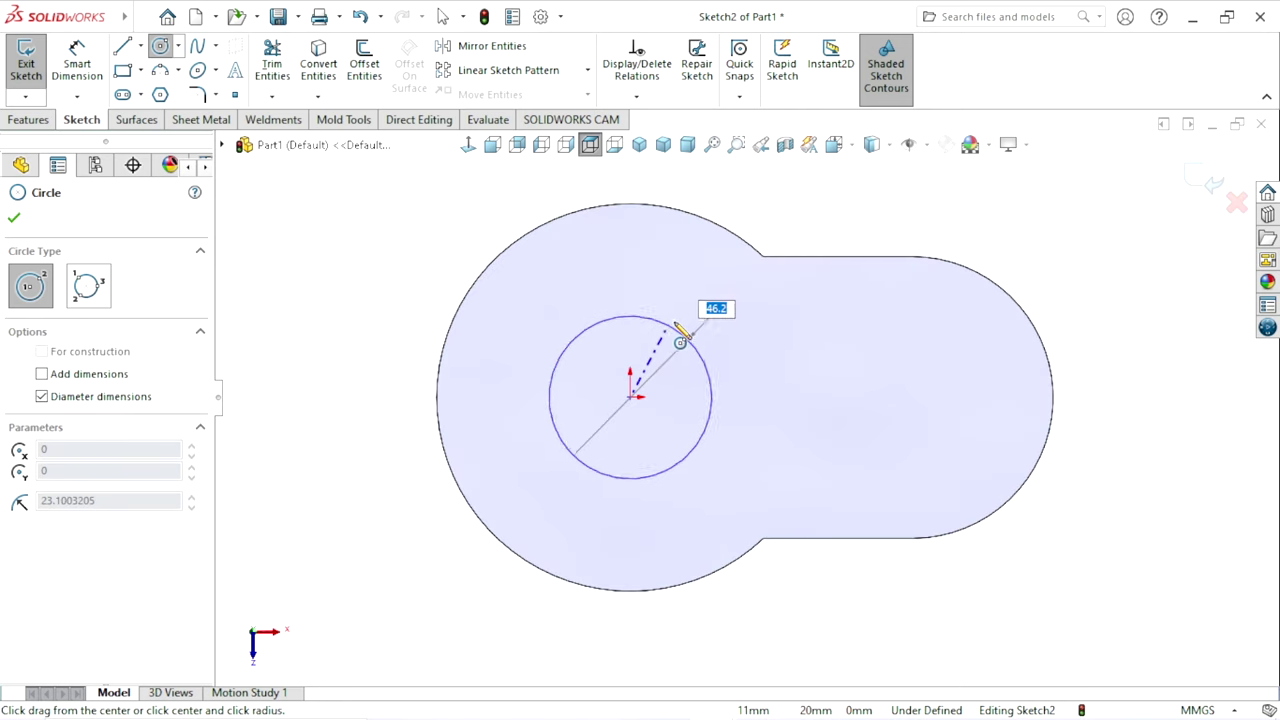
pyautogui.click(696, 331)
# - Dimension the new circle to a 60 mm diameter
pyautogui.click(87, 77)
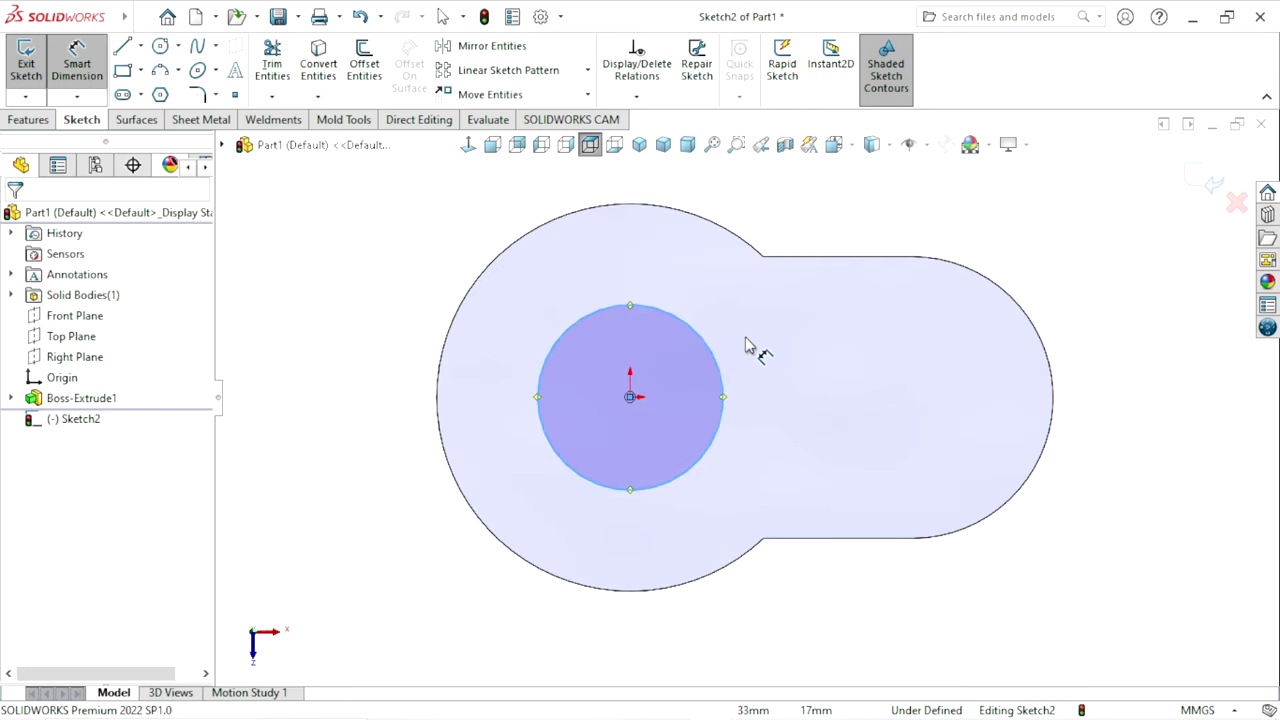
pyautogui.click(722, 373)
pyautogui.click(792, 393)
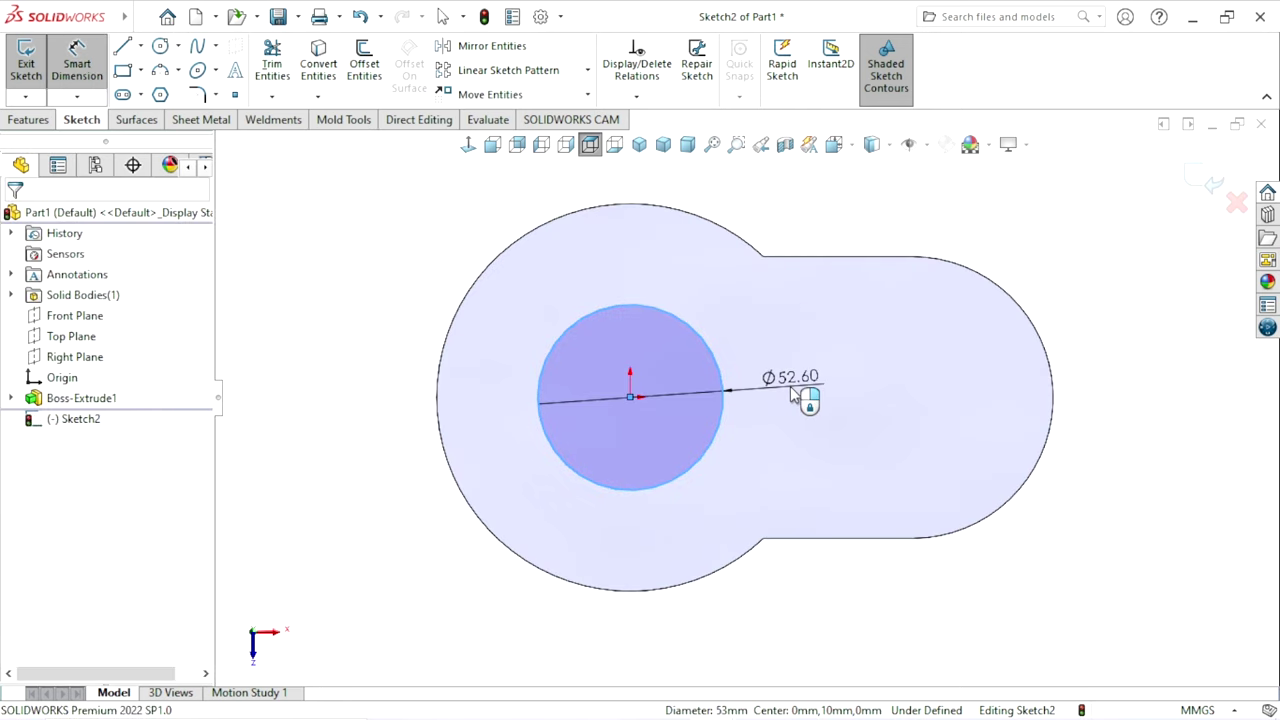
pyautogui.write('60')
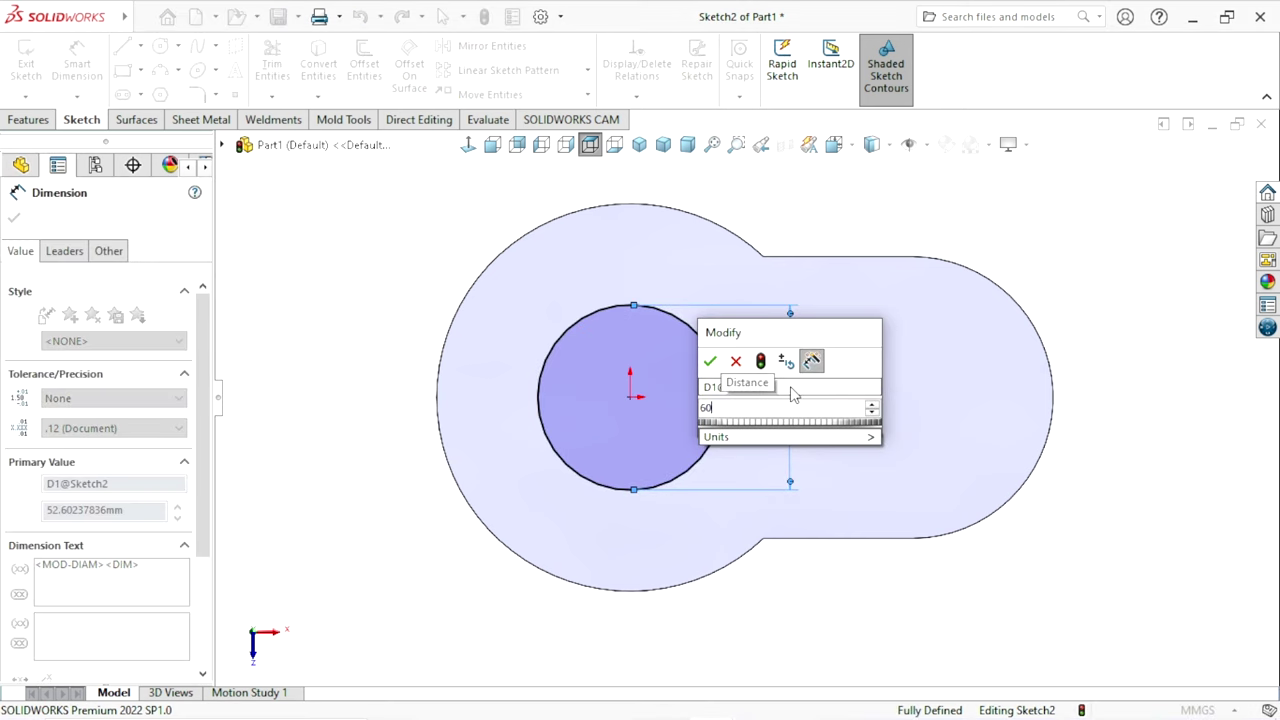
pyautogui.press('Return')
pyautogui.scroll(2, 740, 437)
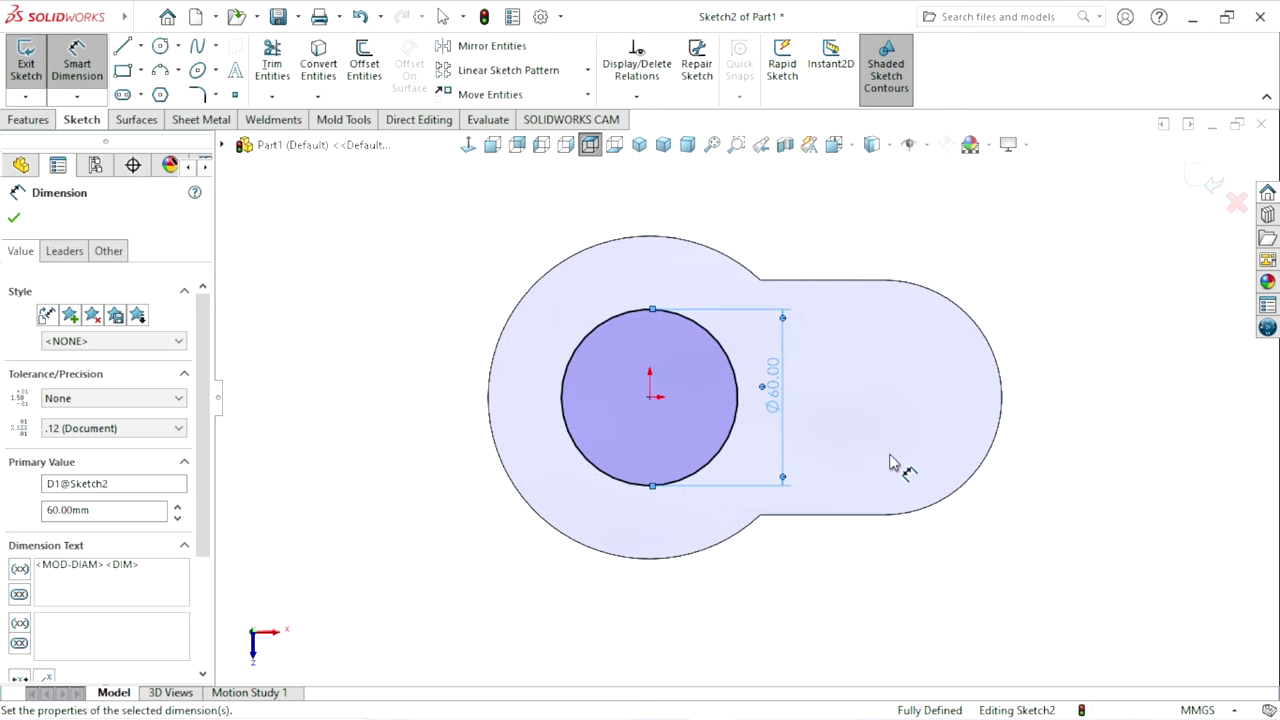
pyautogui.scroll(-2, 888, 437)
pyautogui.click(14, 219)
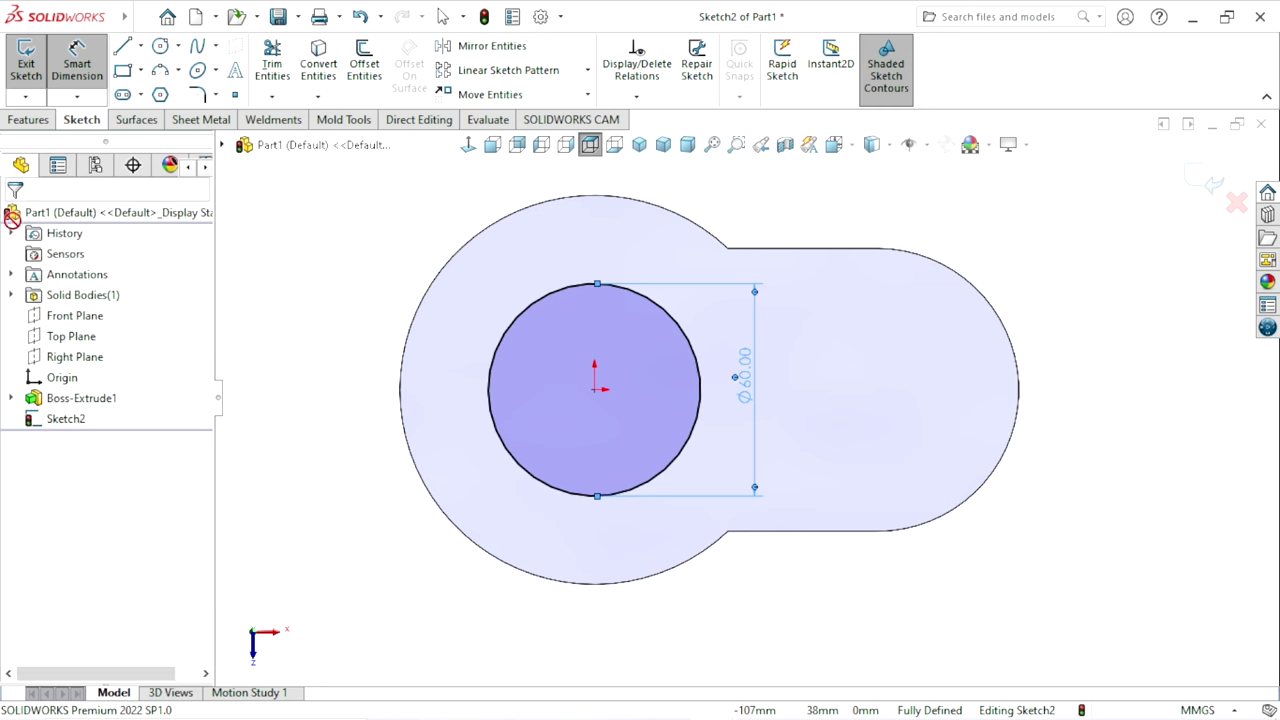
pyautogui.click(28, 119)
# - Extrude the Ø60 circle 55 mm into a cylinder merged onto the plate
pyautogui.click(33, 60)
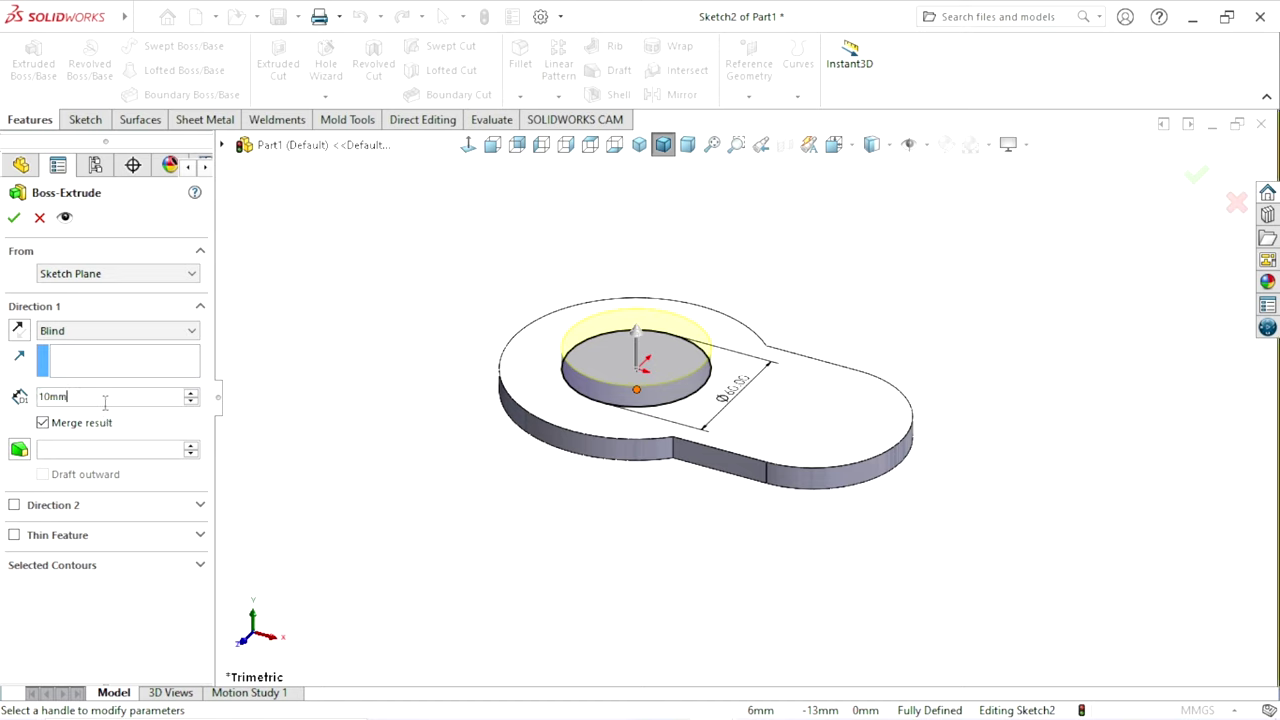
pyautogui.write('5')
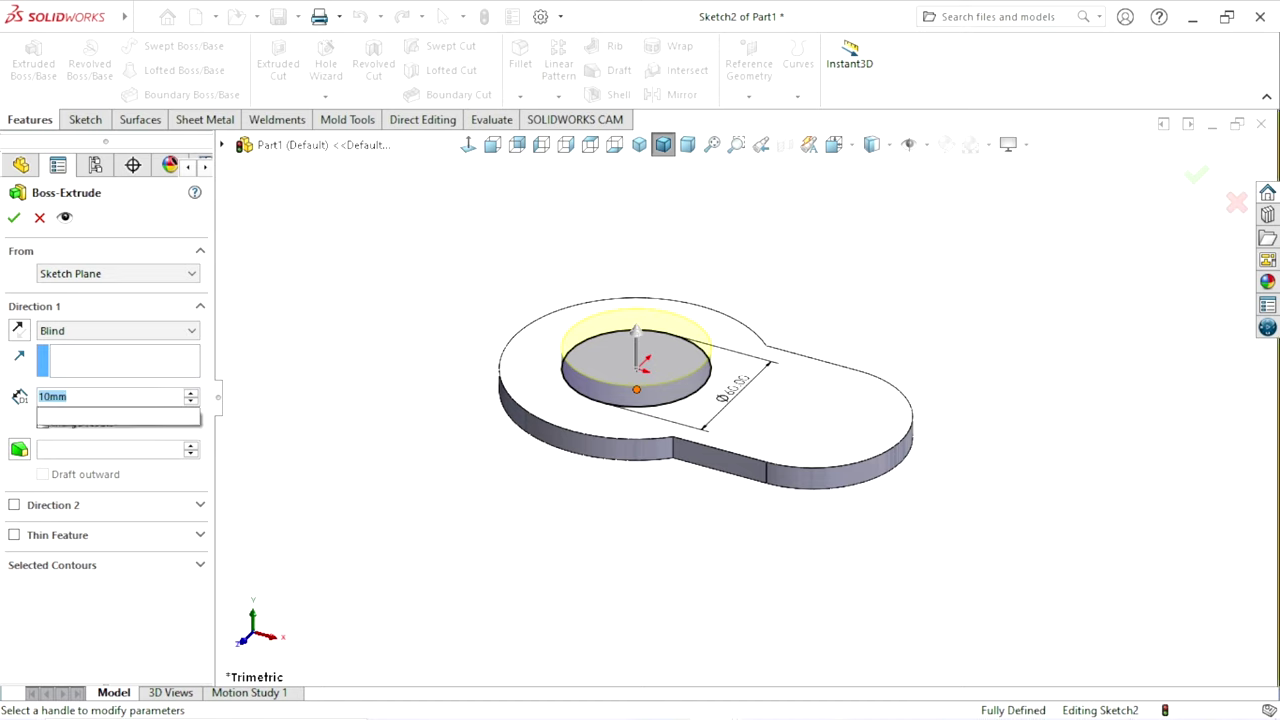
pyautogui.write('5')
pyautogui.press('Return')
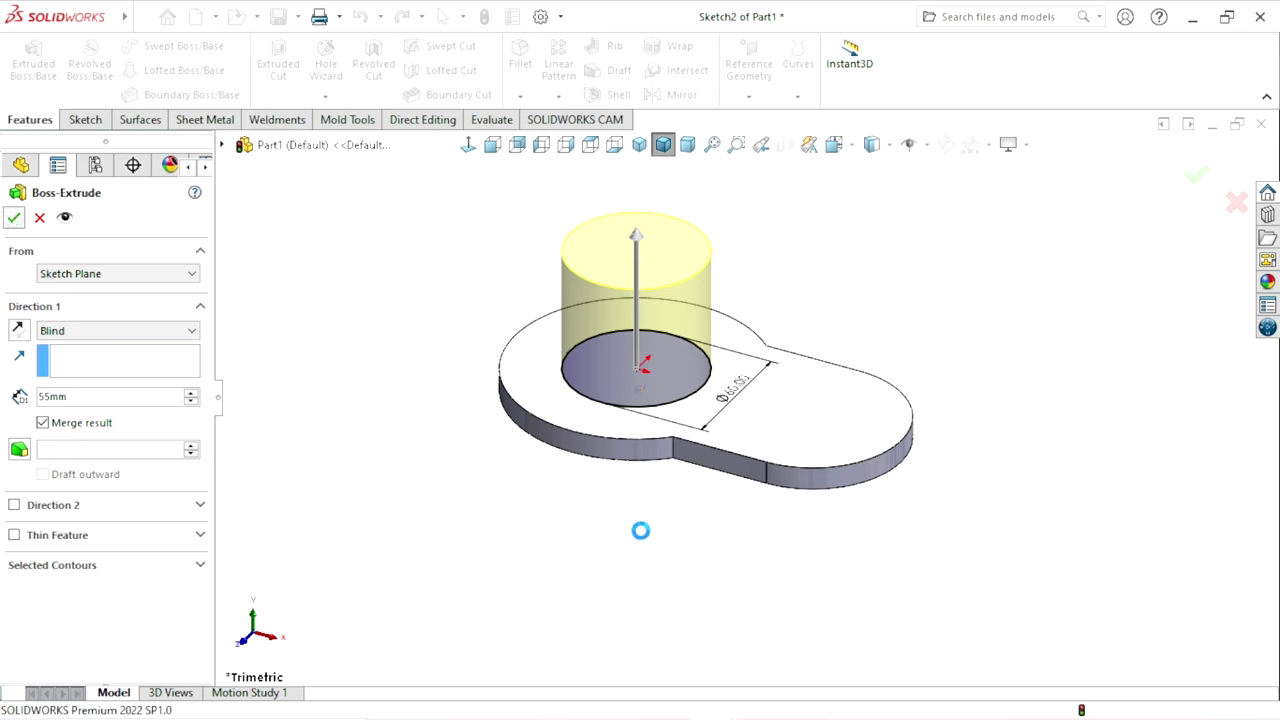
pyautogui.scroll(3, 745, 407)
pyautogui.scroll(-3, 765, 360)
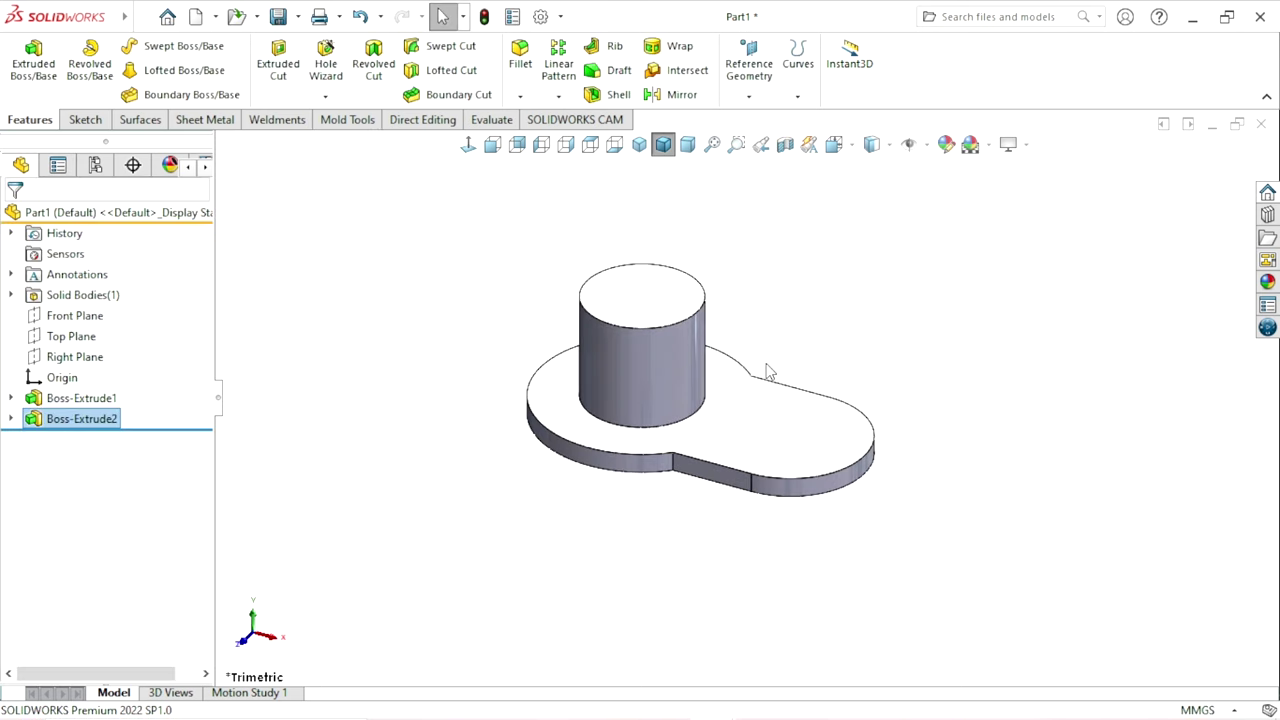
pyautogui.scroll(2, 755, 400)
# - Start a sketch on the cylinder's top face and draw a circle at the origin
pyautogui.click(669, 332)
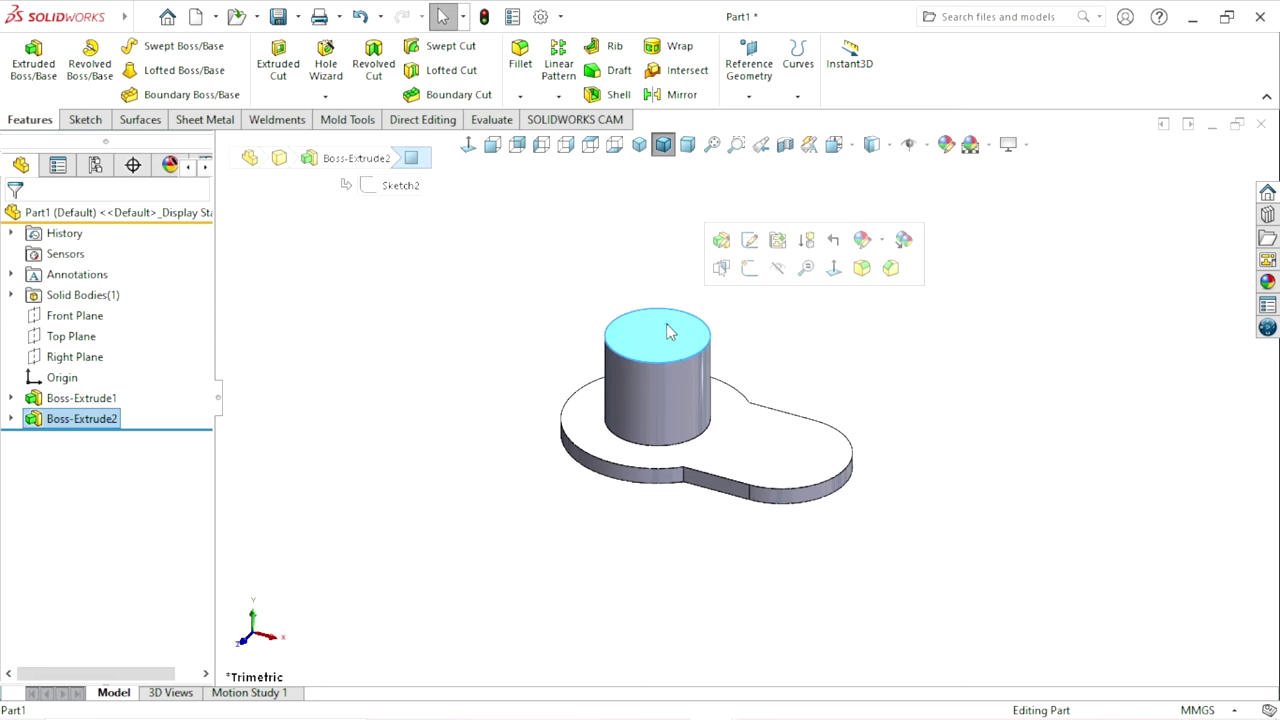
pyautogui.click(750, 268)
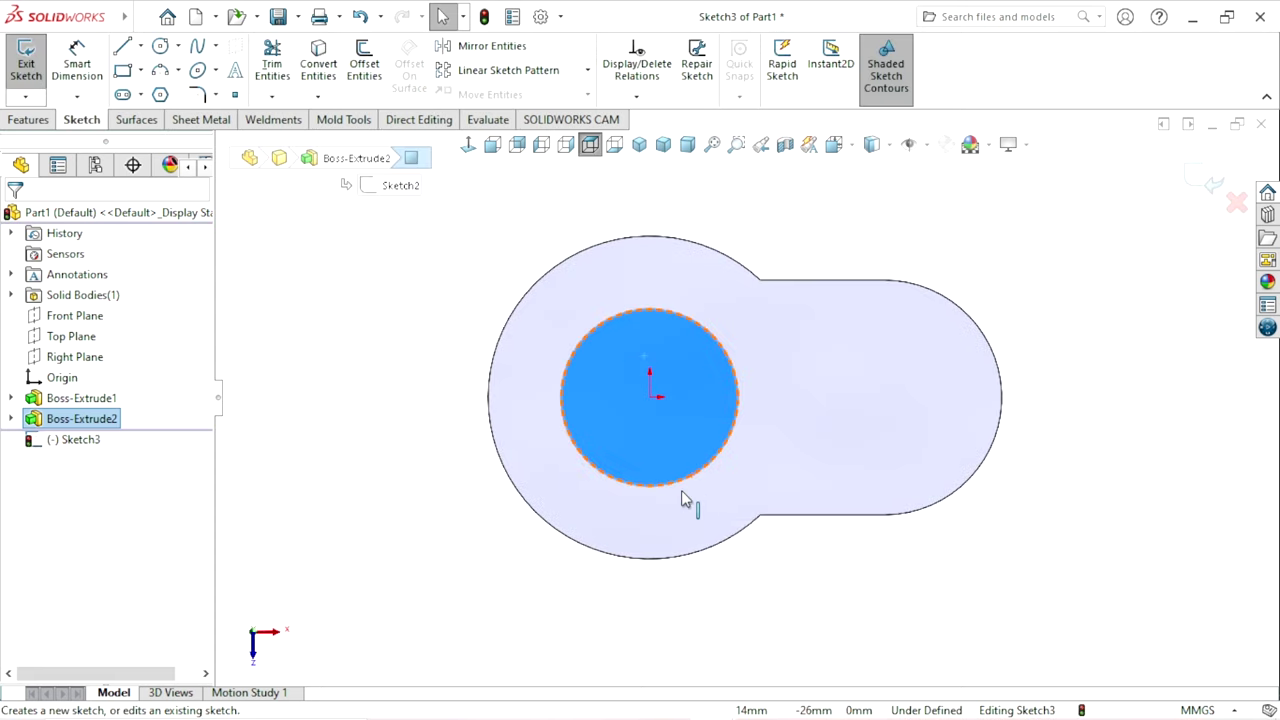
pyautogui.scroll(-1, 708, 418)
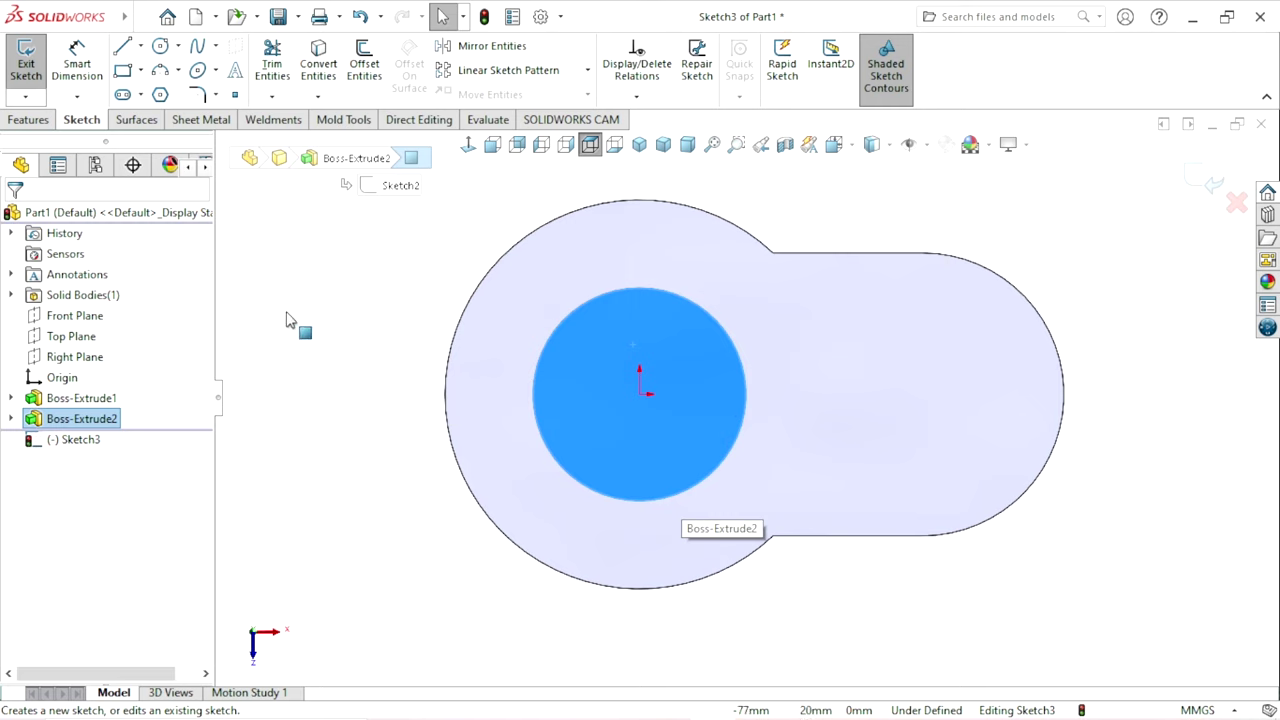
pyautogui.click(161, 47)
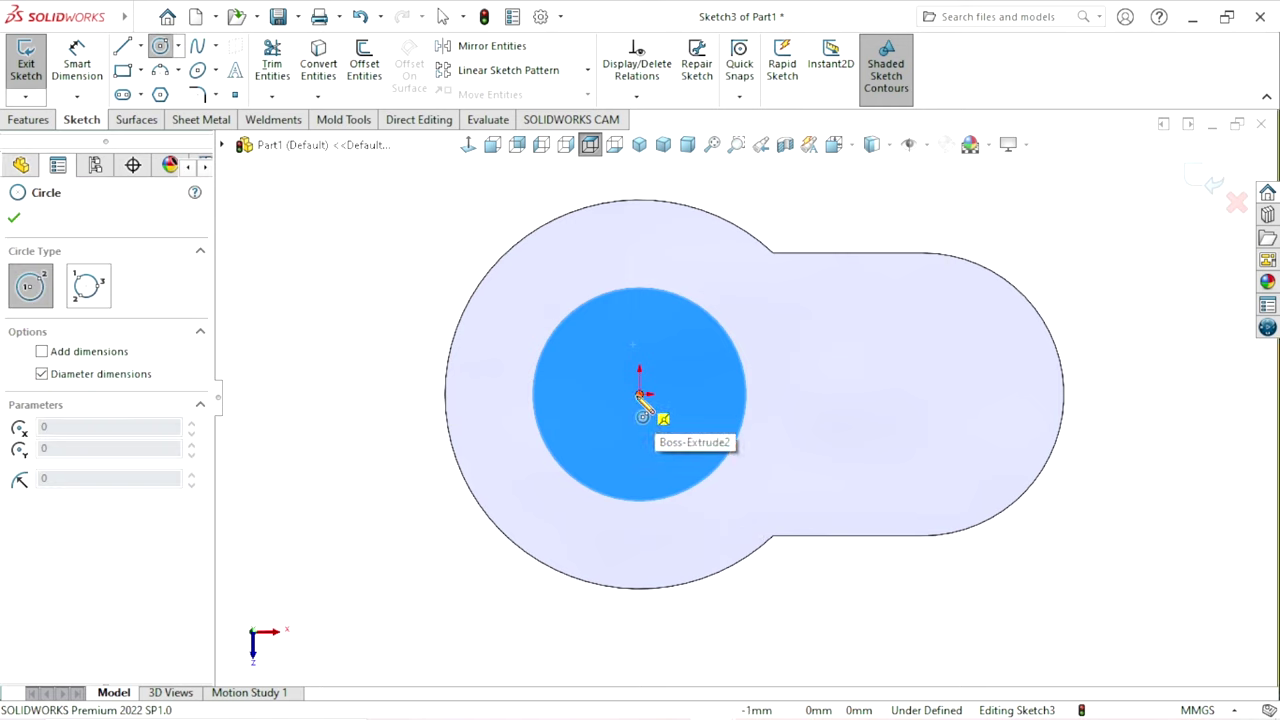
pyautogui.click(639, 393)
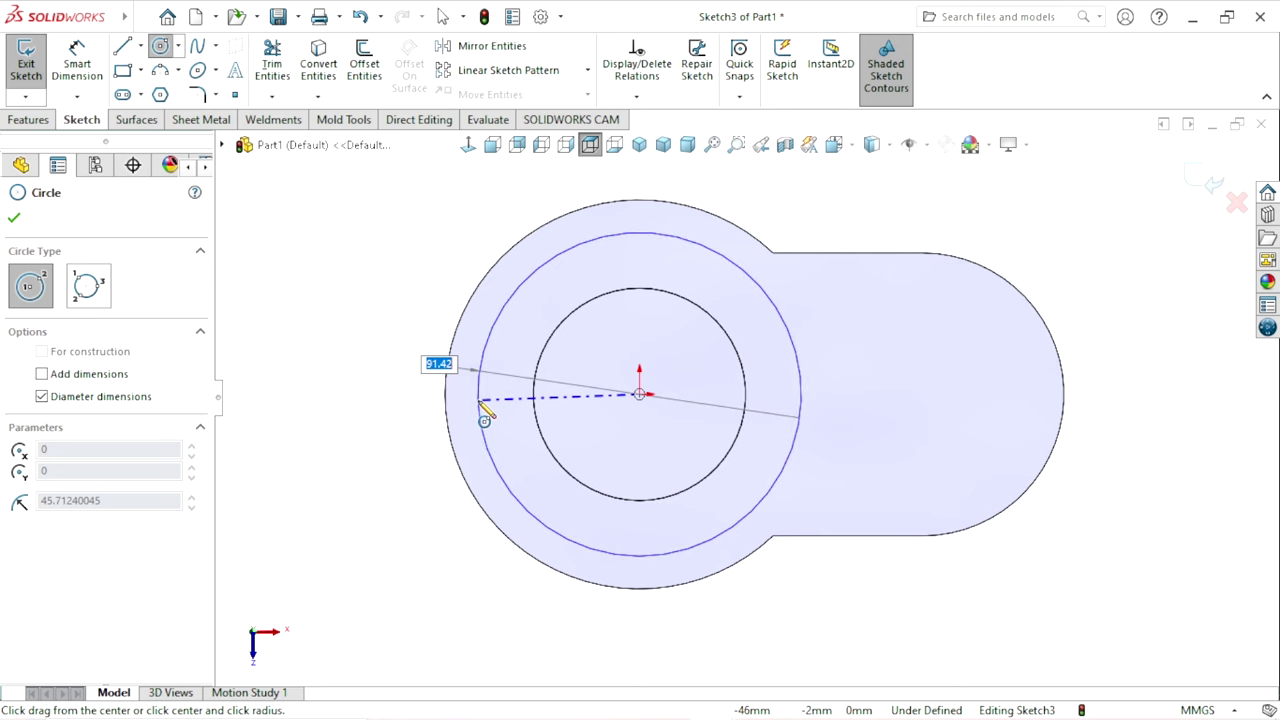
pyautogui.click(483, 403)
pyautogui.scroll(1, 706, 441)
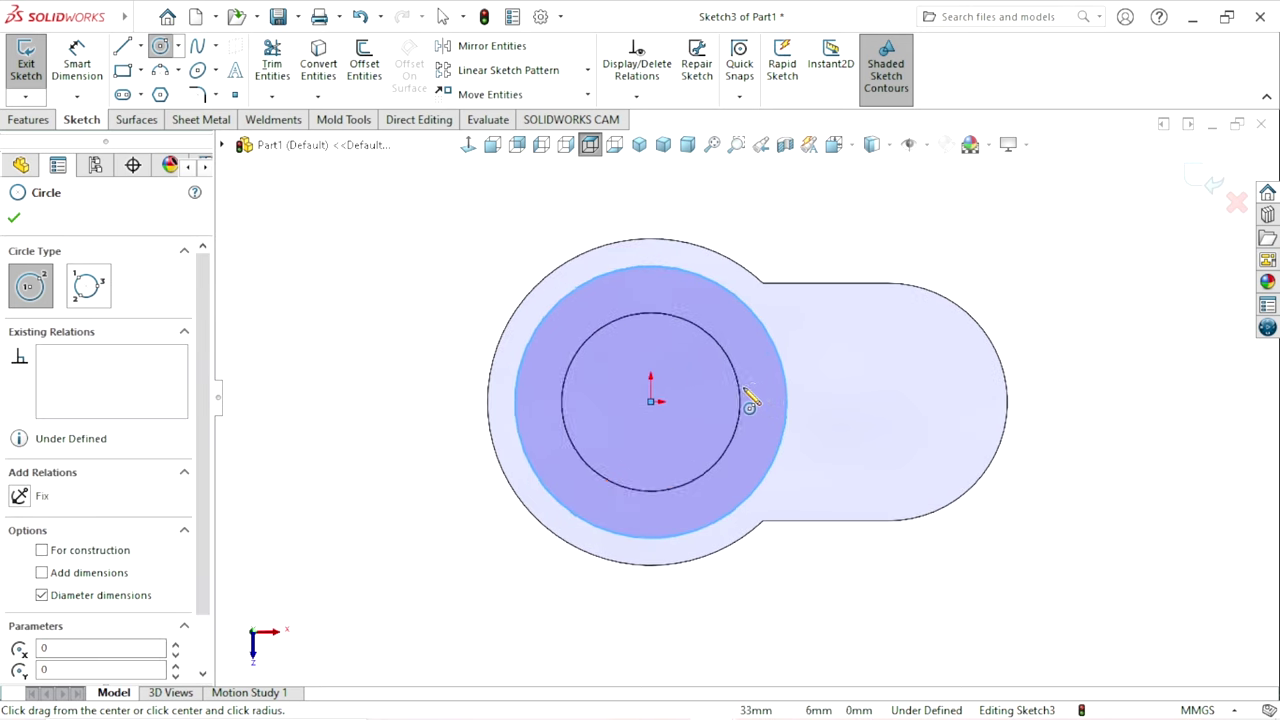
pyautogui.click(14, 219)
# - Draw a small circle centred on the outer arc above the origin
pyautogui.click(160, 48)
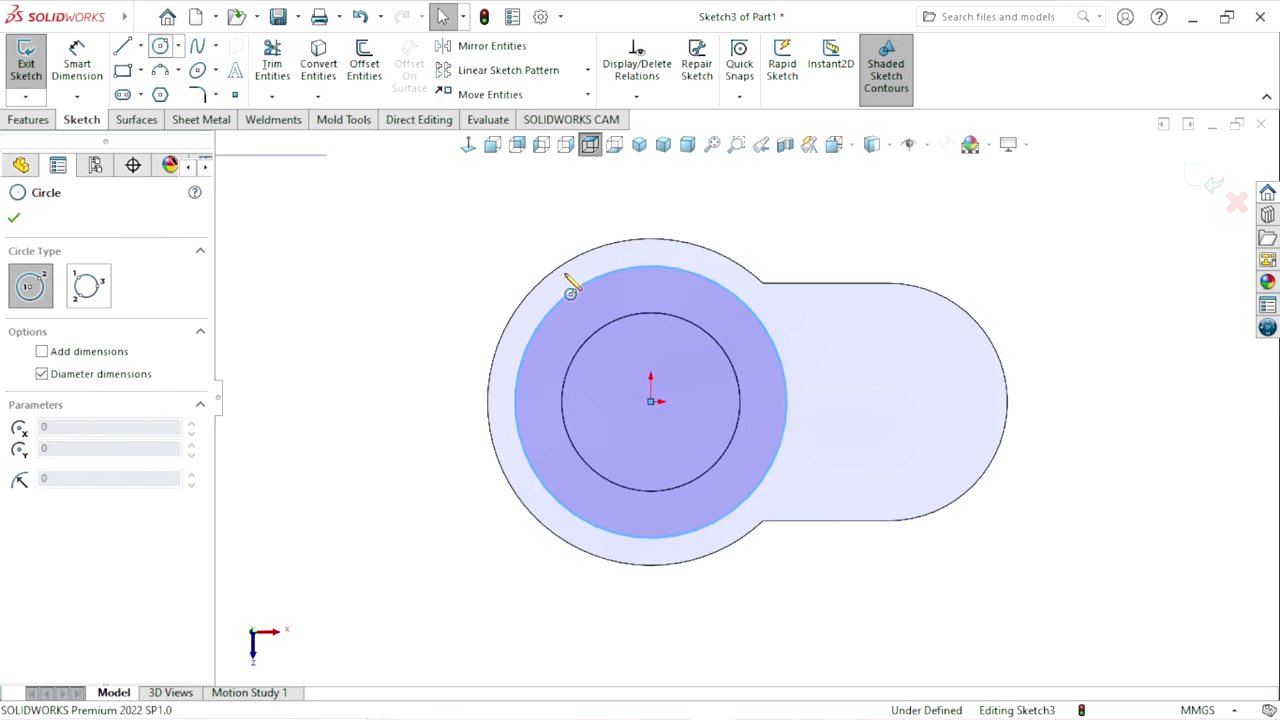
pyautogui.scroll(-2, 660, 360)
pyautogui.click(643, 239)
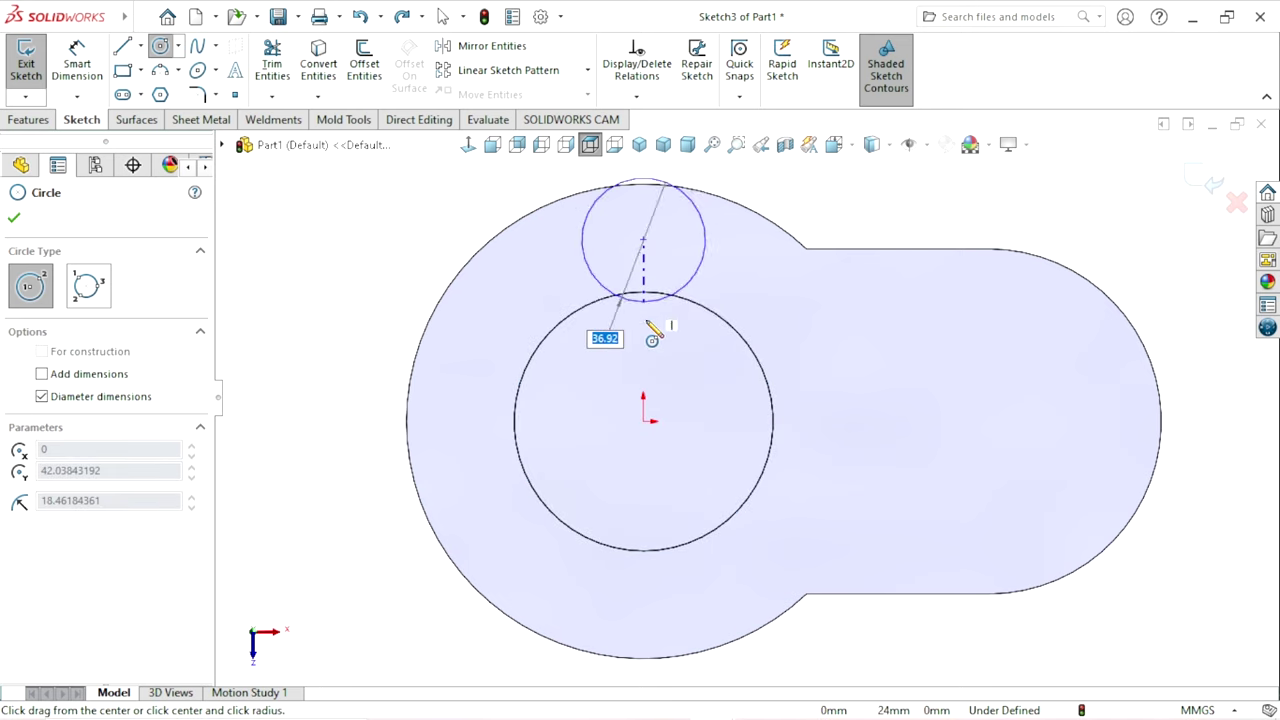
pyautogui.click(658, 320)
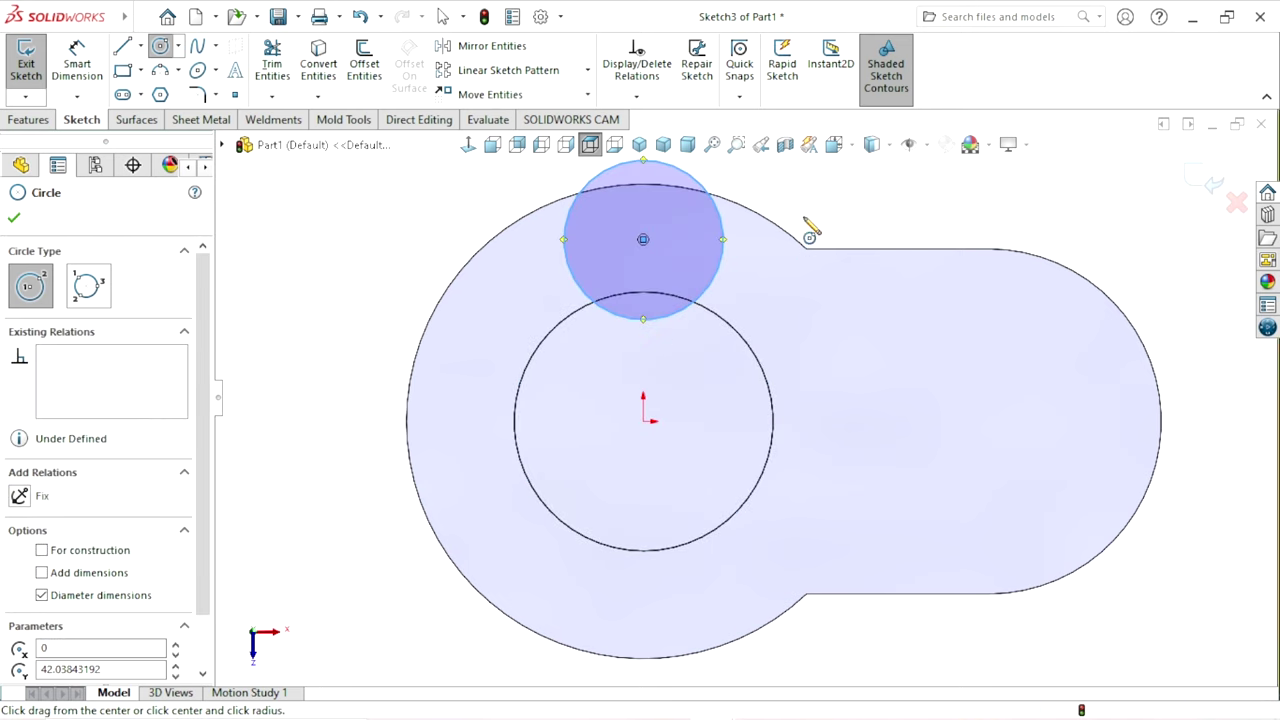
pyautogui.rightClick(806, 228)
pyautogui.click(822, 233)
# - Draw a horizontal centerline from the origin to the right outer arc
pyautogui.click(142, 17)
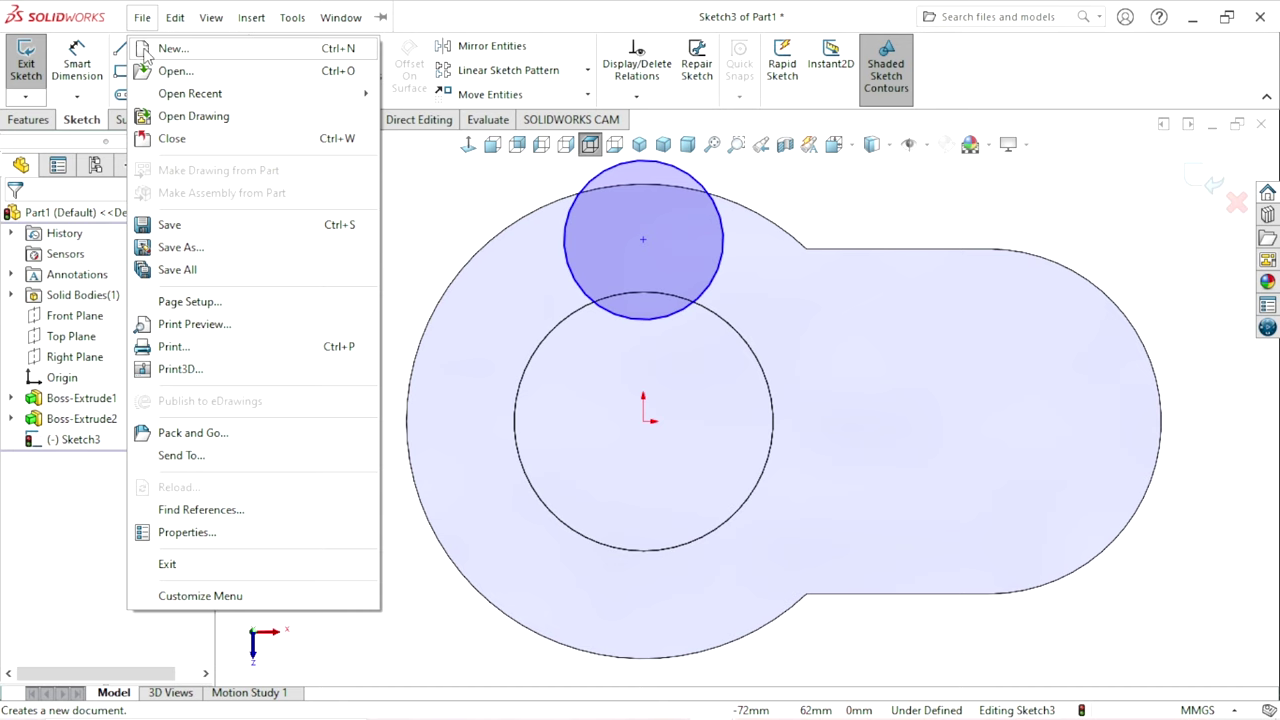
pyautogui.click(458, 176)
pyautogui.click(142, 50)
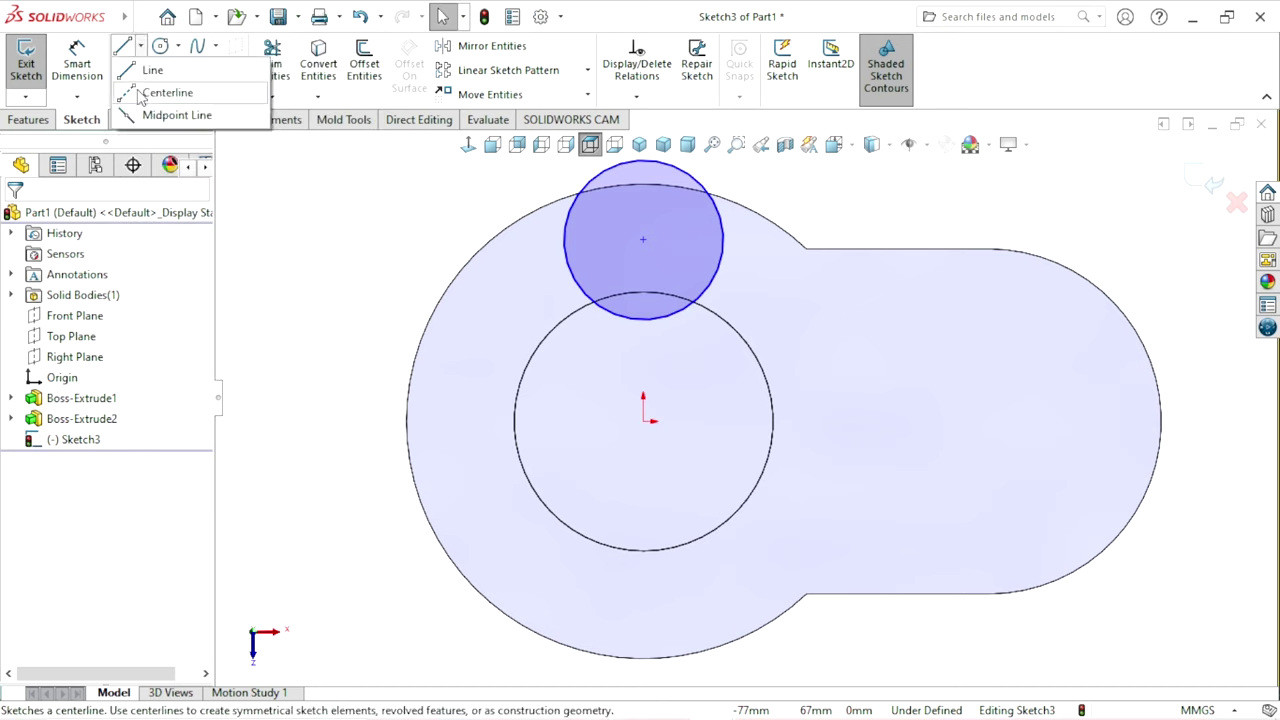
pyautogui.click(160, 94)
pyautogui.click(645, 423)
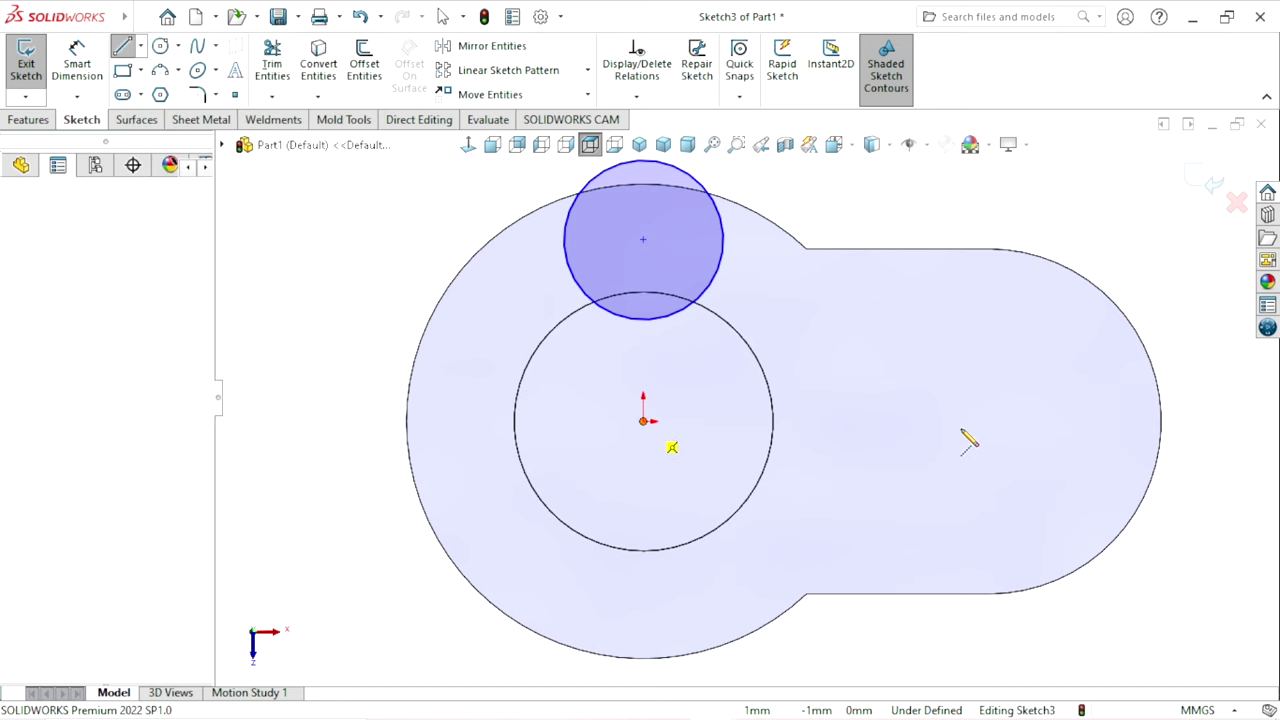
pyautogui.click(1160, 421)
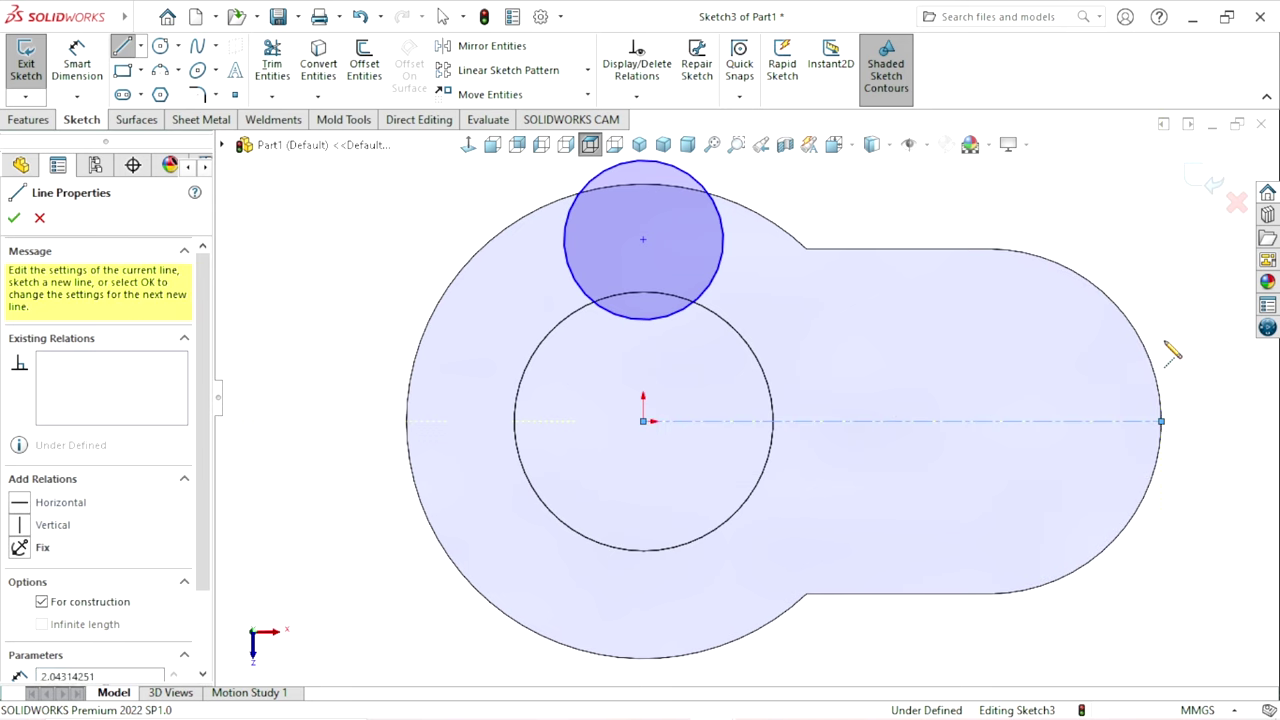
pyautogui.rightClick(1143, 283)
pyautogui.click(1050, 281)
pyautogui.scroll(2, 847, 484)
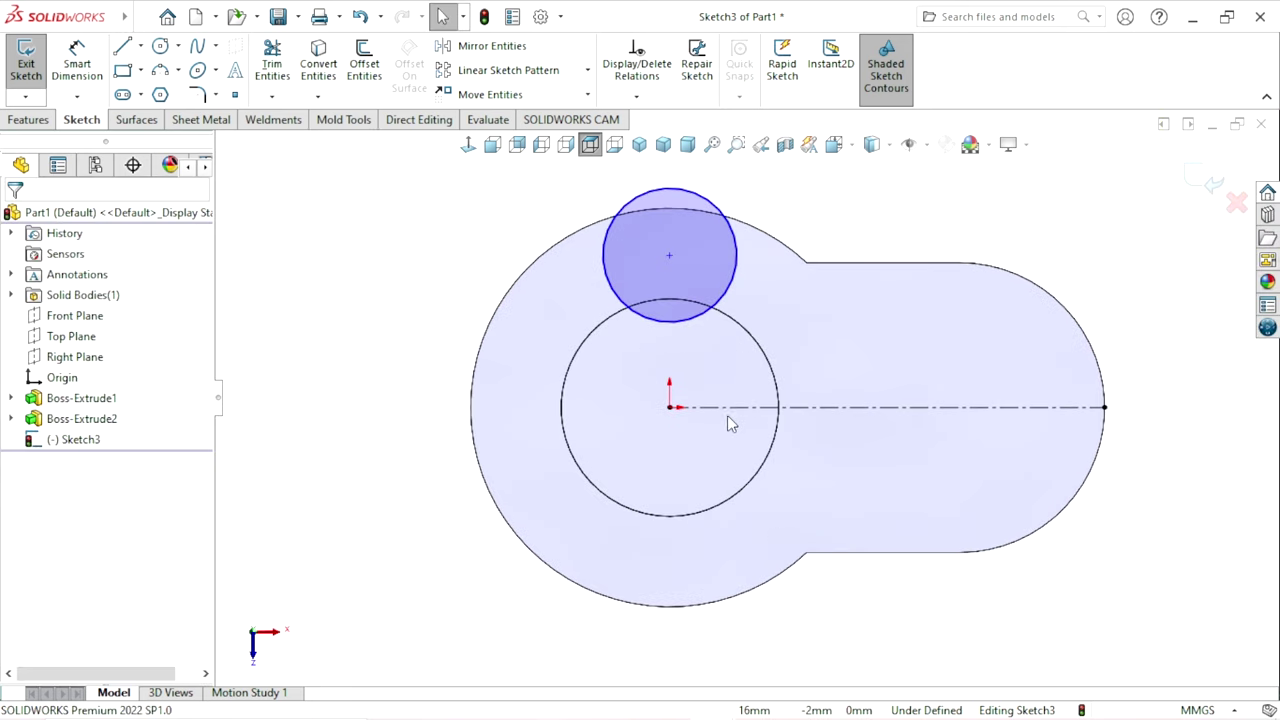
pyautogui.scroll(-2, 700, 200)
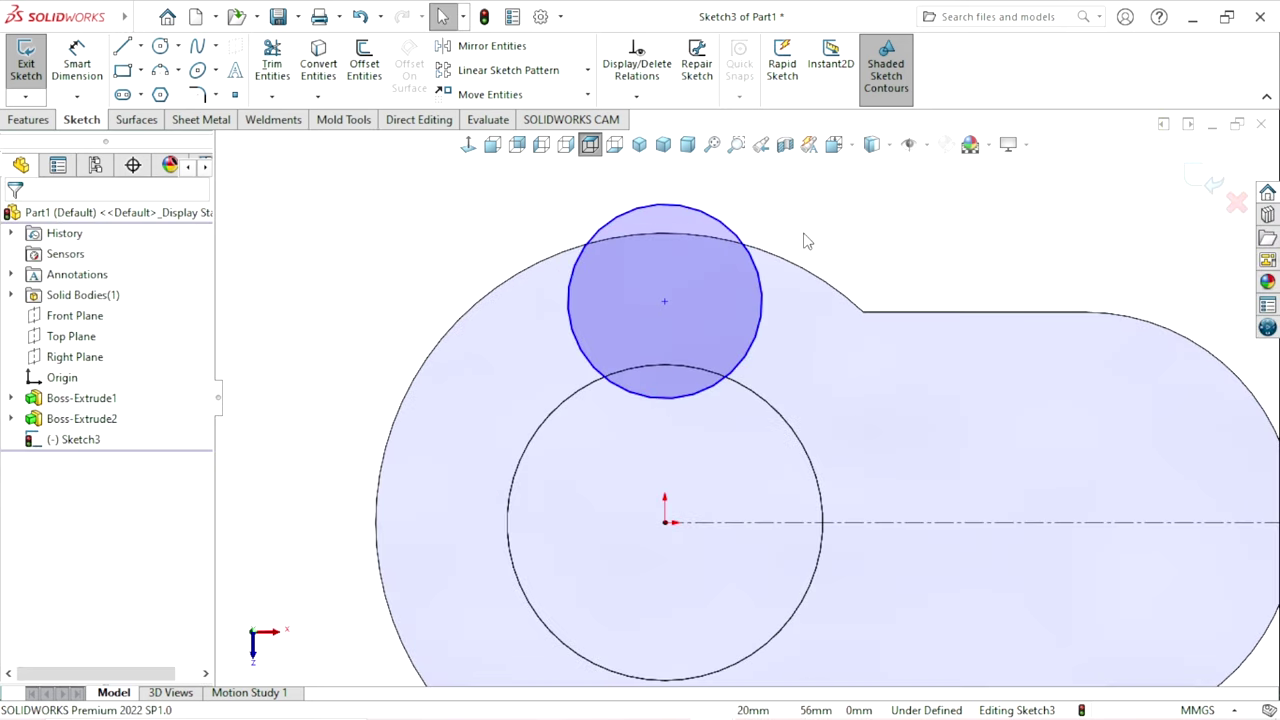
# - Make the small circle tangent to the big outer arc
pyautogui.click(654, 206)
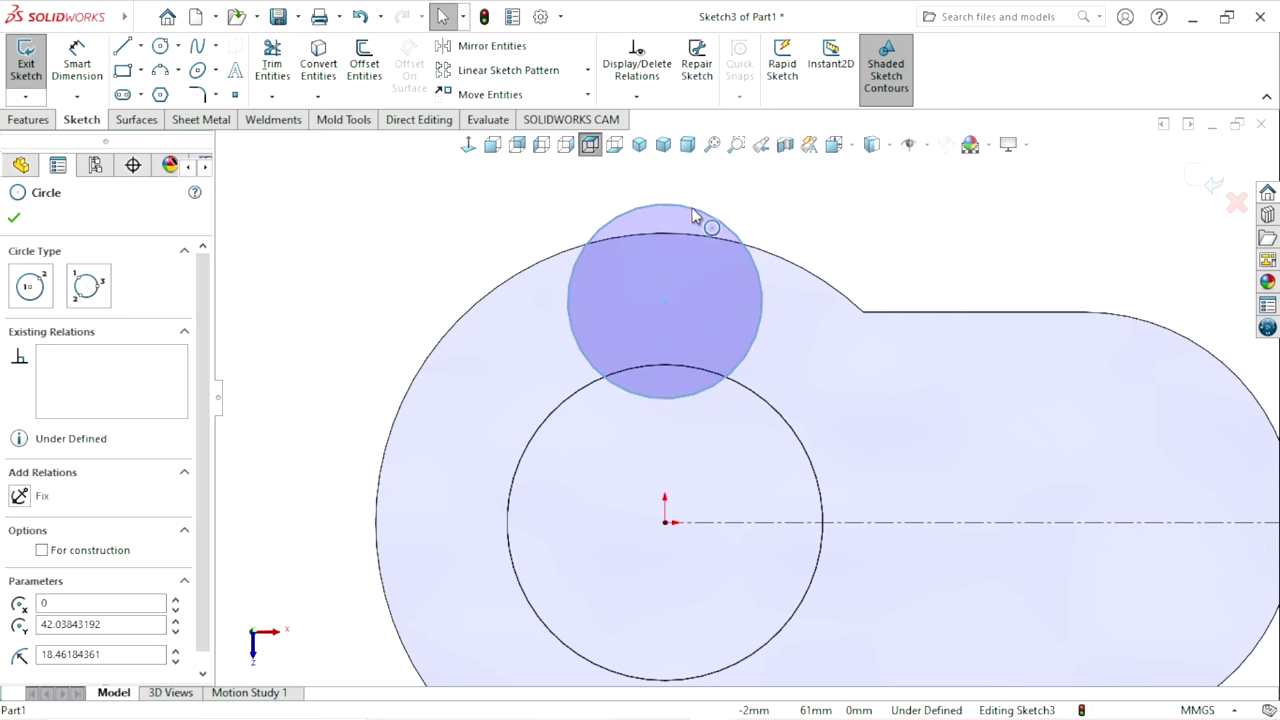
pyautogui.keyDown('ctrl'); pyautogui.click(561, 262); pyautogui.keyUp('ctrl')
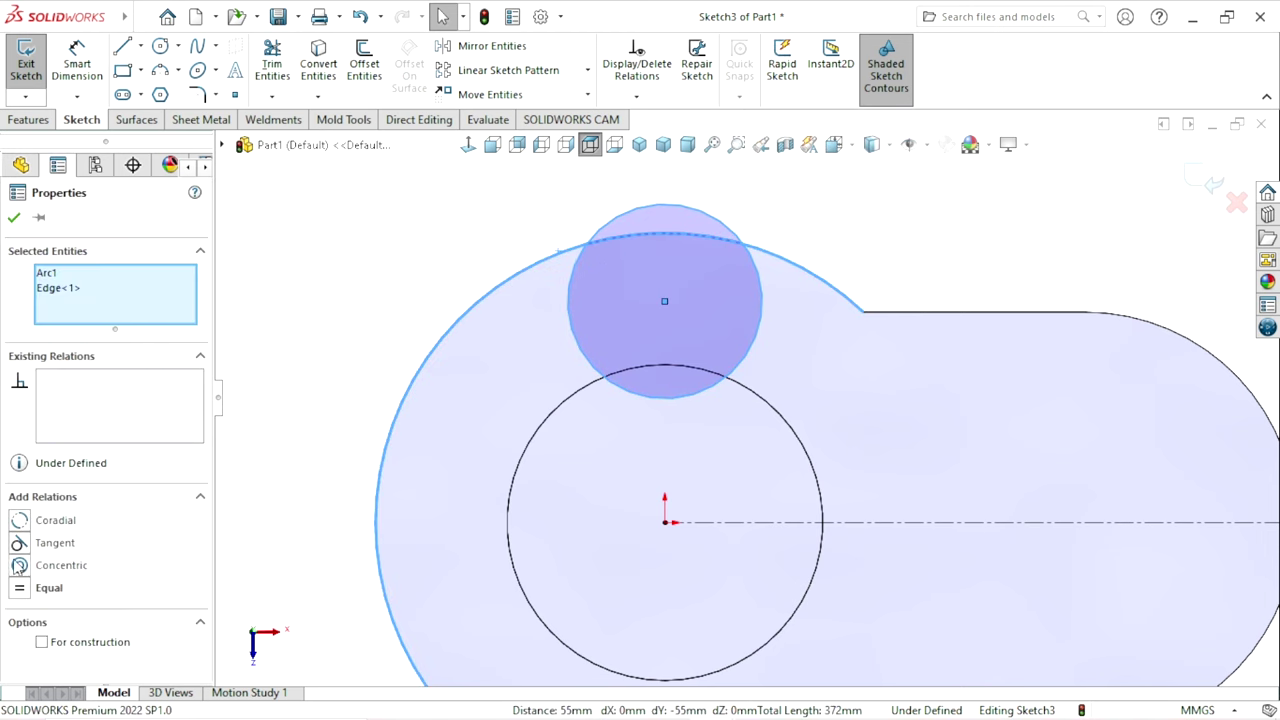
pyautogui.click(20, 543)
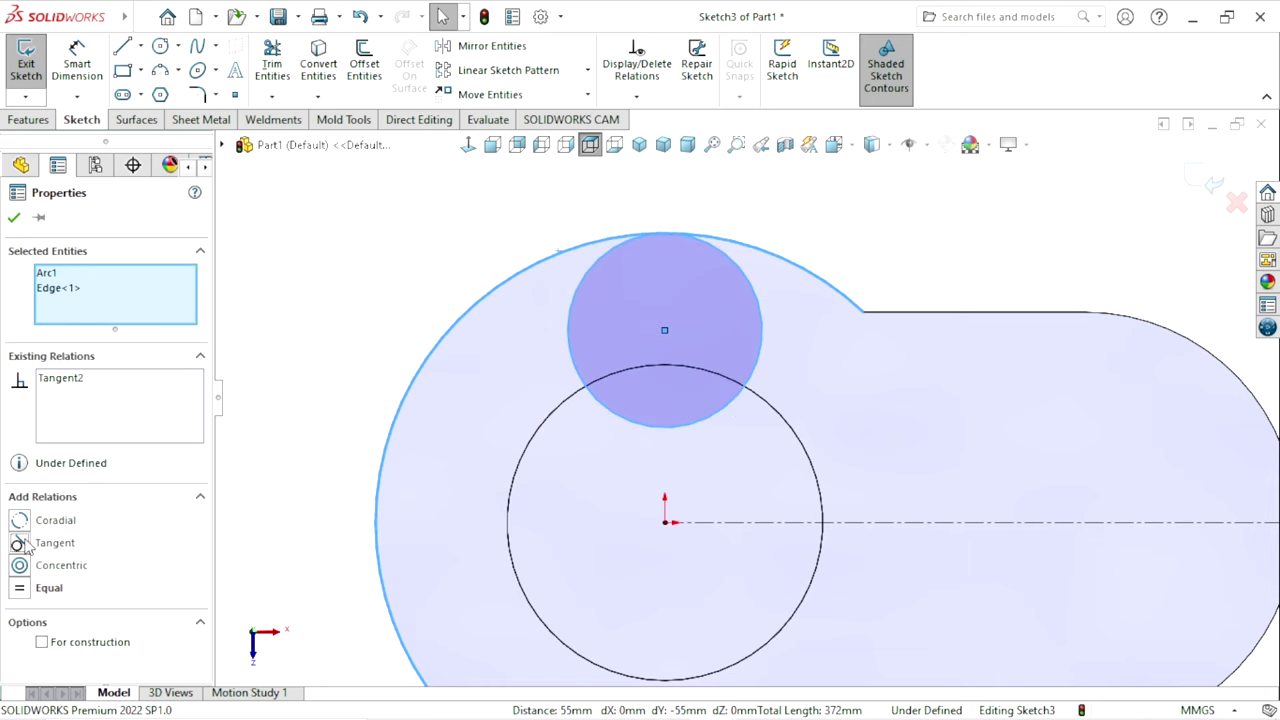
pyautogui.click(14, 220)
pyautogui.scroll(3, 688, 530)
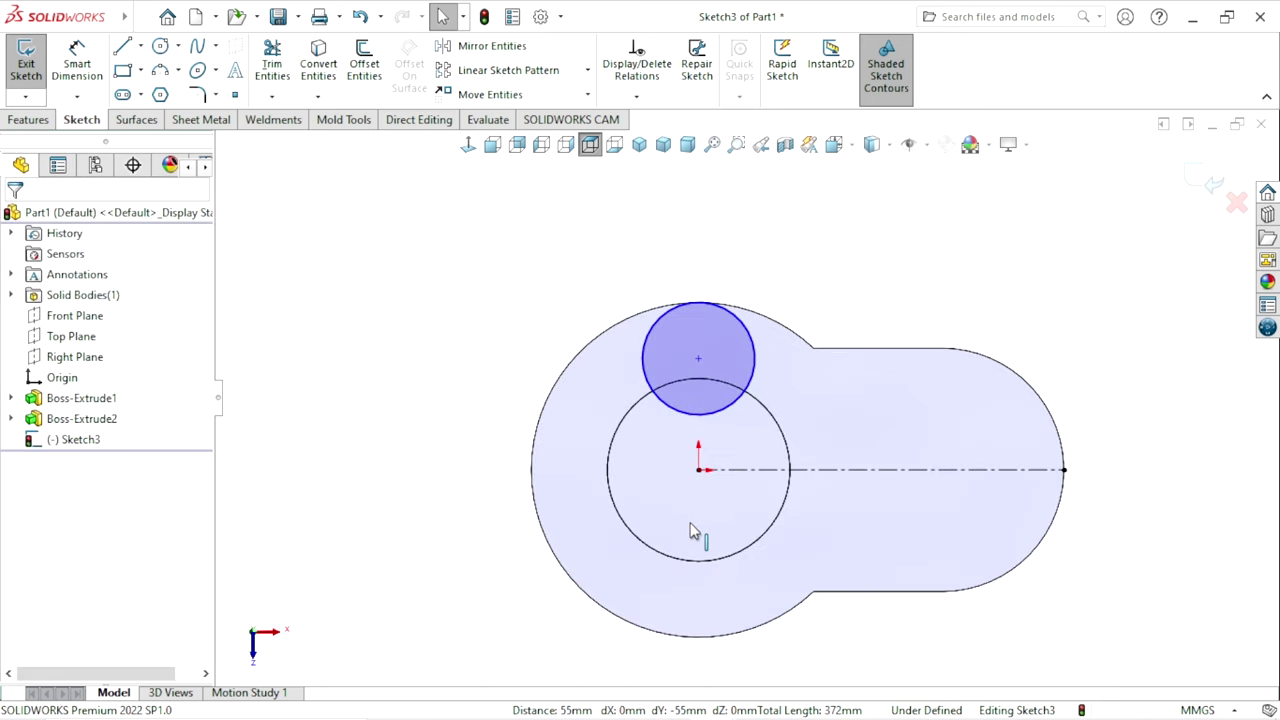
pyautogui.scroll(-3, 690, 535)
pyautogui.click(76, 52)
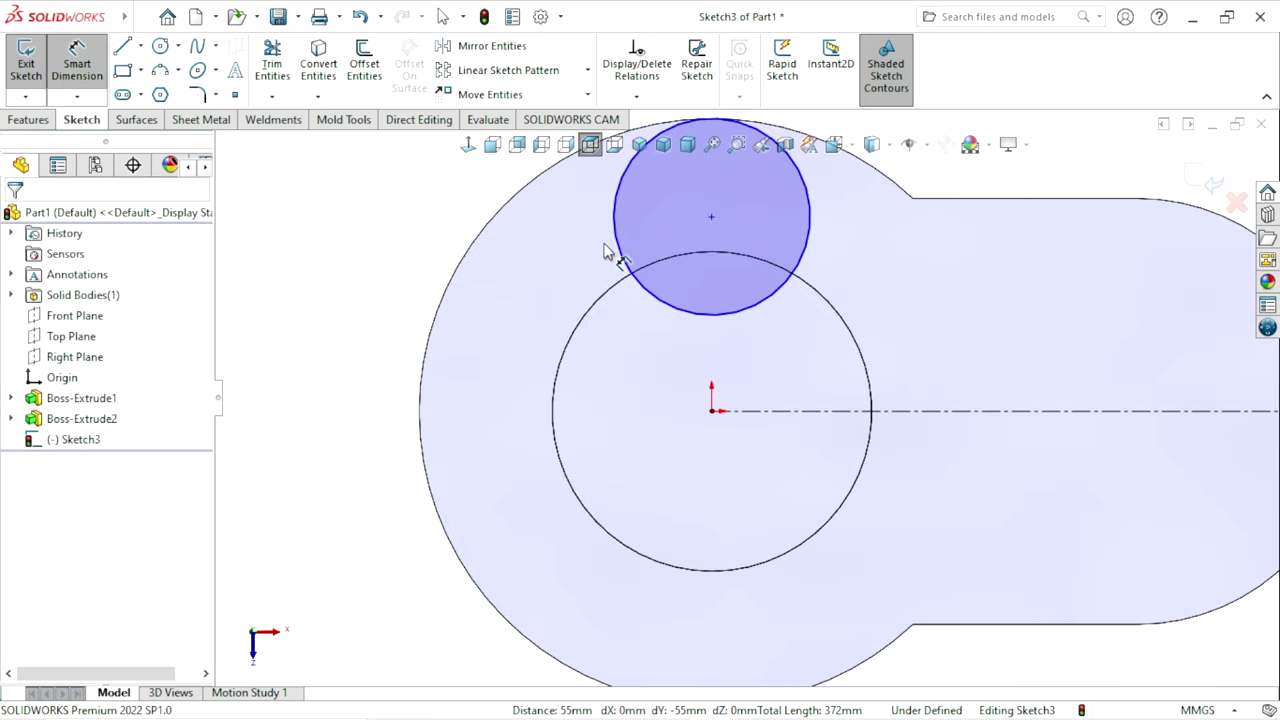
# - Dimension the small circle's diameter to 35 mm
pyautogui.click(617, 252)
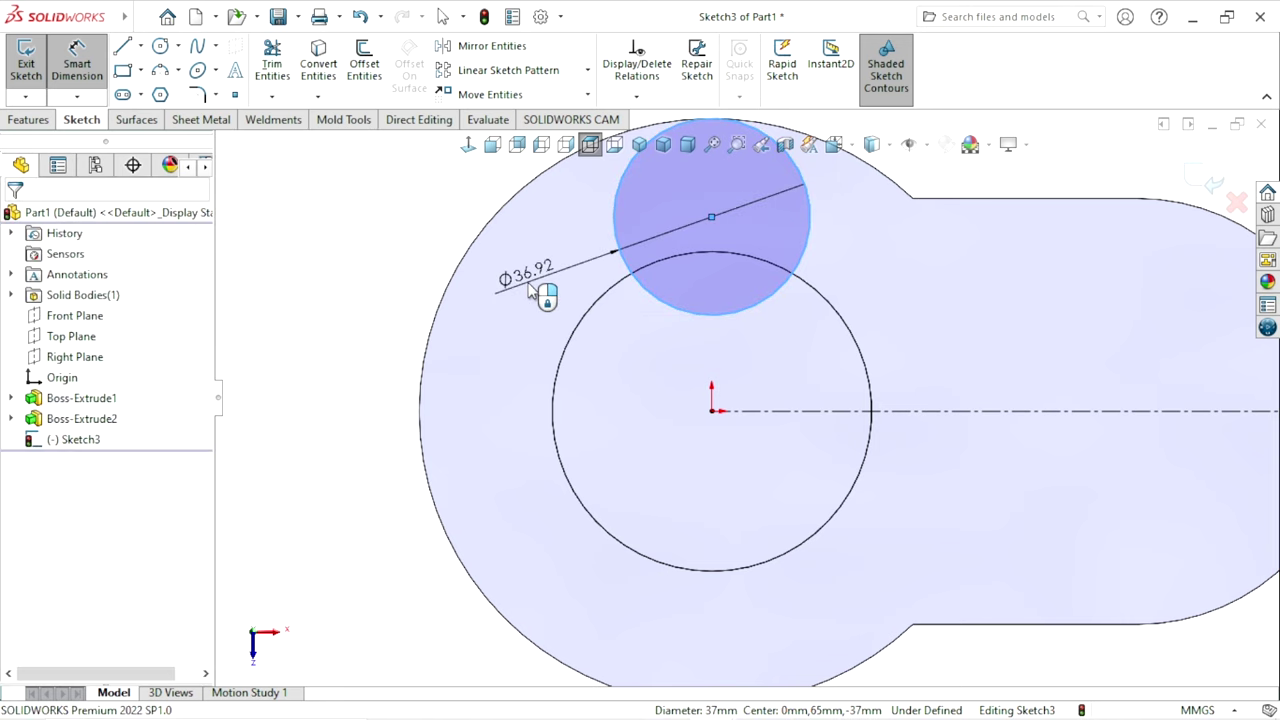
pyautogui.click(530, 287)
pyautogui.write('35')
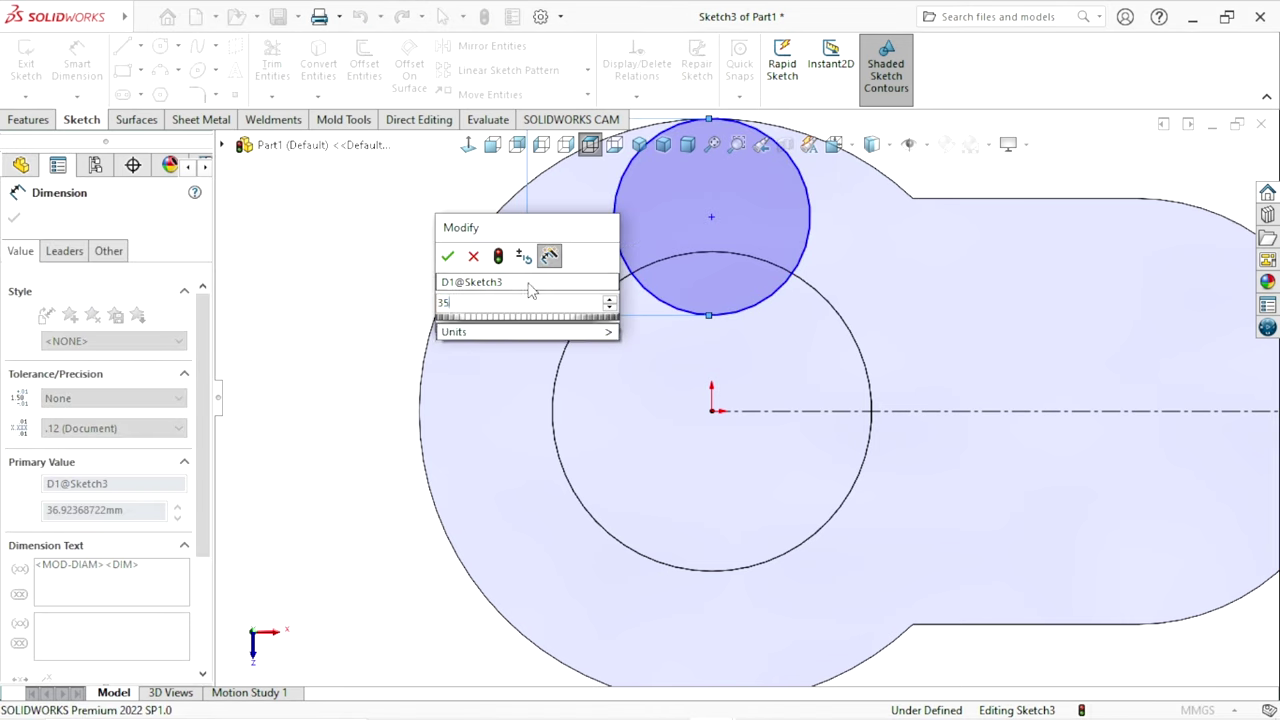
pyautogui.press('Return')
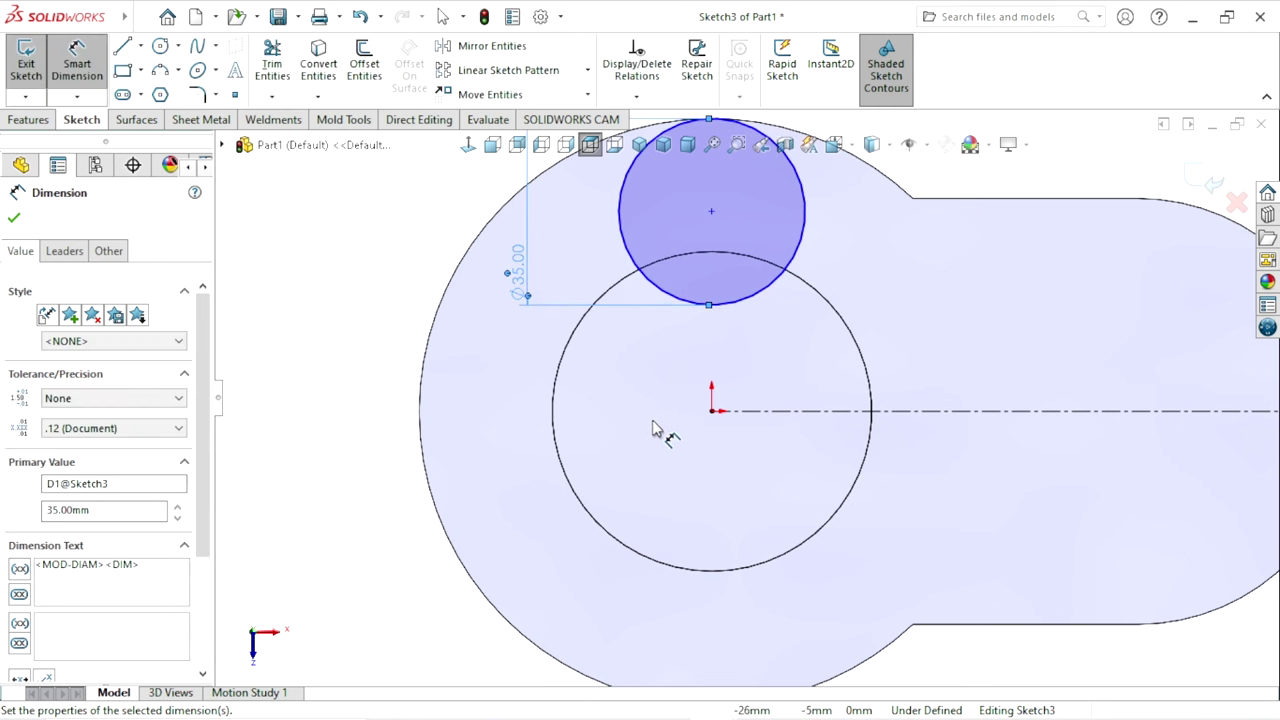
pyautogui.scroll(3, 760, 418)
pyautogui.press('Escape')
pyautogui.press('Escape')
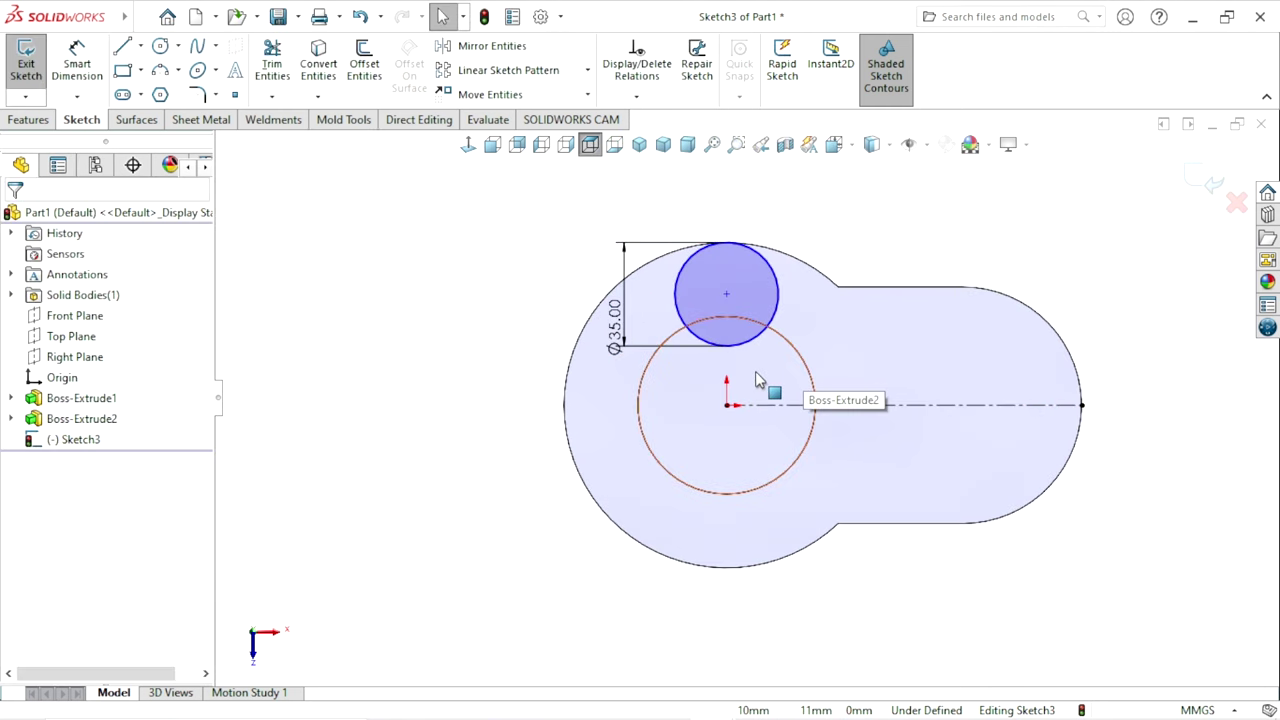
pyautogui.scroll(-2, 757, 372)
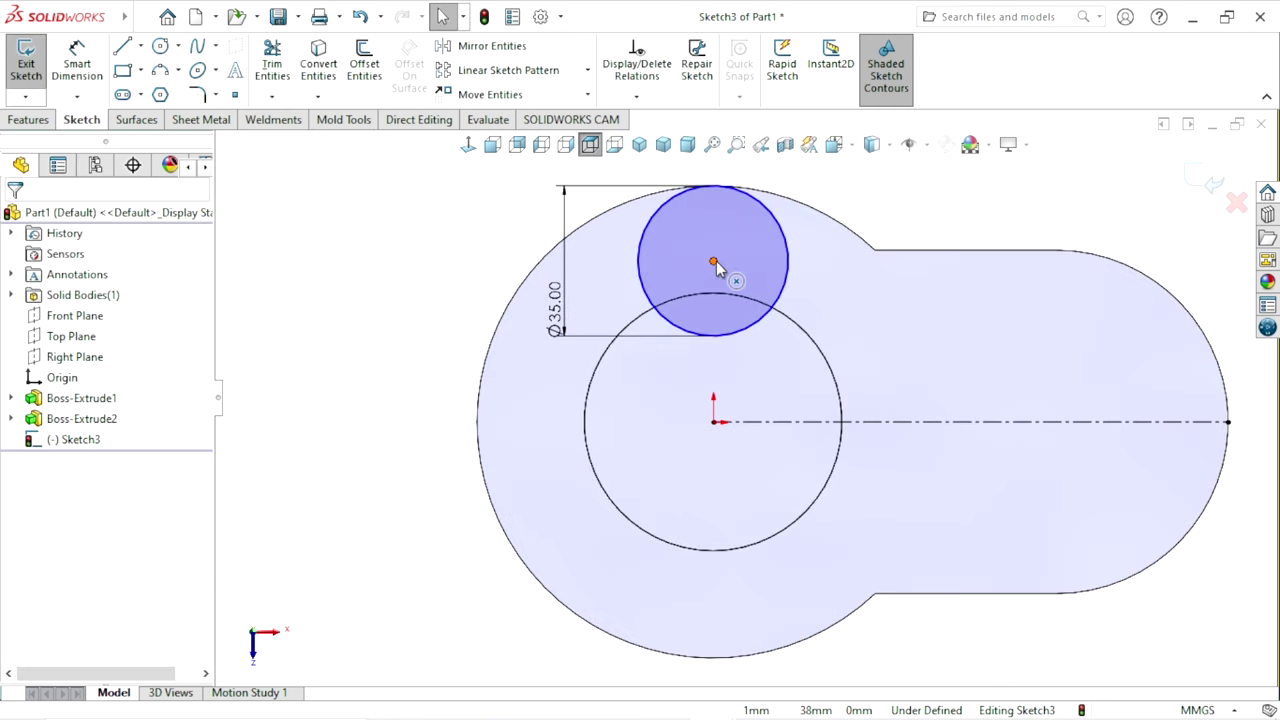
# - Add a Vertical relation between the Ø35 circle's centre and the origin
pyautogui.click(713, 261)
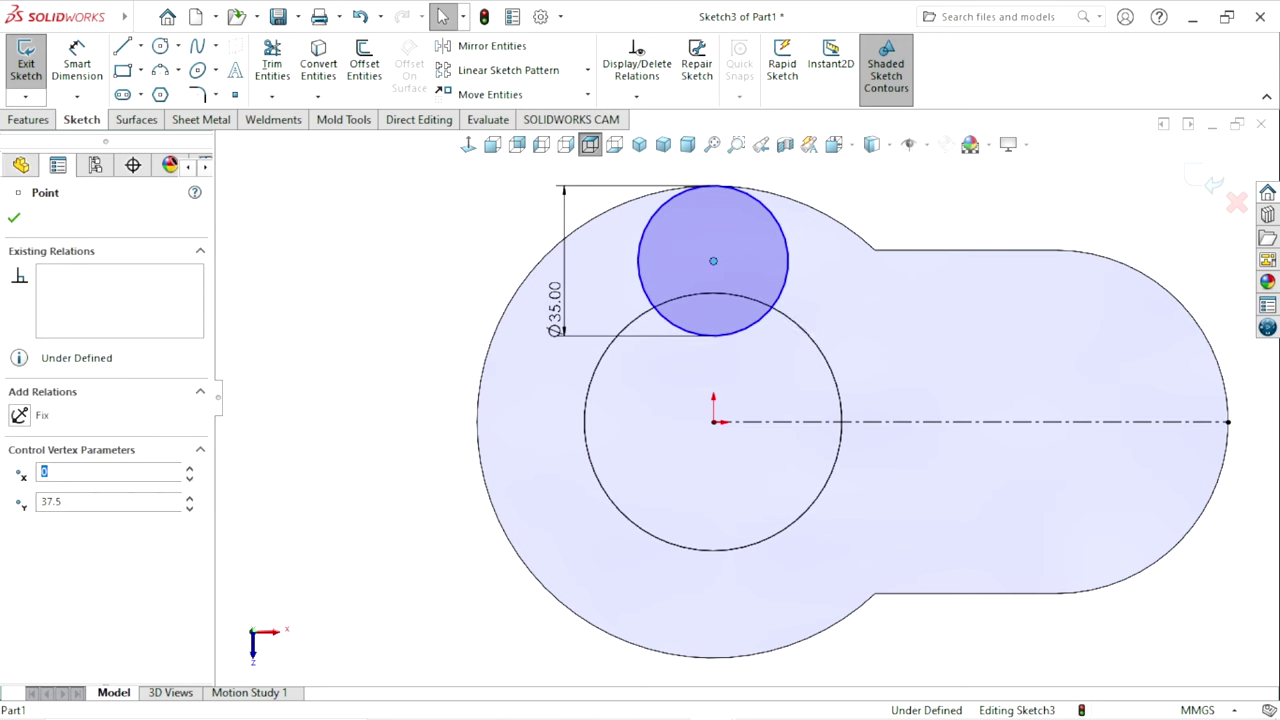
pyautogui.keyDown('ctrl'); pyautogui.click(715, 424); pyautogui.keyUp('ctrl')
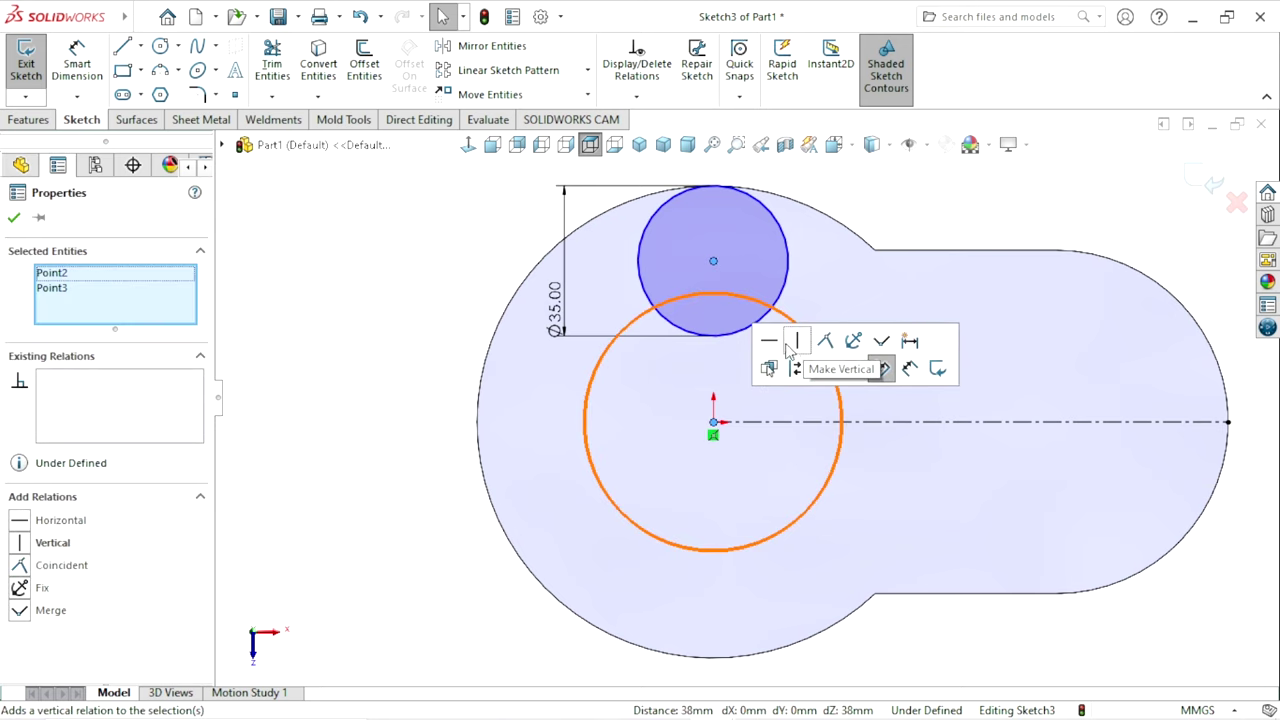
pyautogui.click(883, 368)
# - Mirror the Ø35 circle about the horizontal centerline, placing a copy below the origin
pyautogui.press('Escape')
pyautogui.press('f')
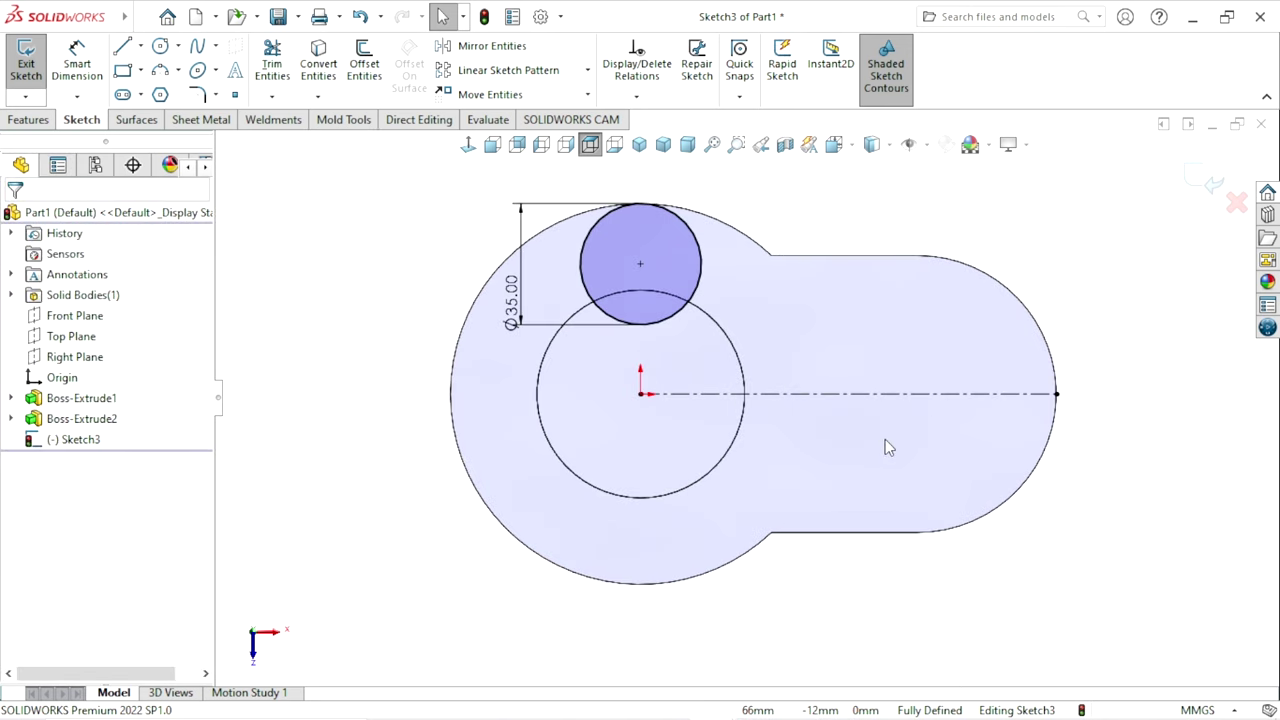
pyautogui.click(505, 53)
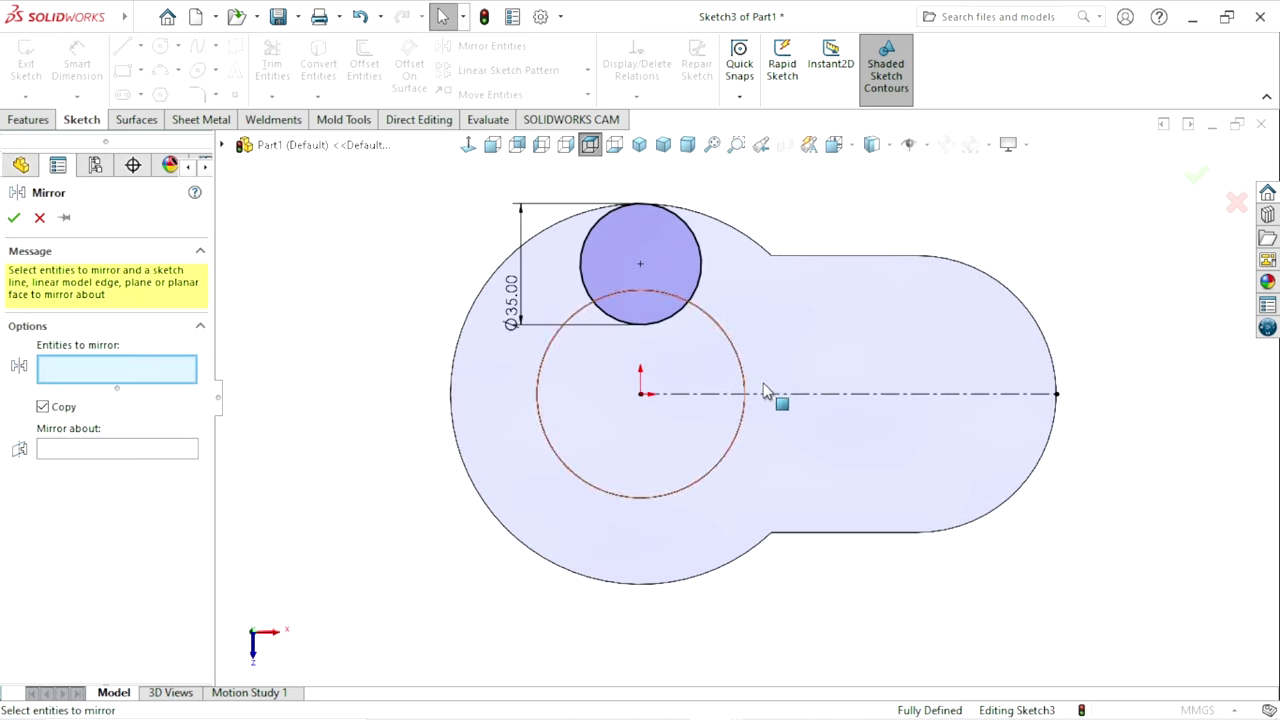
pyautogui.click(674, 271)
pyautogui.click(62, 453)
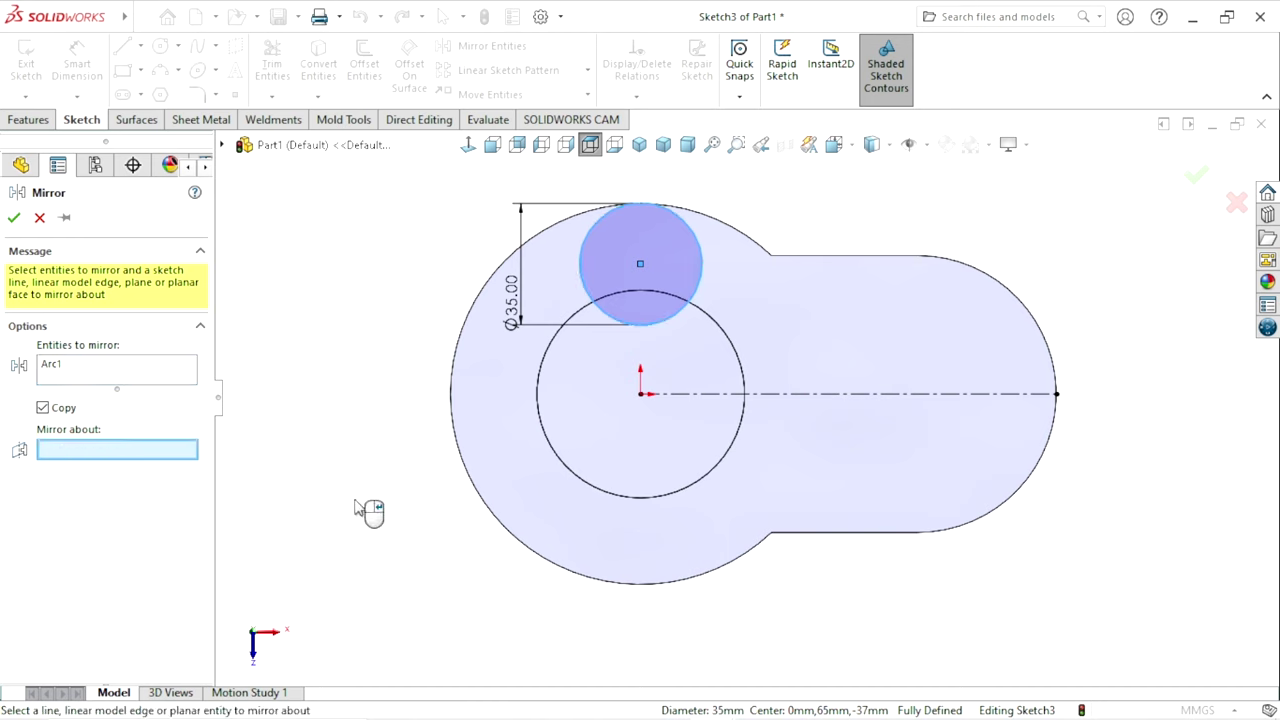
pyautogui.click(726, 394)
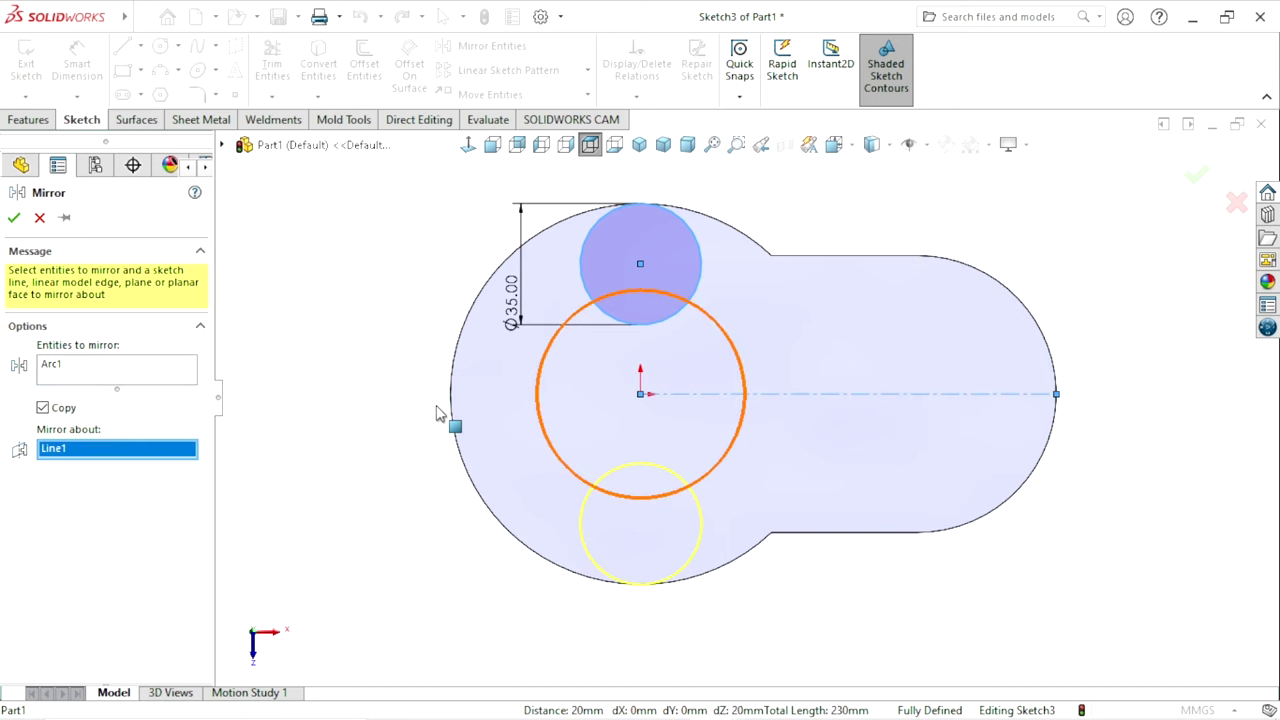
pyautogui.click(14, 218)
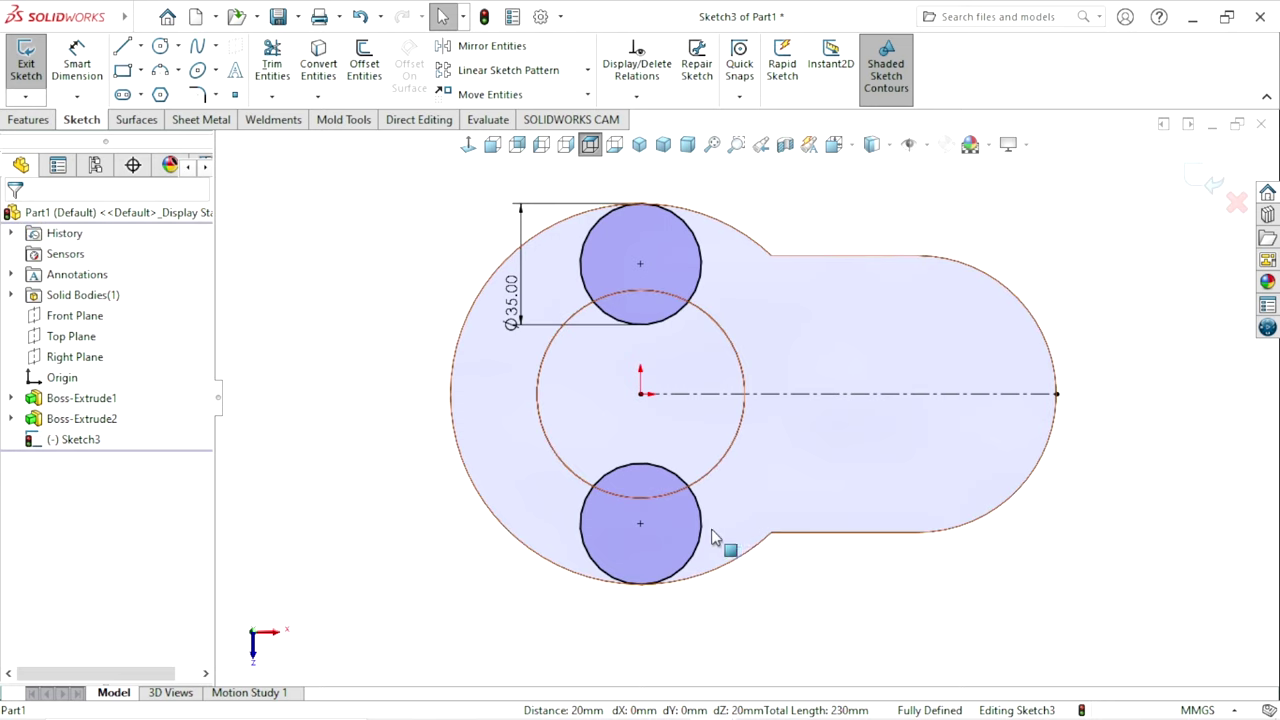
pyautogui.scroll(-1, 703, 478)
pyautogui.scroll(1, 660, 355)
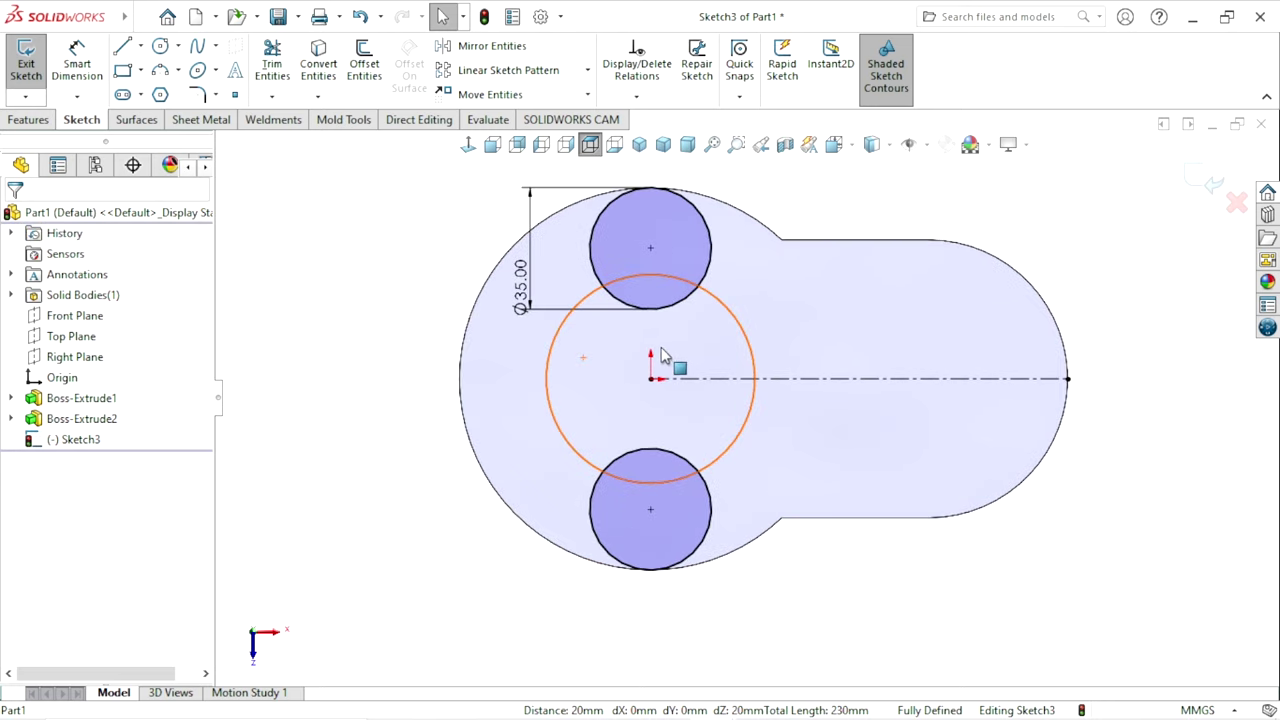
pyautogui.click(121, 50)
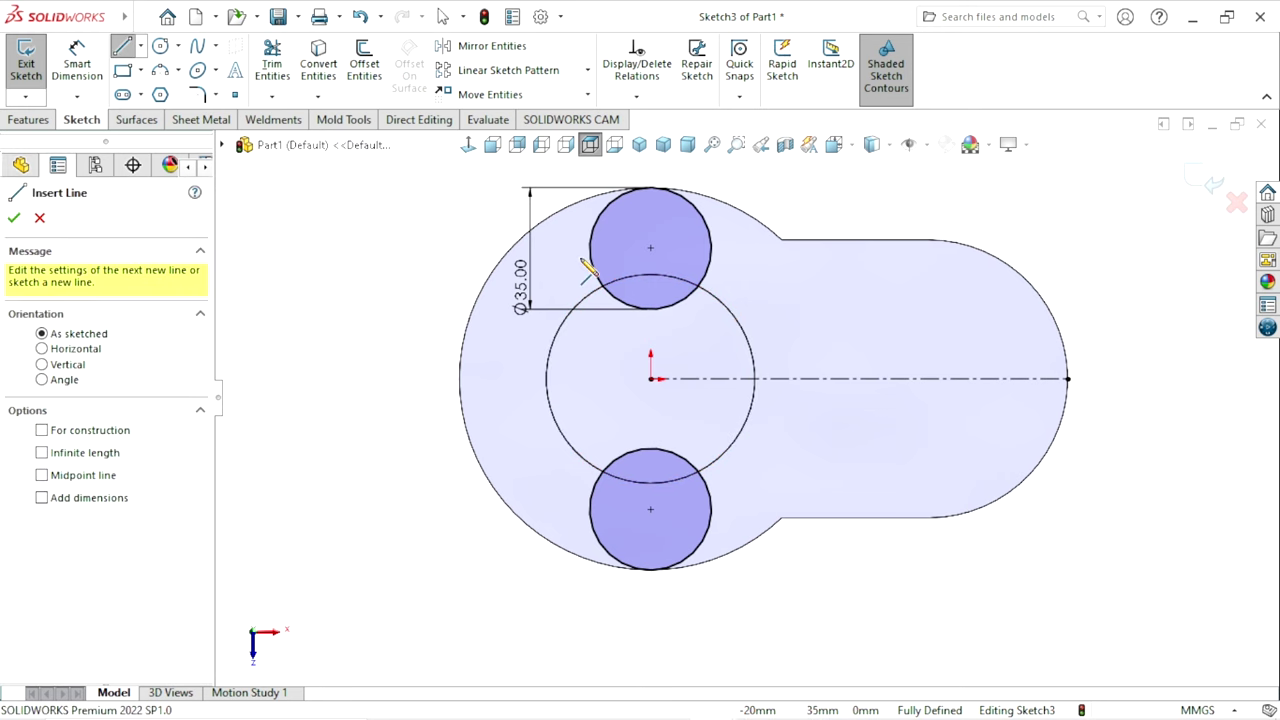
pyautogui.scroll(-1, 612, 268)
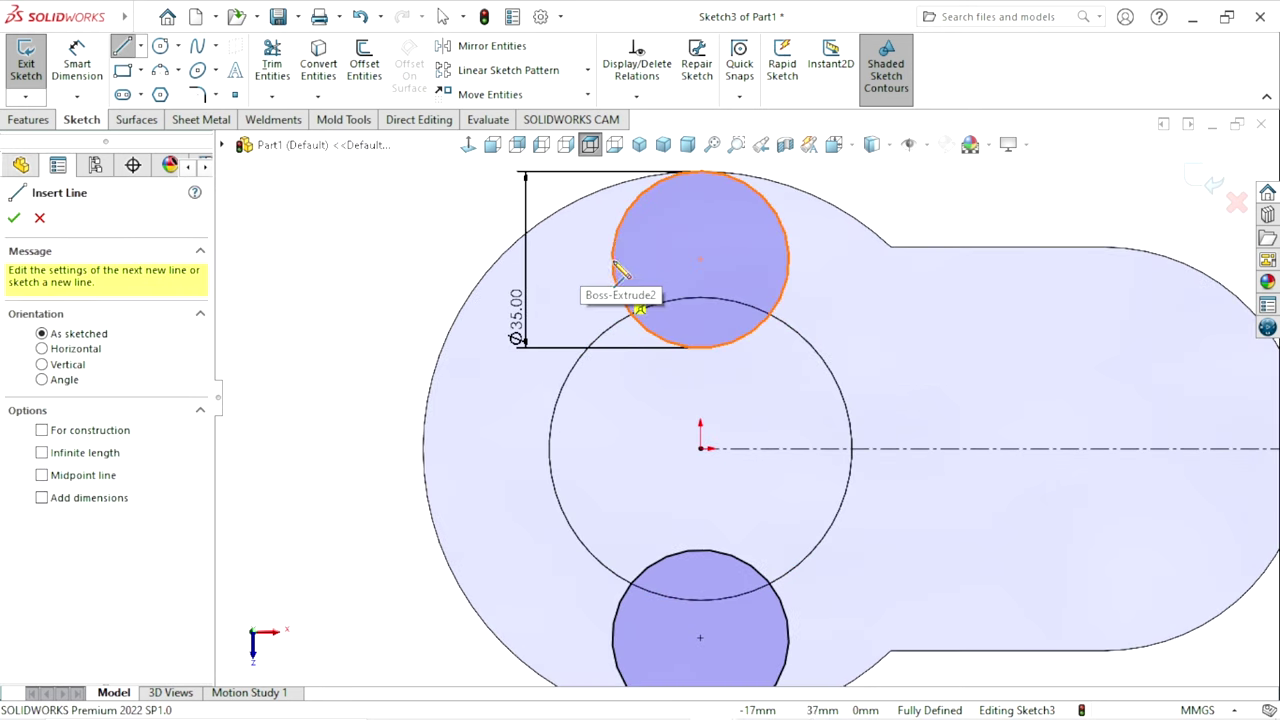
pyautogui.click(580, 362)
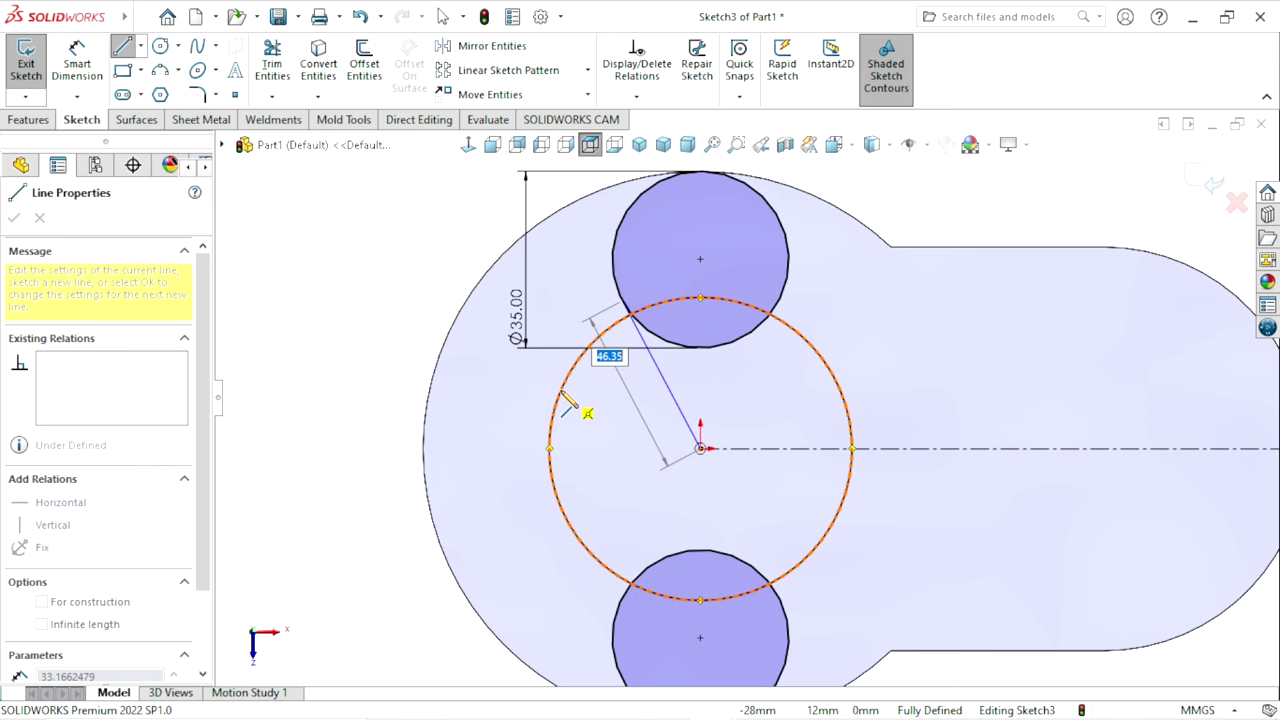
pyautogui.click(566, 400)
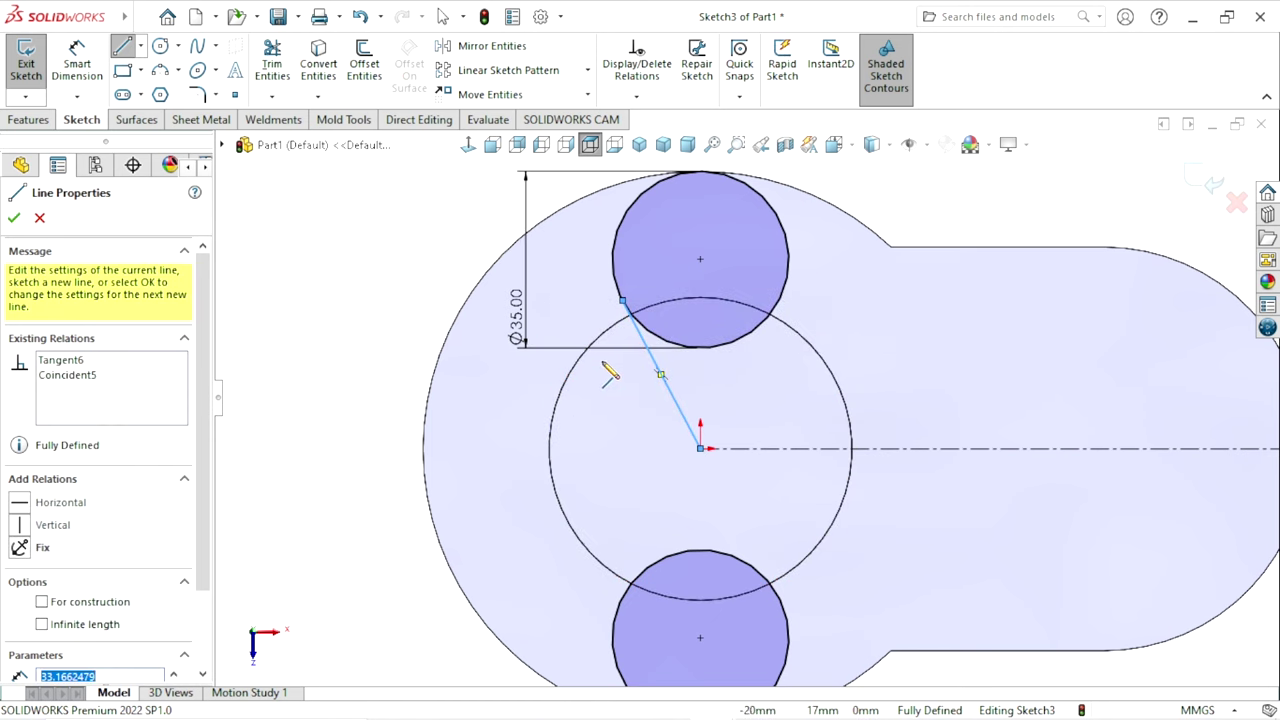
pyautogui.press('Escape')
pyautogui.press('Escape')
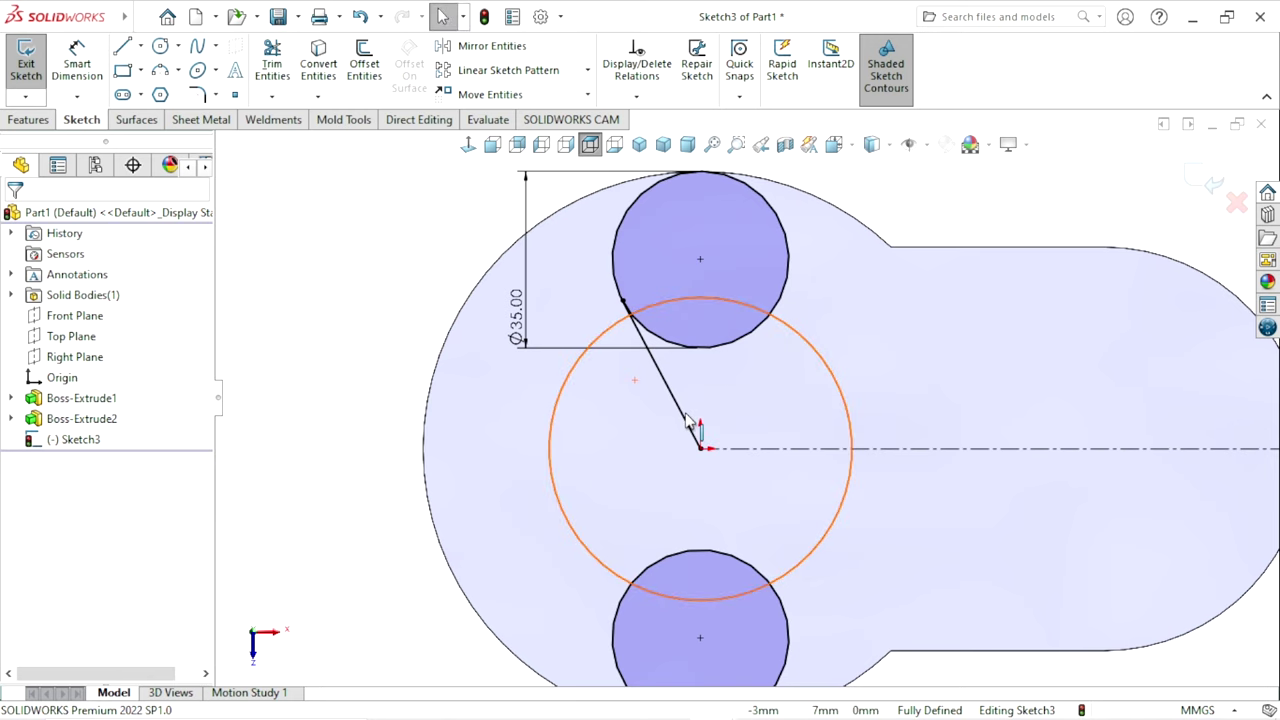
pyautogui.hotkey('ctrl', 'z')
pyautogui.scroll(3, 745, 320)
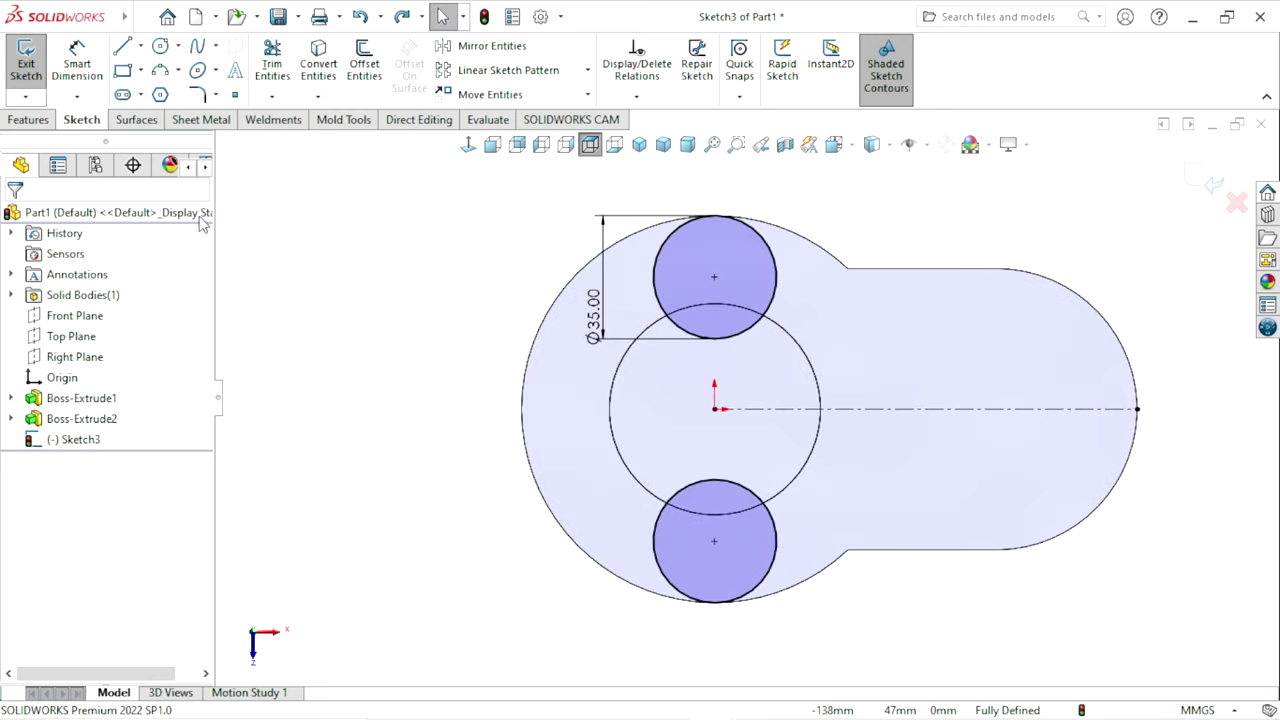
pyautogui.click(78, 70)
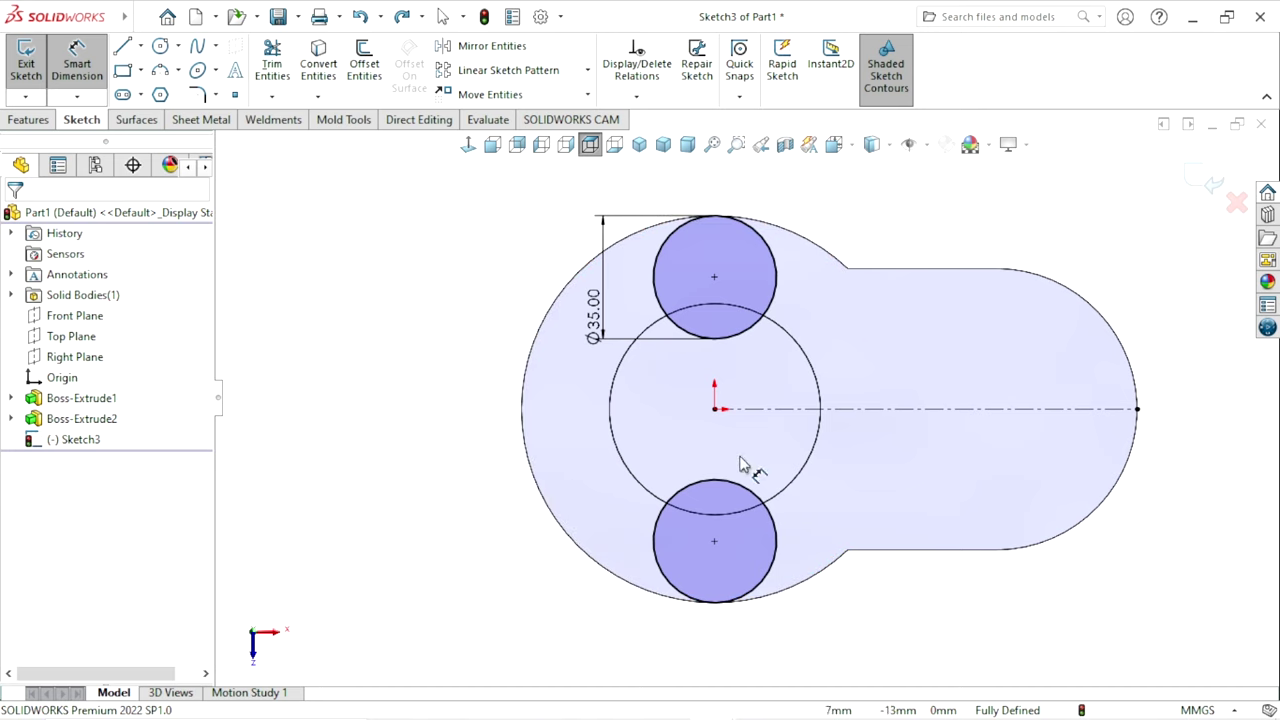
pyautogui.click(612, 426)
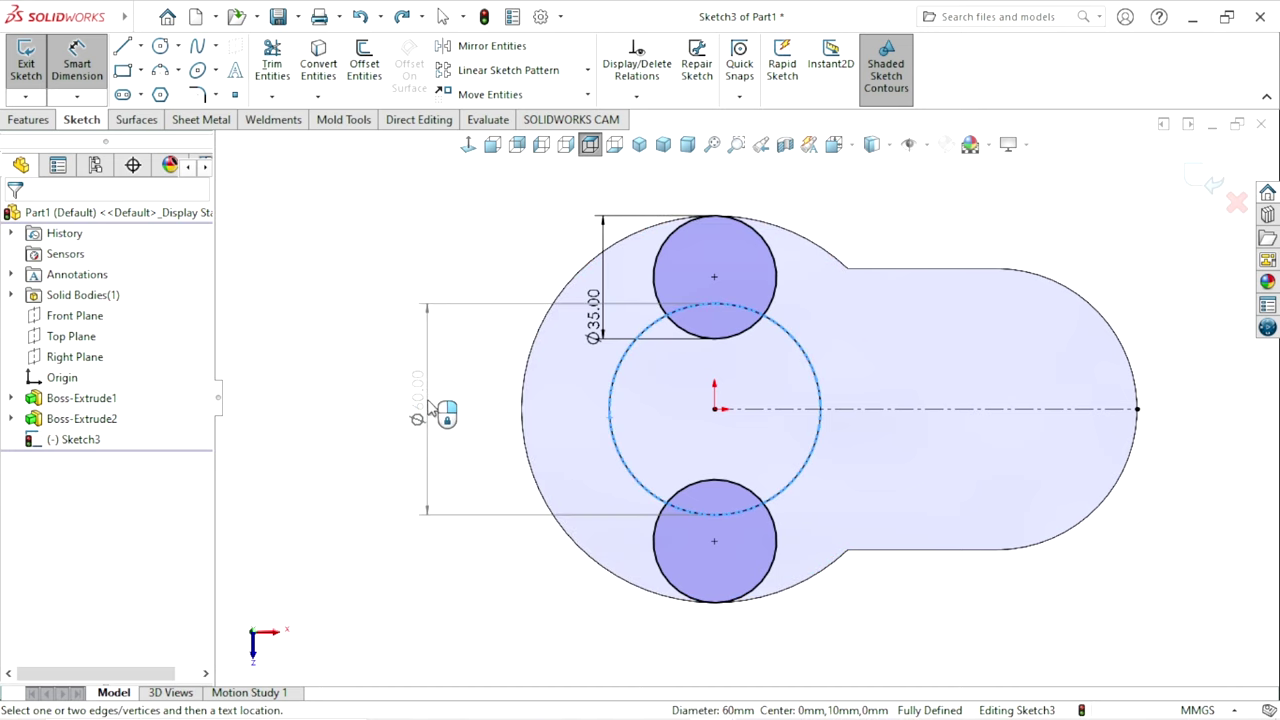
pyautogui.press('Escape')
pyautogui.scroll(2, 780, 450)
pyautogui.scroll(-3, 843, 447)
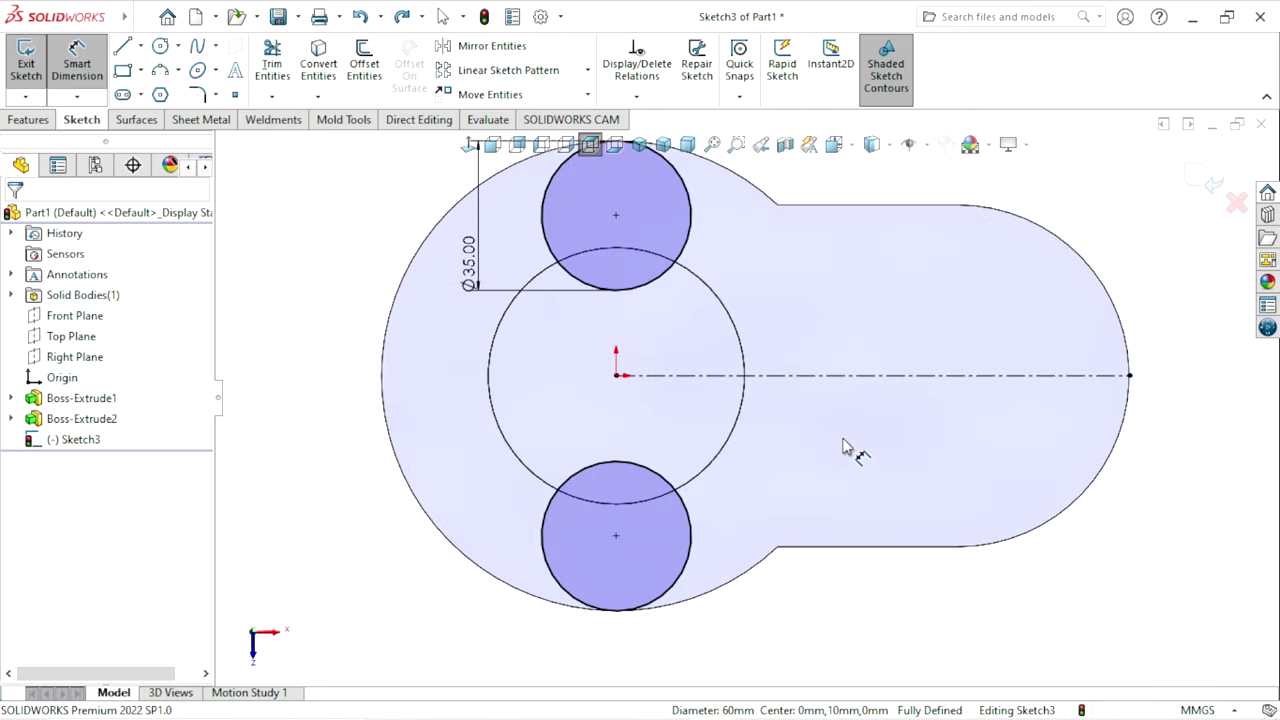
pyautogui.press('Escape')
pyautogui.moveTo(777, 474); pyautogui.dragTo(735, 352, button='middle')
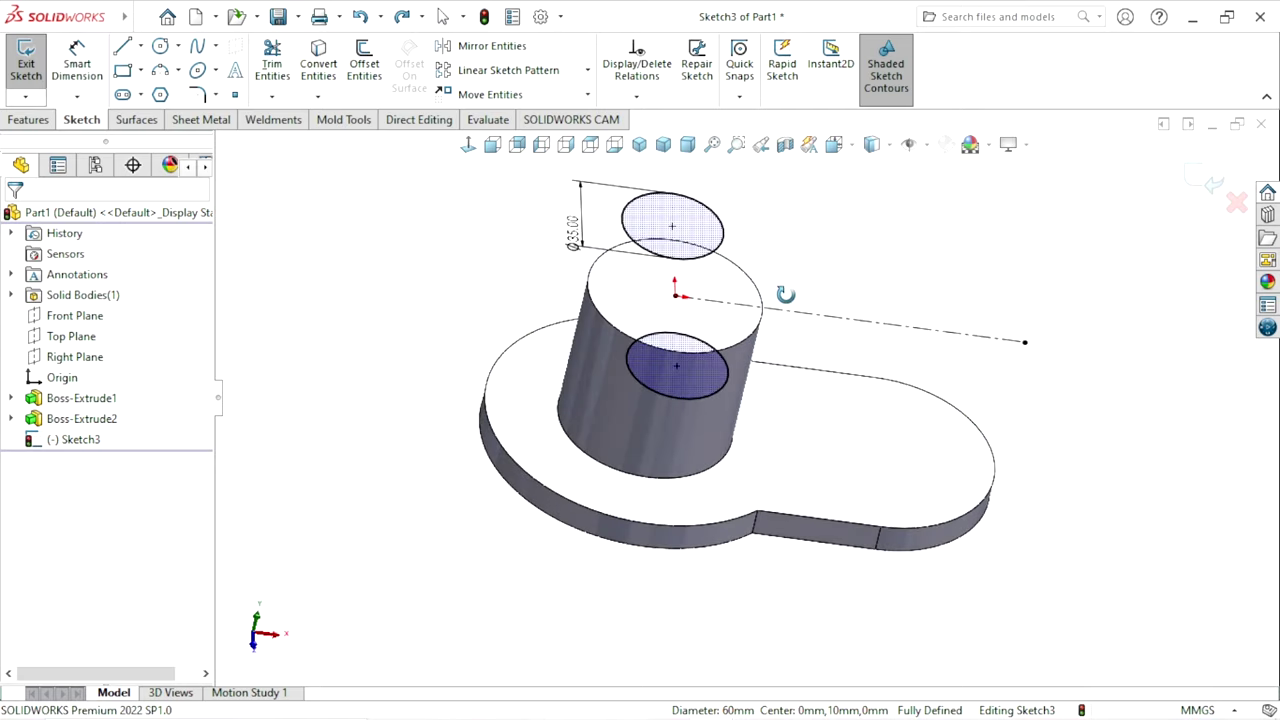
pyautogui.hotkey('ctrl', '8')
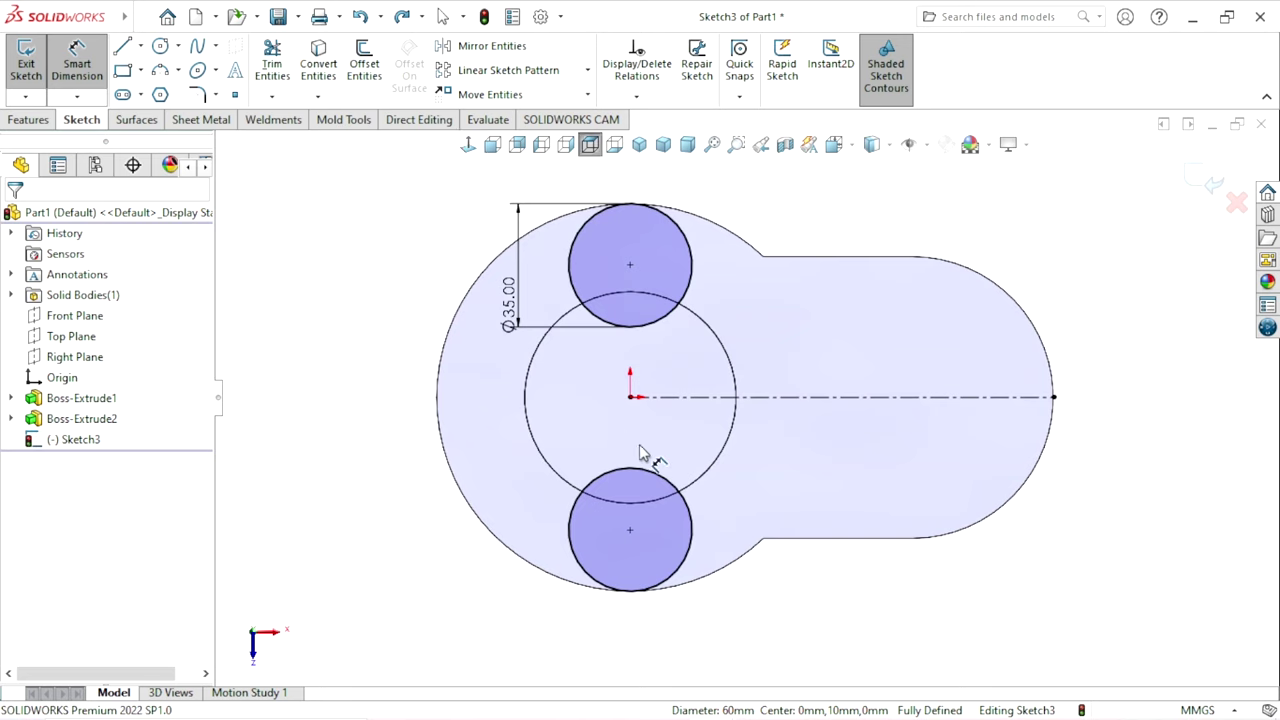
# - Sketch a circle centred on the origin and dimension its diameter to 70 mm
pyautogui.click(161, 48)
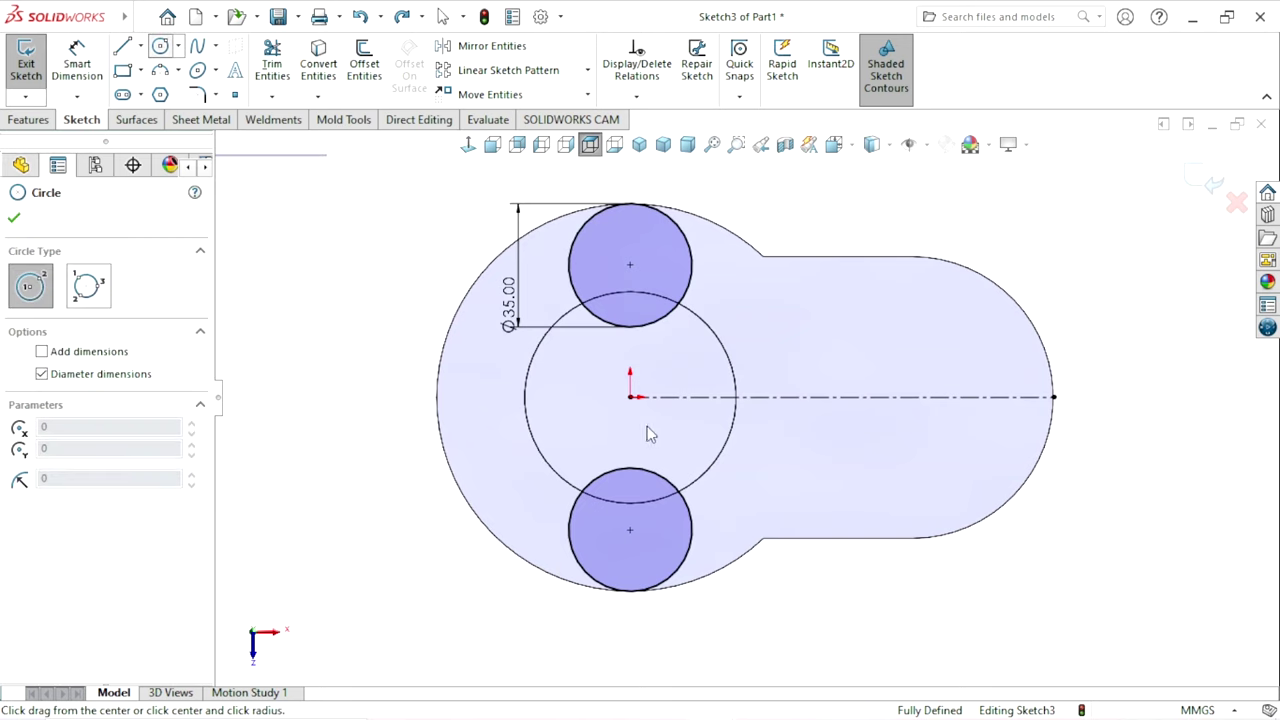
pyautogui.click(630, 397)
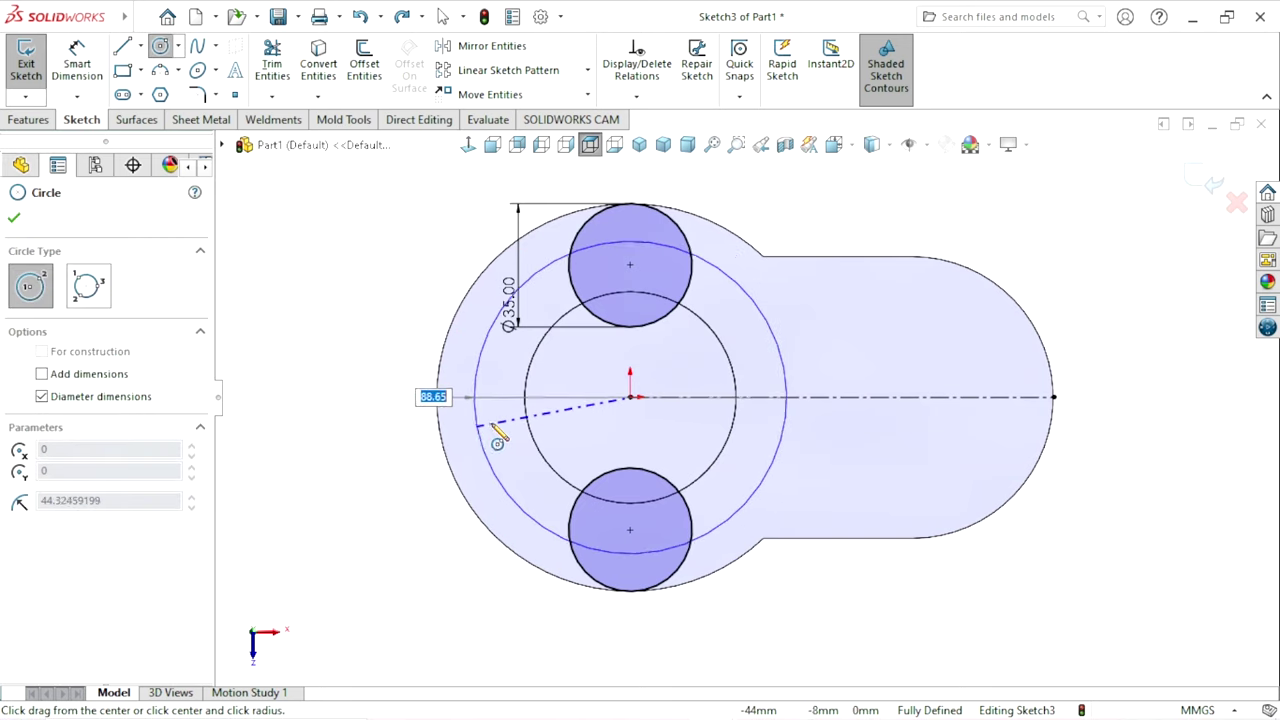
pyautogui.click(487, 438)
pyautogui.click(77, 62)
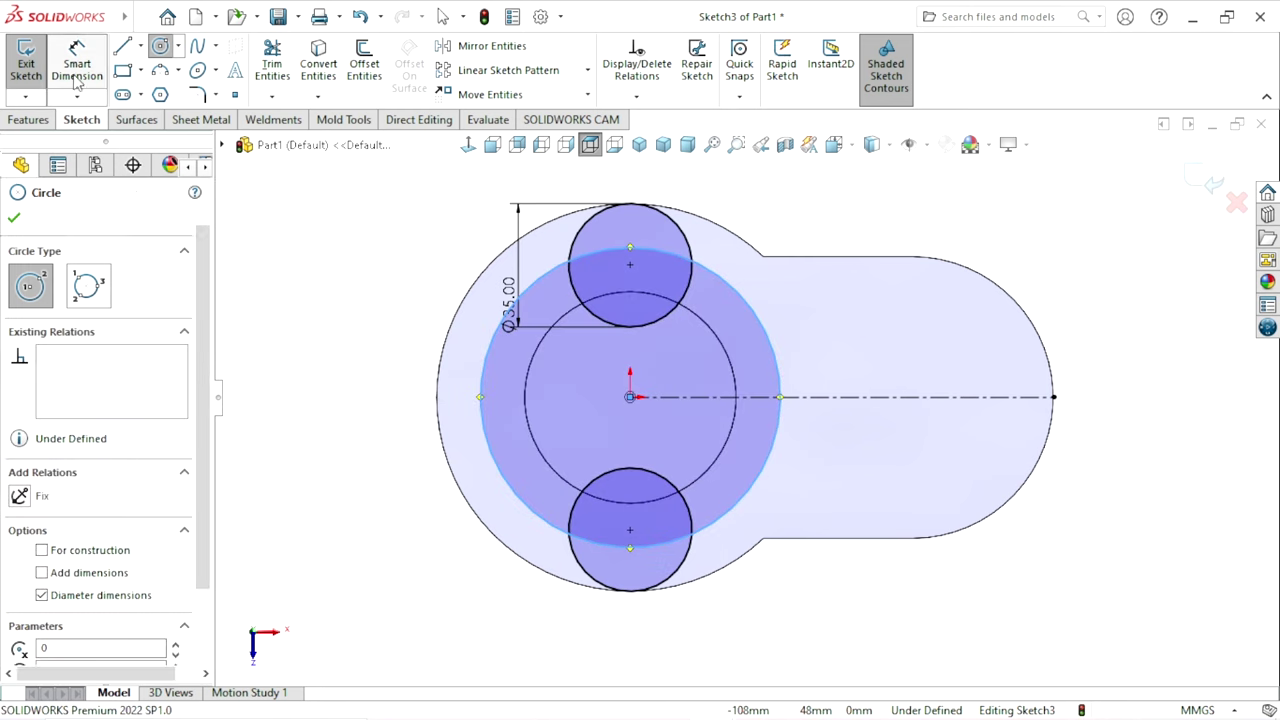
pyautogui.click(481, 425)
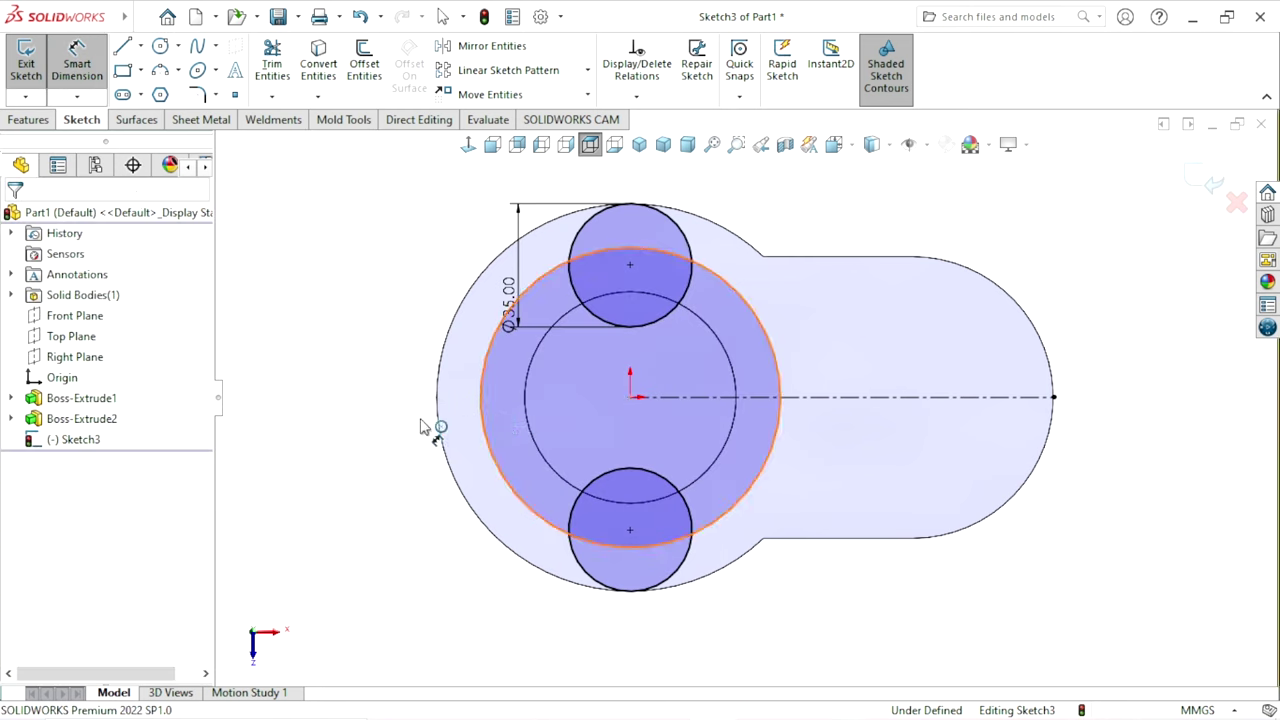
pyautogui.click(352, 405)
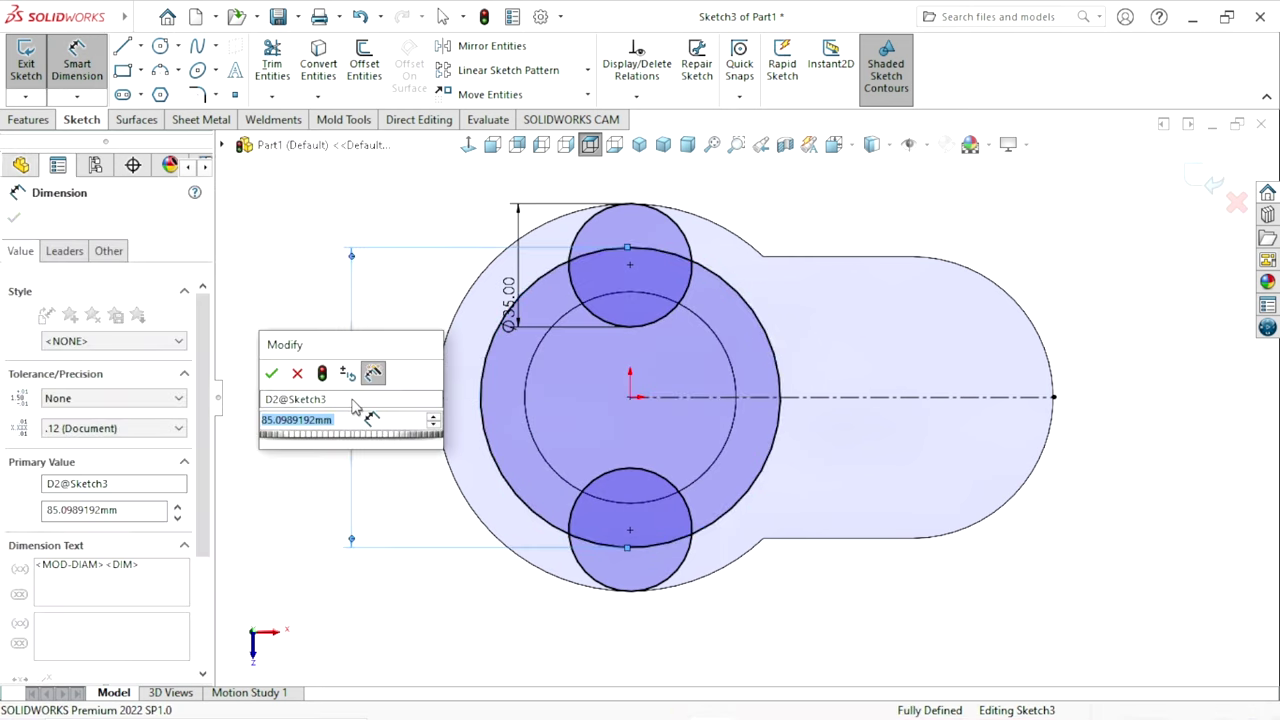
pyautogui.write('75')
pyautogui.press('Escape')
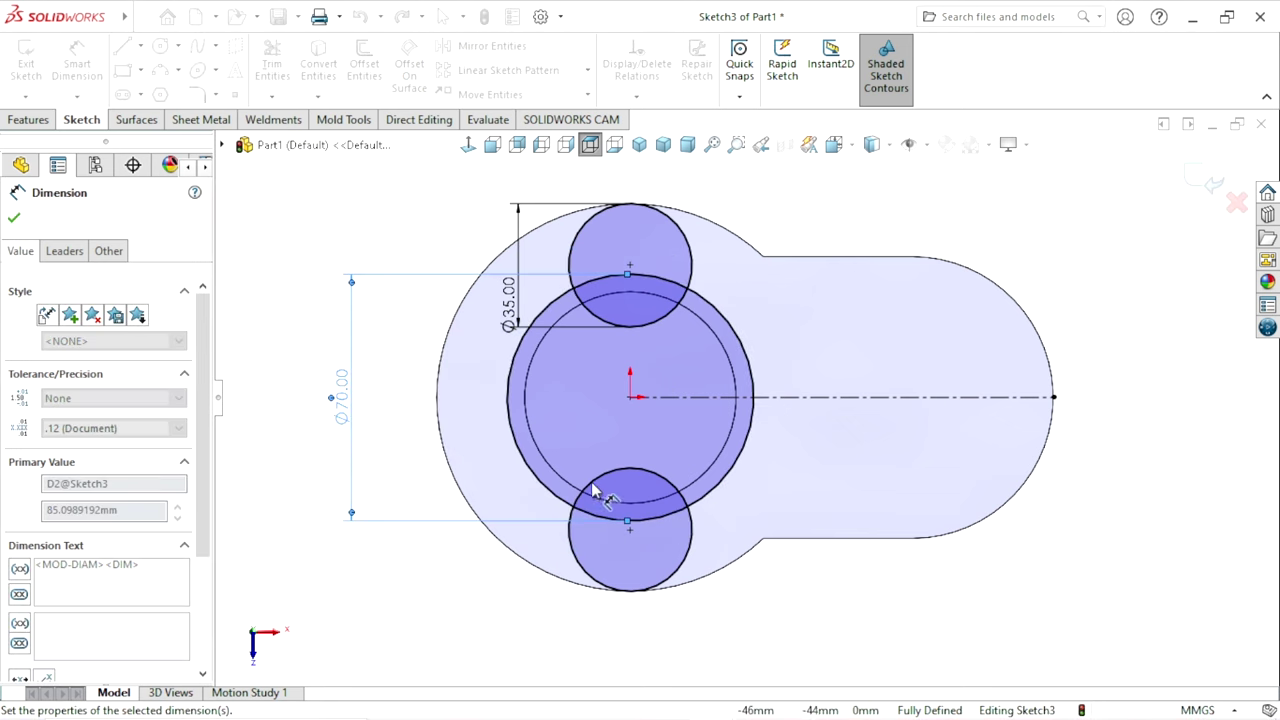
pyautogui.scroll(-1, 690, 395)
pyautogui.scroll(-1, 733, 387)
pyautogui.scroll(2, 733, 387)
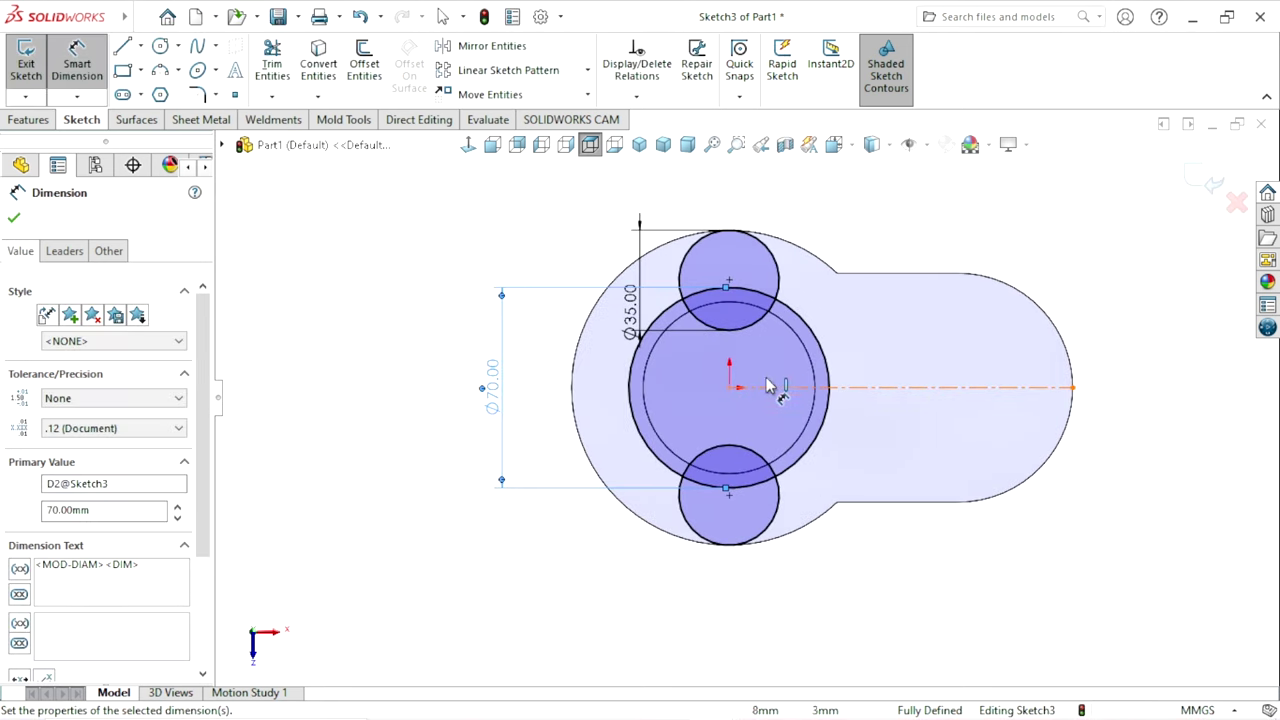
# - Move the Ø35 dimension further left, clear of the Ø70 circle
pyautogui.press('Escape')
pyautogui.scroll(-3, 770, 380)
pyautogui.moveTo(503, 318); pyautogui.dragTo(388, 296)
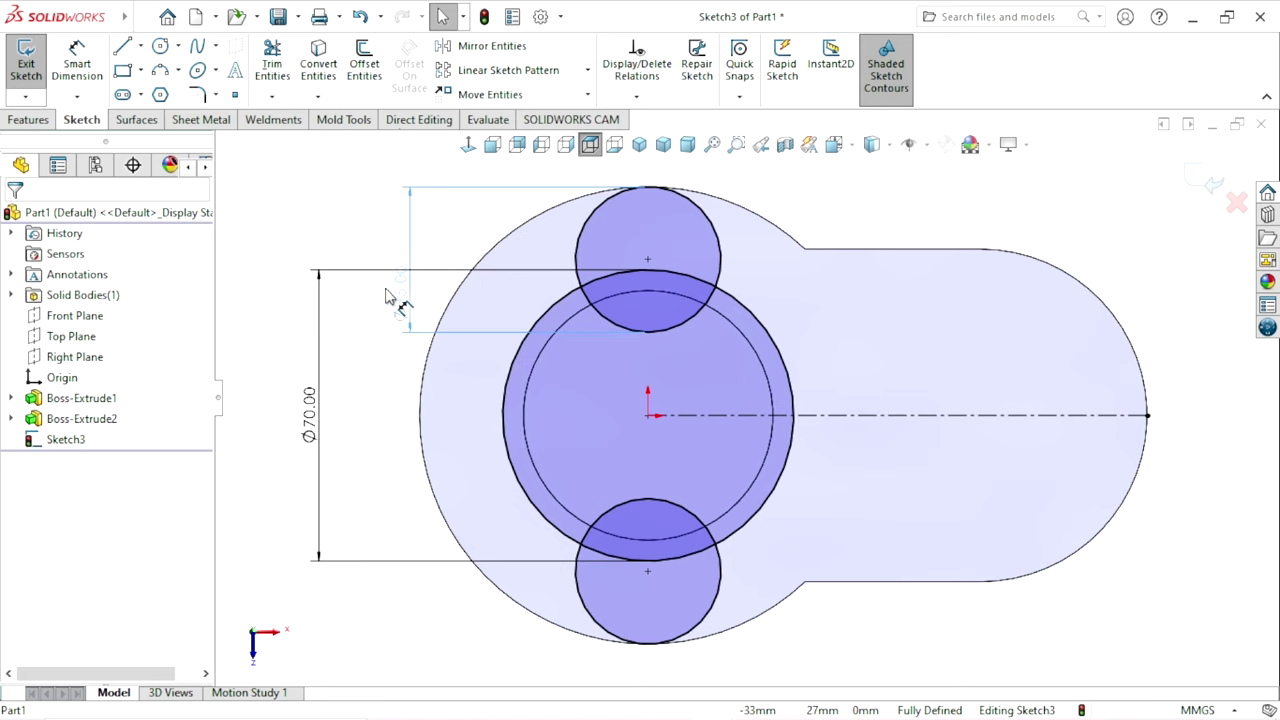
# - Draw a slanted line from the top Ø35 circle down to the Ø70 circle
pyautogui.click(122, 46)
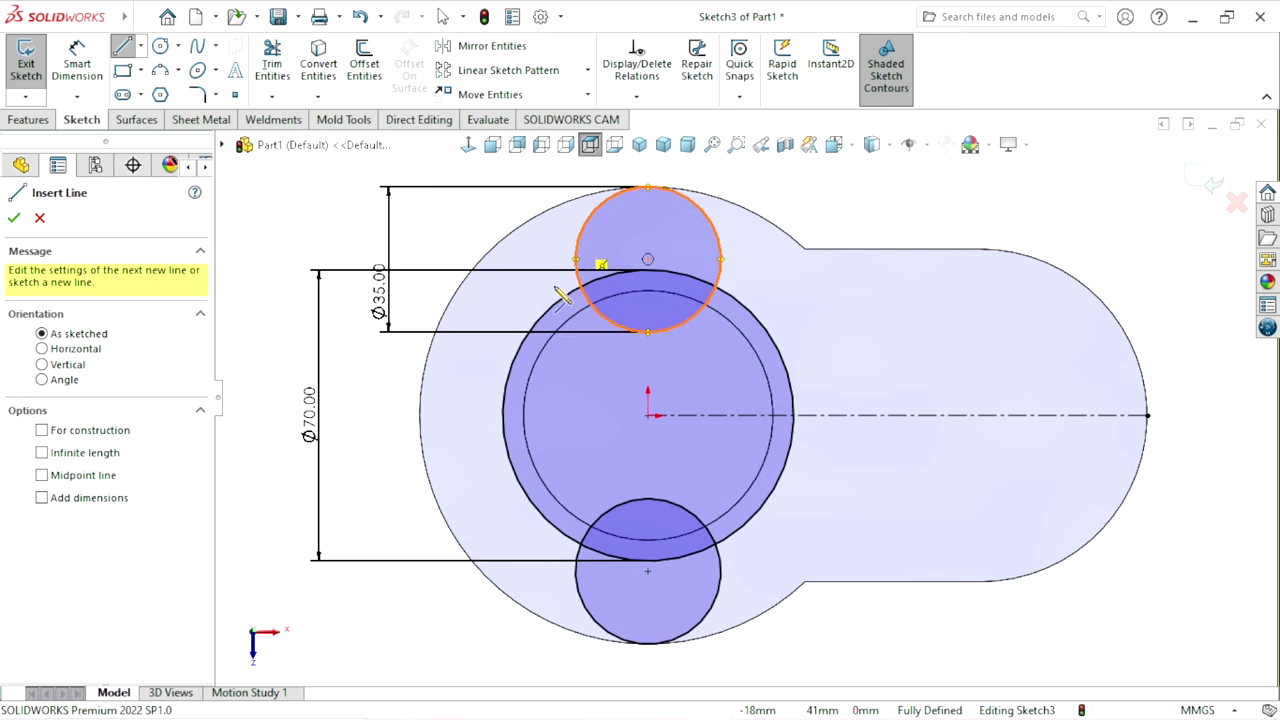
pyautogui.click(583, 228)
pyautogui.click(522, 345)
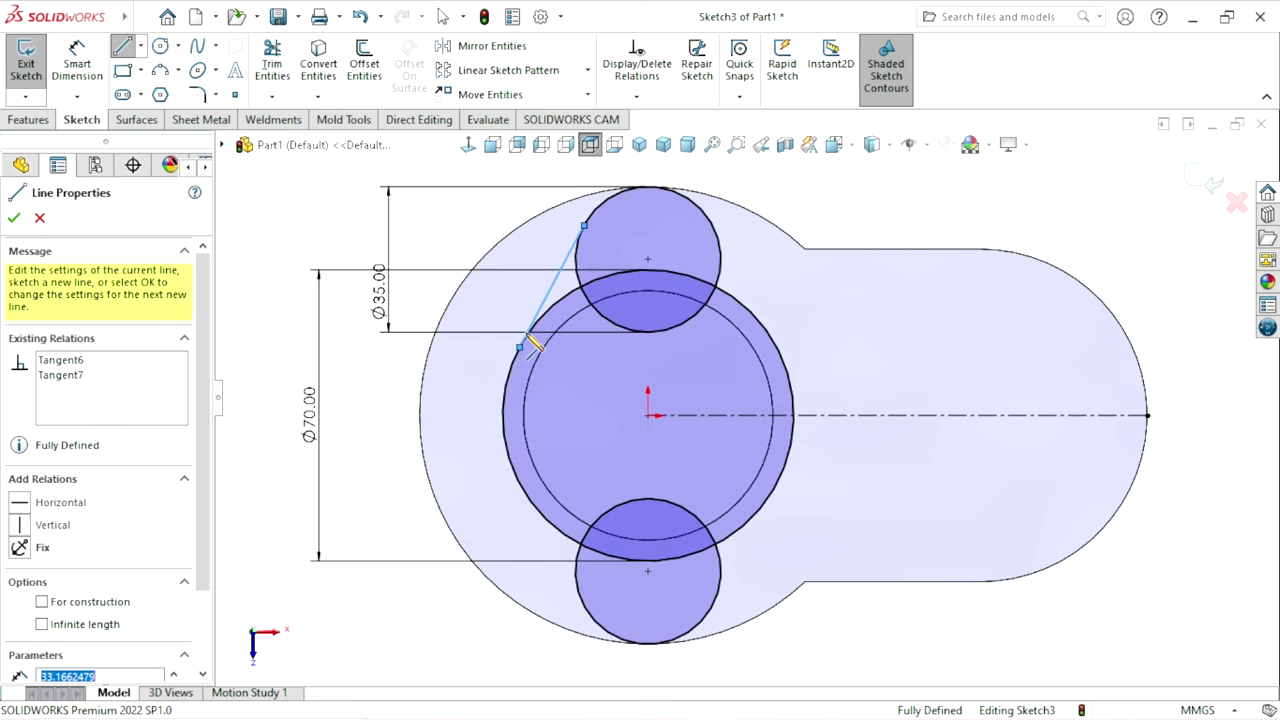
pyautogui.rightClick(258, 220)
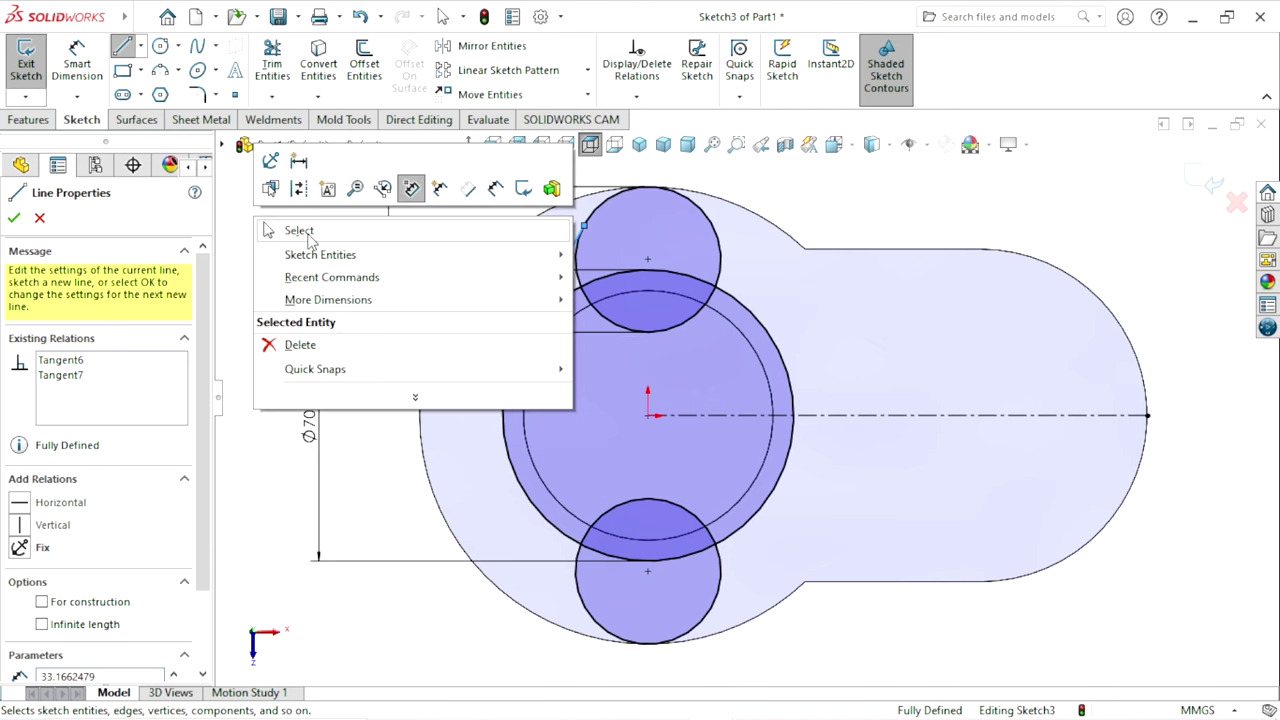
pyautogui.click(299, 231)
pyautogui.scroll(3, 660, 390)
pyautogui.scroll(-4, 680, 395)
pyautogui.scroll(2, 681, 318)
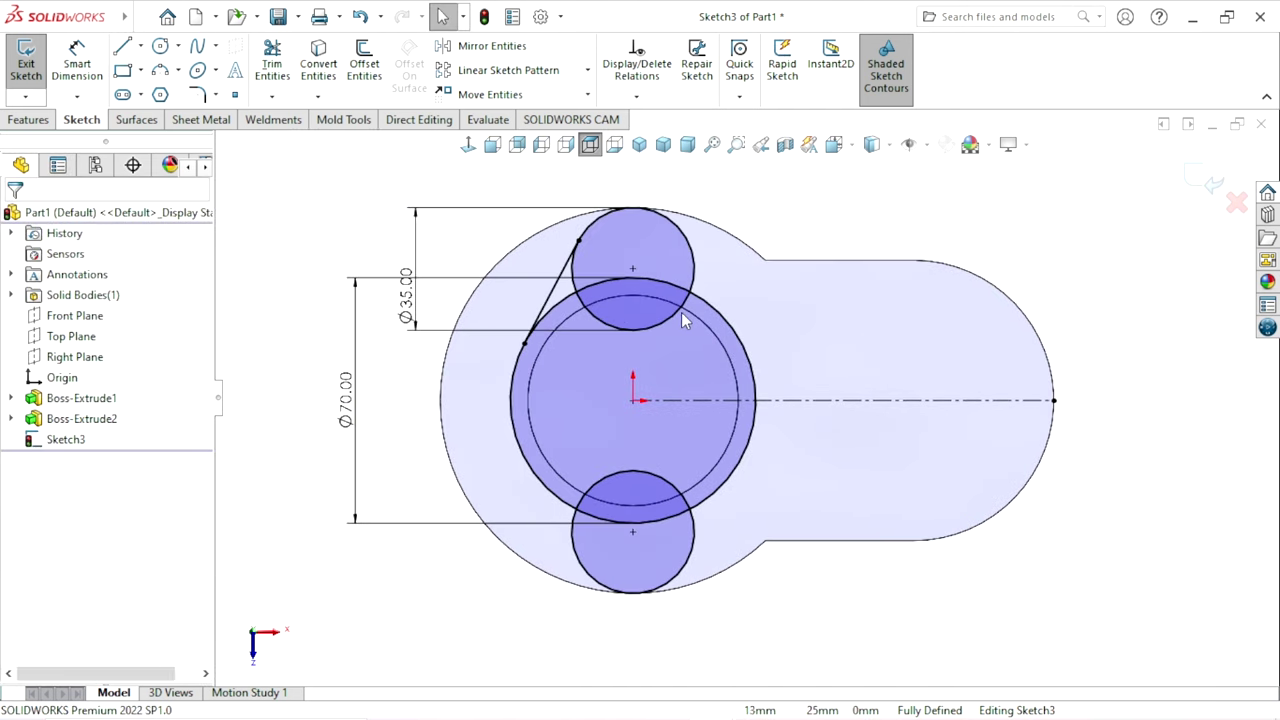
pyautogui.scroll(-1, 660, 312)
# - Draw a vertical centerline from the top circle's top down to the origin
pyautogui.click(141, 46)
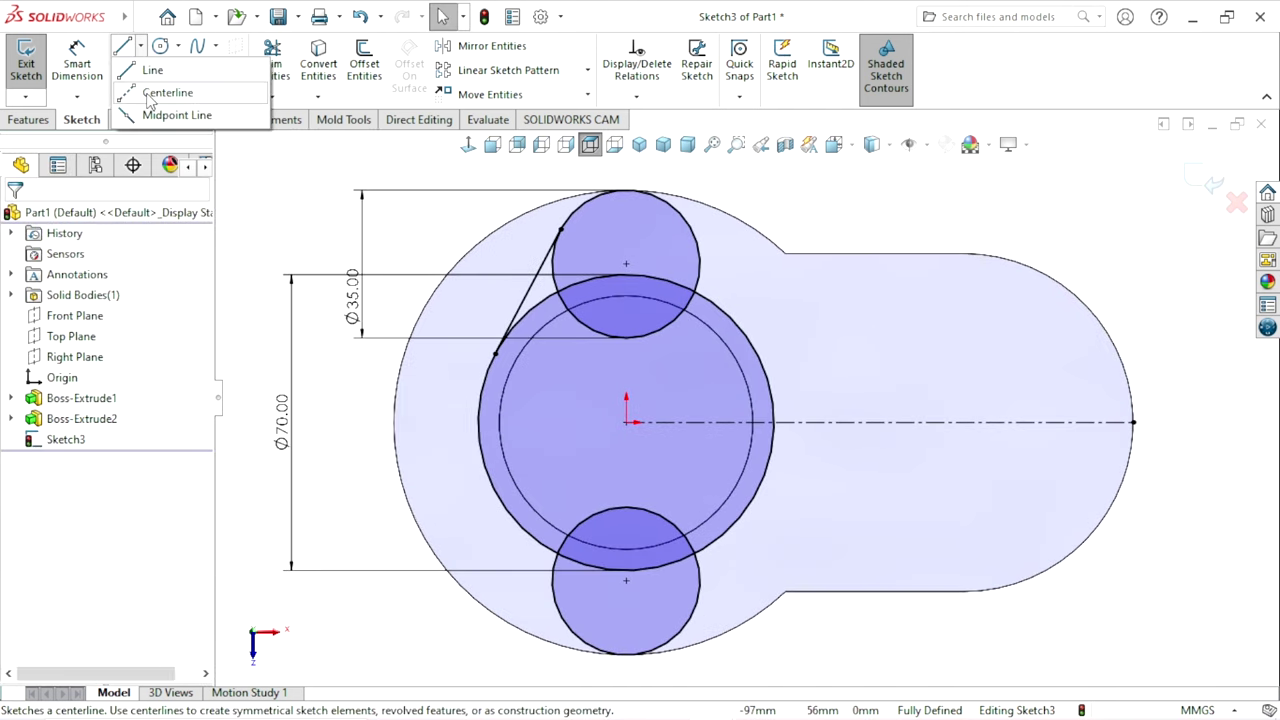
pyautogui.click(166, 94)
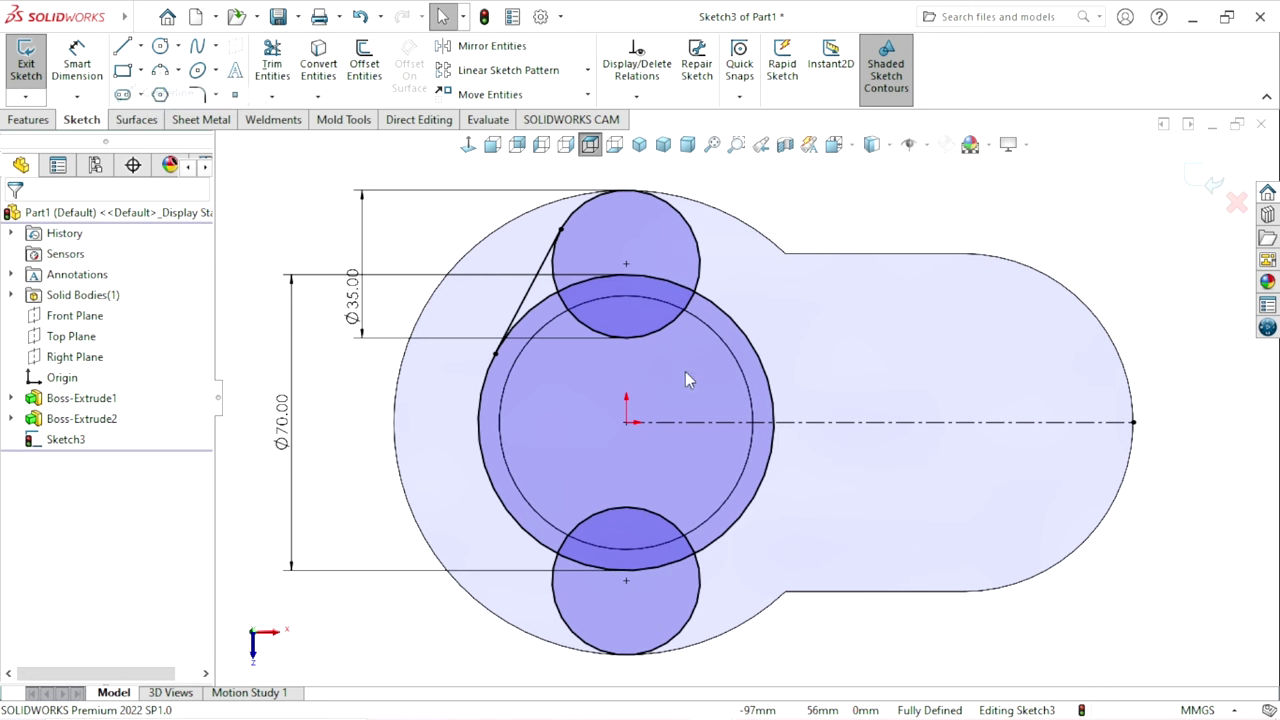
pyautogui.click(626, 190)
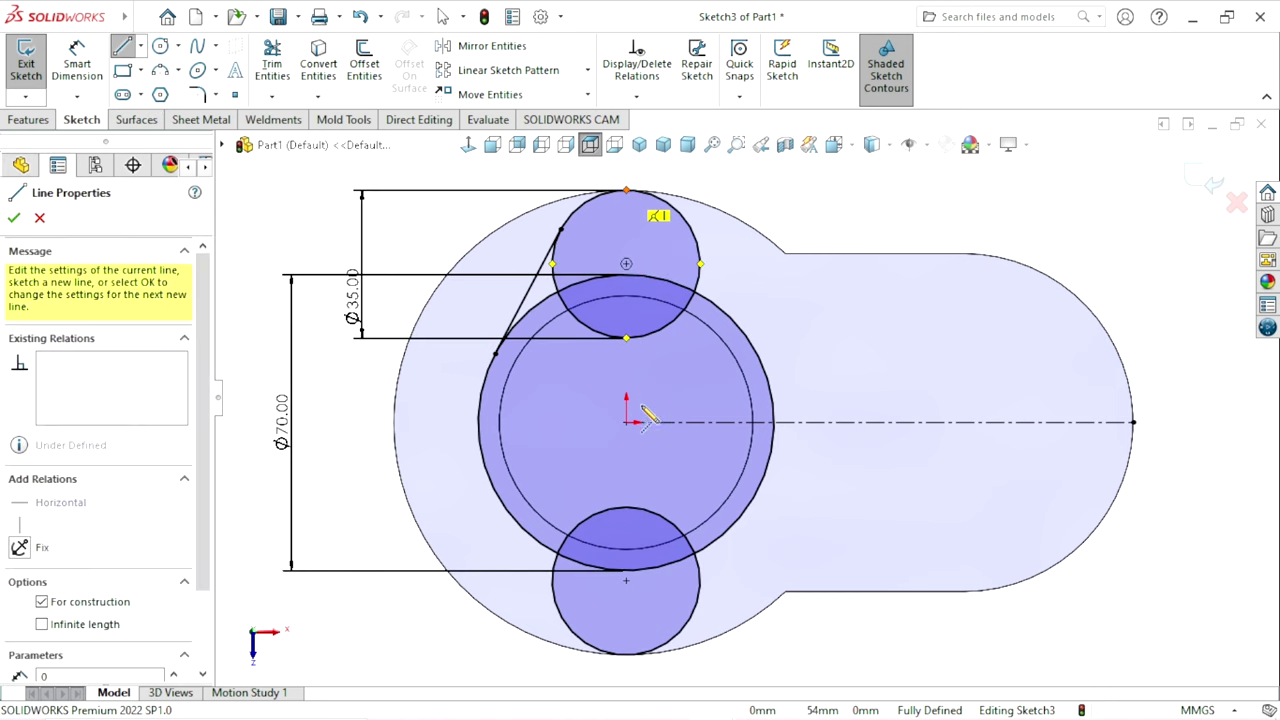
pyautogui.click(626, 421)
pyautogui.rightClick(869, 243)
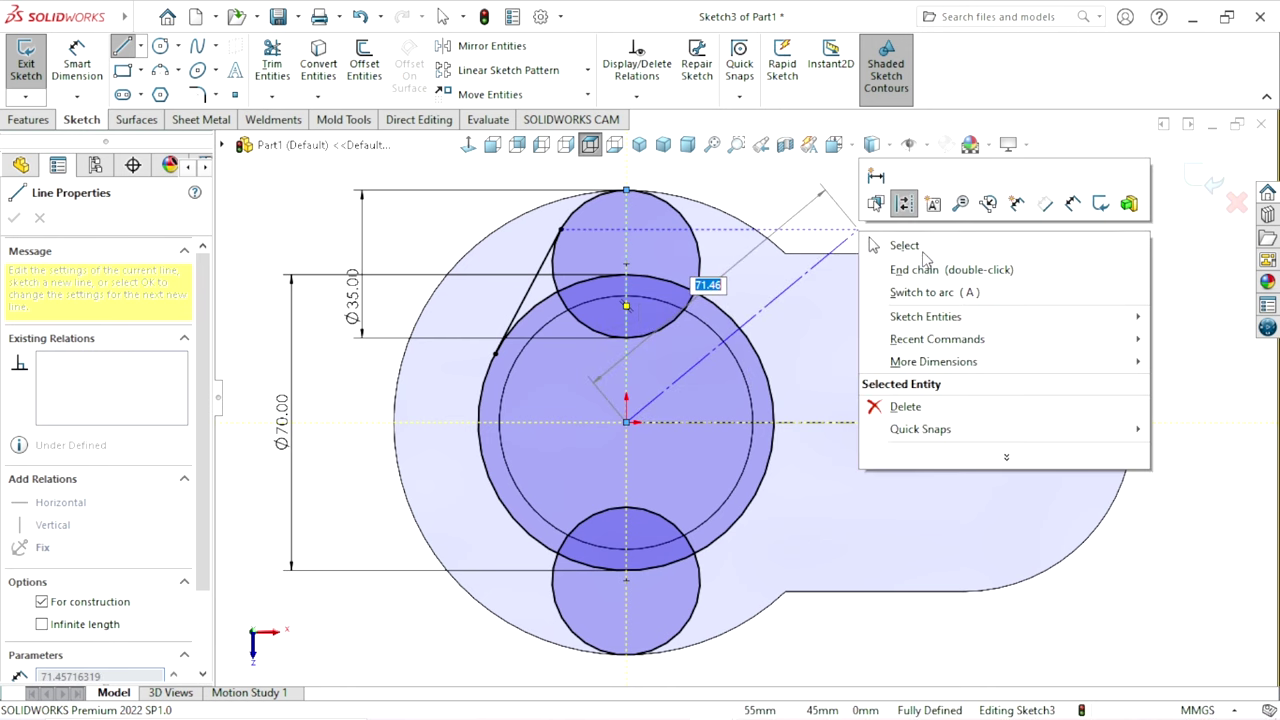
pyautogui.click(929, 250)
pyautogui.scroll(1, 773, 390)
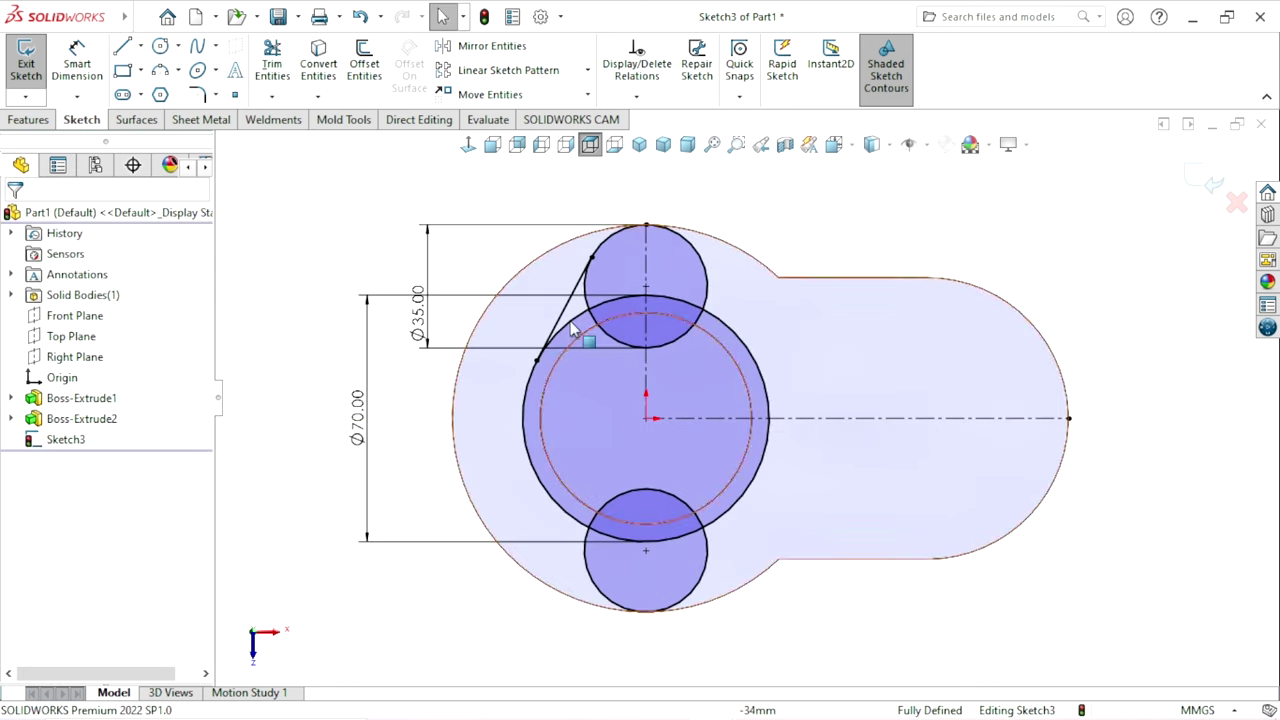
pyautogui.scroll(-2, 760, 340)
# - Make the slanted line tangent to both the top Ø35 circle and the Ø70 circle
pyautogui.click(502, 280)
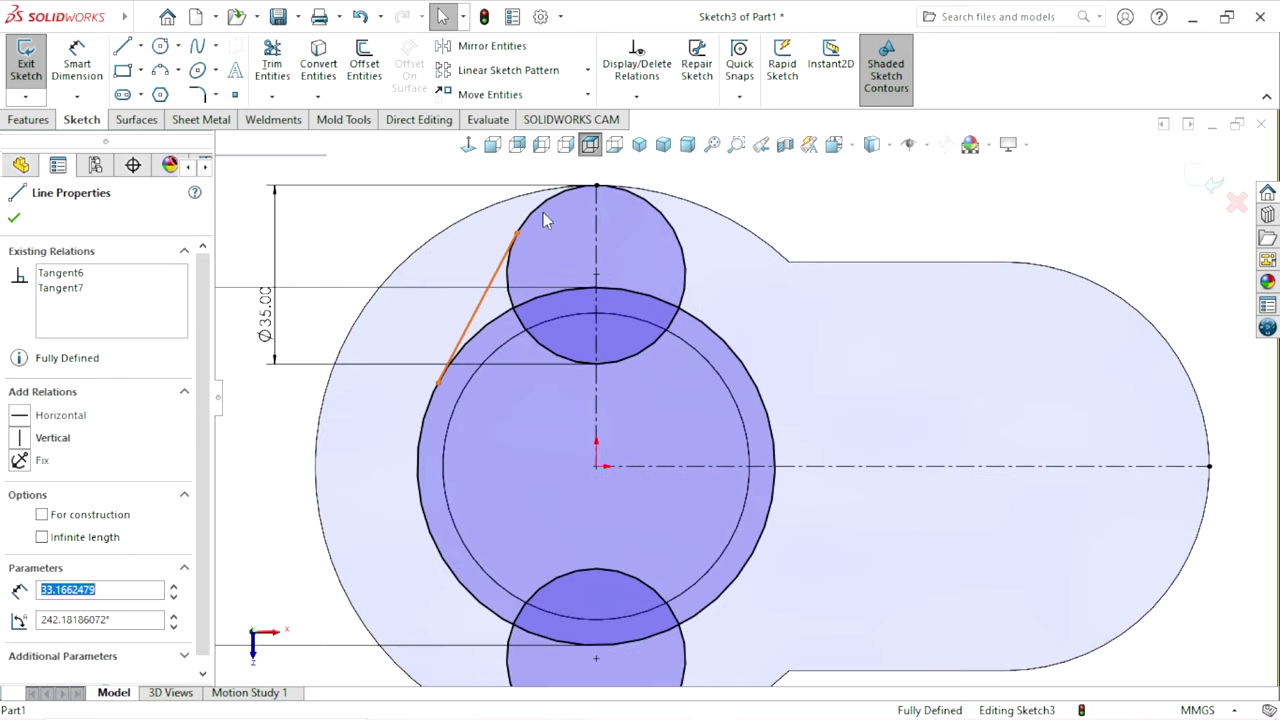
pyautogui.click(628, 226)
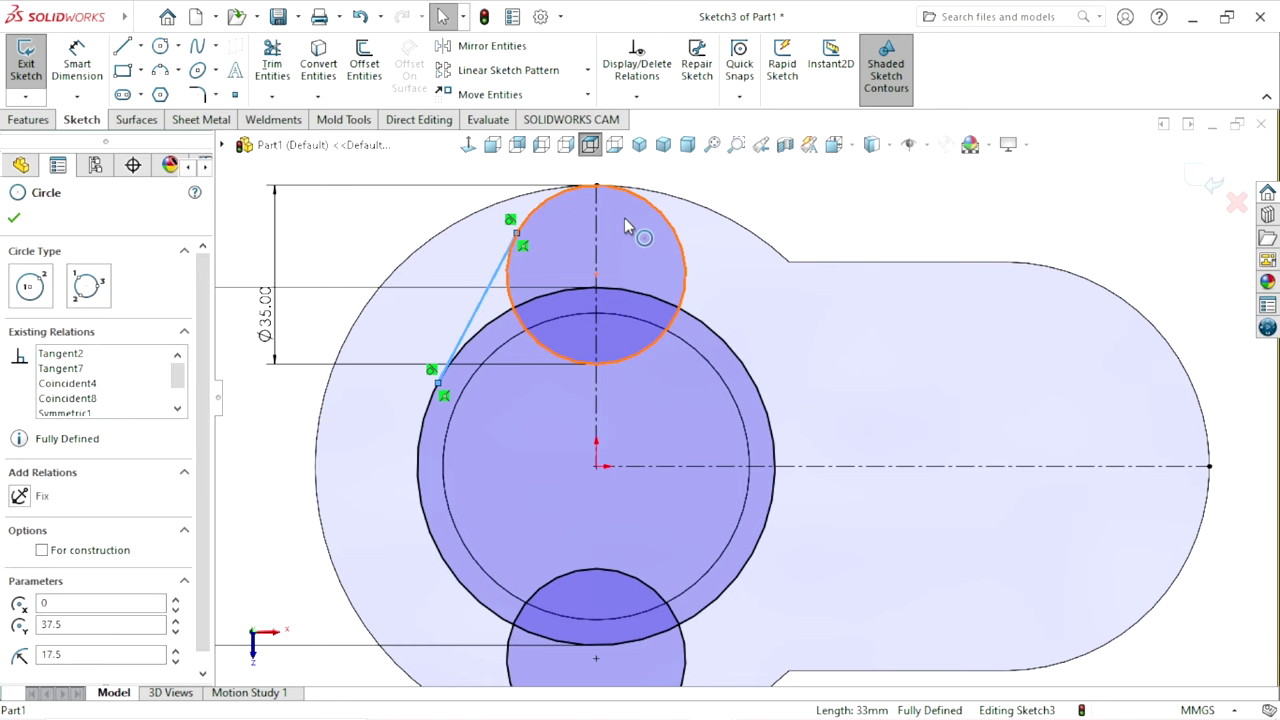
pyautogui.click(24, 528)
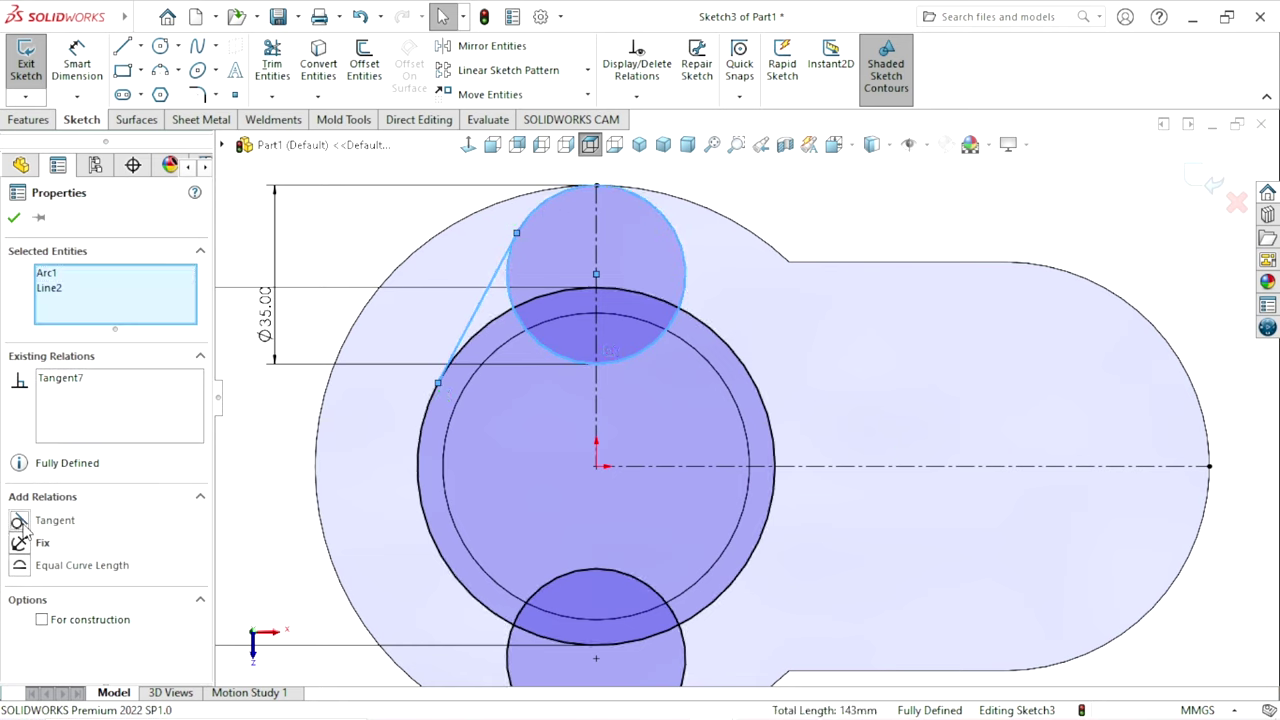
pyautogui.click(266, 449)
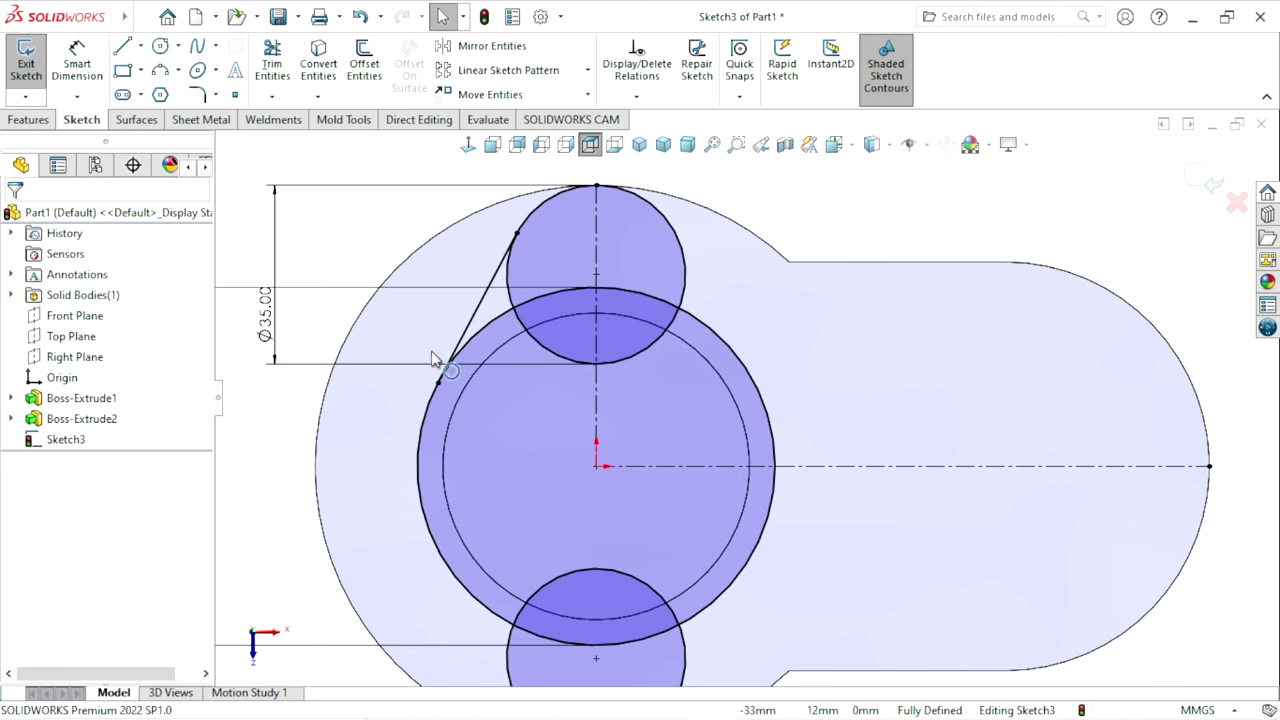
pyautogui.click(467, 337)
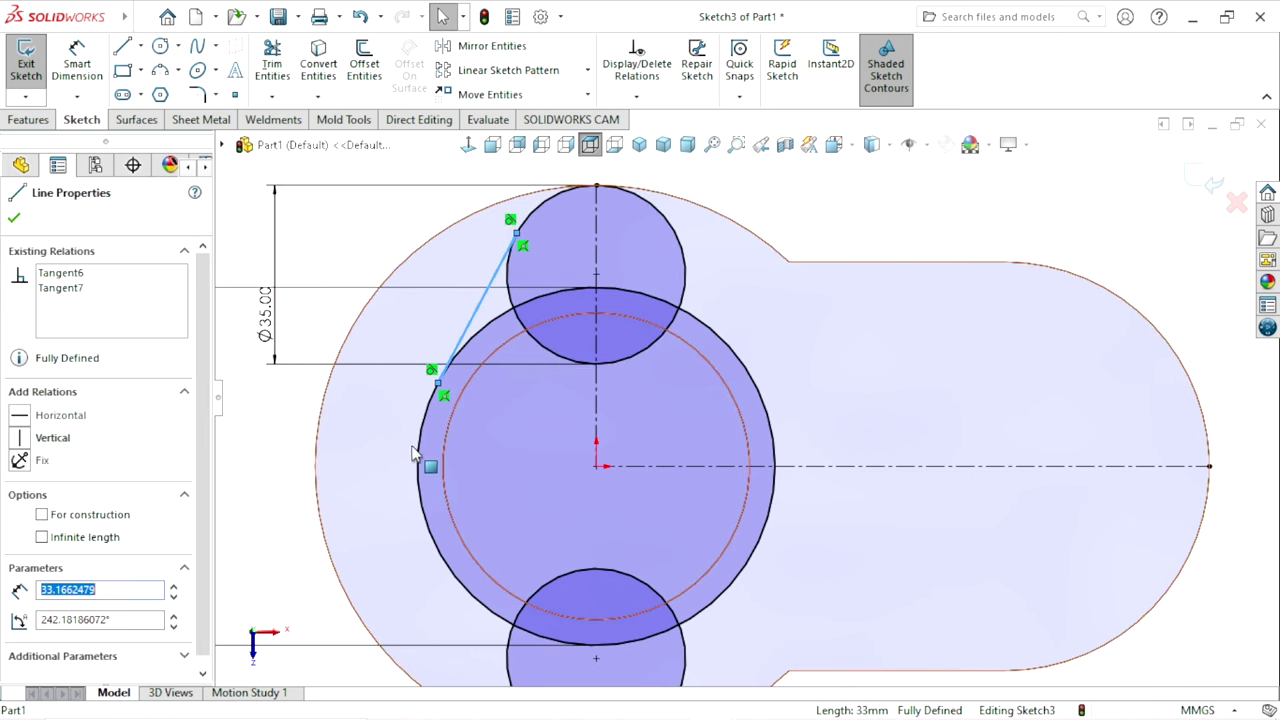
pyautogui.keyDown('ctrl'); pyautogui.click(418, 451); pyautogui.keyUp('ctrl')
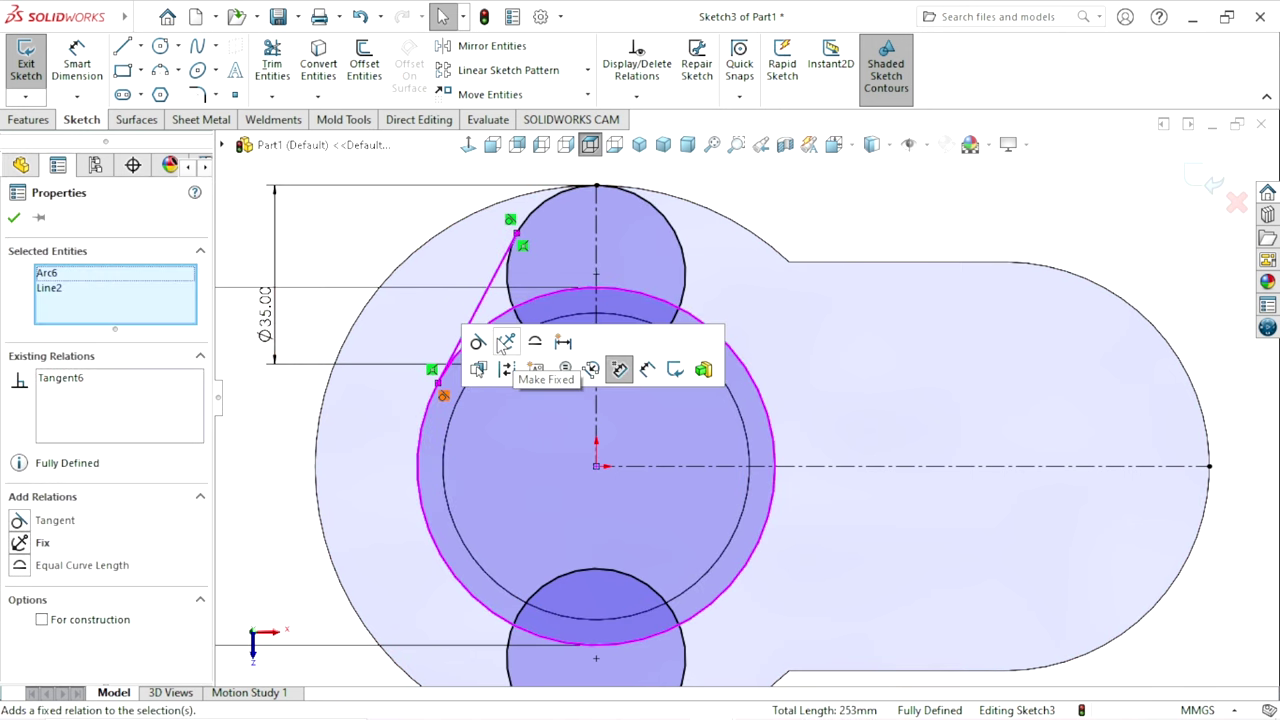
pyautogui.click(478, 342)
pyautogui.click(282, 540)
pyautogui.press('f')
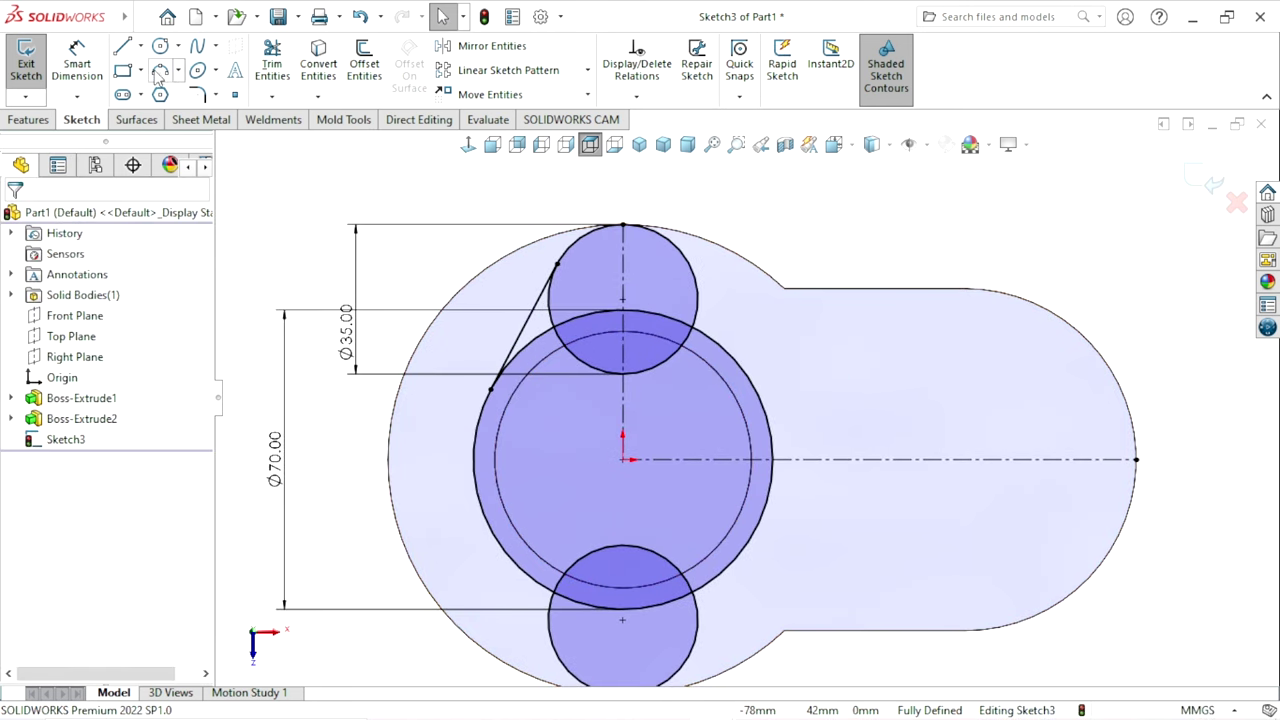
# - Mirror the tangent line about the vertical centerline to the right side
pyautogui.click(503, 52)
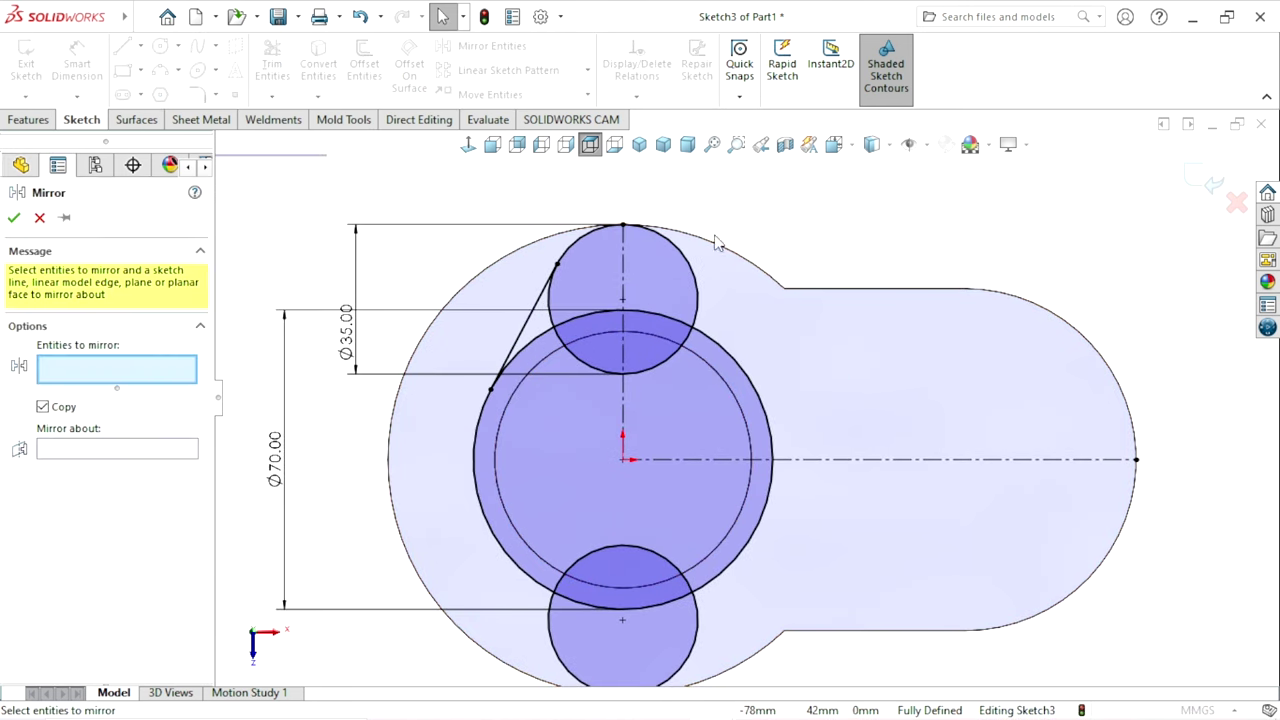
pyautogui.click(533, 322)
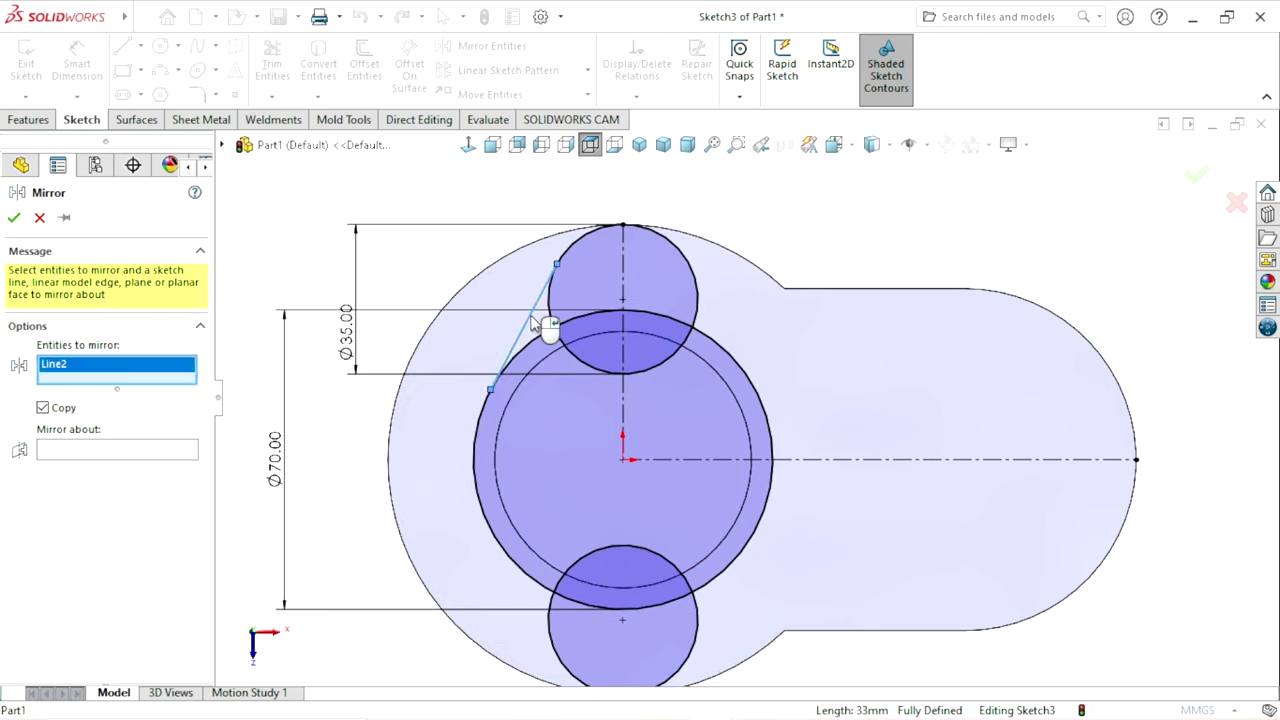
pyautogui.click(71, 460)
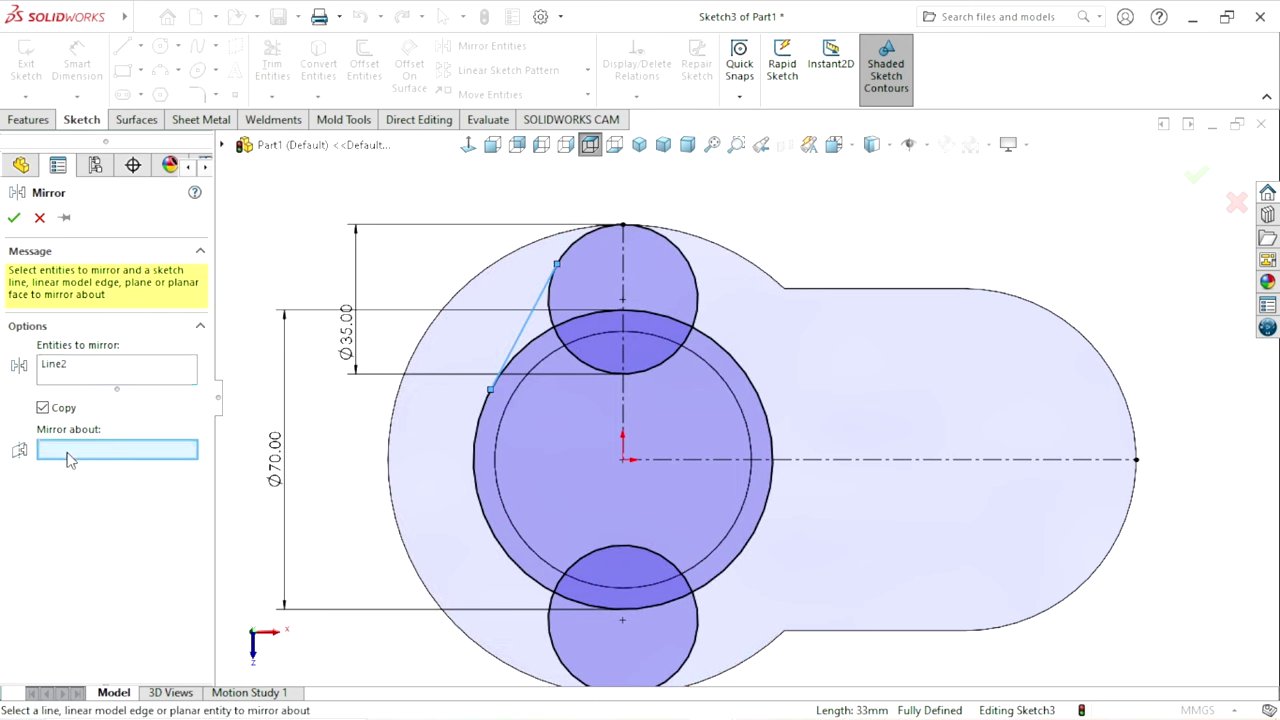
pyautogui.click(624, 276)
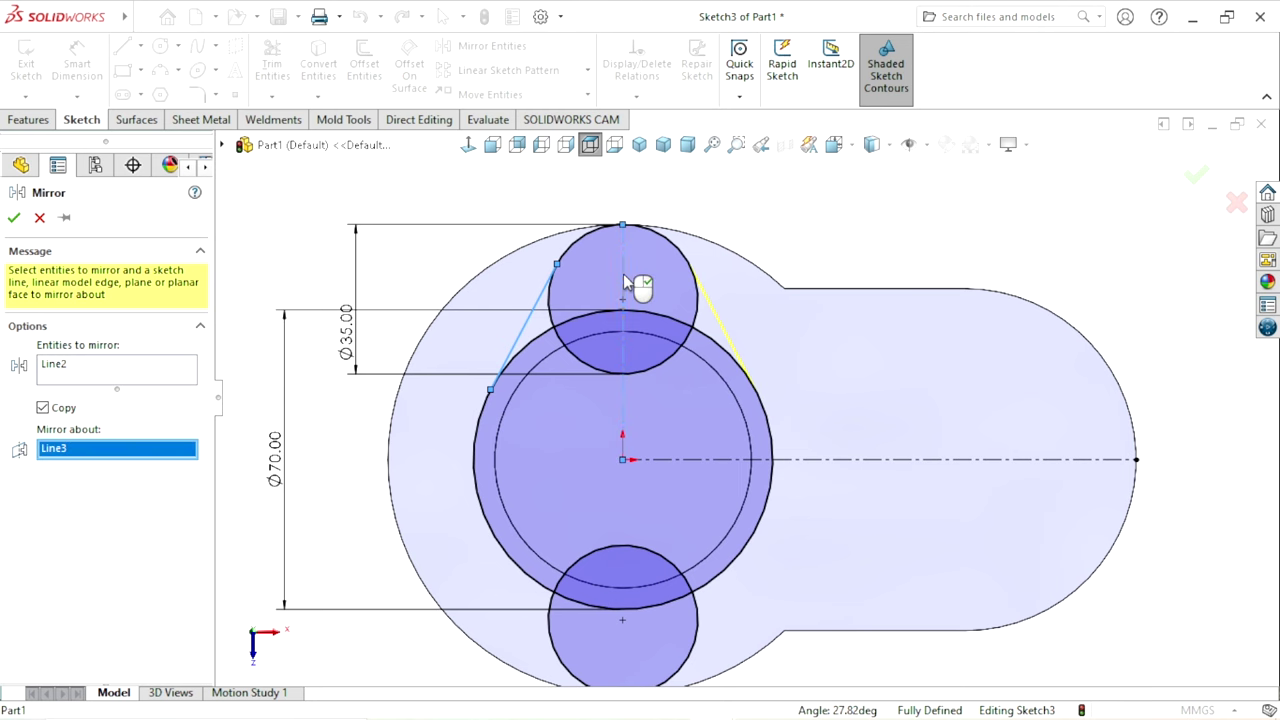
pyautogui.click(14, 218)
# - Mirror both upper tangent lines about the horizontal centerline to the bottom
pyautogui.press('f')
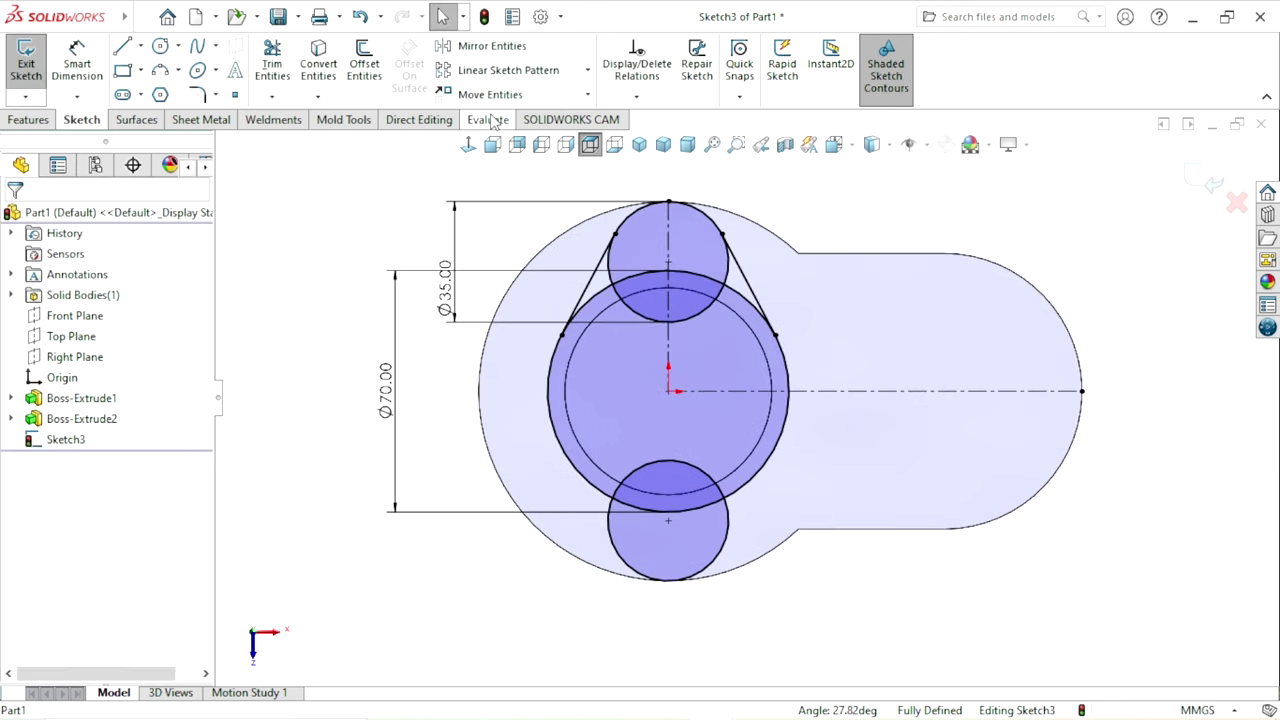
pyautogui.click(600, 260)
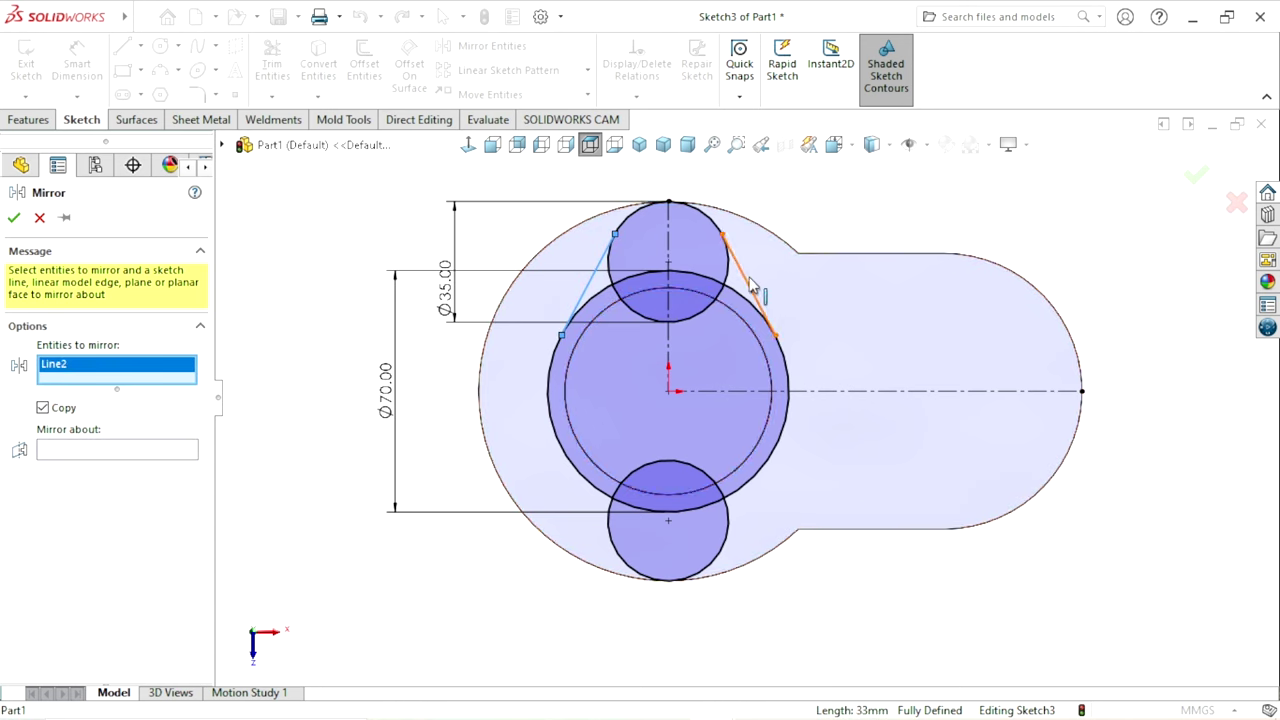
pyautogui.click(750, 284)
pyautogui.click(50, 468)
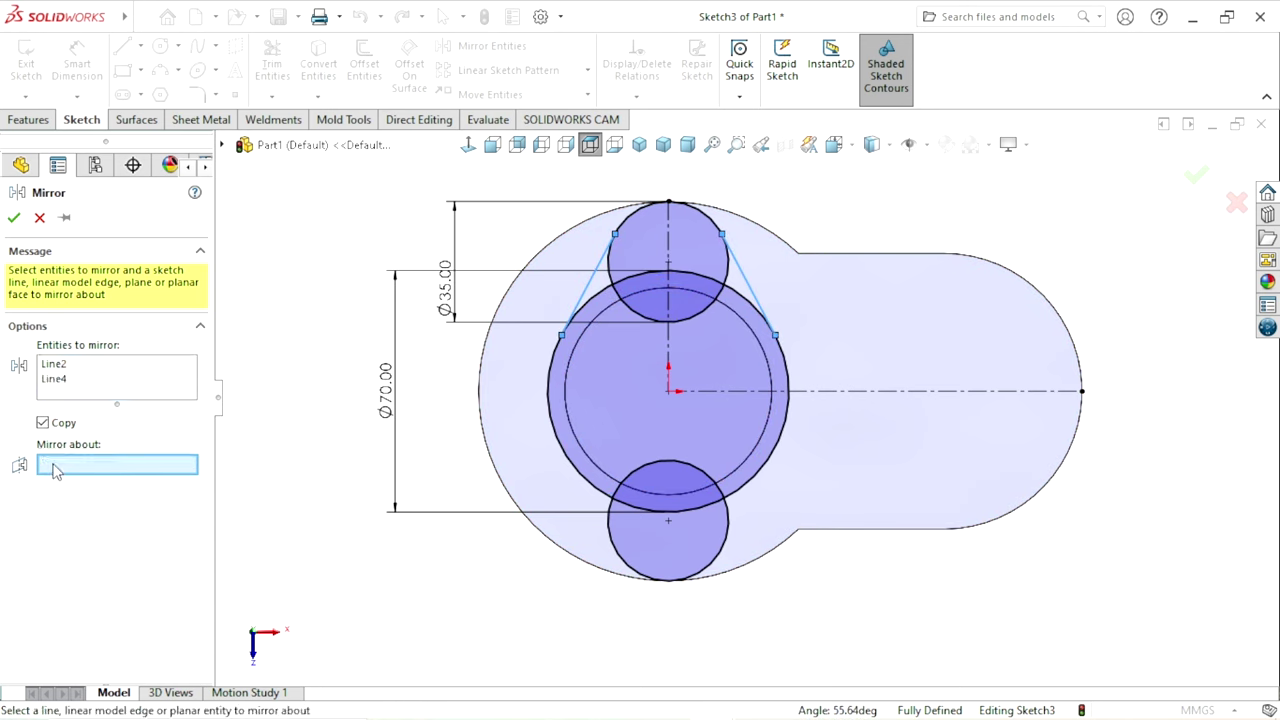
pyautogui.click(727, 390)
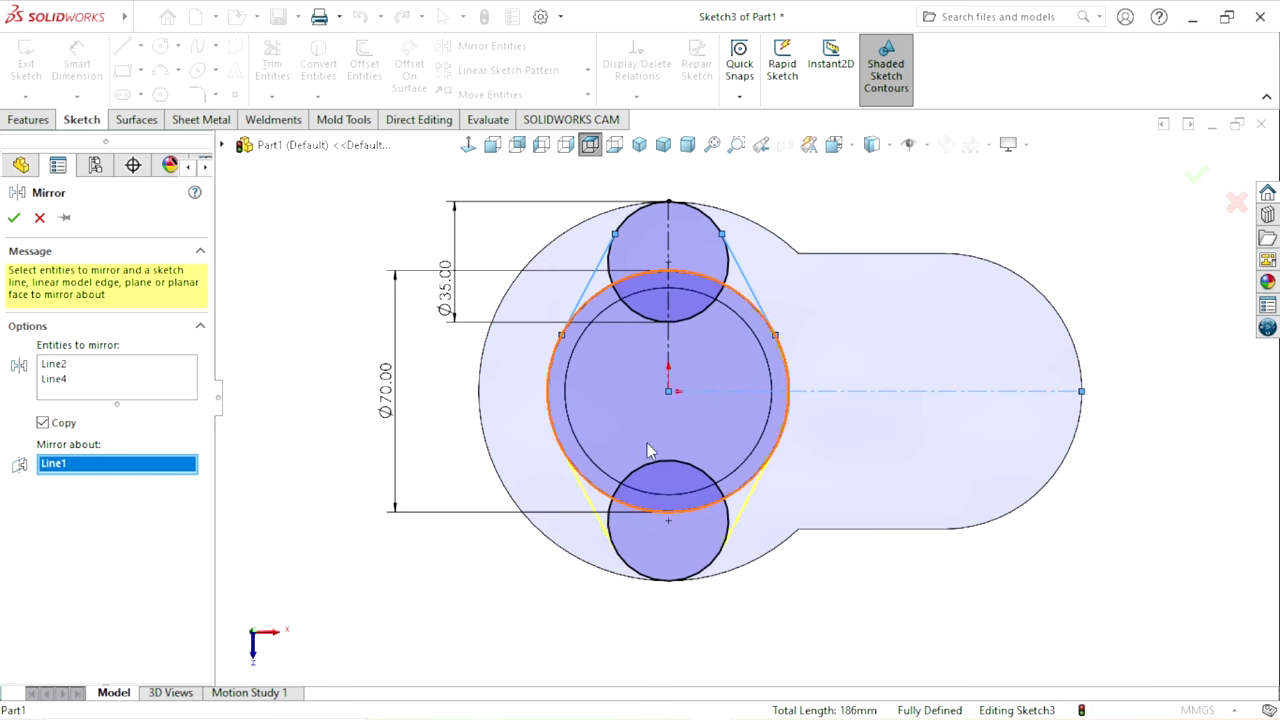
pyautogui.click(14, 218)
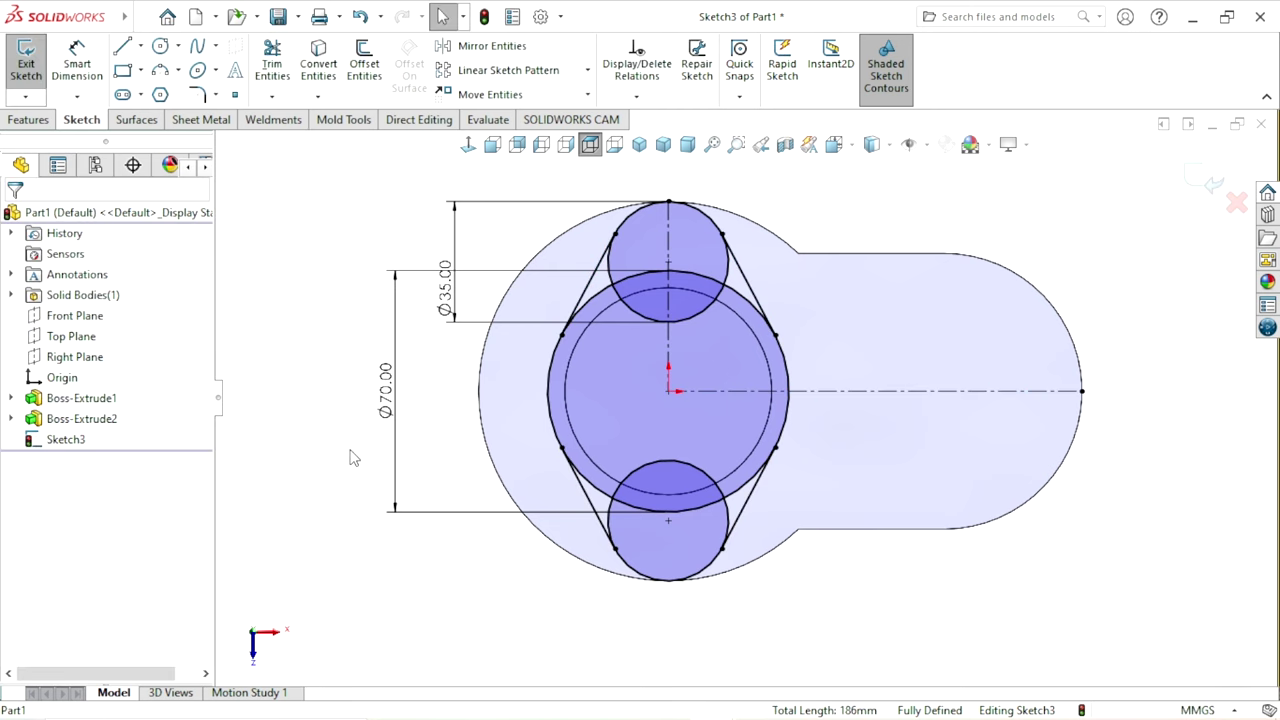
pyautogui.scroll(2, 800, 443)
pyautogui.scroll(-2, 829, 426)
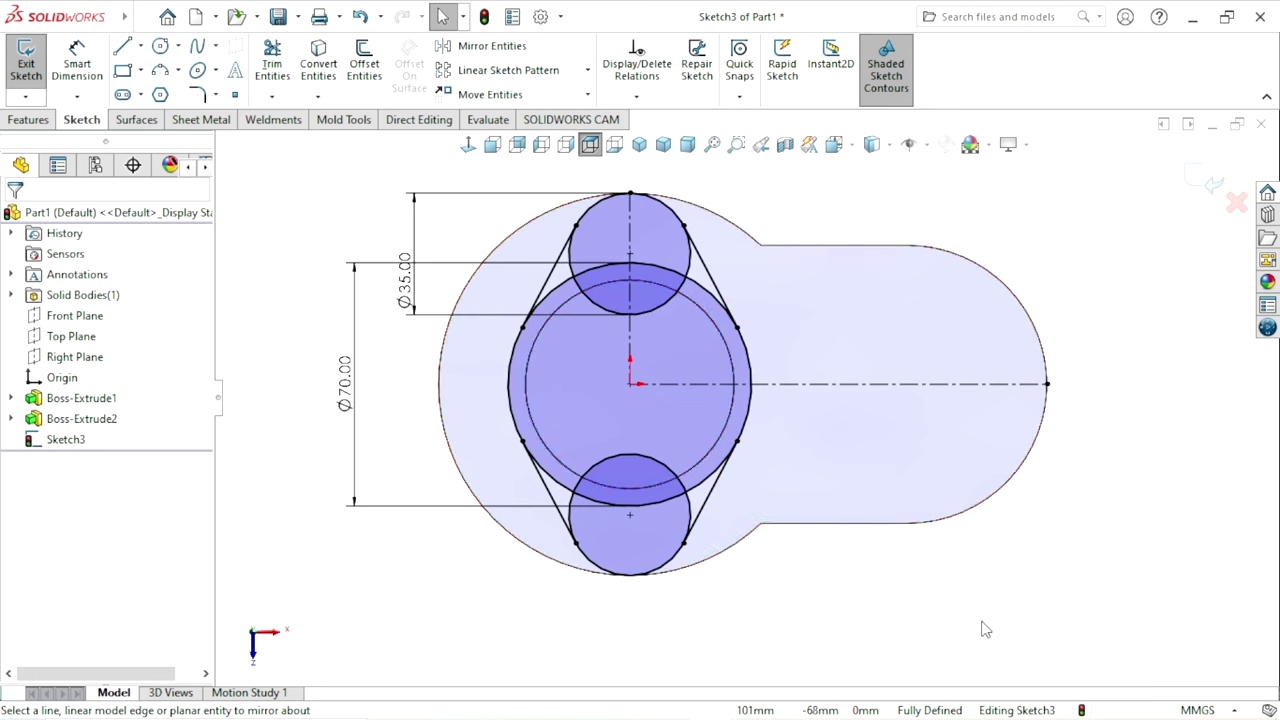
# - Power-trim the Ø70 circle's and top circle's inner arcs on the upper half
pyautogui.click(273, 62)
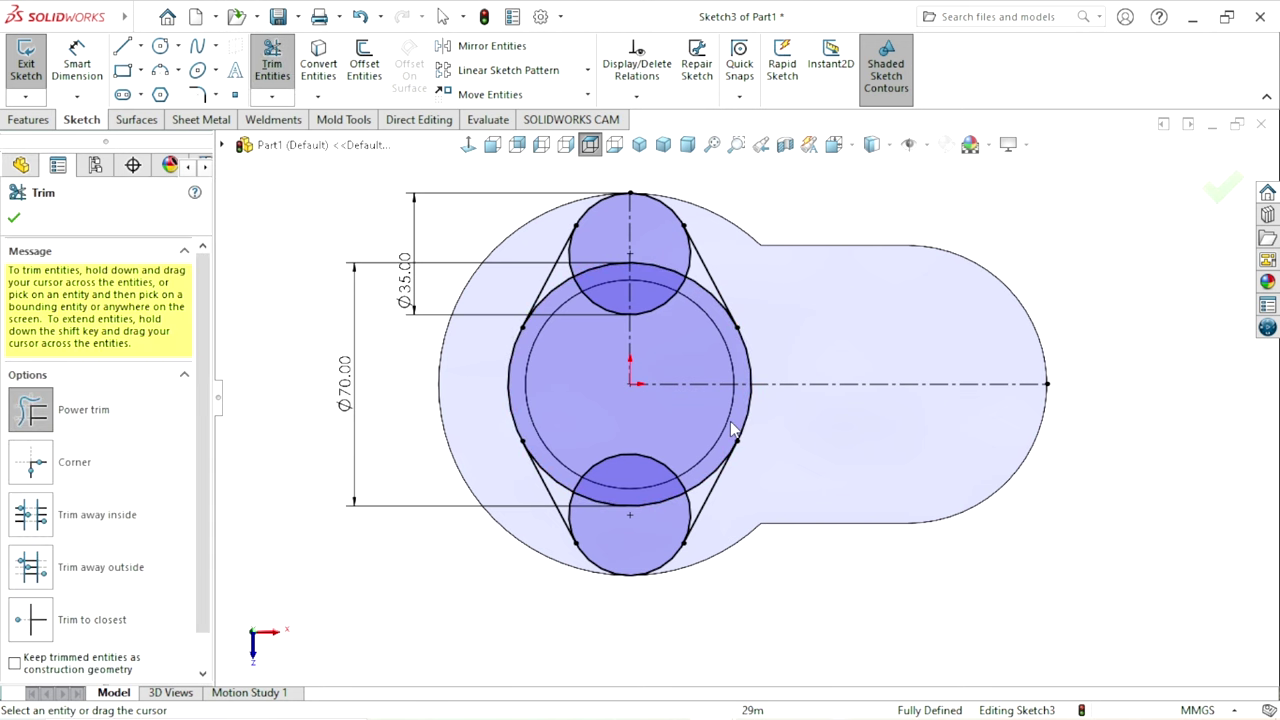
pyautogui.scroll(-2, 755, 430)
pyautogui.scroll(1, 669, 295)
pyautogui.scroll(-1, 640, 295)
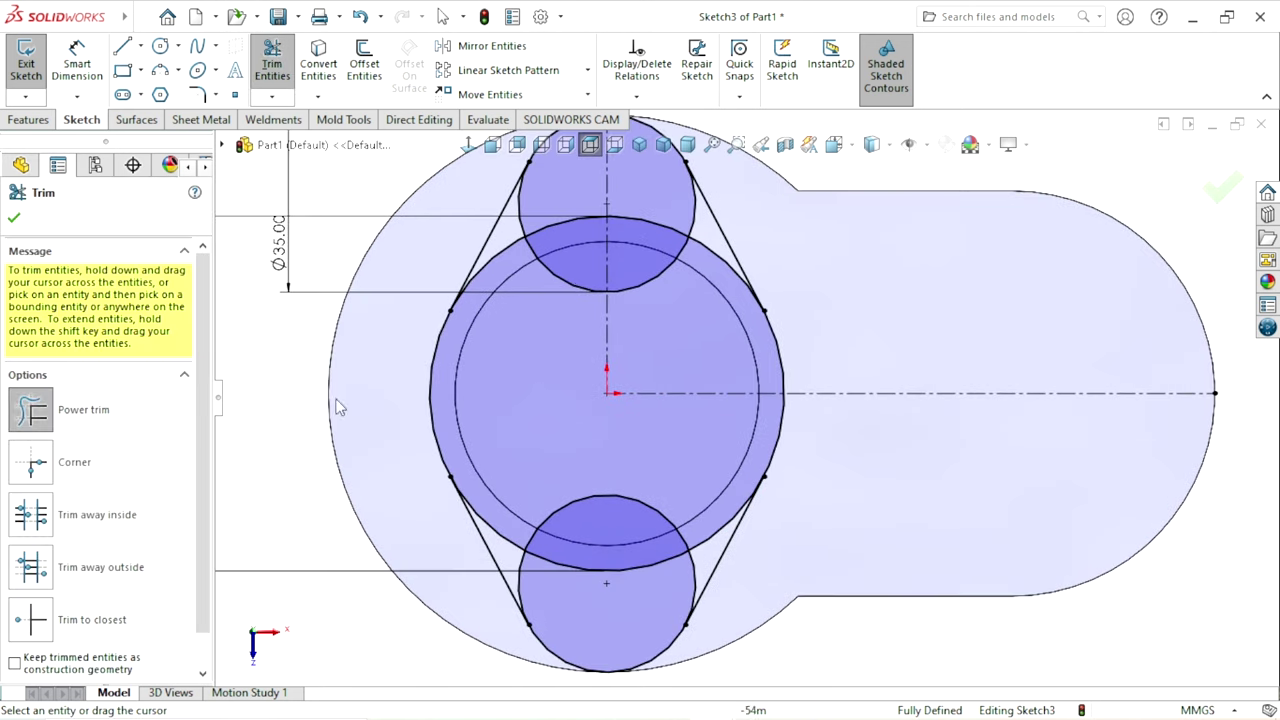
pyautogui.moveTo(508, 238)
pyautogui.mouseDown()
pyautogui.moveTo(527, 301)
pyautogui.moveTo(553, 222)
pyautogui.mouseUp()
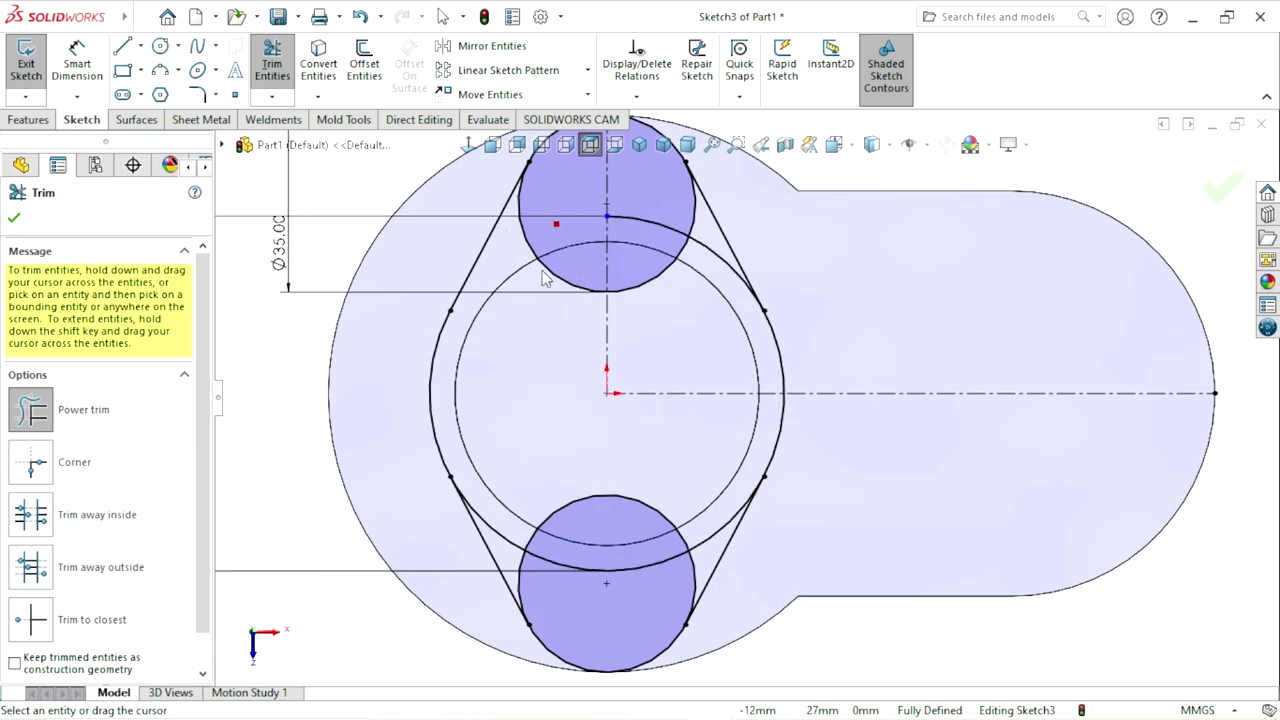
pyautogui.moveTo(545, 279); pyautogui.dragTo(542, 313)
pyautogui.moveTo(659, 260)
pyautogui.mouseDown()
pyautogui.moveTo(668, 212)
pyautogui.moveTo(713, 243)
pyautogui.mouseUp()
pyautogui.scroll(2, 683, 405)
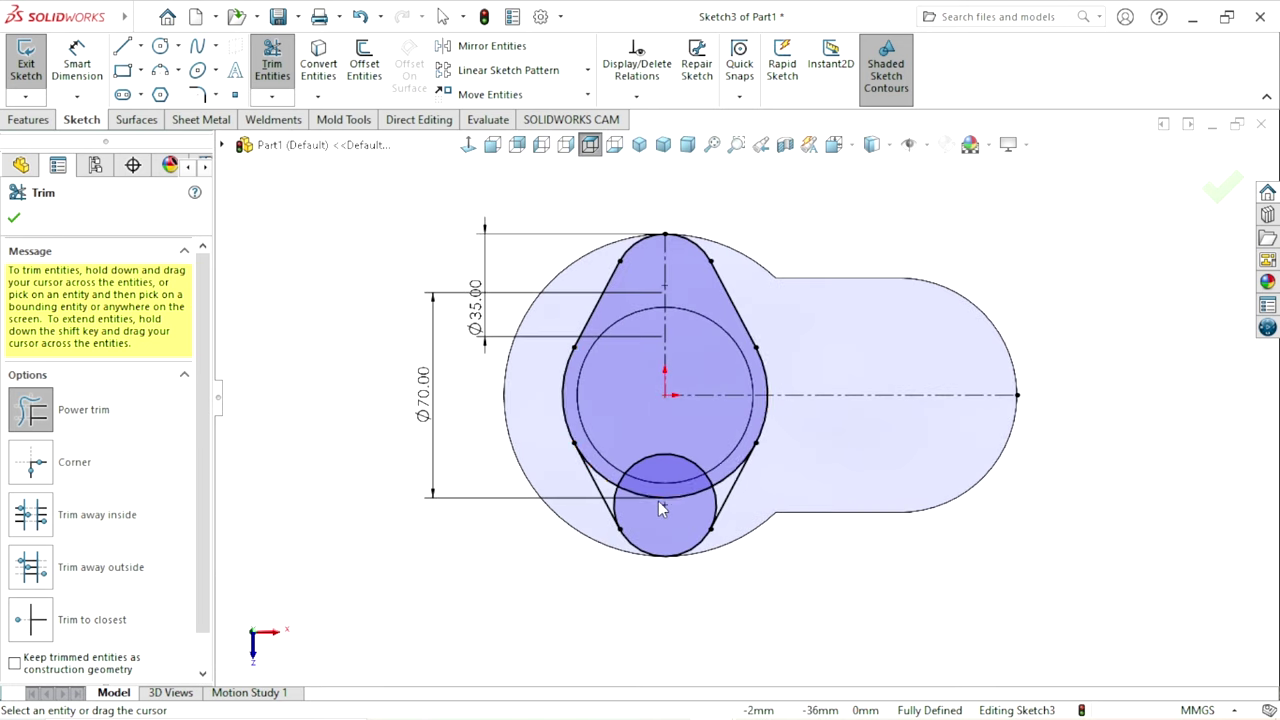
pyautogui.scroll(-3, 634, 383)
# - Trim the bottom circle's top arc and leftover hook, then close Trim
pyautogui.moveTo(634, 383)
pyautogui.mouseDown()
pyautogui.moveTo(643, 463)
pyautogui.moveTo(628, 495)
pyautogui.mouseUp()
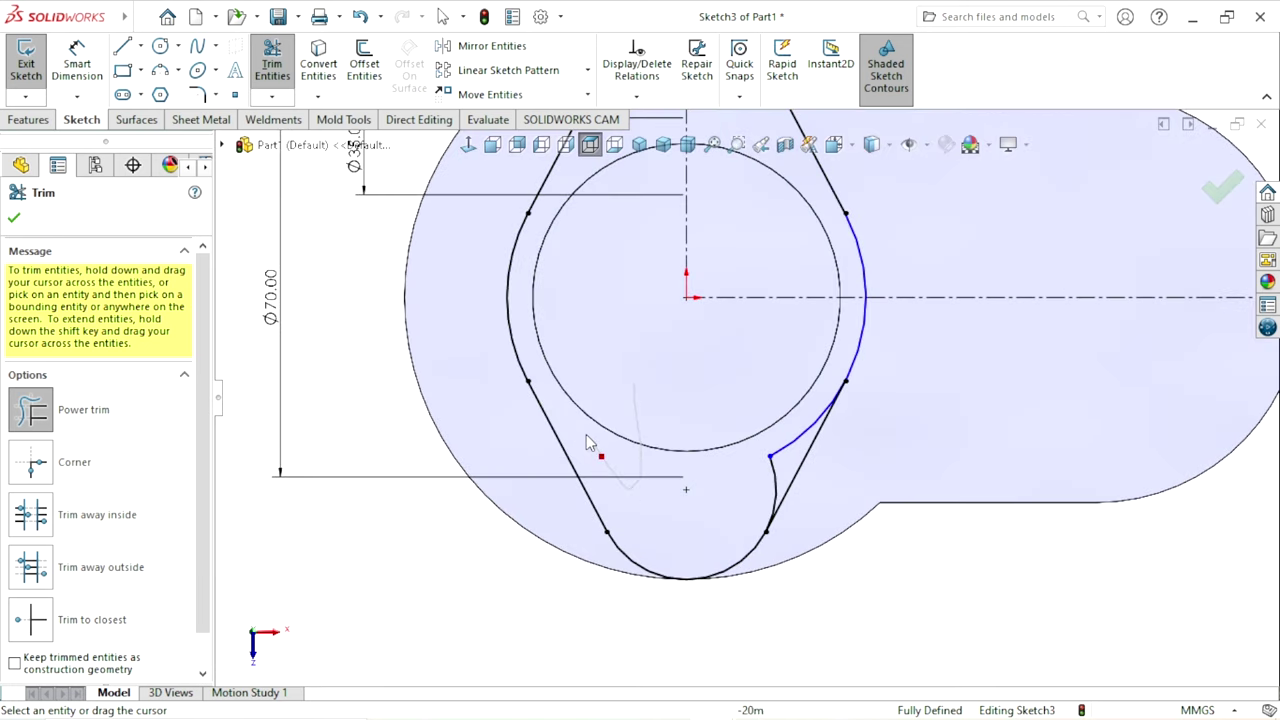
pyautogui.moveTo(742, 398); pyautogui.dragTo(752, 506)
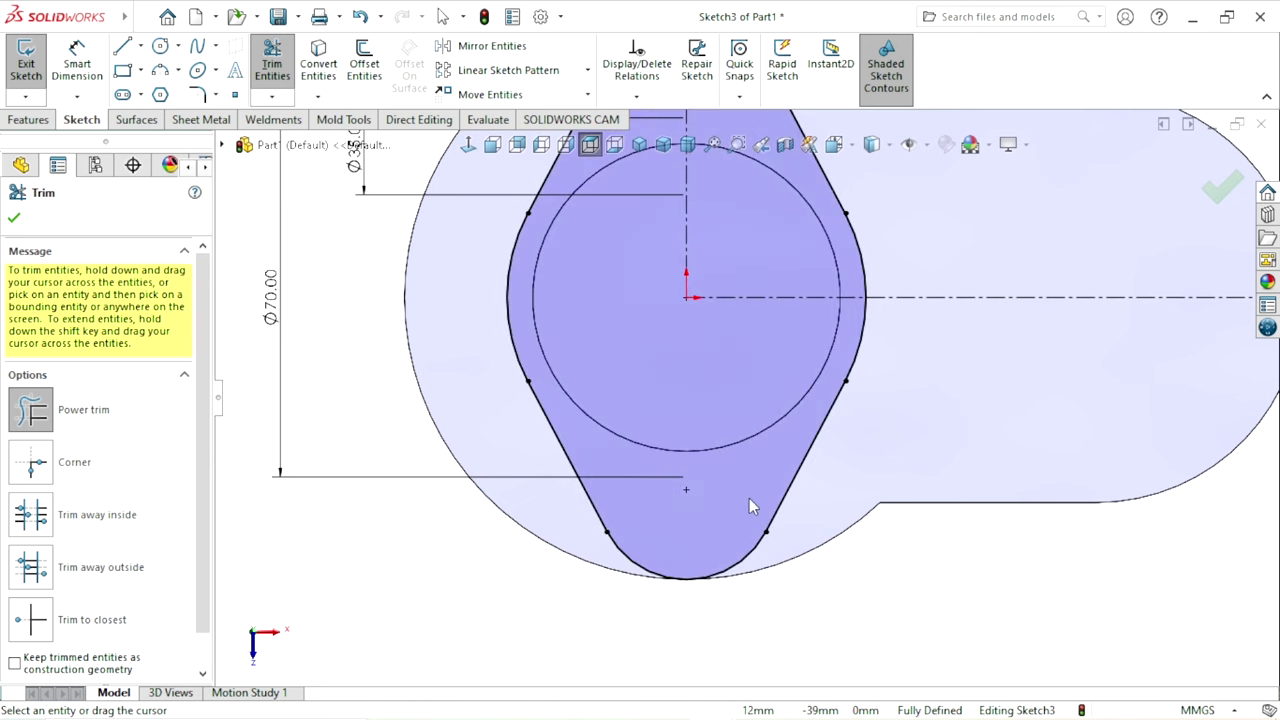
pyautogui.scroll(3, 749, 498)
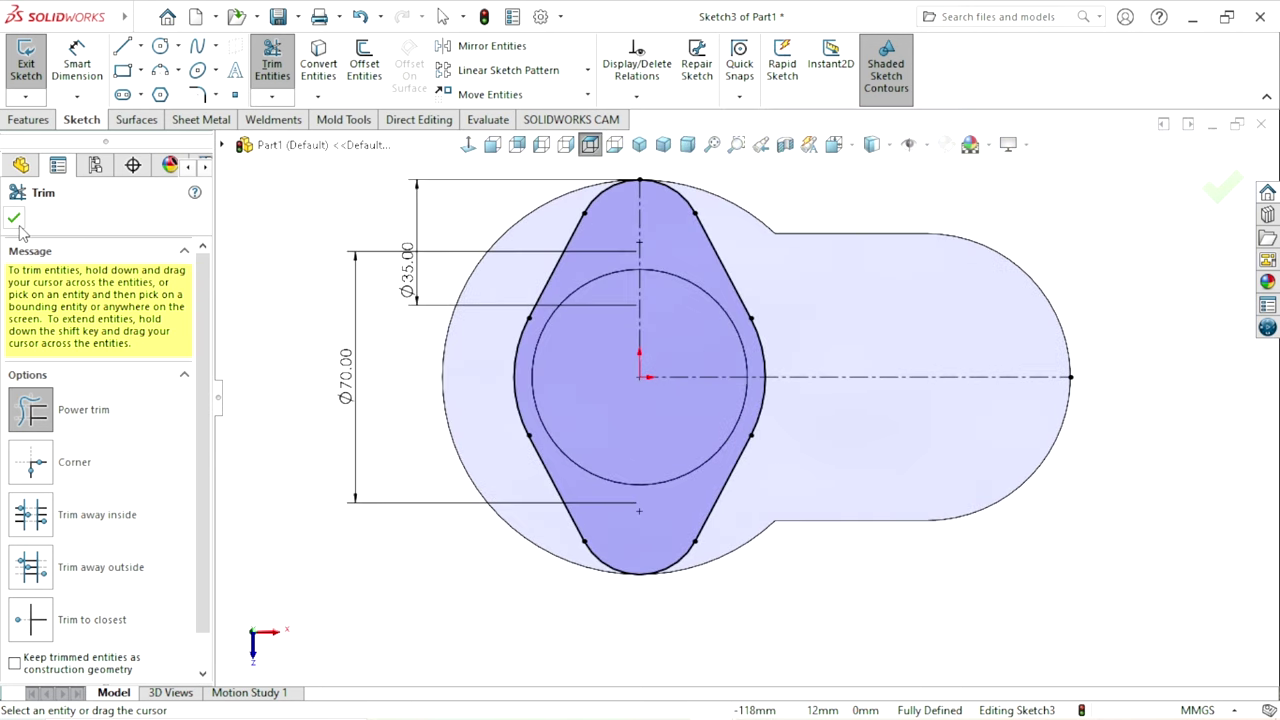
pyautogui.click(14, 218)
pyautogui.scroll(2, 734, 330)
pyautogui.scroll(-1, 808, 405)
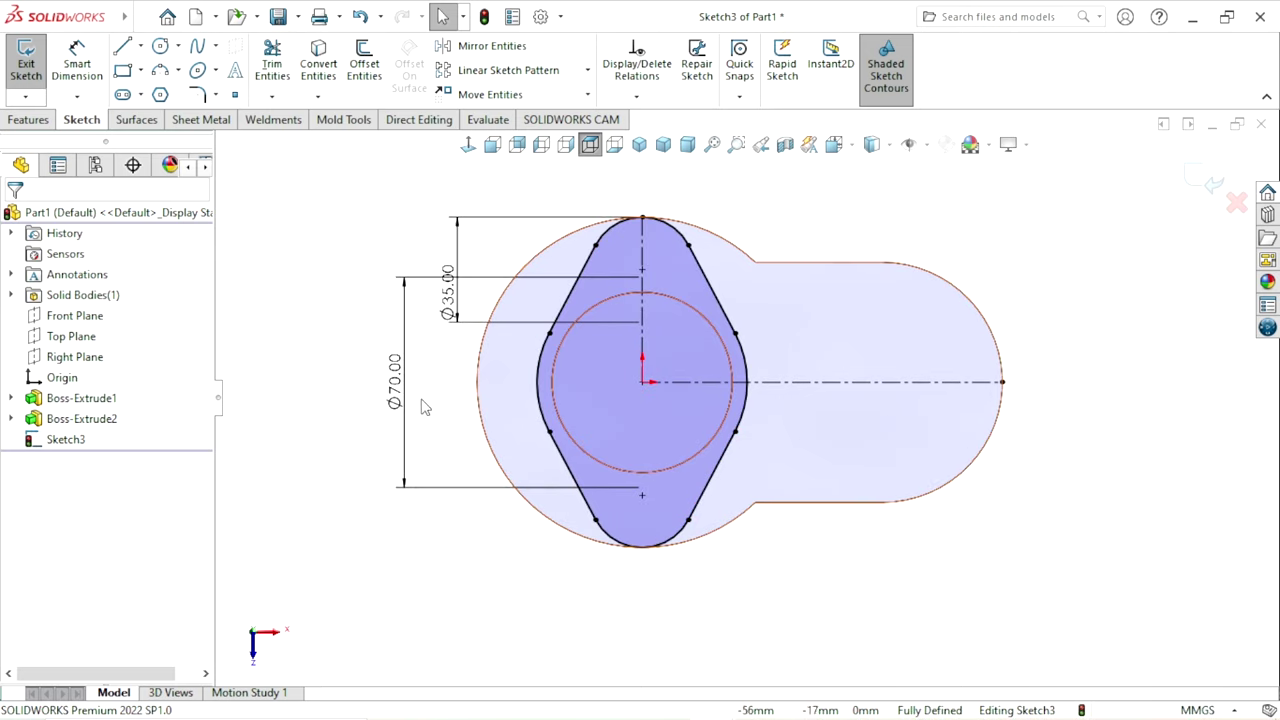
# - Extrude the rounded-diamond outline 10 mm as Boss-Extrude3
pyautogui.click(46, 120)
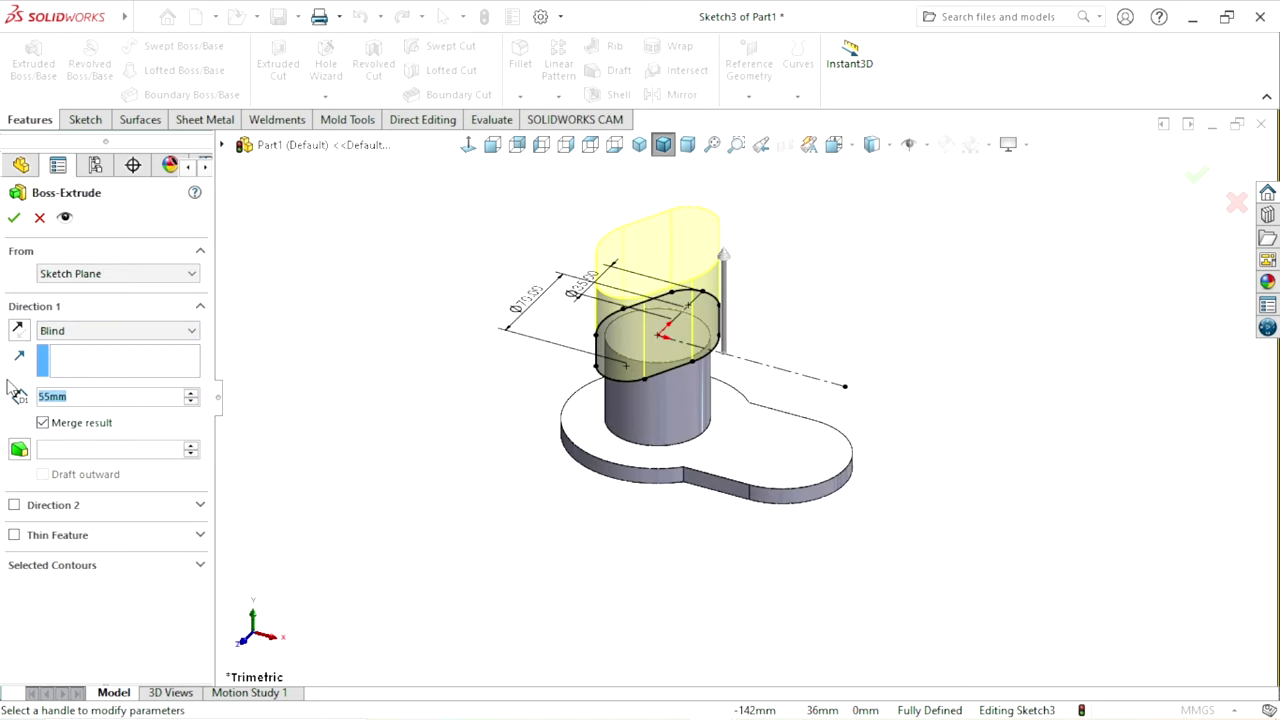
pyautogui.write('10')
pyautogui.press('Return')
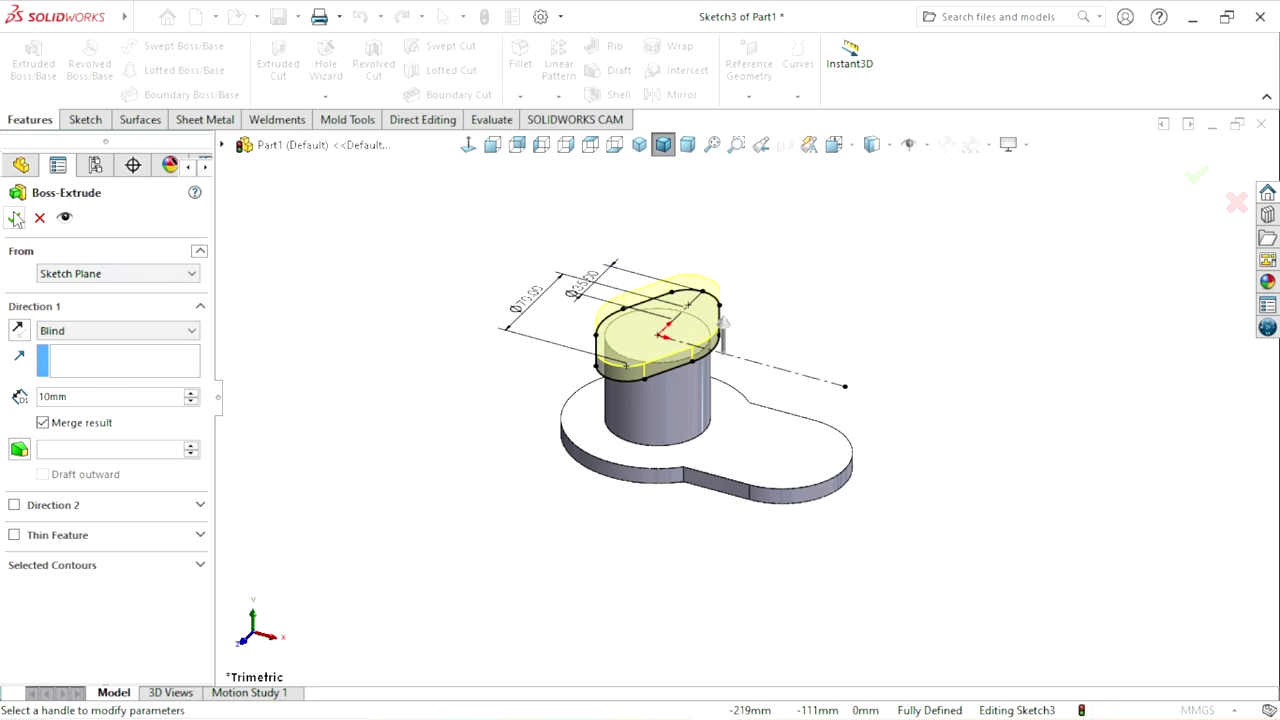
pyautogui.click(16, 220)
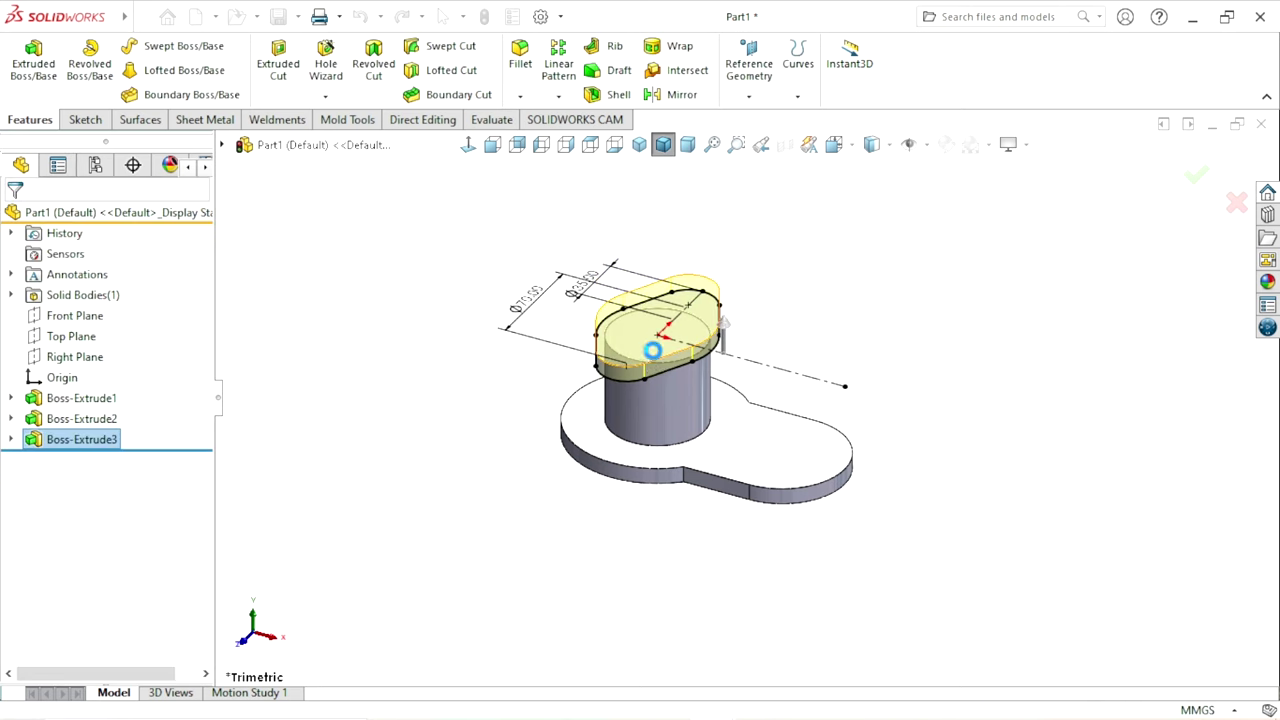
pyautogui.scroll(-2, 655, 358)
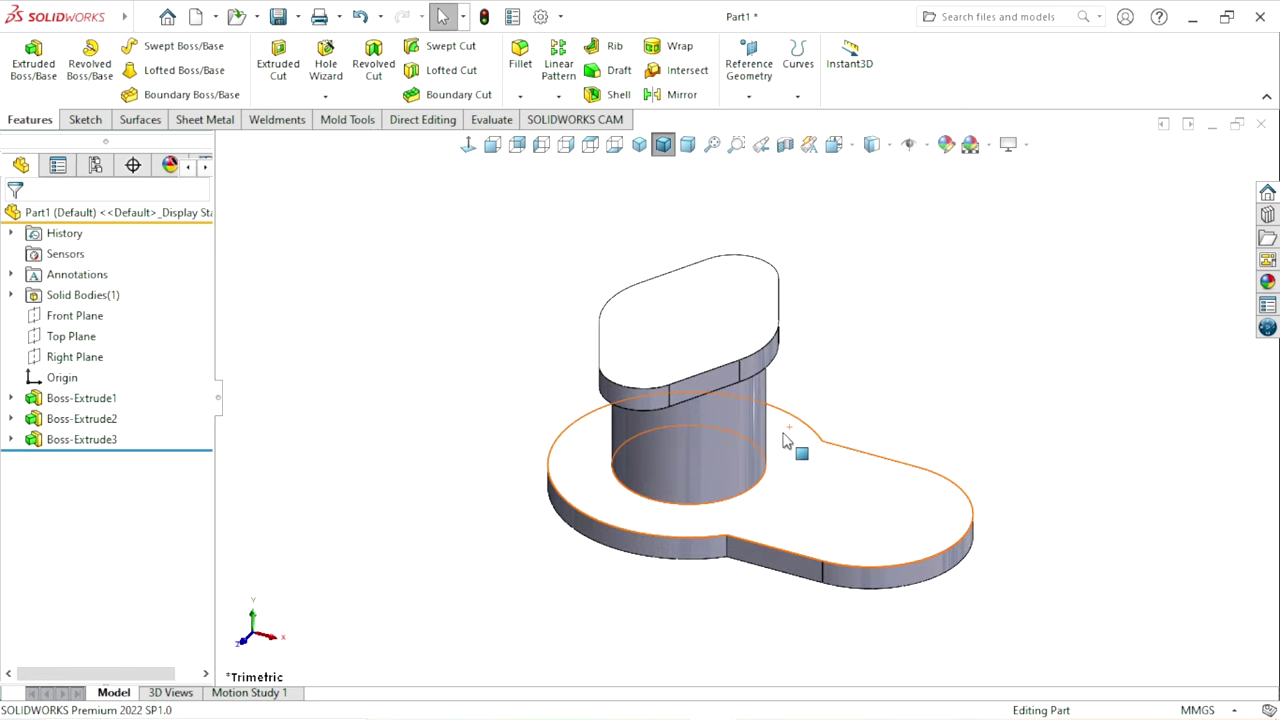
# - Sketch a Ø58 circle centred on the origin on the flange's top face
pyautogui.click(652, 335)
pyautogui.click(747, 279)
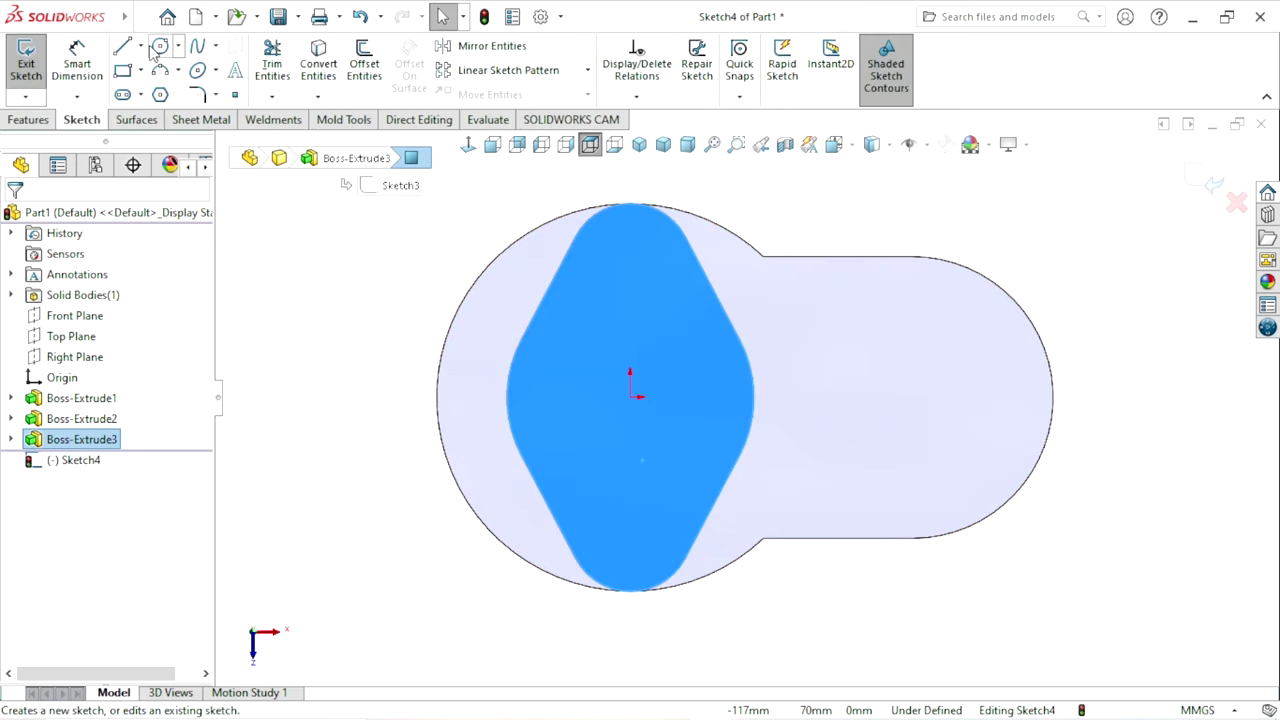
pyautogui.click(163, 48)
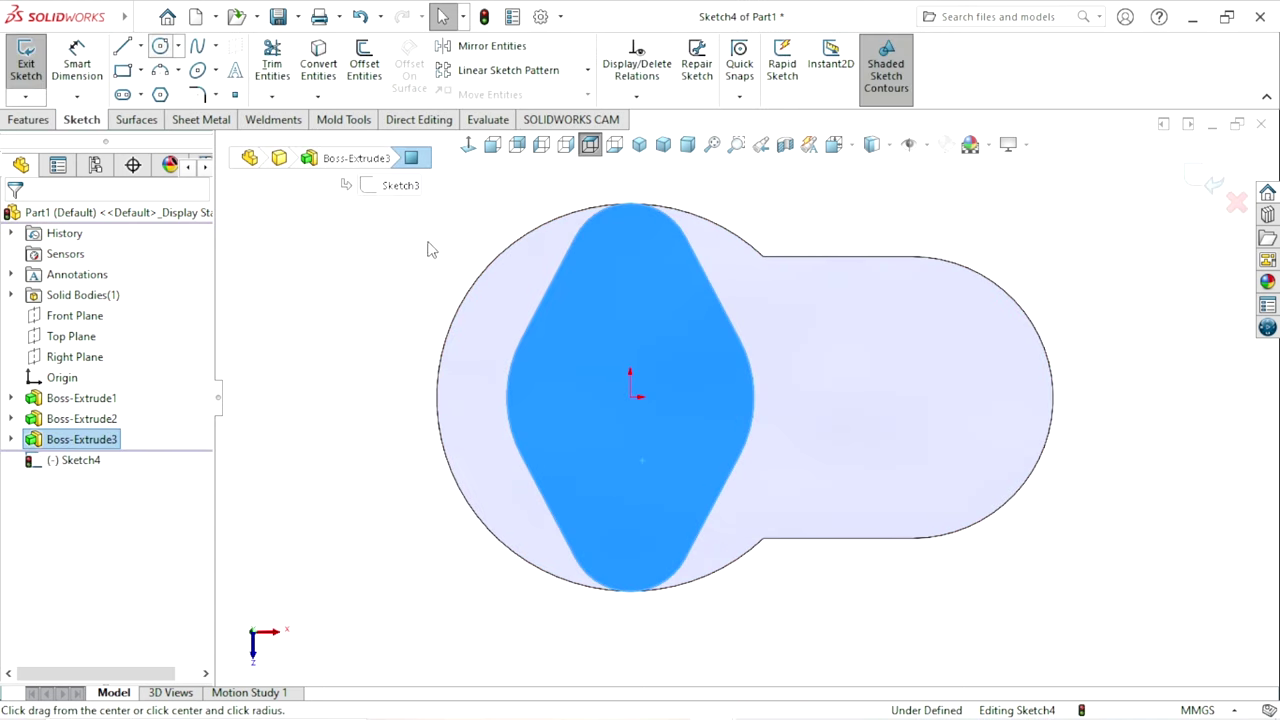
pyautogui.click(630, 397)
pyautogui.click(700, 345)
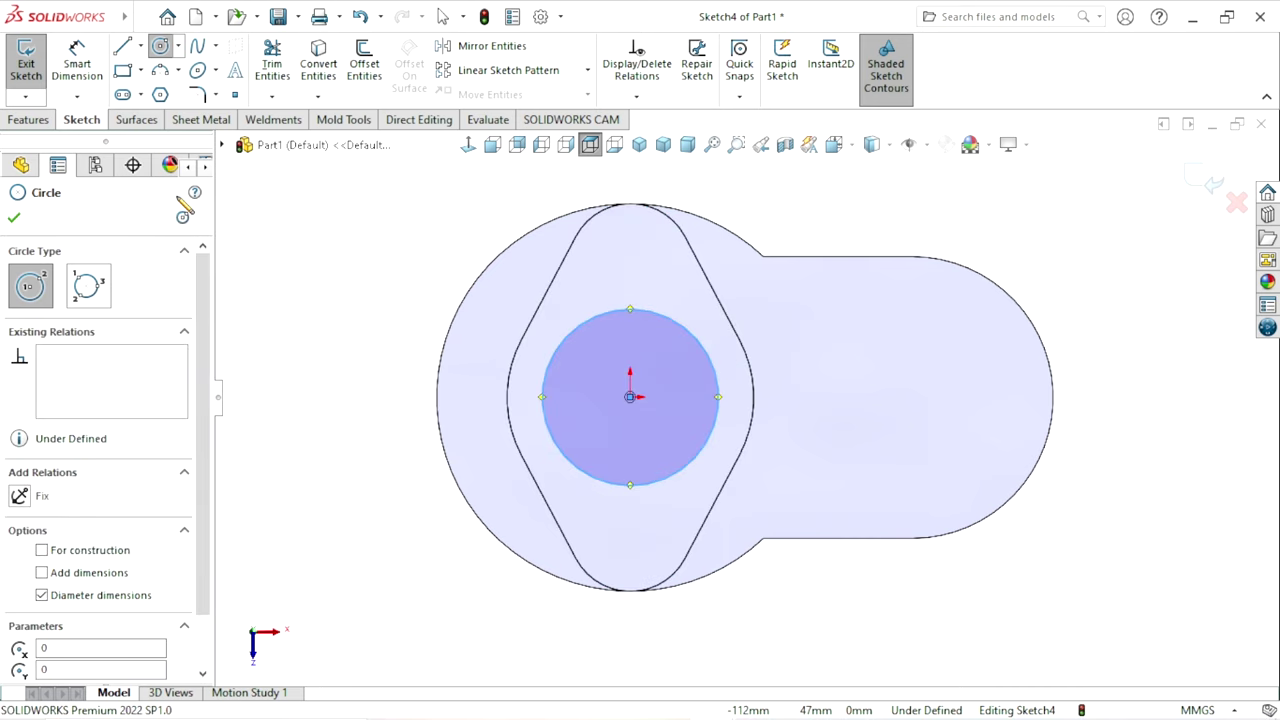
pyautogui.click(88, 70)
pyautogui.click(718, 410)
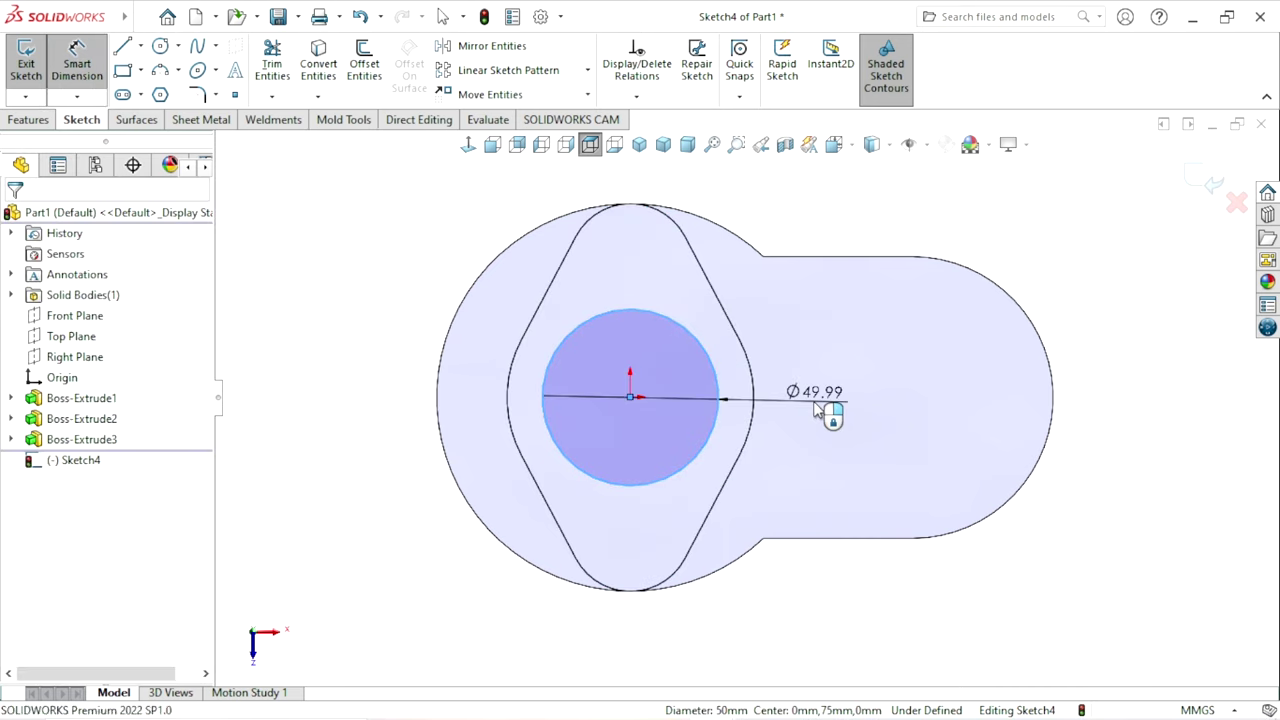
pyautogui.click(820, 405)
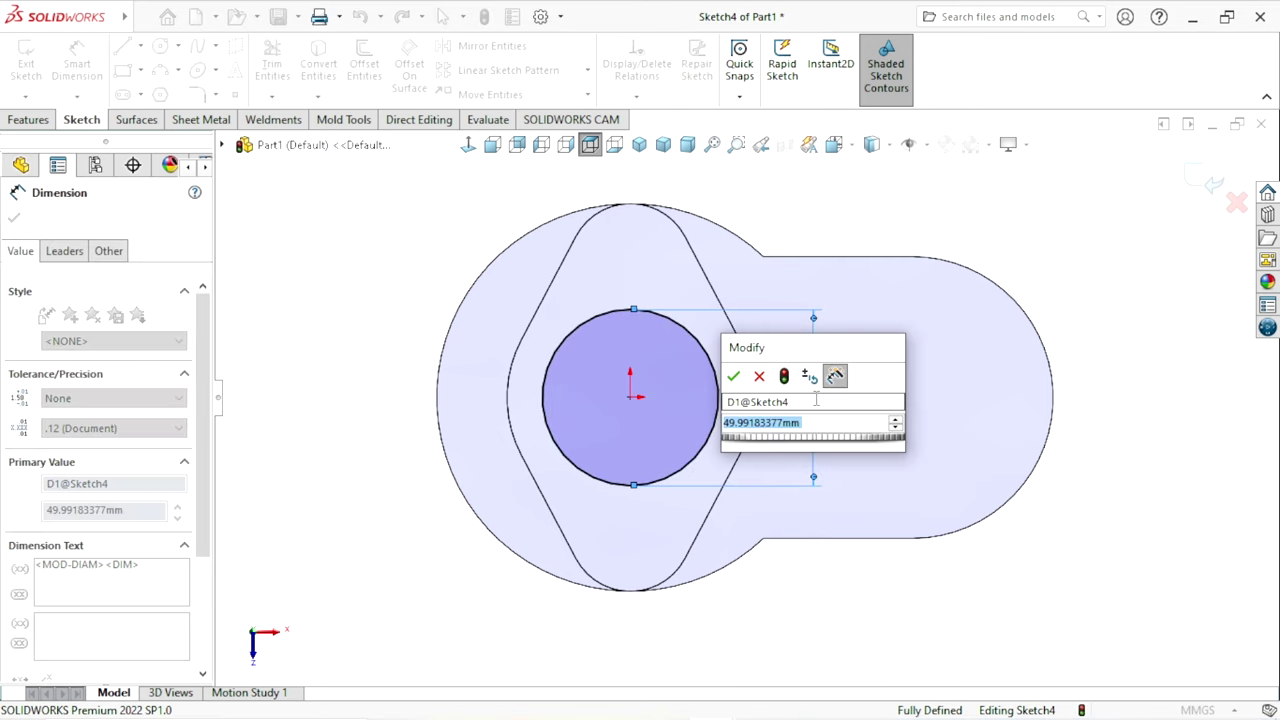
pyautogui.write('58')
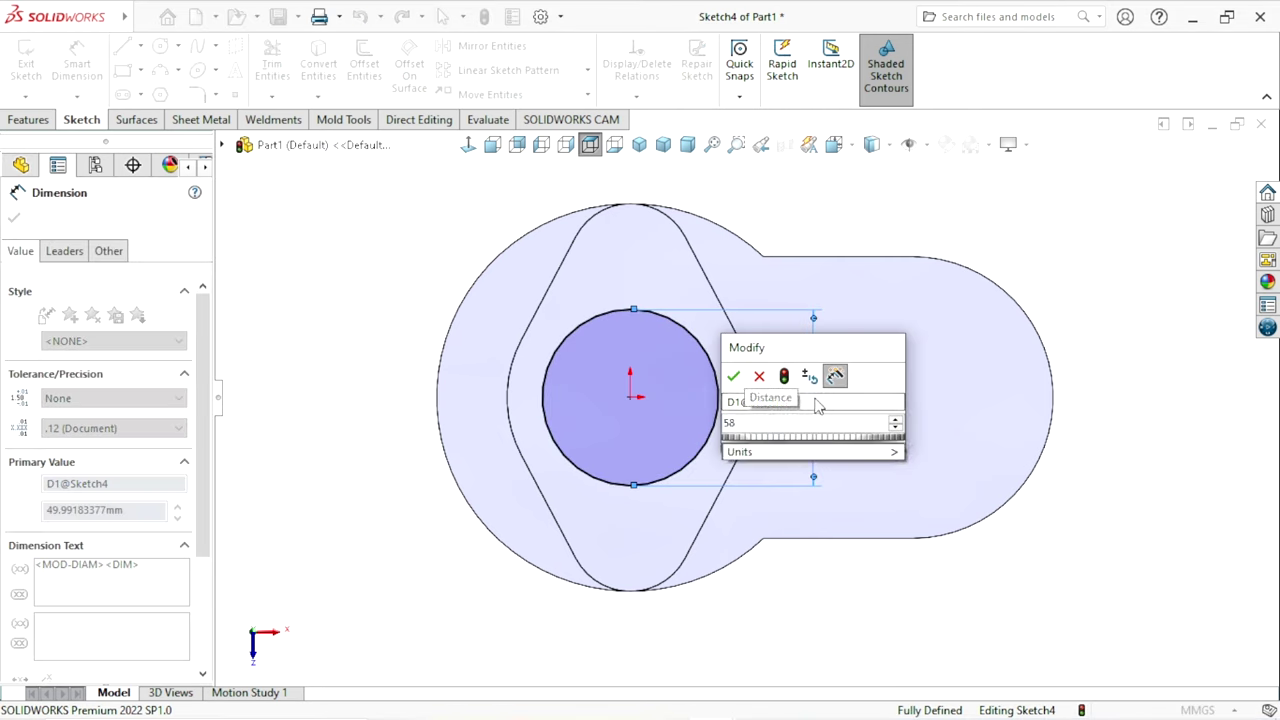
pyautogui.press('Return')
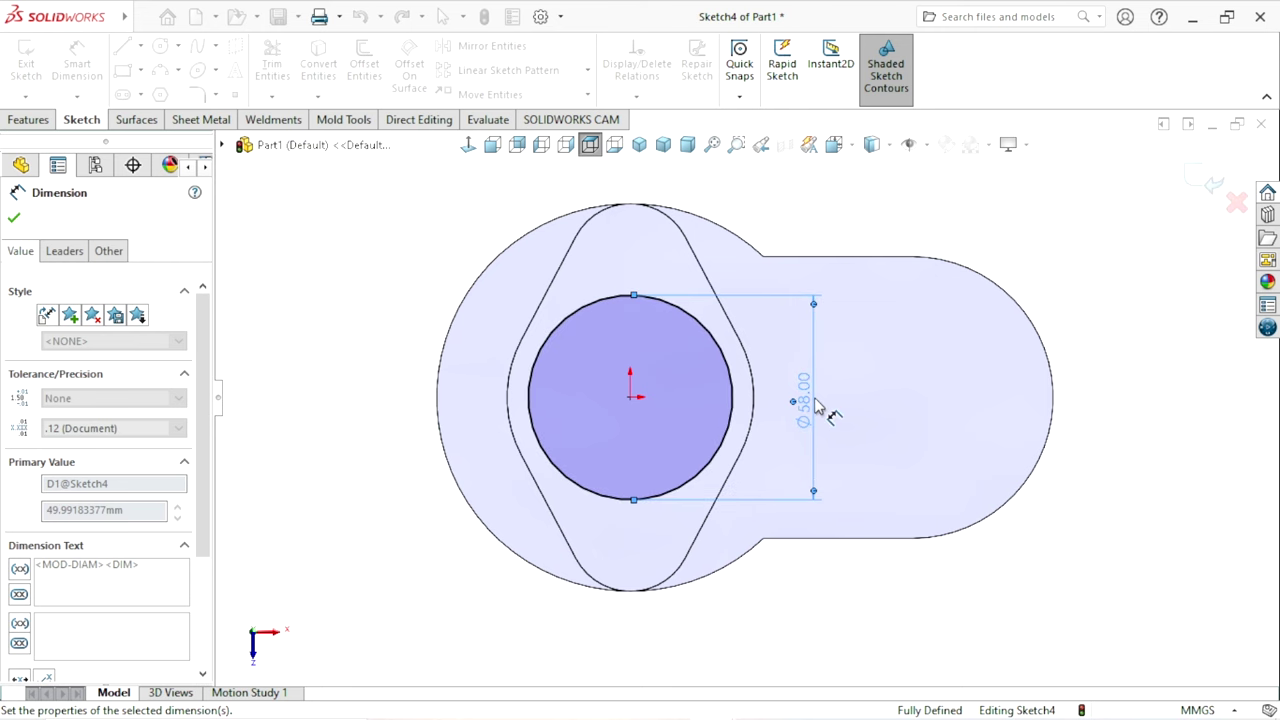
pyautogui.click(15, 220)
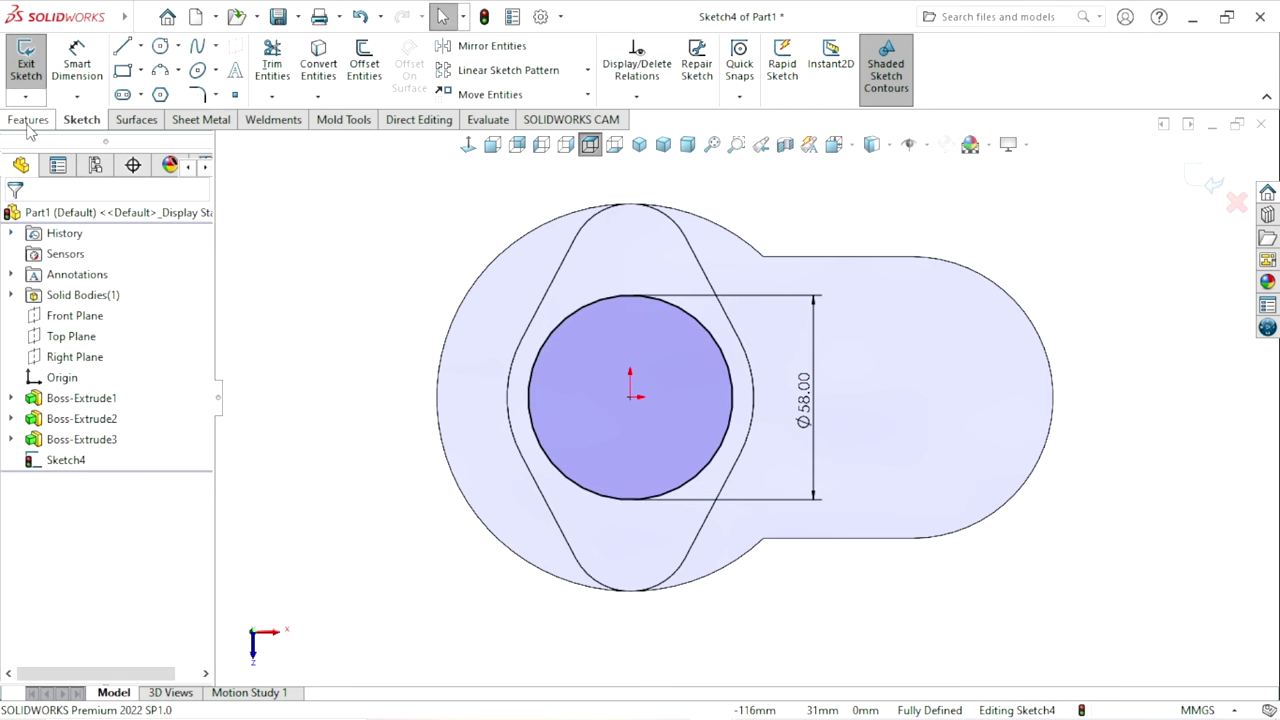
# - Extrude the Ø58 circle 6 mm into a raised boss
pyautogui.click(29, 124)
pyautogui.click(50, 64)
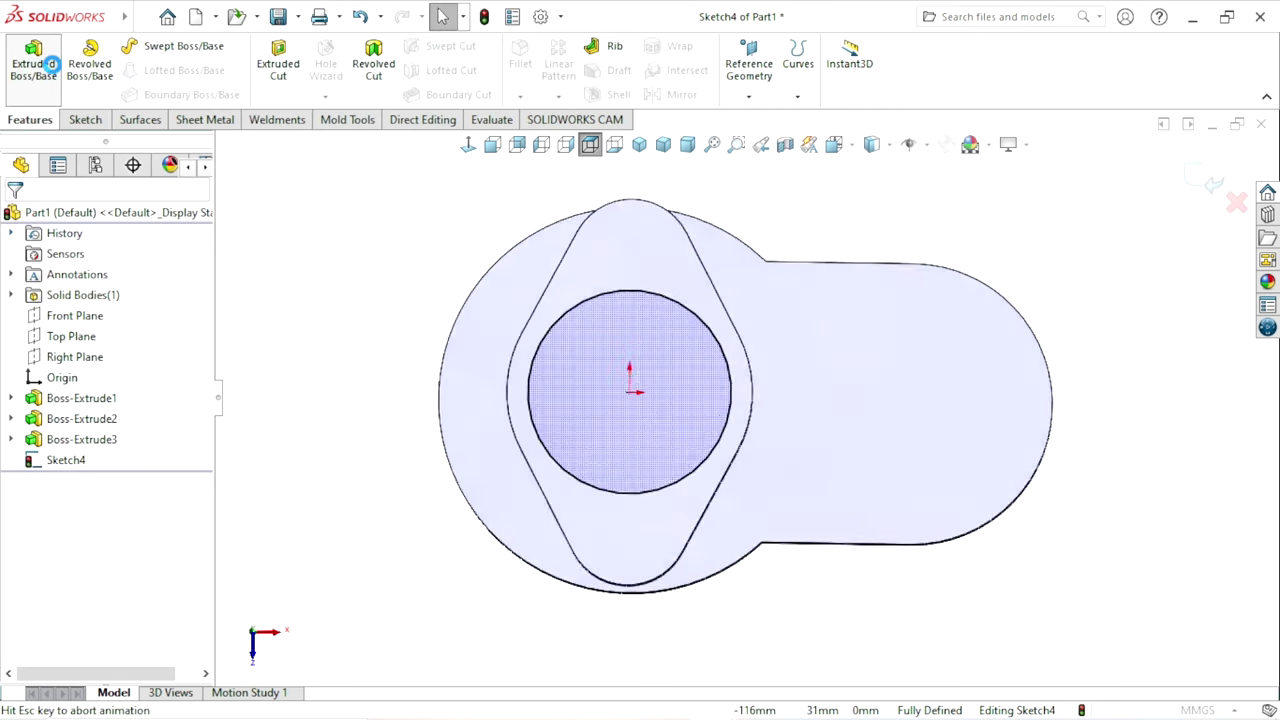
pyautogui.click(99, 397)
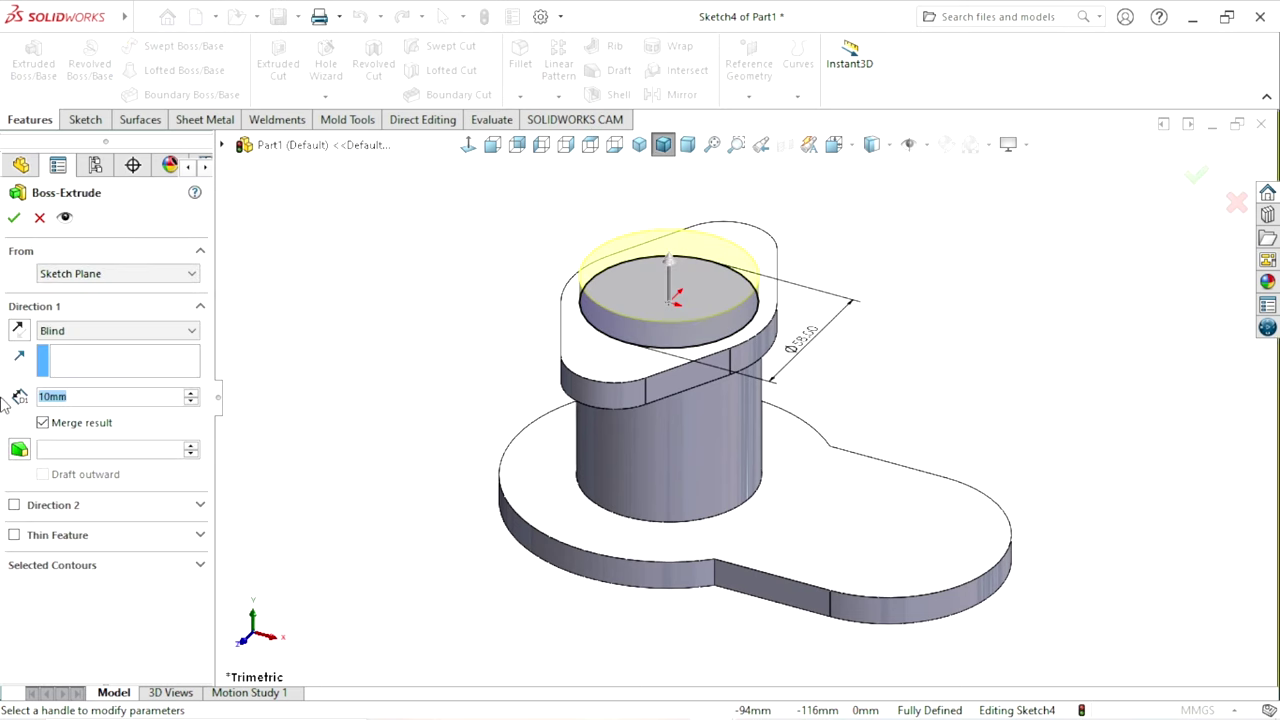
pyautogui.write('6')
pyautogui.press('Return')
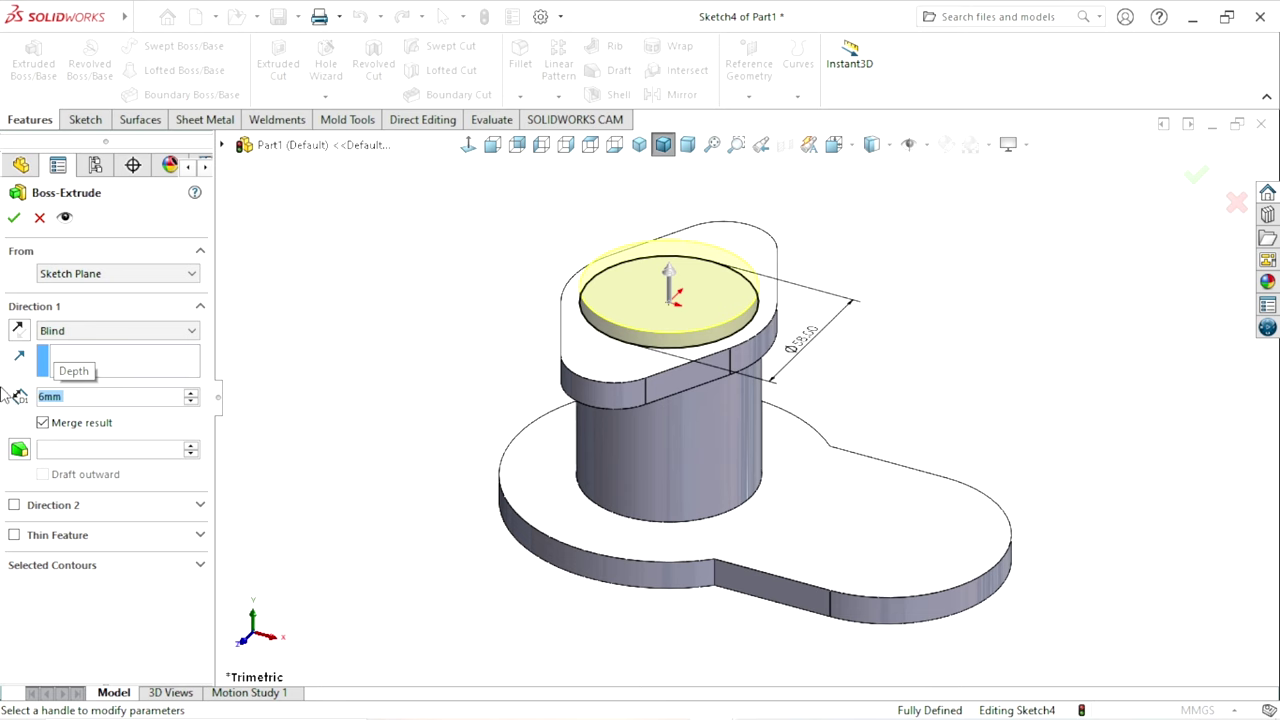
pyautogui.click(15, 217)
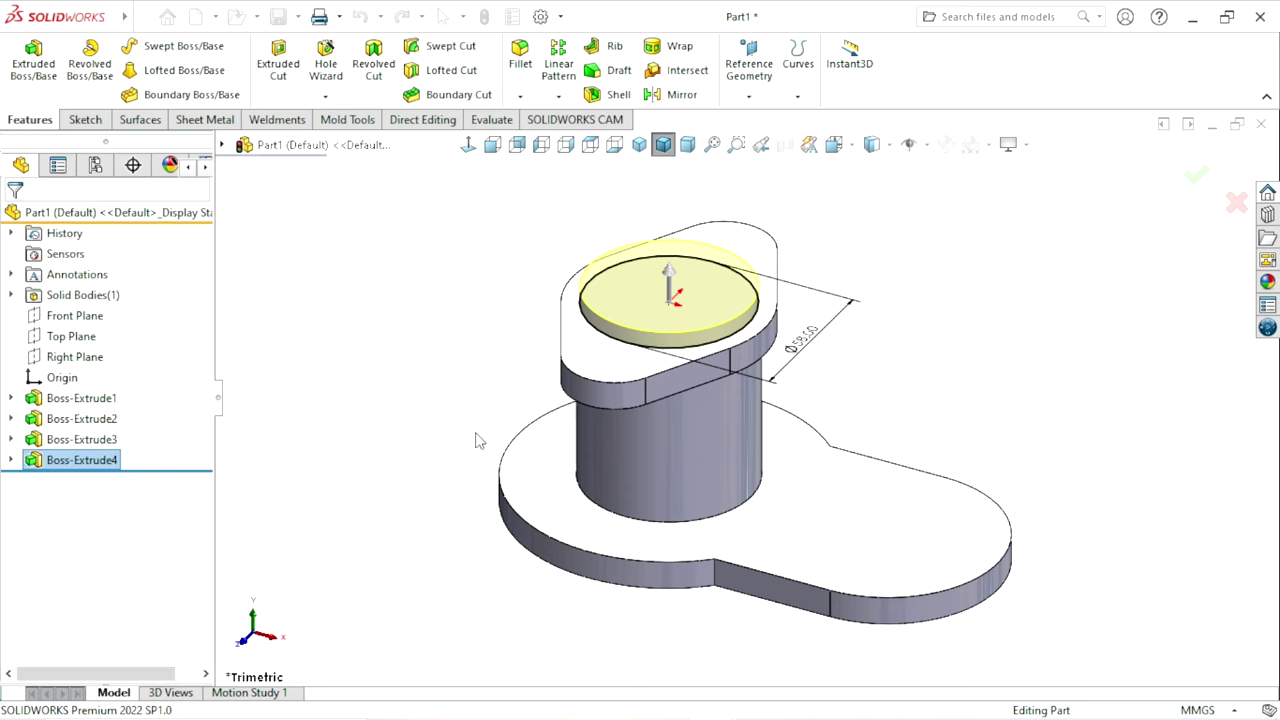
pyautogui.scroll(3, 799, 416)
pyautogui.scroll(-2, 799, 416)
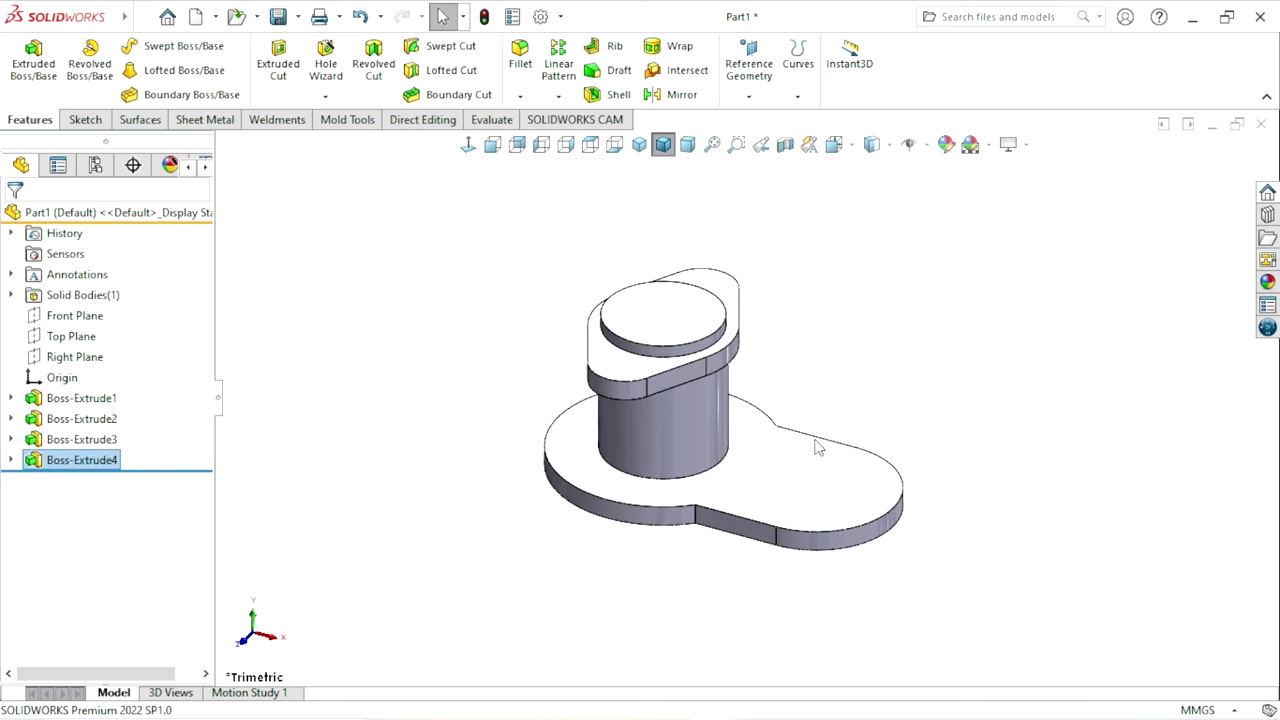
# - Sketch a Ø40 circle centred on the origin on the boss's top face
pyautogui.scroll(2, 817, 447)
pyautogui.scroll(-2, 850, 425)
pyautogui.click(640, 325)
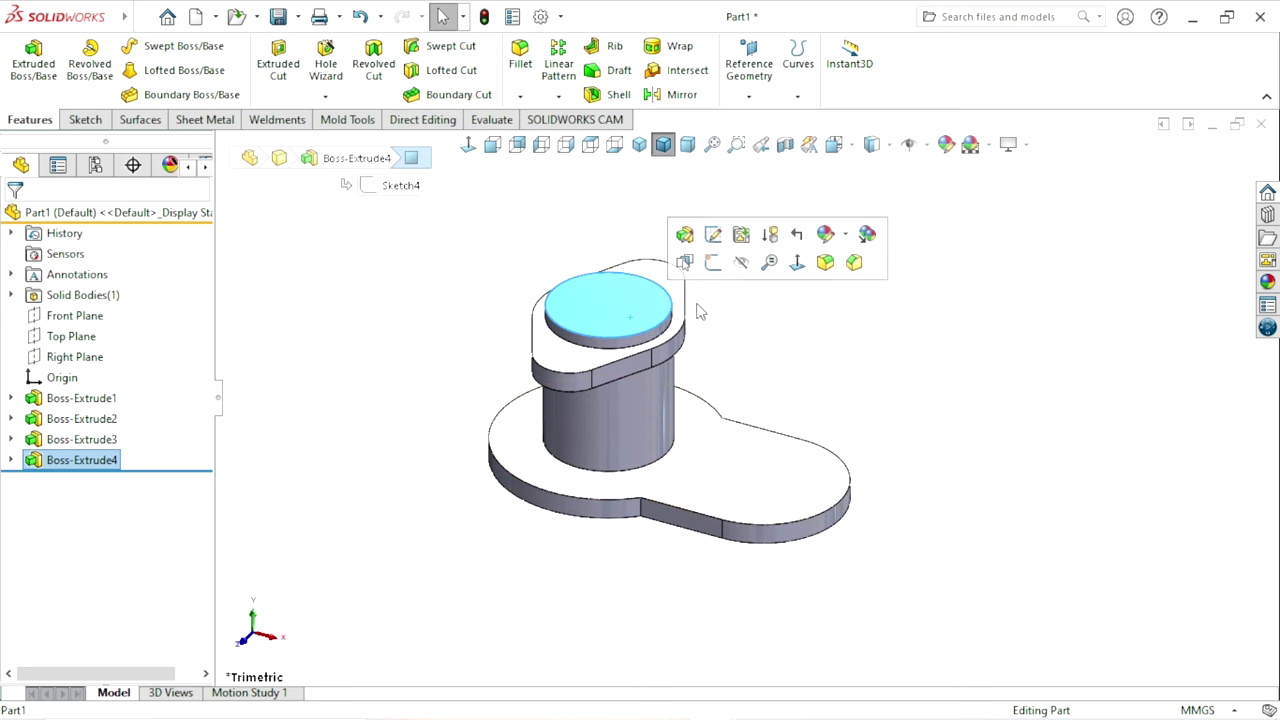
pyautogui.click(712, 262)
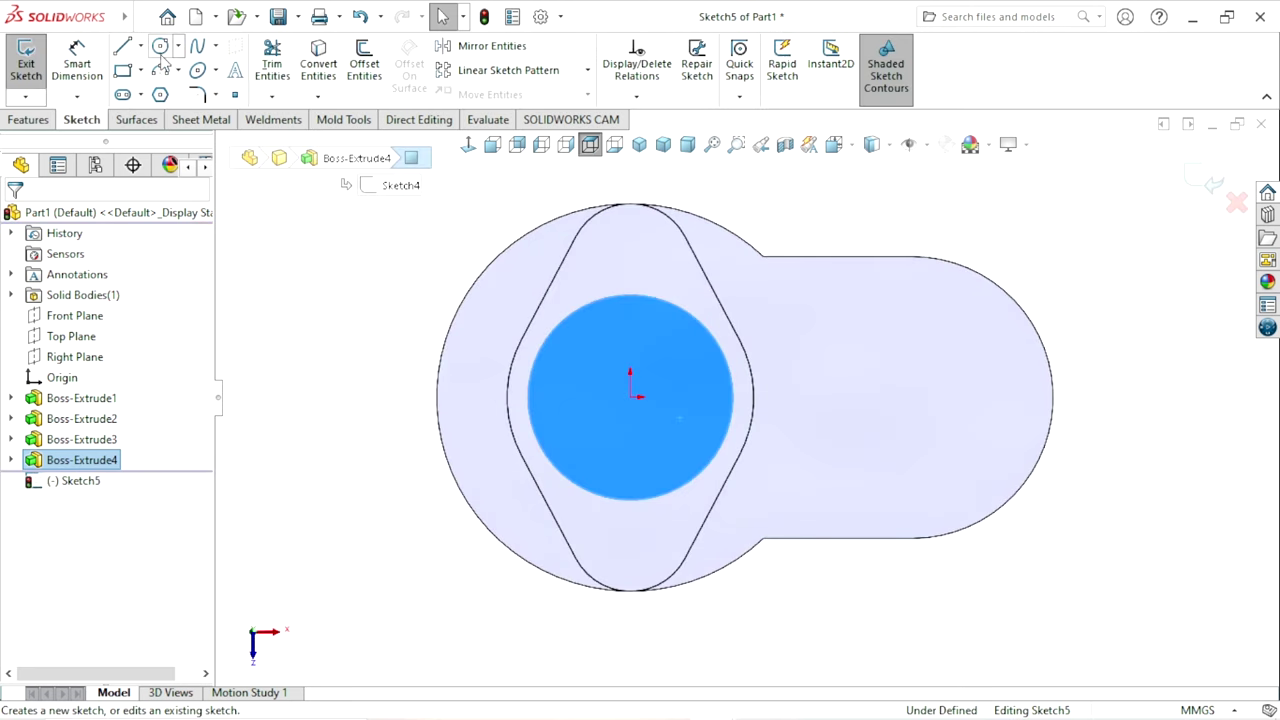
pyautogui.press('c')
pyautogui.click(630, 397)
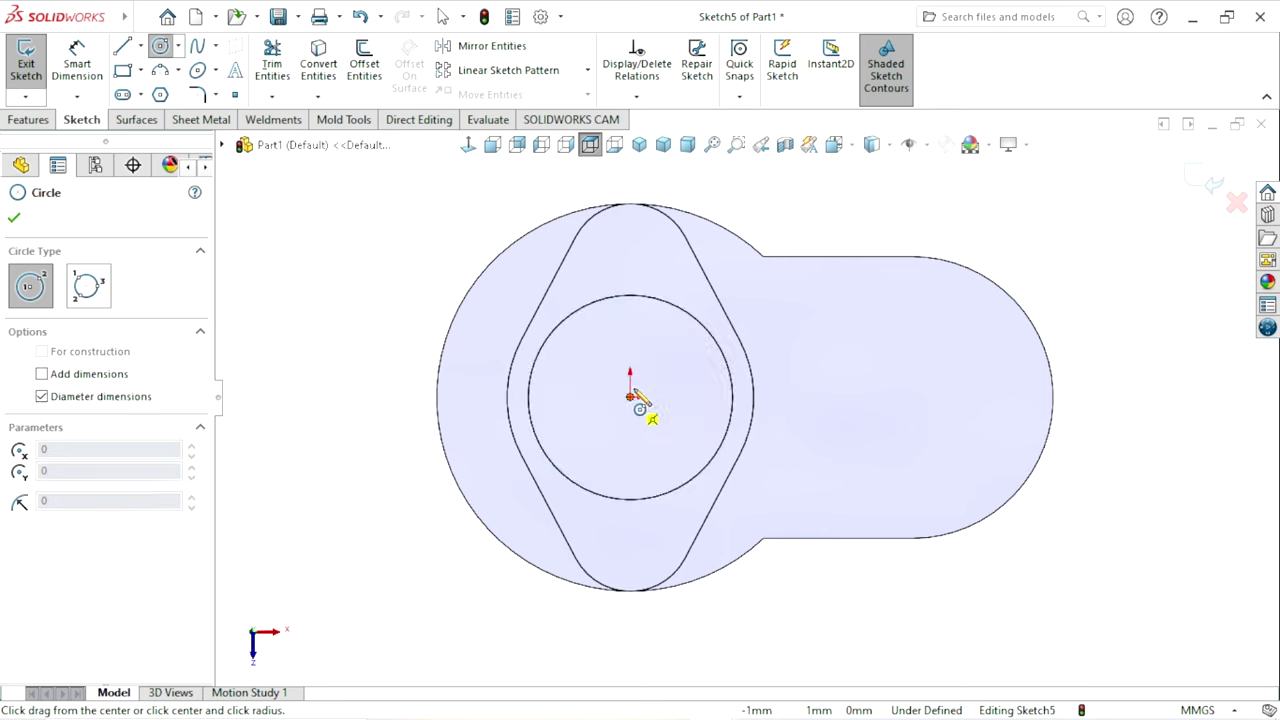
pyautogui.click(690, 364)
pyautogui.click(70, 62)
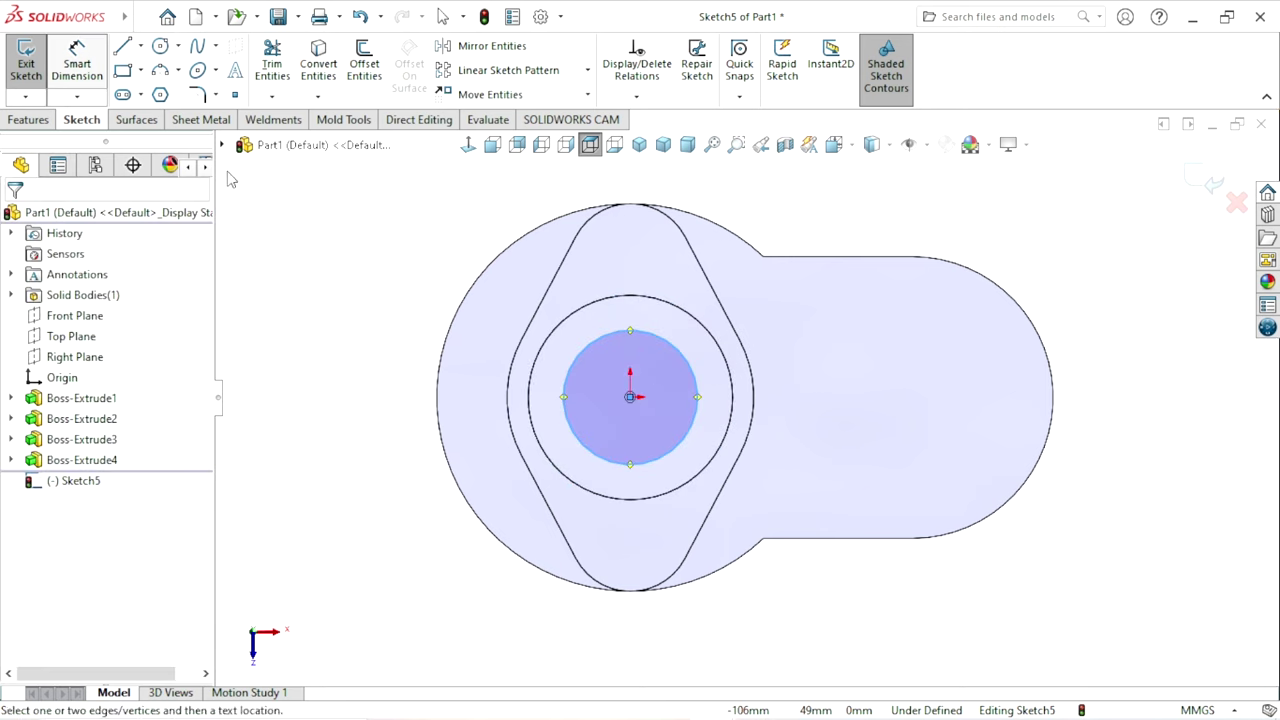
pyautogui.click(702, 410)
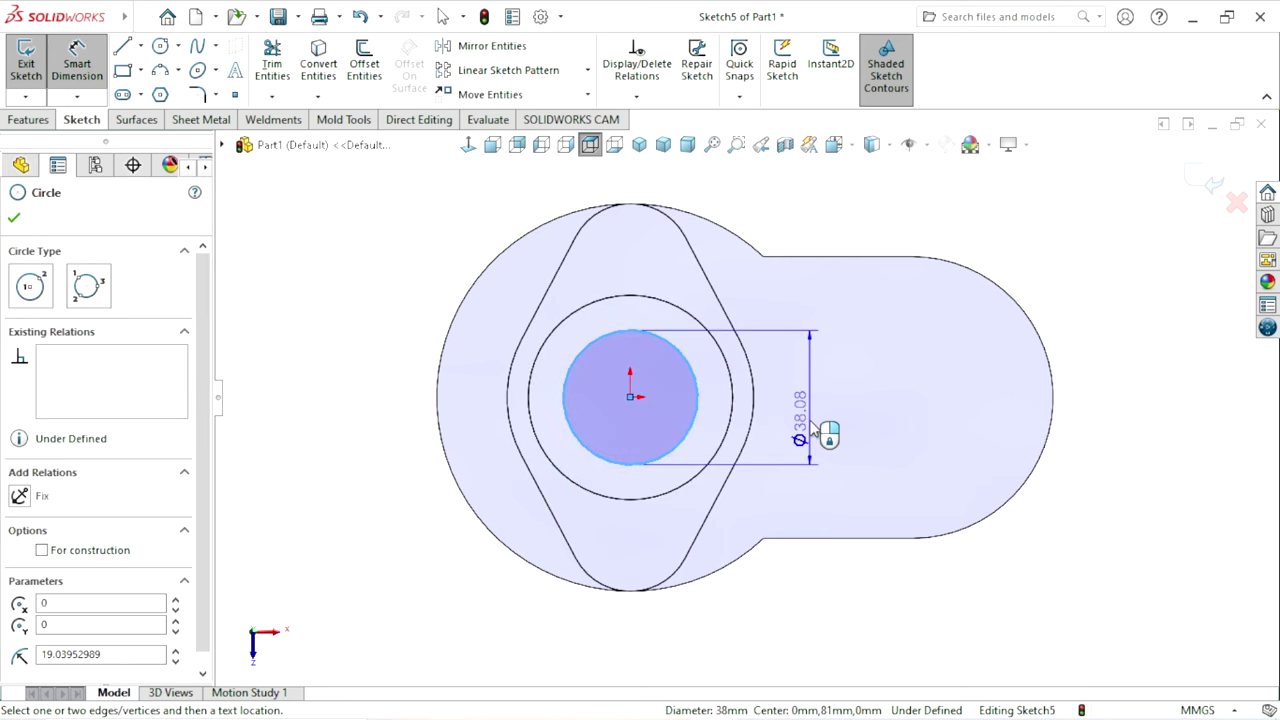
pyautogui.click(812, 424)
pyautogui.write('40')
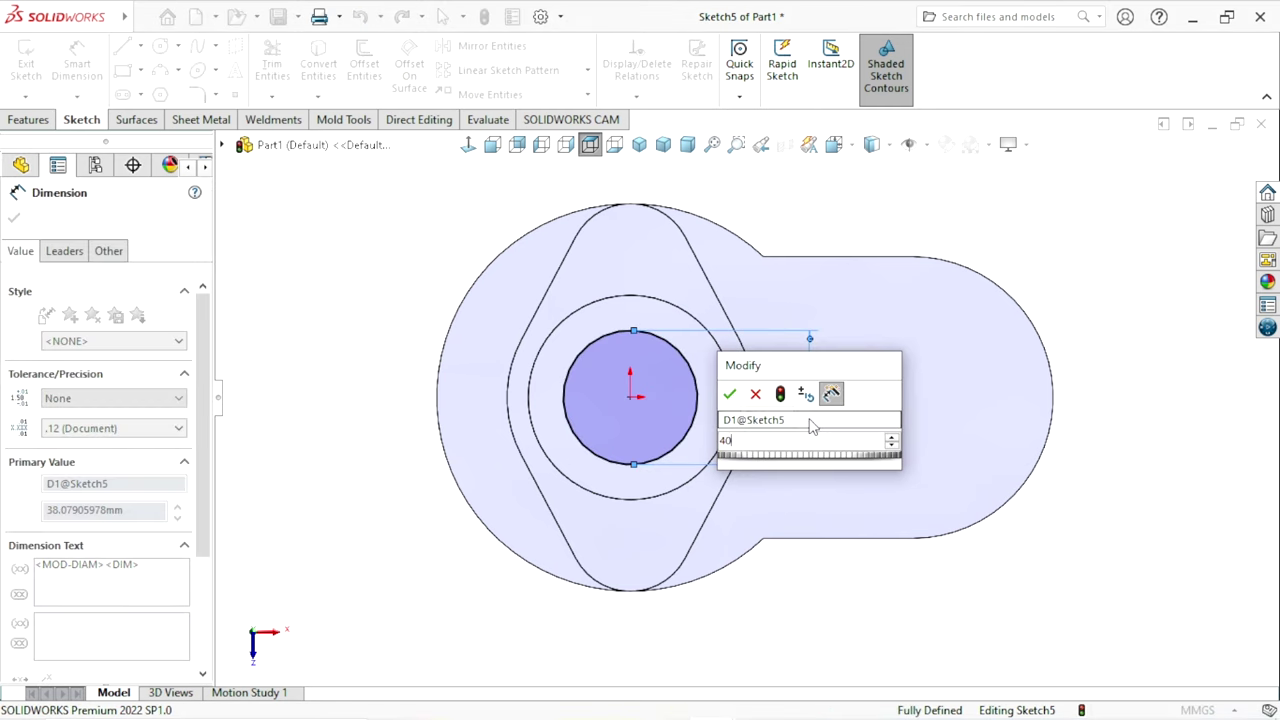
pyautogui.press('Return')
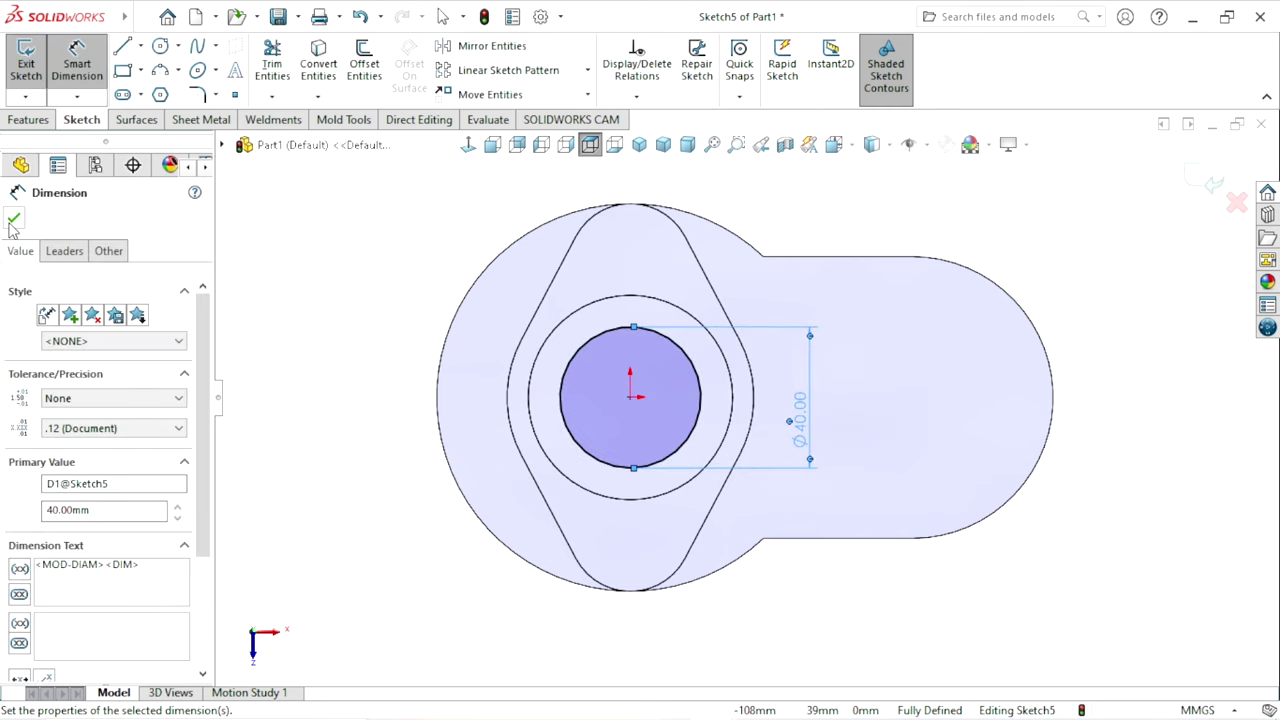
pyautogui.click(14, 217)
# - Cut the Ø40 circle Through All and view the bore from underneath
pyautogui.click(28, 120)
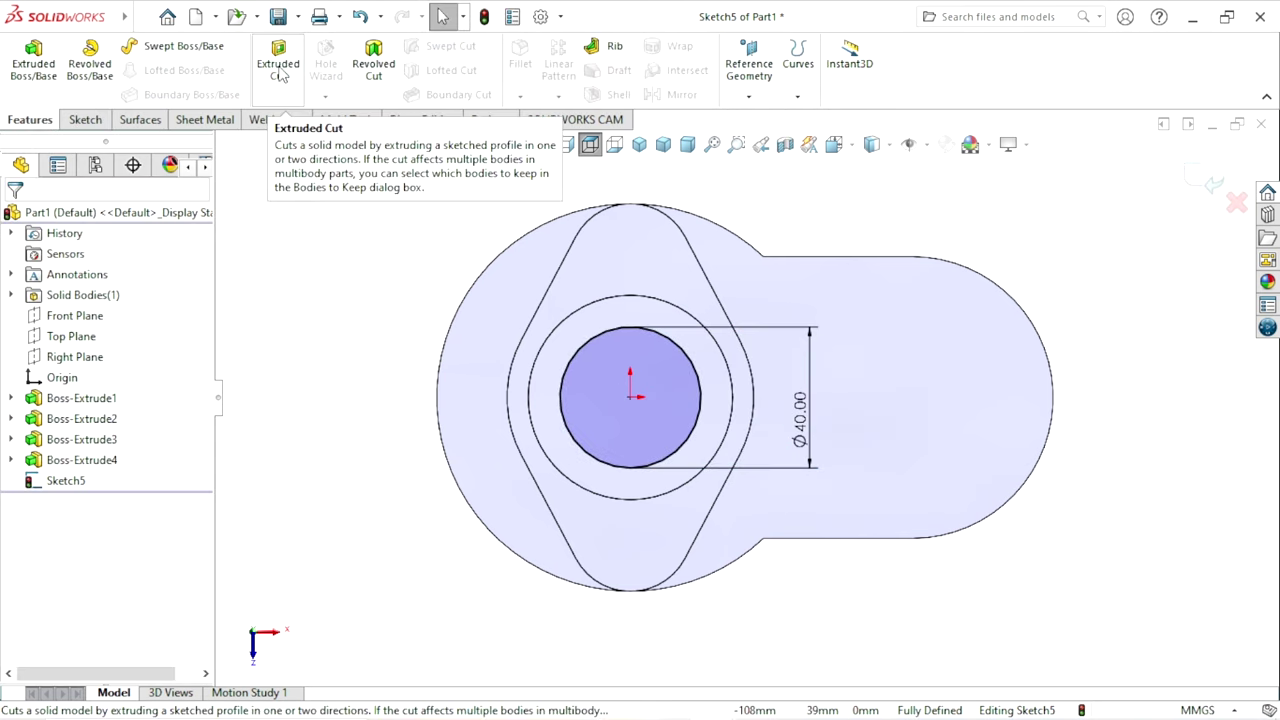
pyautogui.click(118, 341)
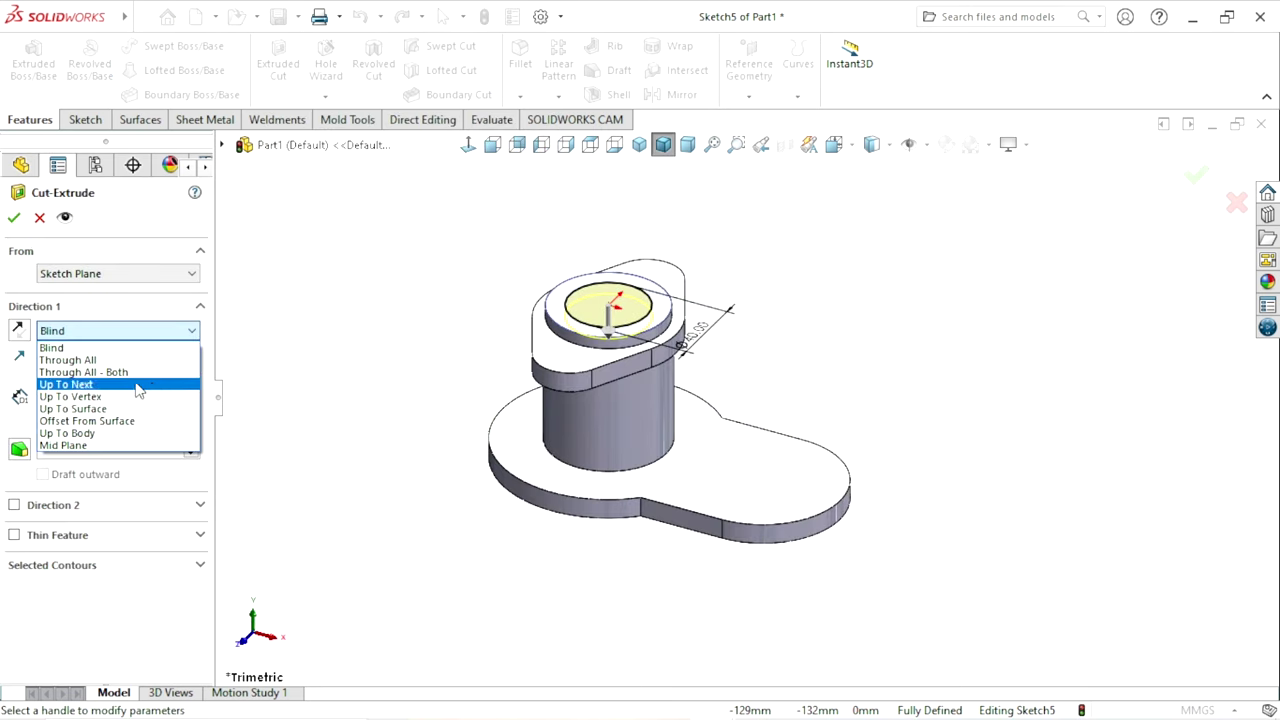
pyautogui.click(118, 362)
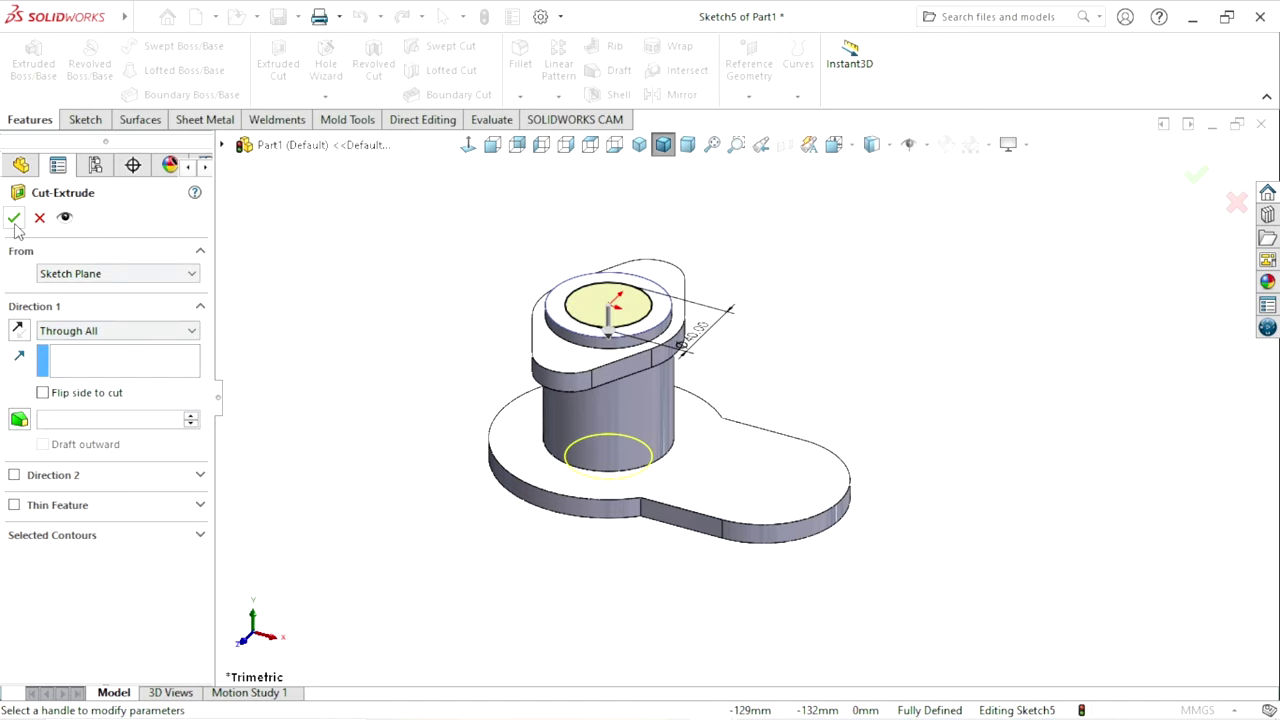
pyautogui.click(14, 219)
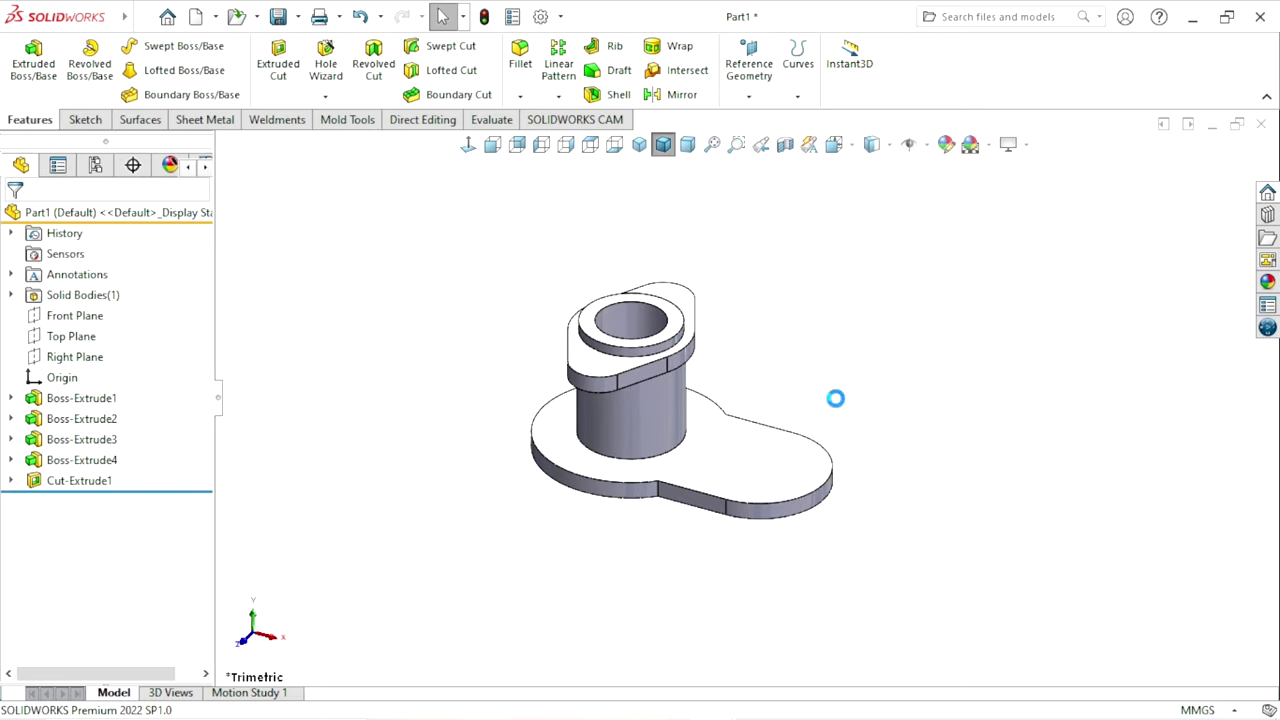
pyautogui.moveTo(837, 397)
pyautogui.mouseDown(button='middle')
pyautogui.moveTo(771, 420)
pyautogui.moveTo(714, 617)
pyautogui.moveTo(771, 180)
pyautogui.moveTo(766, 431)
pyautogui.mouseUp(button='middle')
# - Start a new sketch on the diamond flange's top face
pyautogui.scroll(2, 674, 491)
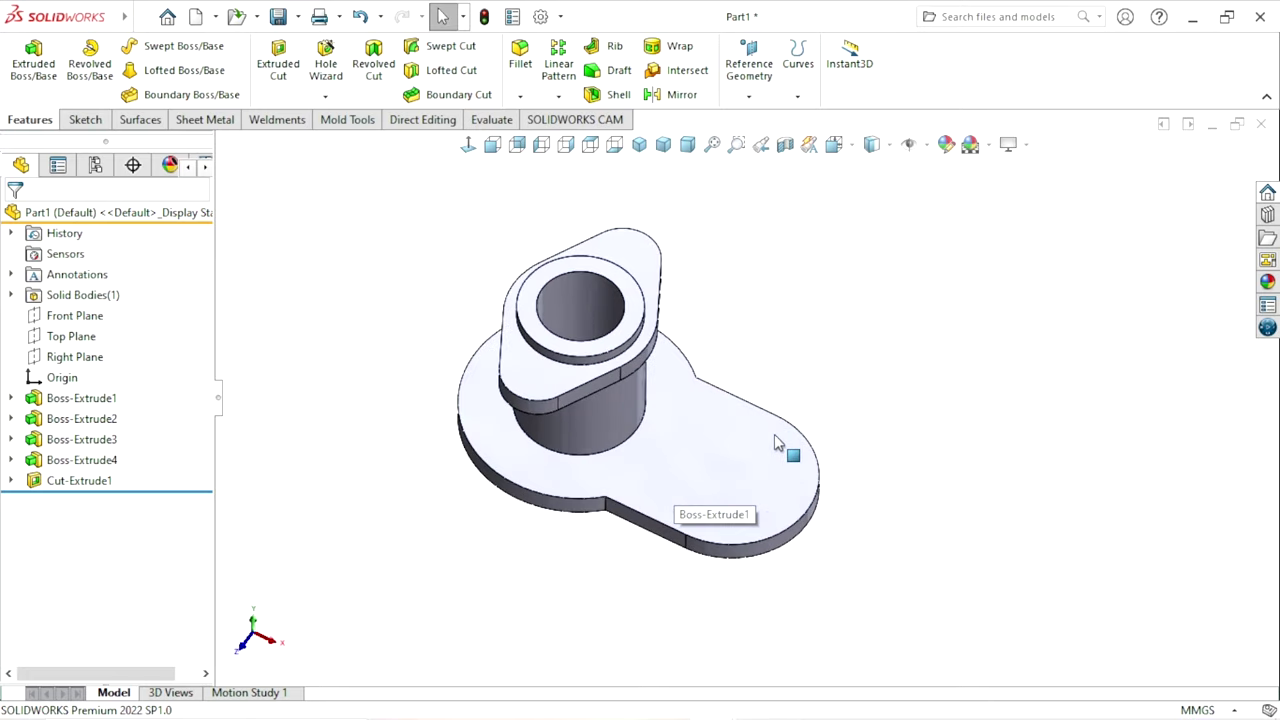
pyautogui.scroll(1, 886, 477)
pyautogui.scroll(1, 836, 468)
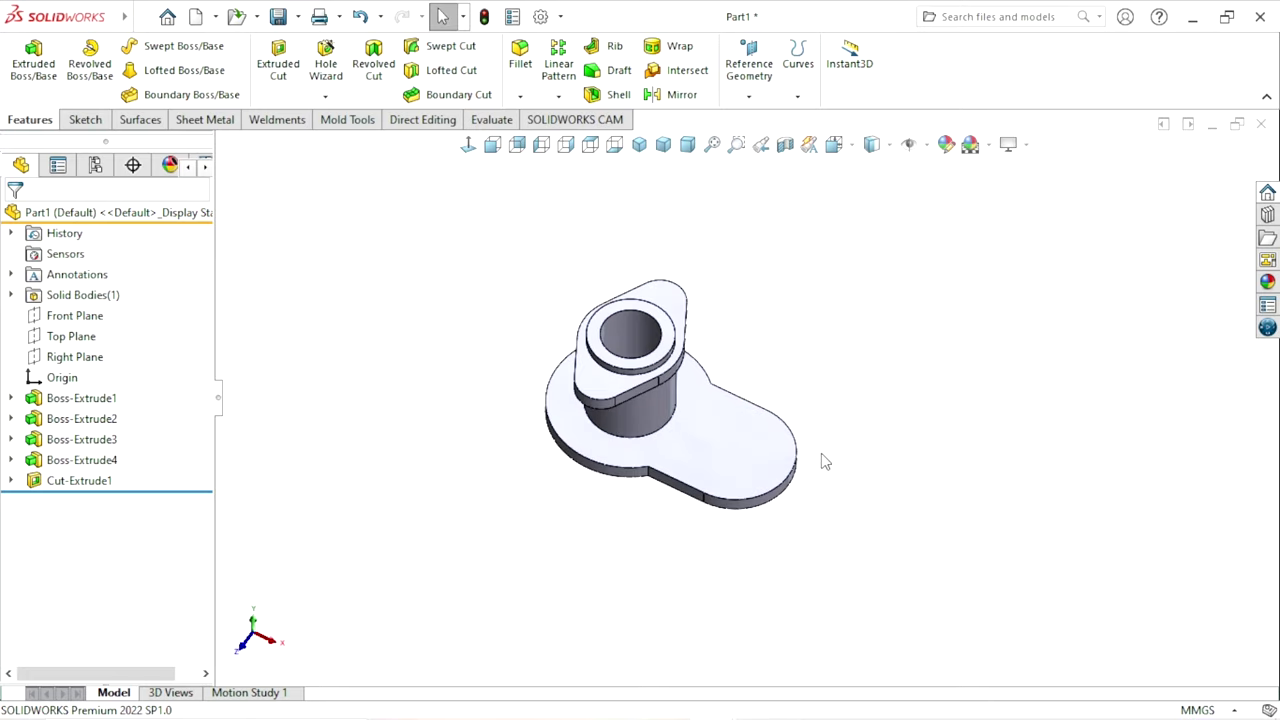
pyautogui.scroll(-1, 820, 460)
pyautogui.scroll(-2, 834, 435)
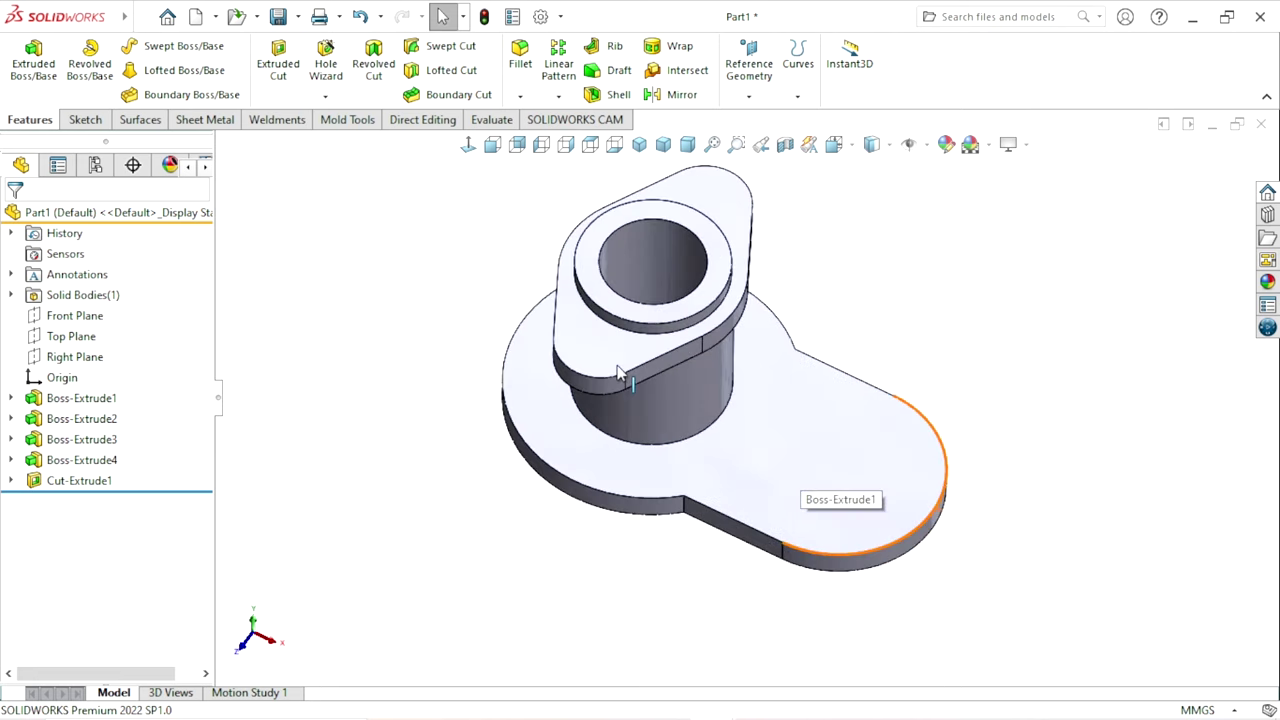
pyautogui.click(590, 368)
pyautogui.click(1026, 426)
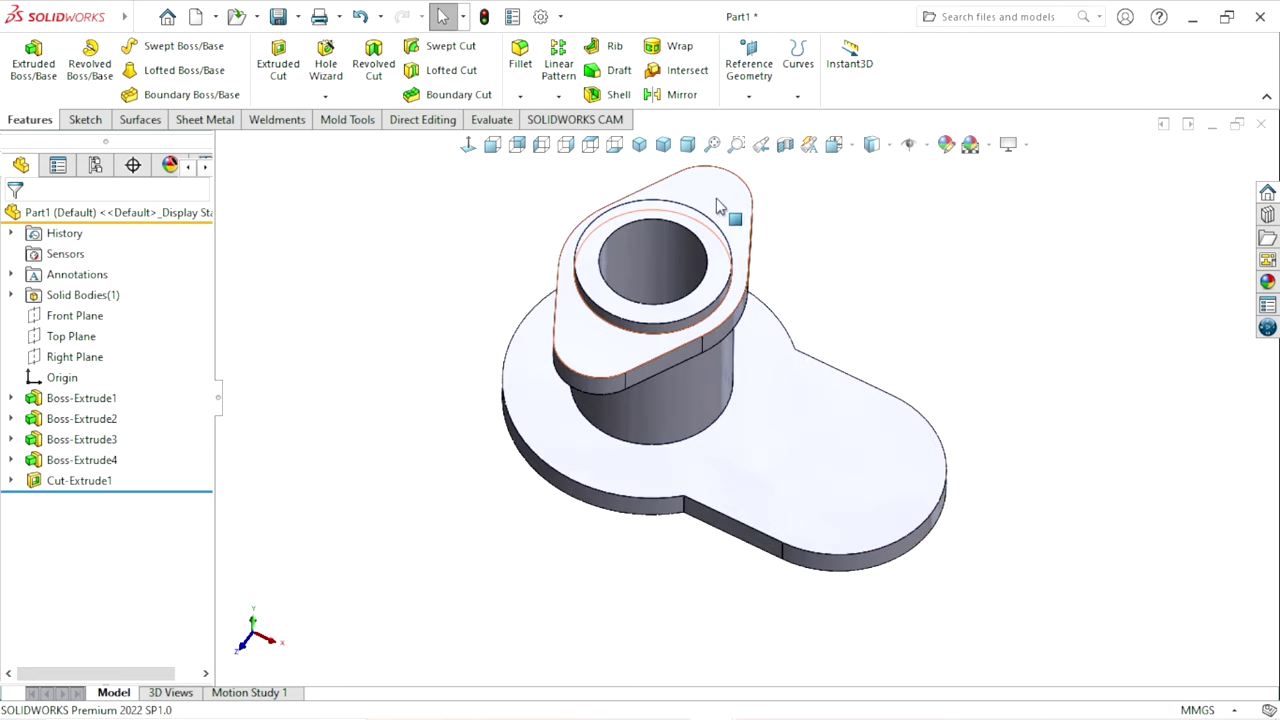
pyautogui.click(697, 205)
pyautogui.click(773, 143)
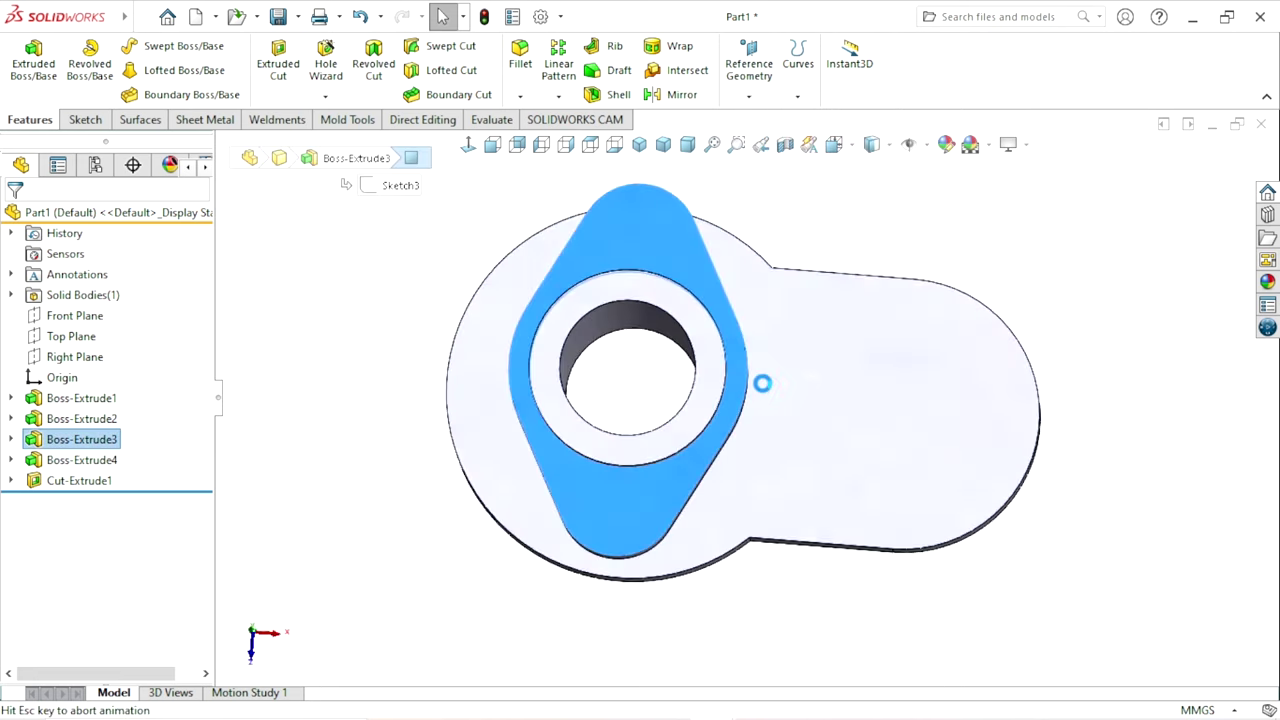
# - Draw a vertical straight slot near the flange's upper tip, above the bore
pyautogui.click(141, 94)
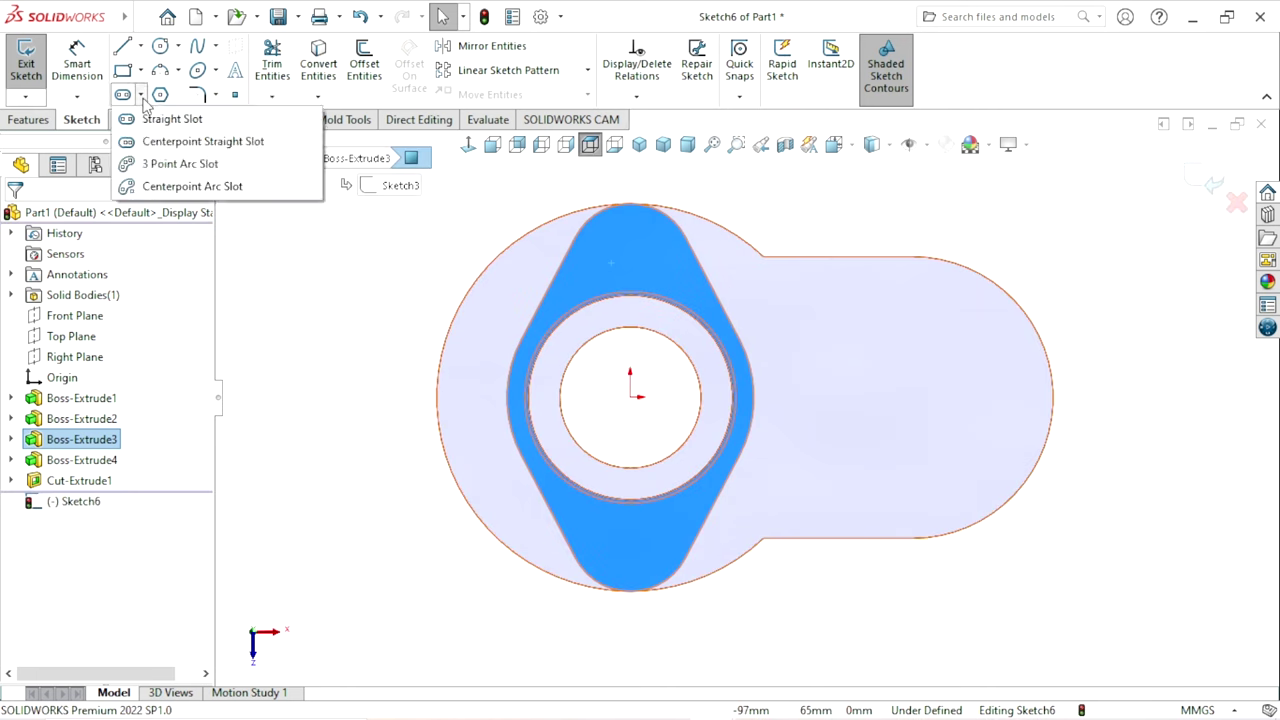
pyautogui.click(160, 119)
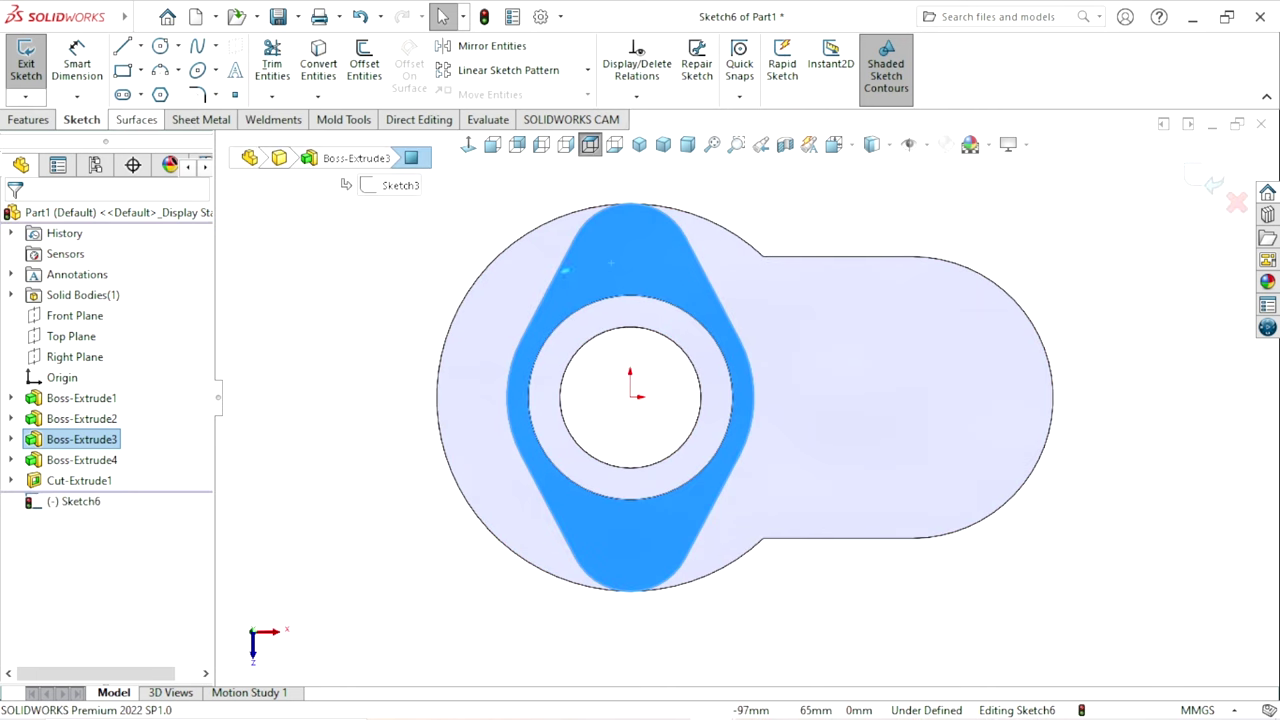
pyautogui.click(631, 232)
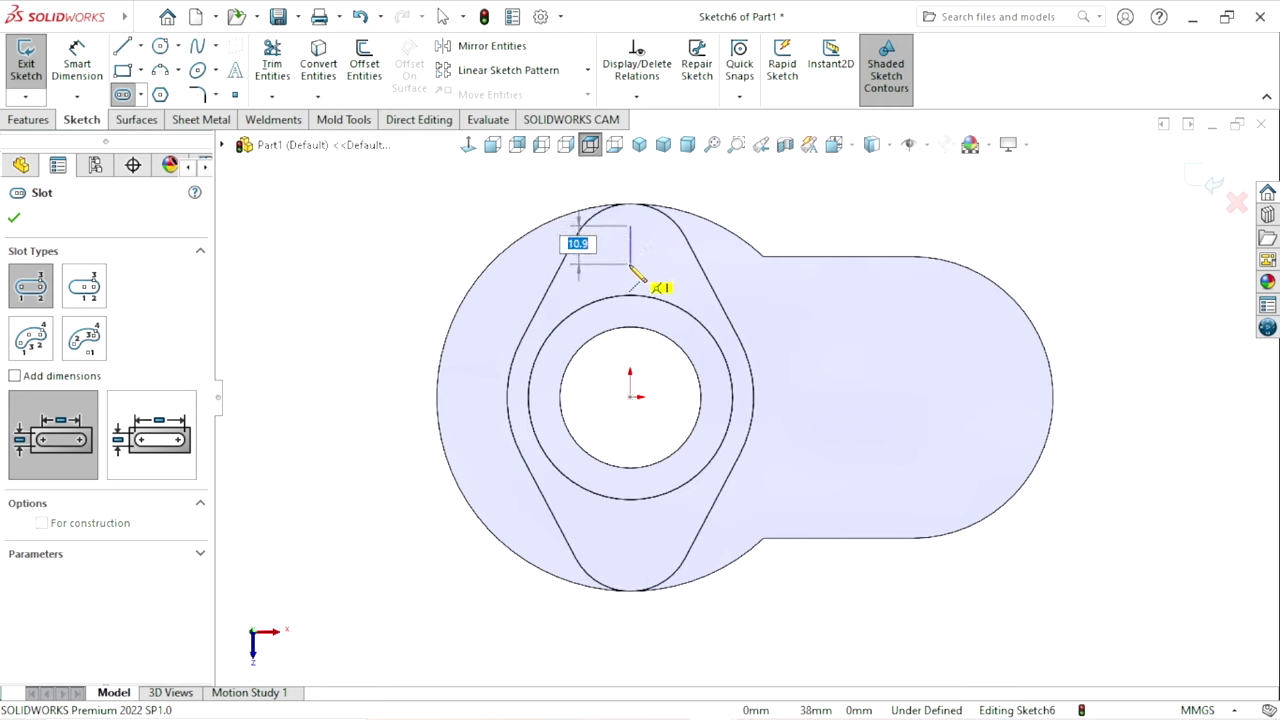
pyautogui.click(630, 281)
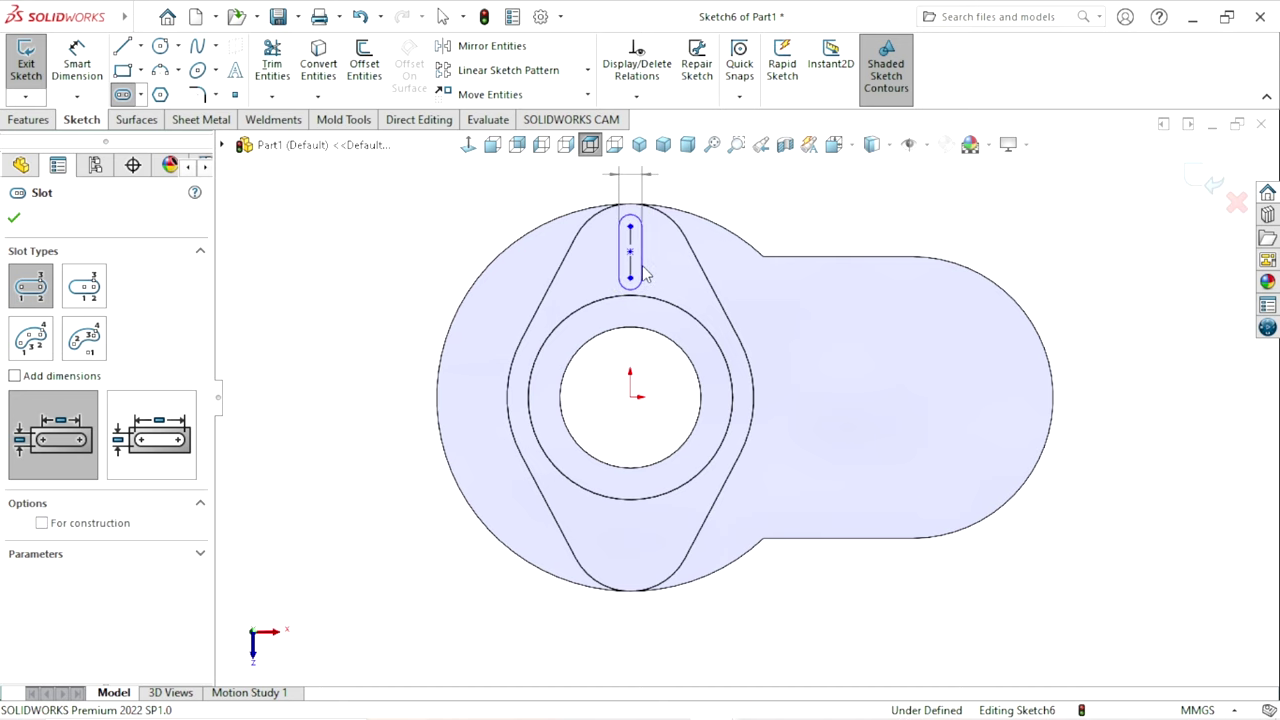
pyautogui.click(645, 275)
pyautogui.rightClick(480, 278)
pyautogui.click(445, 263)
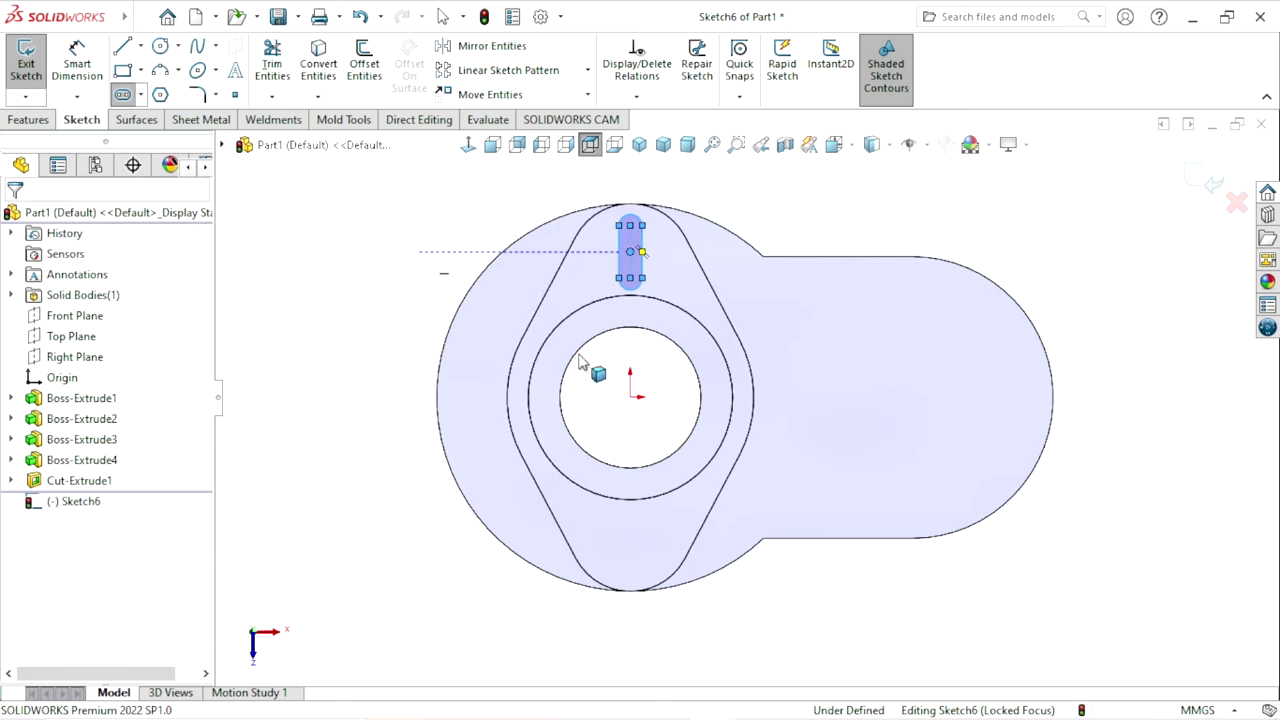
pyautogui.scroll(-2, 609, 352)
# - Draw a horizontal centerline from the origin to the flange's left edge
pyautogui.click(141, 47)
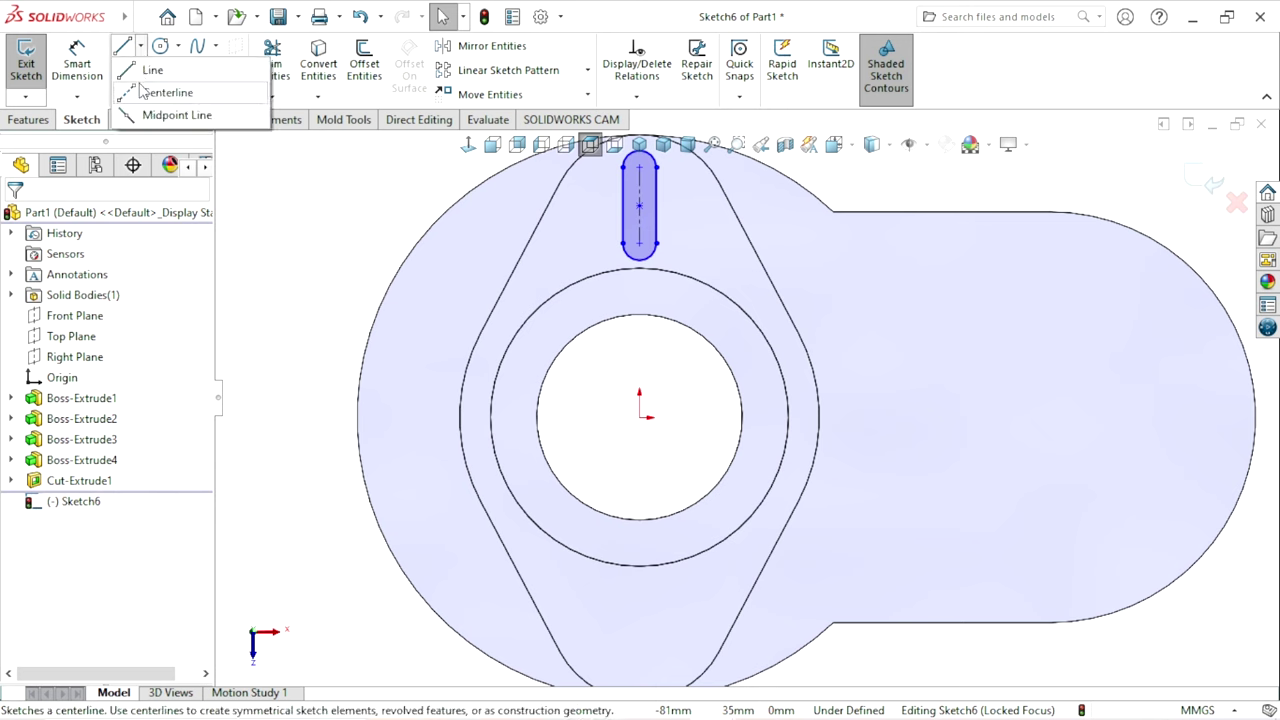
pyautogui.click(168, 89)
pyautogui.click(640, 417)
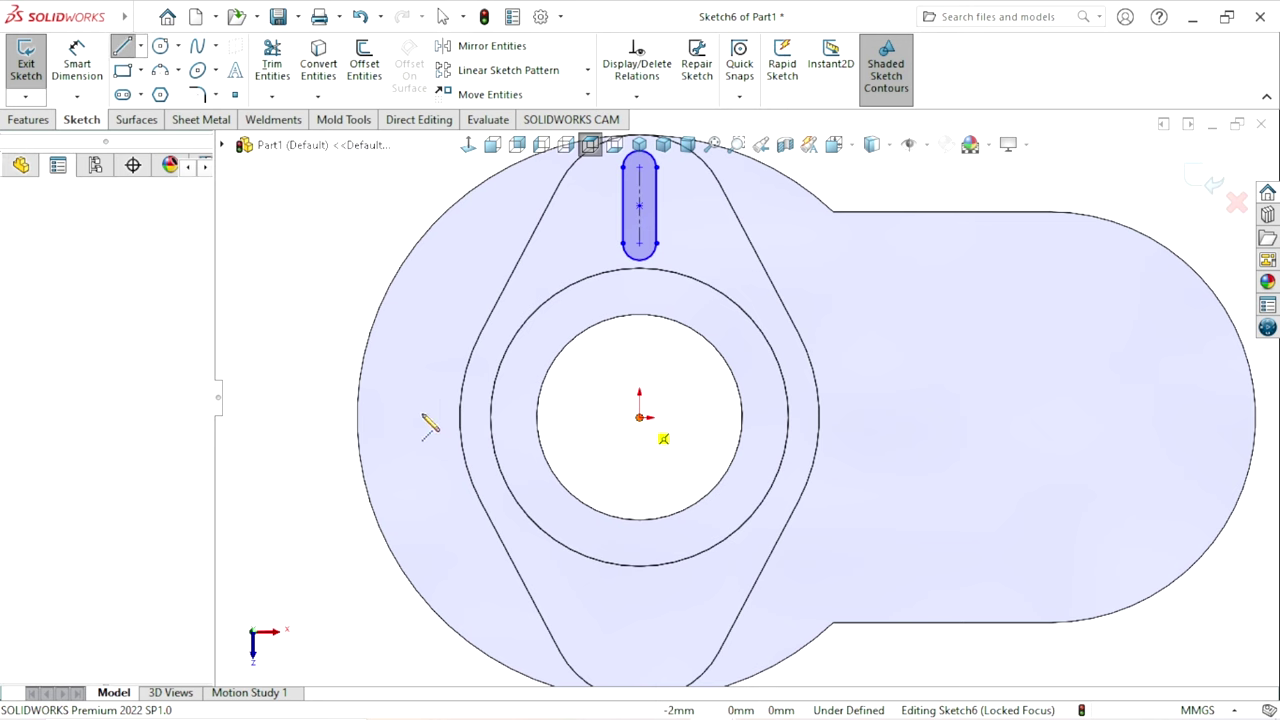
pyautogui.click(358, 417)
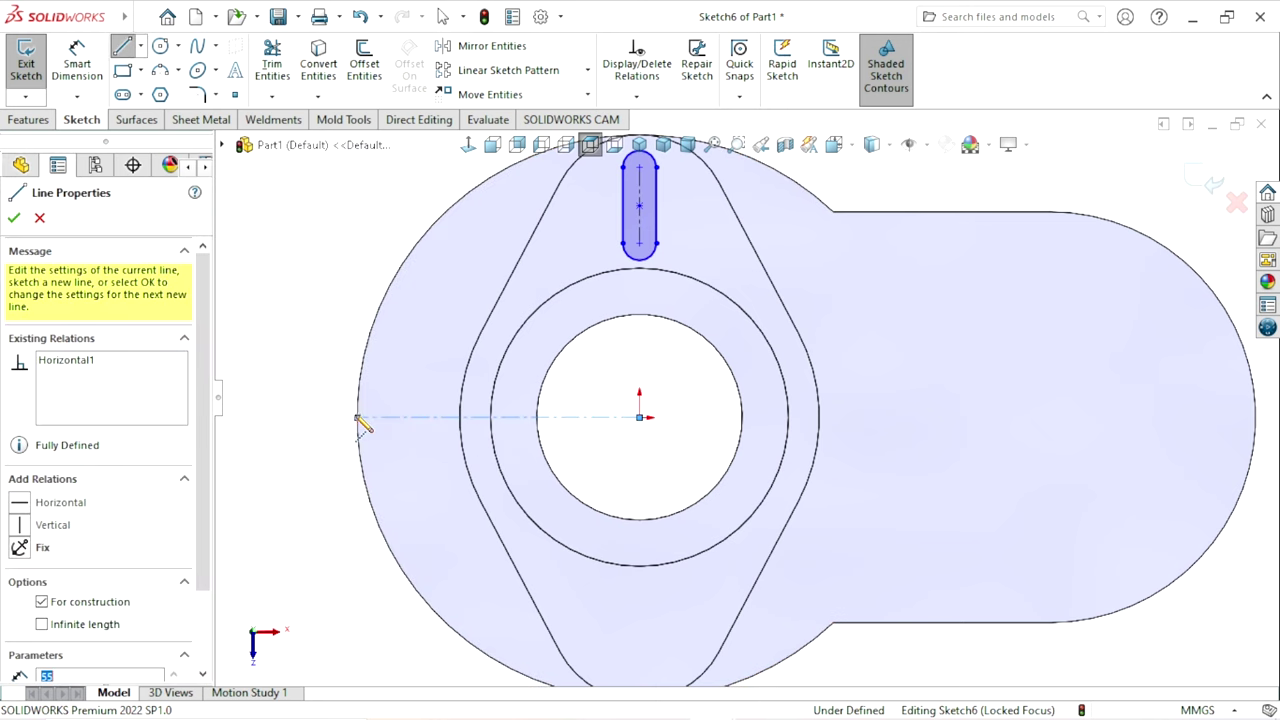
pyautogui.rightClick(329, 340)
pyautogui.click(380, 380)
pyautogui.press('Escape')
pyautogui.scroll(2, 760, 396)
pyautogui.scroll(-1, 770, 397)
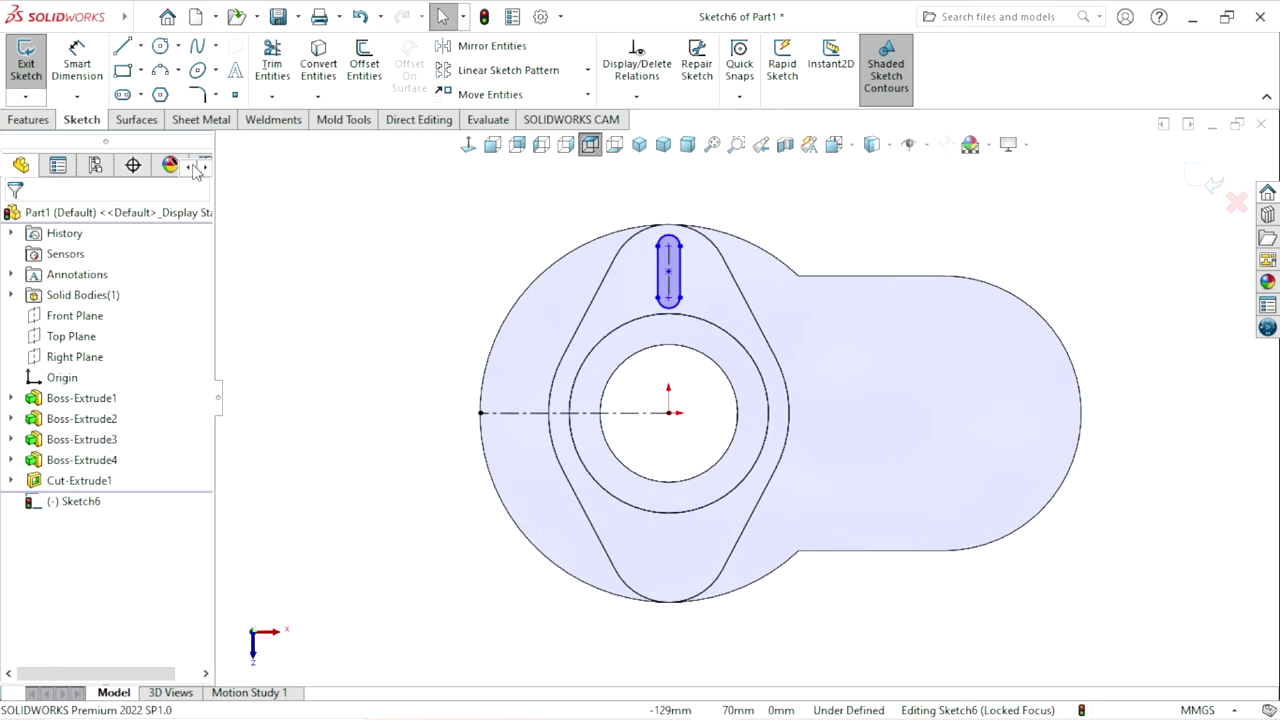
pyautogui.click(79, 76)
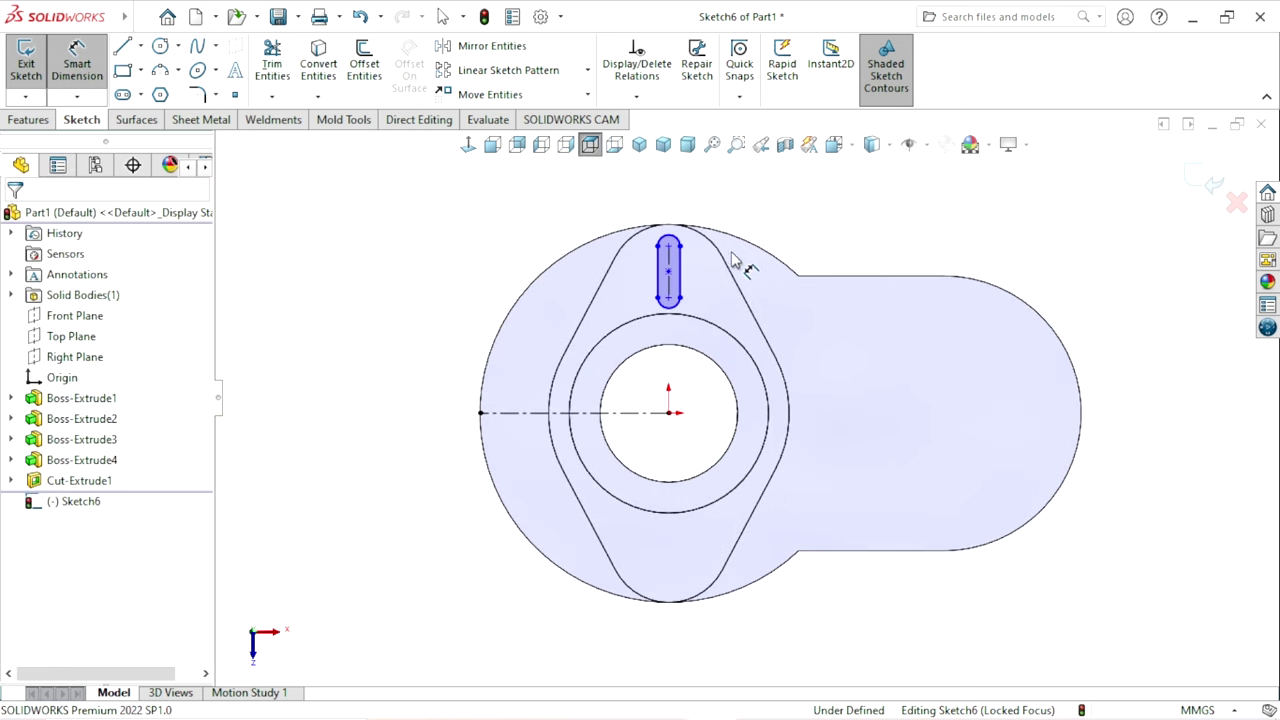
pyautogui.scroll(-2, 725, 258)
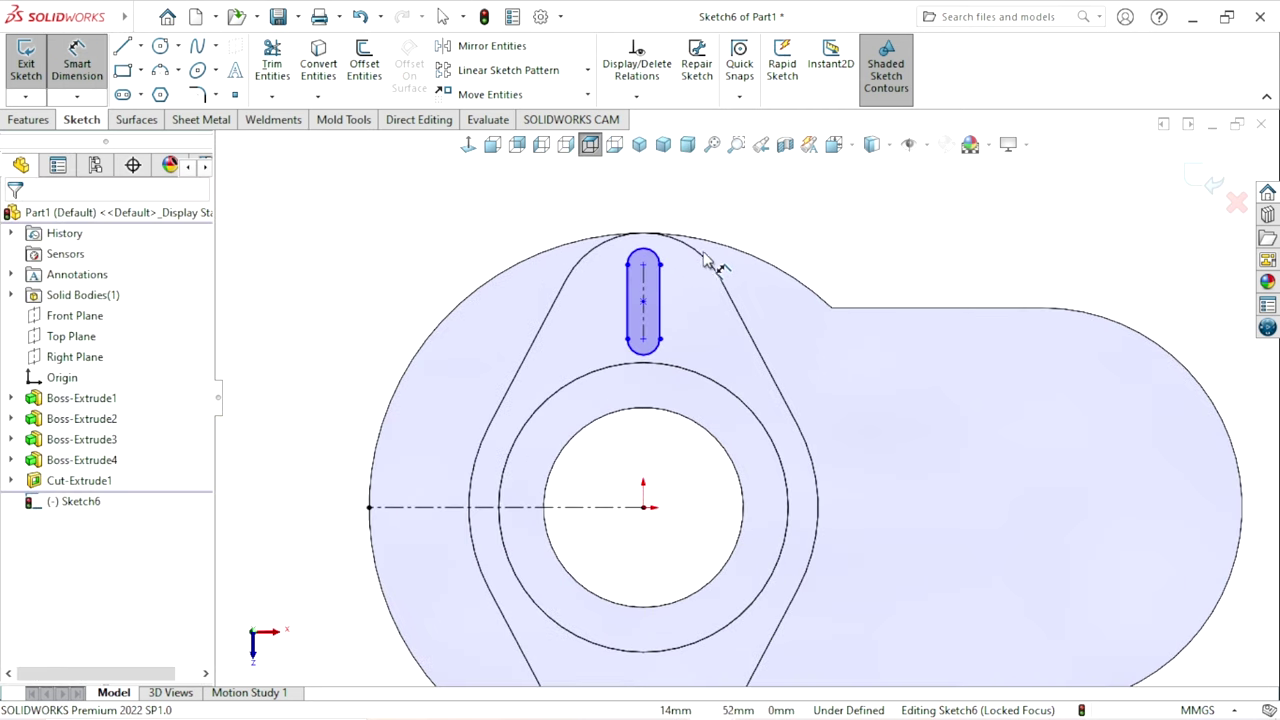
# - Dimension the slot 10 mm wide and 10 mm long
pyautogui.click(630, 303)
pyautogui.click(783, 220)
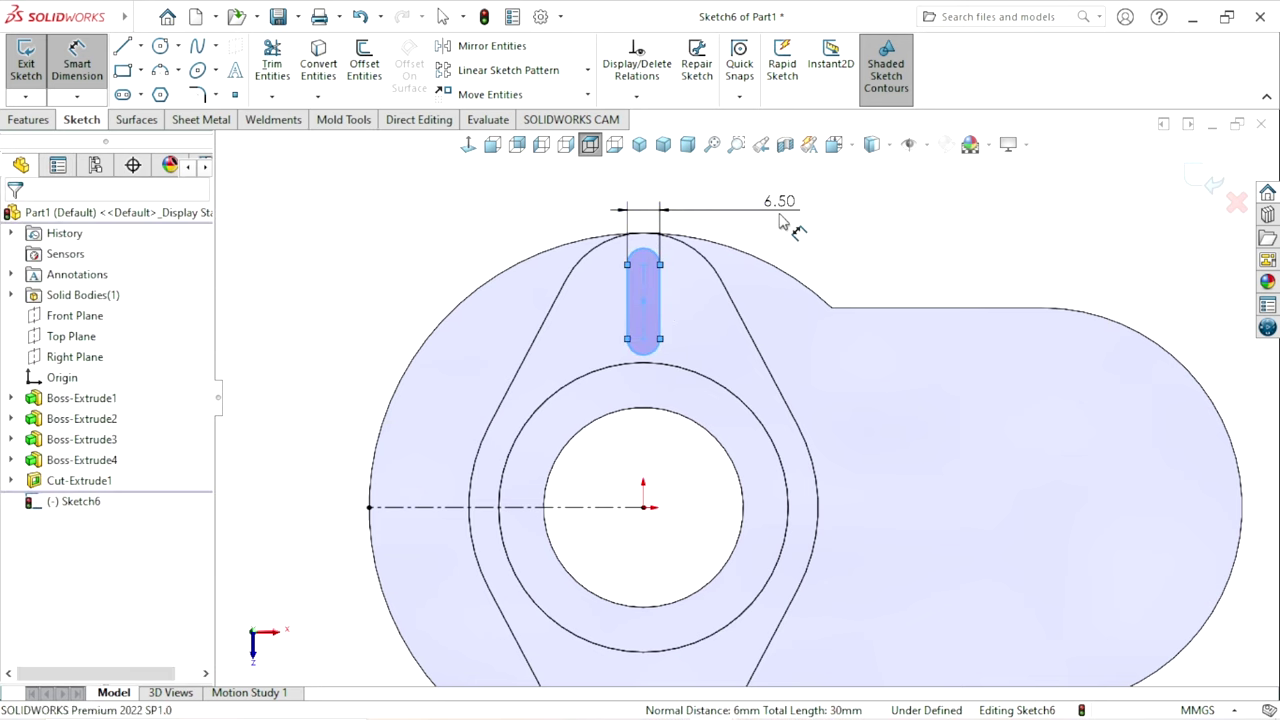
pyautogui.write('6')
pyautogui.press('Return')
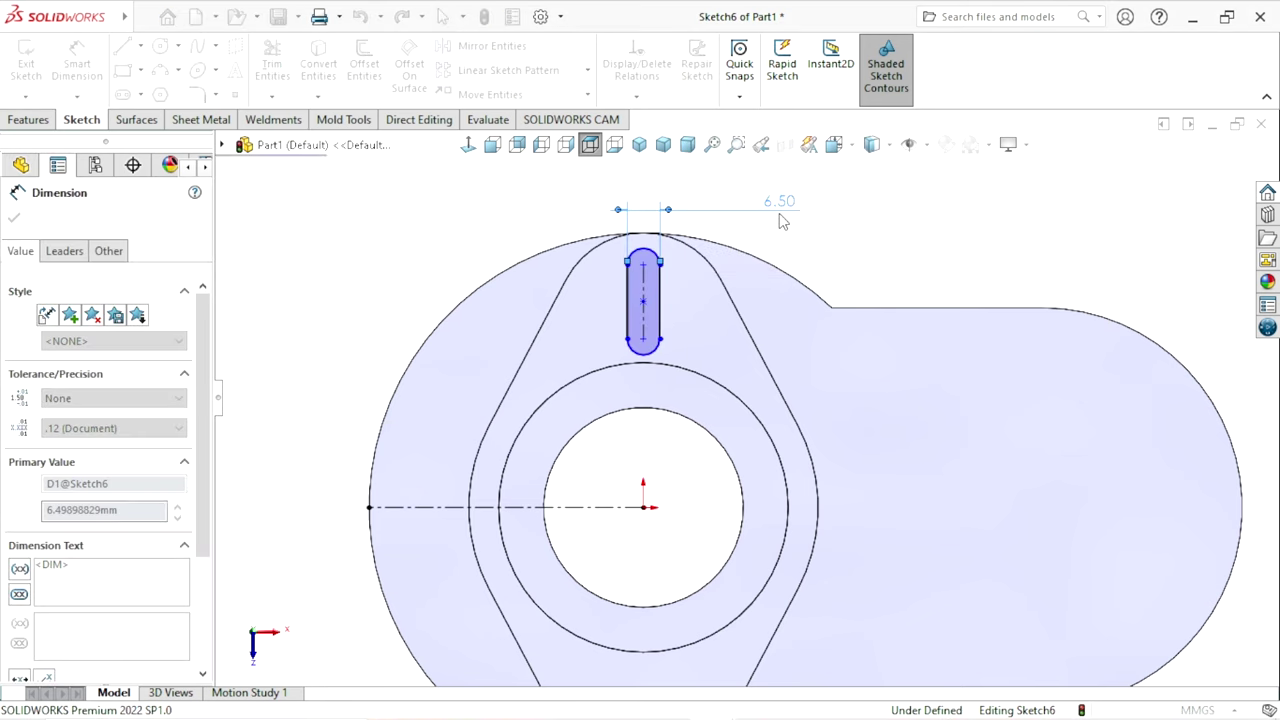
pyautogui.click(643, 290)
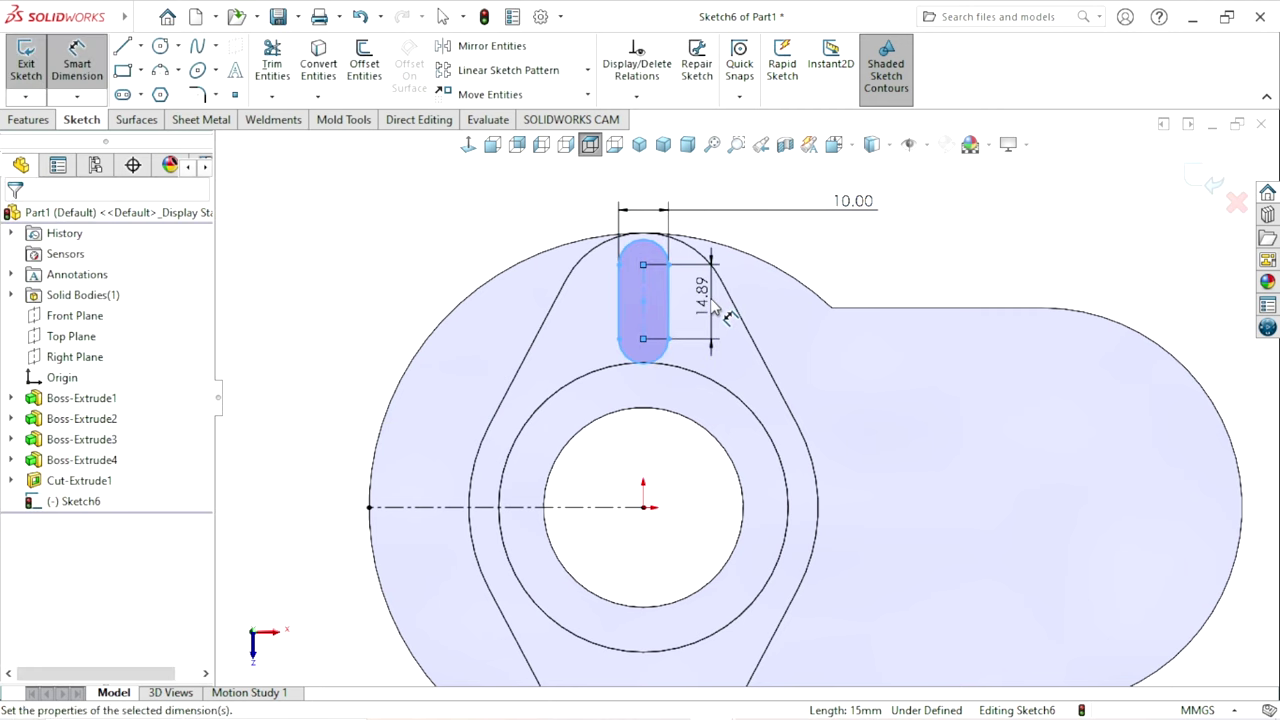
pyautogui.click(714, 308)
pyautogui.write('15')
pyautogui.press('Return')
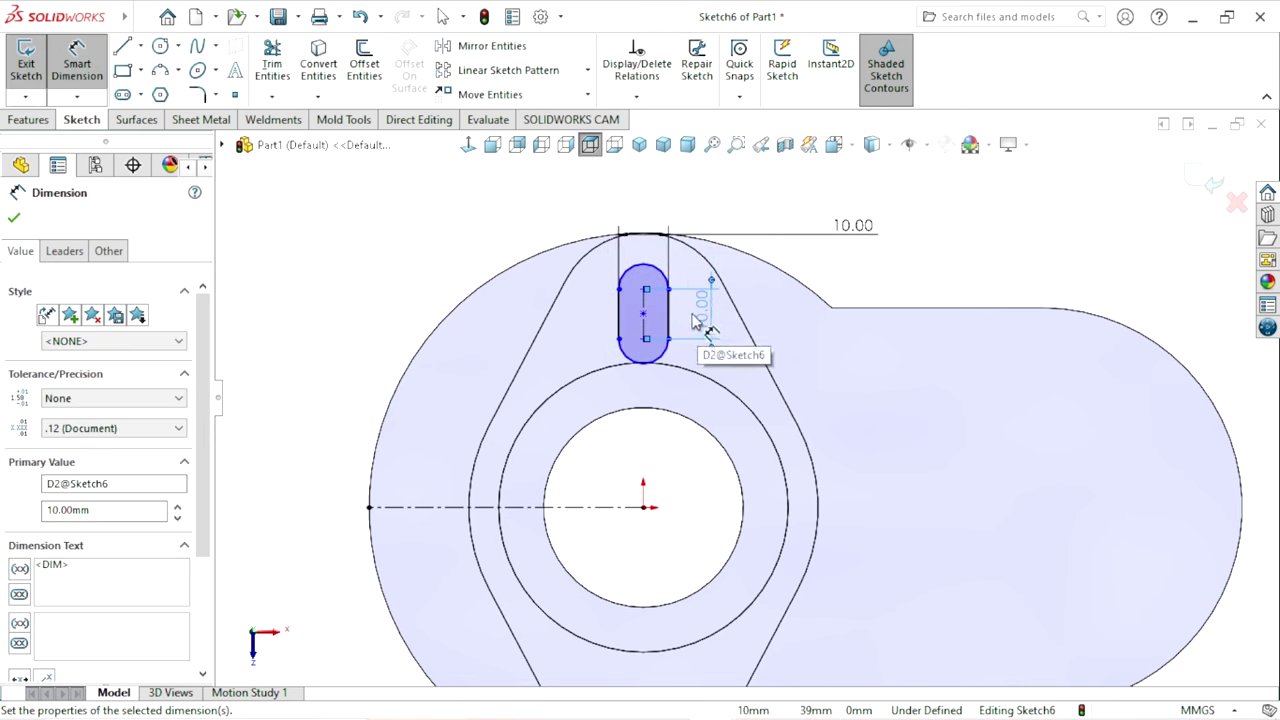
# - Place the slot centre 42 mm above the horizontal centerline and fit the view
pyautogui.click(613, 509)
pyautogui.click(644, 314)
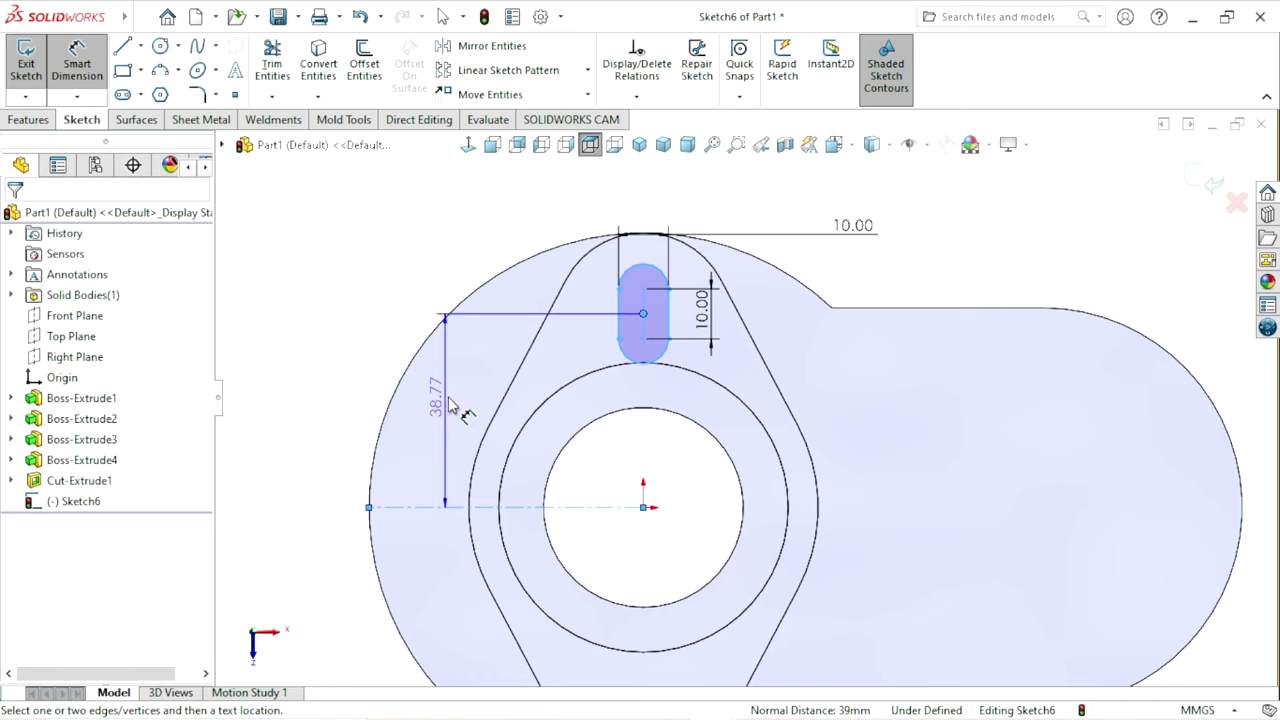
pyautogui.click(450, 405)
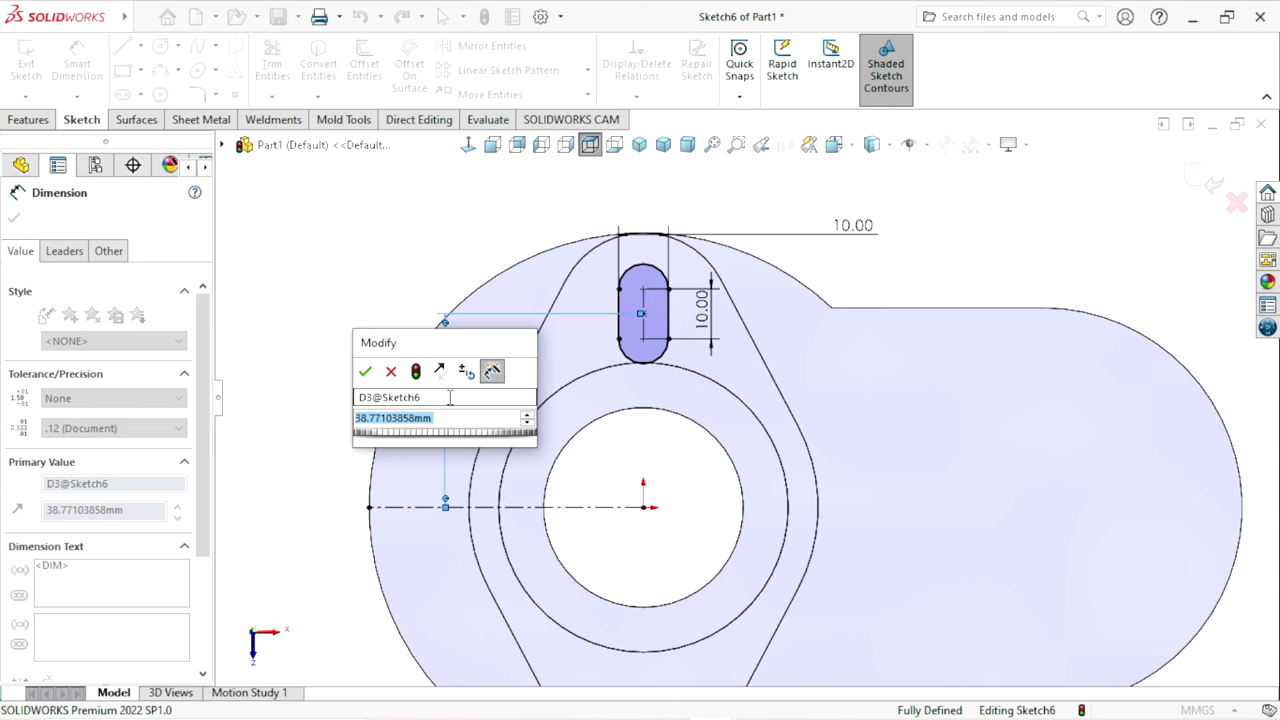
pyautogui.write('42')
pyautogui.press('Return')
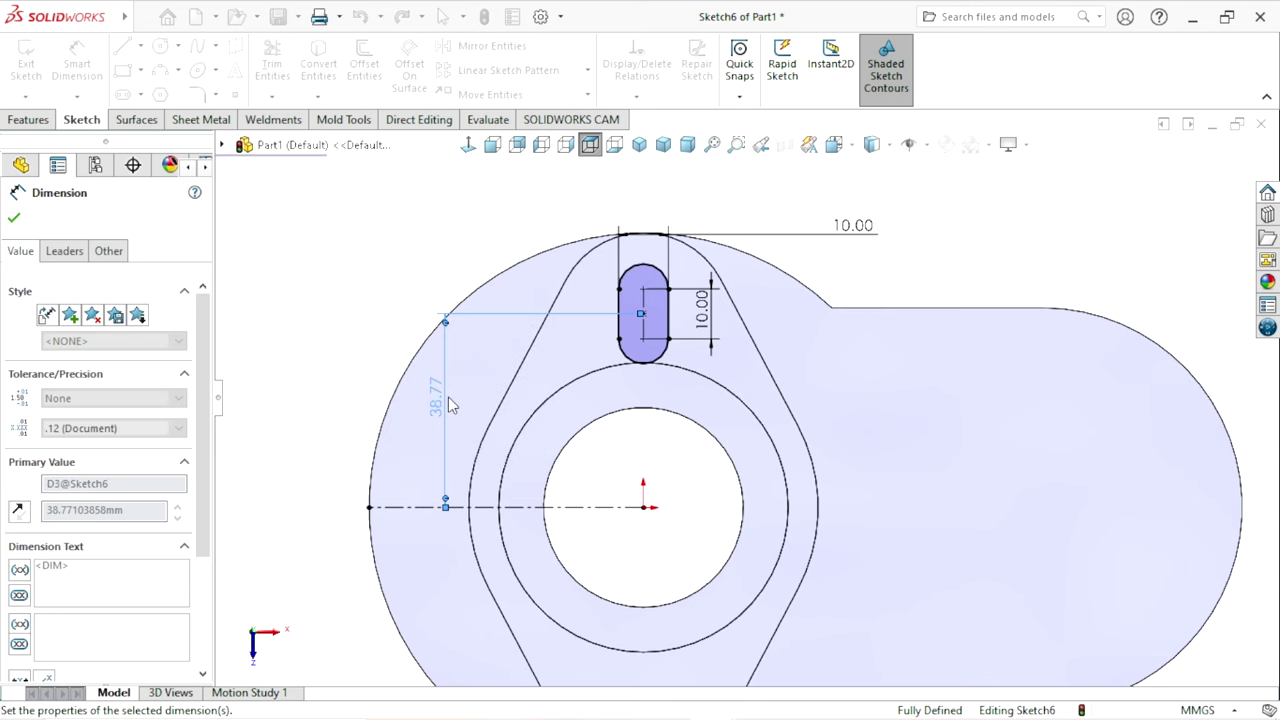
pyautogui.press('f')
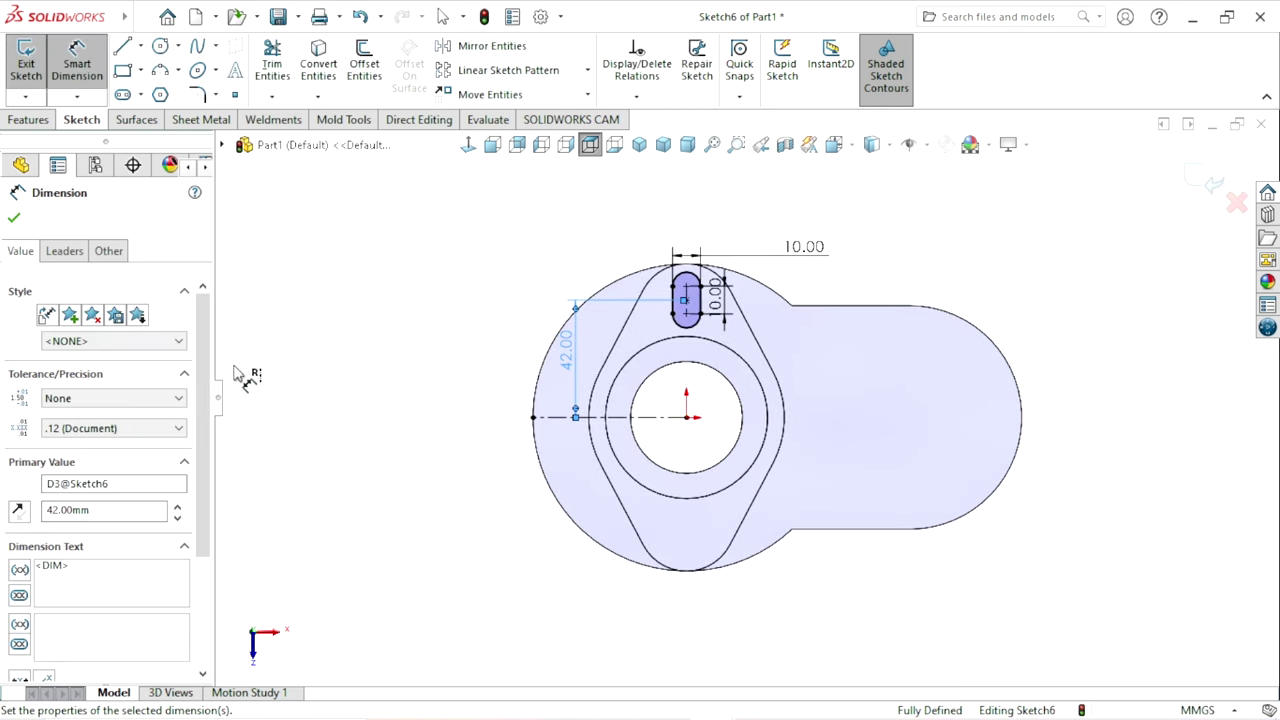
pyautogui.click(13, 220)
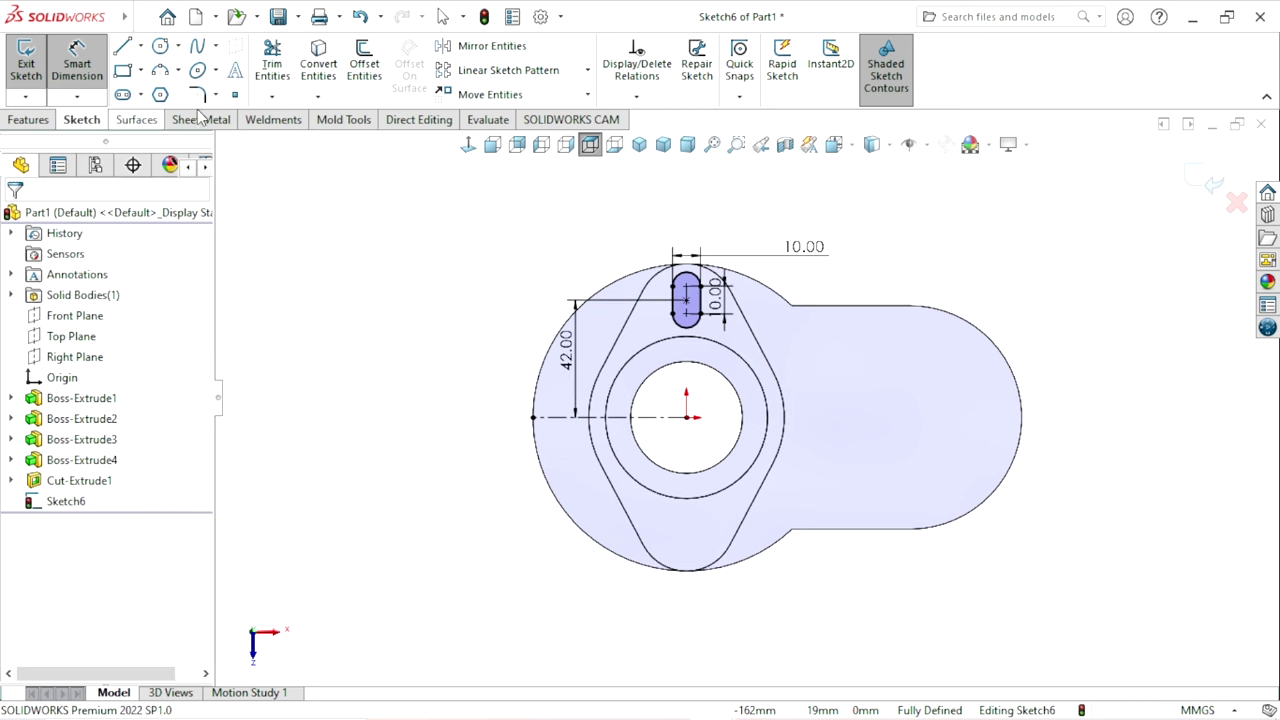
# - Mirror the slot about the horizontal centerline to create a matching slot below the bore
pyautogui.click(485, 46)
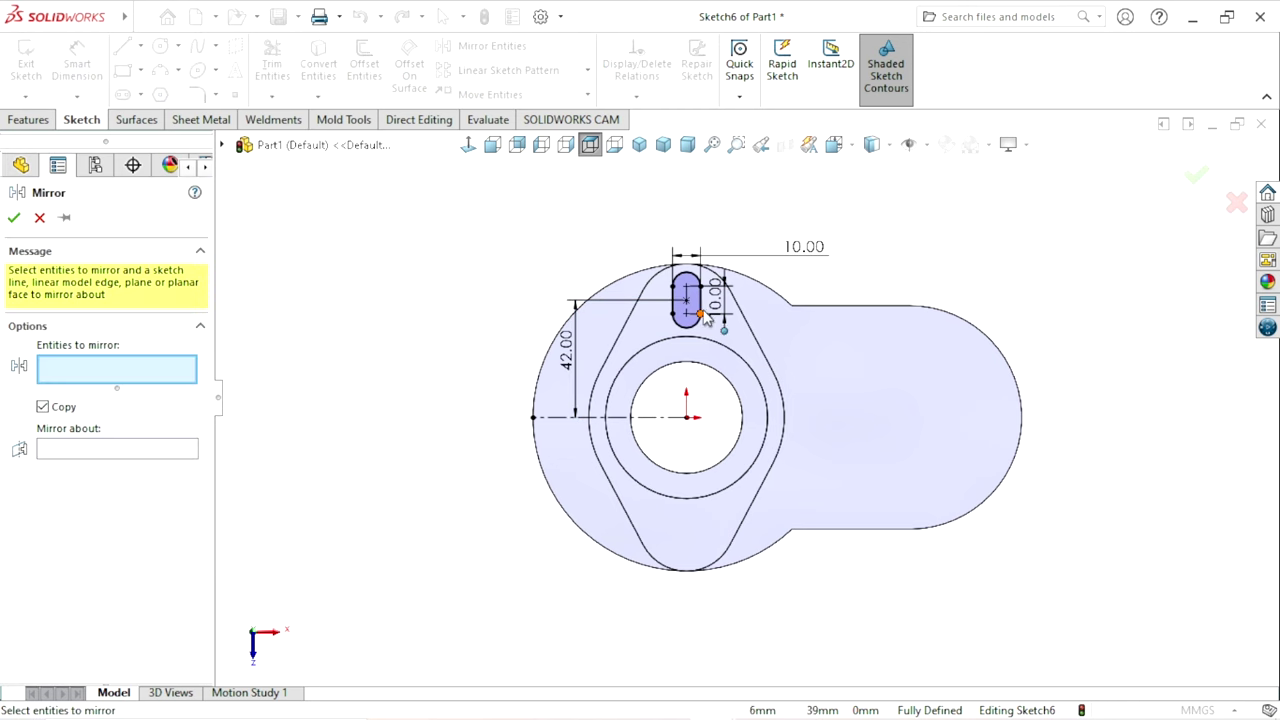
pyautogui.scroll(-4, 725, 325)
pyautogui.click(603, 298)
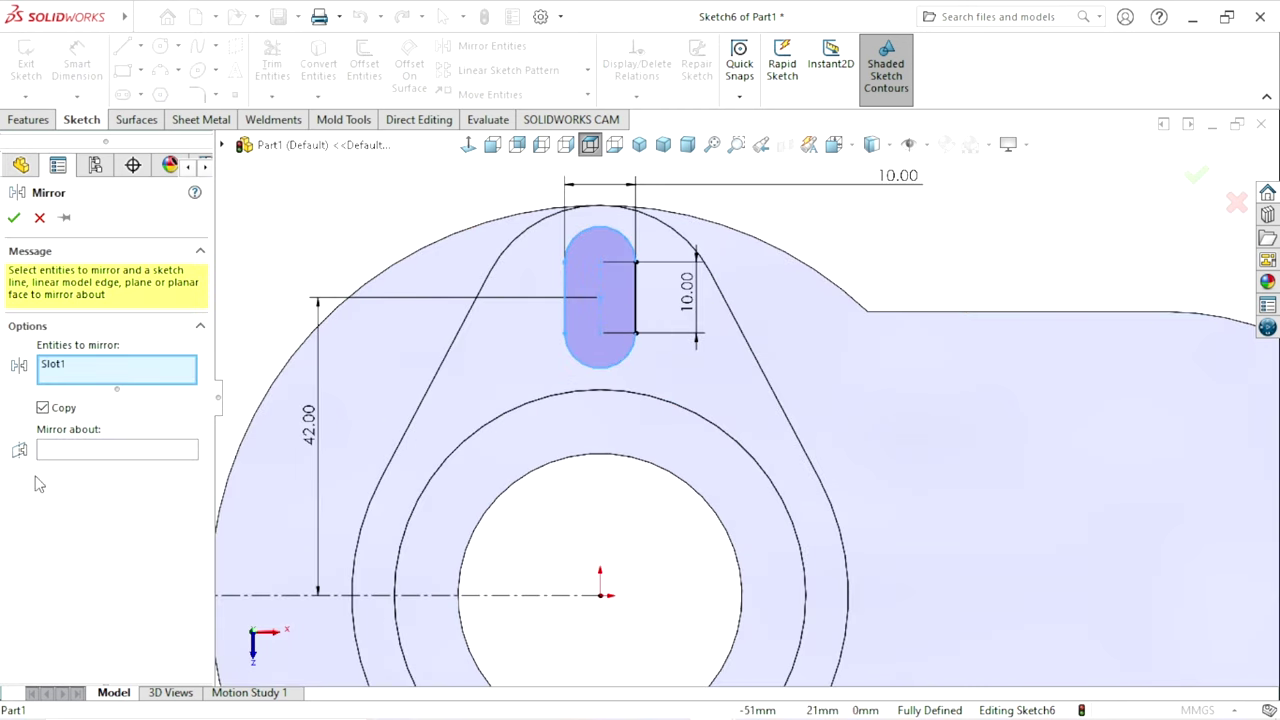
pyautogui.click(58, 451)
pyautogui.scroll(4, 670, 470)
pyautogui.scroll(-2, 677, 480)
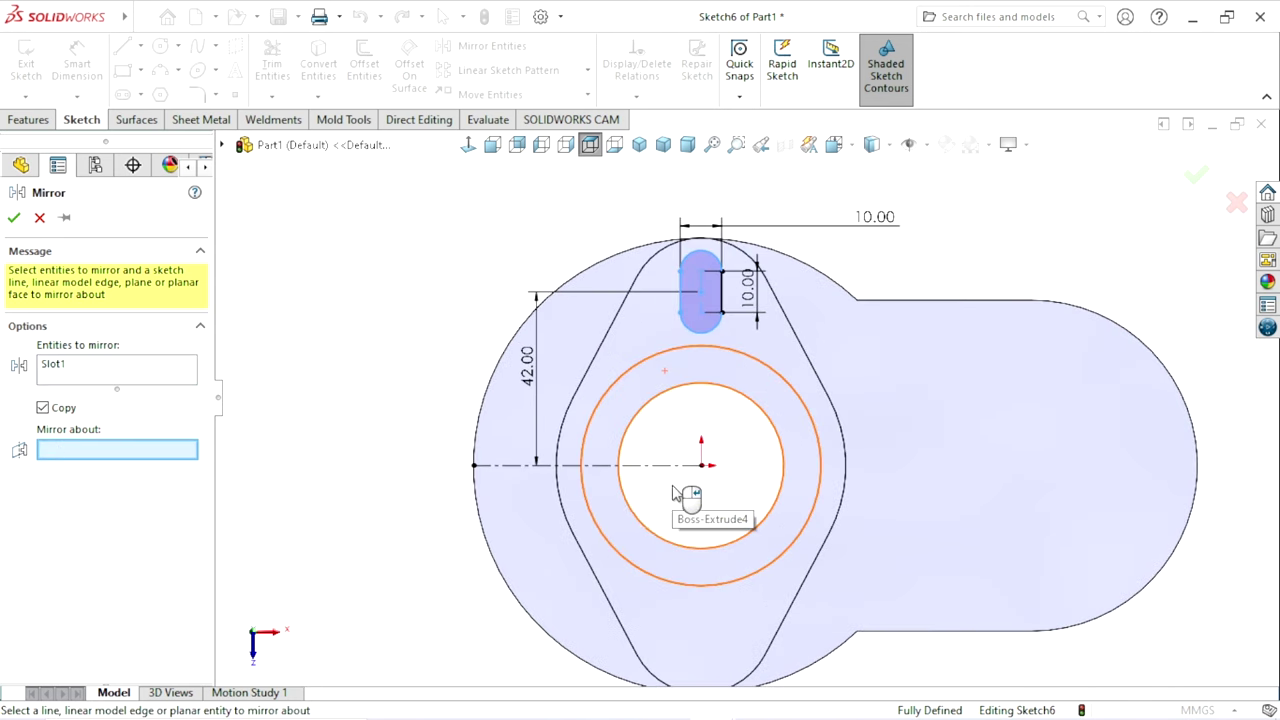
pyautogui.click(644, 466)
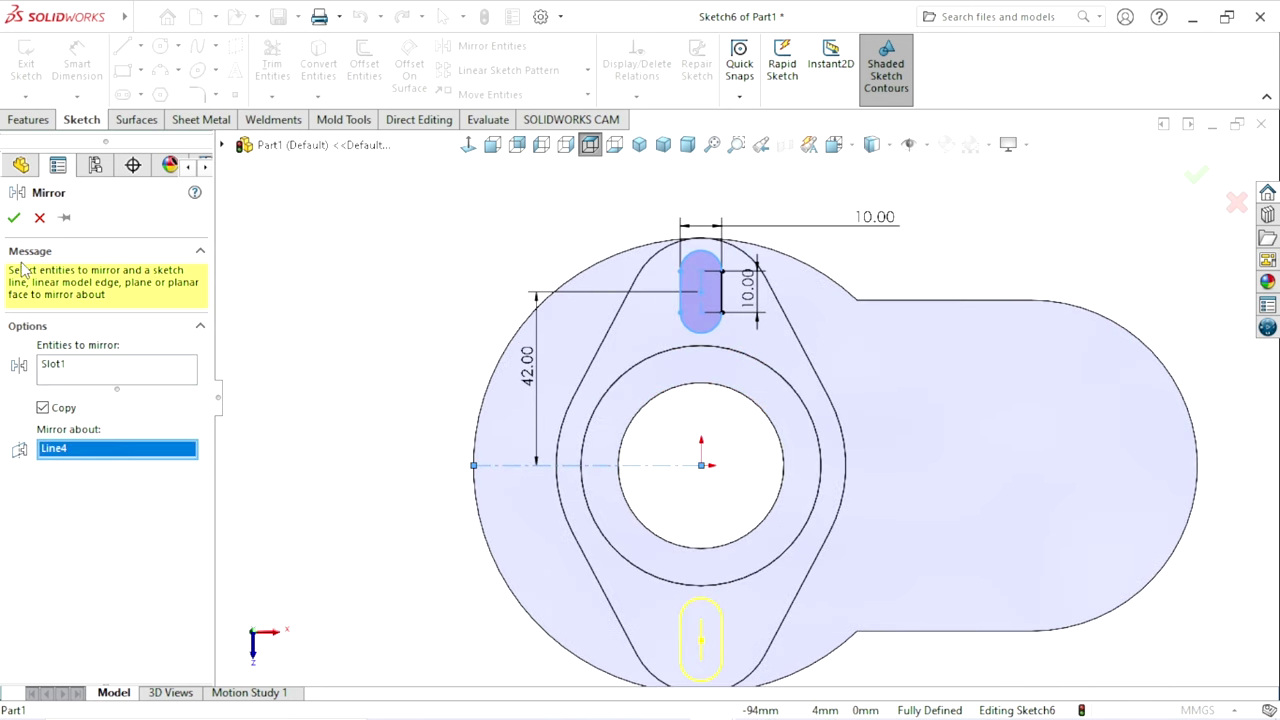
pyautogui.click(14, 219)
pyautogui.scroll(2, 860, 435)
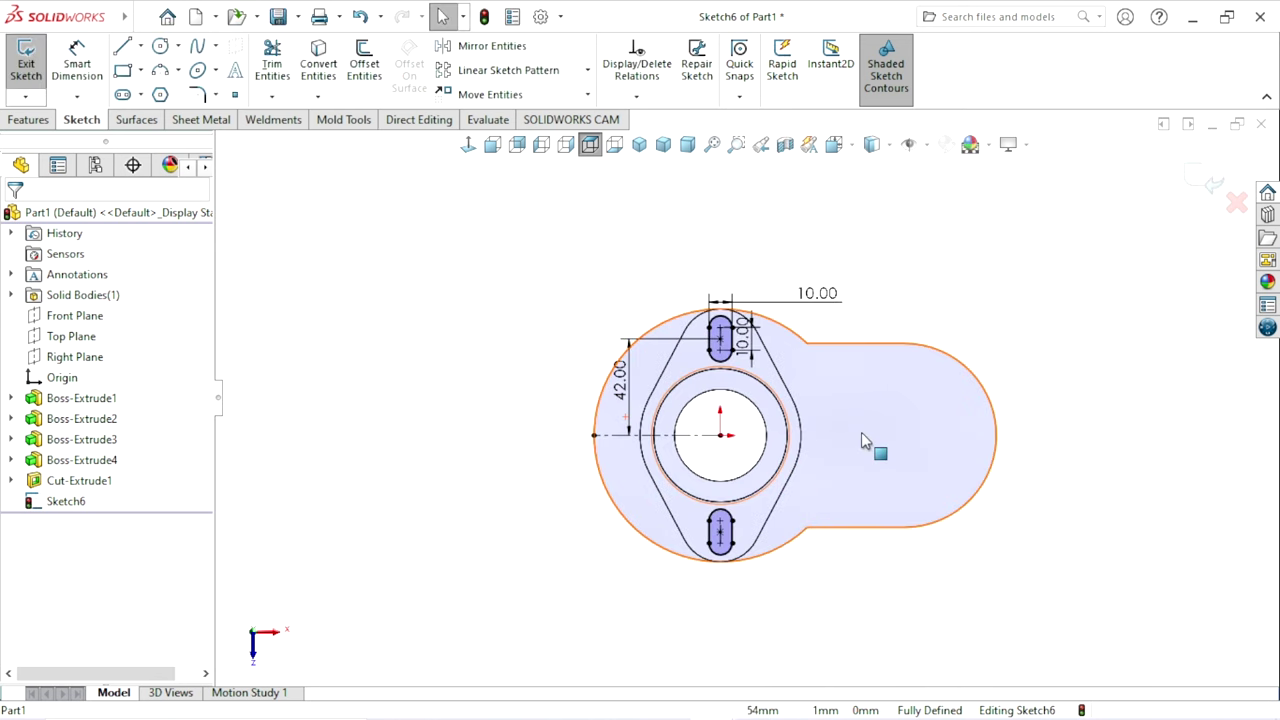
pyautogui.scroll(-1, 855, 432)
# - Extrude-cut the slot sketch with end condition Up To Next
pyautogui.click(28, 121)
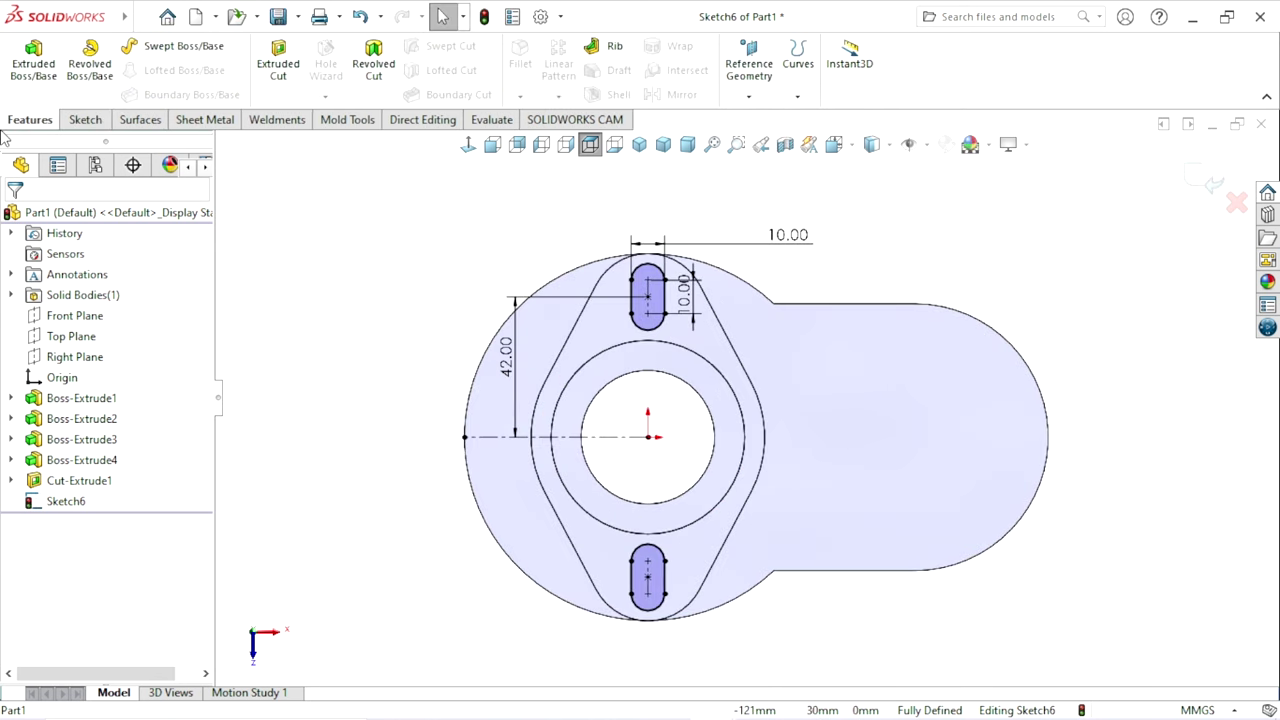
pyautogui.click(280, 88)
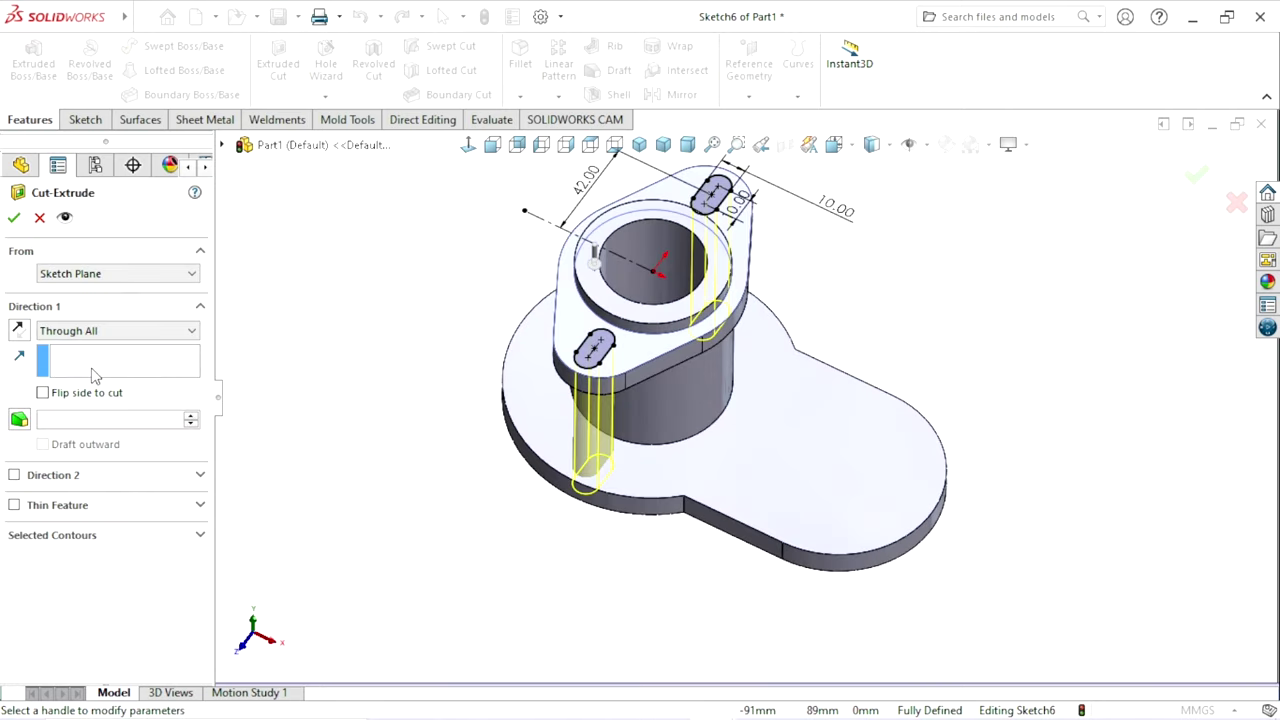
pyautogui.click(100, 330)
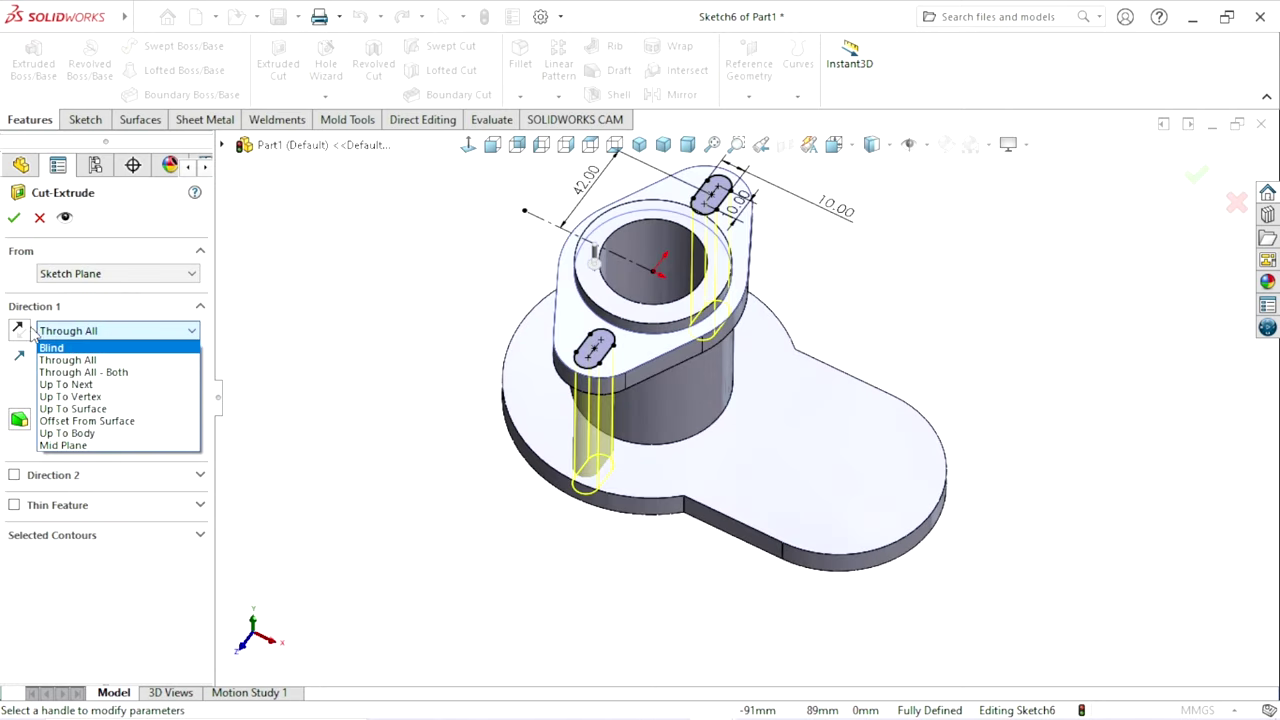
pyautogui.click(107, 385)
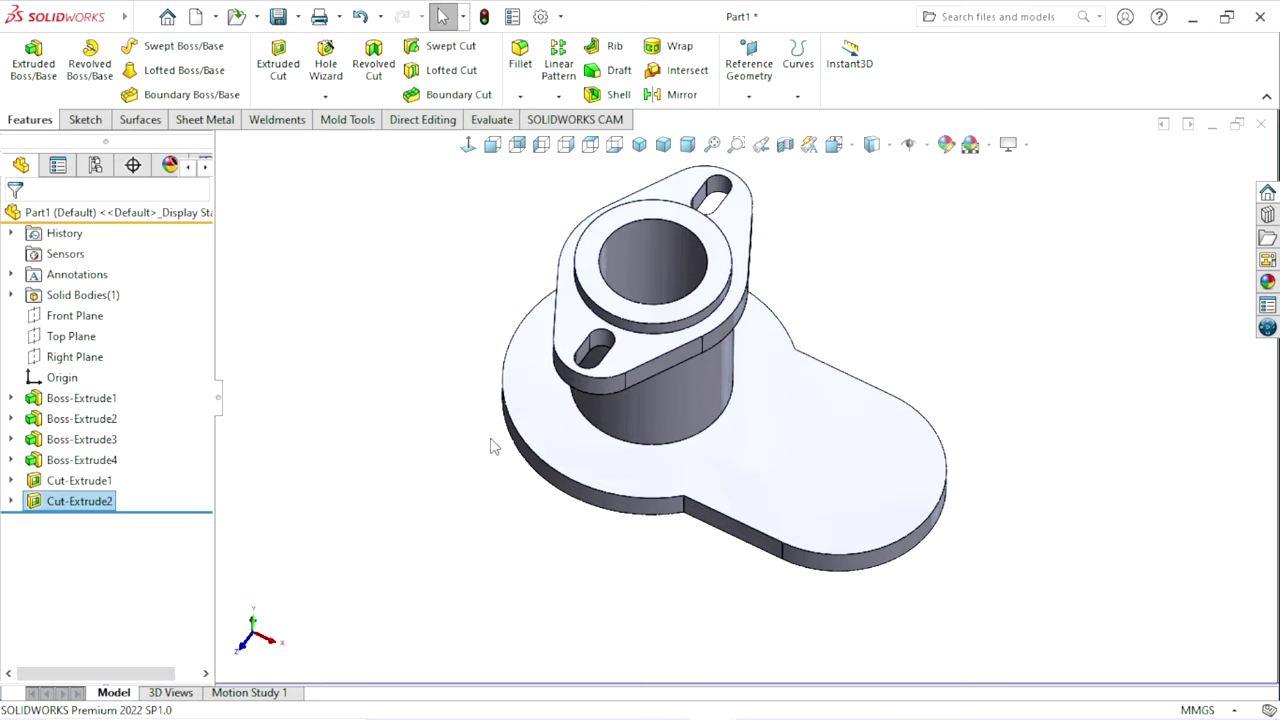
# - Start a new sketch on the base plate's top face
pyautogui.moveTo(481, 487)
pyautogui.mouseDown(button='middle')
pyautogui.moveTo(417, 326)
pyautogui.moveTo(423, 337)
pyautogui.mouseUp(button='middle')
pyautogui.scroll(3, 469, 457)
pyautogui.scroll(-4, 760, 486)
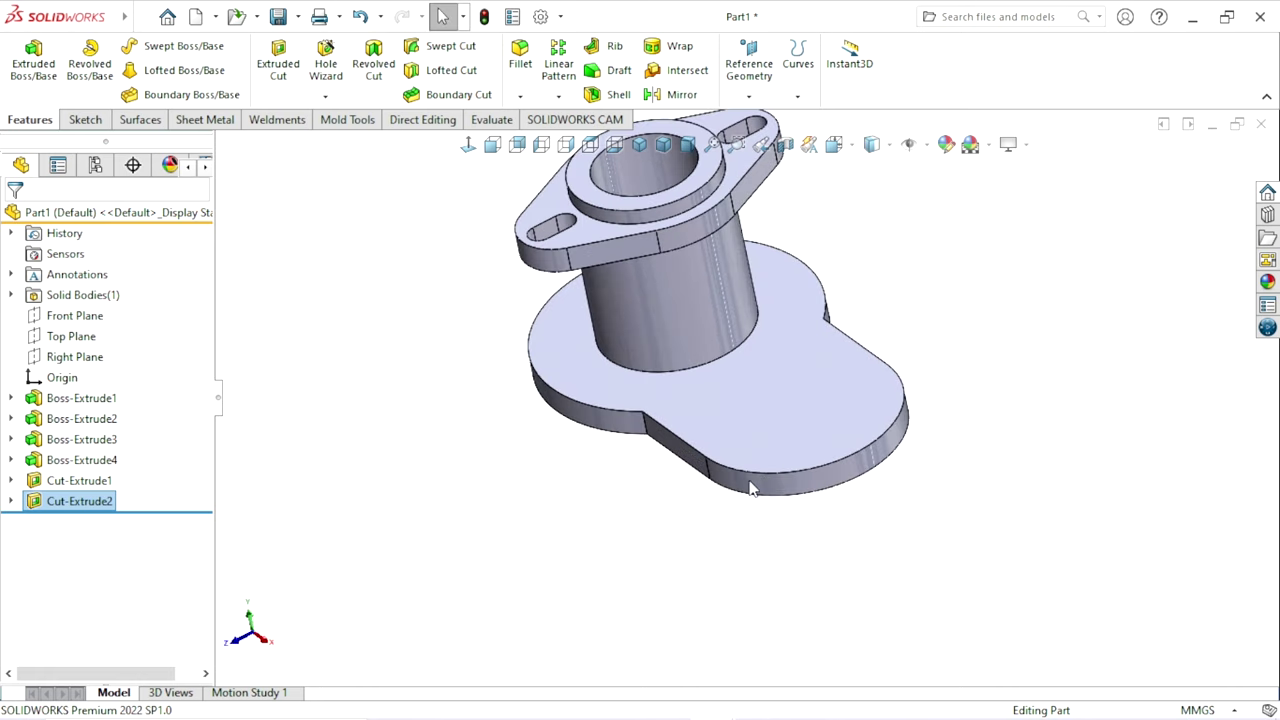
pyautogui.click(787, 400)
pyautogui.click(840, 342)
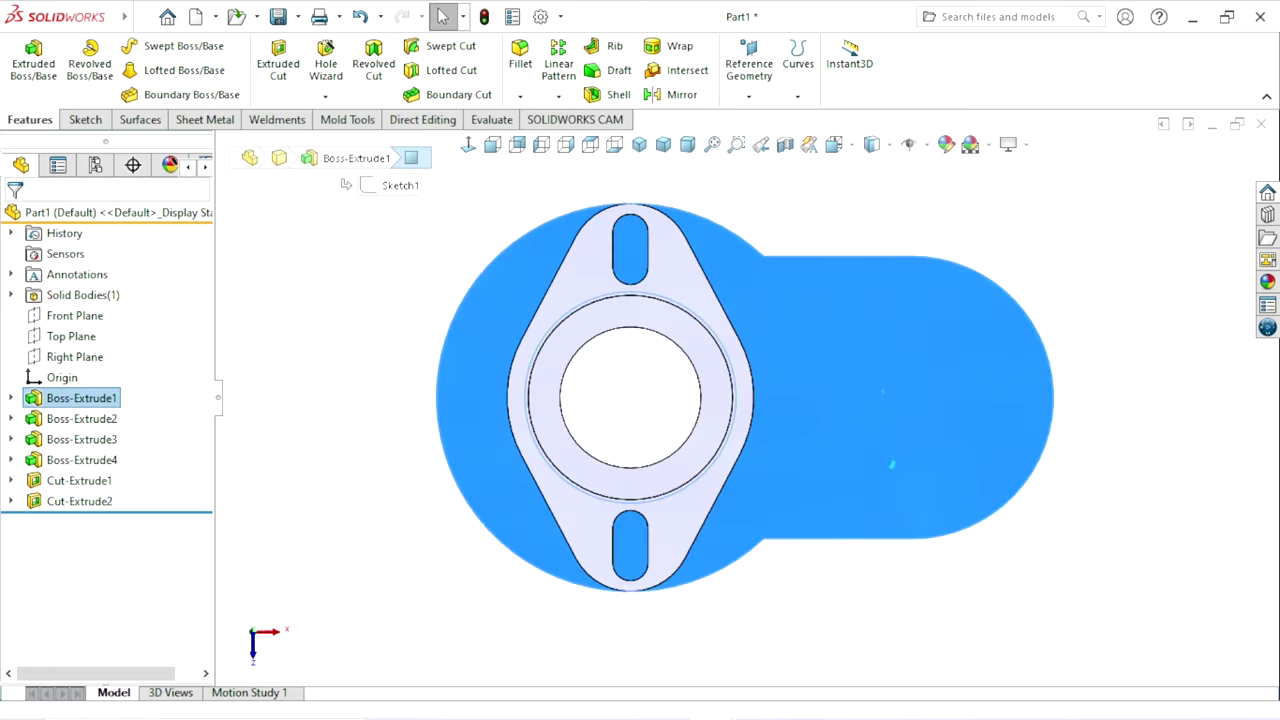
# - Set the display style to Hidden Lines Removed, clear the selection, and choose Centerline
pyautogui.scroll(-2, 829, 390)
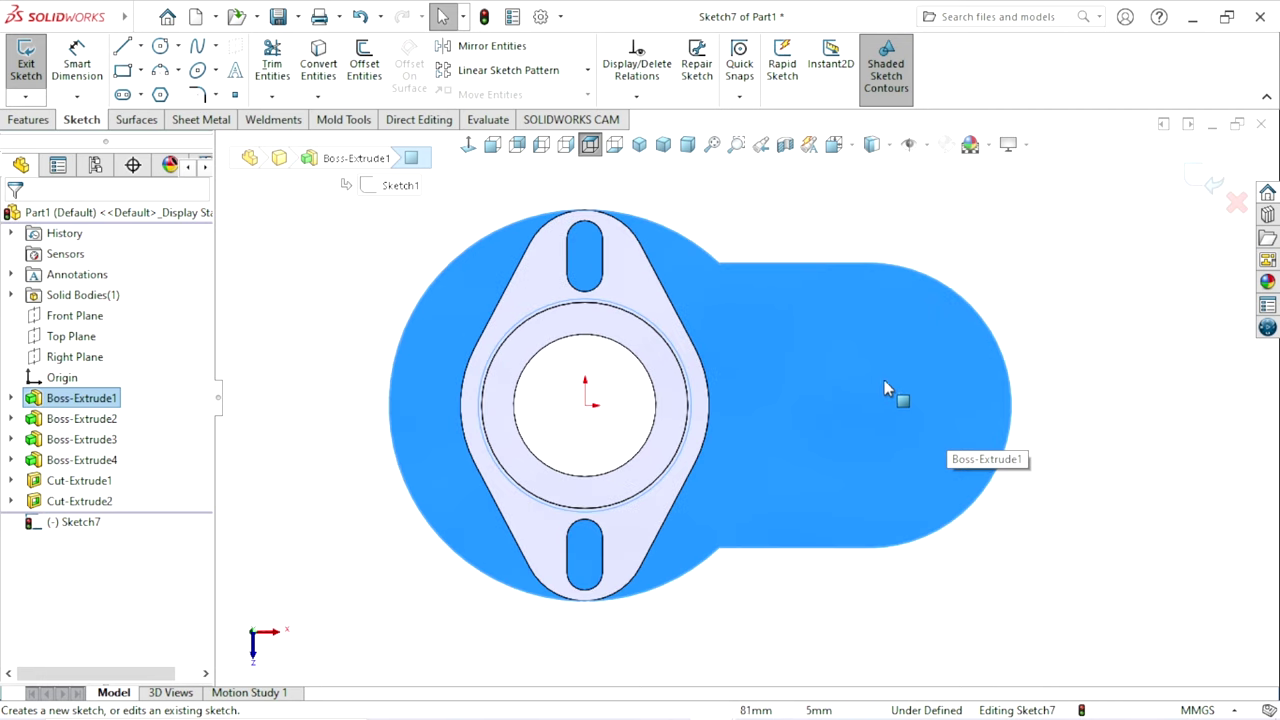
pyautogui.click(891, 146)
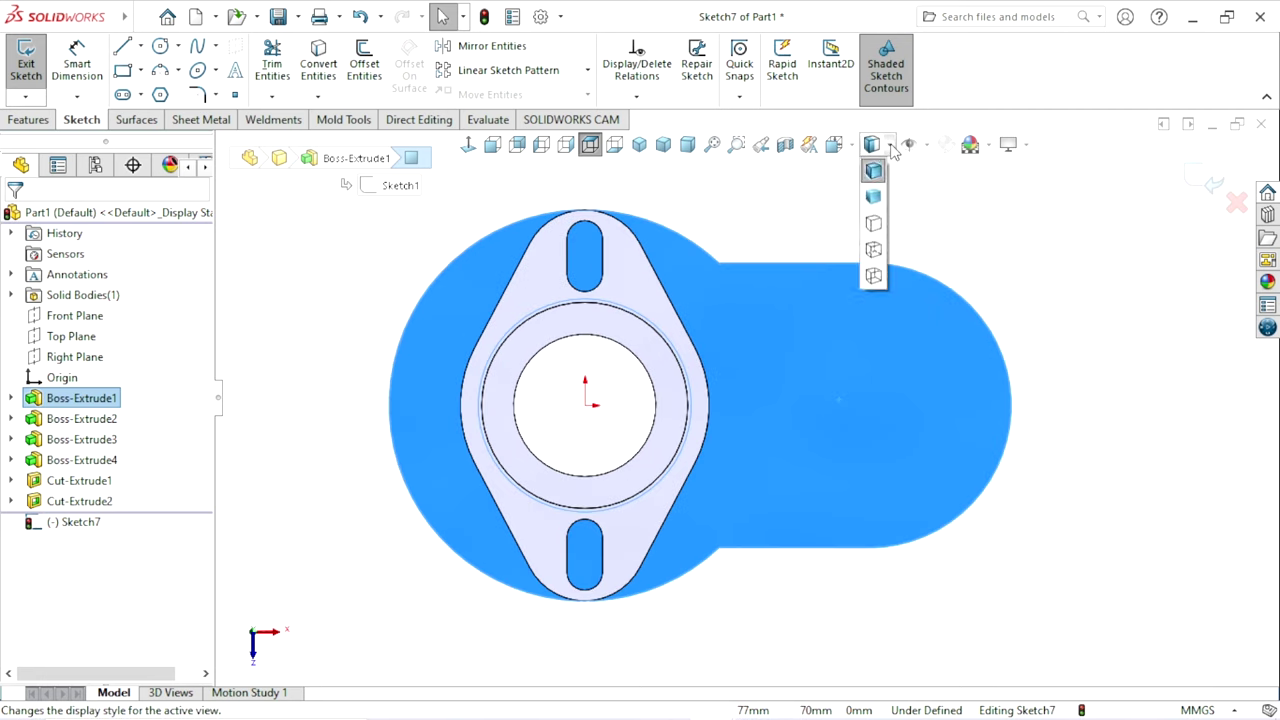
pyautogui.click(873, 249)
pyautogui.click(903, 232)
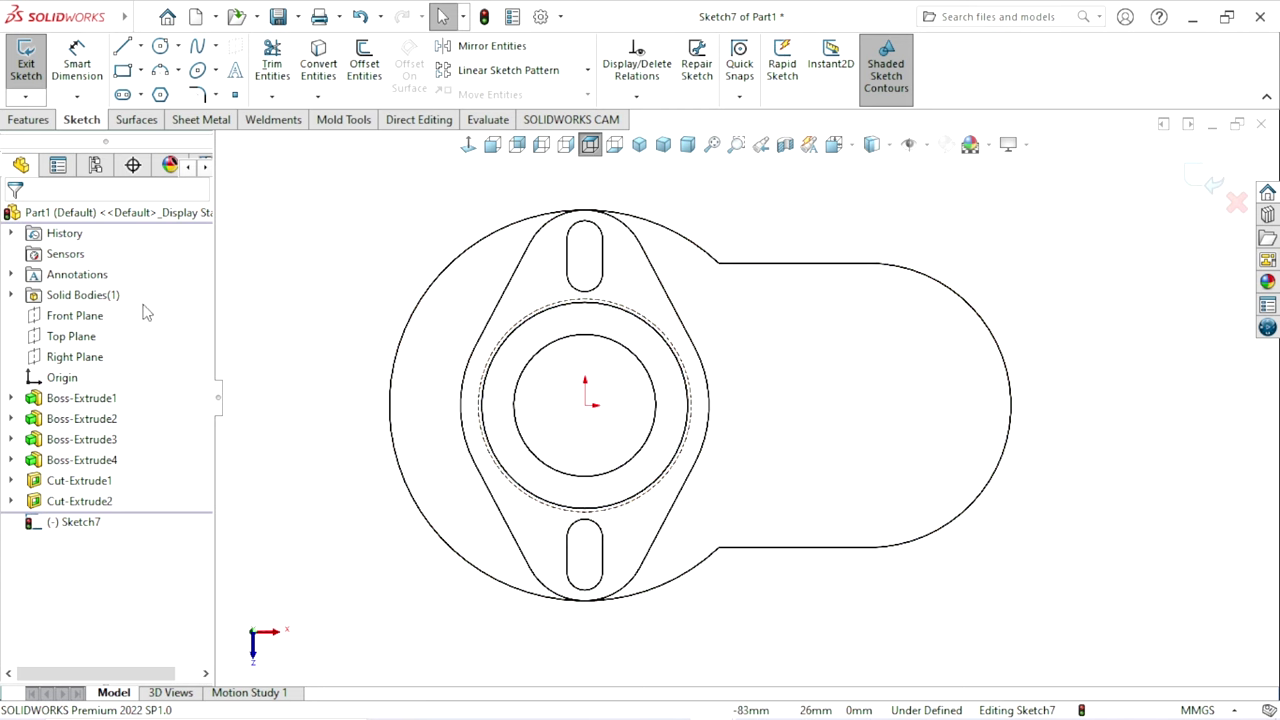
pyautogui.click(141, 47)
pyautogui.click(165, 91)
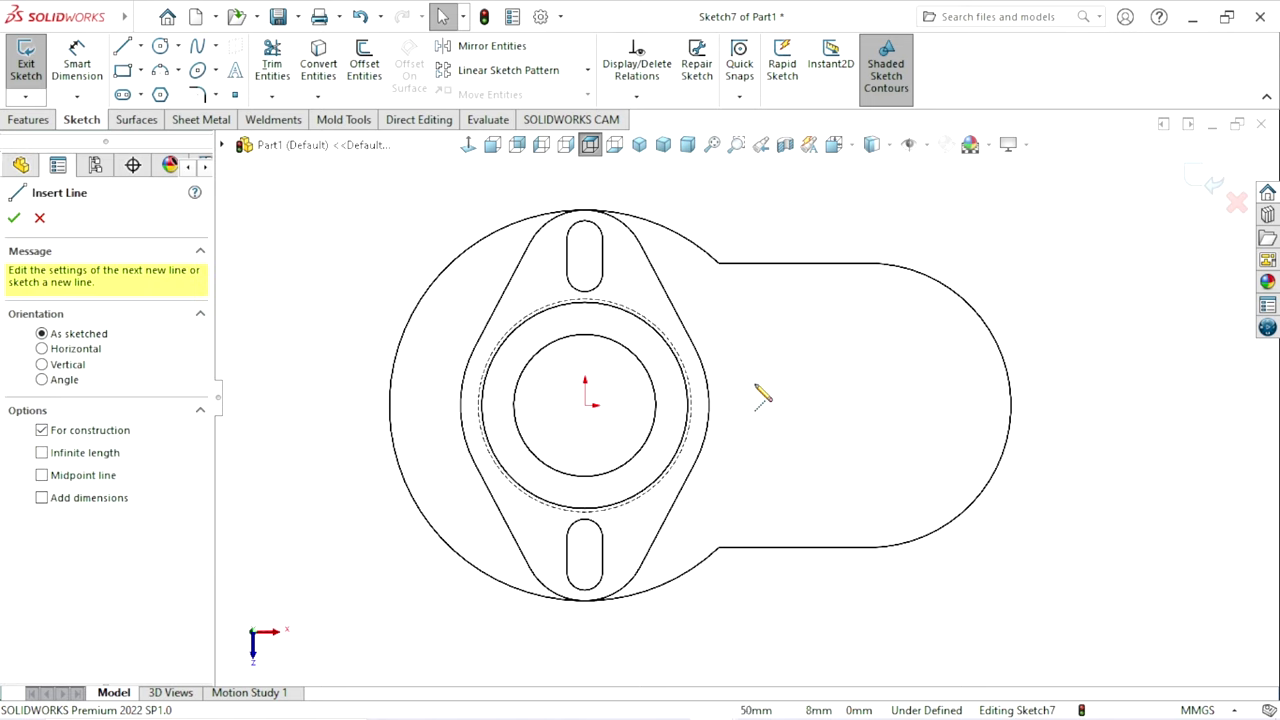
# - Draw a horizontal centerline from the origin to the plate's right arc
pyautogui.click(587, 406)
pyautogui.click(1010, 405)
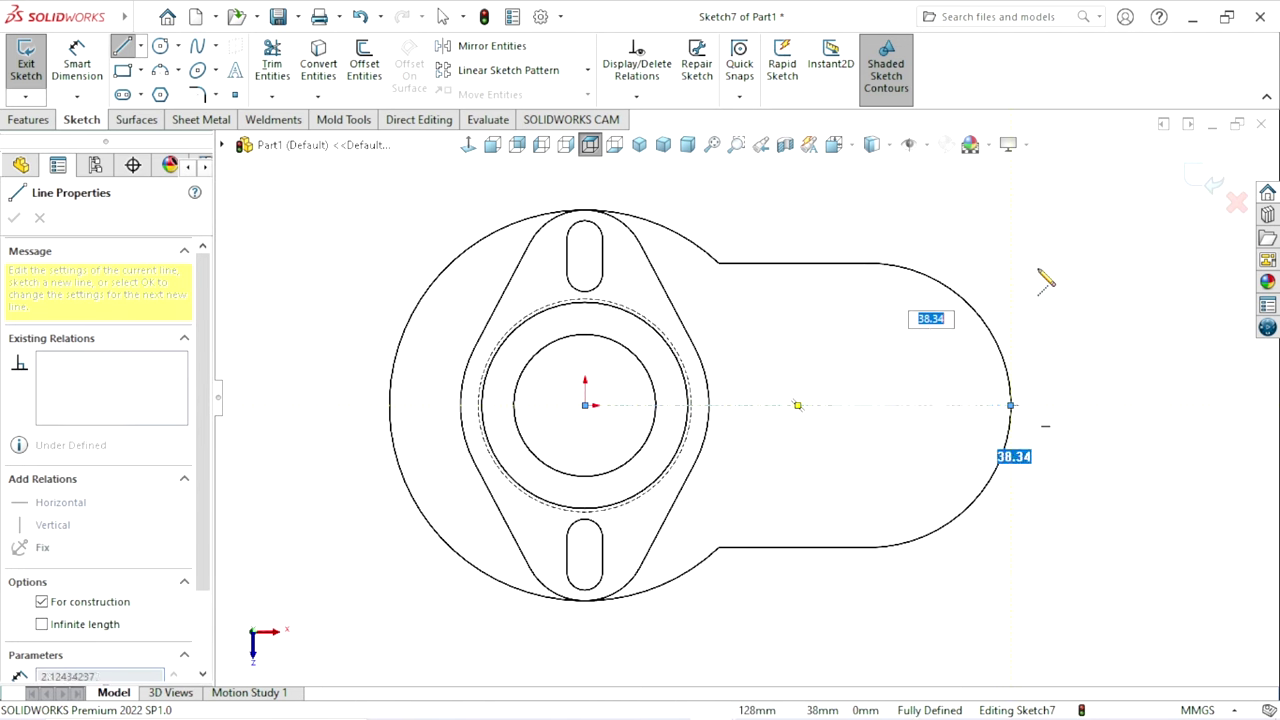
pyautogui.rightClick(988, 196)
pyautogui.click(1020, 280)
pyautogui.press('f')
pyautogui.scroll(-2, 879, 383)
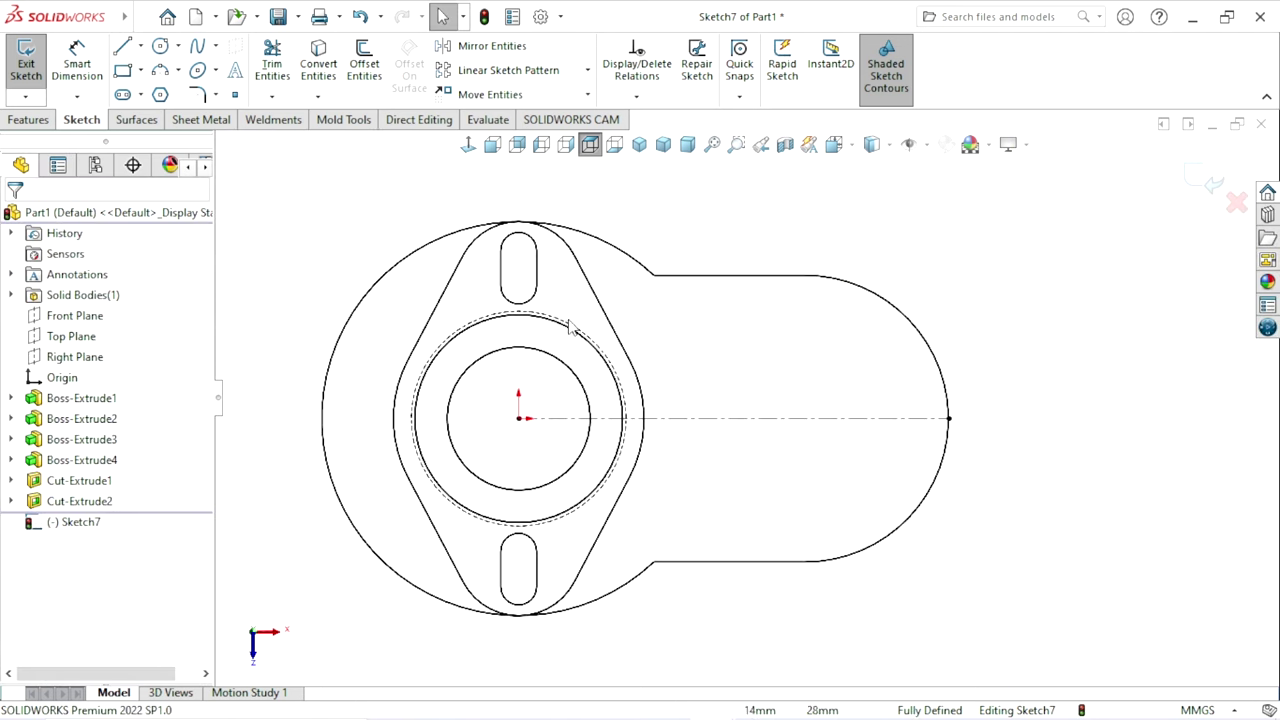
# - Draw a 46.84 mm horizontal rib line from the flange outline toward the right
pyautogui.press('l')
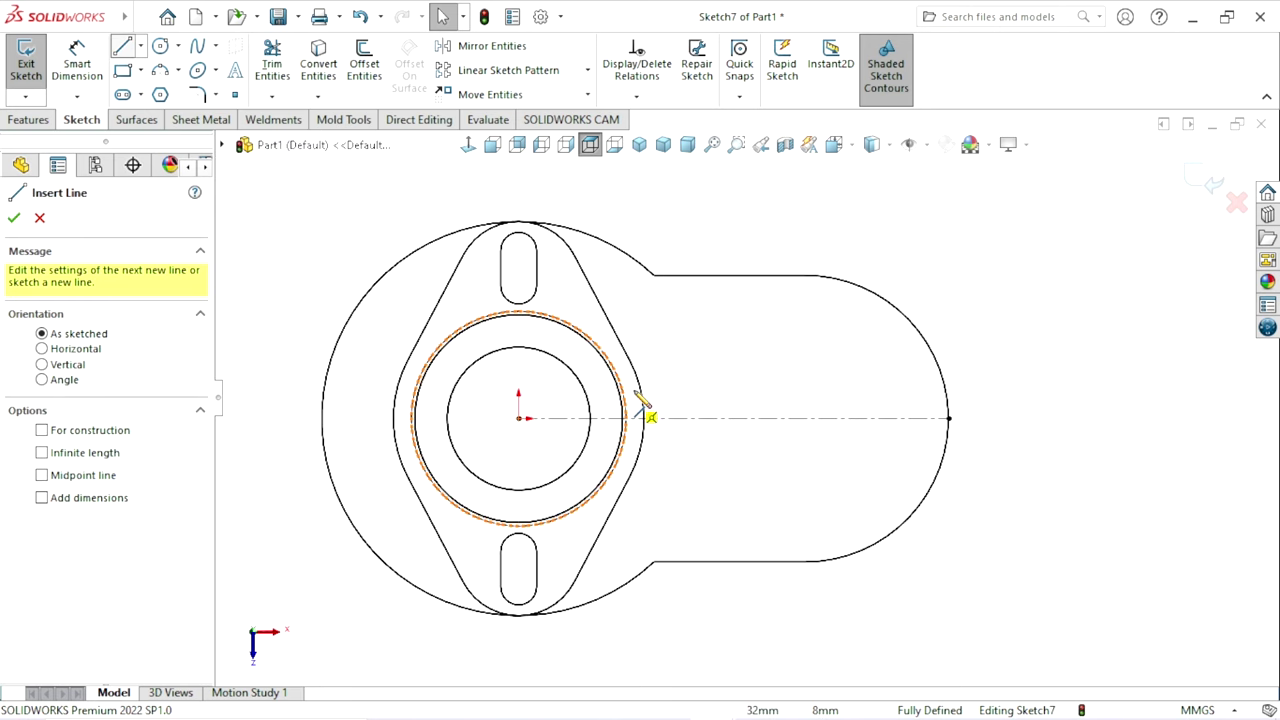
pyautogui.click(624, 395)
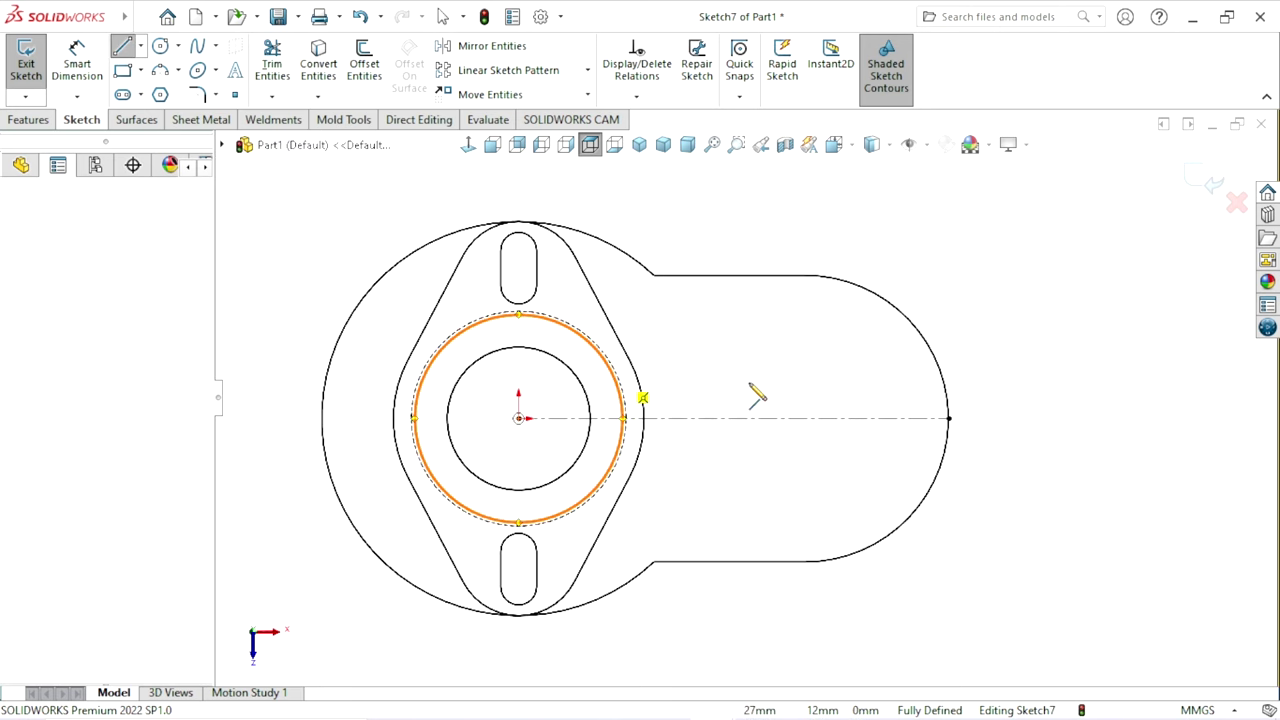
pyautogui.click(836, 358)
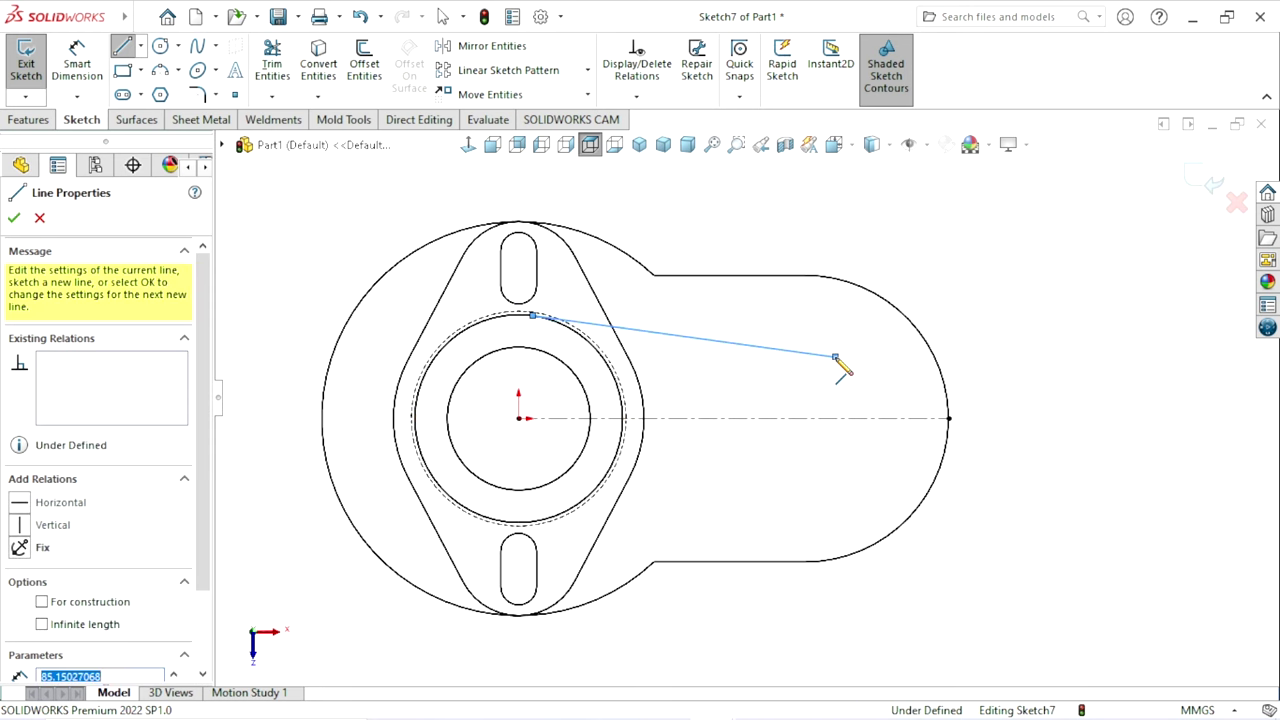
pyautogui.press('Escape')
pyautogui.press('Escape')
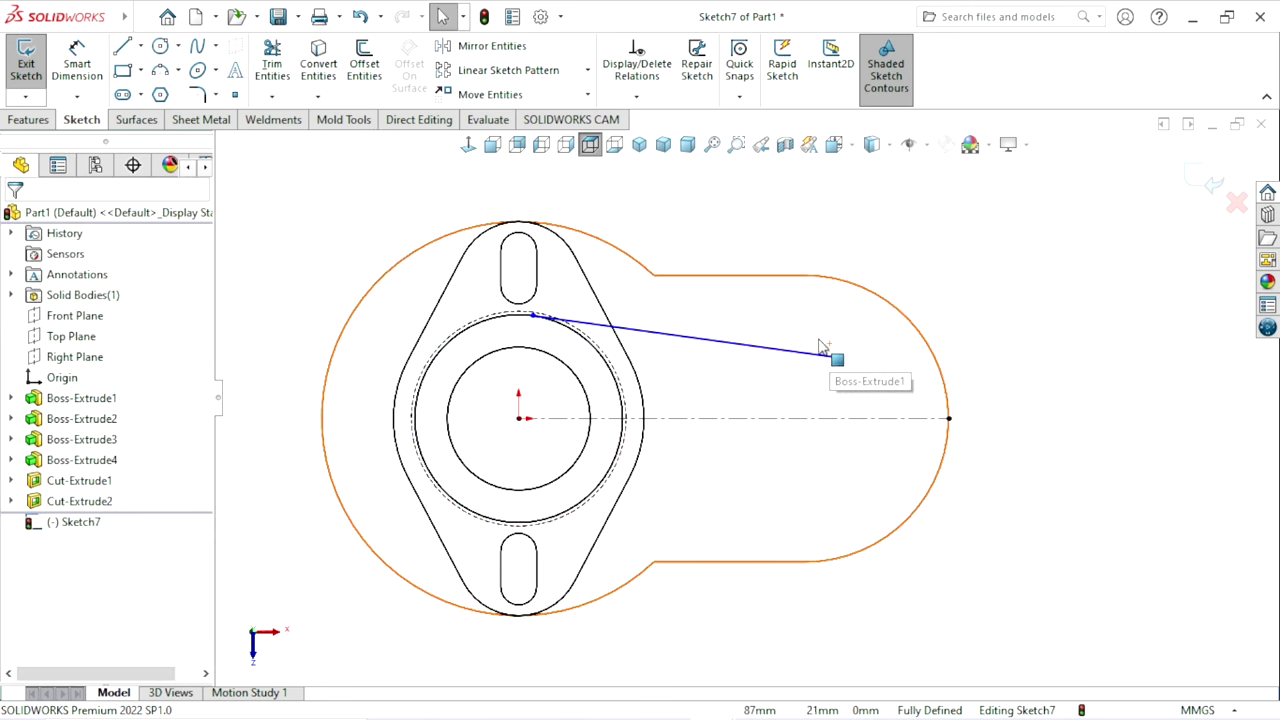
pyautogui.click(124, 48)
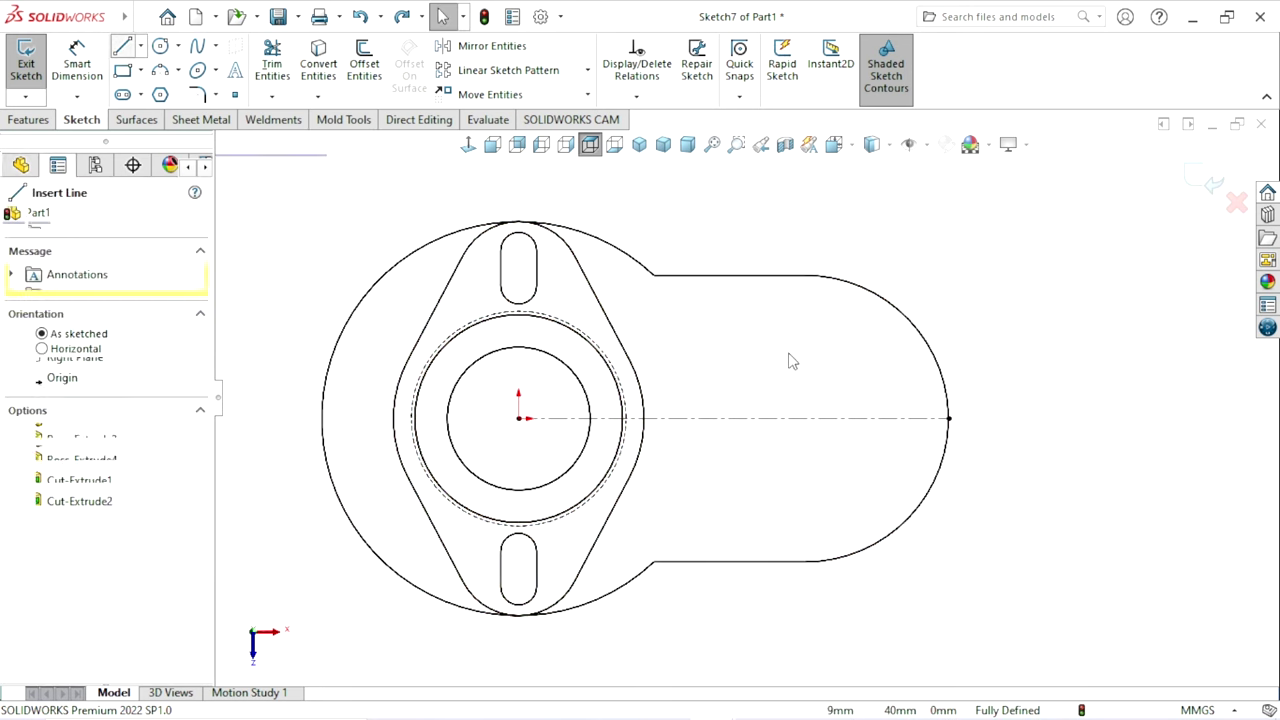
pyautogui.click(636, 389)
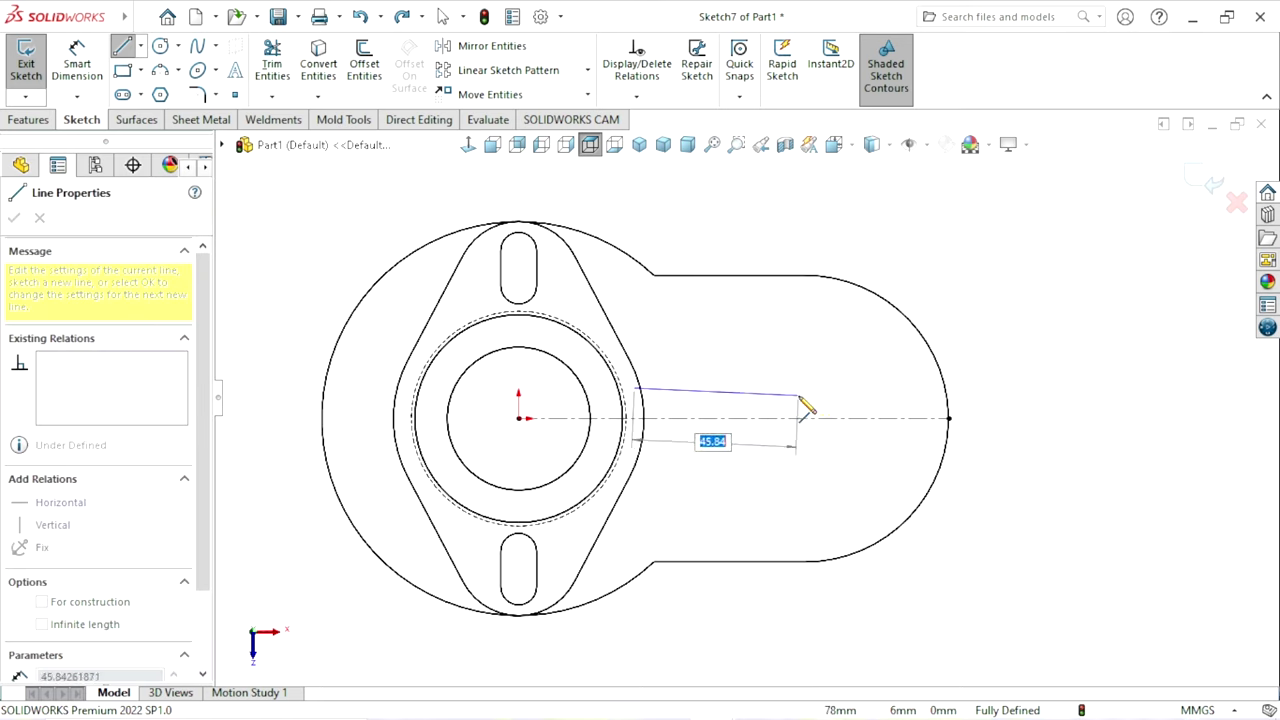
pyautogui.click(803, 388)
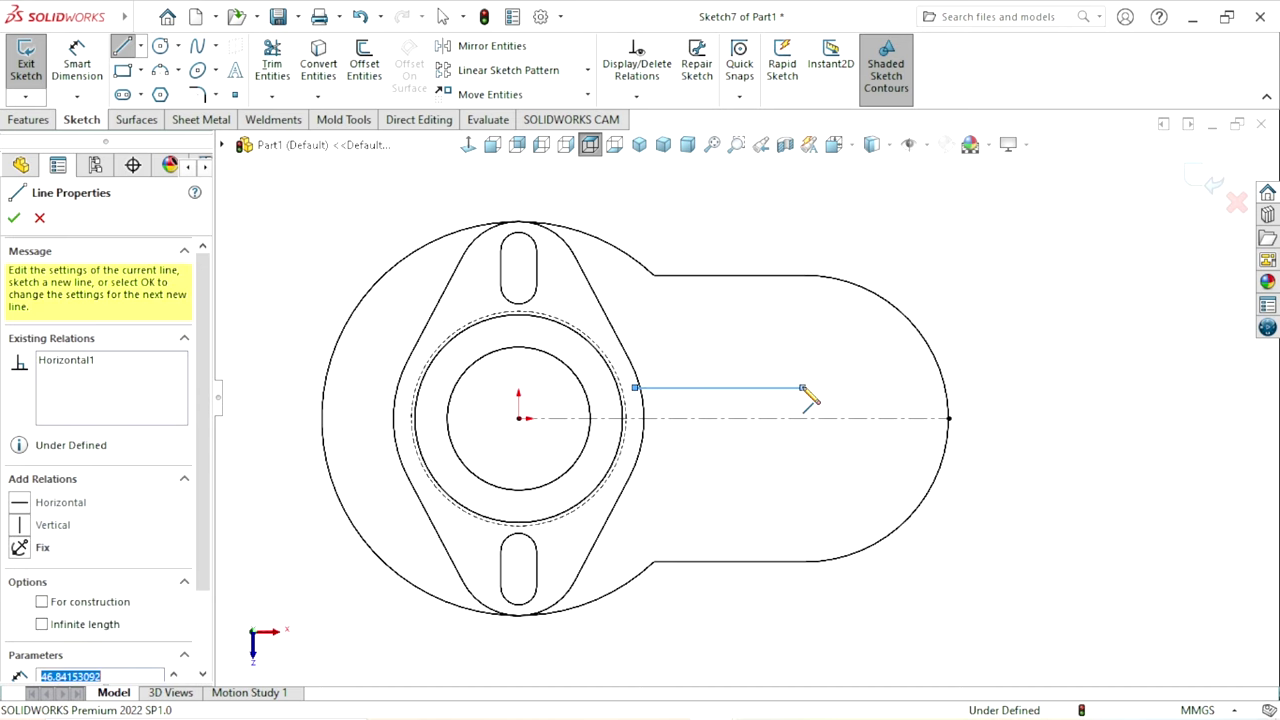
pyautogui.click(860, 388)
pyautogui.hotkey('ctrl', 'z')
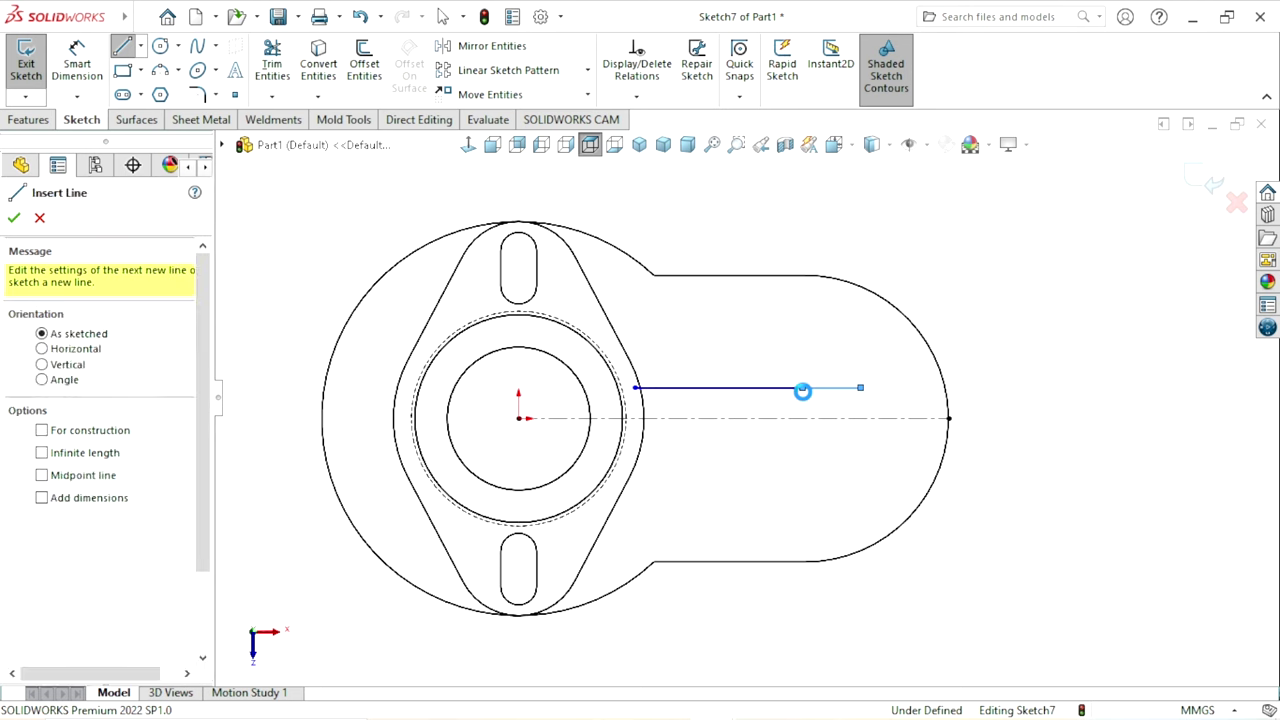
pyautogui.press('Escape')
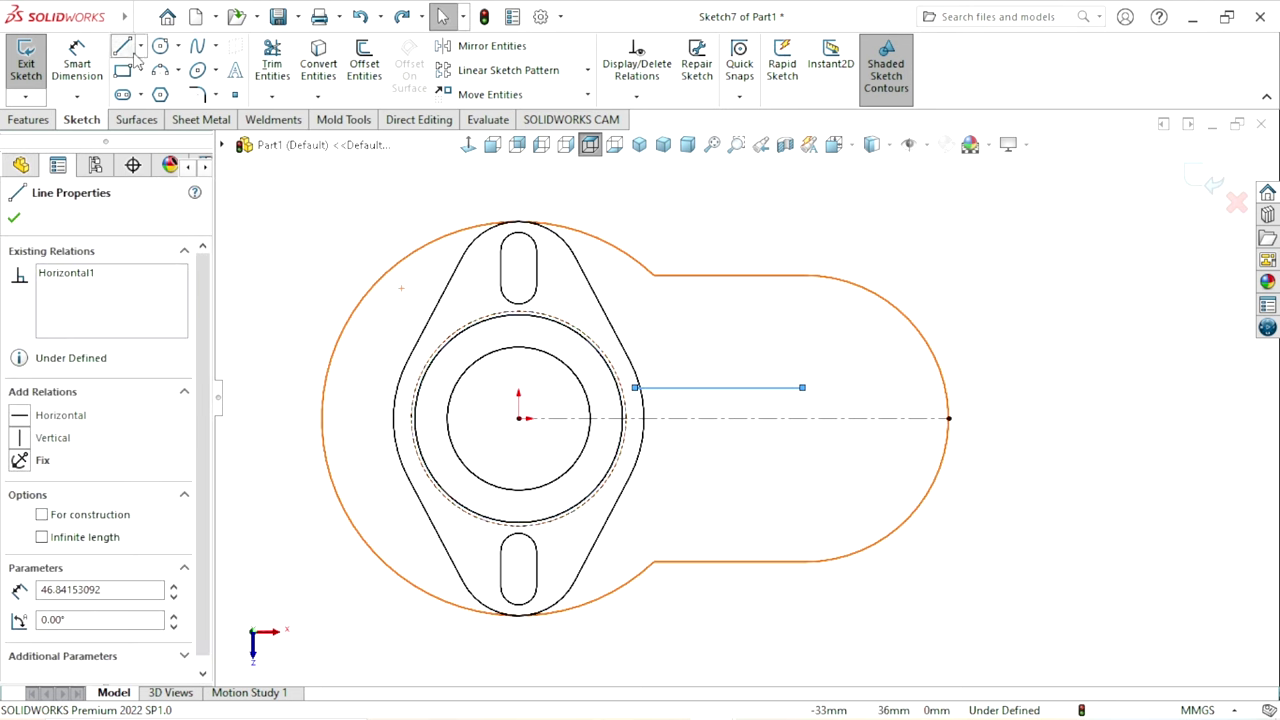
pyautogui.click(123, 47)
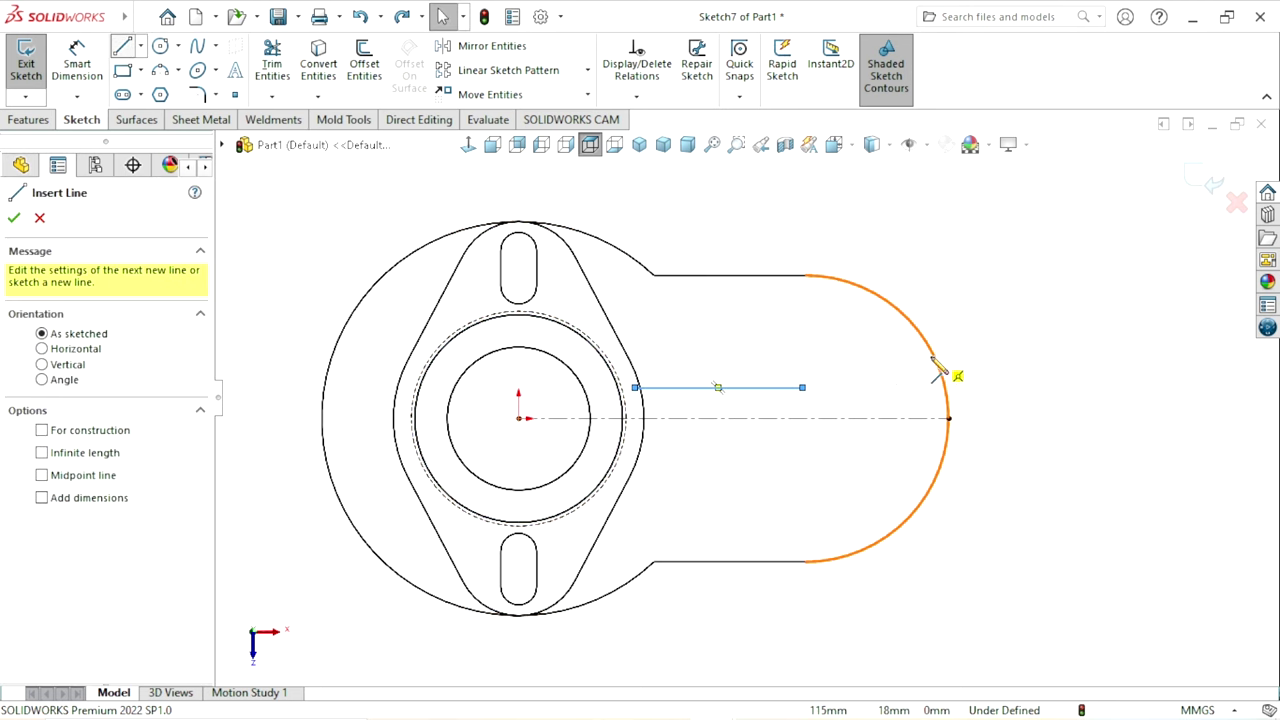
pyautogui.click(803, 388)
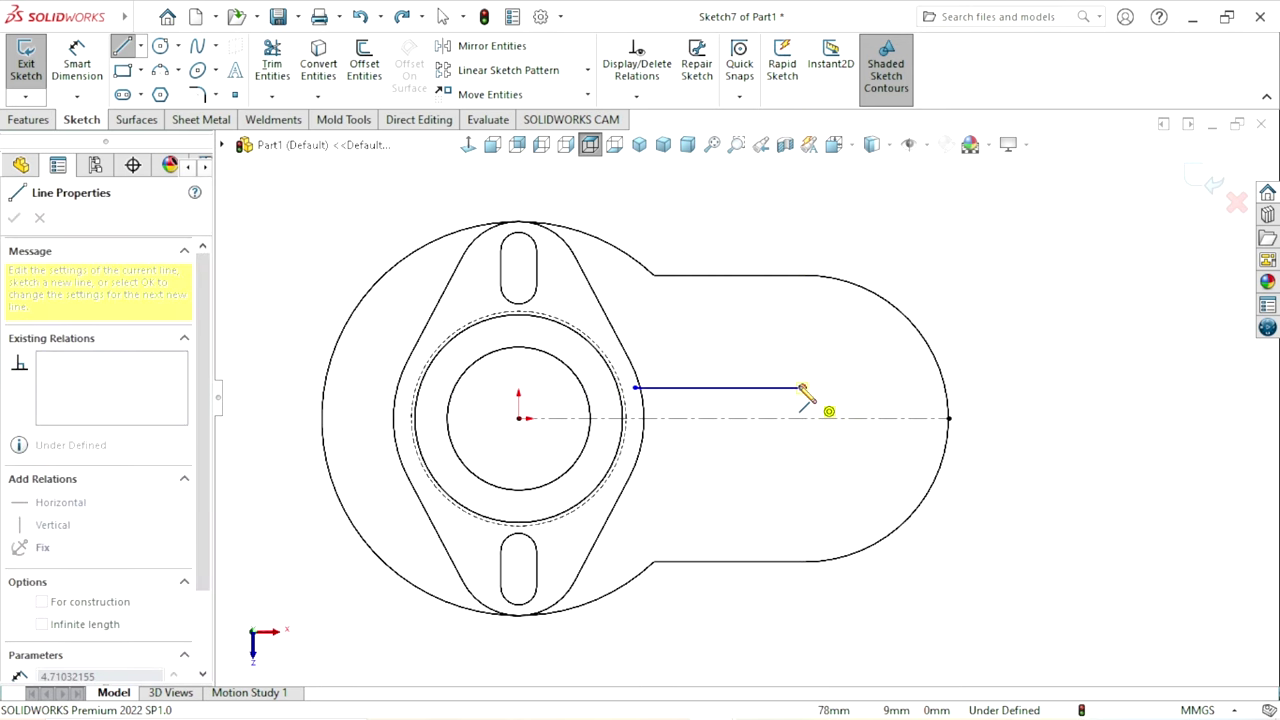
pyautogui.scroll(-3, 800, 391)
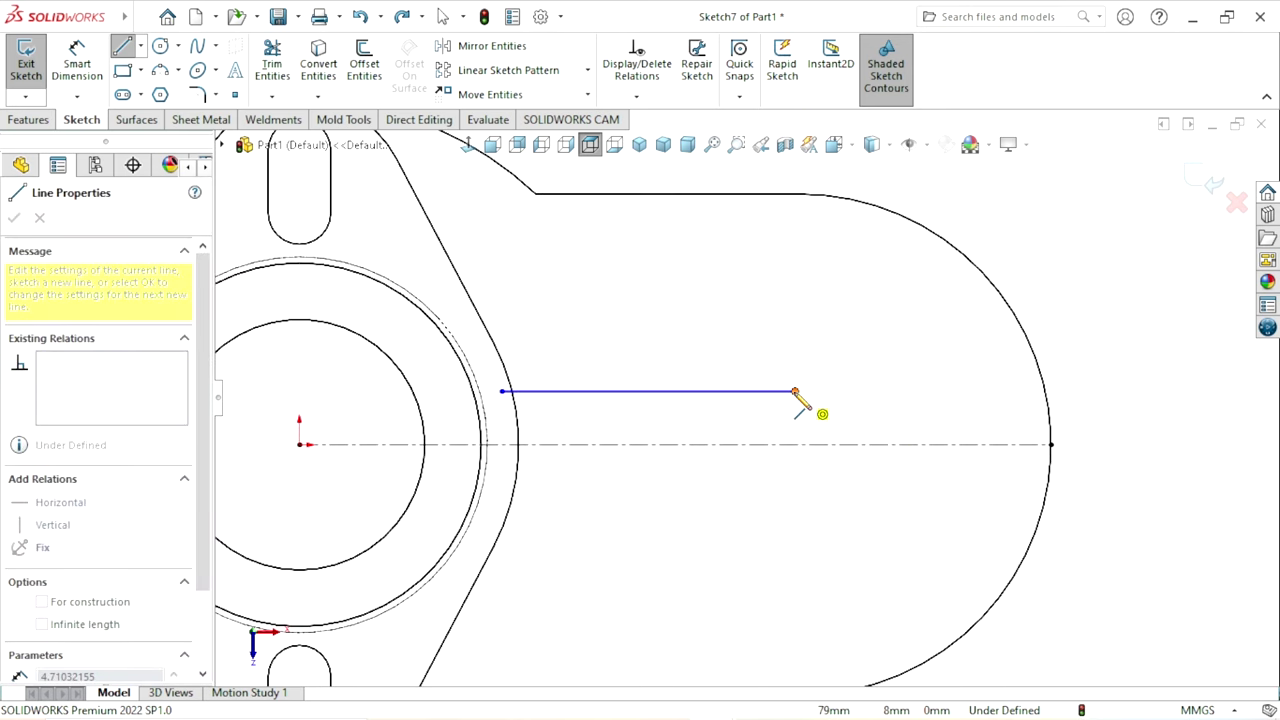
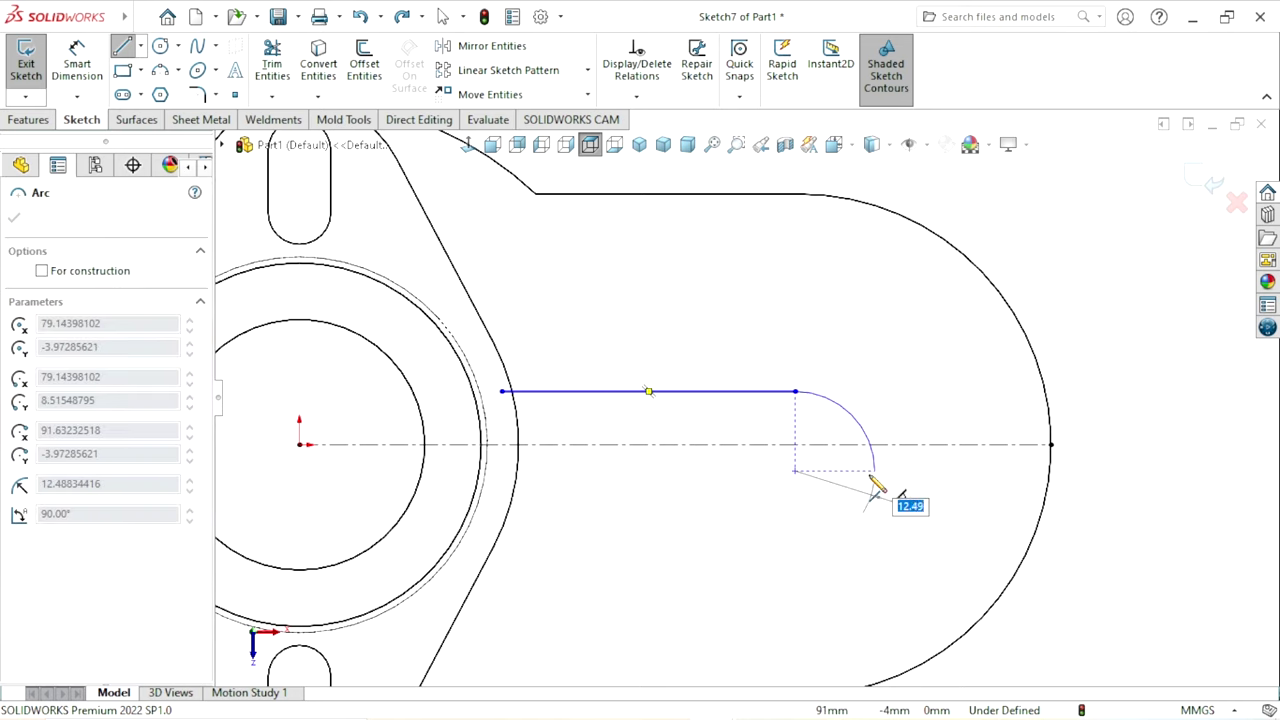
# - Finish the tangent arc at the slot's right end, draw the bottom line left to the hub, and exit the Line tool
pyautogui.click(796, 513)
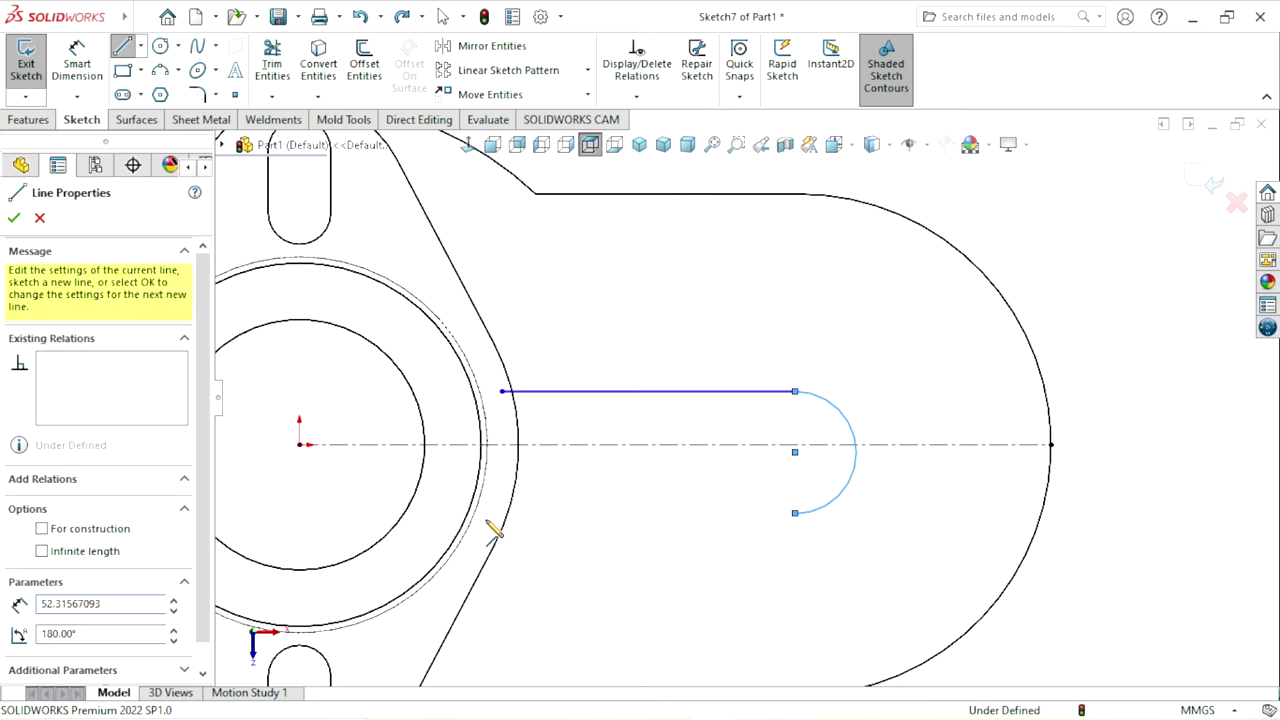
pyautogui.click(492, 513)
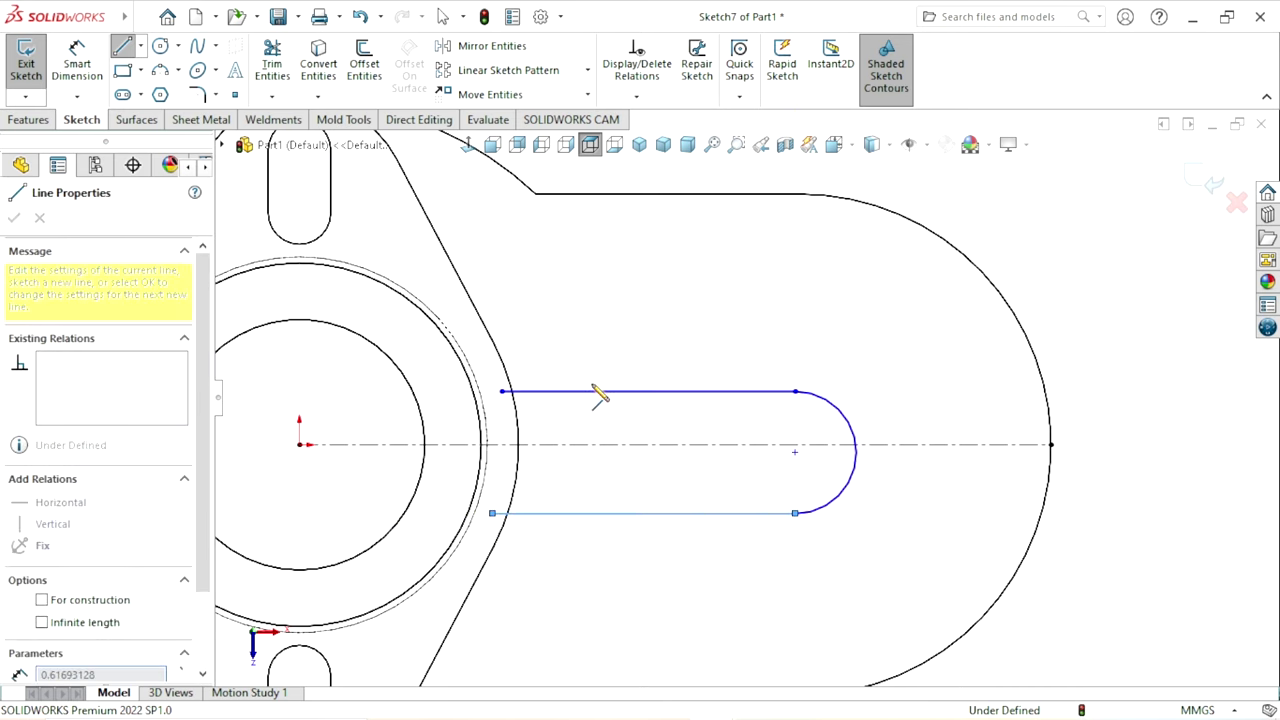
pyautogui.rightClick(666, 314)
pyautogui.click(676, 320)
# - Select the slot's top-left endpoint, the hub edge and the first boss, then clear the selection
pyautogui.scroll(3, 617, 497)
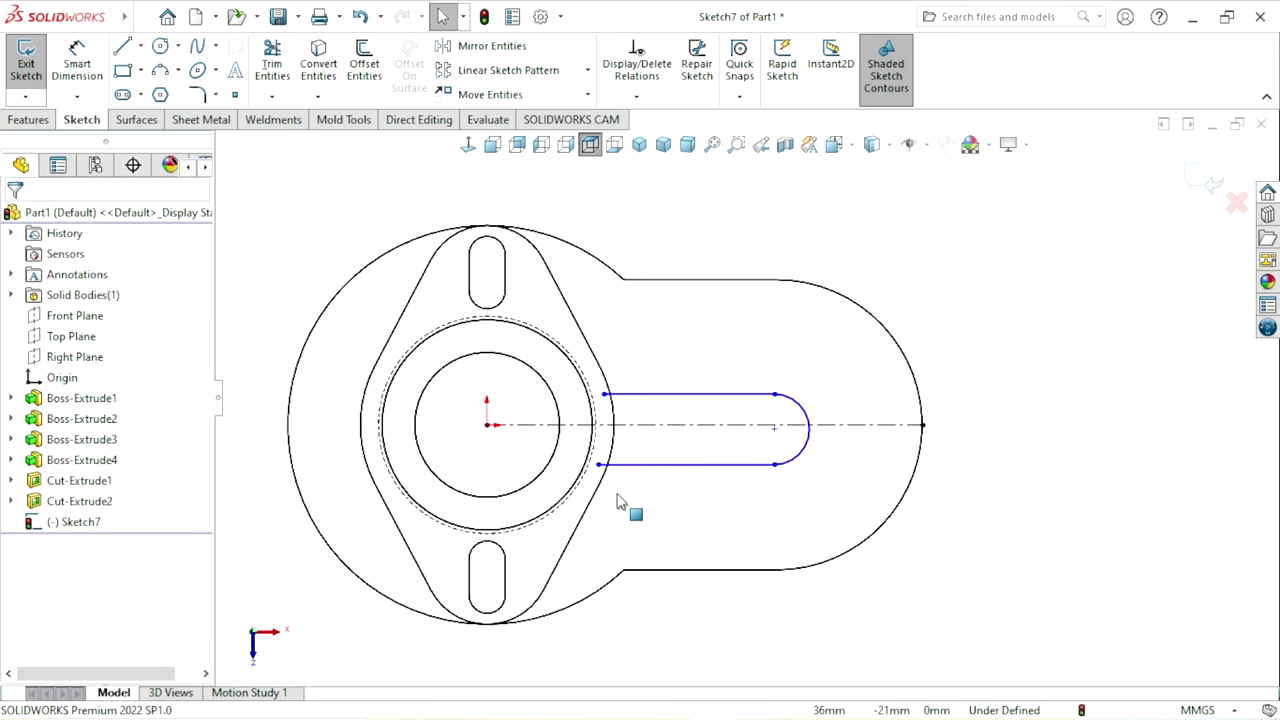
pyautogui.scroll(-4, 640, 480)
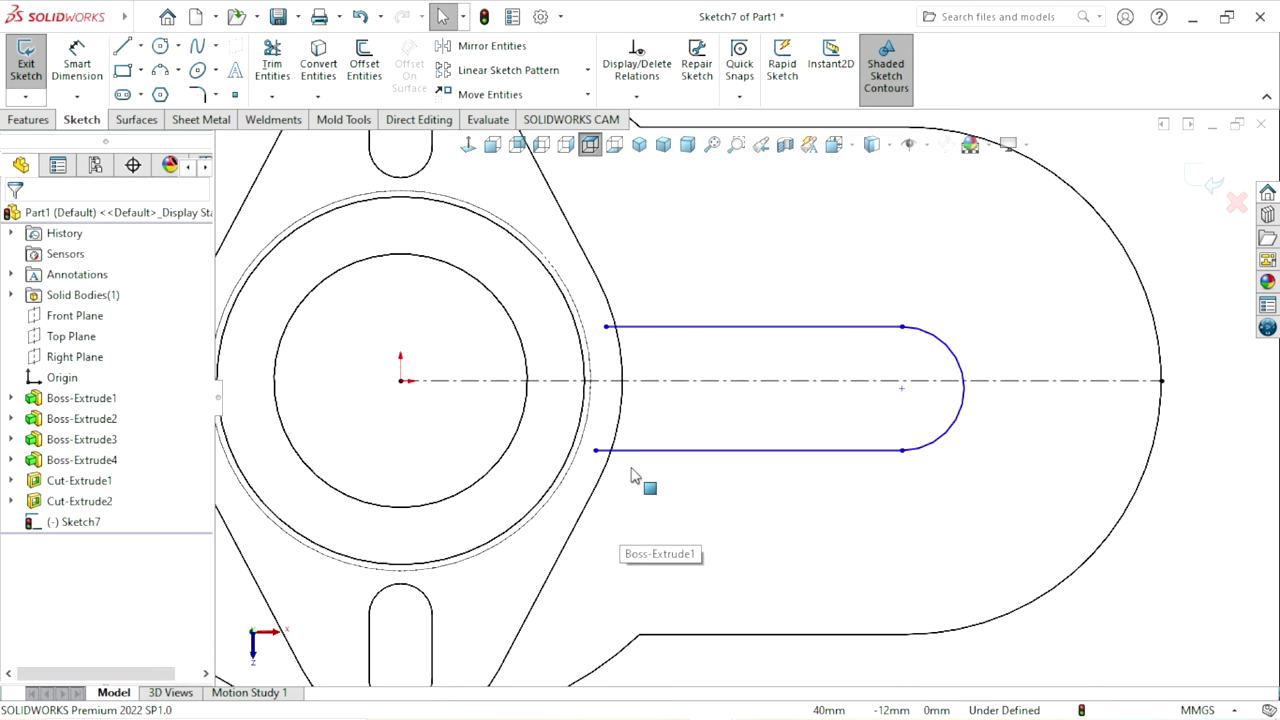
pyautogui.click(607, 328)
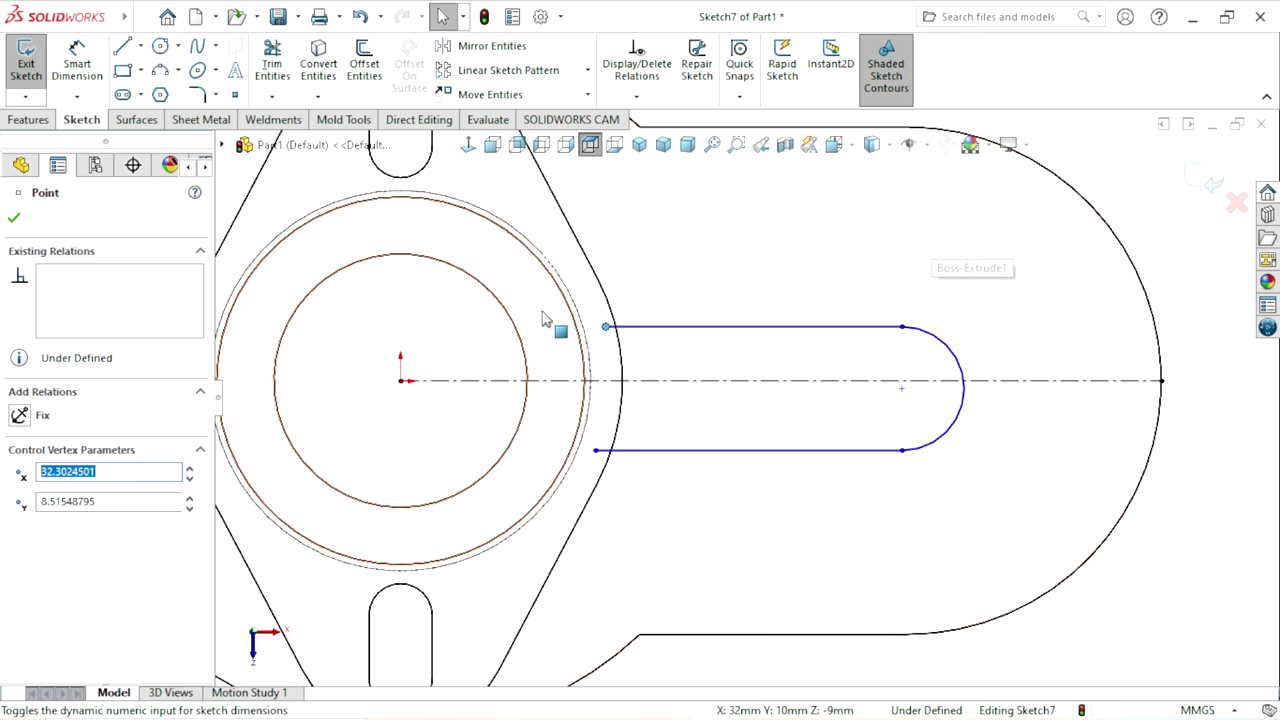
pyautogui.click(583, 320)
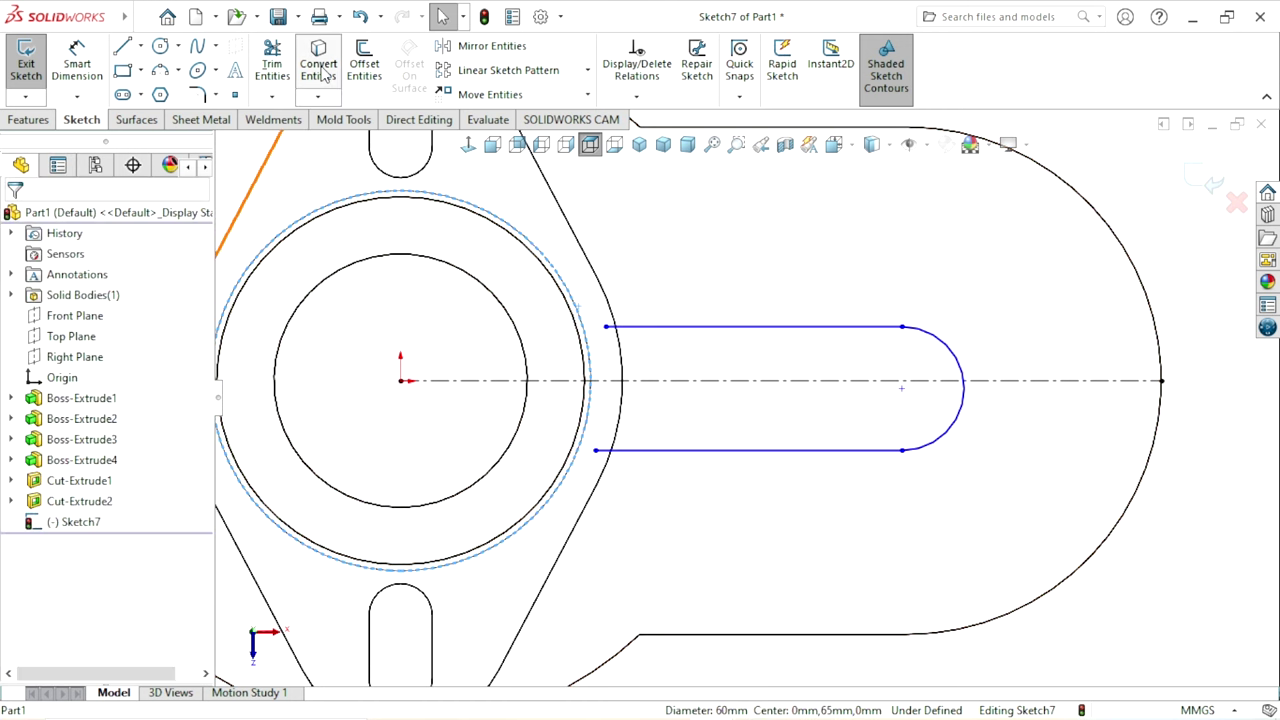
pyautogui.click(823, 240)
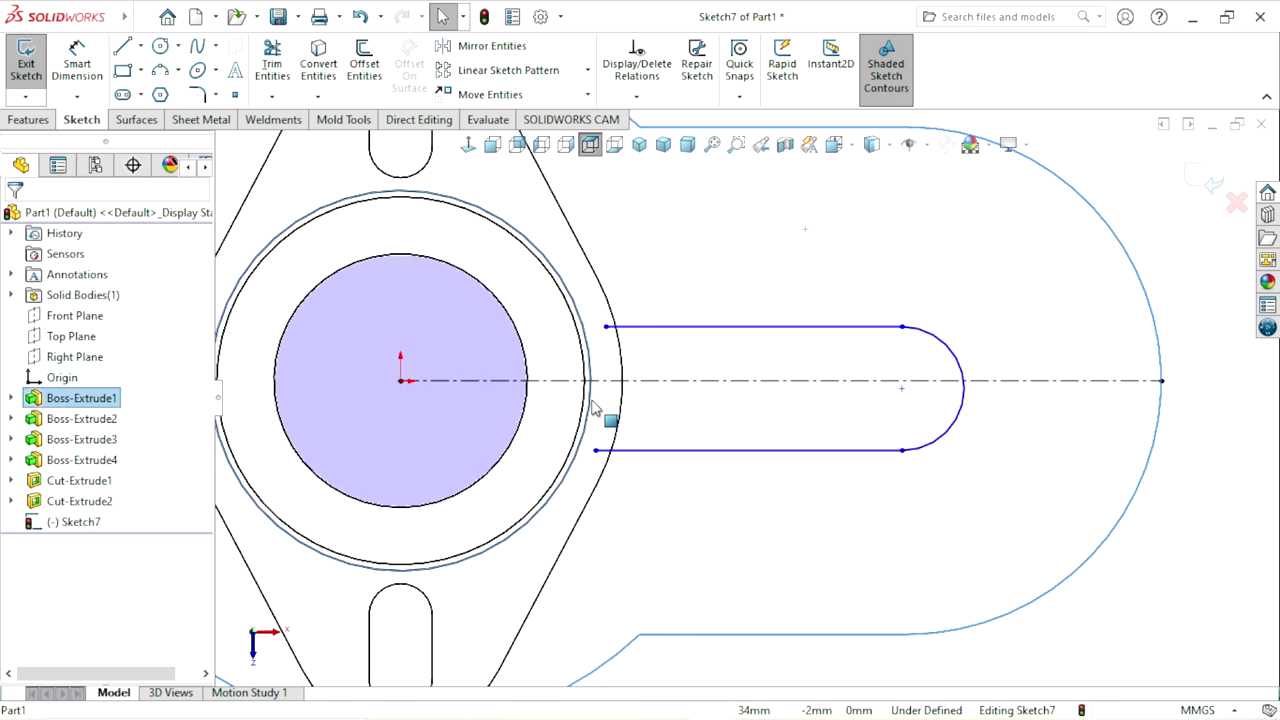
pyautogui.scroll(2, 612, 395)
pyautogui.scroll(-2, 615, 390)
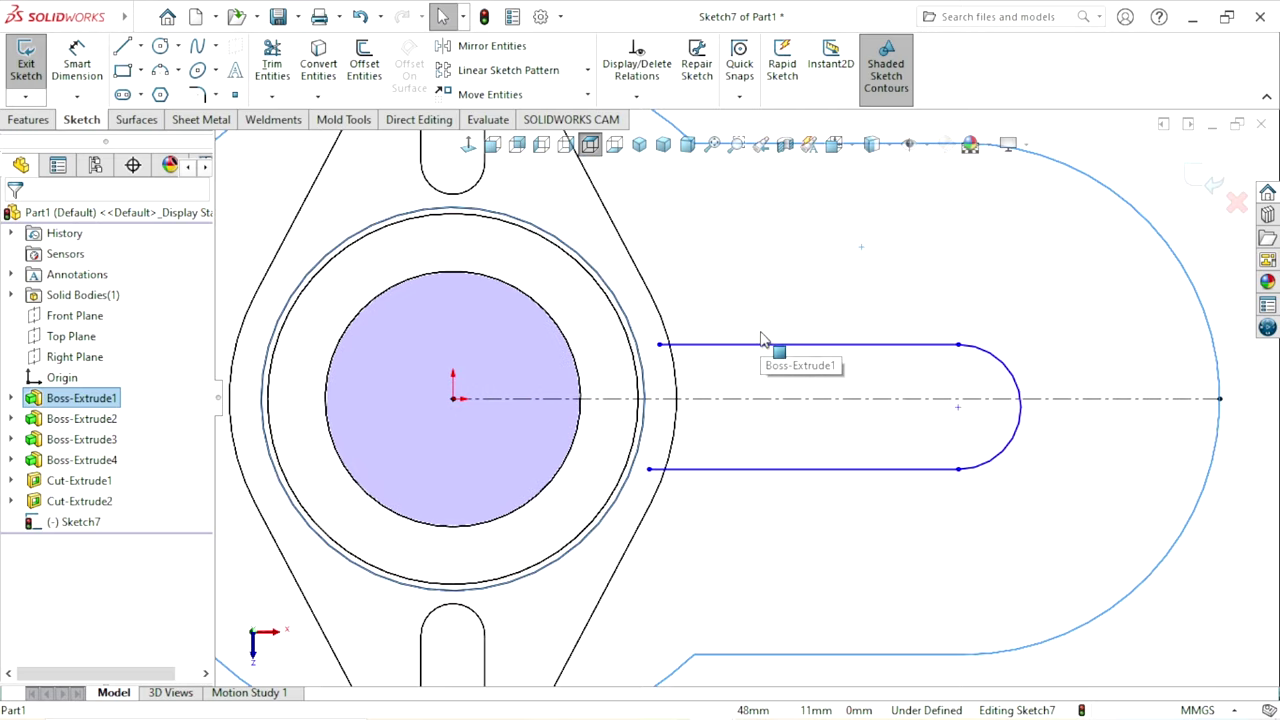
pyautogui.press('Escape')
# - Convert the boss's 60 mm circular edge into Sketch7 and return to a 3D view
pyautogui.scroll(3, 740, 400)
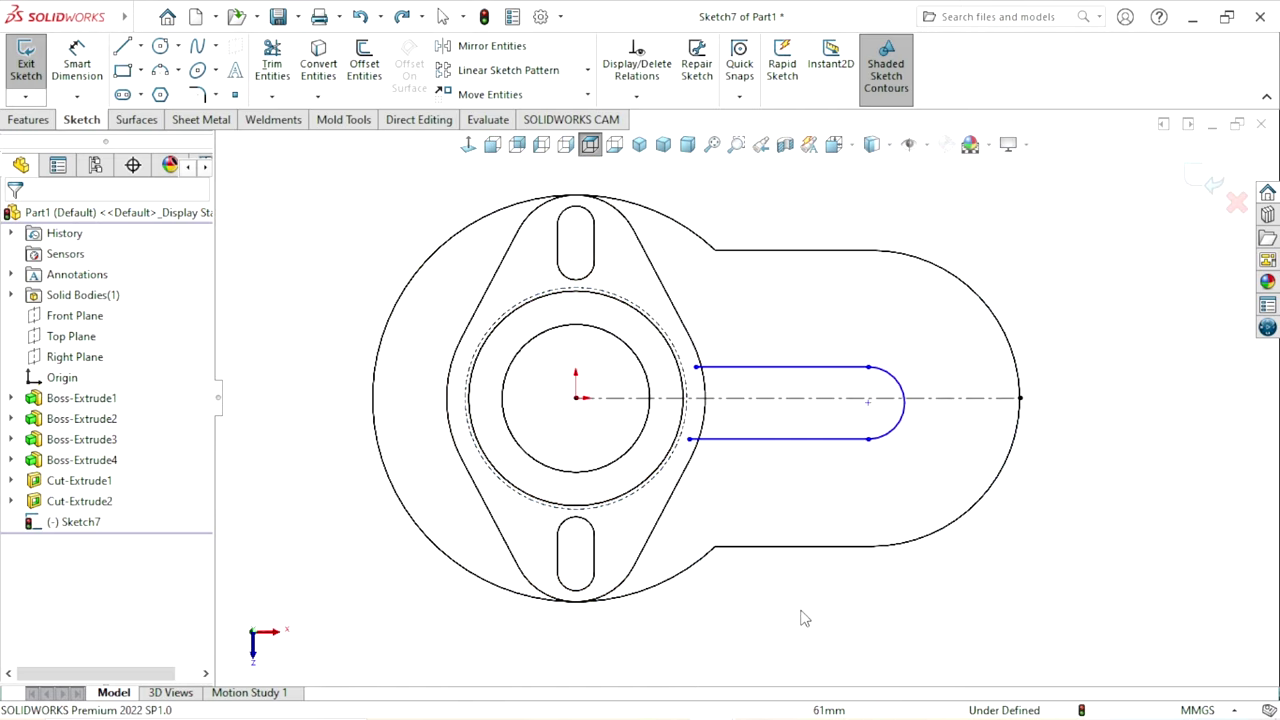
pyautogui.moveTo(805, 618)
pyautogui.mouseDown(button='middle')
pyautogui.moveTo(806, 477)
pyautogui.moveTo(752, 410)
pyautogui.moveTo(774, 475)
pyautogui.mouseUp(button='middle')
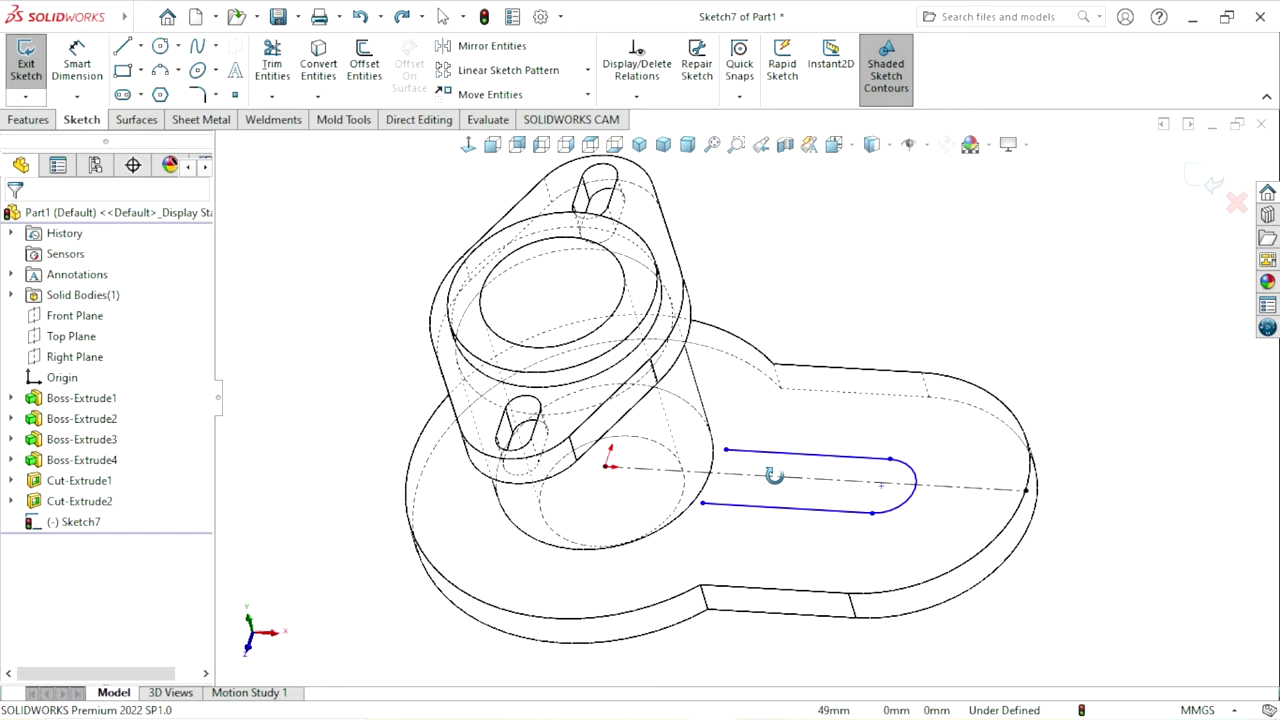
pyautogui.scroll(-3, 766, 498)
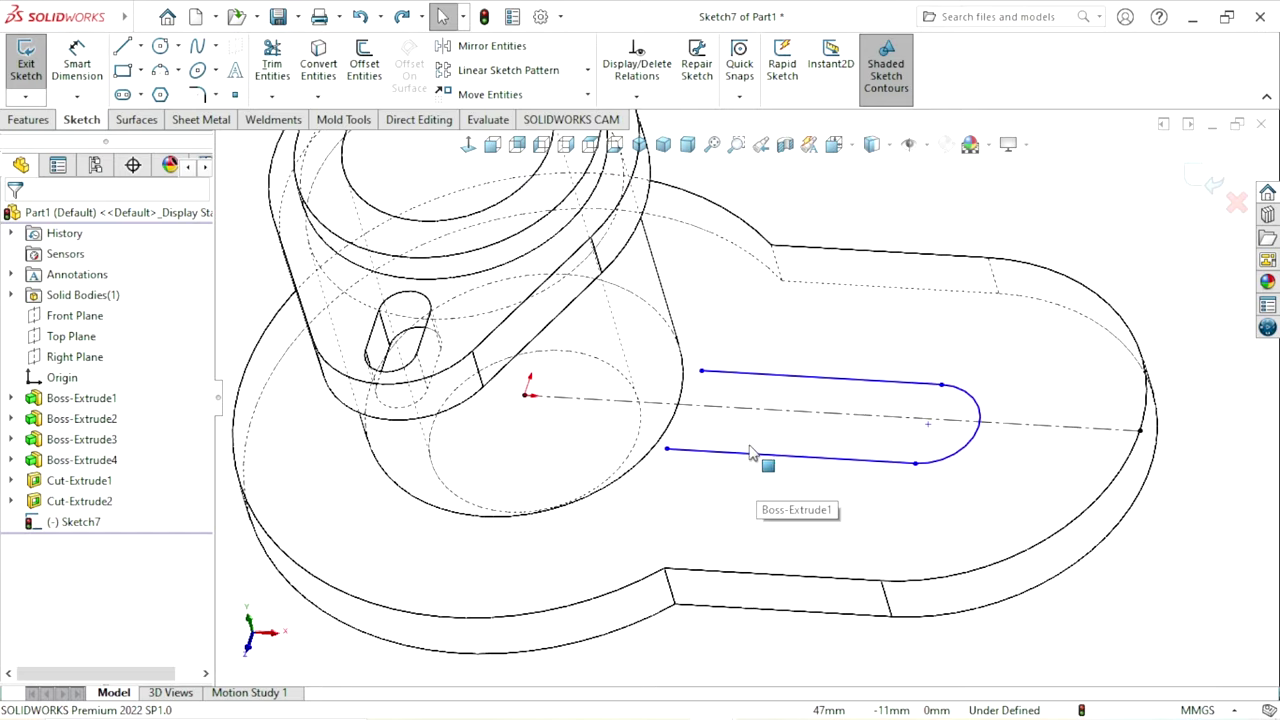
pyautogui.click(677, 437)
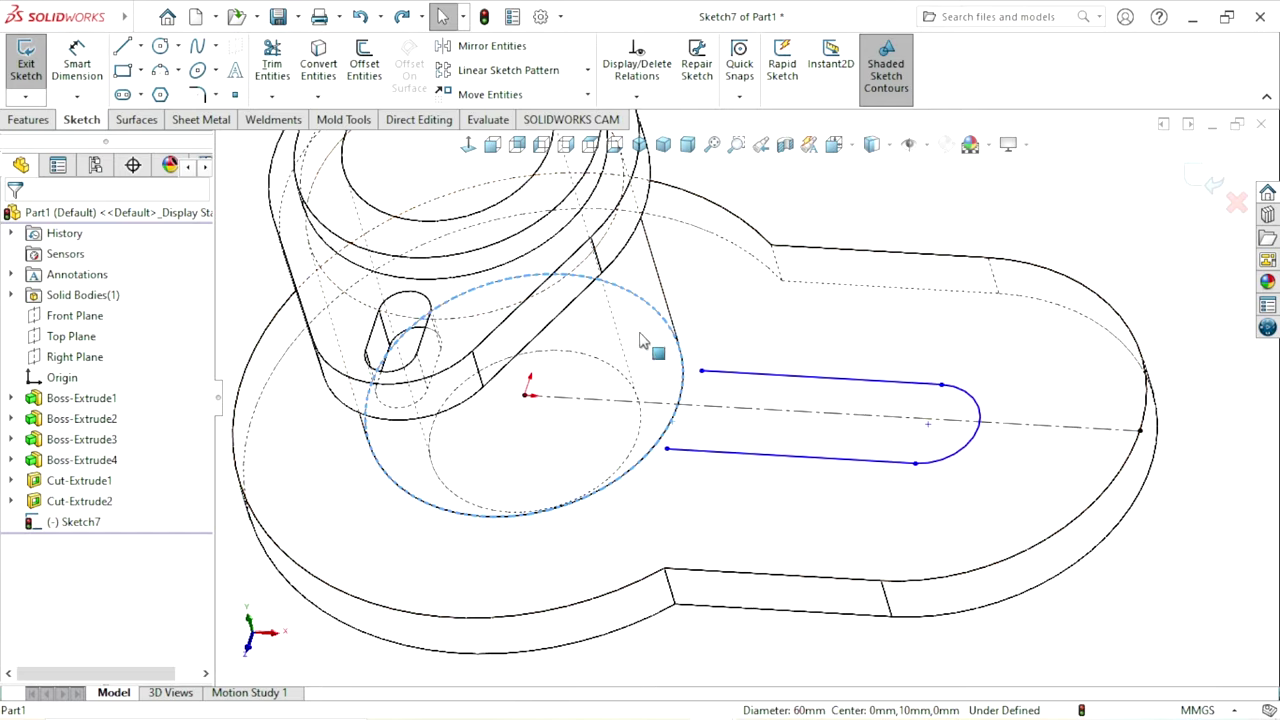
pyautogui.press('Escape')
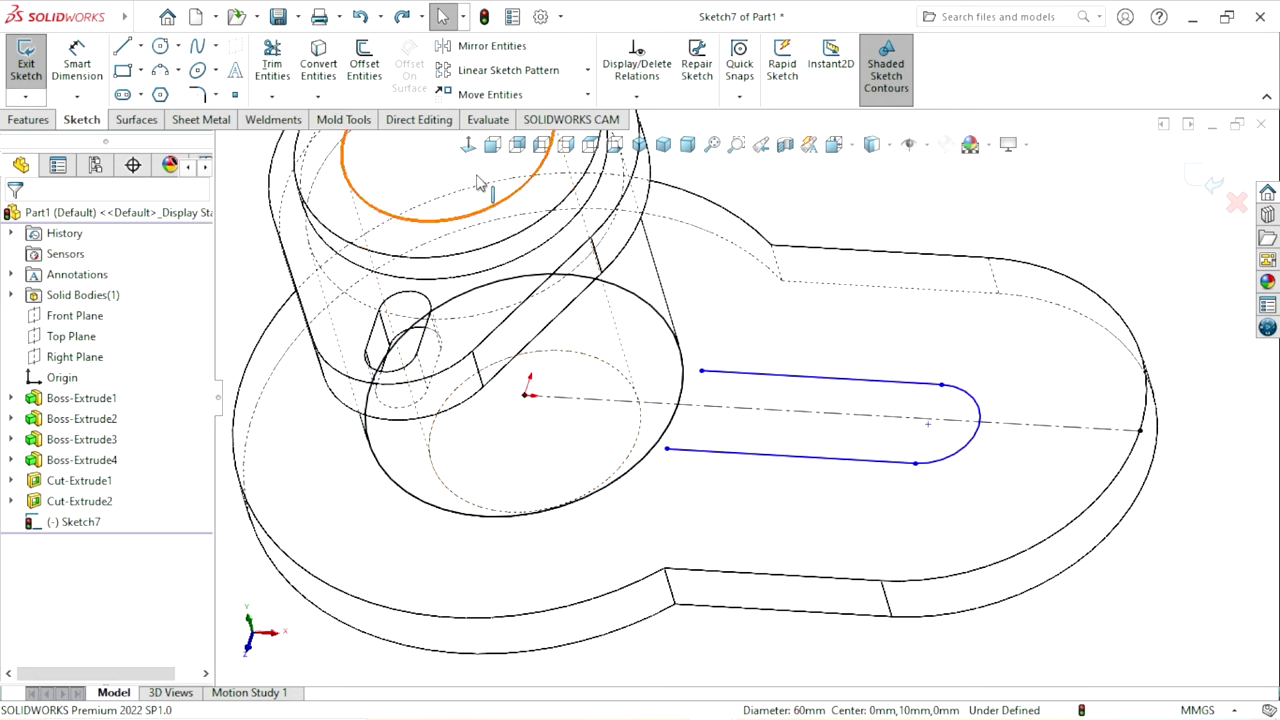
pyautogui.click(590, 144)
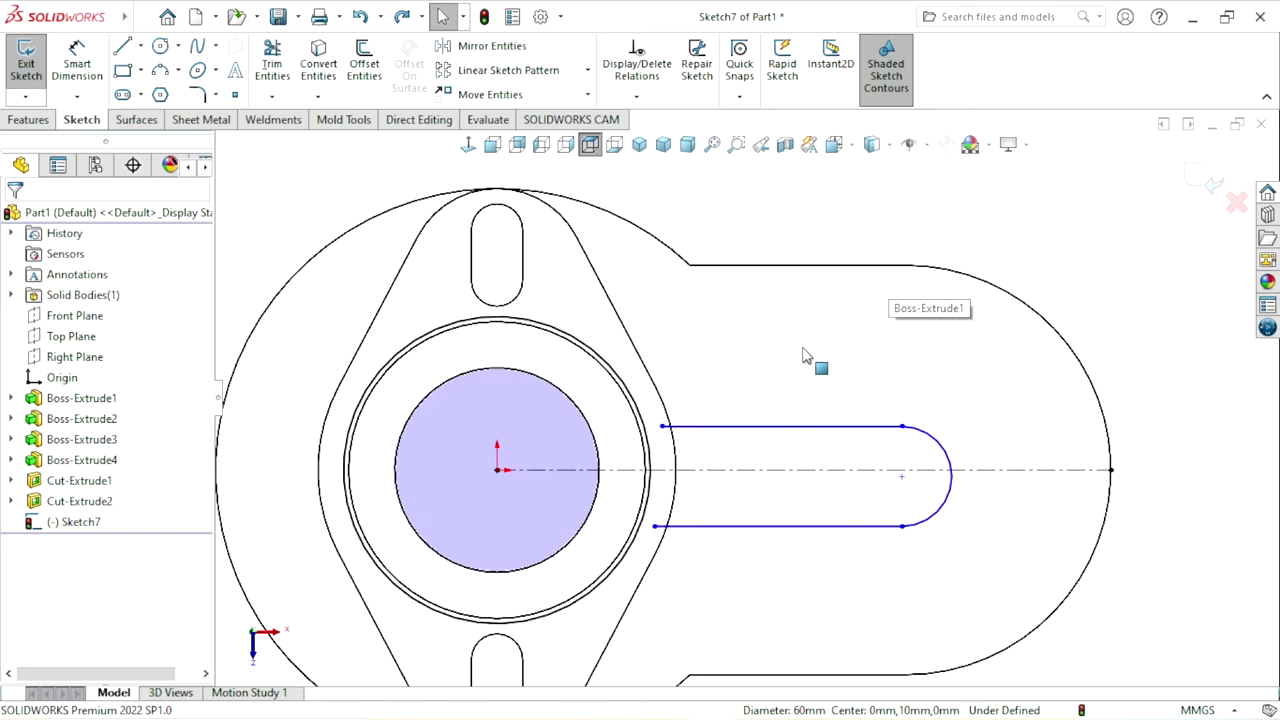
pyautogui.hotkey('ctrl', 'shift', 'z')
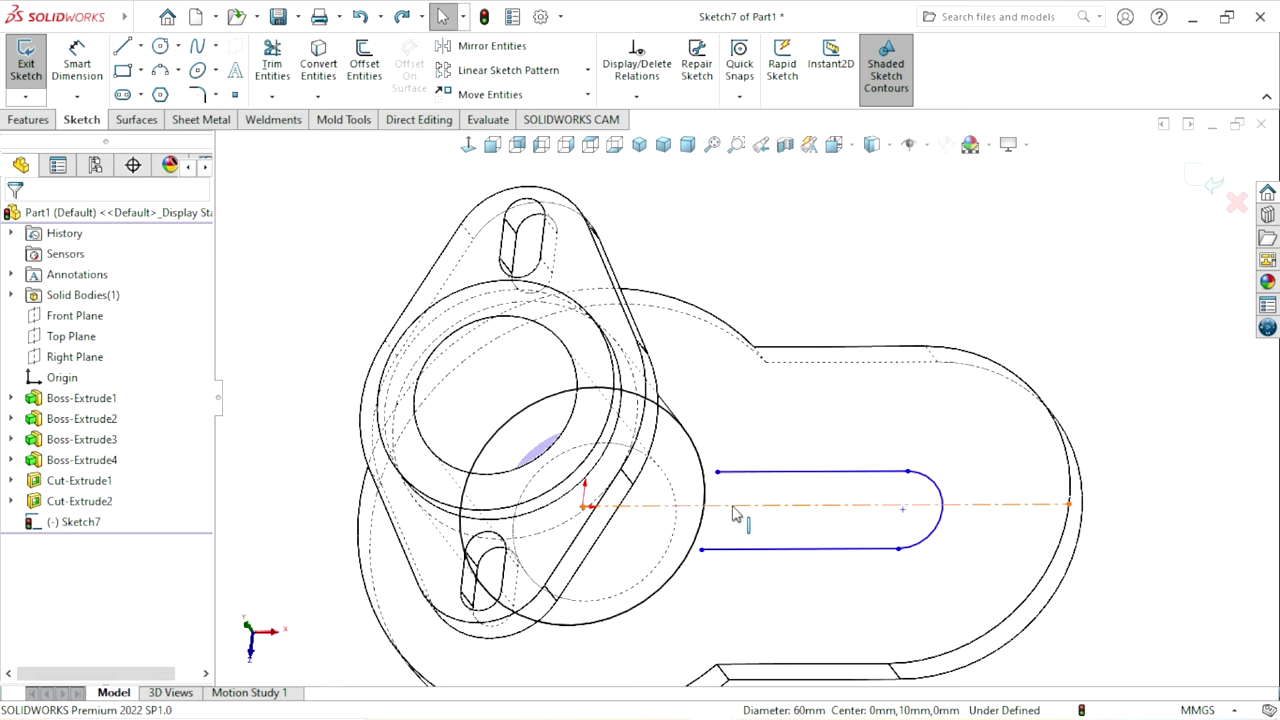
pyautogui.scroll(-3, 733, 513)
# - Make the slot's top-left endpoint coincident with the projected circle
pyautogui.click(709, 429)
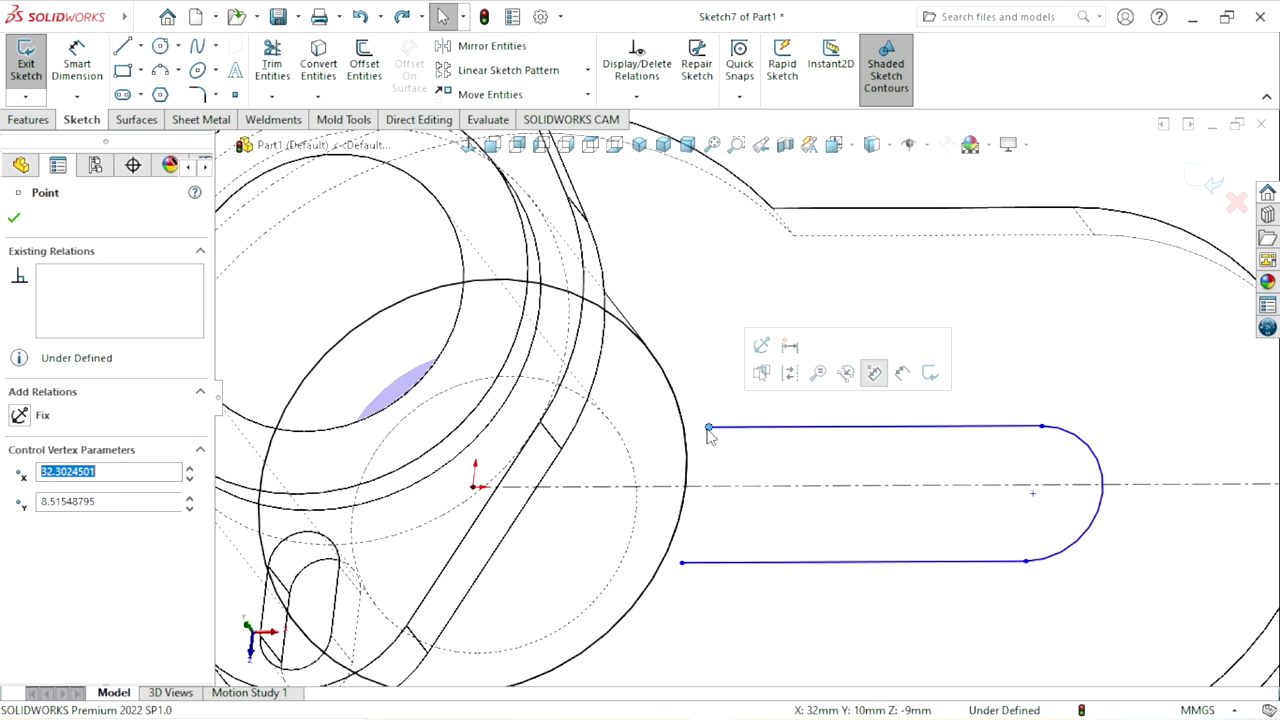
pyautogui.keyDown('ctrl'); pyautogui.click(687, 432); pyautogui.keyUp('ctrl')
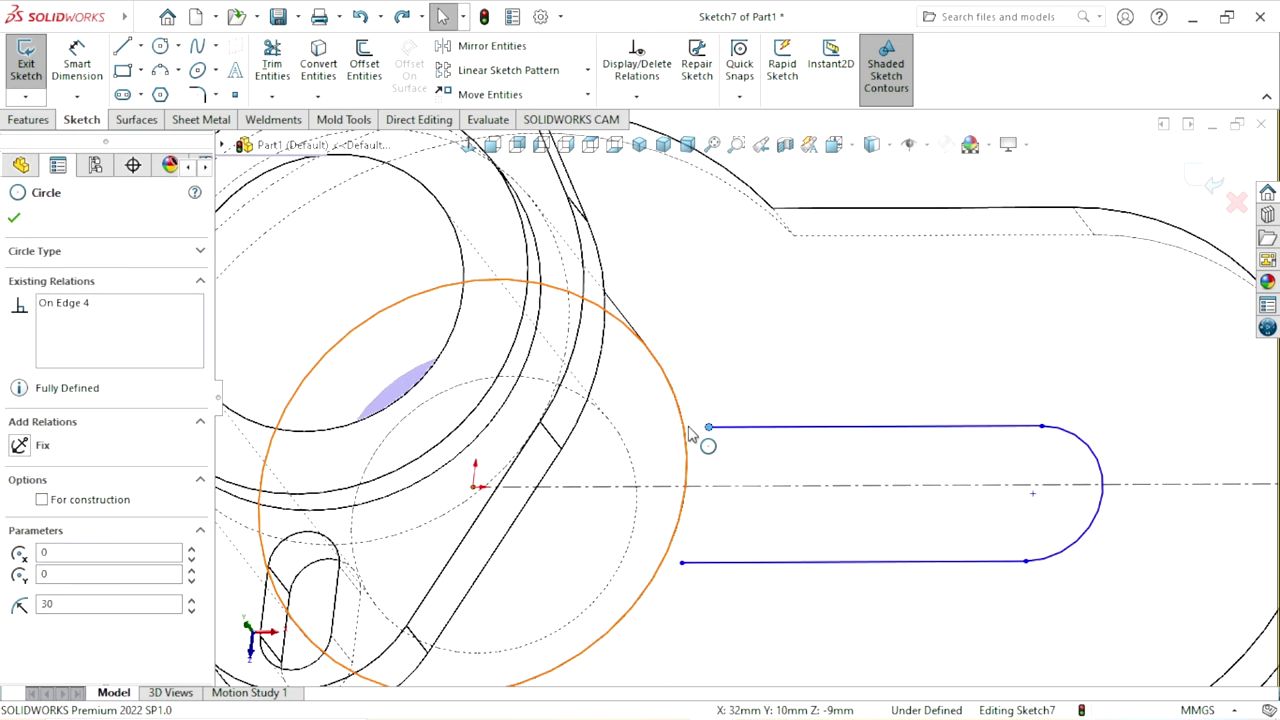
pyautogui.click(21, 545)
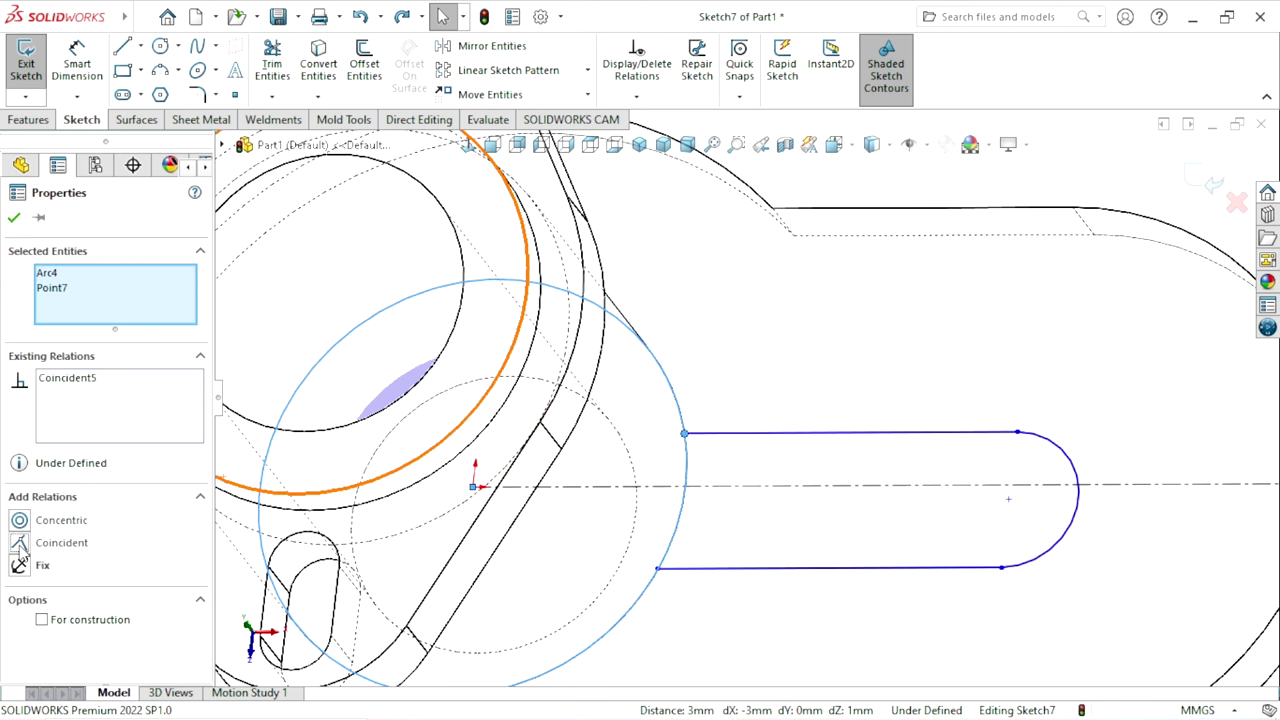
pyautogui.scroll(-1, 492, 521)
pyautogui.scroll(-1, 790, 570)
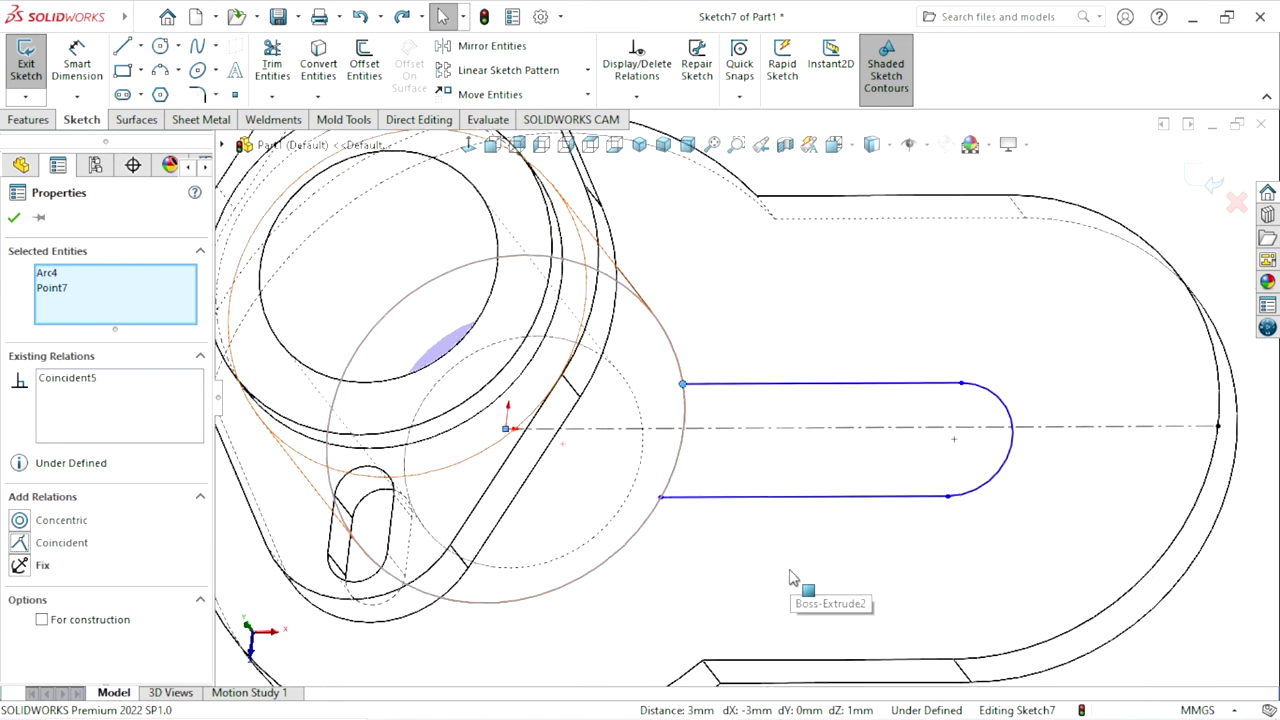
pyautogui.scroll(-2, 663, 514)
pyautogui.scroll(-2, 673, 403)
pyautogui.scroll(-2, 594, 460)
pyautogui.scroll(-2, 711, 434)
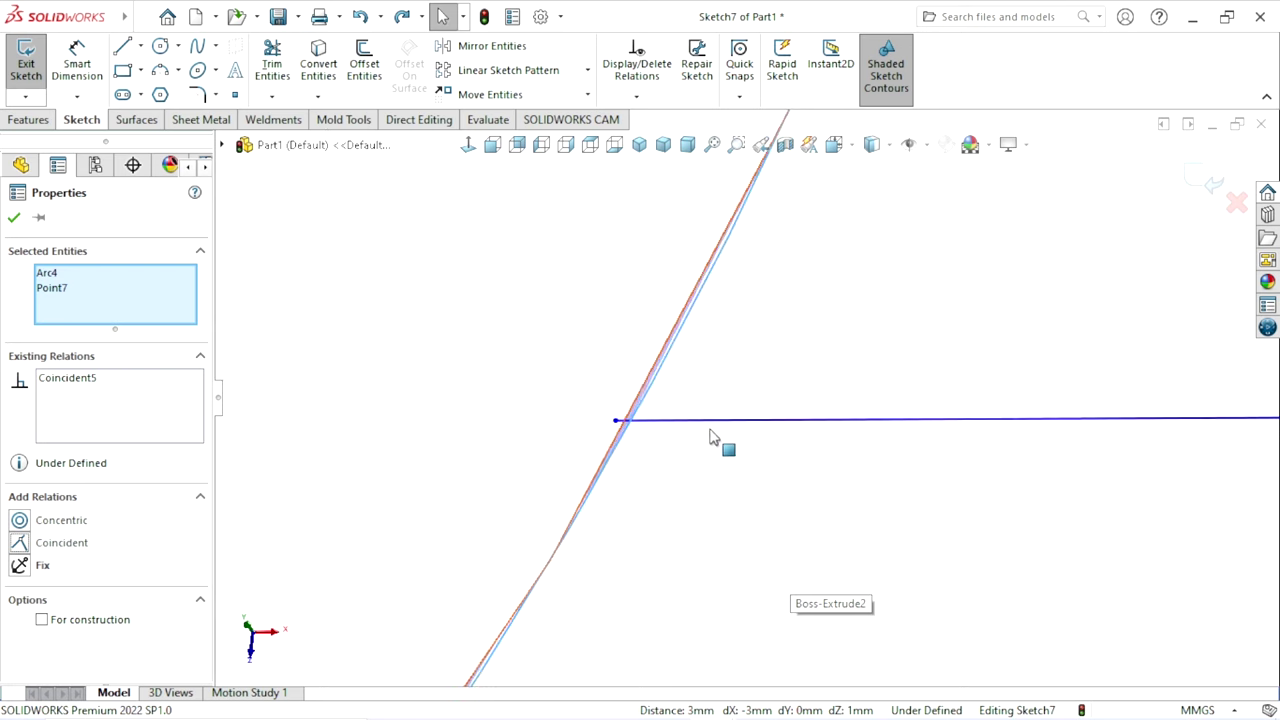
pyautogui.scroll(-1, 600, 436)
# - Attach the slot's bottom-left endpoint to the projected circle, then clear the selection
pyautogui.click(598, 419)
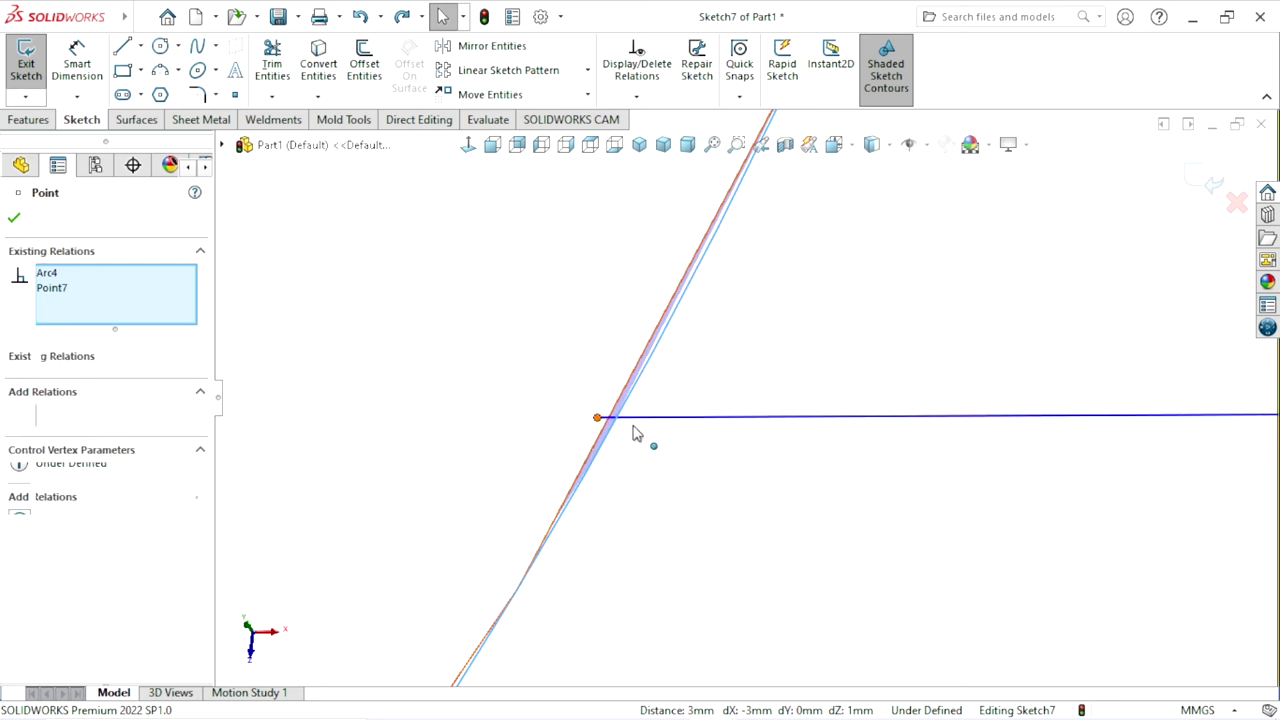
pyautogui.keyDown('ctrl'); pyautogui.click(590, 470); pyautogui.keyUp('ctrl')
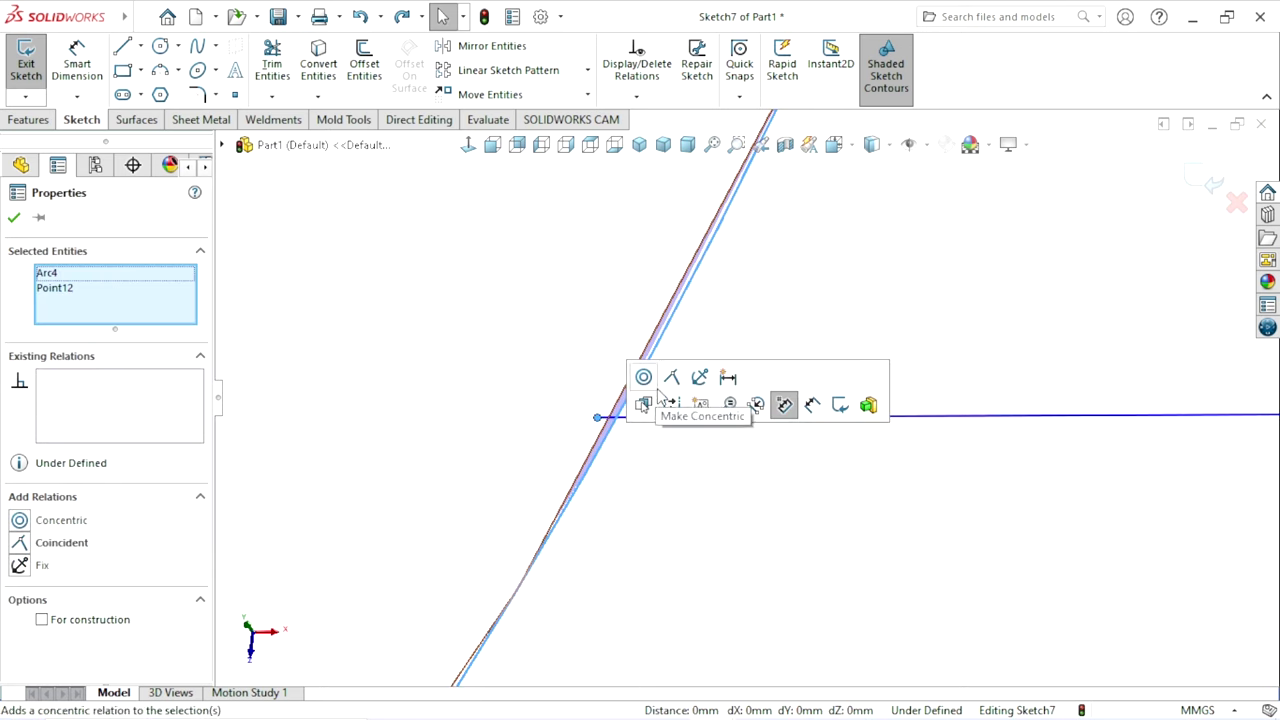
pyautogui.scroll(2, 611, 508)
pyautogui.scroll(2, 677, 491)
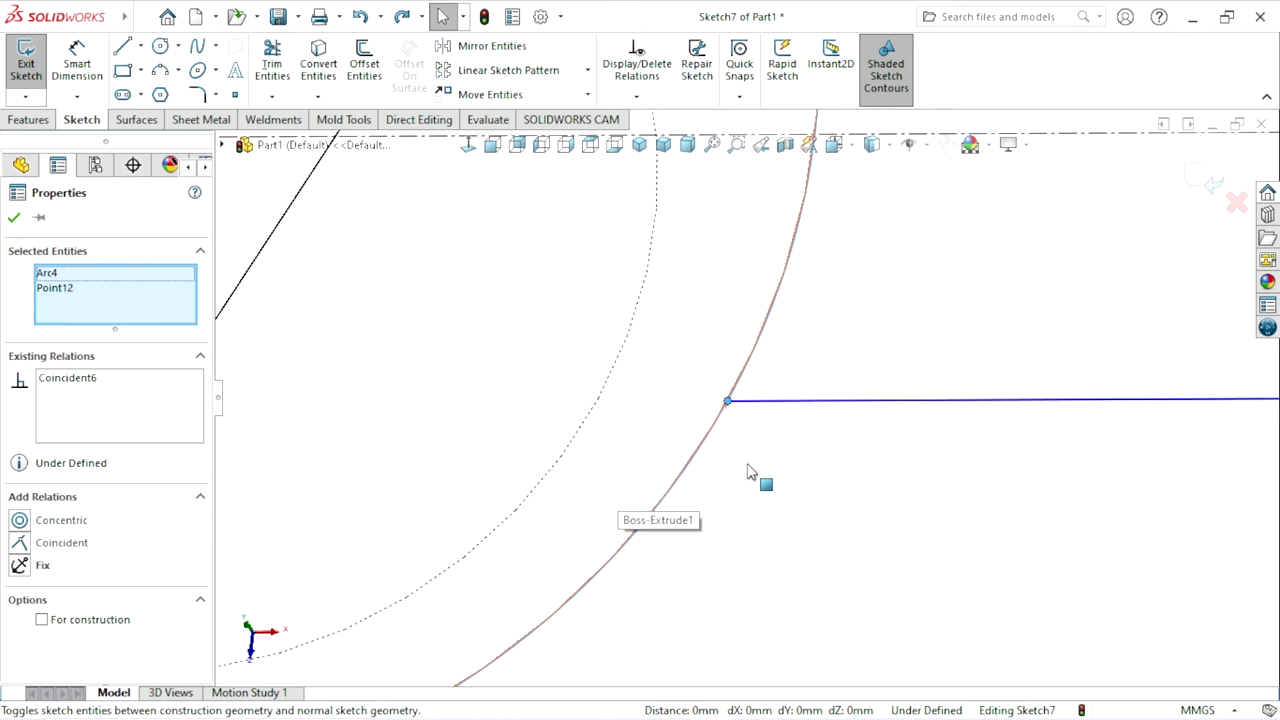
pyautogui.scroll(3, 751, 471)
pyautogui.scroll(3, 755, 465)
pyautogui.press('Escape')
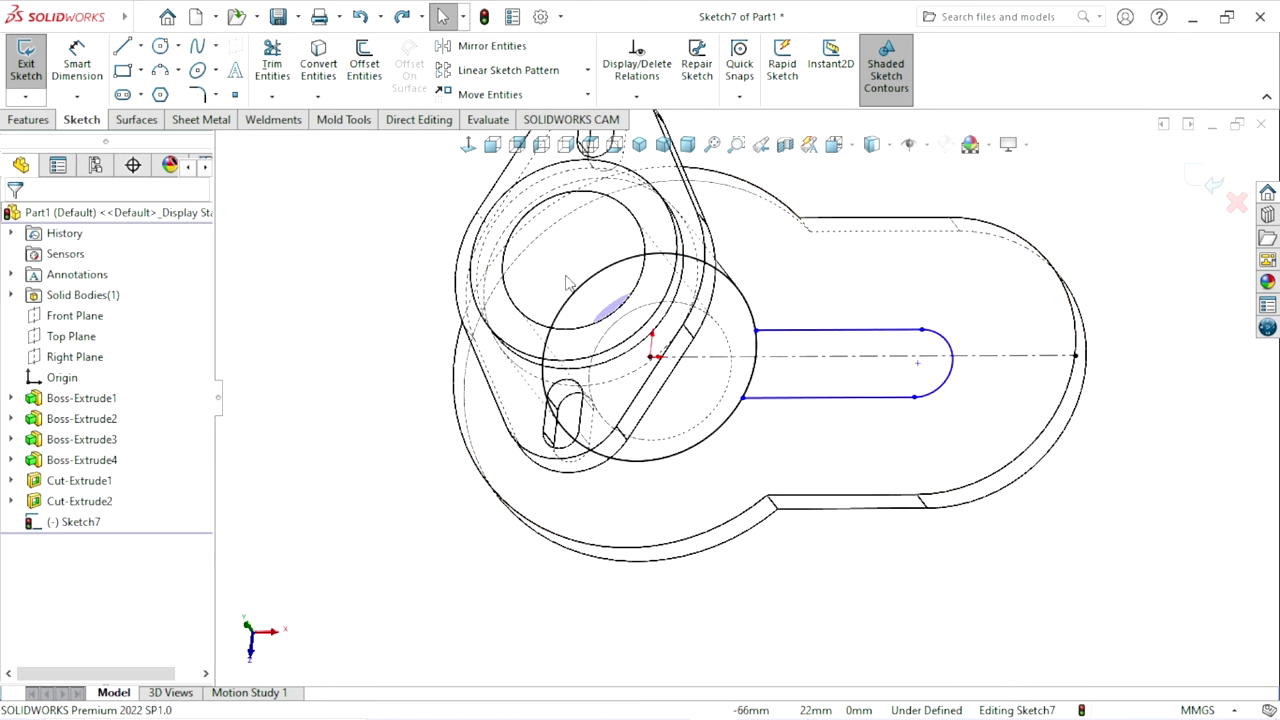
# - Switch the display to shaded with edges and view the sketch plane face-on
pyautogui.click(889, 147)
pyautogui.click(871, 244)
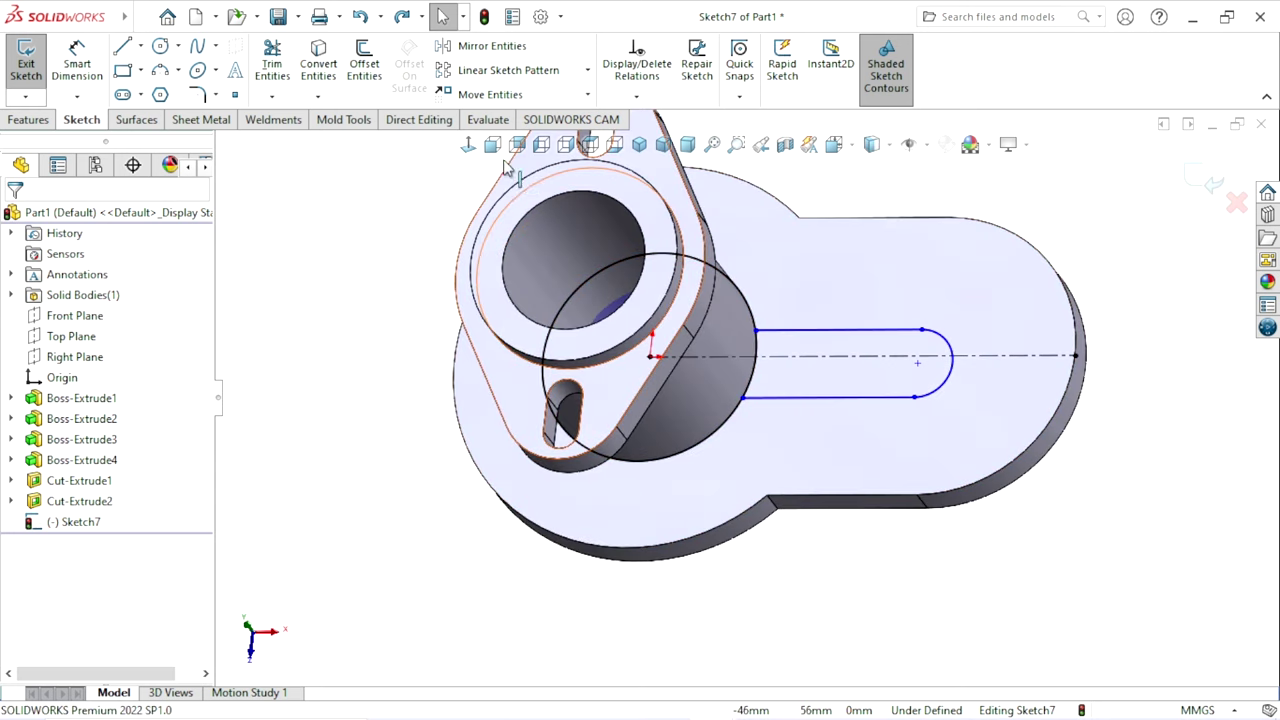
pyautogui.click(590, 144)
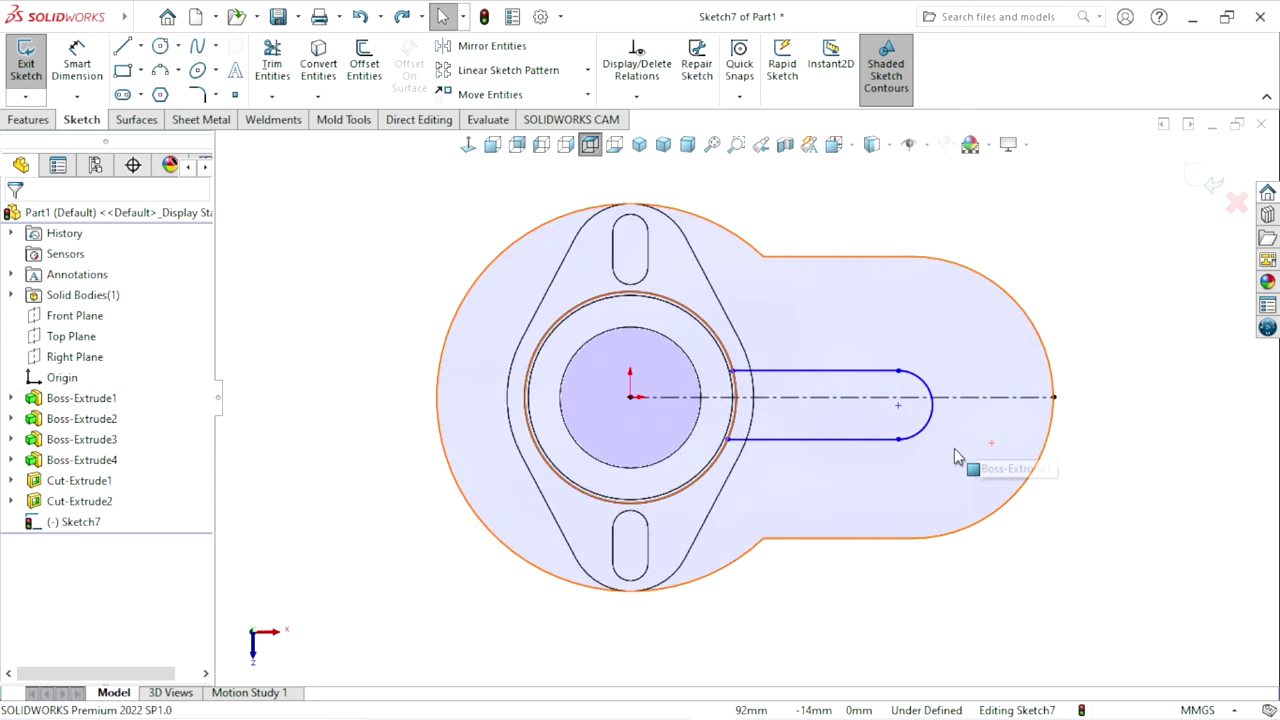
pyautogui.scroll(-2, 950, 466)
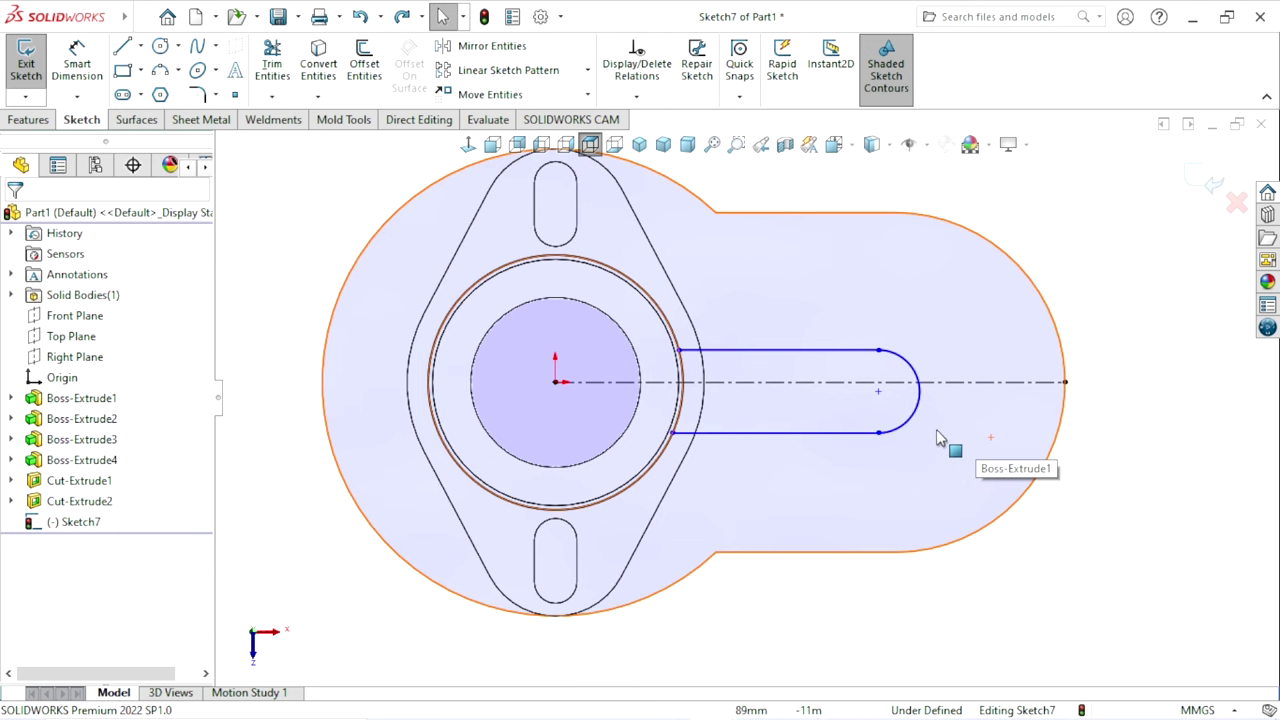
pyautogui.scroll(-2, 936, 429)
# - Dimension the distance between the slot's top and bottom lines as 42 mm
pyautogui.click(77, 63)
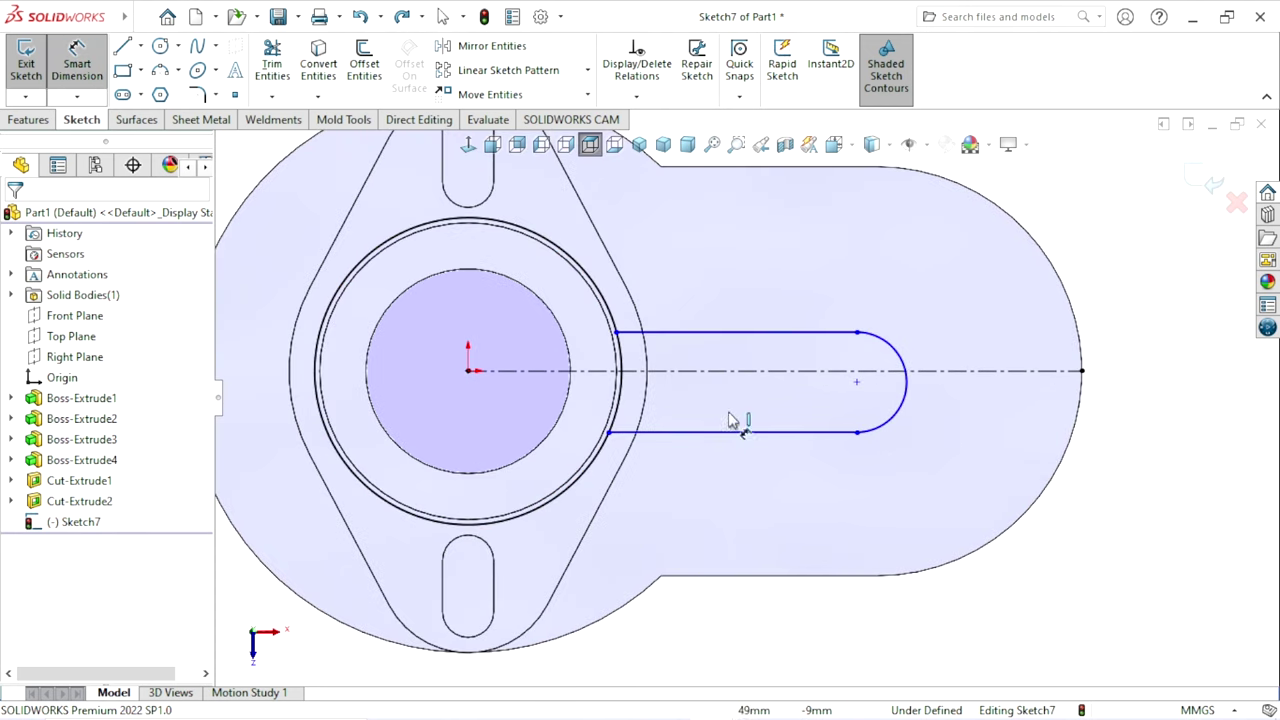
pyautogui.click(705, 333)
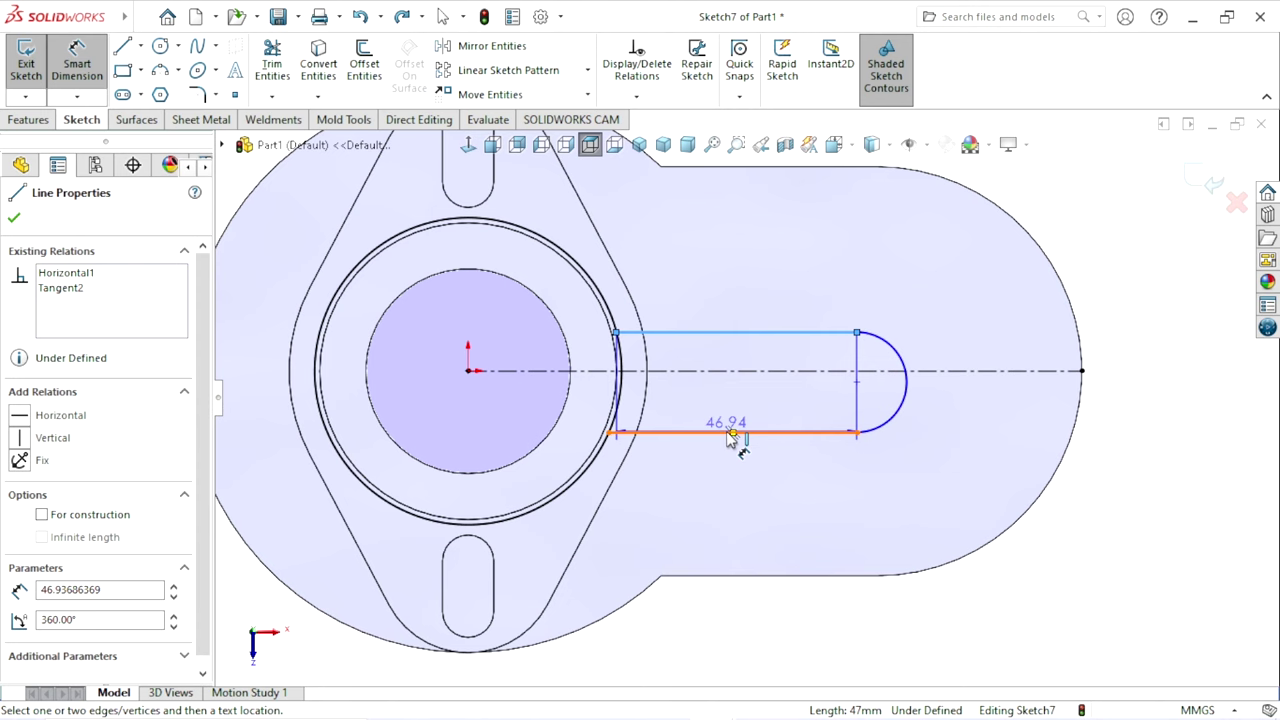
pyautogui.click(737, 432)
pyautogui.click(986, 300)
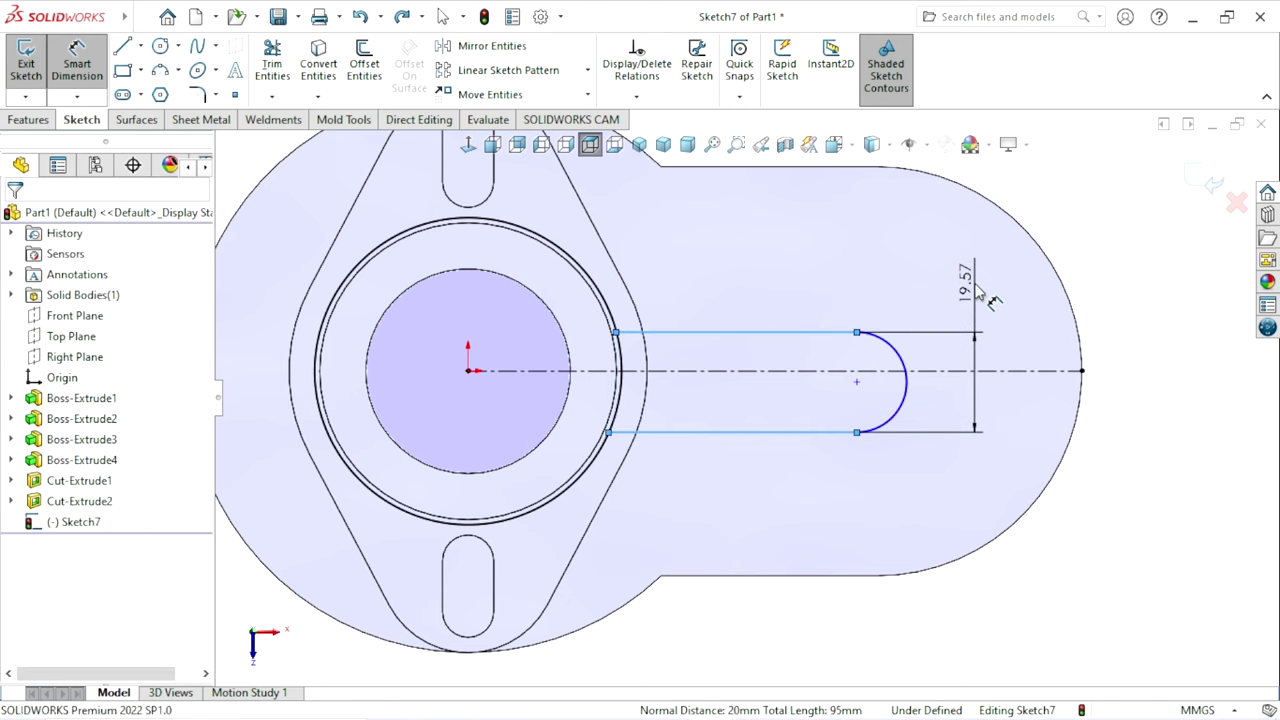
pyautogui.write('4')
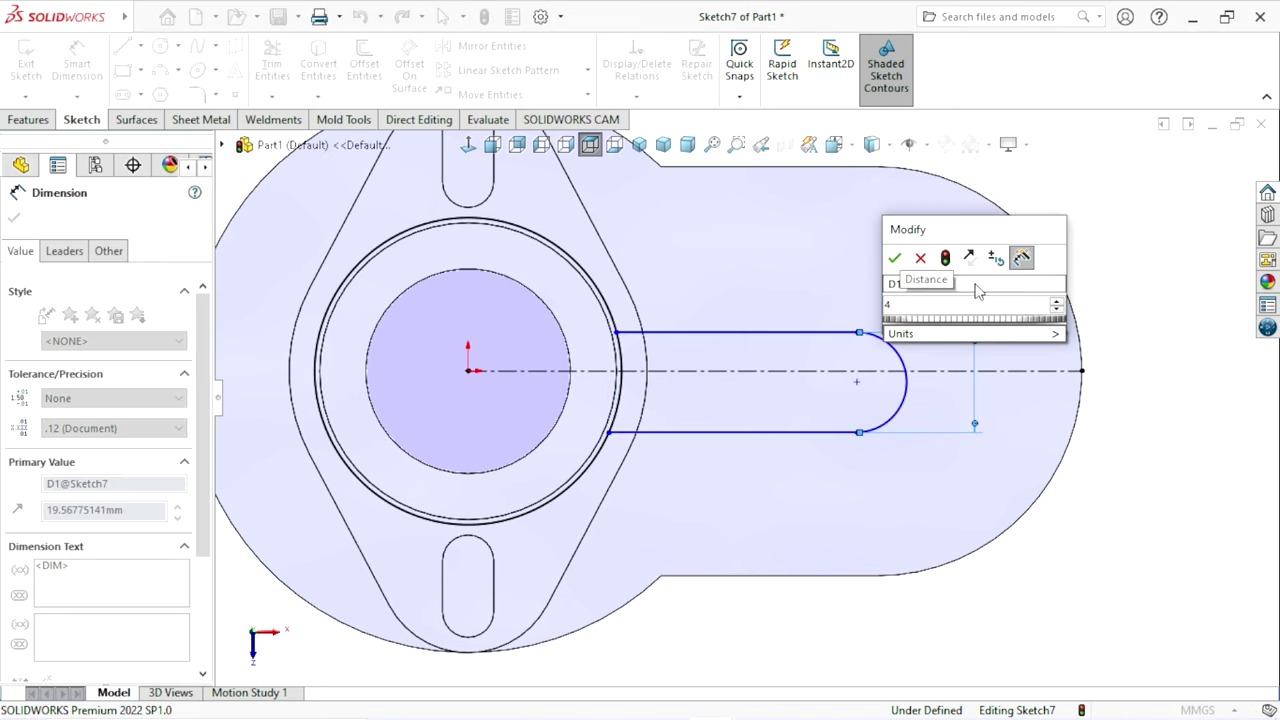
pyautogui.write('2')
pyautogui.press('Return')
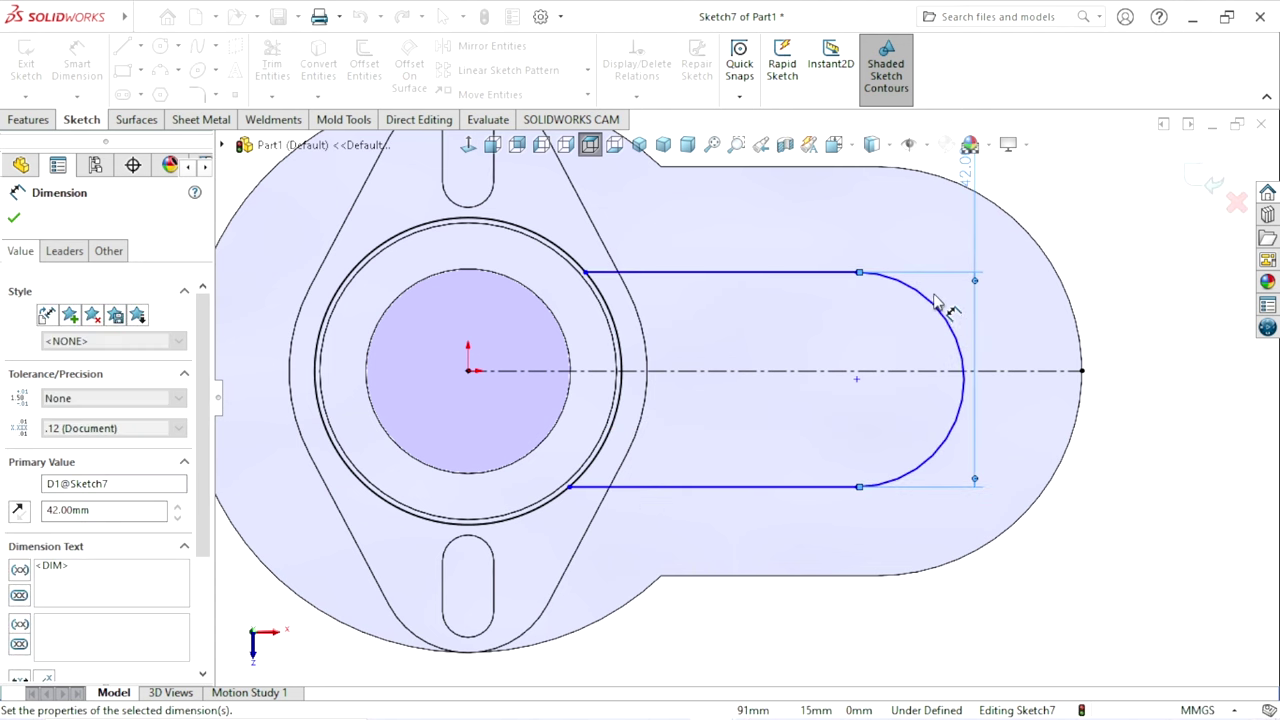
pyautogui.scroll(-4, 780, 451)
pyautogui.scroll(2, 850, 490)
pyautogui.click(1025, 530)
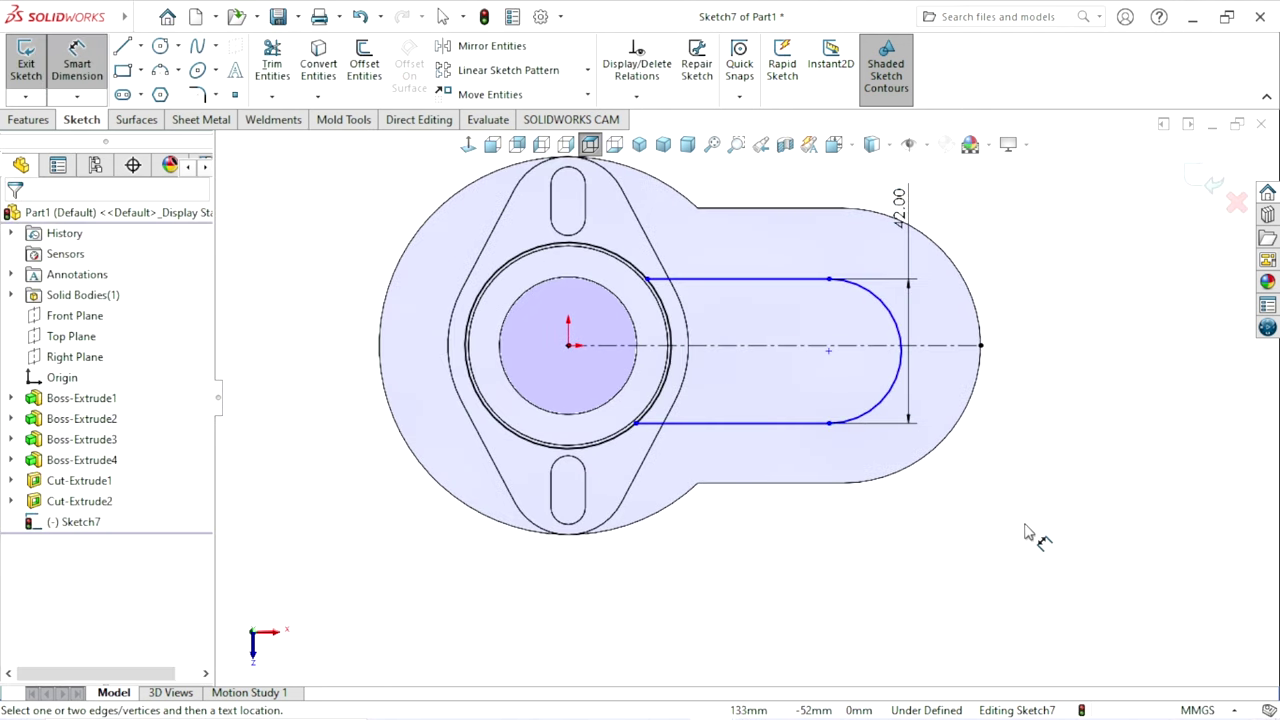
# - Orbit to check the model in 3D, then return to a face-on sketch view
pyautogui.scroll(-2, 975, 518)
pyautogui.scroll(2, 830, 465)
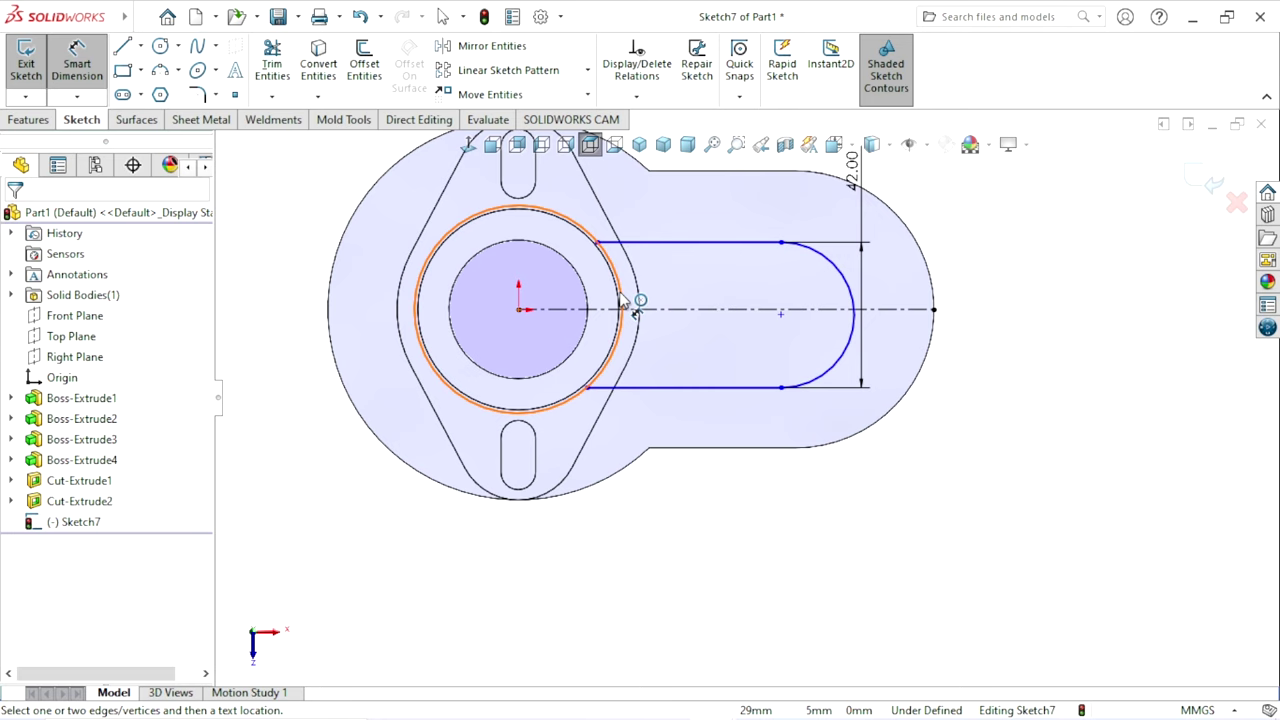
pyautogui.moveTo(785, 463); pyautogui.dragTo(757, 437, button='middle')
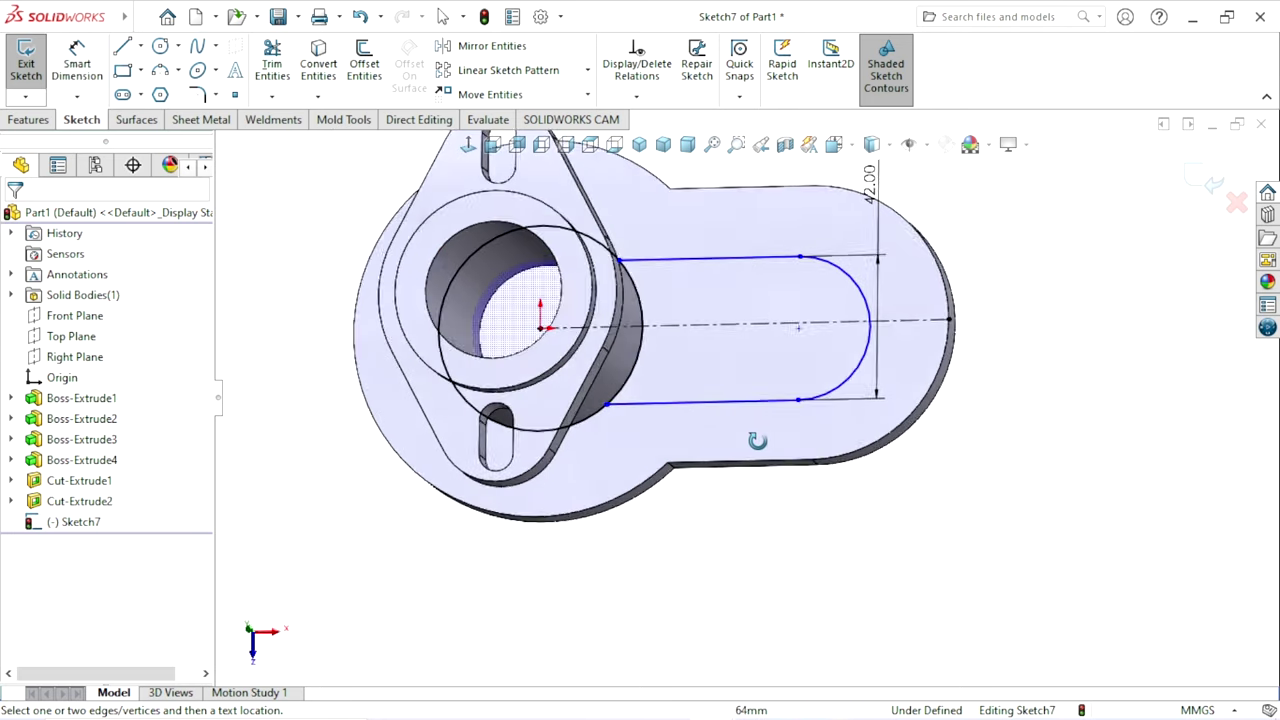
pyautogui.click(466, 145)
pyautogui.scroll(-3, 843, 449)
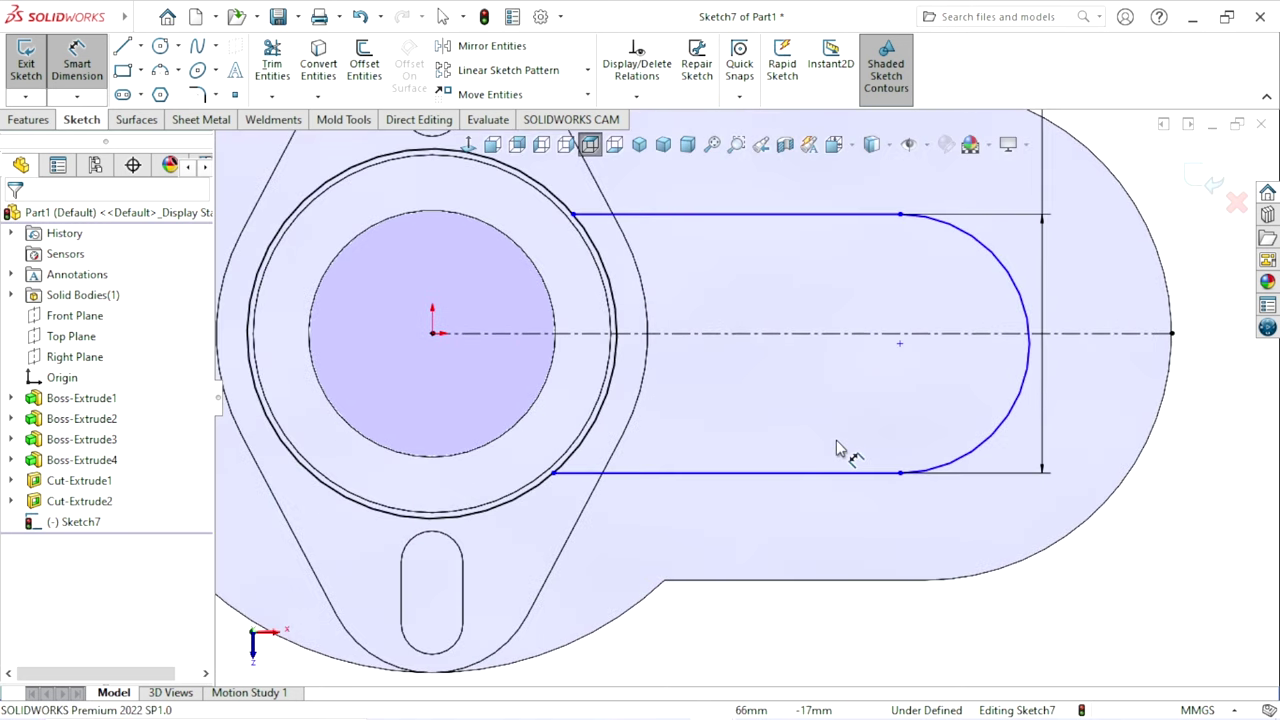
pyautogui.scroll(3, 741, 425)
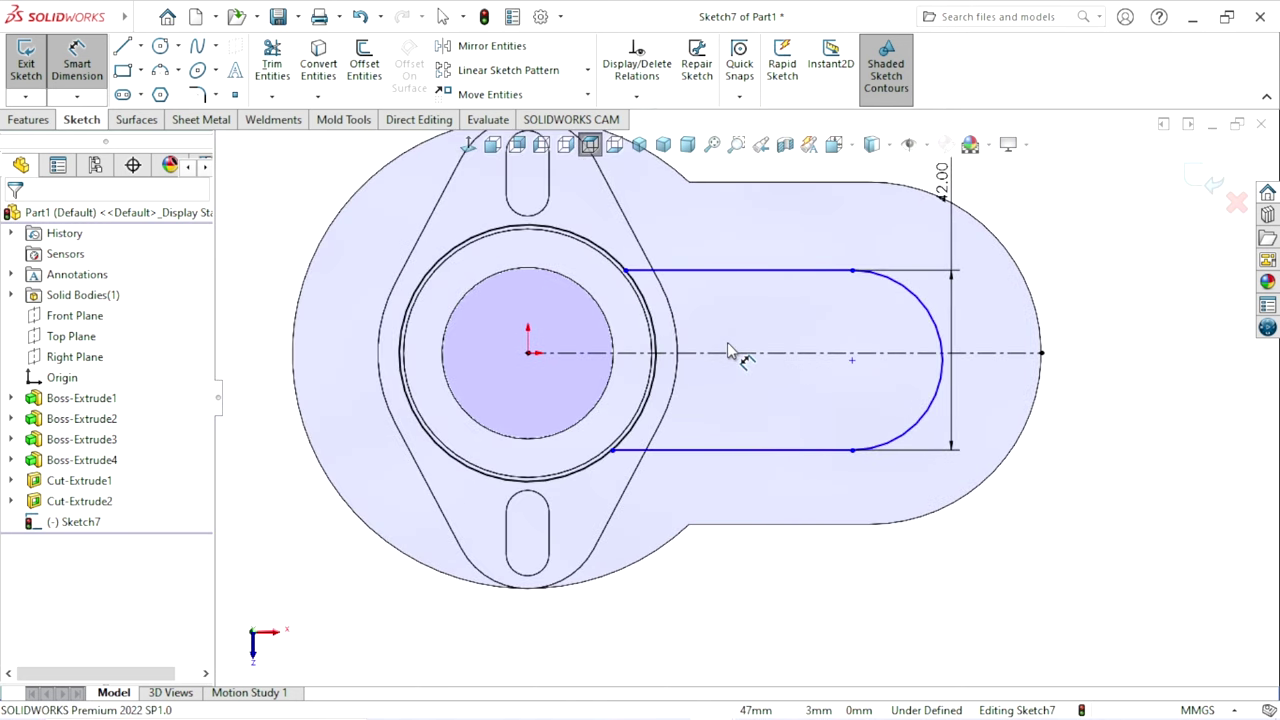
# - Dimension the hub's outer circle to the slot's rounded end arc as 70 mm
pyautogui.click(659, 342)
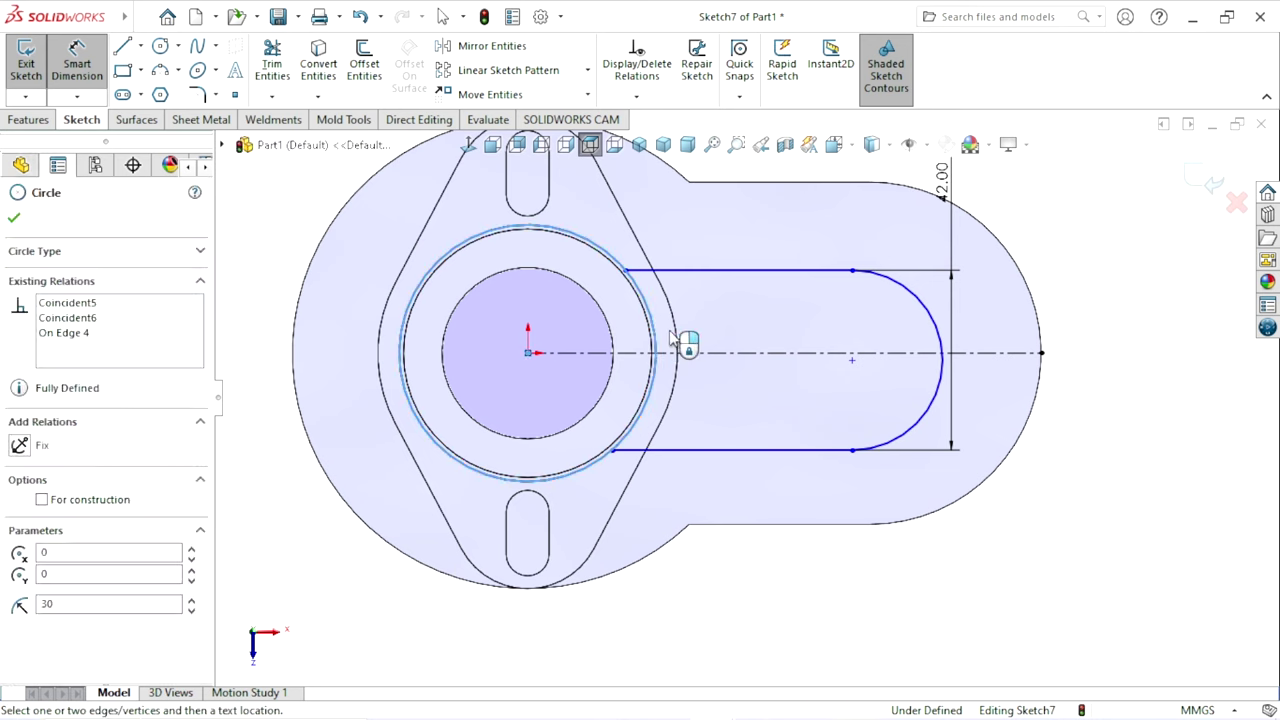
pyautogui.click(941, 340)
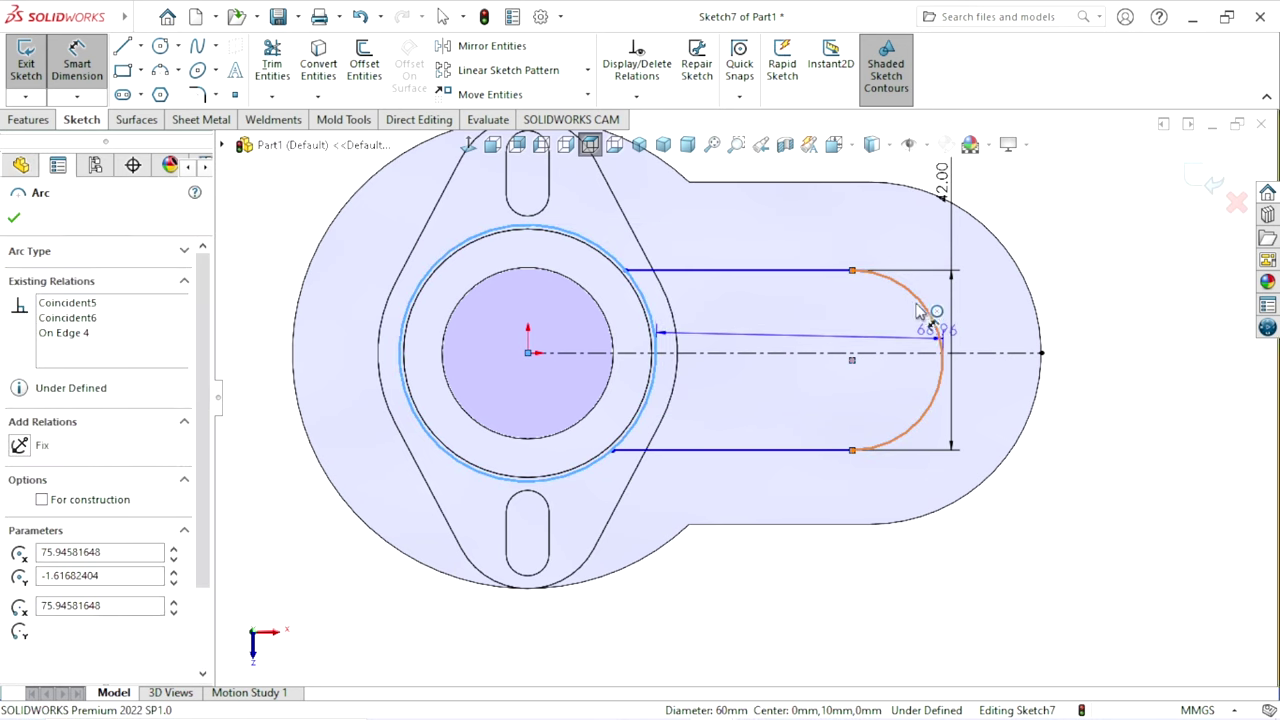
pyautogui.click(758, 205)
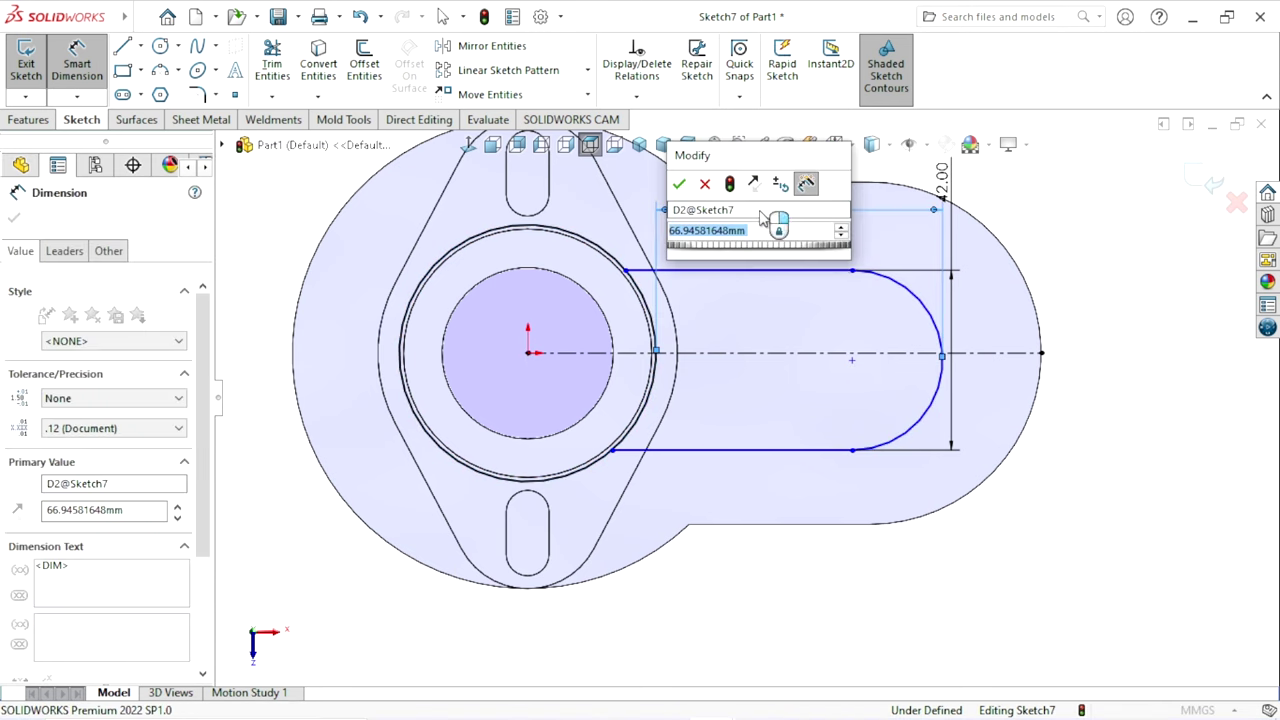
pyautogui.write('70')
pyautogui.click(680, 185)
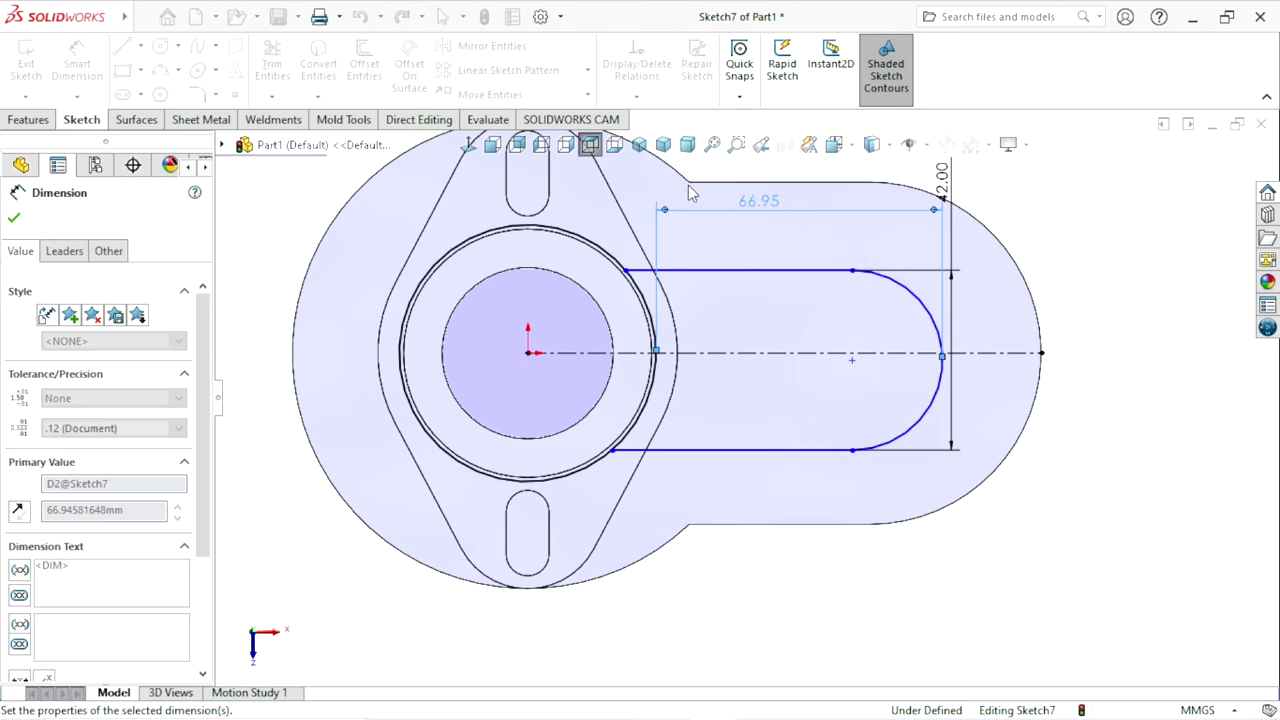
pyautogui.press('Escape')
pyautogui.scroll(3, 923, 508)
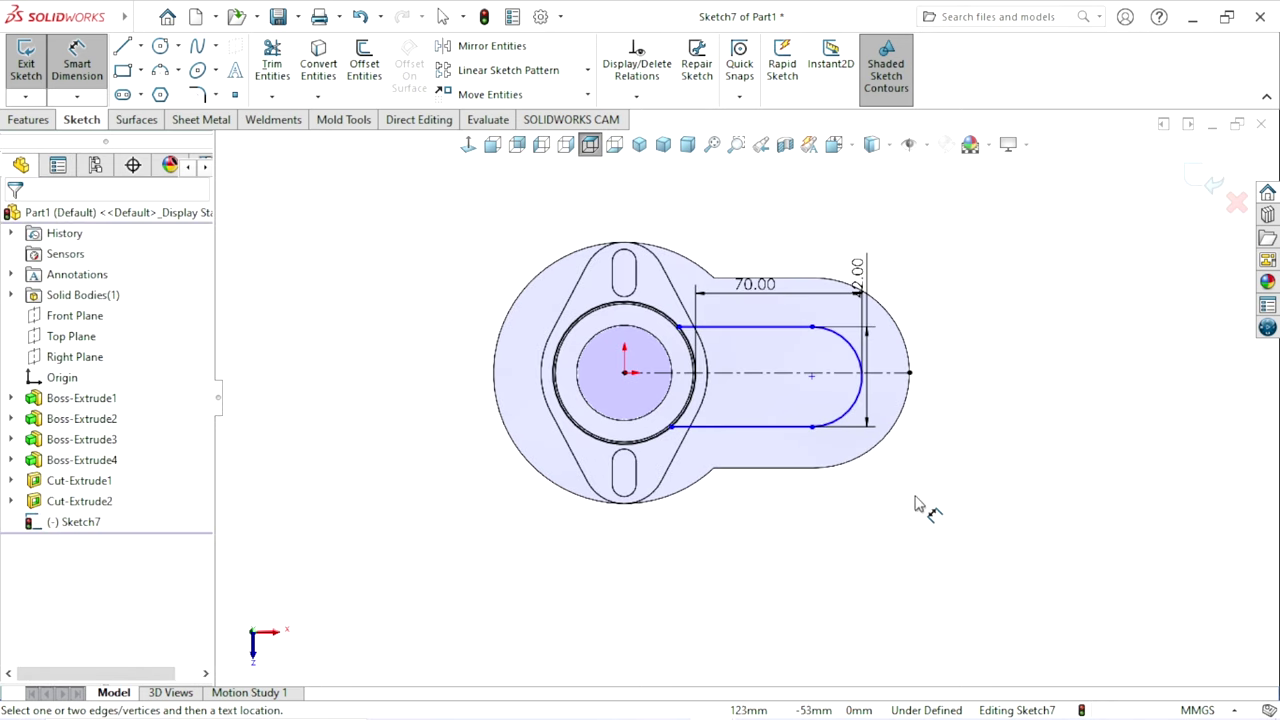
pyautogui.scroll(-2, 808, 414)
pyautogui.press('Escape')
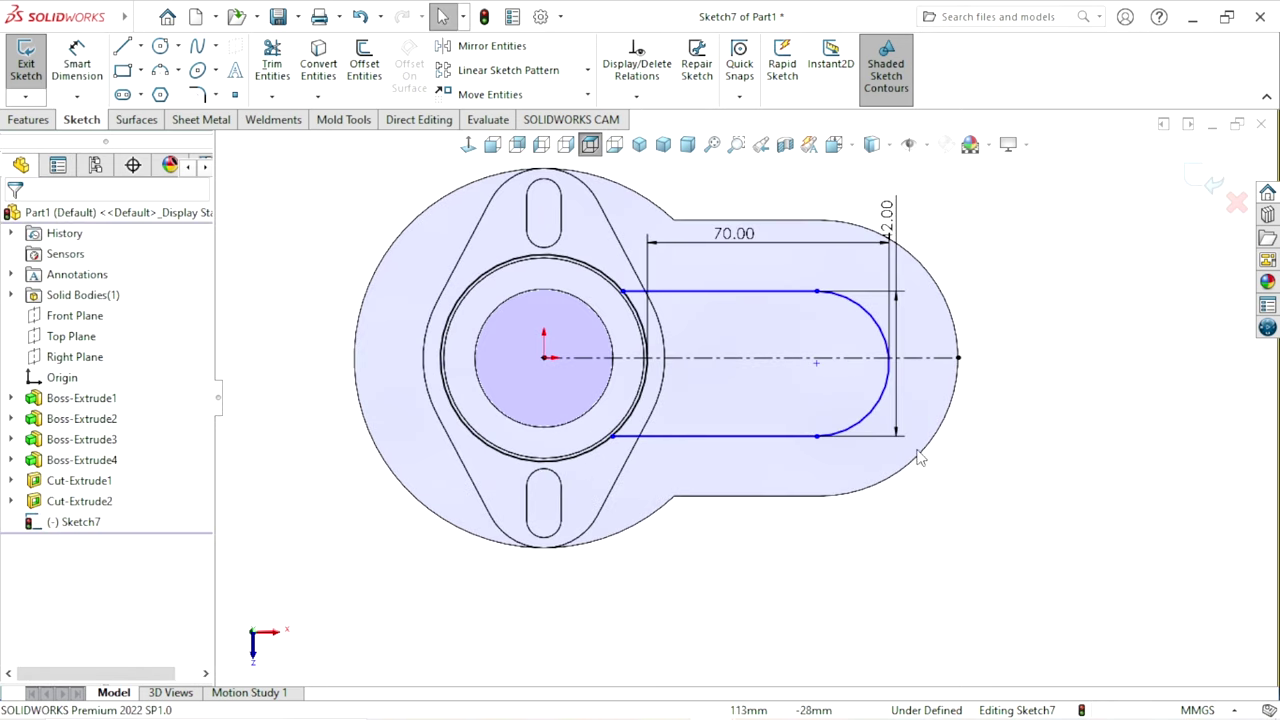
# - Make the slot's two lines symmetric about the centreline
pyautogui.moveTo(777, 298)
pyautogui.mouseDown()
pyautogui.moveTo(746, 455)
pyautogui.moveTo(728, 478)
pyautogui.mouseUp()
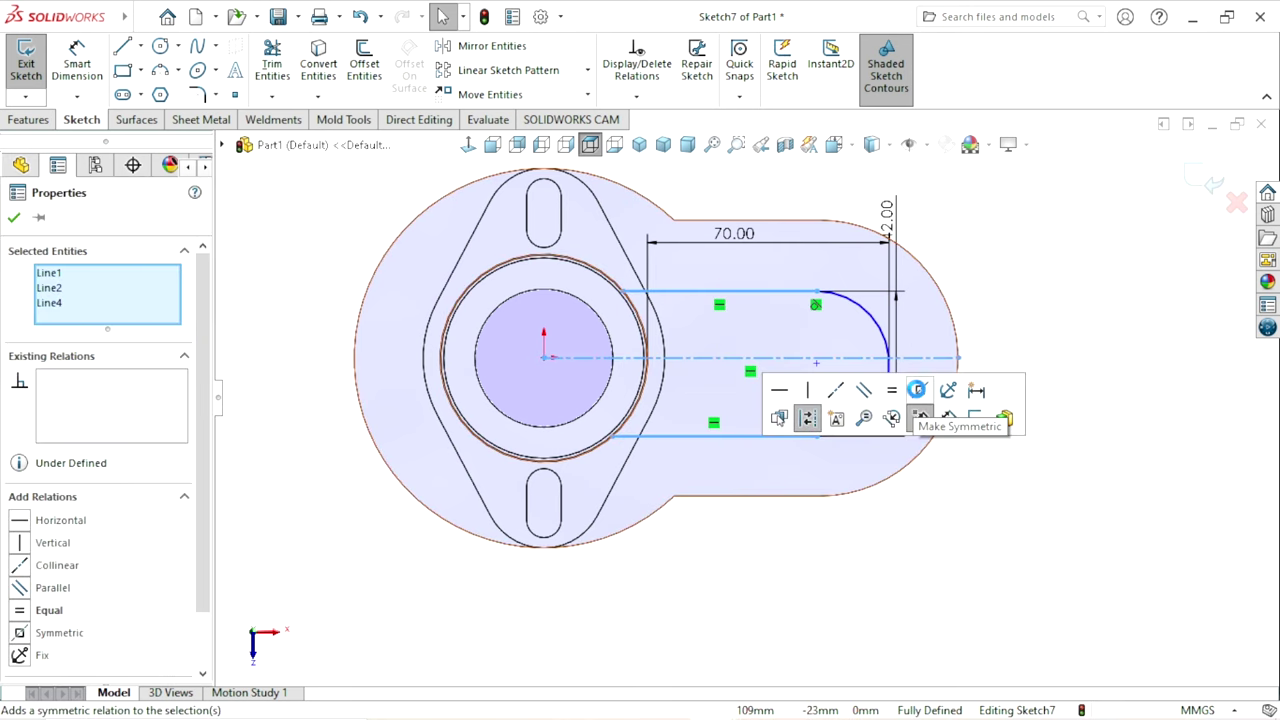
pyautogui.click(920, 418)
pyautogui.click(956, 554)
pyautogui.scroll(-1, 758, 377)
pyautogui.scroll(-1, 745, 442)
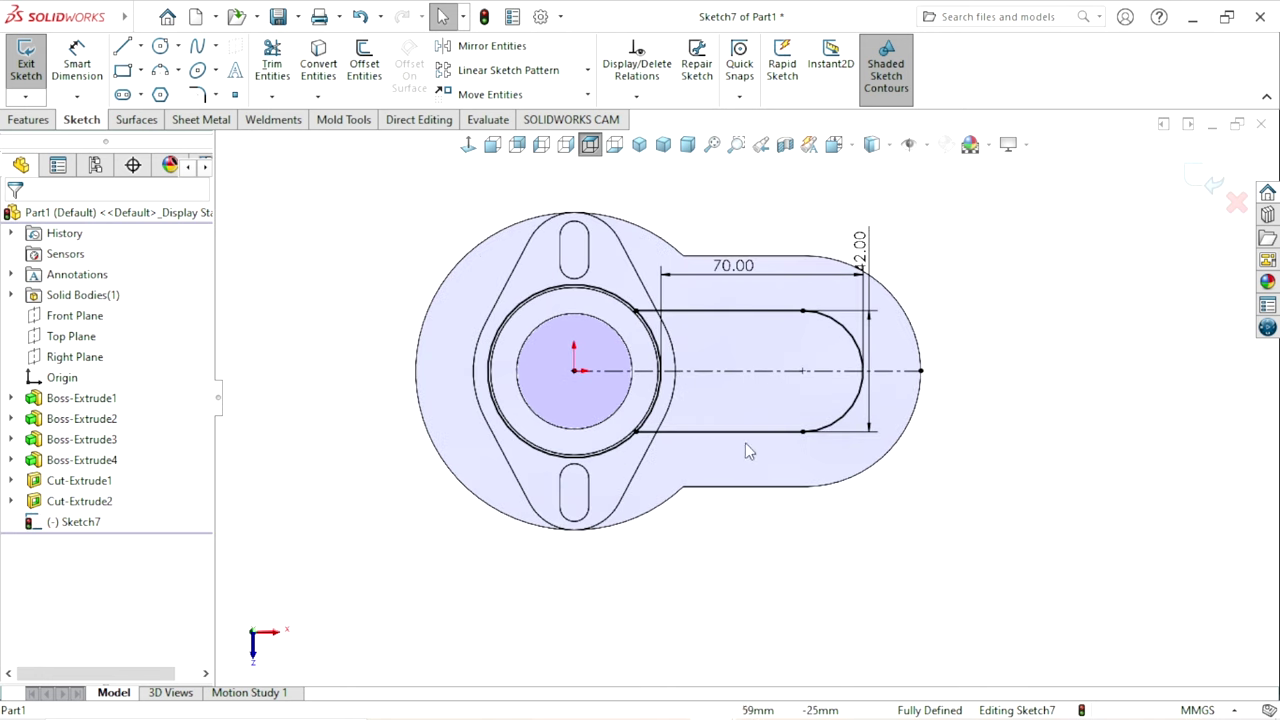
pyautogui.scroll(1, 712, 415)
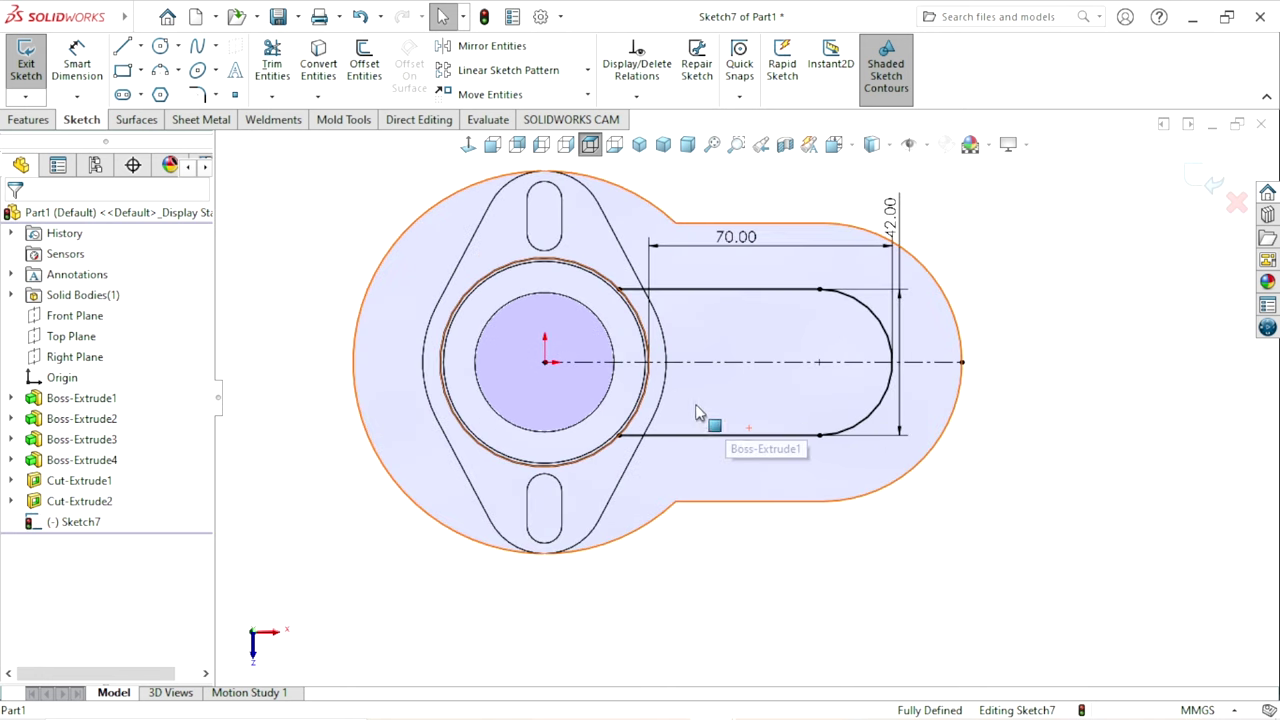
# - Power-trim the projected hub circle so the slot becomes a closed profile
pyautogui.click(286, 72)
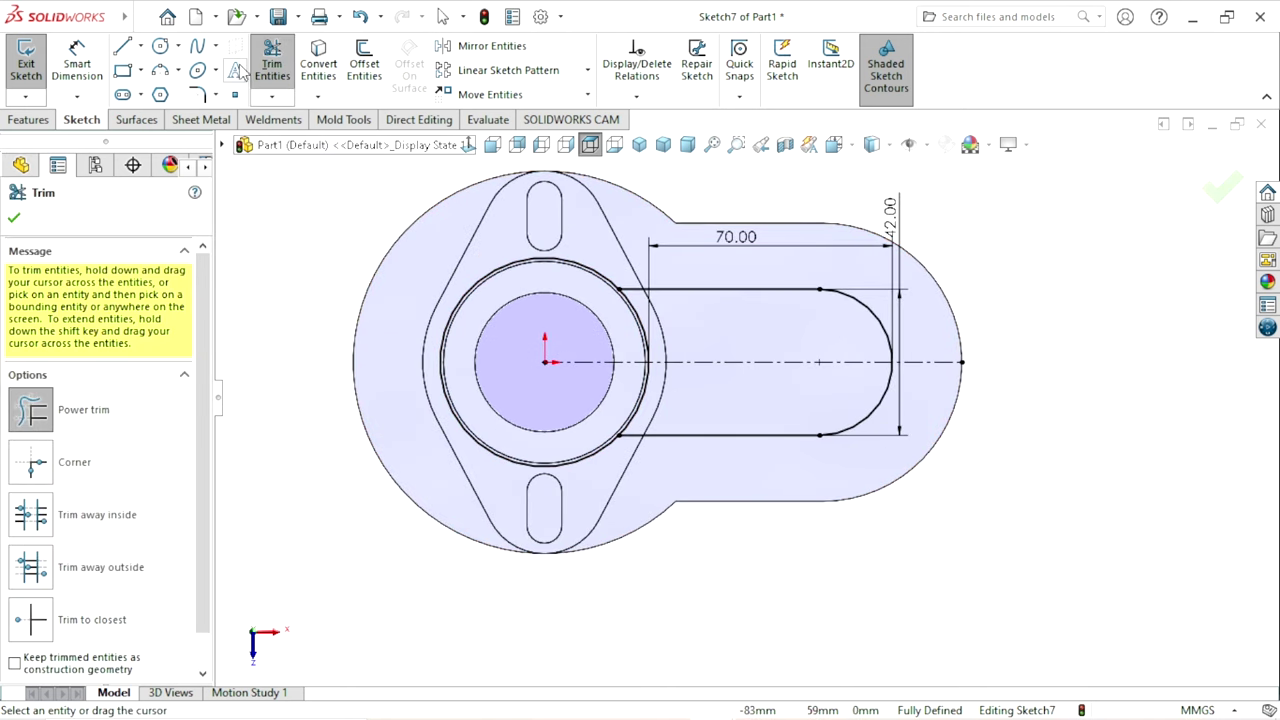
pyautogui.click(52, 426)
pyautogui.scroll(1, 545, 300)
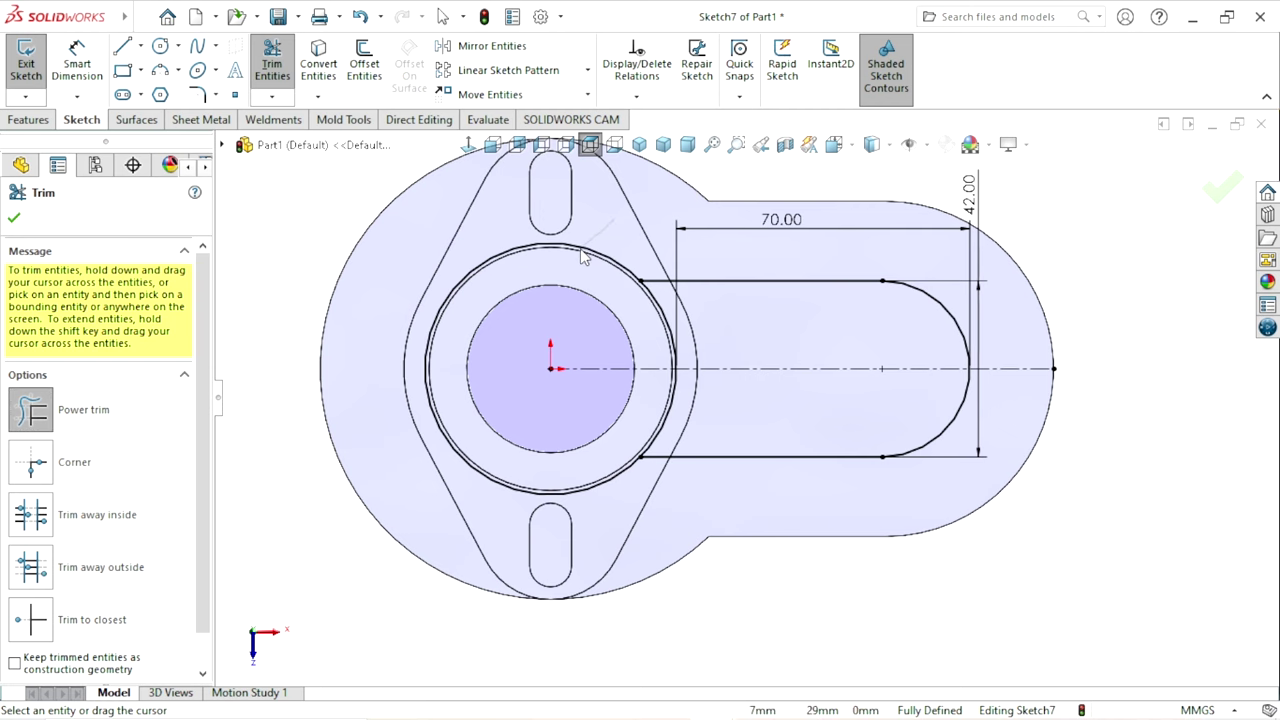
pyautogui.moveTo(585, 257); pyautogui.dragTo(592, 268)
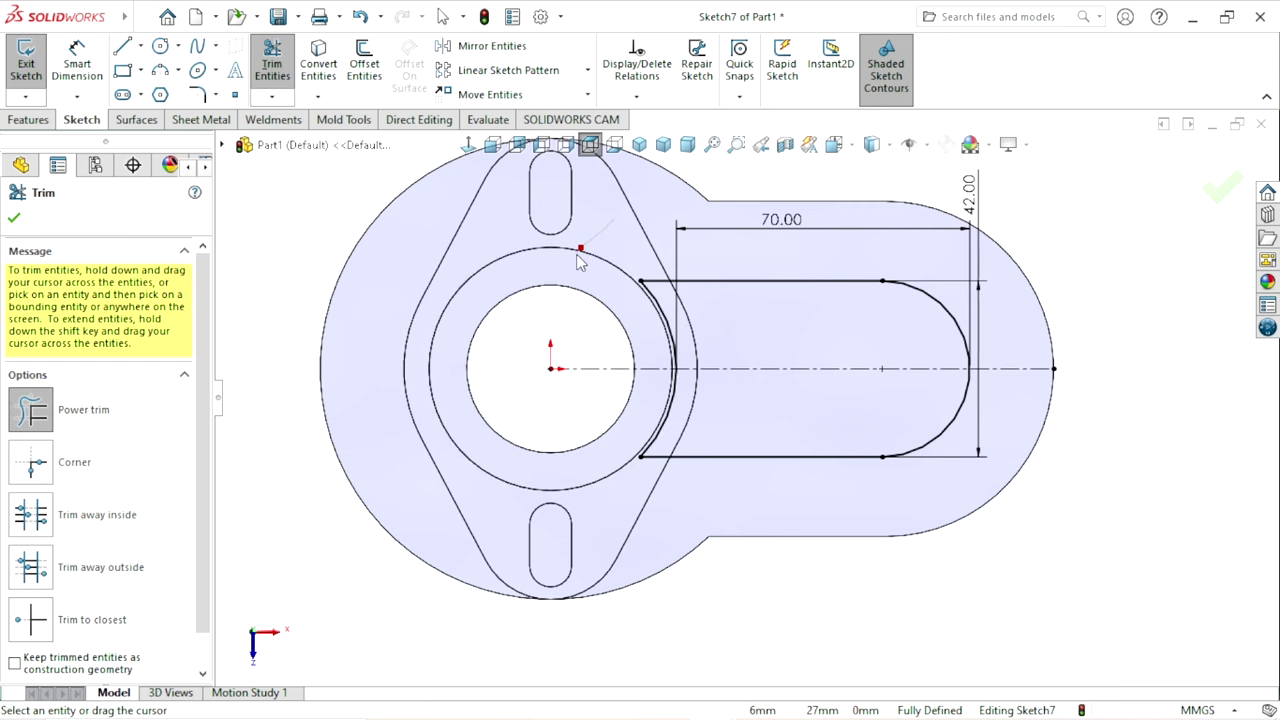
pyautogui.click(15, 220)
pyautogui.scroll(-2, 759, 510)
pyautogui.moveTo(759, 510); pyautogui.dragTo(720, 388, button='middle')
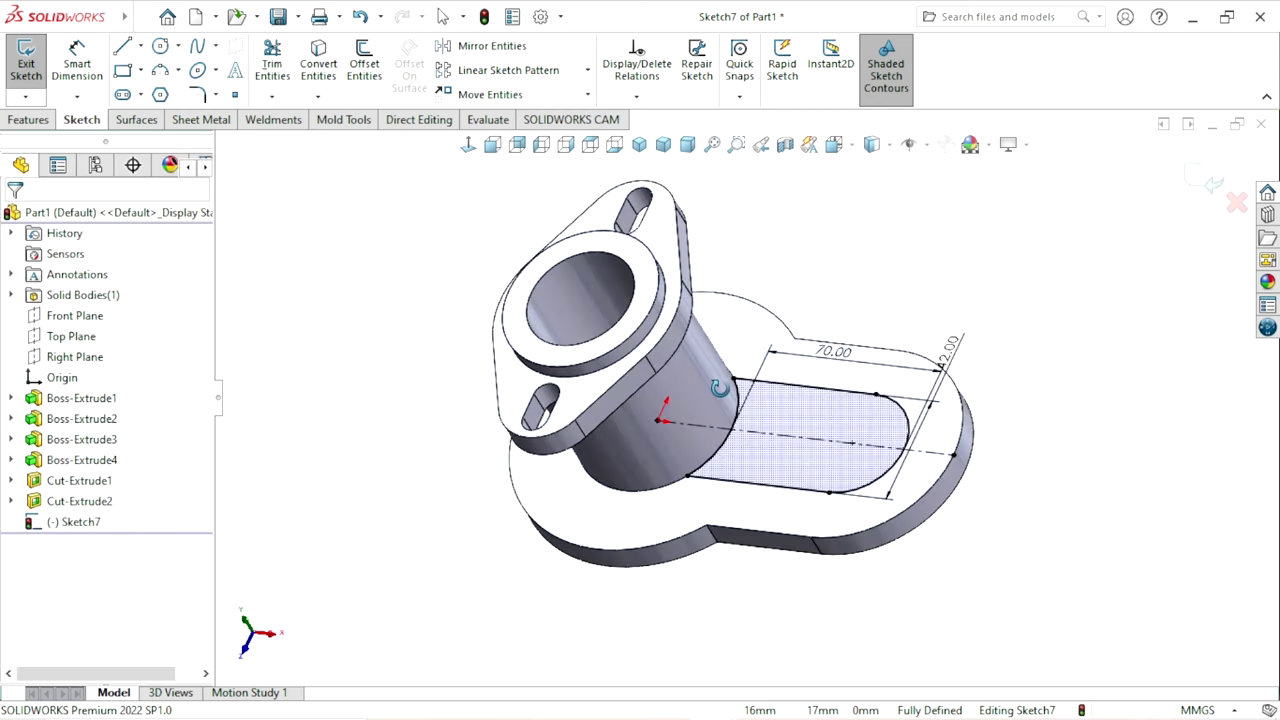
pyautogui.scroll(-2, 715, 390)
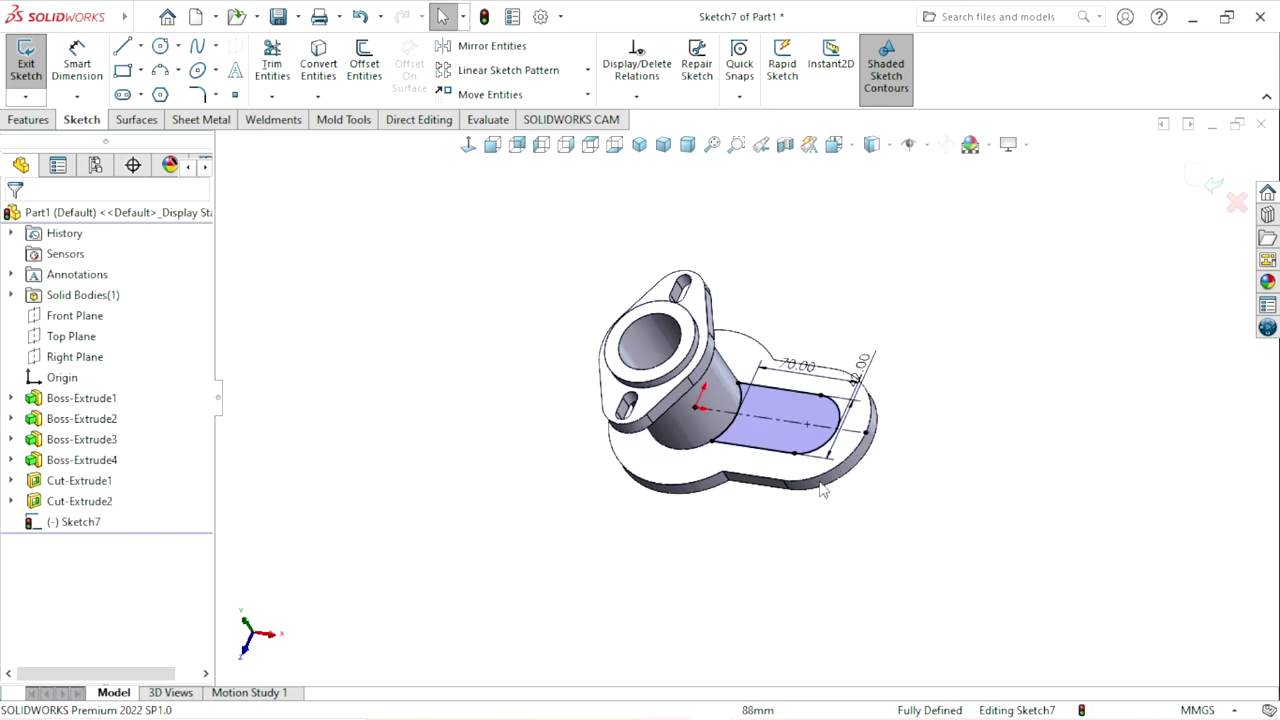
pyautogui.click(28, 120)
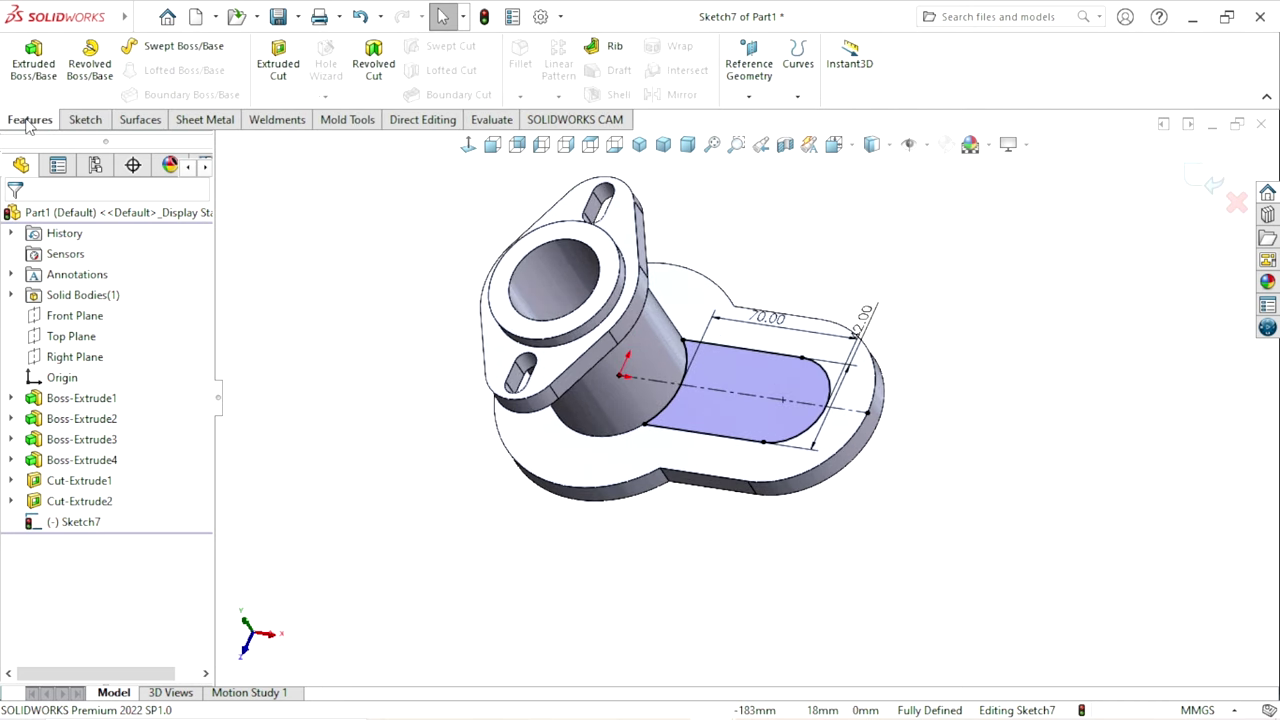
# - Extrude the slot profile as a 30 mm blind boss, Boss-Extrude5, merged with the part
pyautogui.click(30, 52)
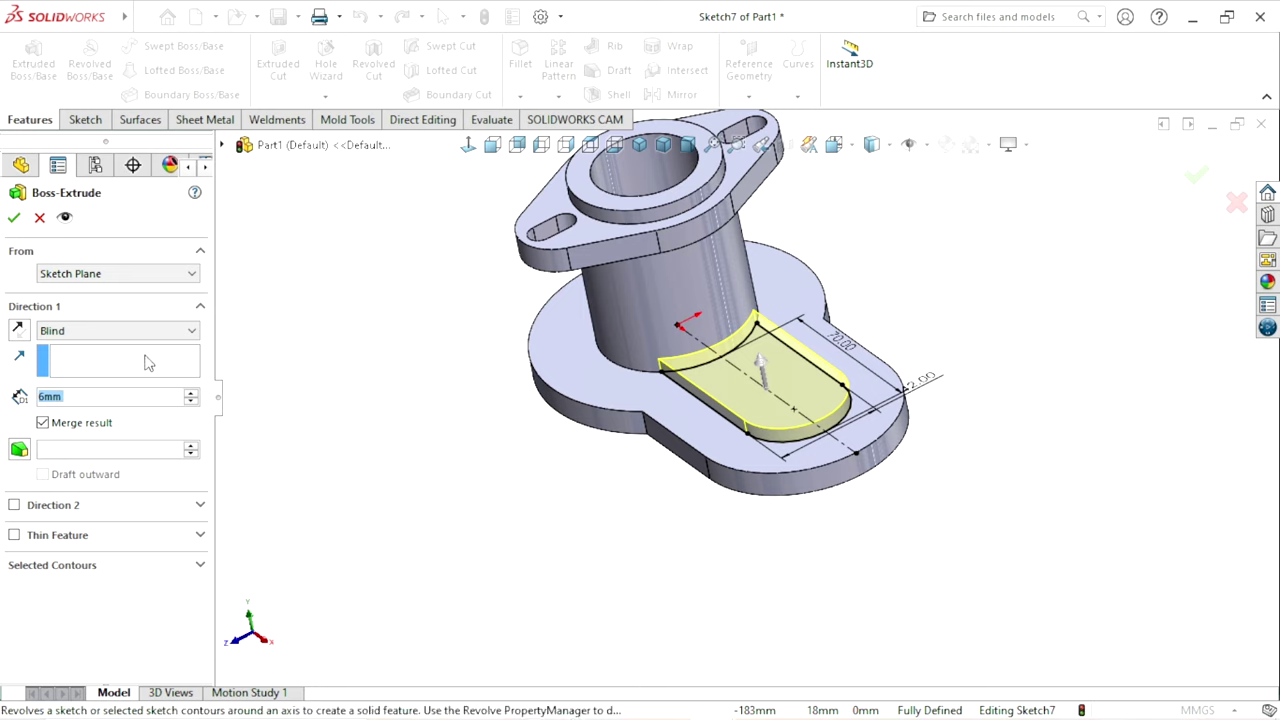
pyautogui.click(87, 397)
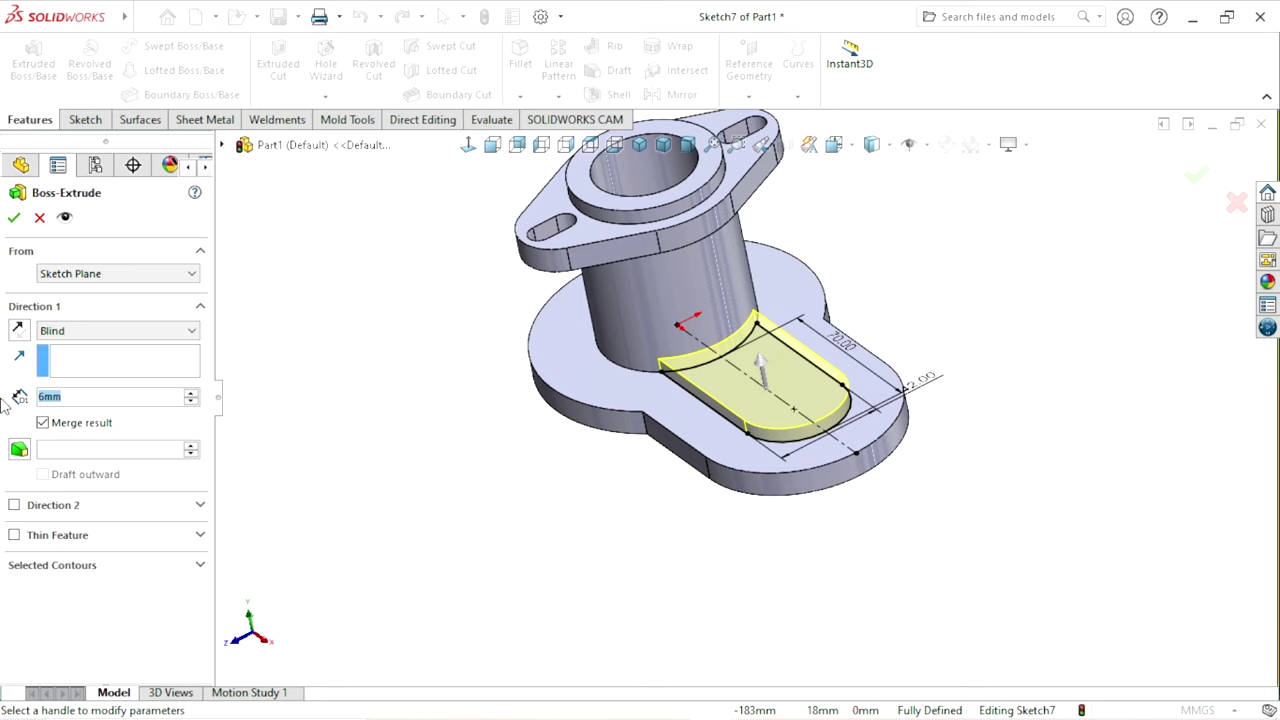
pyautogui.write('30')
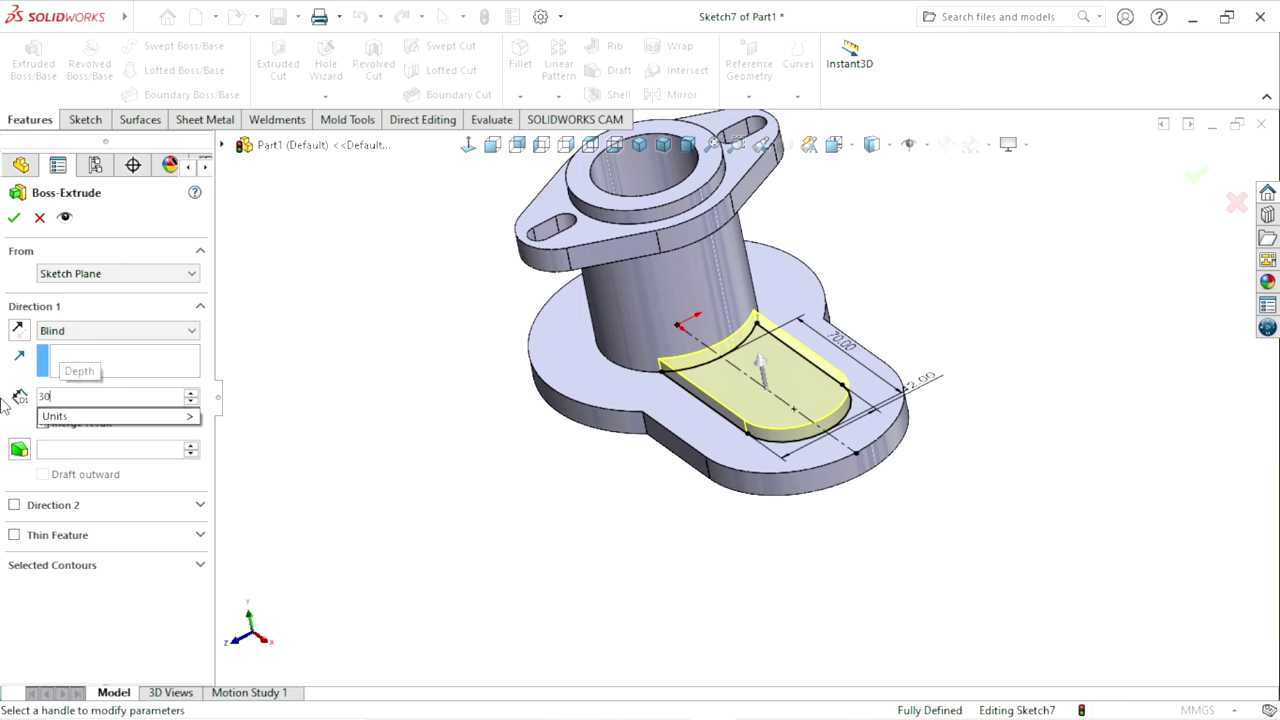
pyautogui.press('Return')
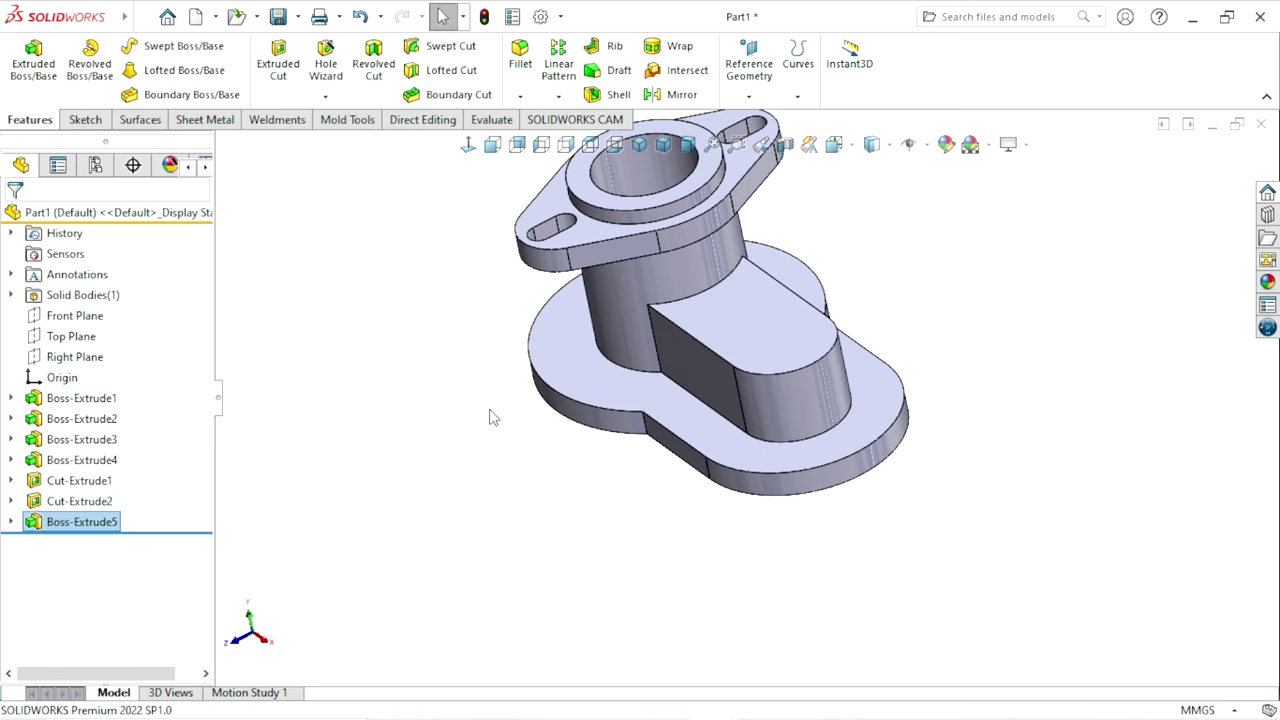
pyautogui.keyDown('ctrl'); pyautogui.moveTo(490, 417); pyautogui.dragTo(610, 416, button='middle'); pyautogui.keyUp('ctrl')
# - Start a sketch on the new boss's top face and draw a circle on it
pyautogui.click(975, 301)
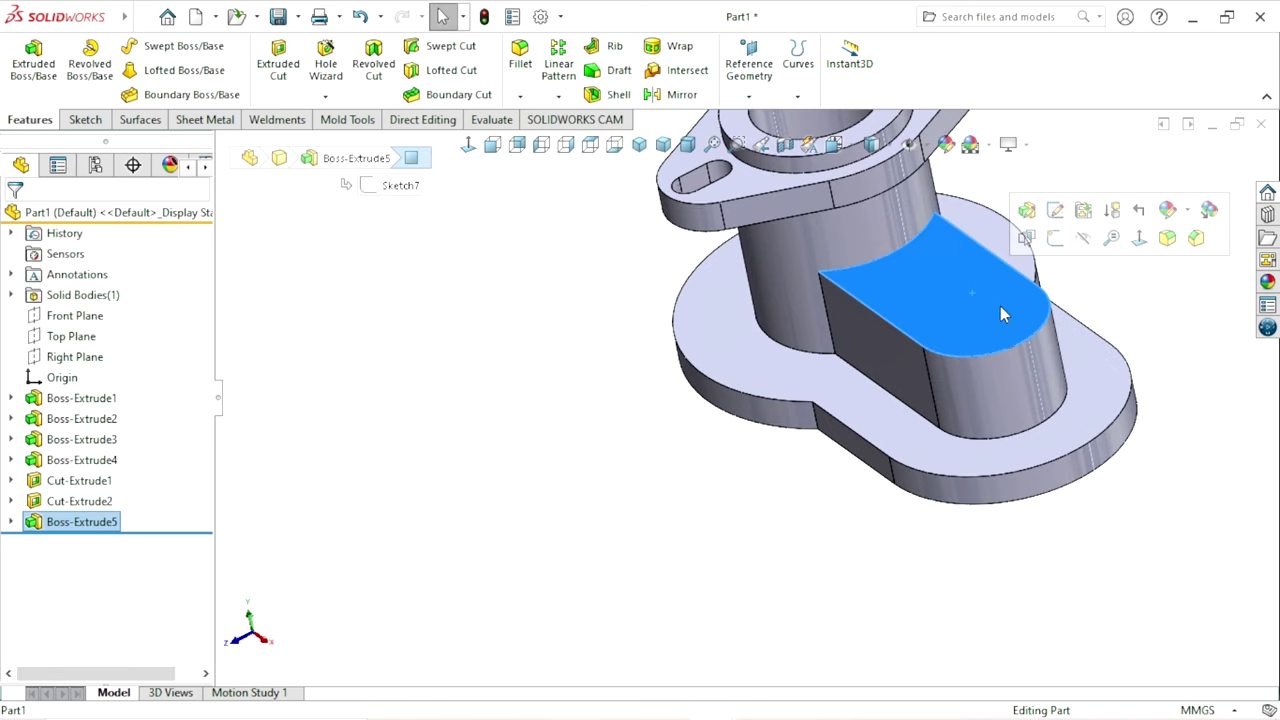
pyautogui.click(1054, 243)
pyautogui.scroll(-3, 934, 420)
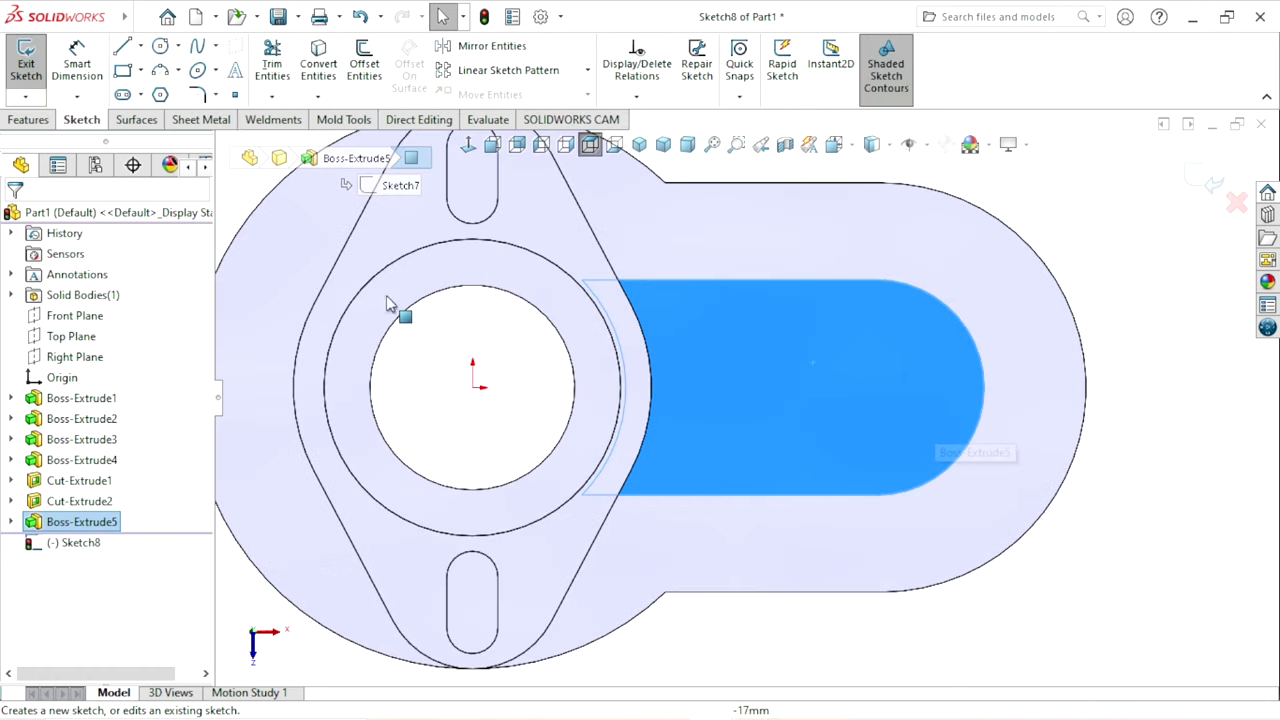
pyautogui.click(160, 47)
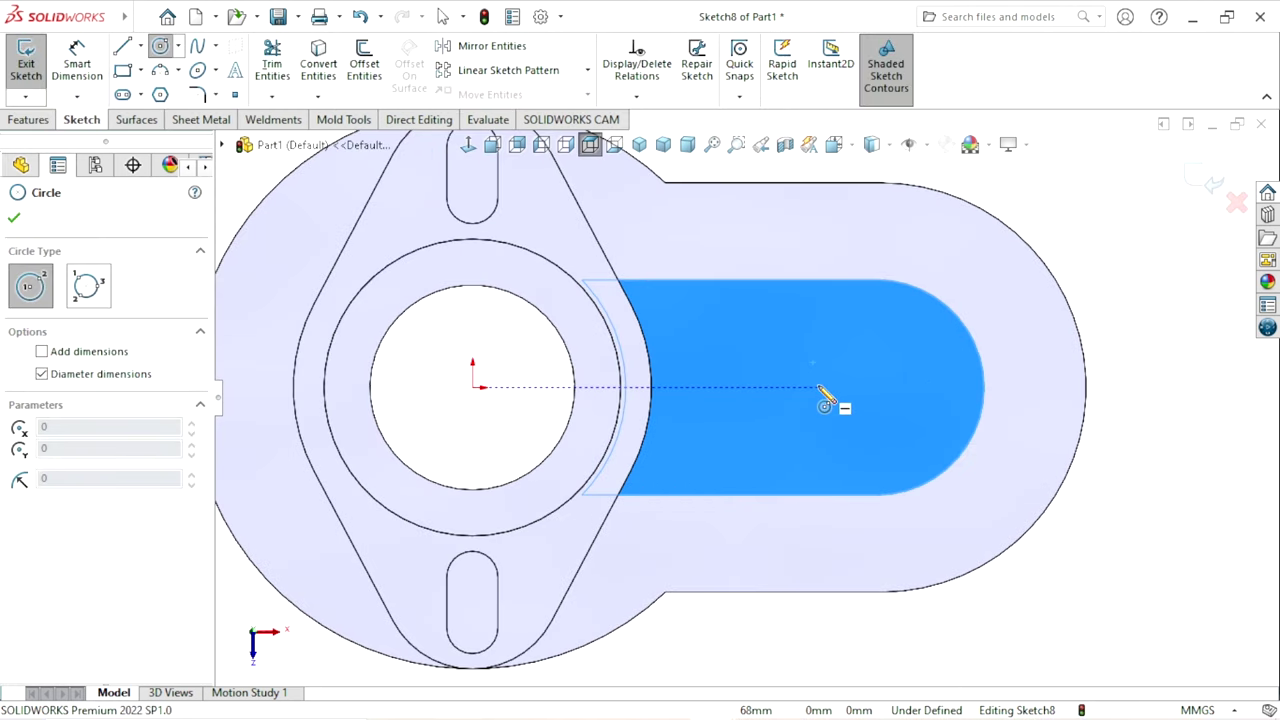
pyautogui.moveTo(818, 387); pyautogui.dragTo(820, 418)
pyautogui.click(799, 446)
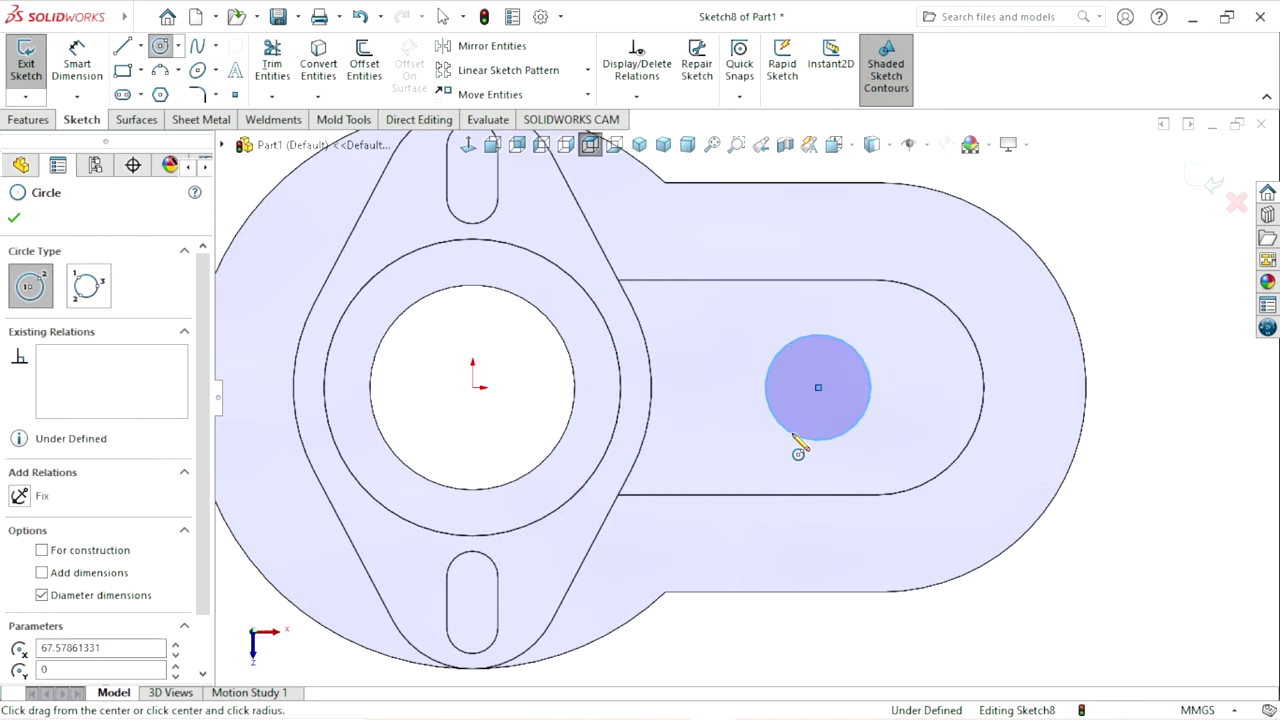
pyautogui.scroll(2, 800, 449)
pyautogui.scroll(-1, 908, 400)
pyautogui.scroll(-1, 908, 400)
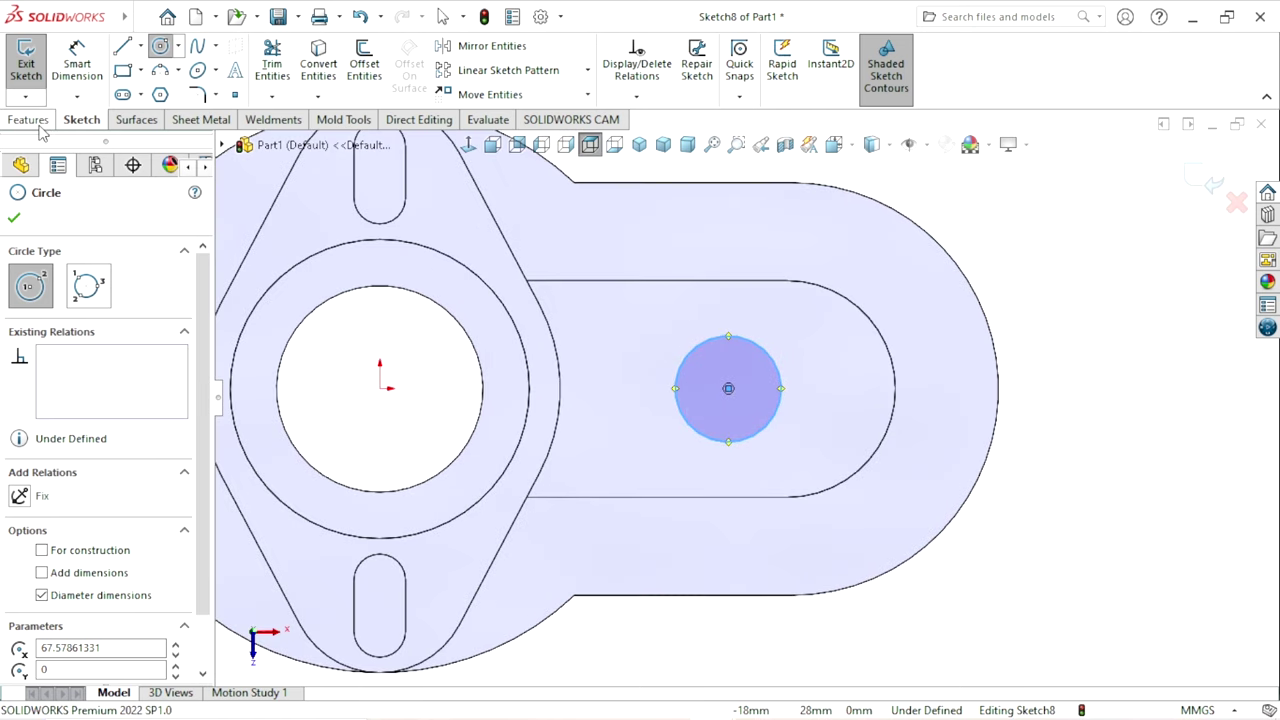
# - Dimension the circle to Ø30 and its centre 65 mm from the origin
pyautogui.click(74, 64)
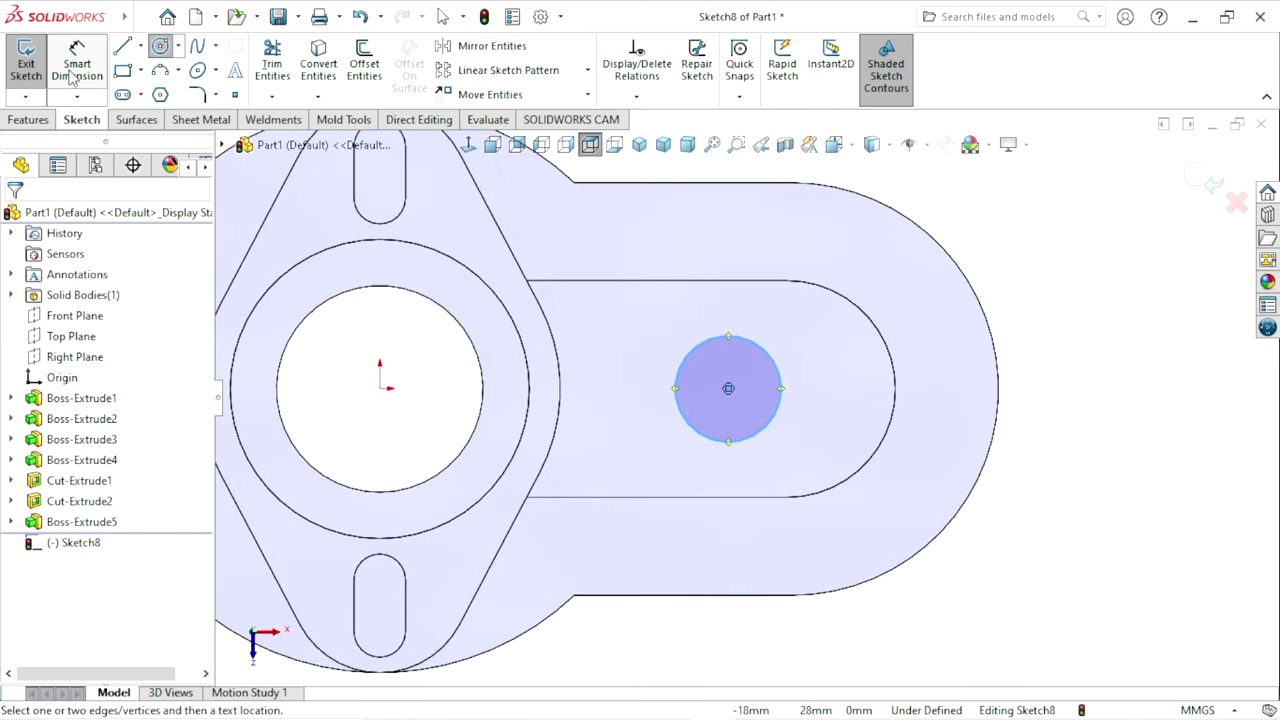
pyautogui.click(779, 370)
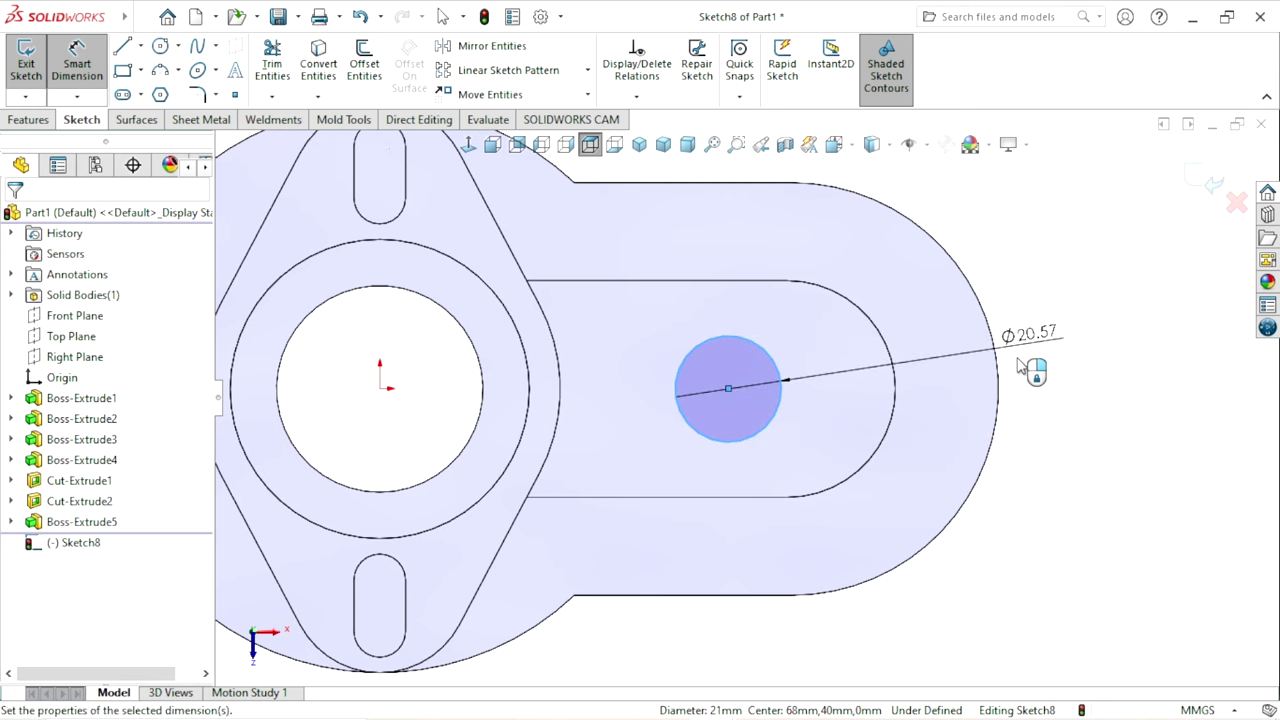
pyautogui.click(1020, 366)
pyautogui.write('30')
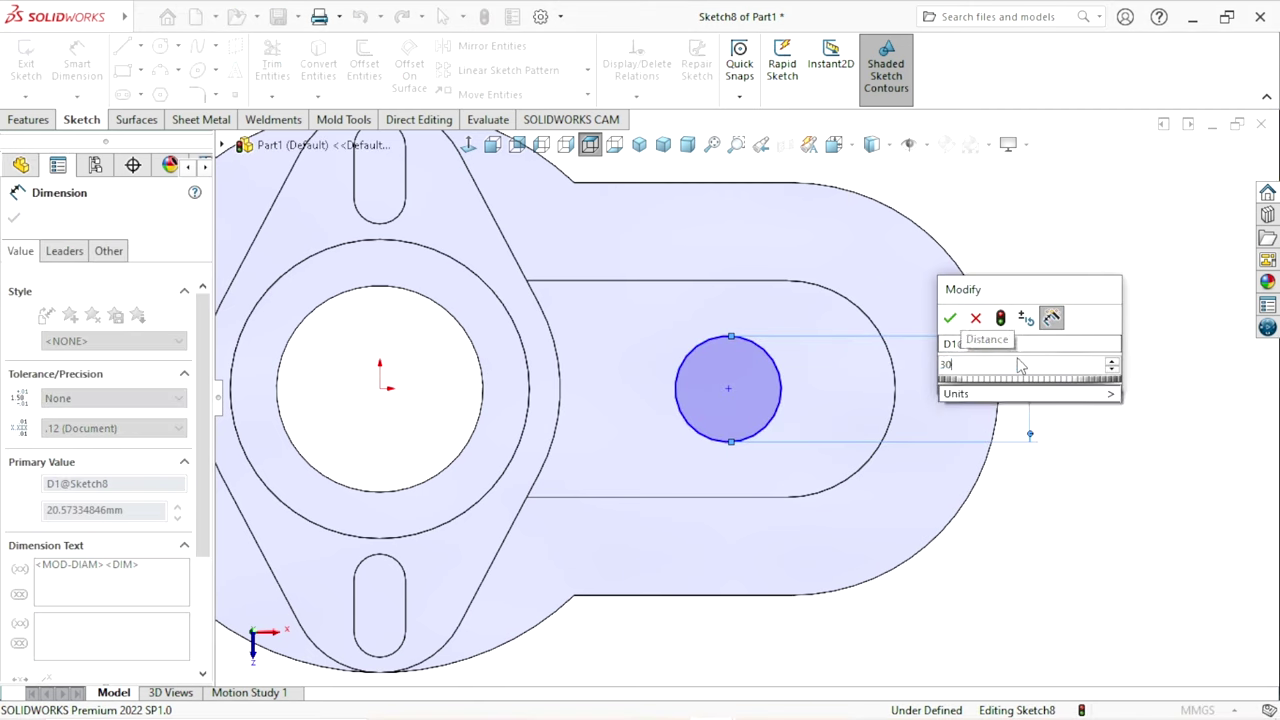
pyautogui.press('Return')
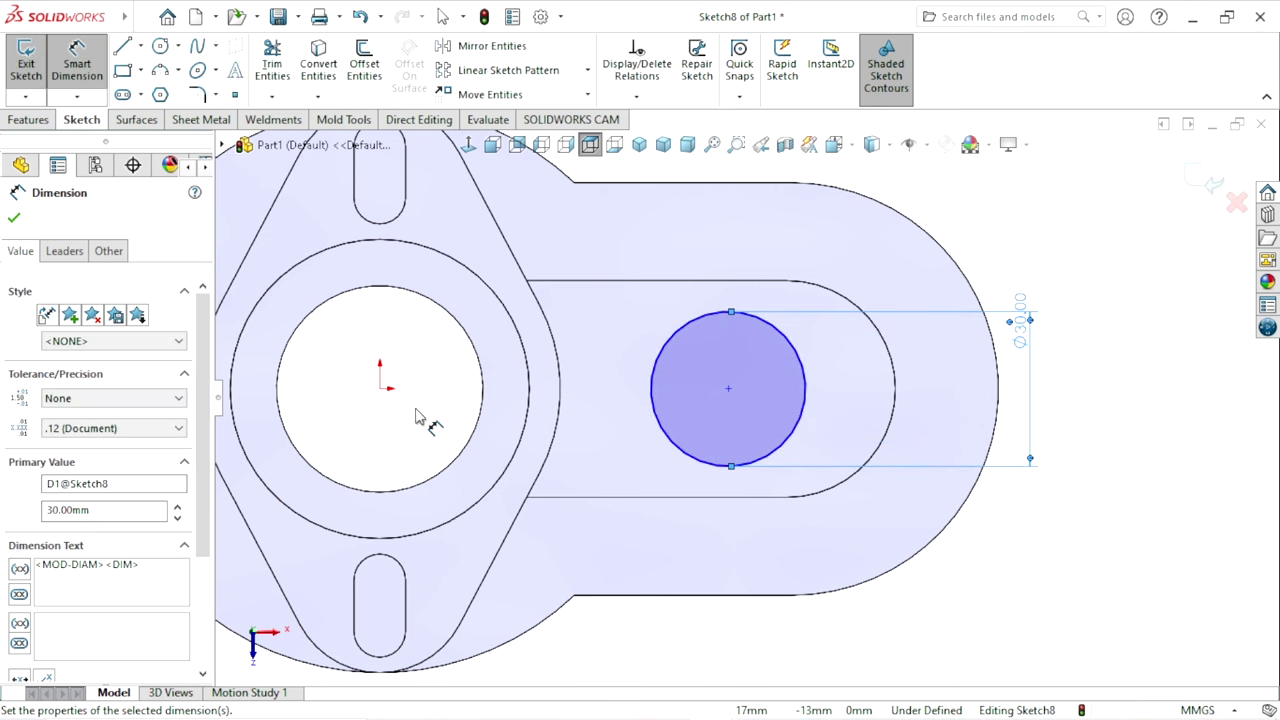
pyautogui.click(381, 391)
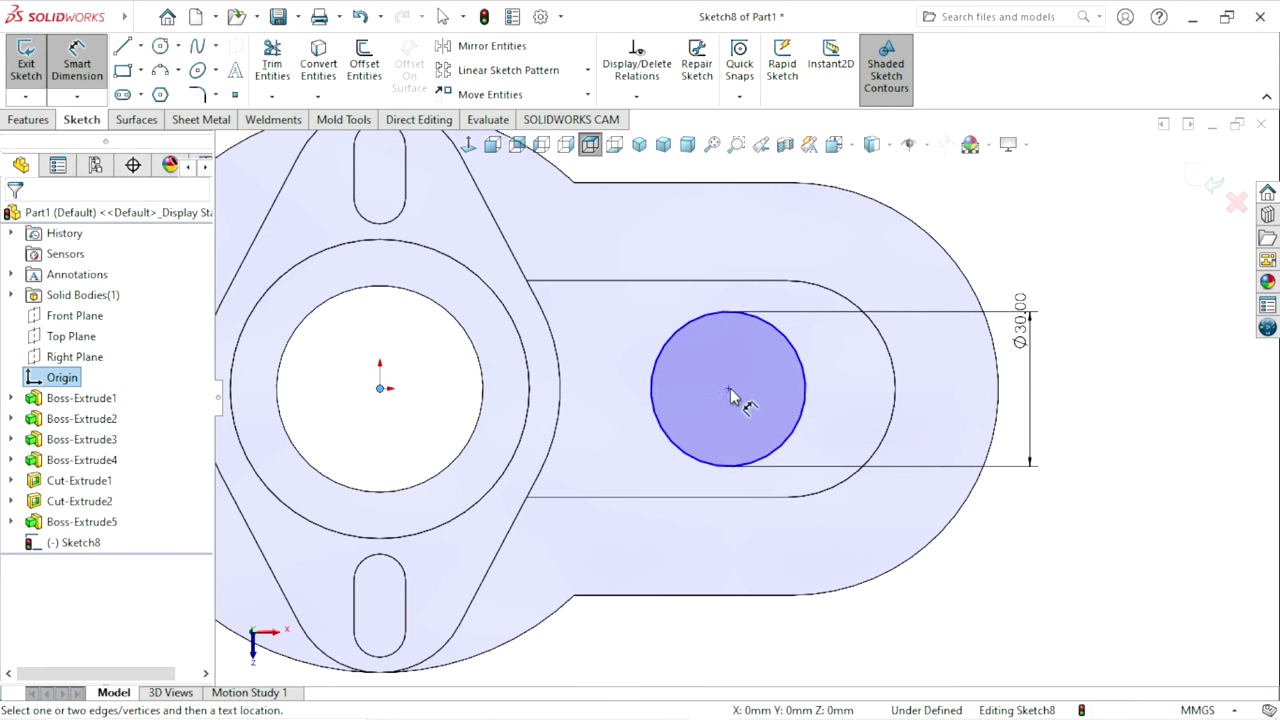
pyautogui.click(728, 389)
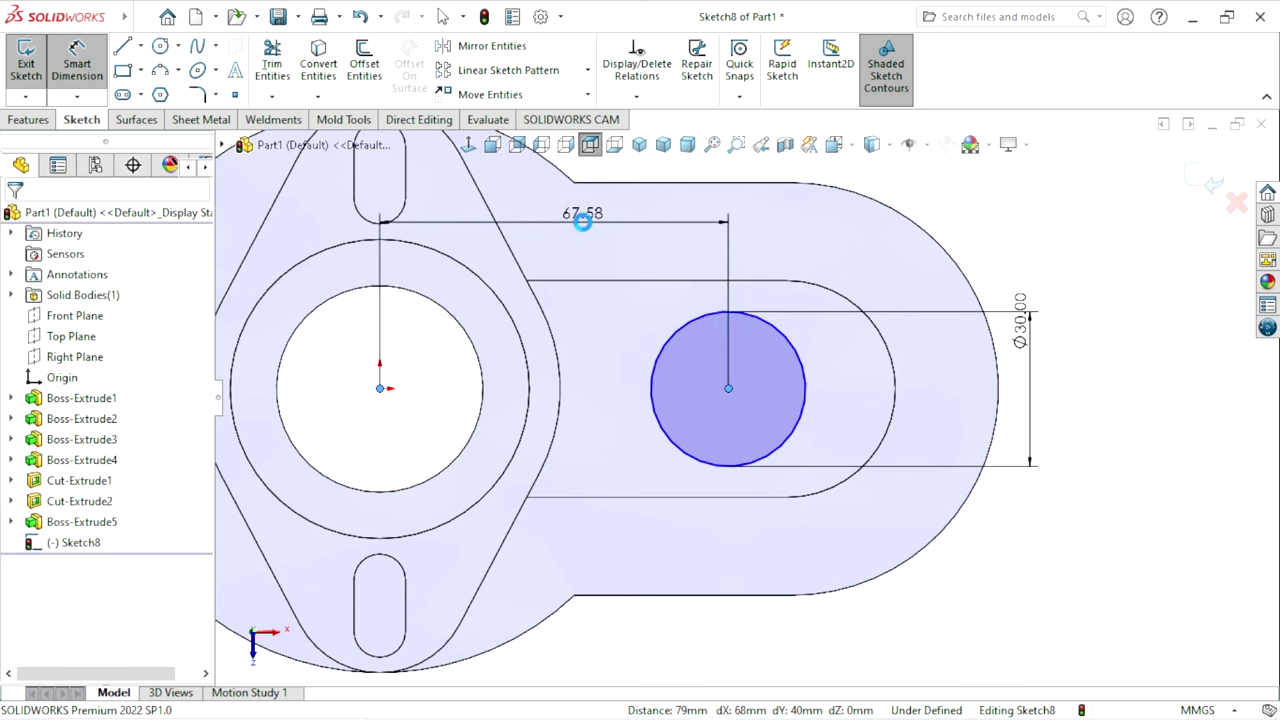
pyautogui.click(582, 222)
pyautogui.write('65')
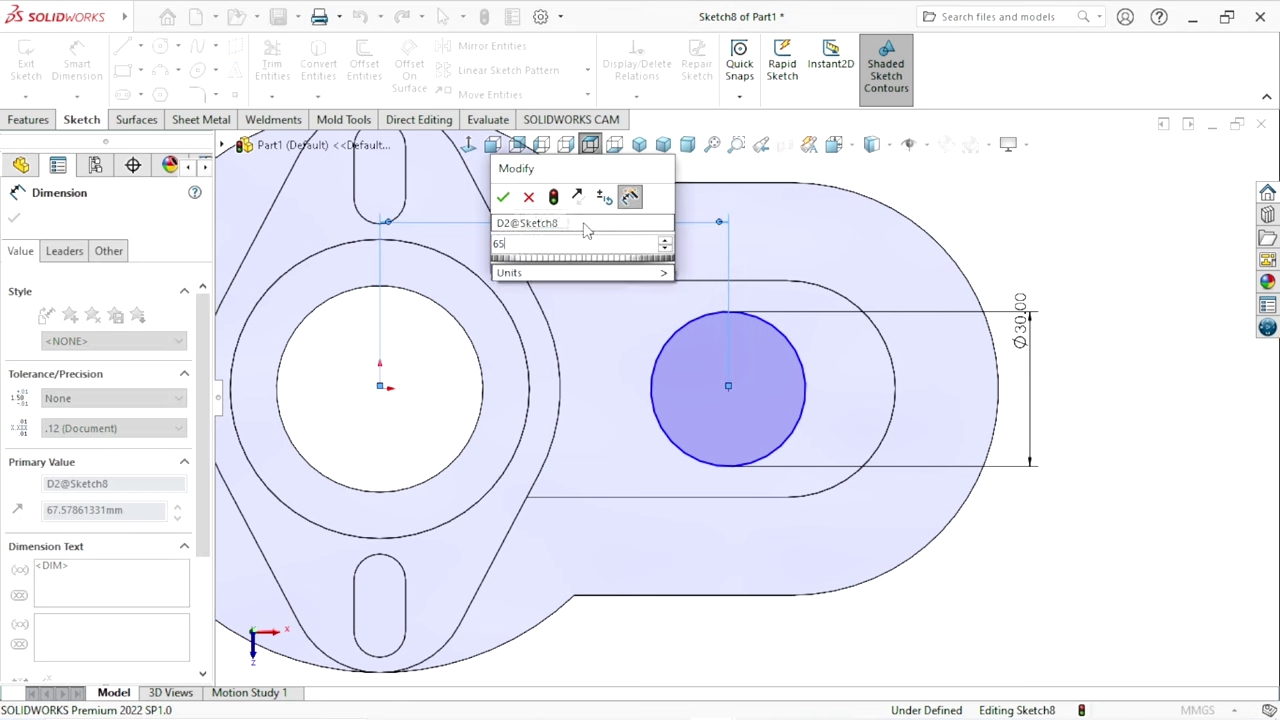
pyautogui.press('Return')
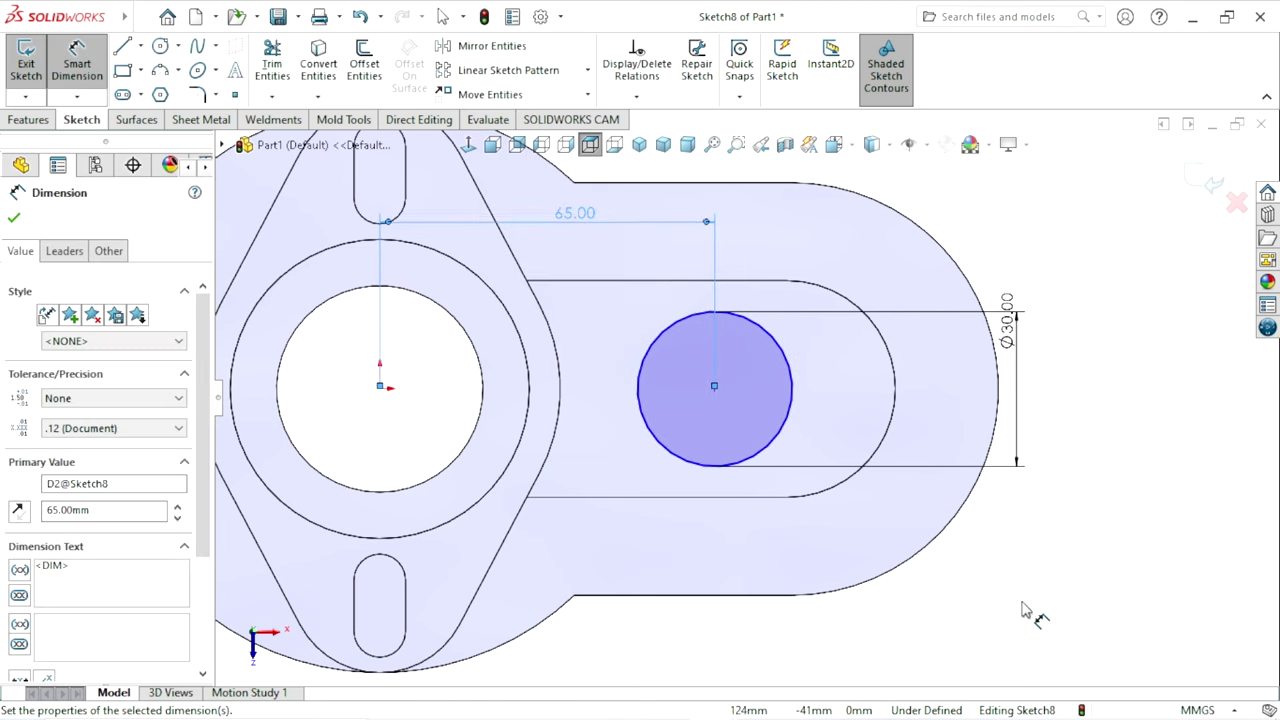
pyautogui.press('Escape')
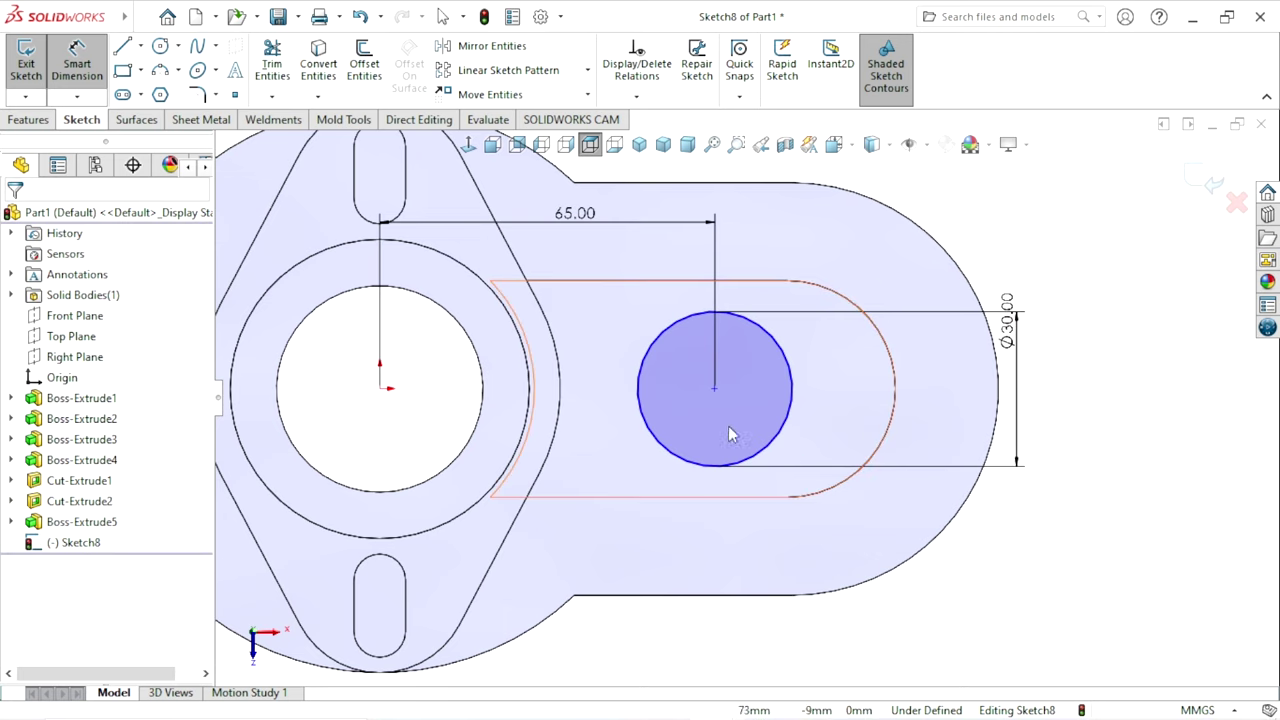
pyautogui.press('Escape')
# - Add a Horizontal relation between the circle's centre and the origin
pyautogui.click(714, 388)
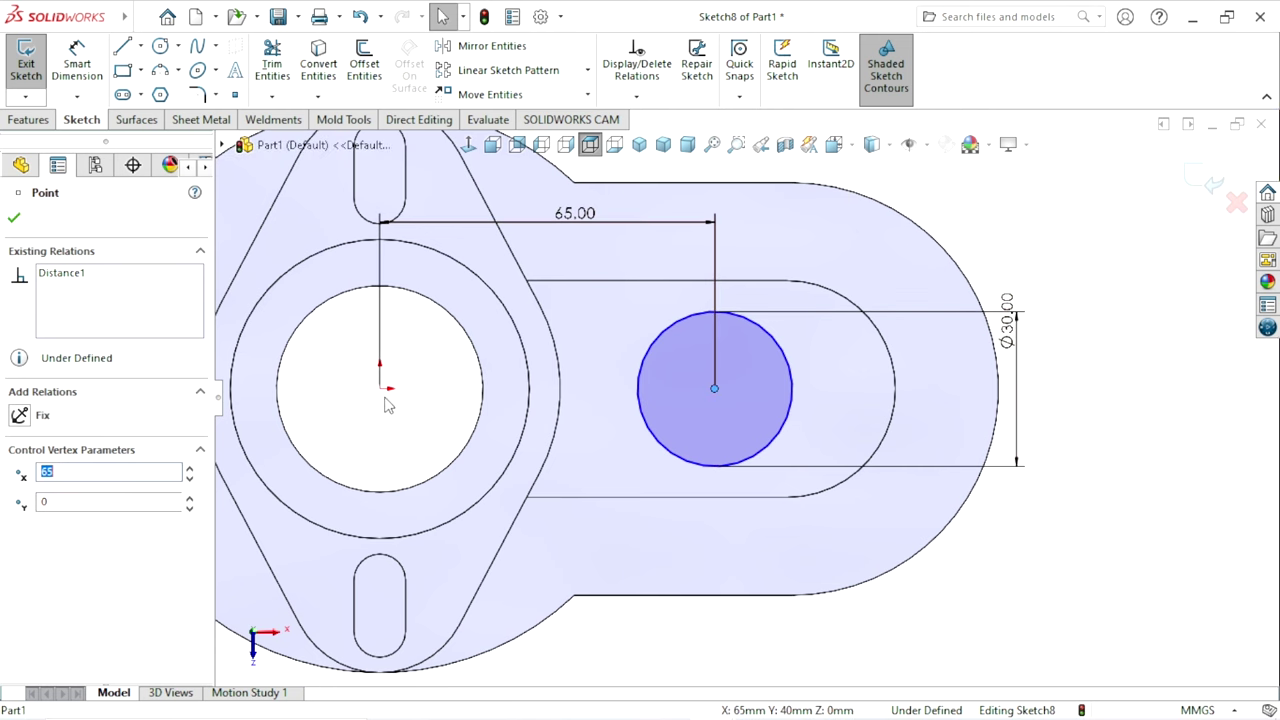
pyautogui.keyDown('ctrl'); pyautogui.click(380, 389); pyautogui.keyUp('ctrl')
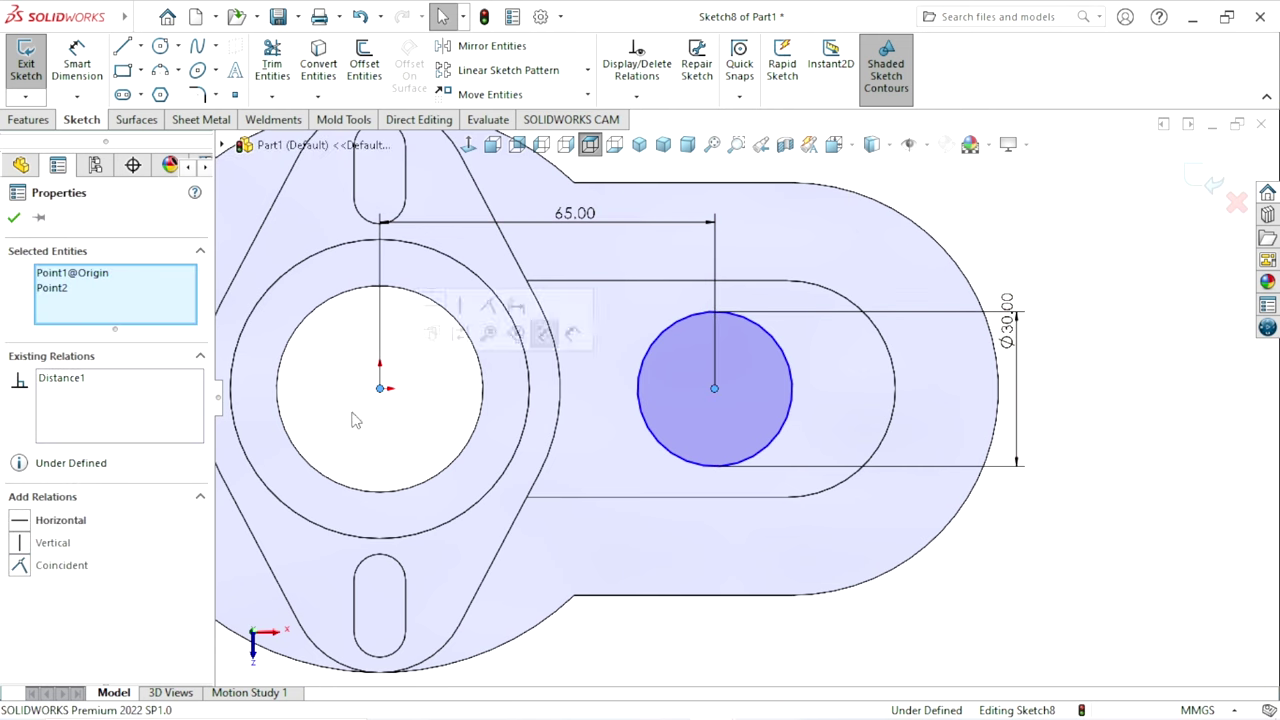
pyautogui.click(24, 522)
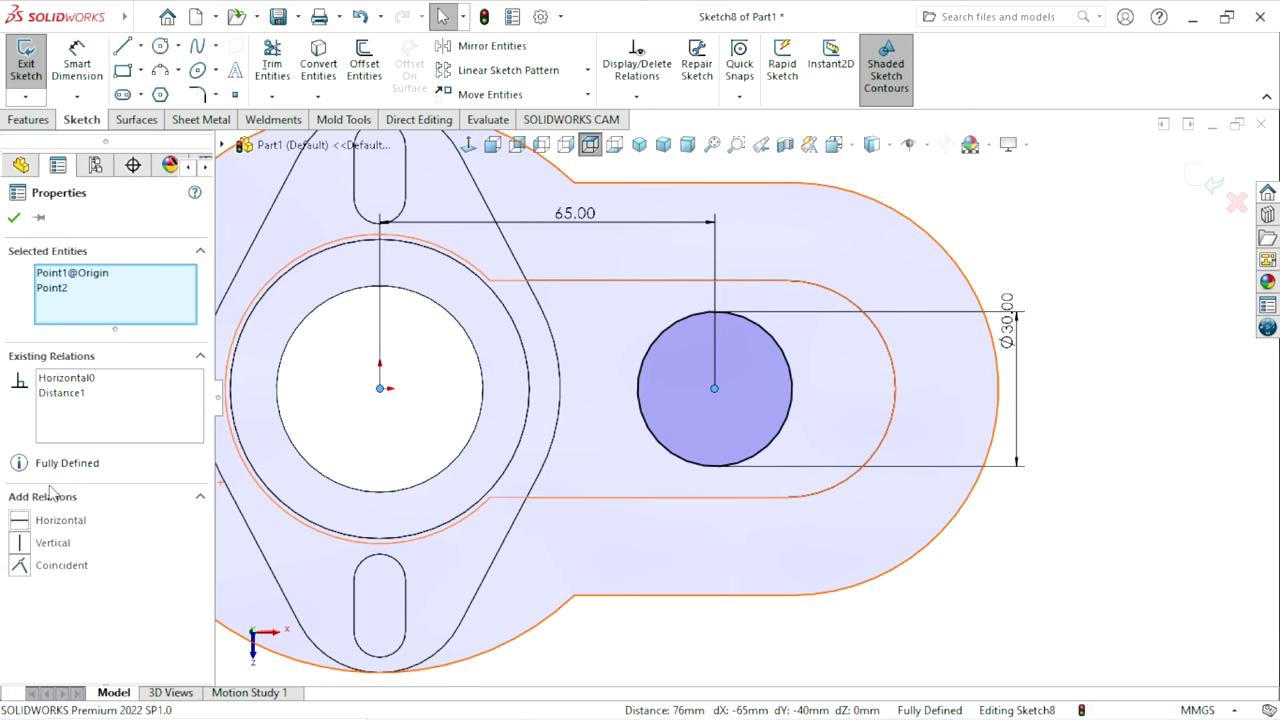
pyautogui.click(15, 219)
pyautogui.click(32, 119)
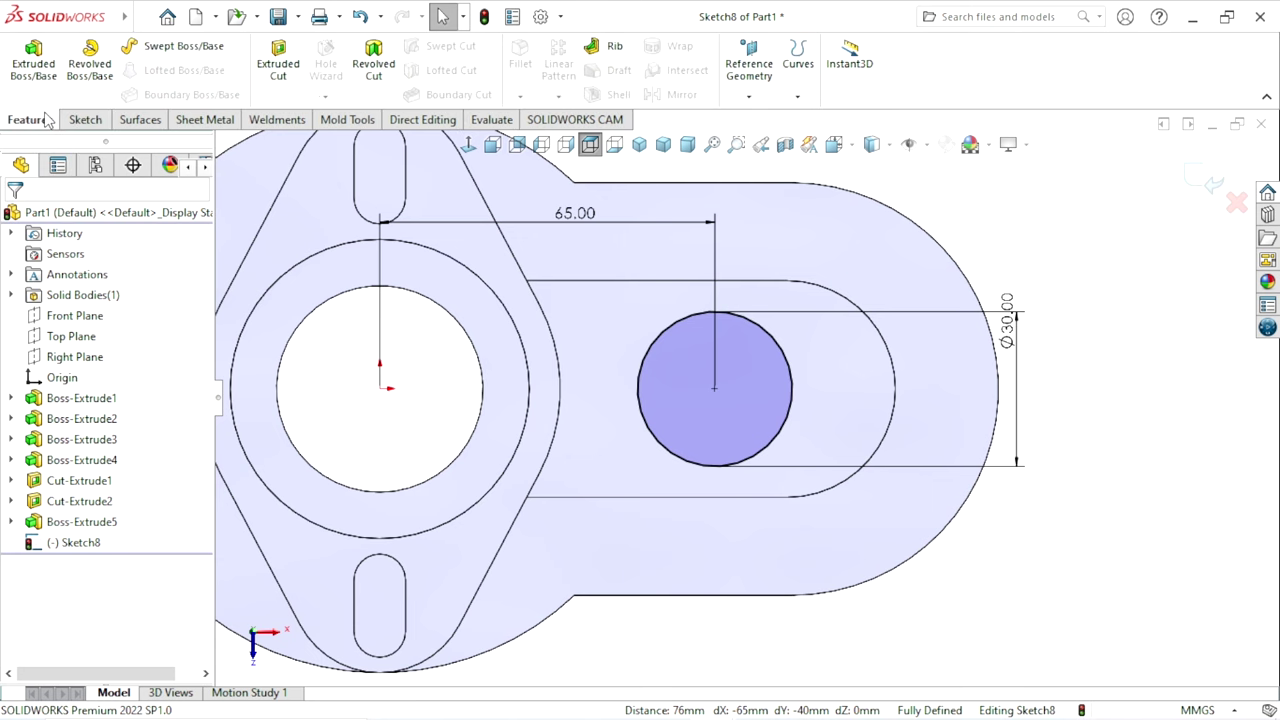
# - Extrude the Ø30 circle 4 mm as Boss-Extrude6
pyautogui.click(52, 80)
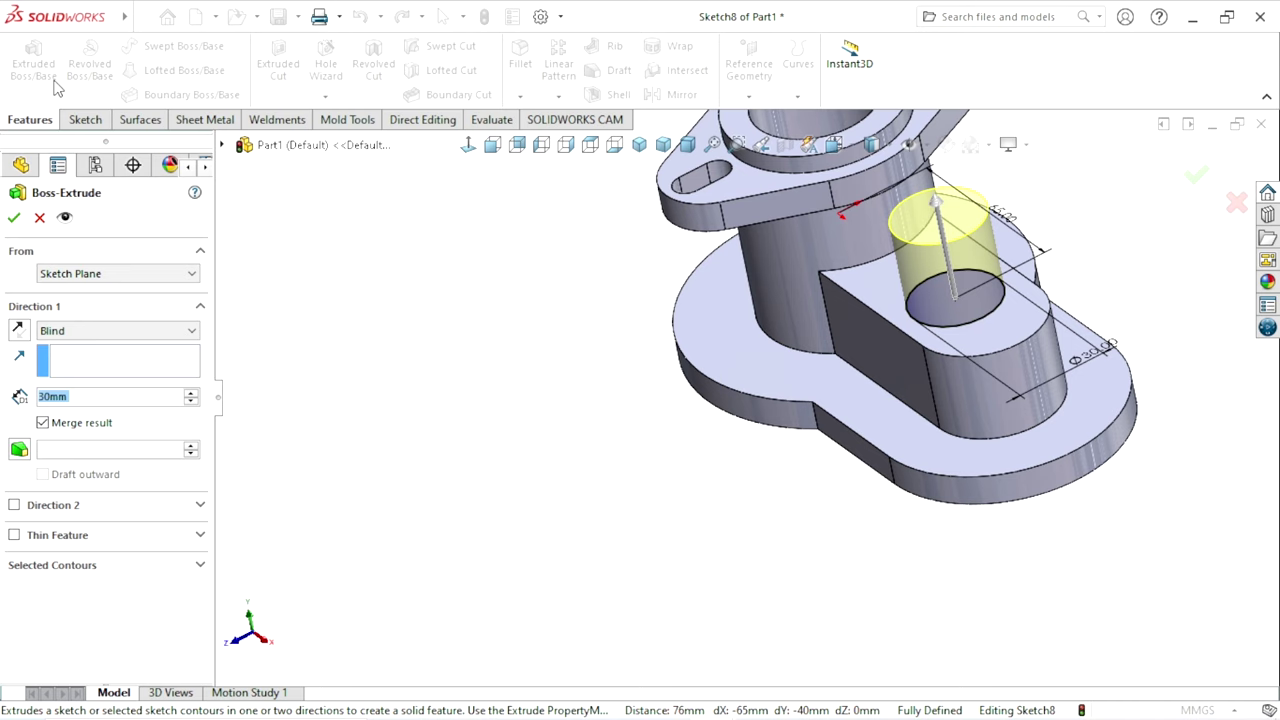
pyautogui.write('4')
pyautogui.press('Return')
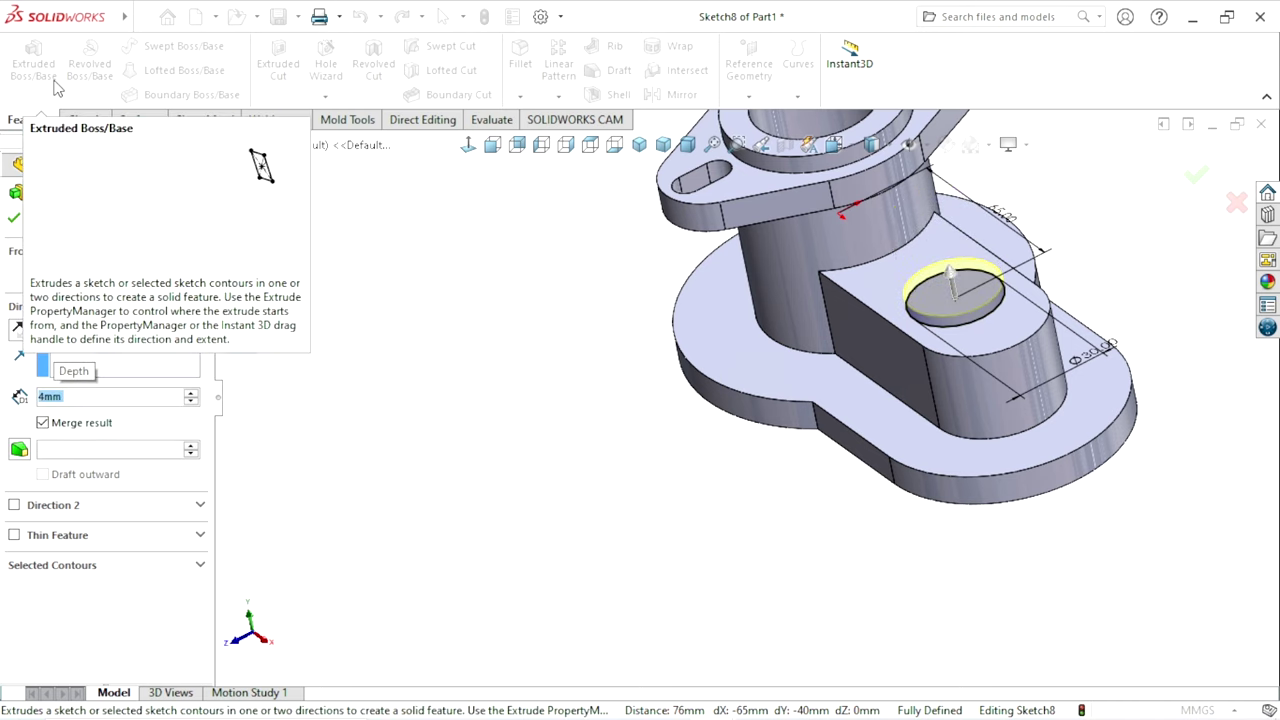
pyautogui.click(15, 218)
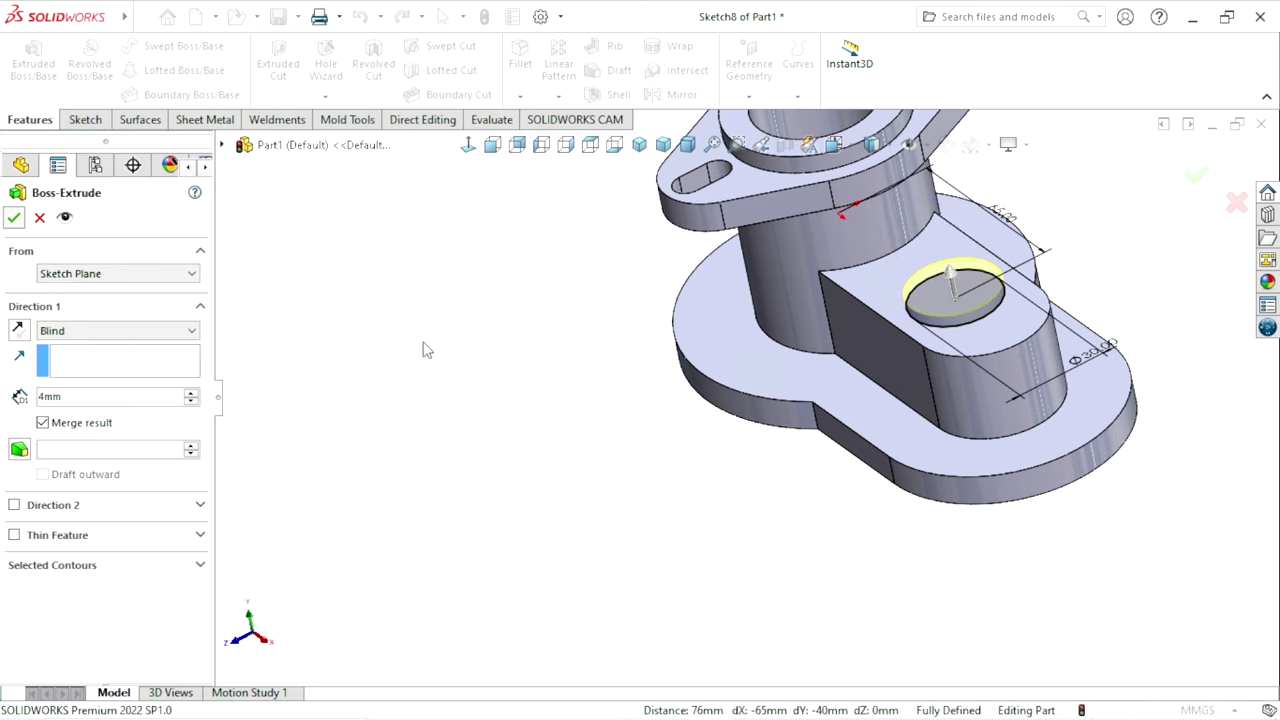
# - Orbit the view and select the new disc's top face
pyautogui.press('z')
pyautogui.scroll(-3, 1027, 267)
pyautogui.scroll(2, 994, 317)
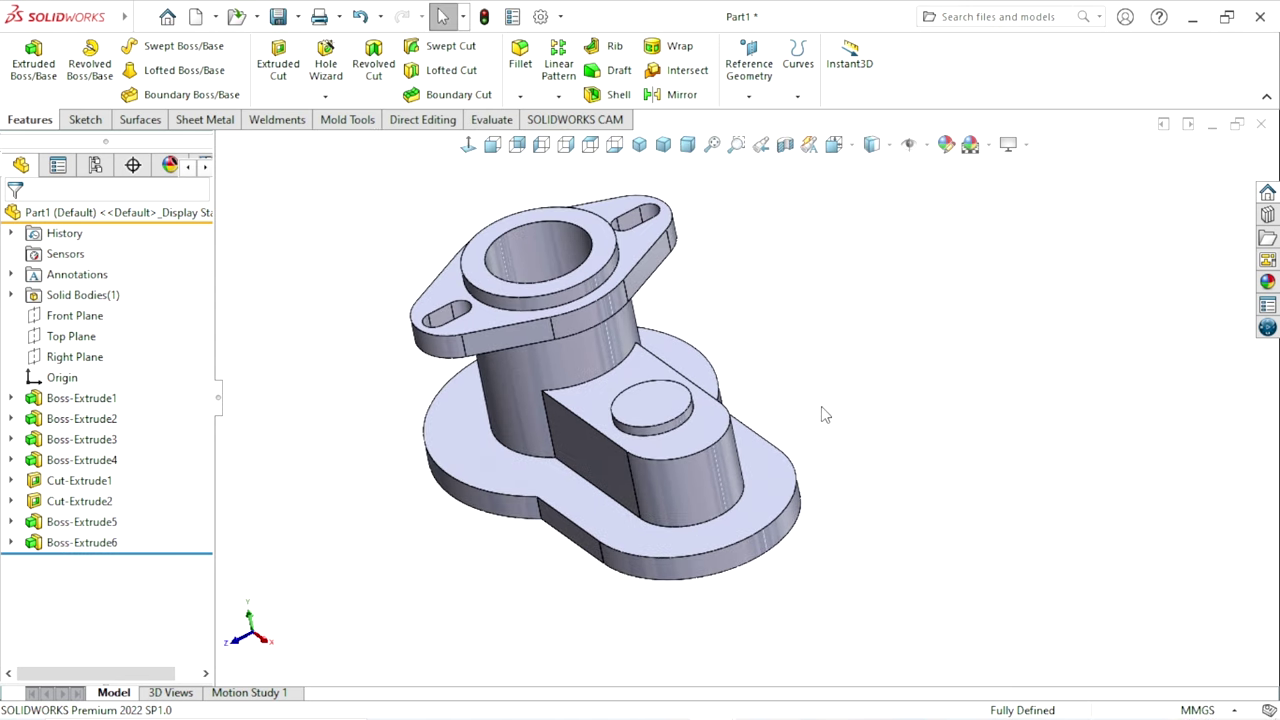
pyautogui.moveTo(821, 406); pyautogui.dragTo(829, 419, button='middle')
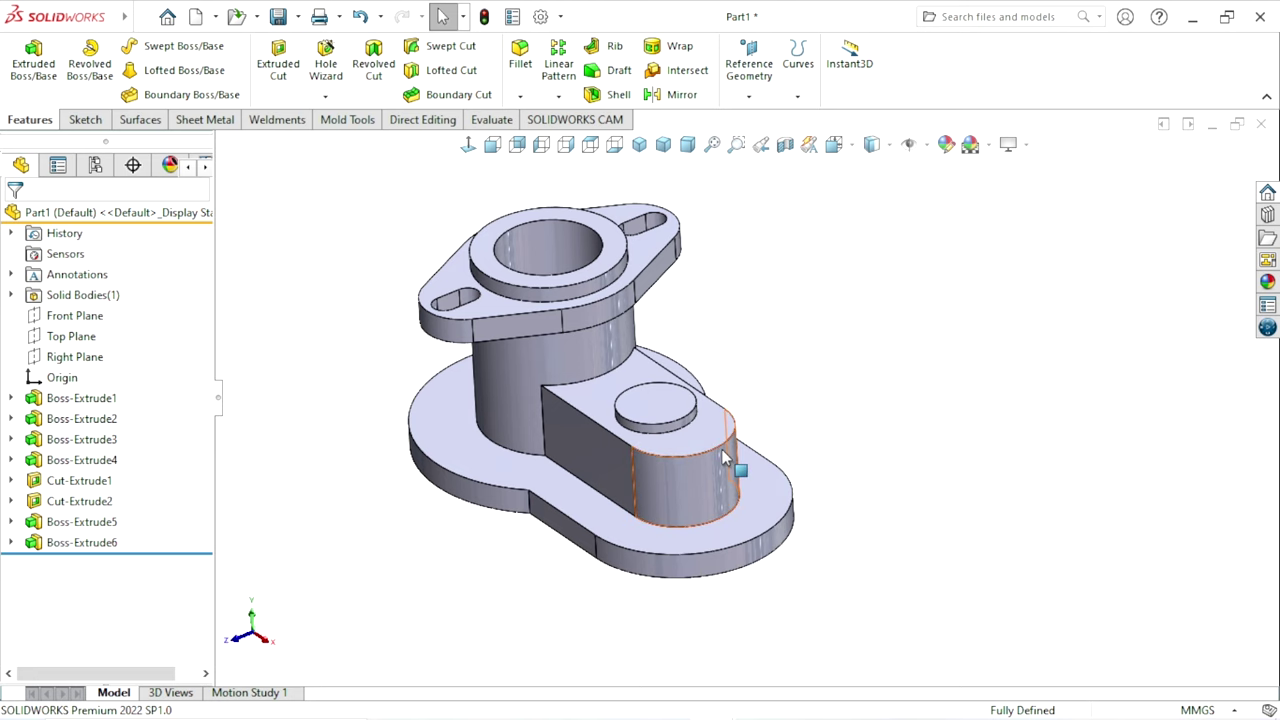
pyautogui.moveTo(724, 457); pyautogui.dragTo(712, 436, button='middle')
pyautogui.click(687, 402)
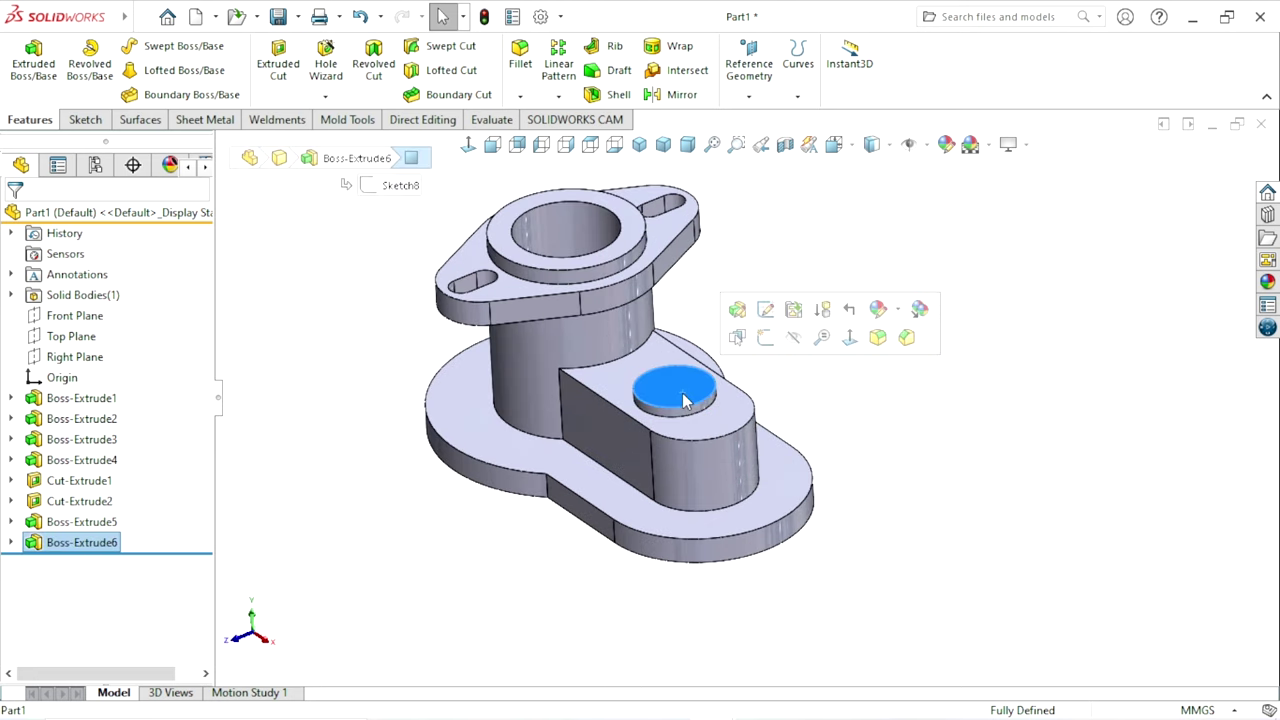
# - Sketch a circle centred on the disc's top face
pyautogui.click(766, 340)
pyautogui.scroll(-3, 996, 401)
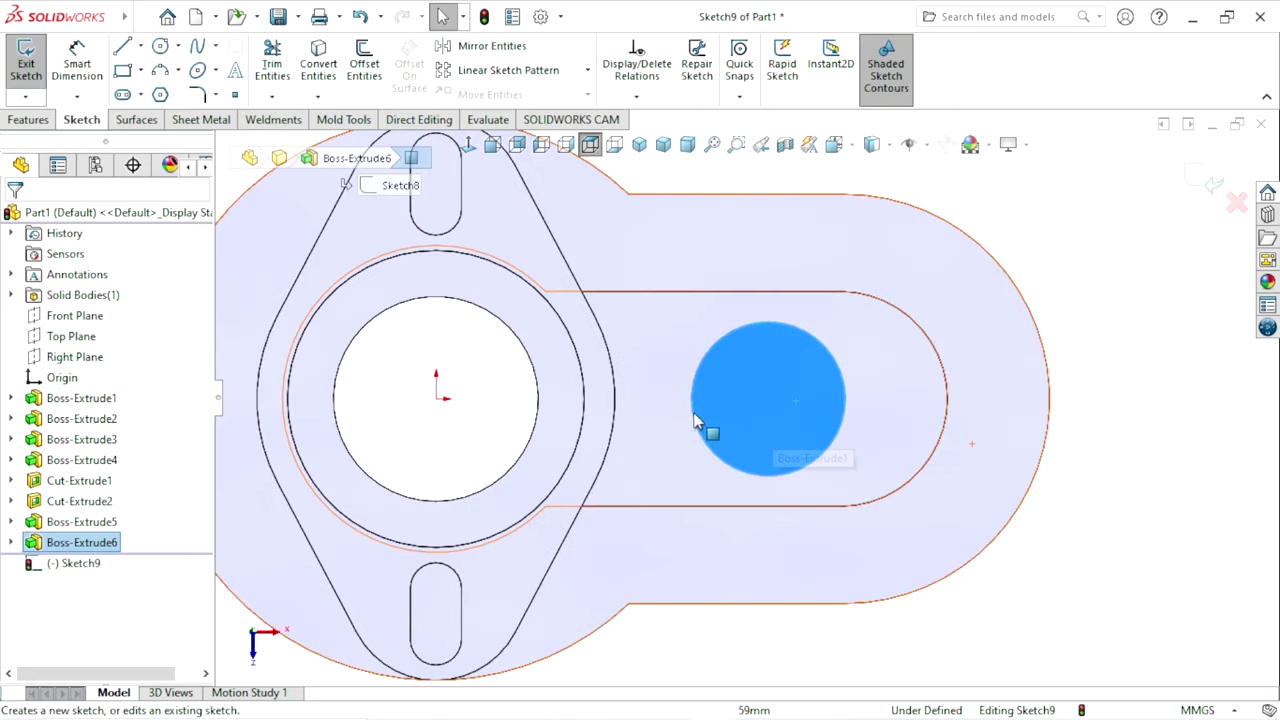
pyautogui.click(160, 46)
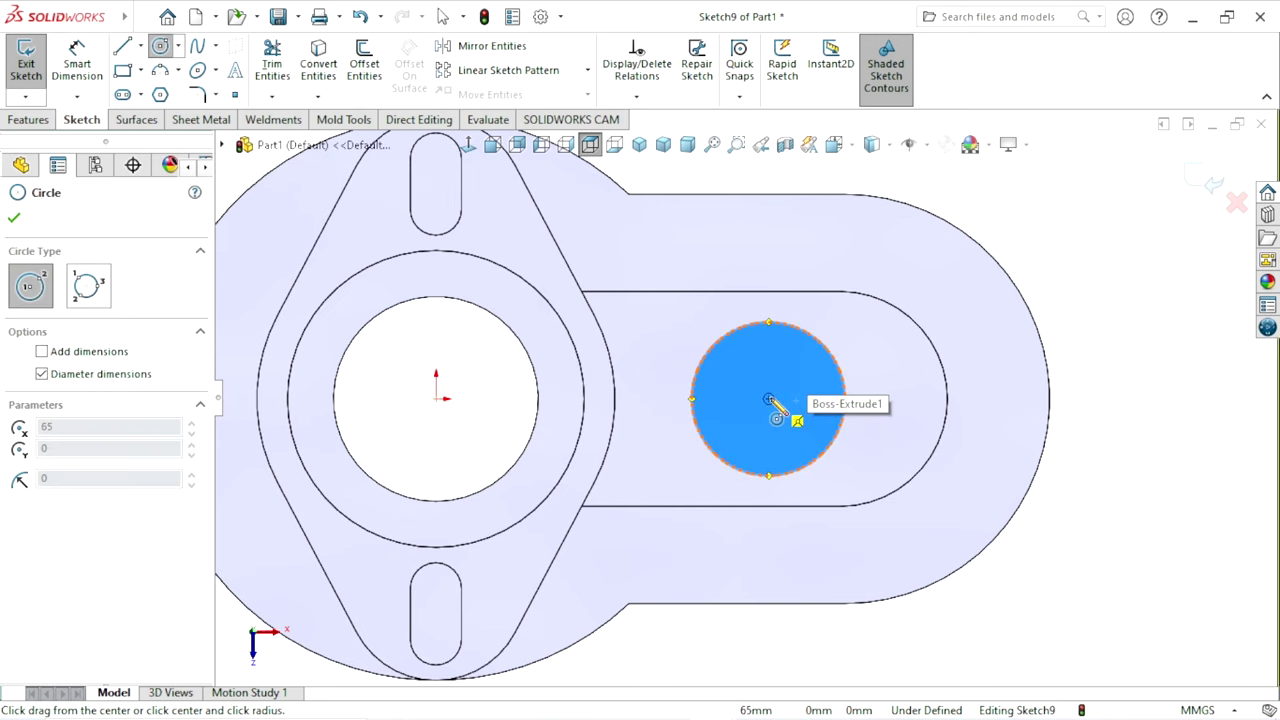
pyautogui.click(768, 399)
pyautogui.click(814, 380)
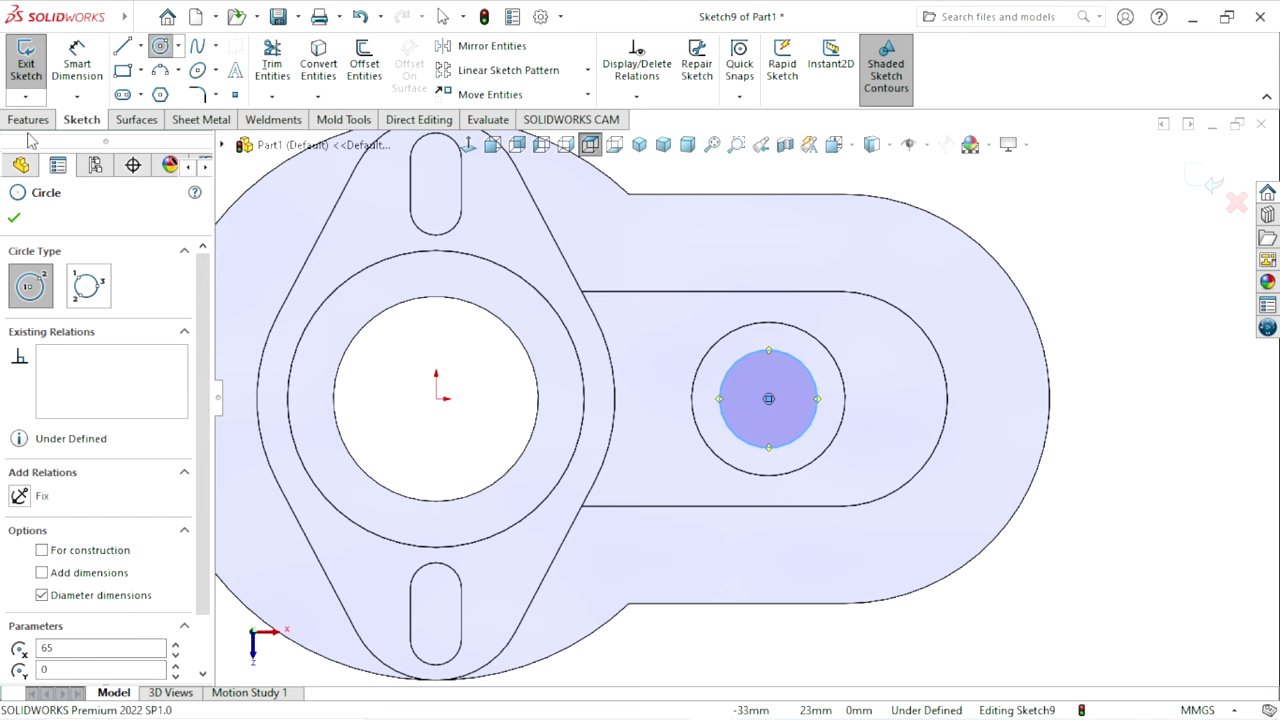
# - Dimension the new circle's diameter to 18 mm
pyautogui.click(77, 60)
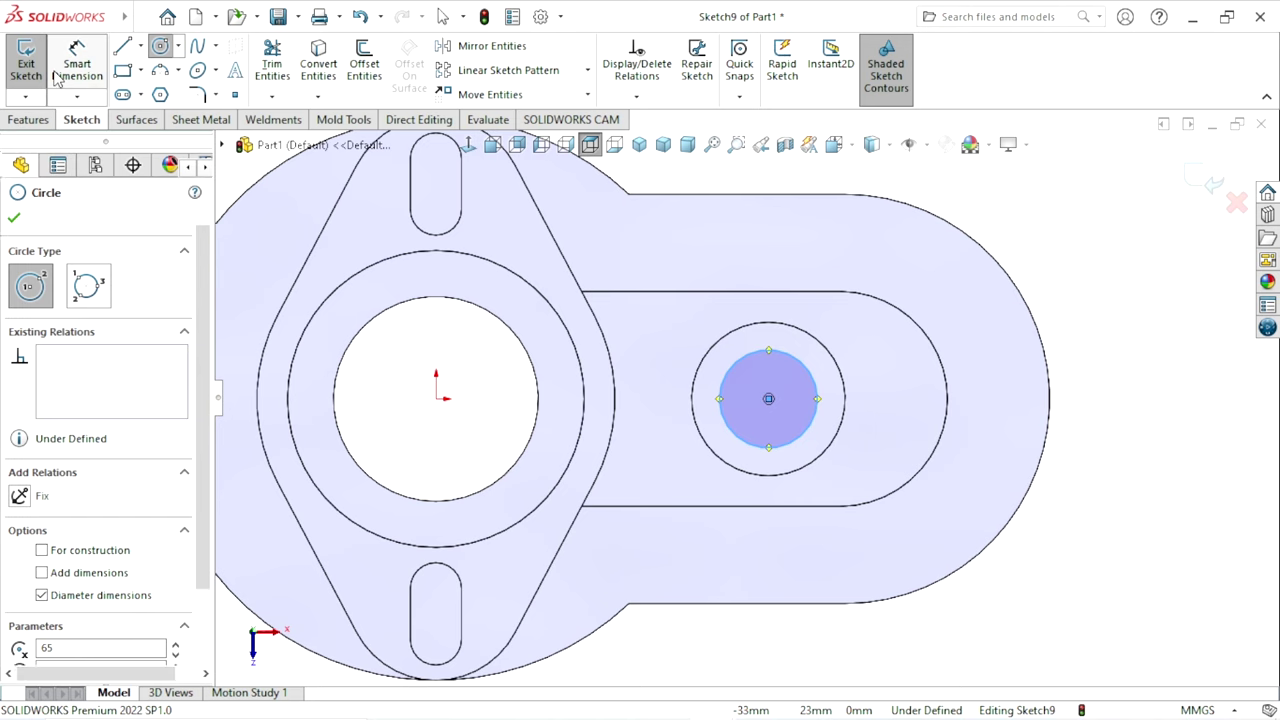
pyautogui.click(815, 386)
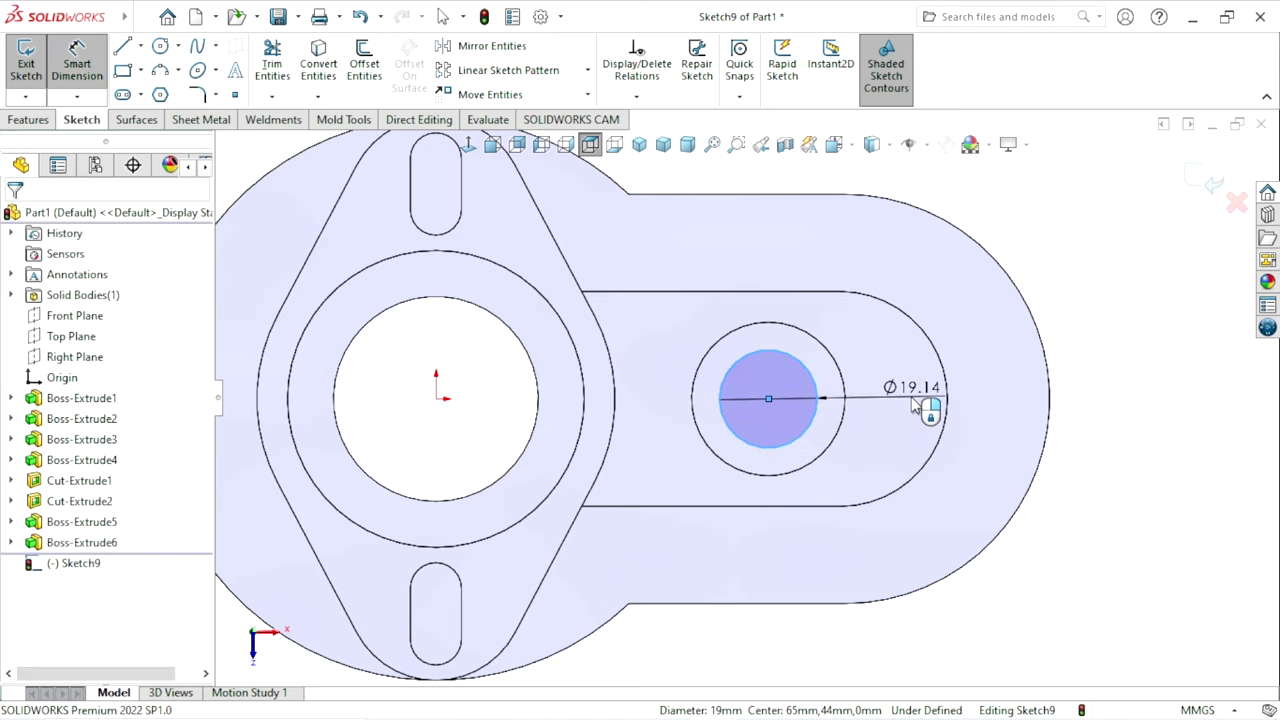
pyautogui.click(915, 405)
pyautogui.write('18')
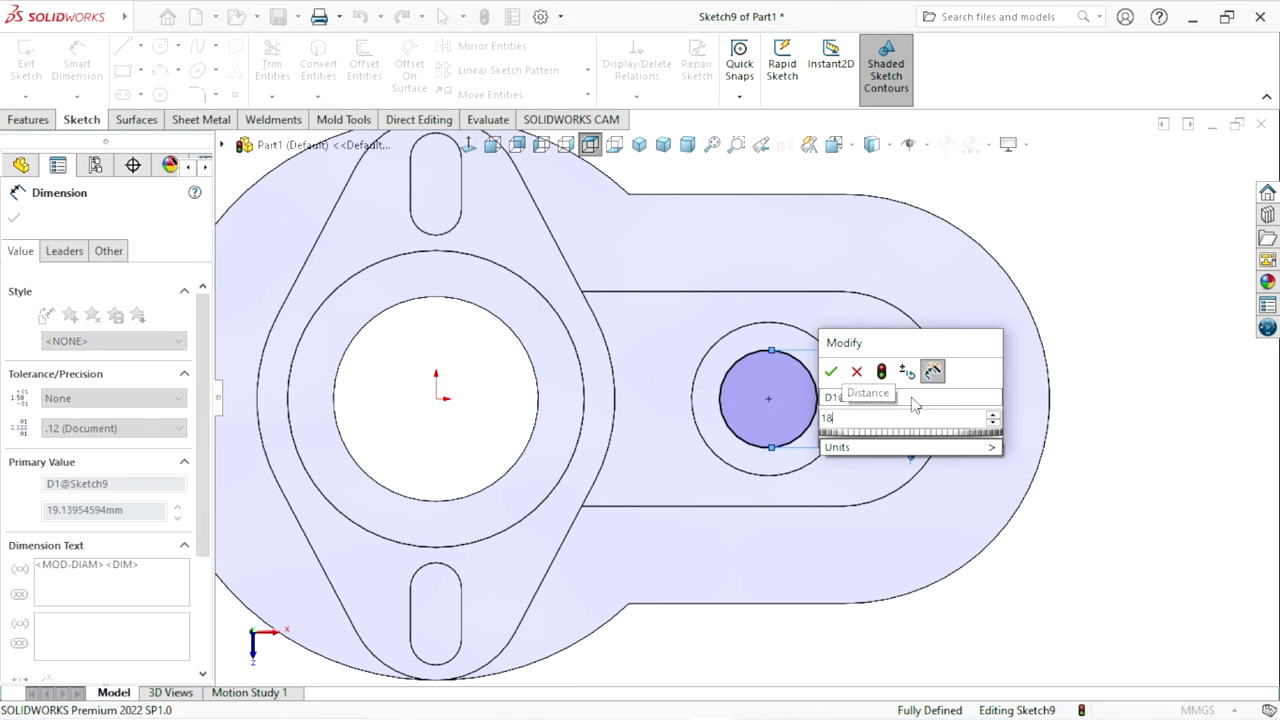
pyautogui.press('Return')
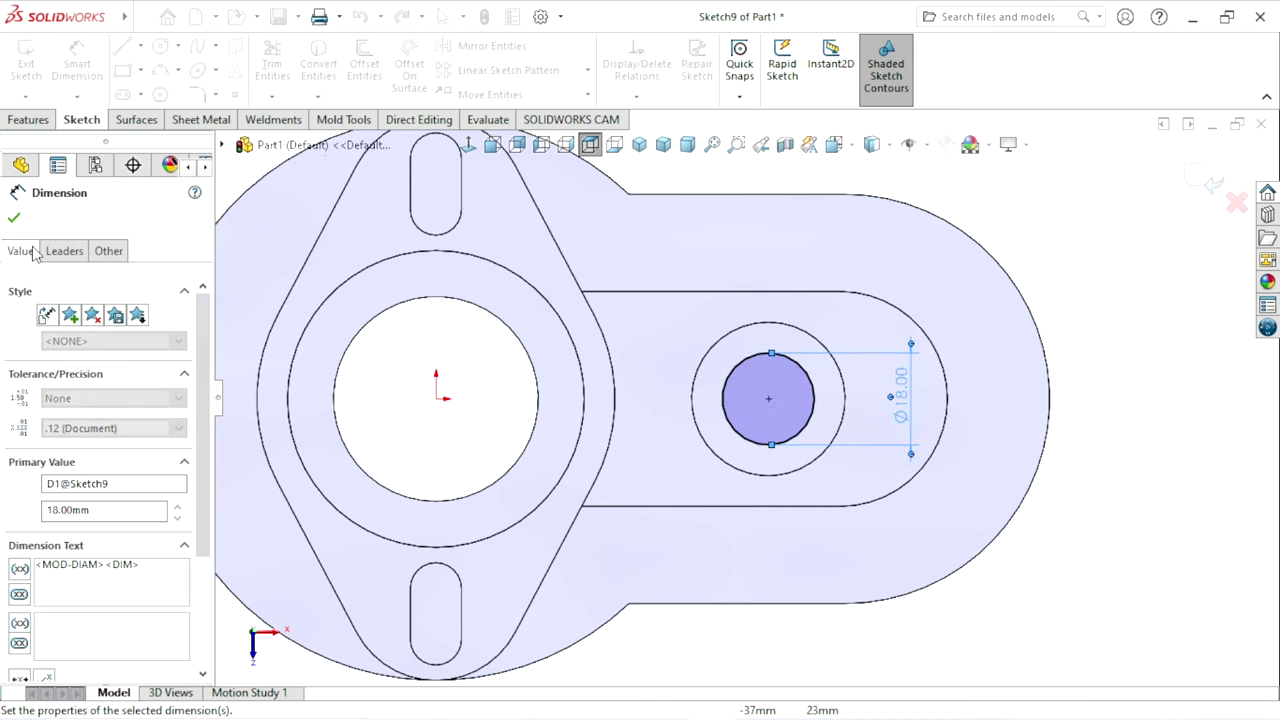
pyautogui.click(15, 219)
pyautogui.click(28, 119)
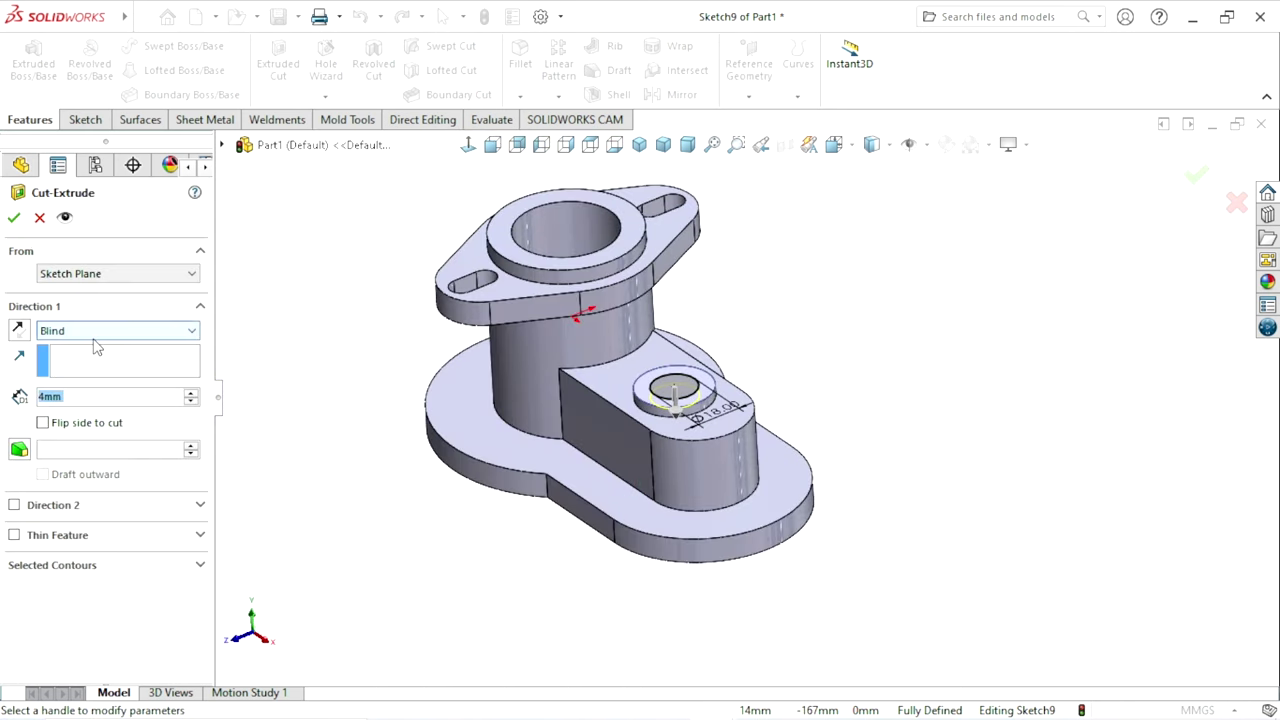
# - Set Cut-Extrude3 to Through All so the Ø18 mm hole exits the part's underside
pyautogui.click(95, 331)
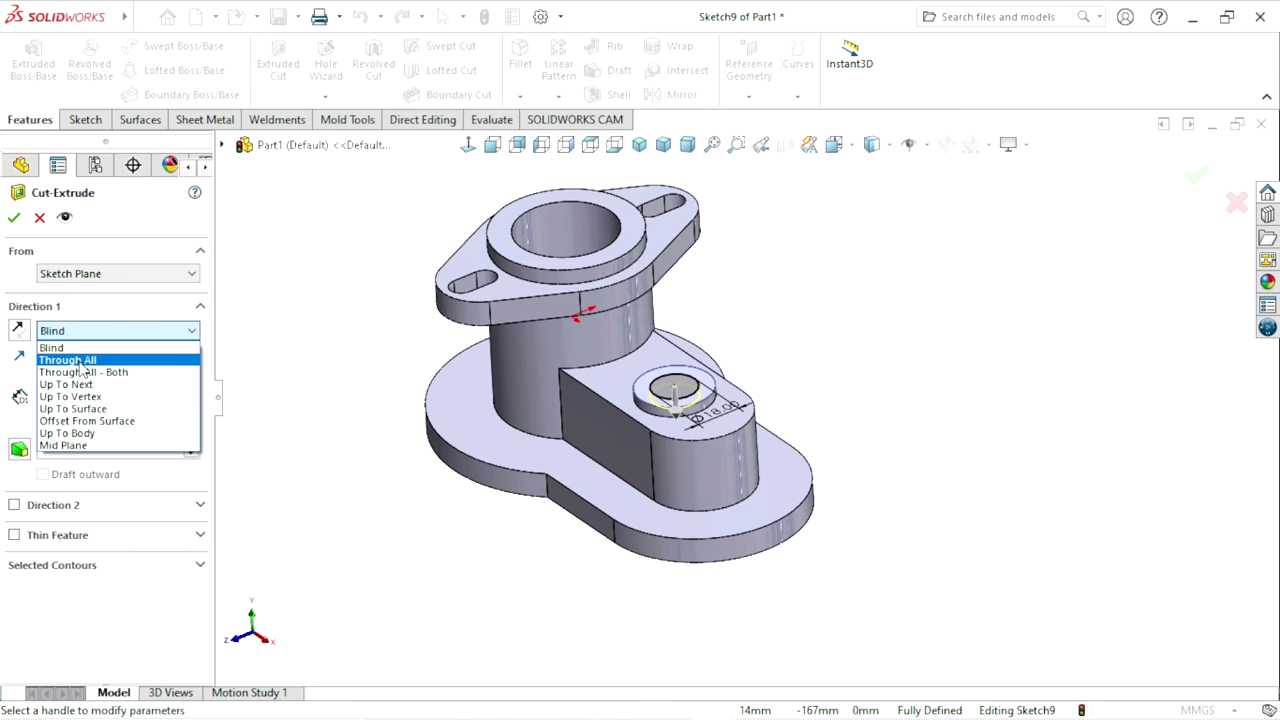
pyautogui.click(70, 360)
pyautogui.click(14, 218)
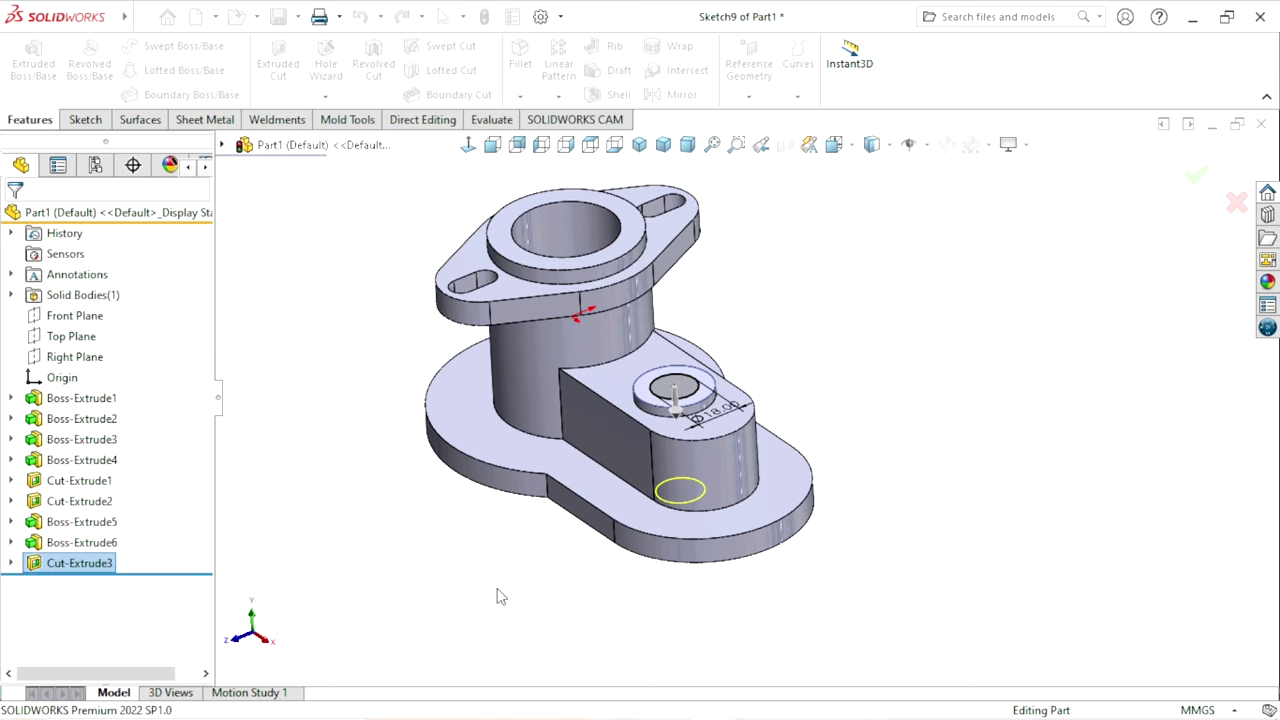
# - Orbit and zoom around the part to inspect the new hole
pyautogui.moveTo(558, 528); pyautogui.dragTo(574, 536, button='middle')
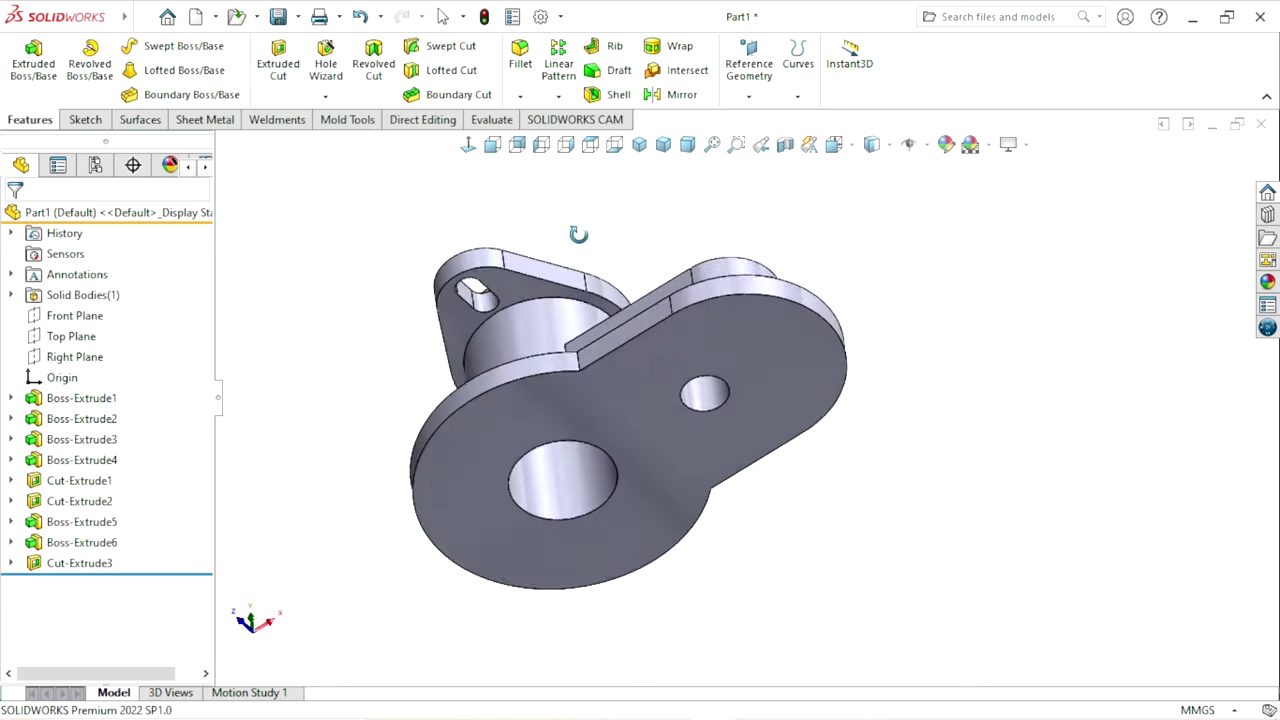
pyautogui.scroll(2, 574, 536)
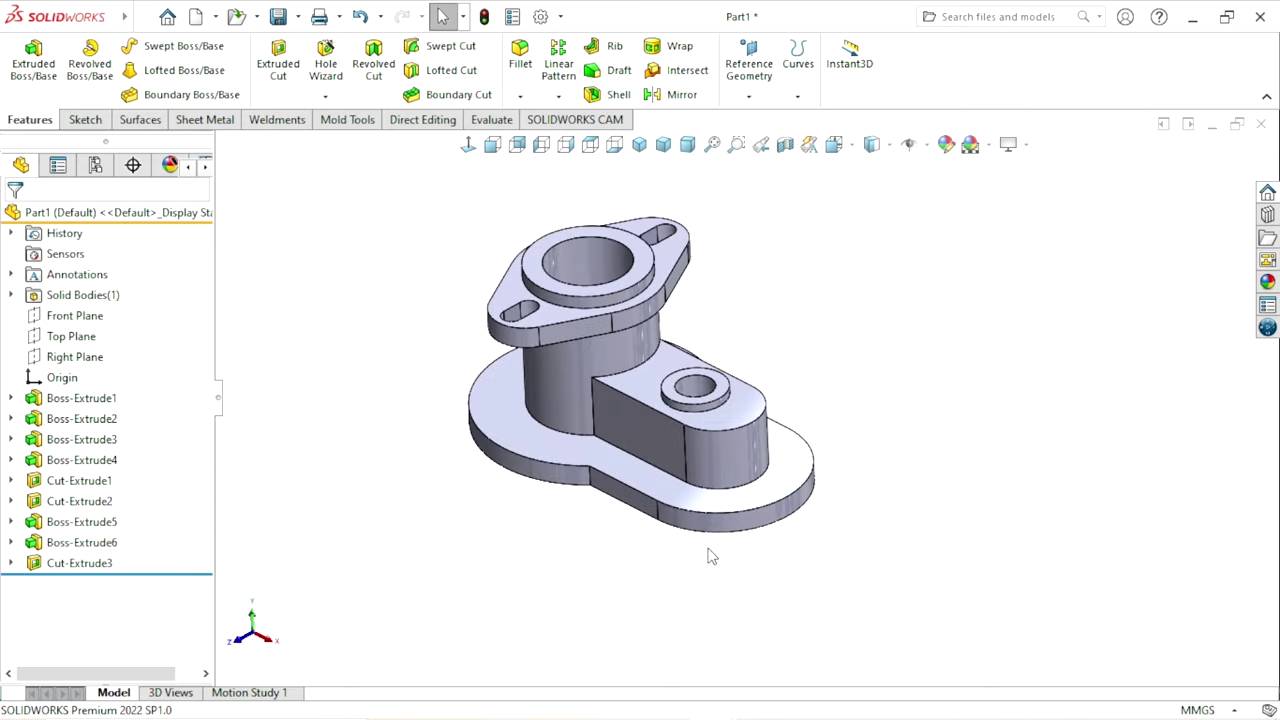
pyautogui.scroll(3, 711, 556)
pyautogui.scroll(2, 762, 487)
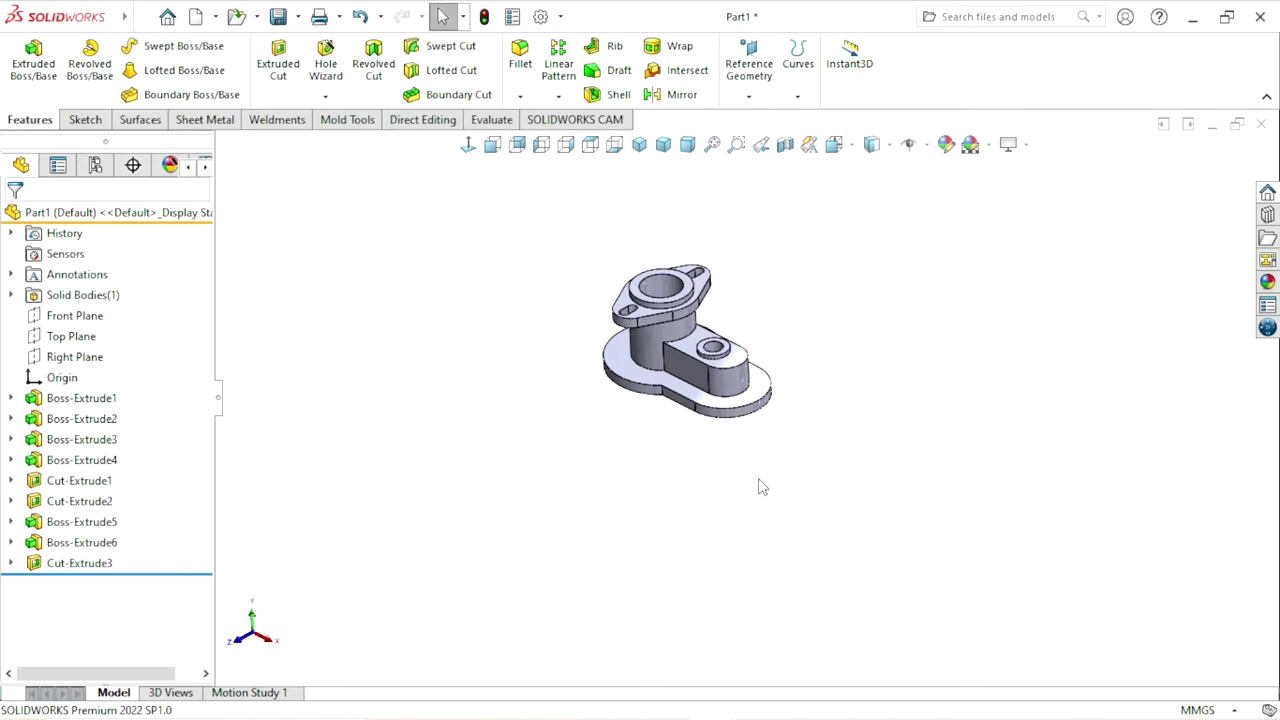
pyautogui.scroll(-2, 686, 370)
pyautogui.scroll(-3, 686, 369)
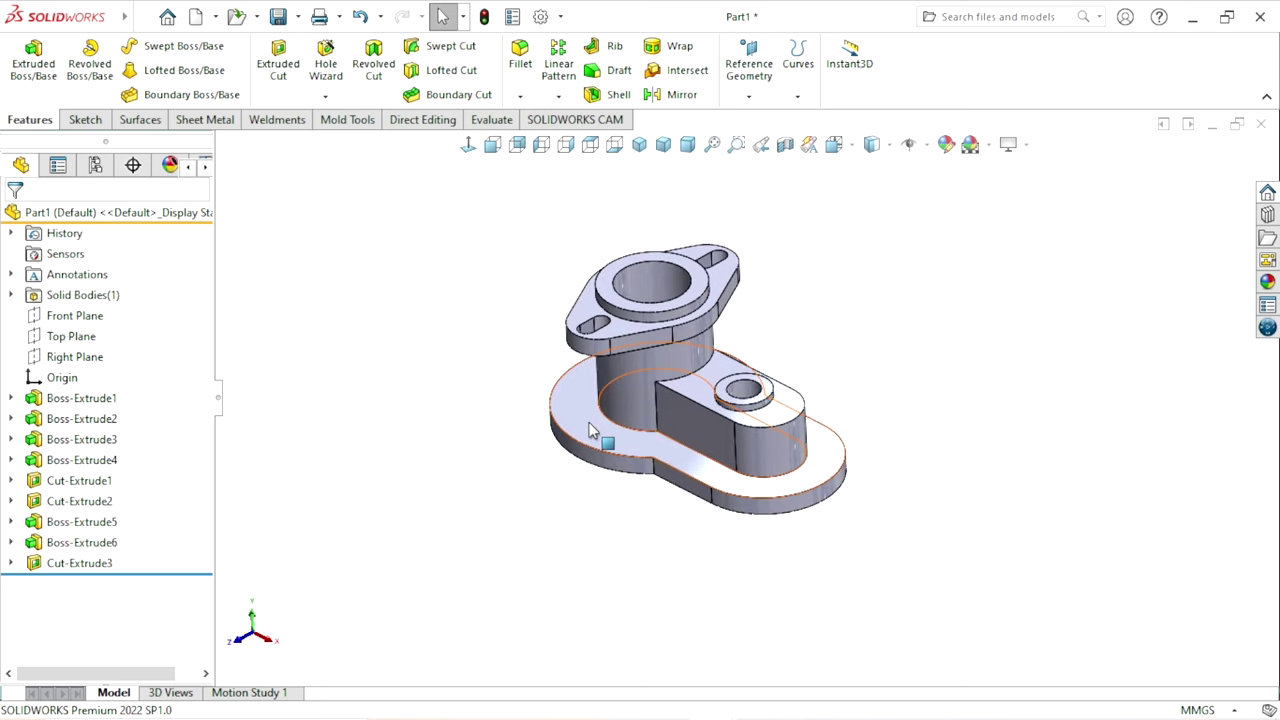
# - Sketch a construction circle centred on the origin on the base flange face
pyautogui.click(588, 432)
pyautogui.click(671, 366)
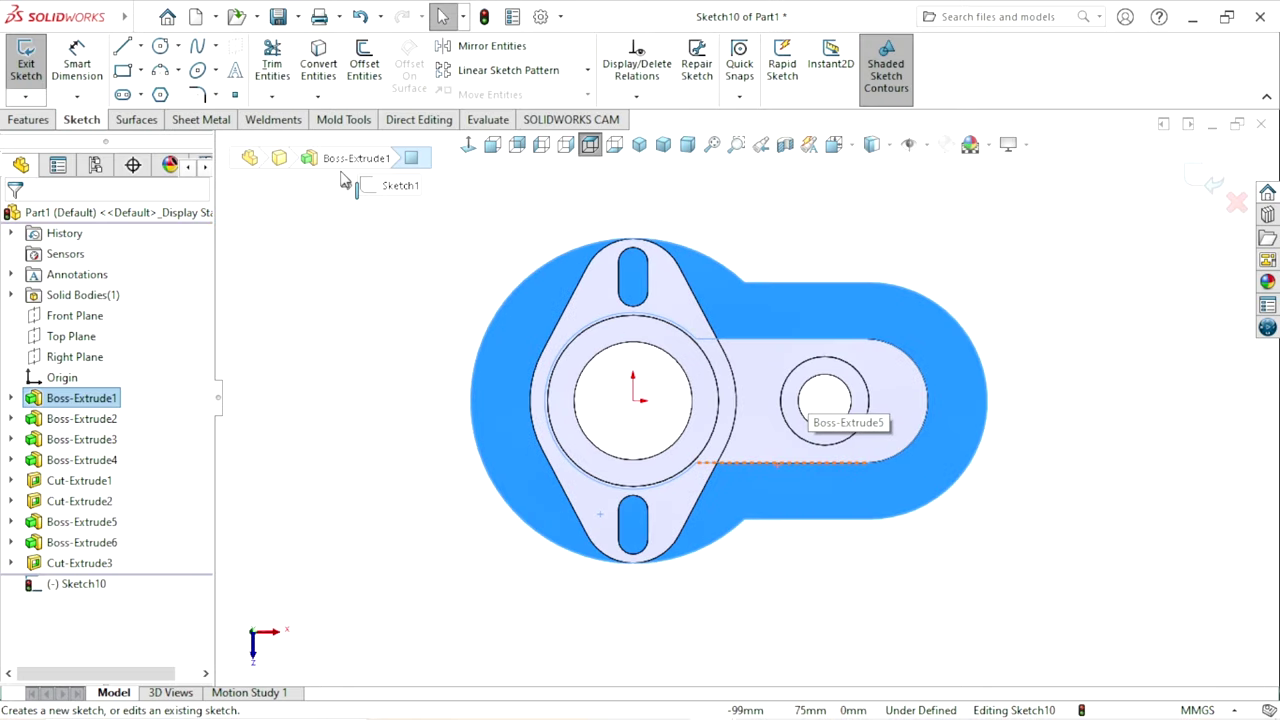
pyautogui.click(160, 46)
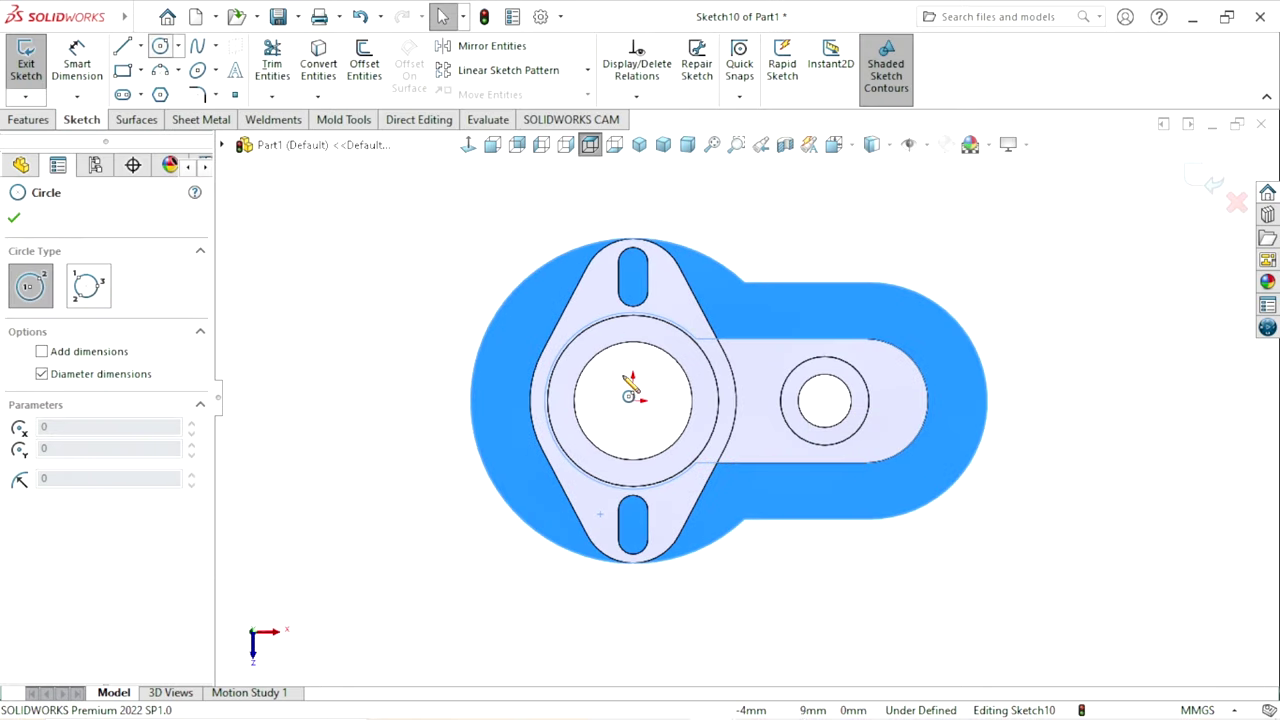
pyautogui.click(632, 400)
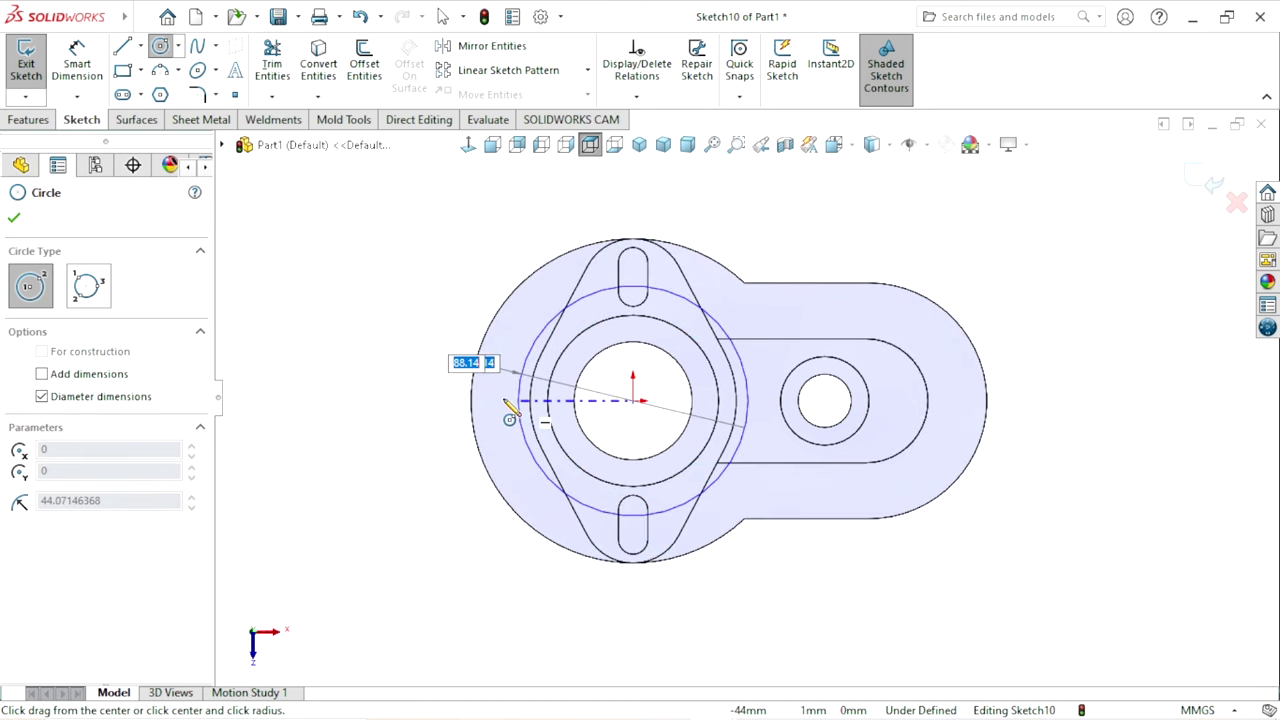
pyautogui.click(508, 403)
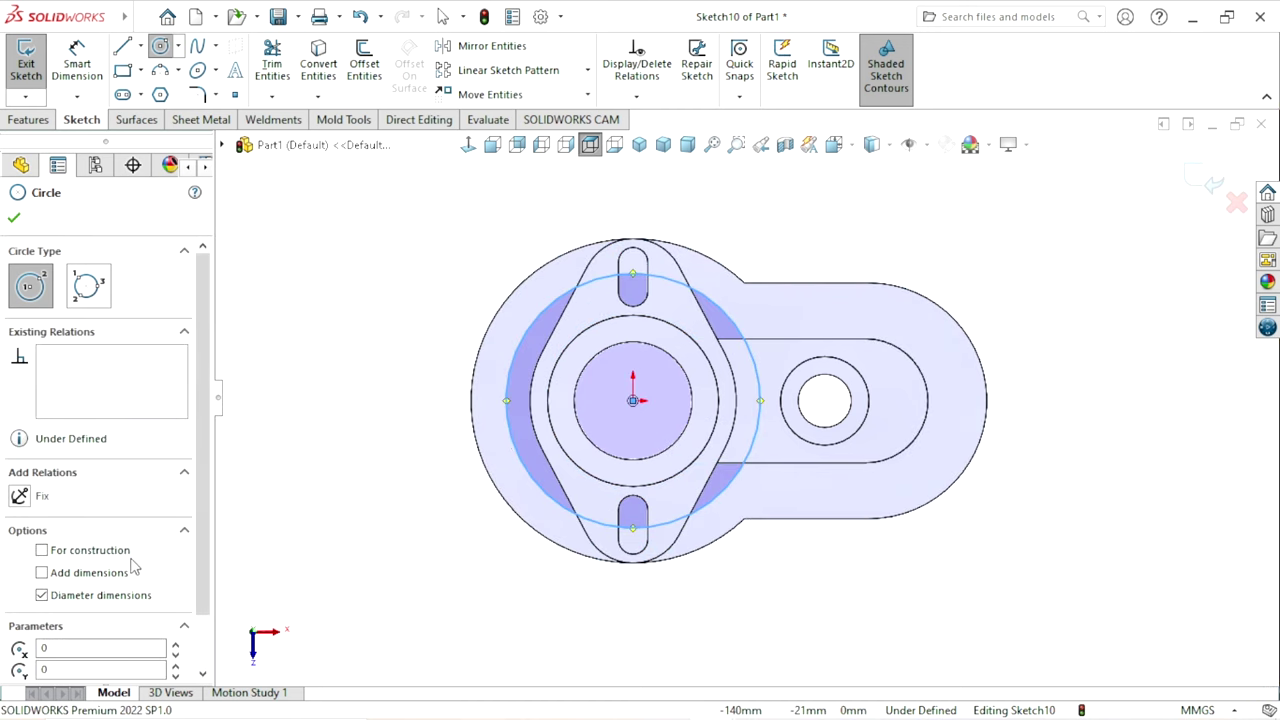
pyautogui.click(42, 551)
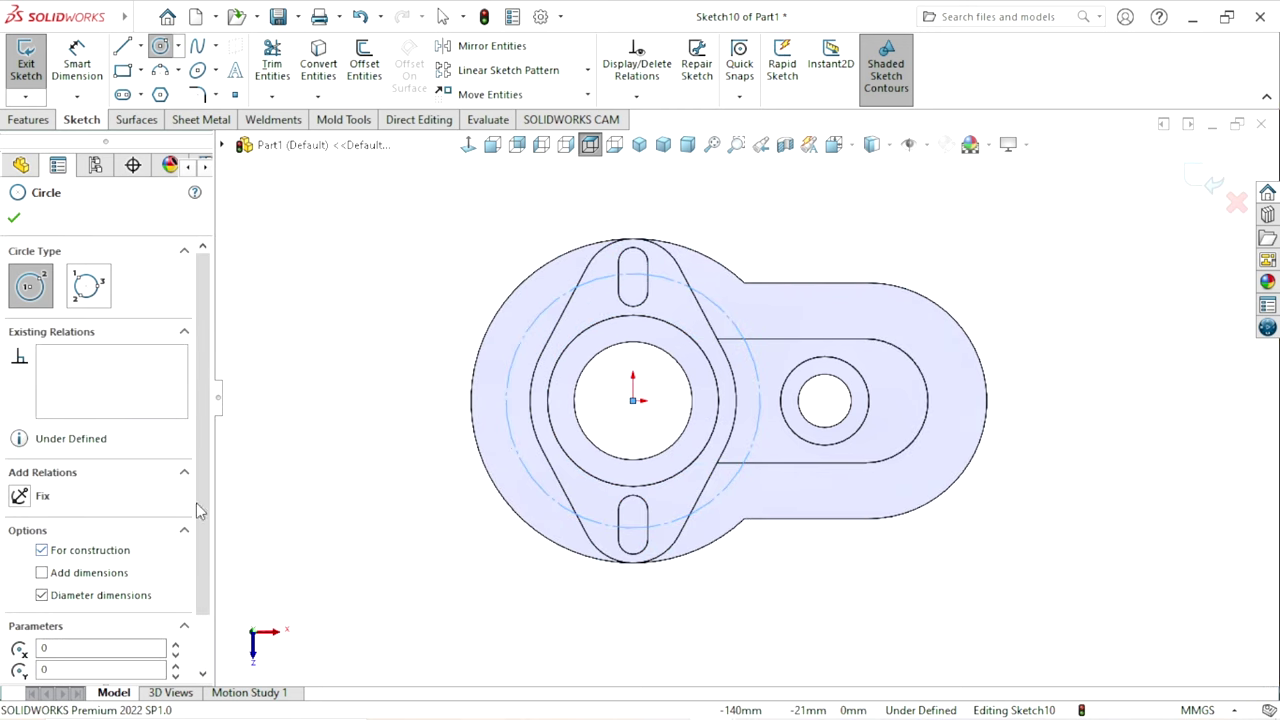
pyautogui.click(14, 219)
# - Dimension the construction circle to Ø85 mm and exit the sketch as Sketch10
pyautogui.click(85, 69)
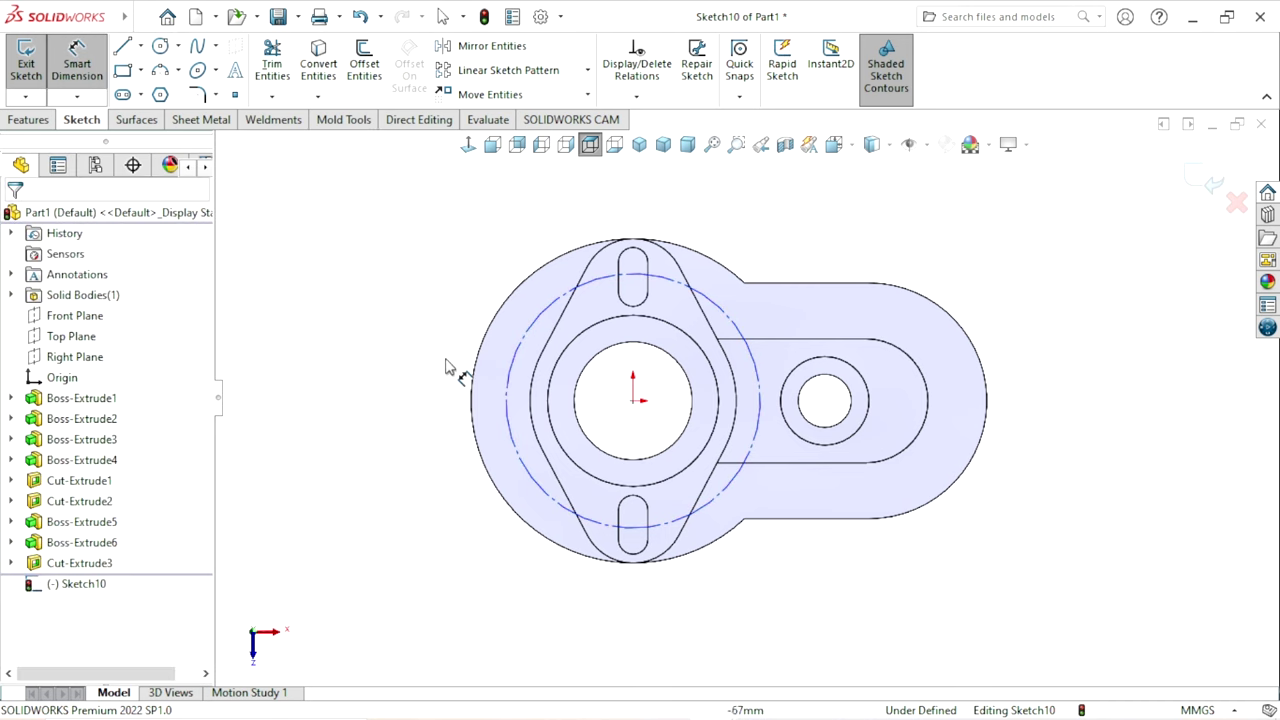
pyautogui.click(509, 394)
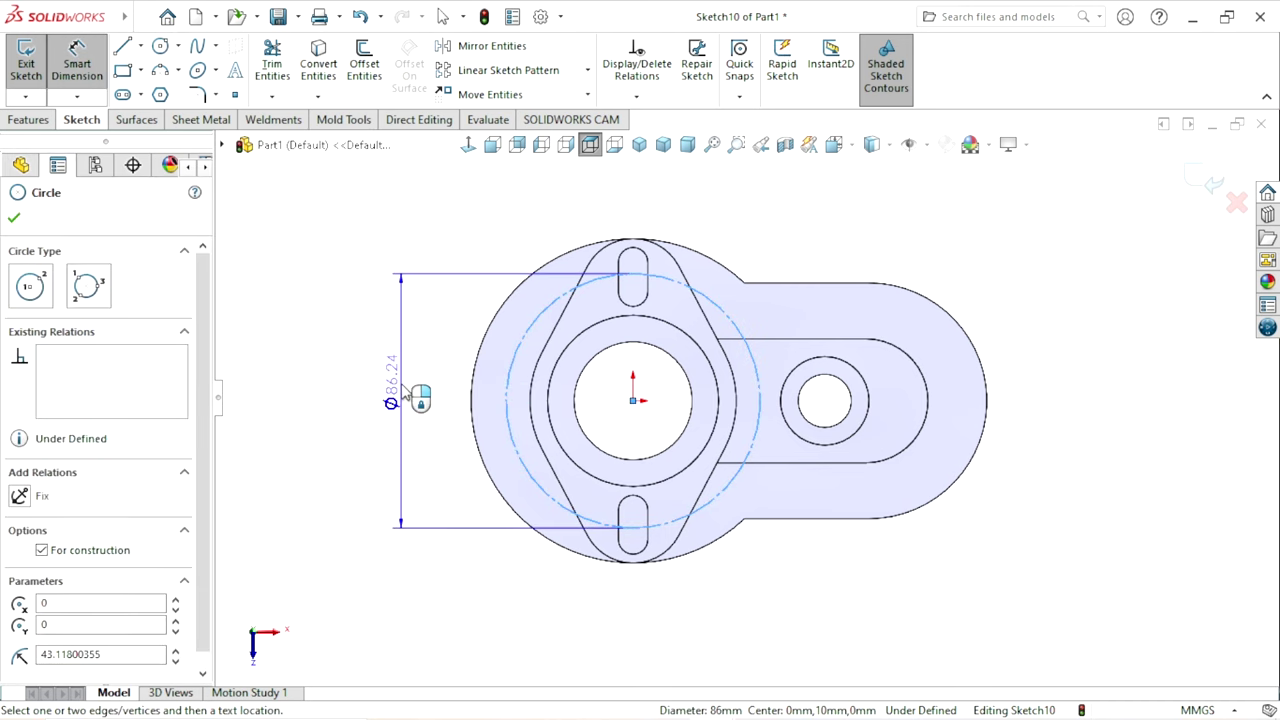
pyautogui.click(403, 392)
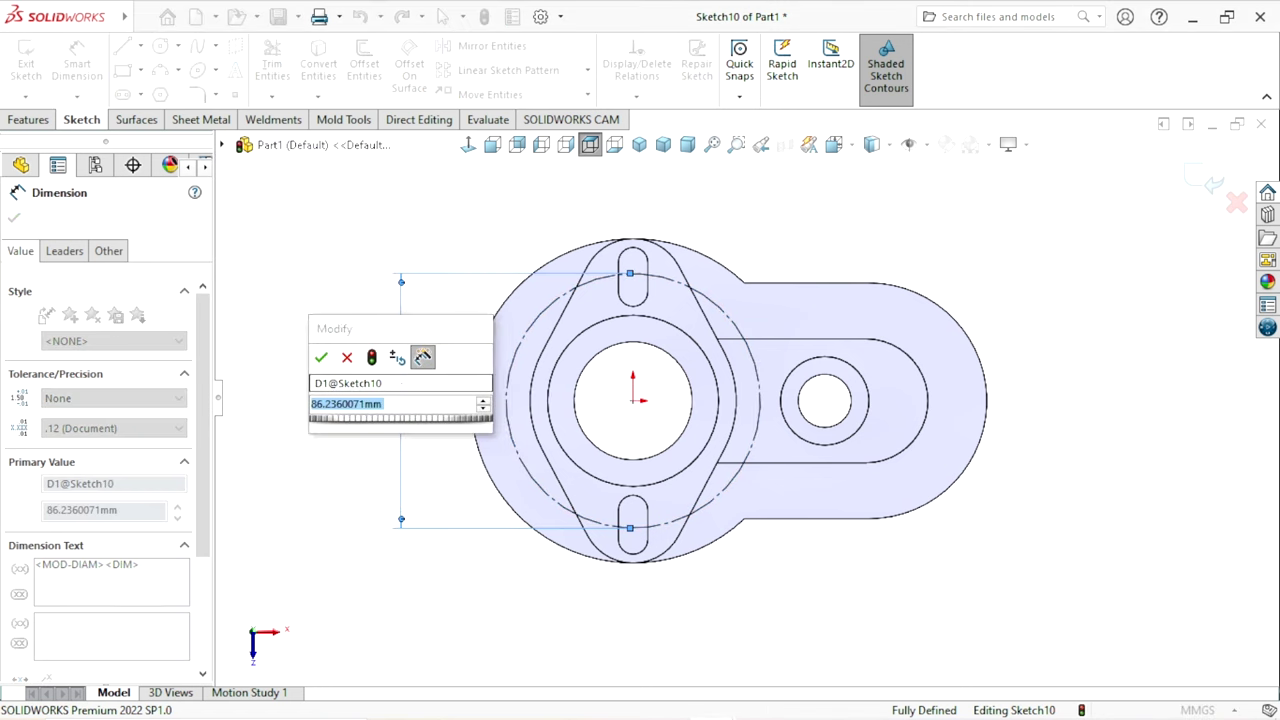
pyautogui.write('85')
pyautogui.press('Return')
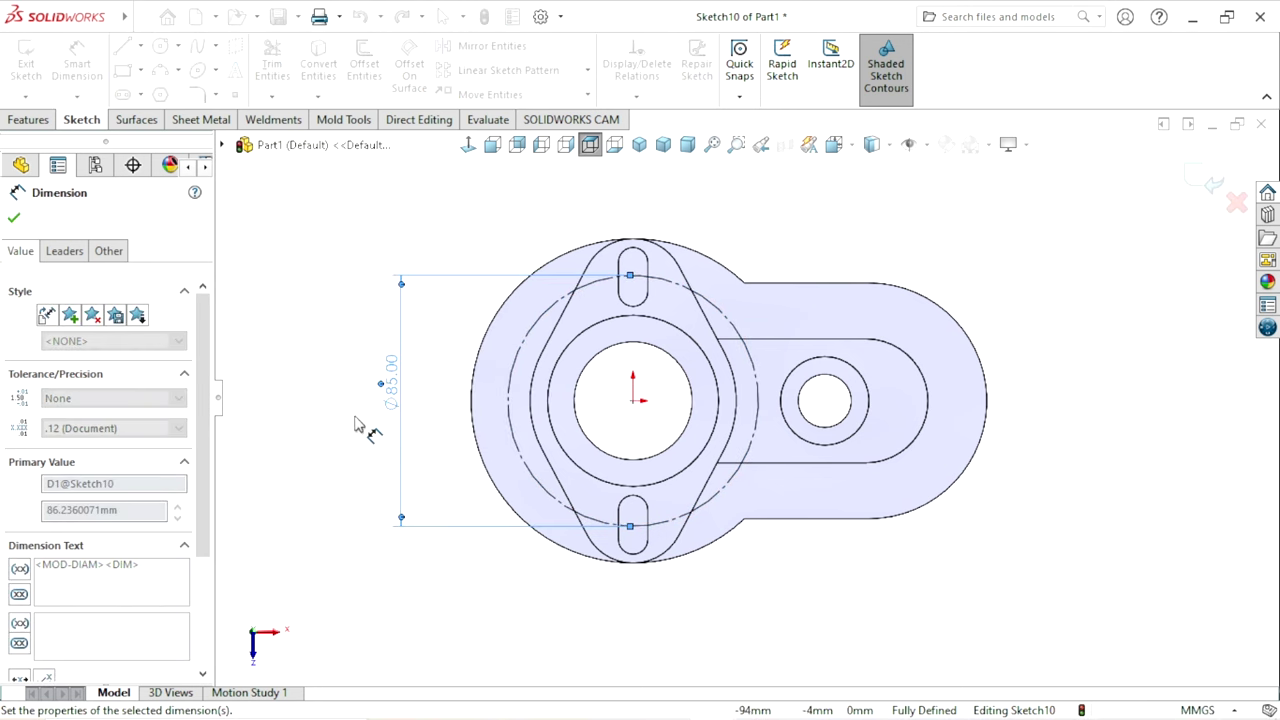
pyautogui.click(14, 217)
pyautogui.scroll(3, 699, 379)
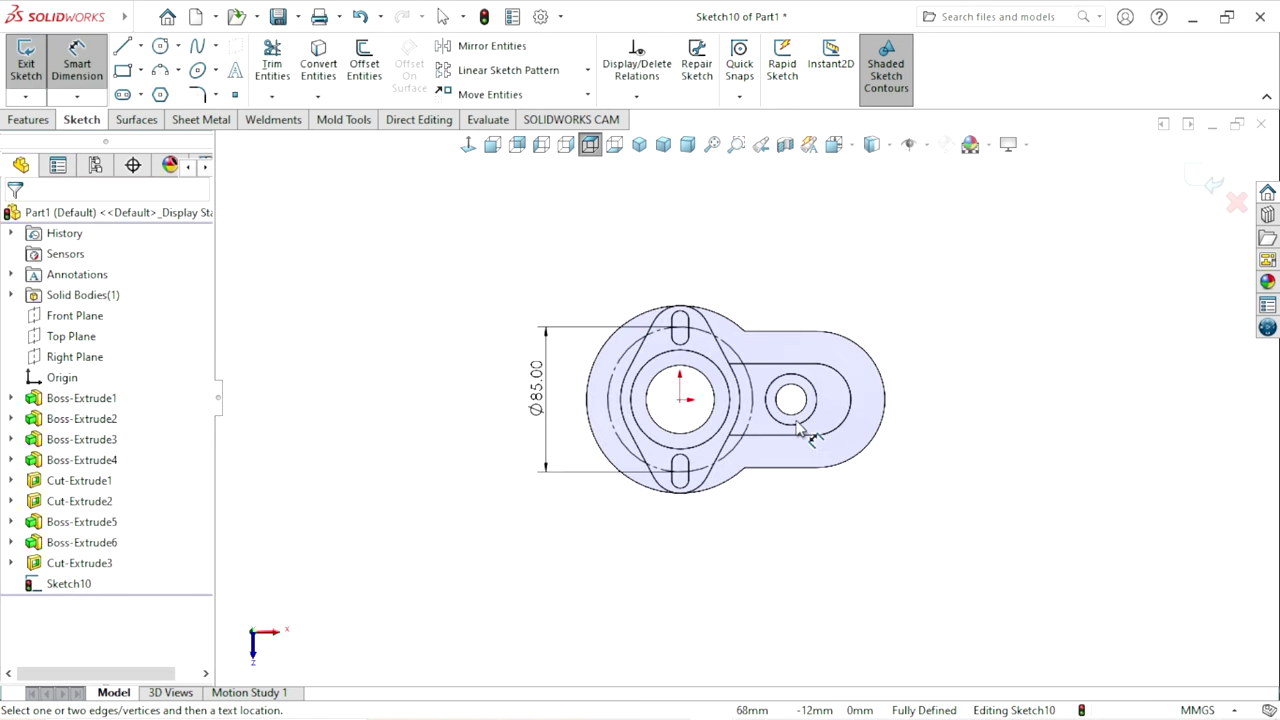
pyautogui.click(1195, 174)
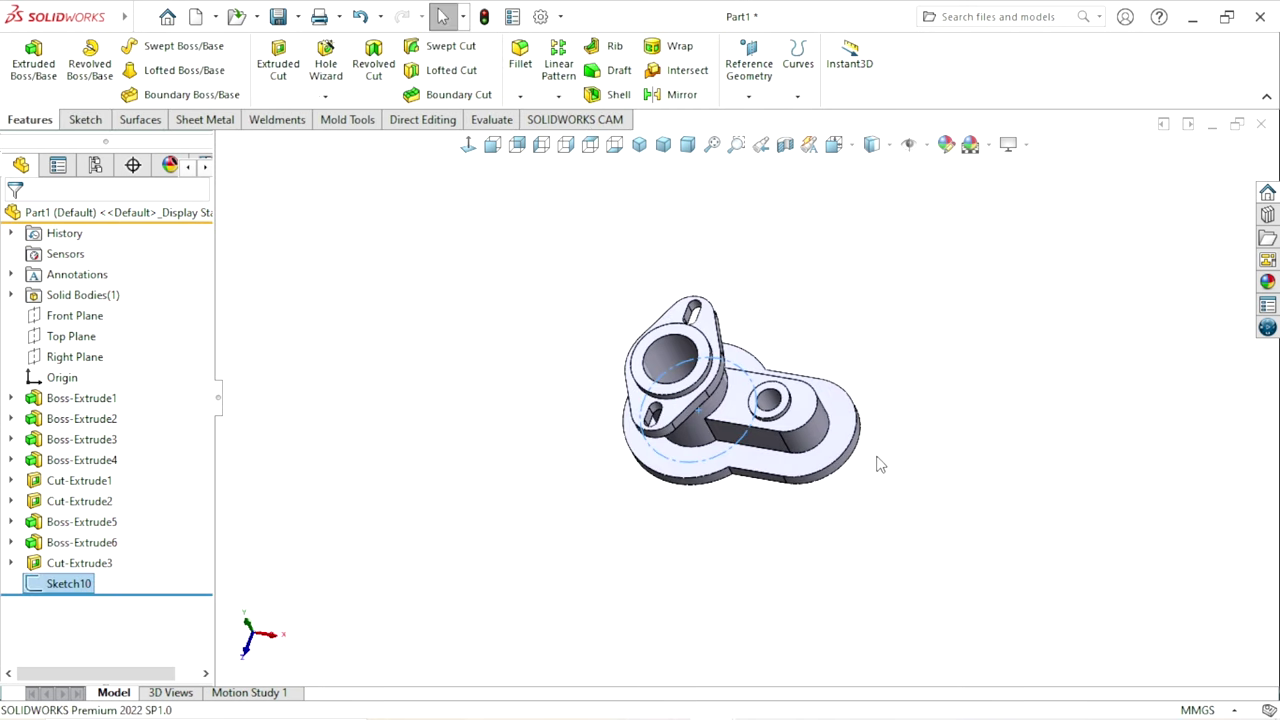
# - Select the base flange face and turn the view Normal To it
pyautogui.scroll(-3, 875, 460)
pyautogui.moveTo(760, 488)
pyautogui.mouseDown(button='middle')
pyautogui.moveTo(667, 500)
pyautogui.moveTo(623, 443)
pyautogui.mouseUp(button='middle')
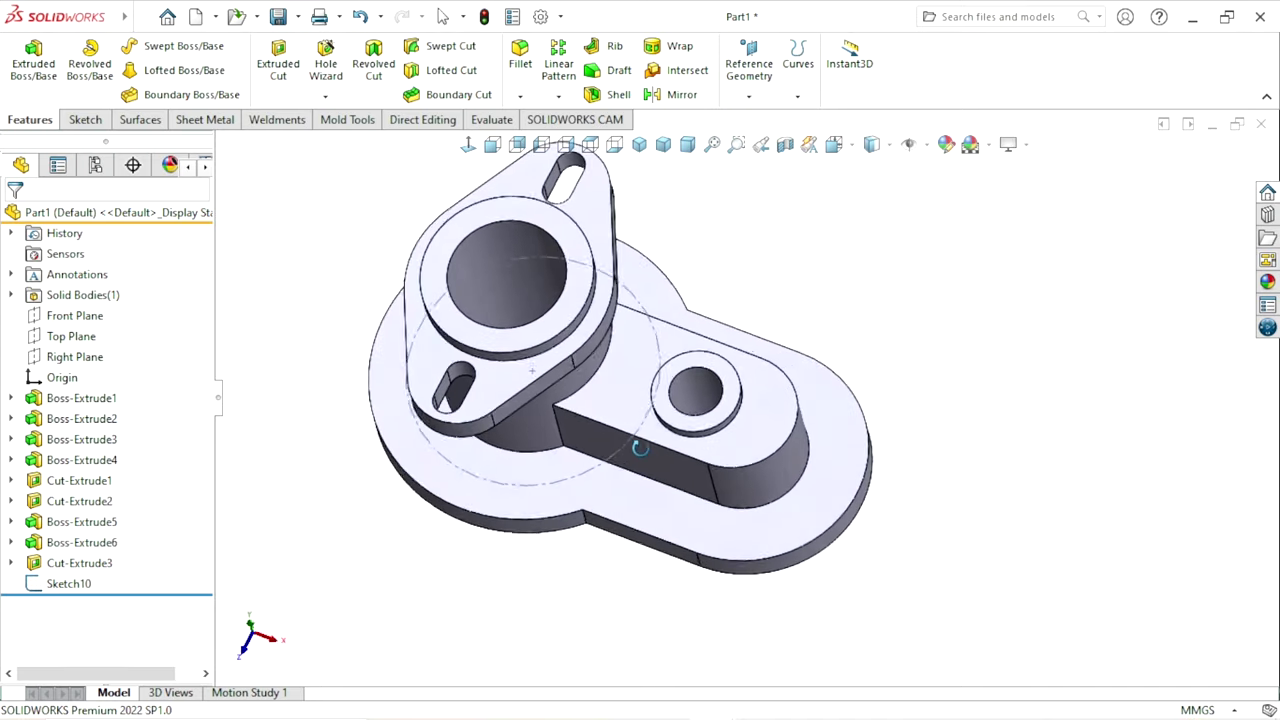
pyautogui.scroll(-2, 643, 447)
pyautogui.click(466, 474)
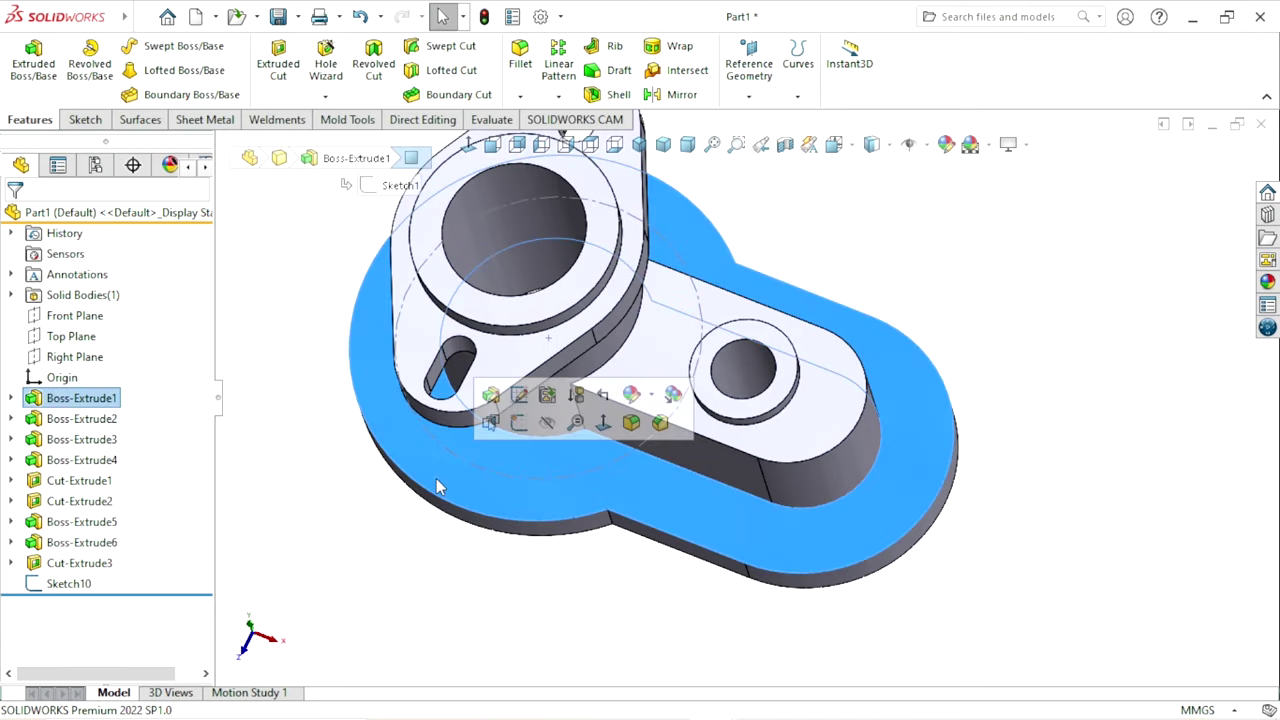
pyautogui.click(467, 147)
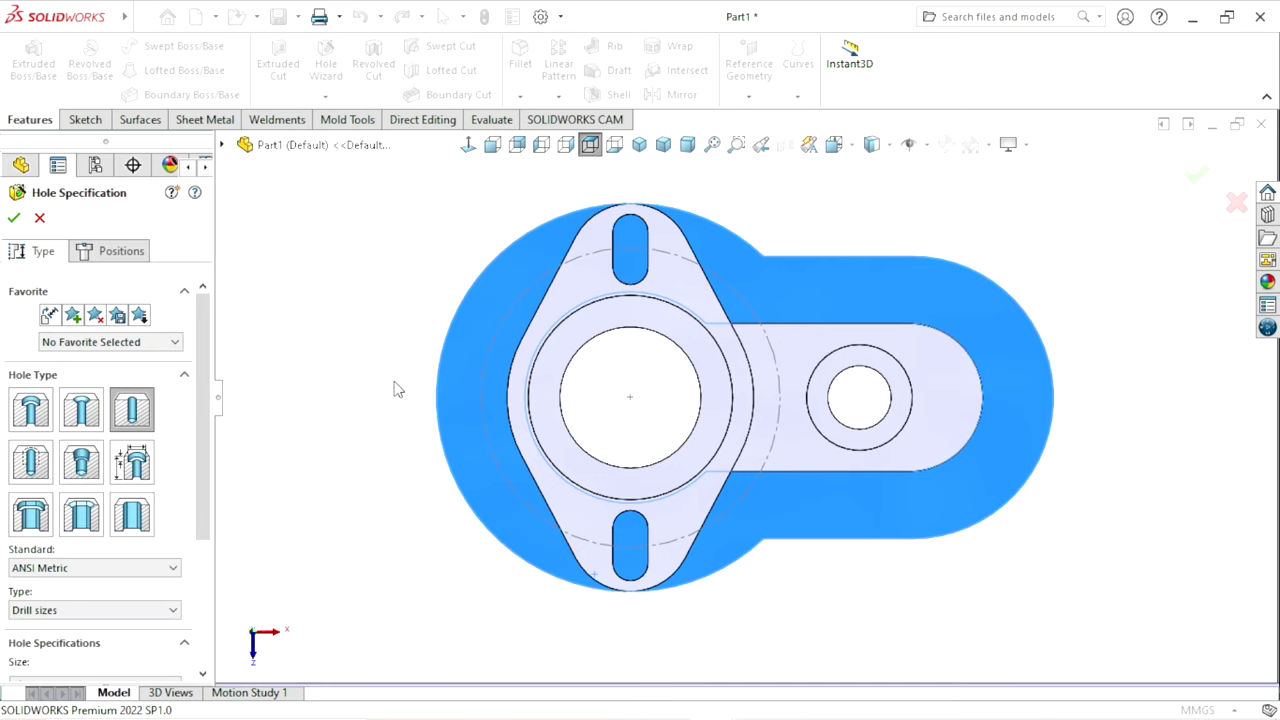
# - Specify an ANSI Metric Ø10.5 mm drill hole, Up To Next, and begin positioning it
pyautogui.click(138, 417)
pyautogui.scroll(-5, 210, 344)
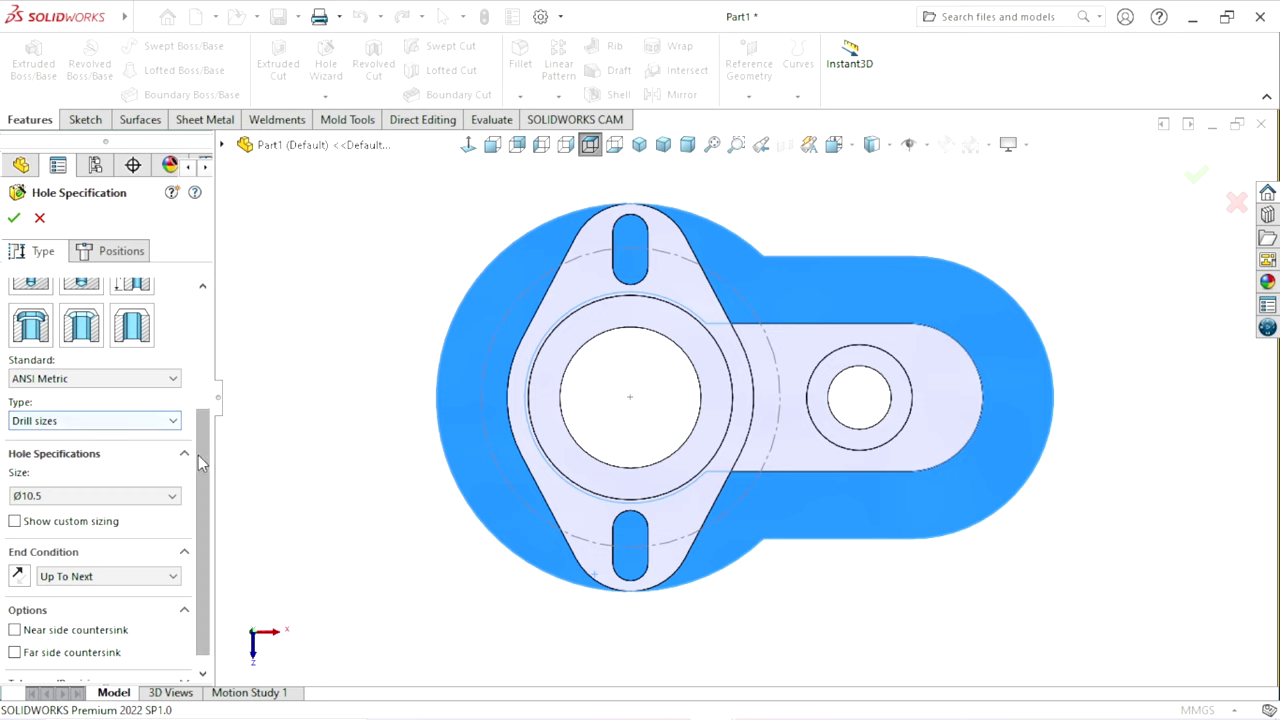
pyautogui.scroll(-1, 200, 455)
pyautogui.click(173, 480)
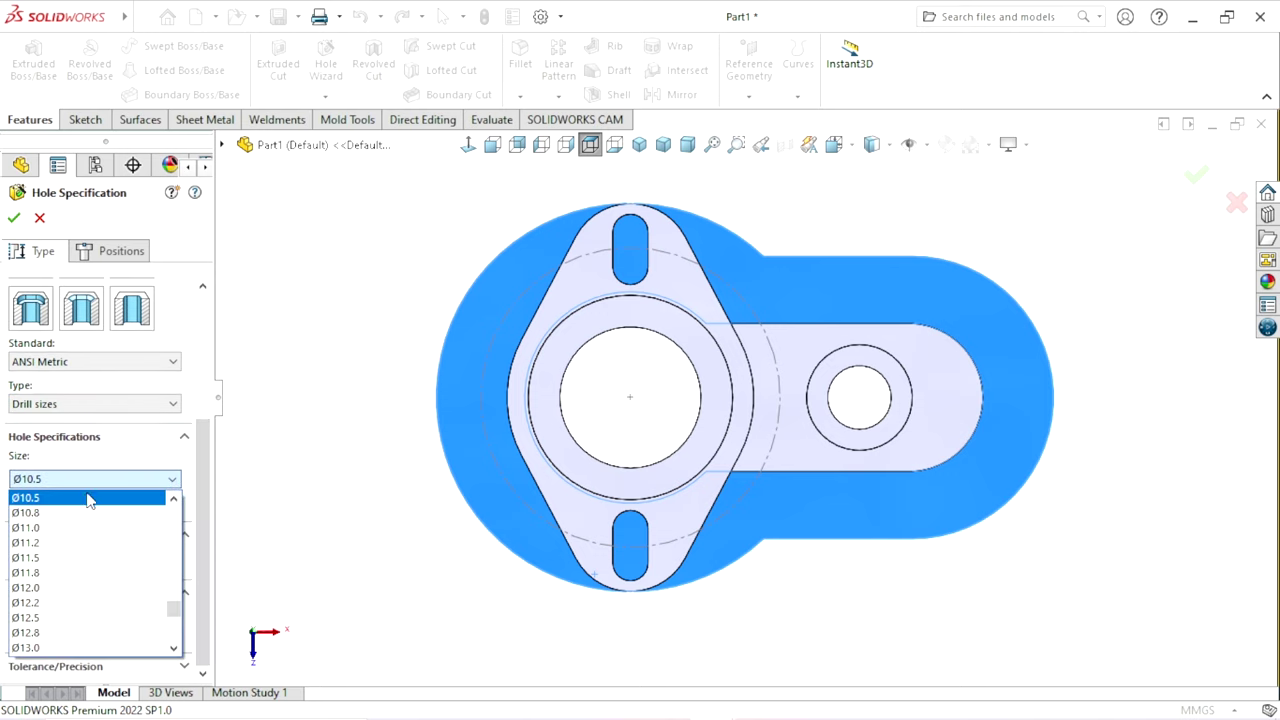
pyautogui.click(78, 505)
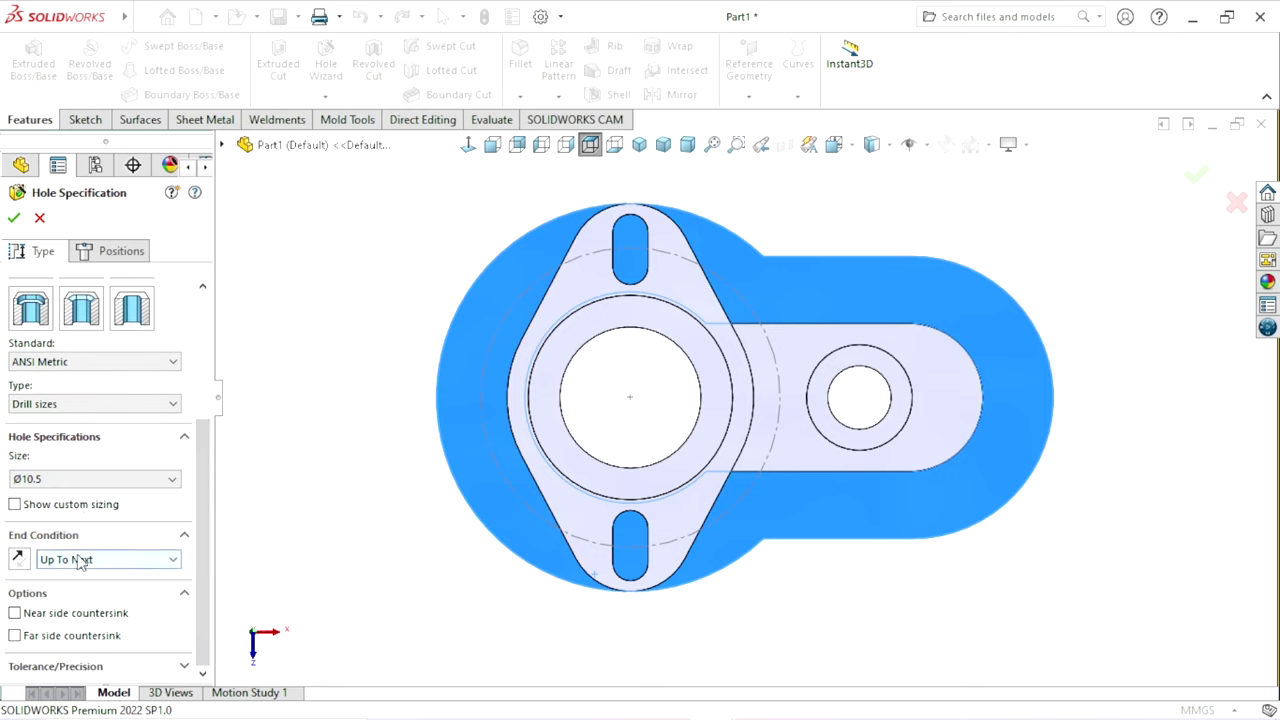
pyautogui.click(103, 253)
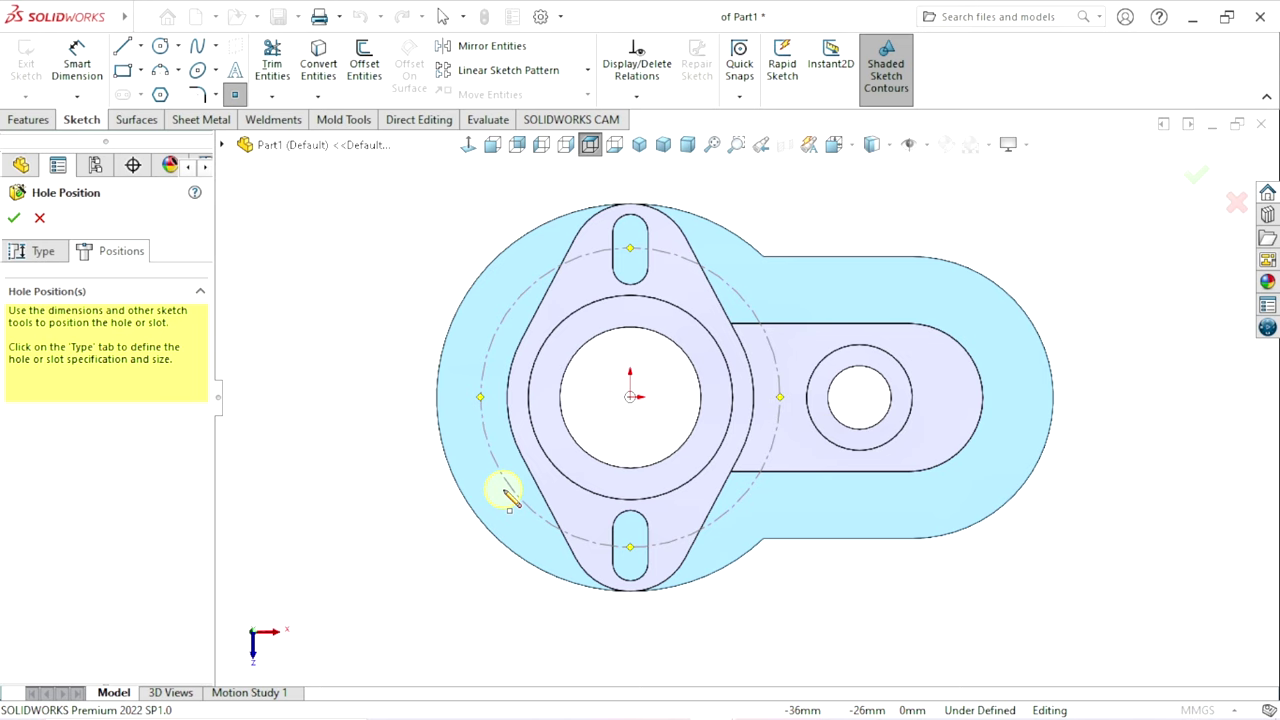
# - Place the hole point on the Ø85 construction circle
pyautogui.click(518, 498)
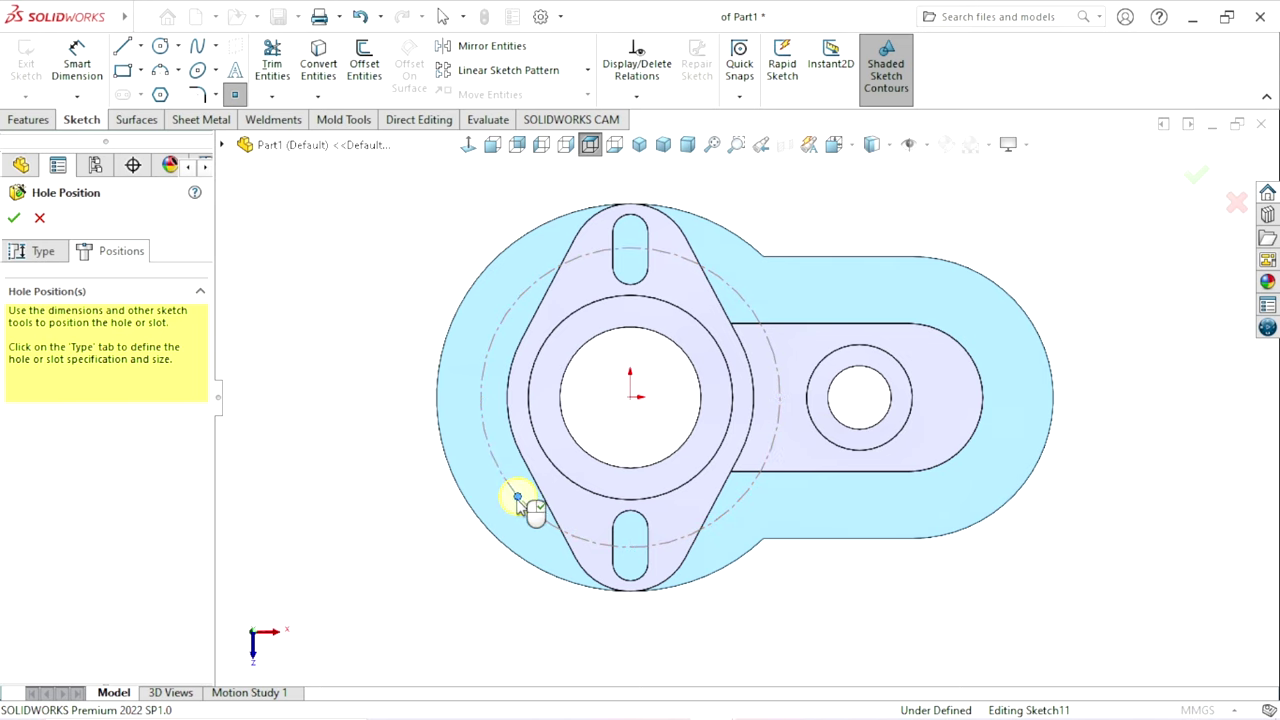
pyautogui.rightClick(380, 466)
pyautogui.click(390, 471)
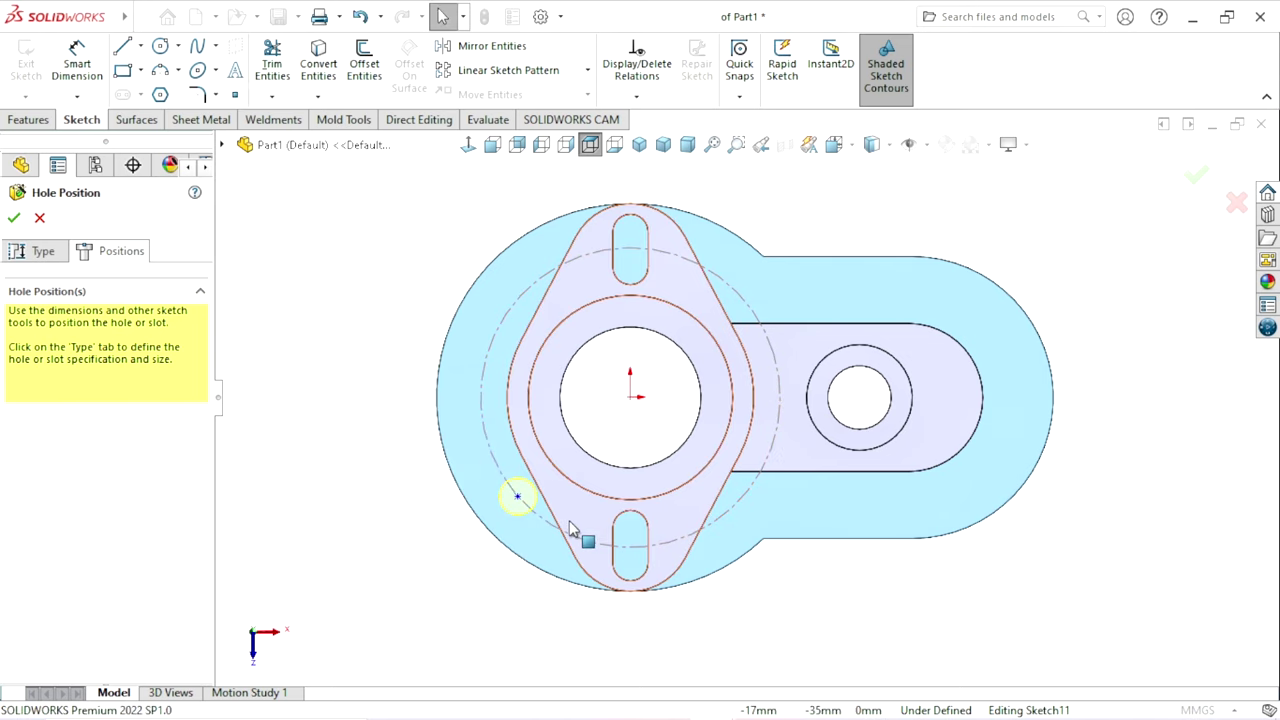
pyautogui.scroll(2, 620, 488)
pyautogui.scroll(-2, 658, 487)
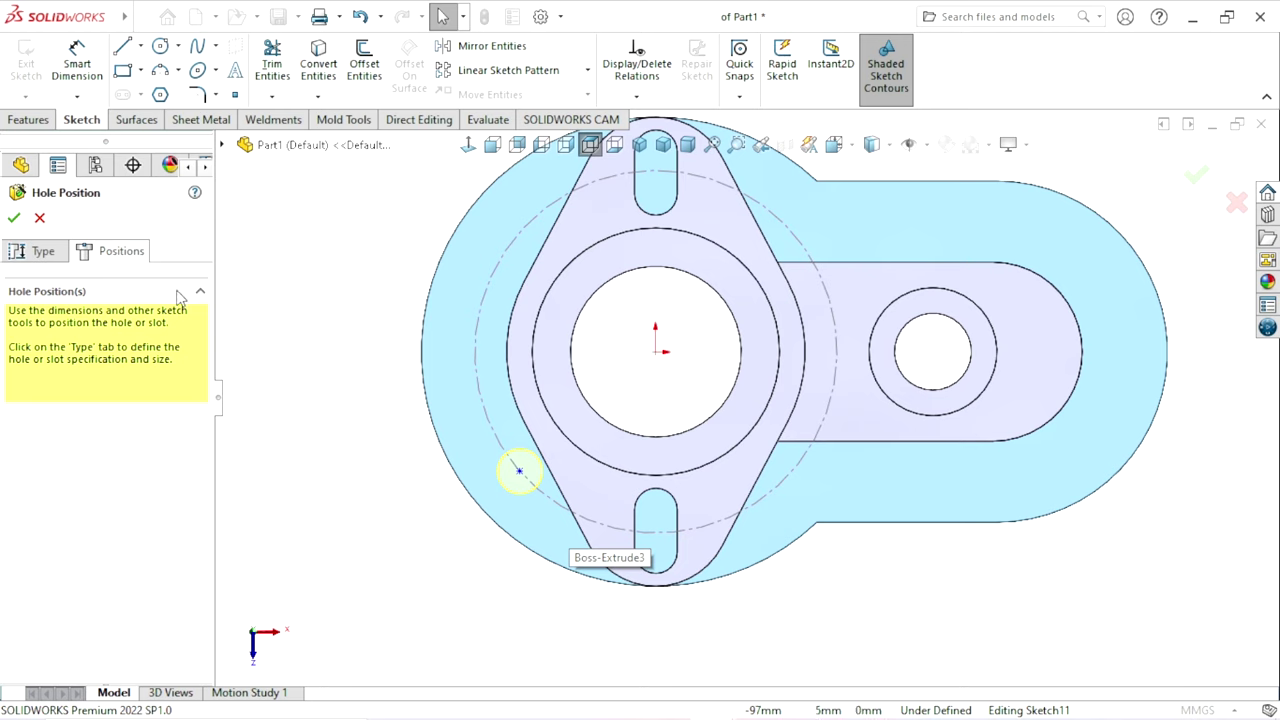
# - Draw a diagonal centerline from the hole point to the centre and a vertical centerline below it
pyautogui.click(141, 46)
pyautogui.click(150, 93)
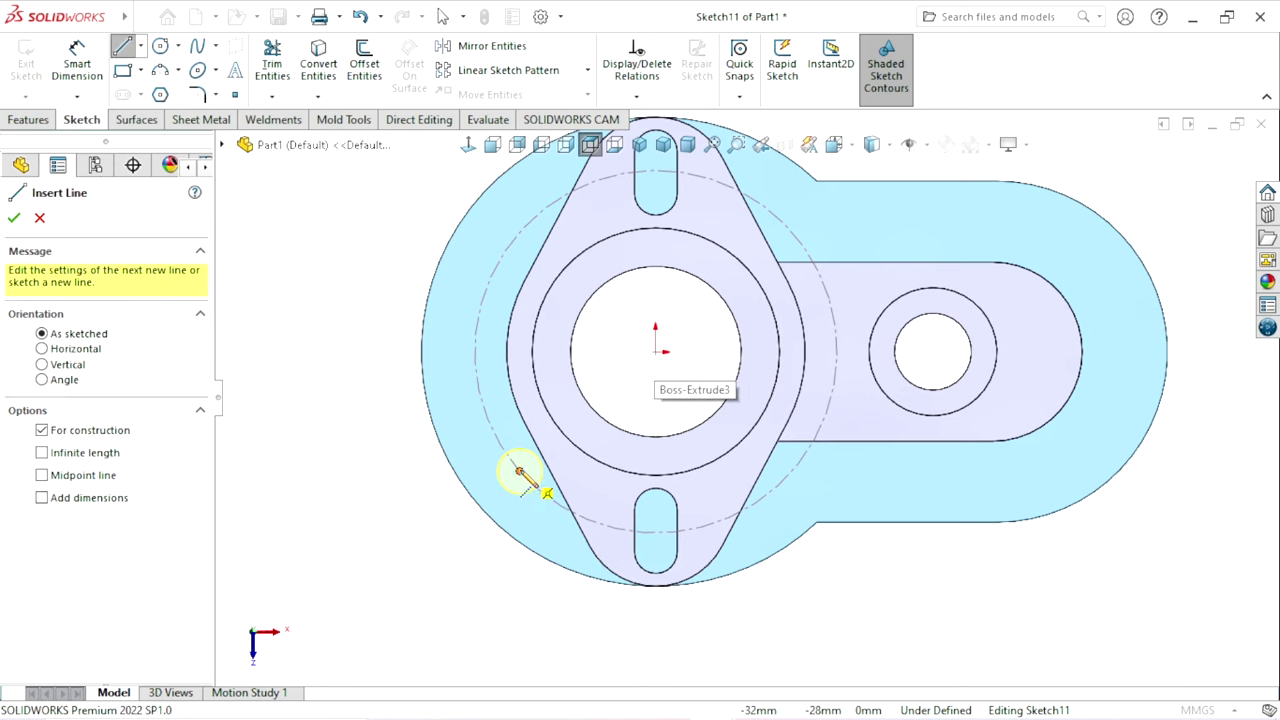
pyautogui.click(520, 472)
pyautogui.click(655, 352)
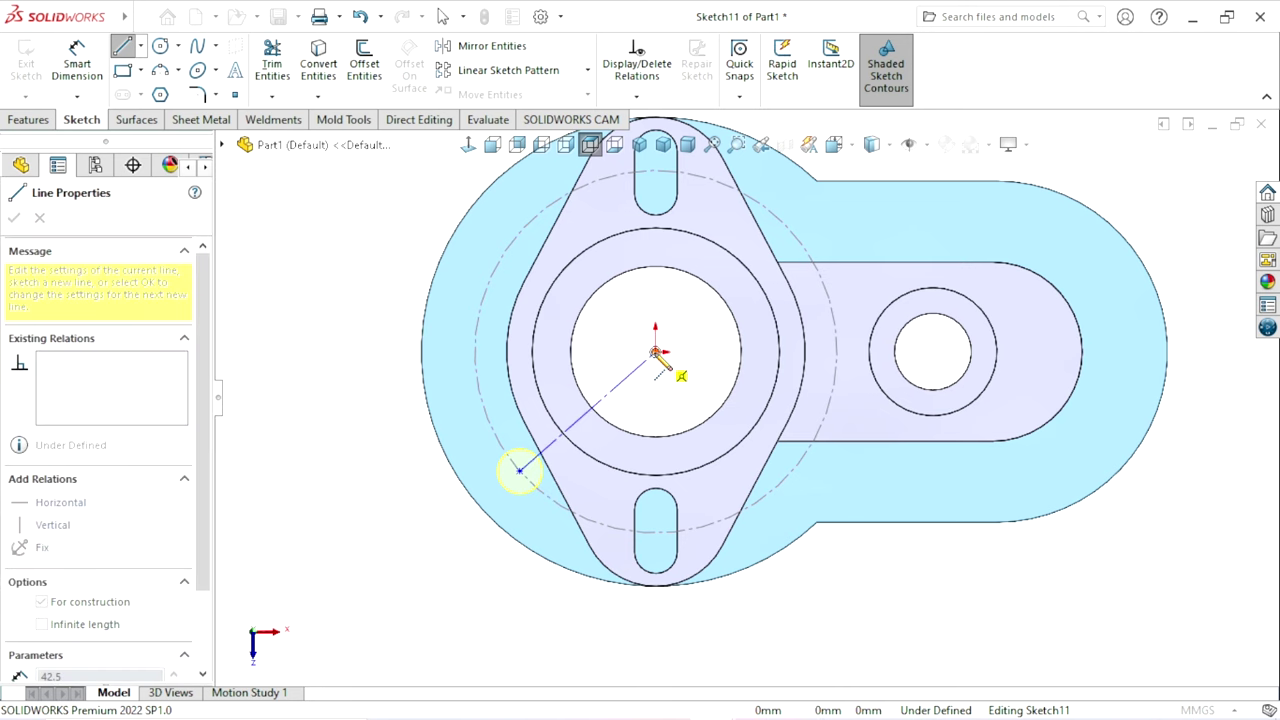
pyautogui.click(655, 585)
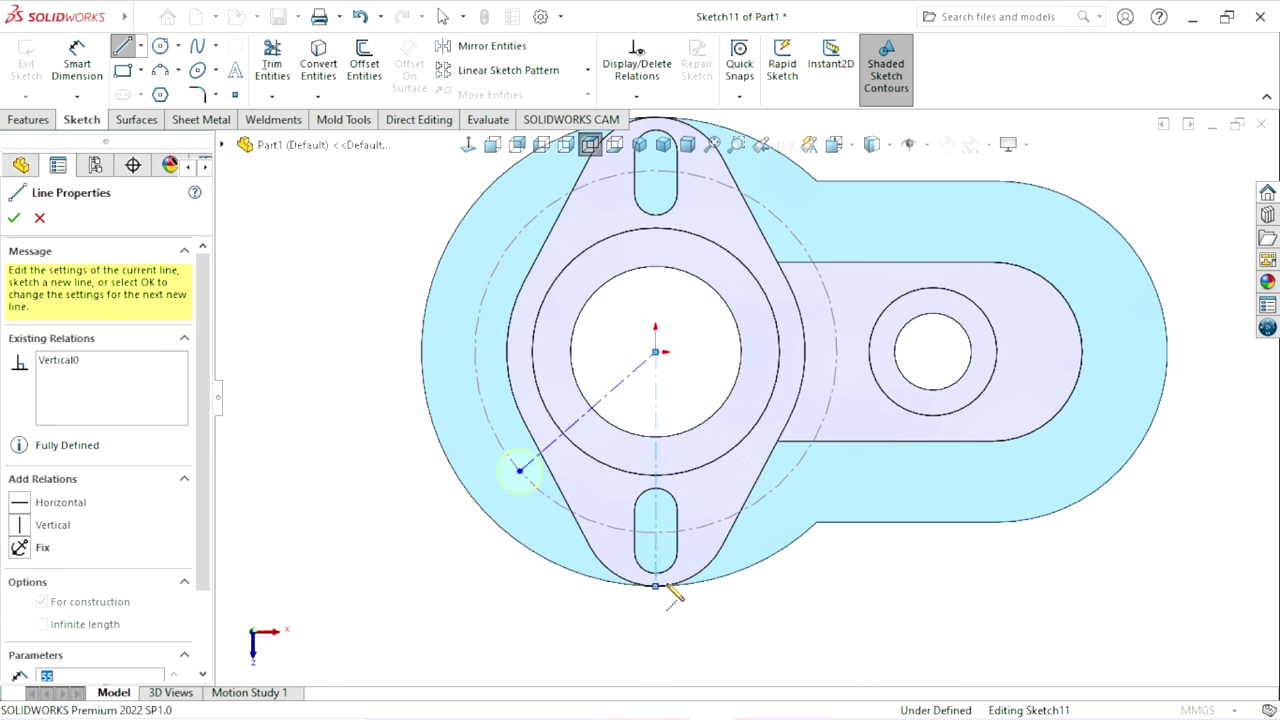
pyautogui.rightClick(840, 605)
pyautogui.click(866, 493)
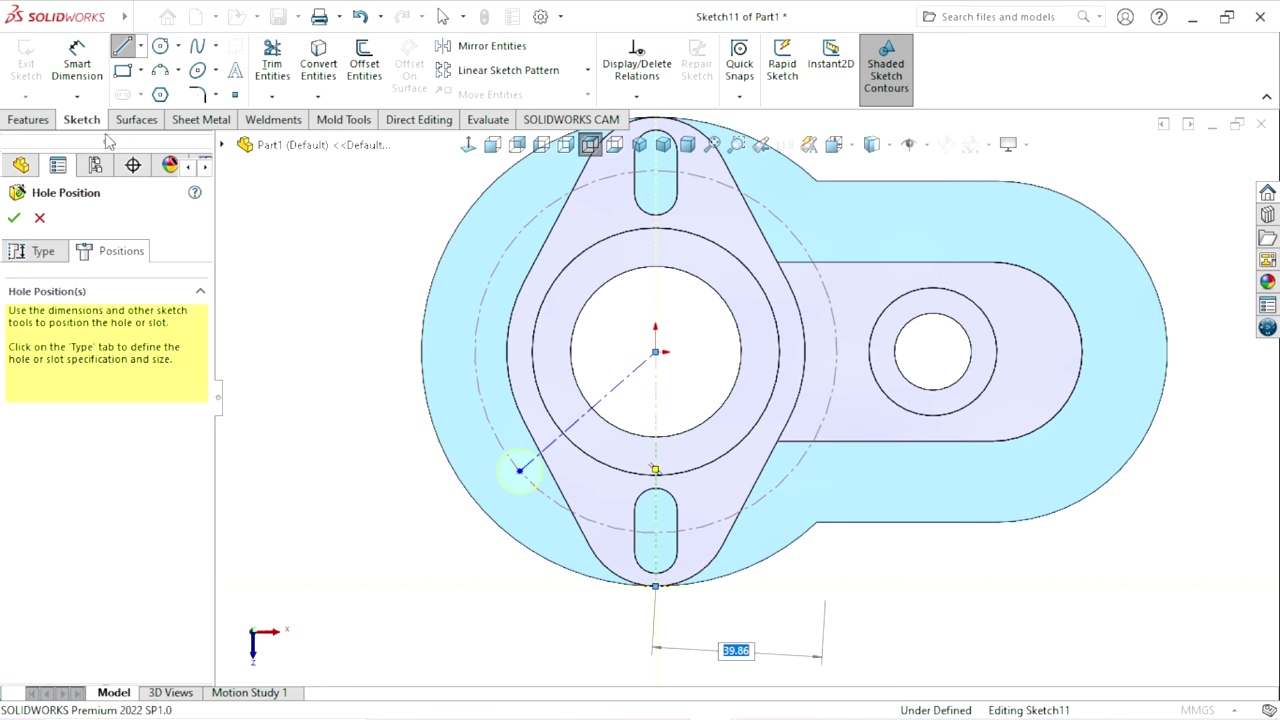
# - Dimension the angle between the centerlines to 45° and create Ø10.5 Diameter Hole1
pyautogui.click(100, 68)
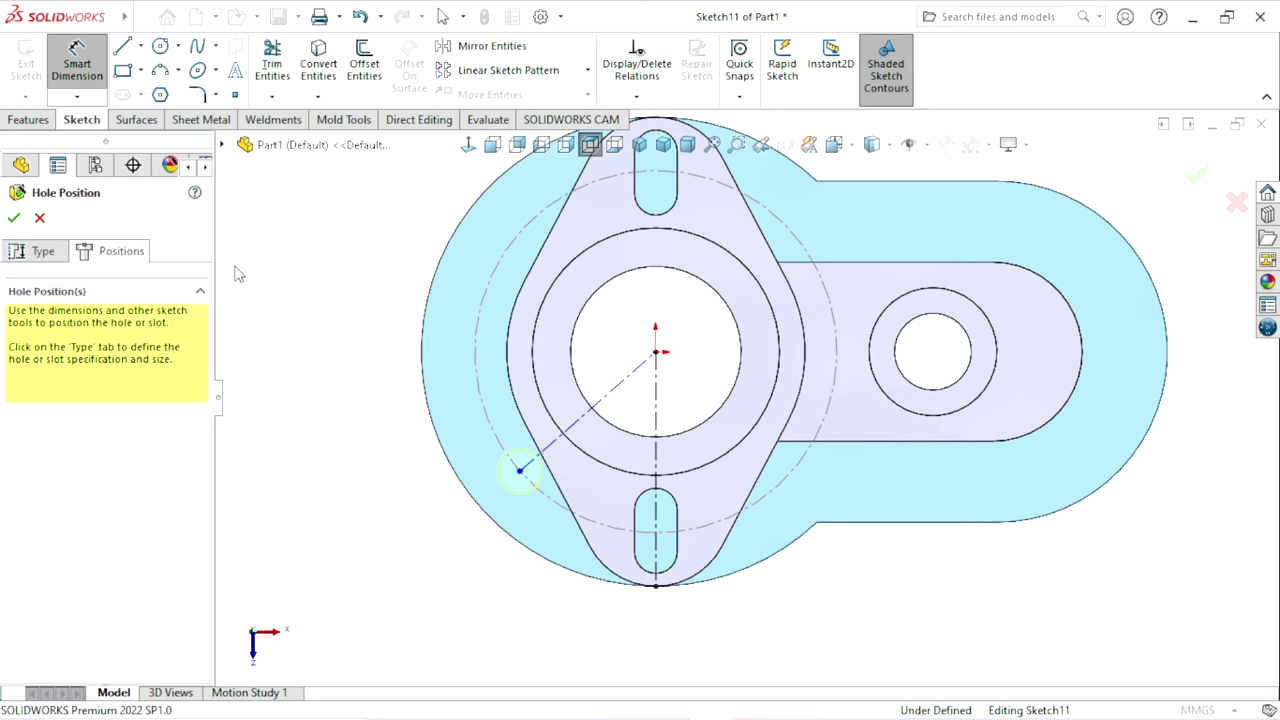
pyautogui.click(655, 465)
pyautogui.click(594, 420)
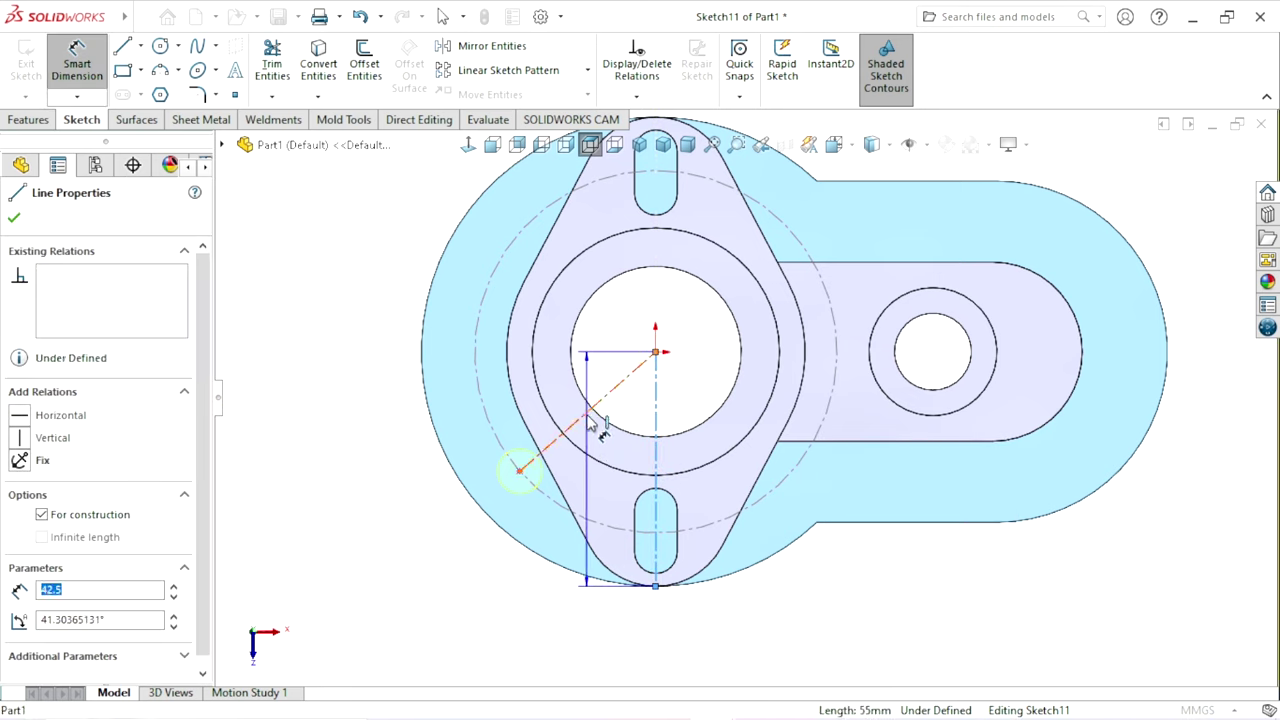
pyautogui.click(615, 457)
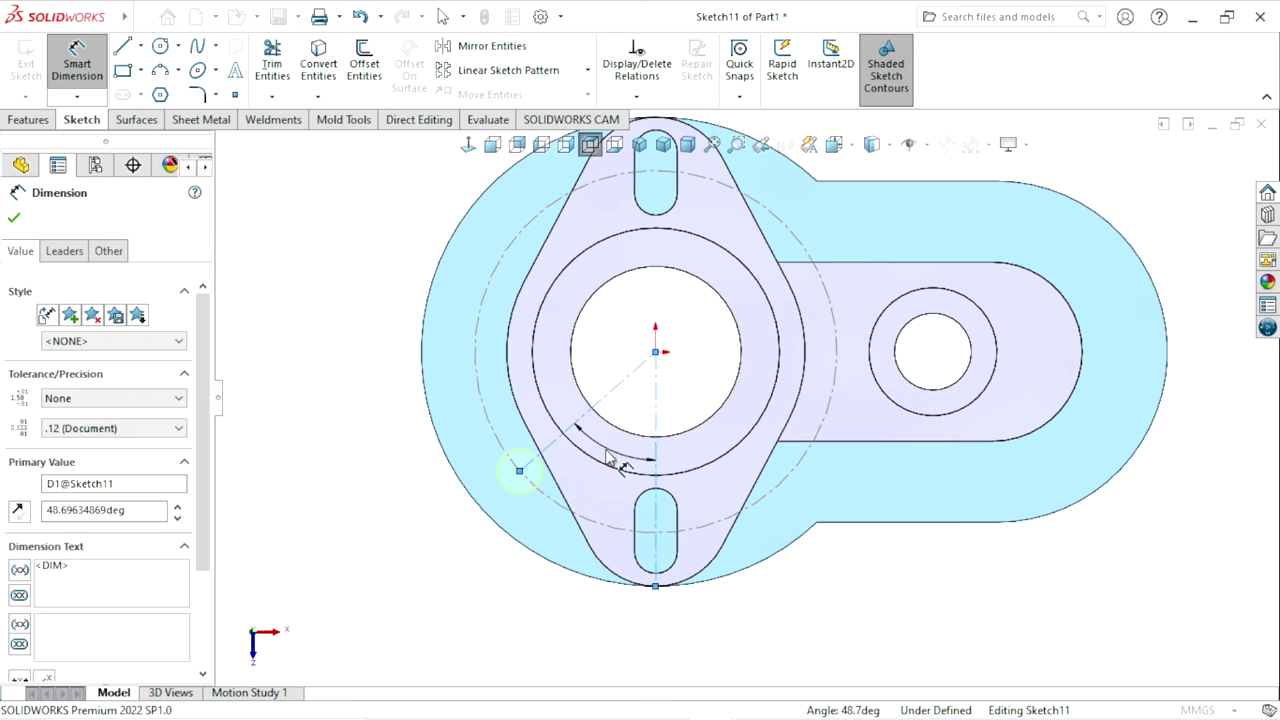
pyautogui.write('45')
pyautogui.click(528, 423)
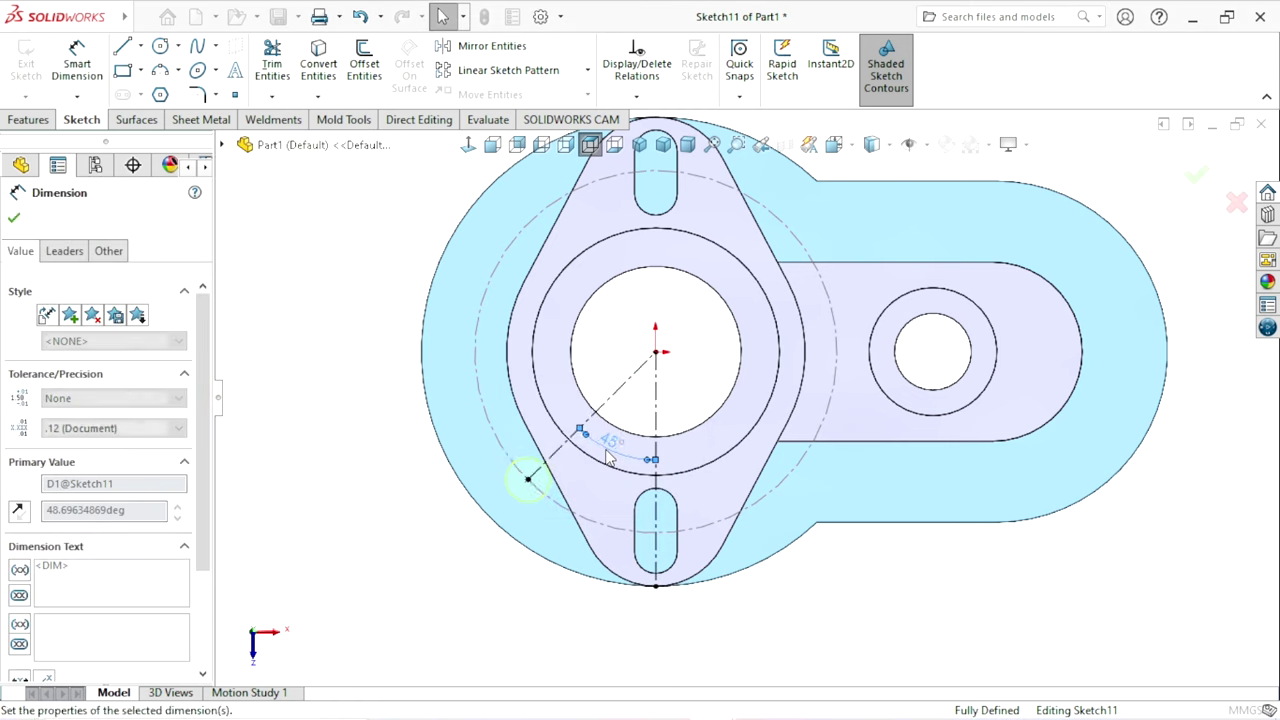
pyautogui.press('Escape')
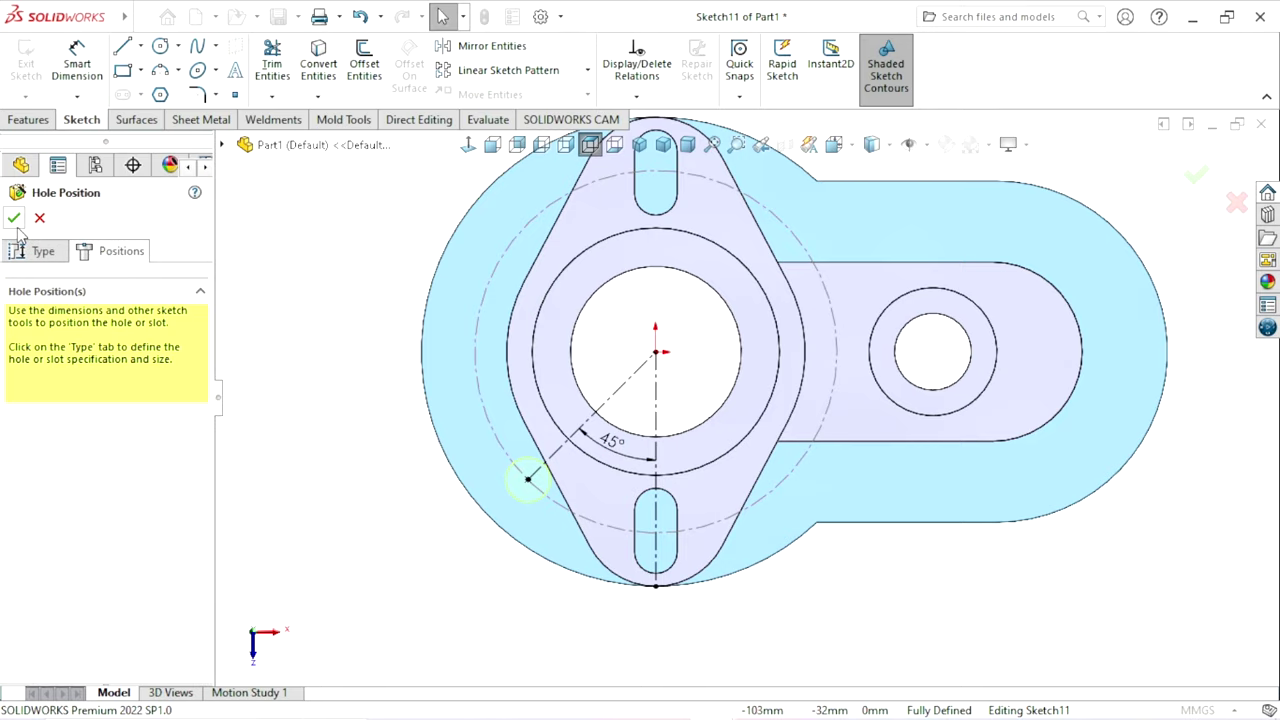
pyautogui.press('Return')
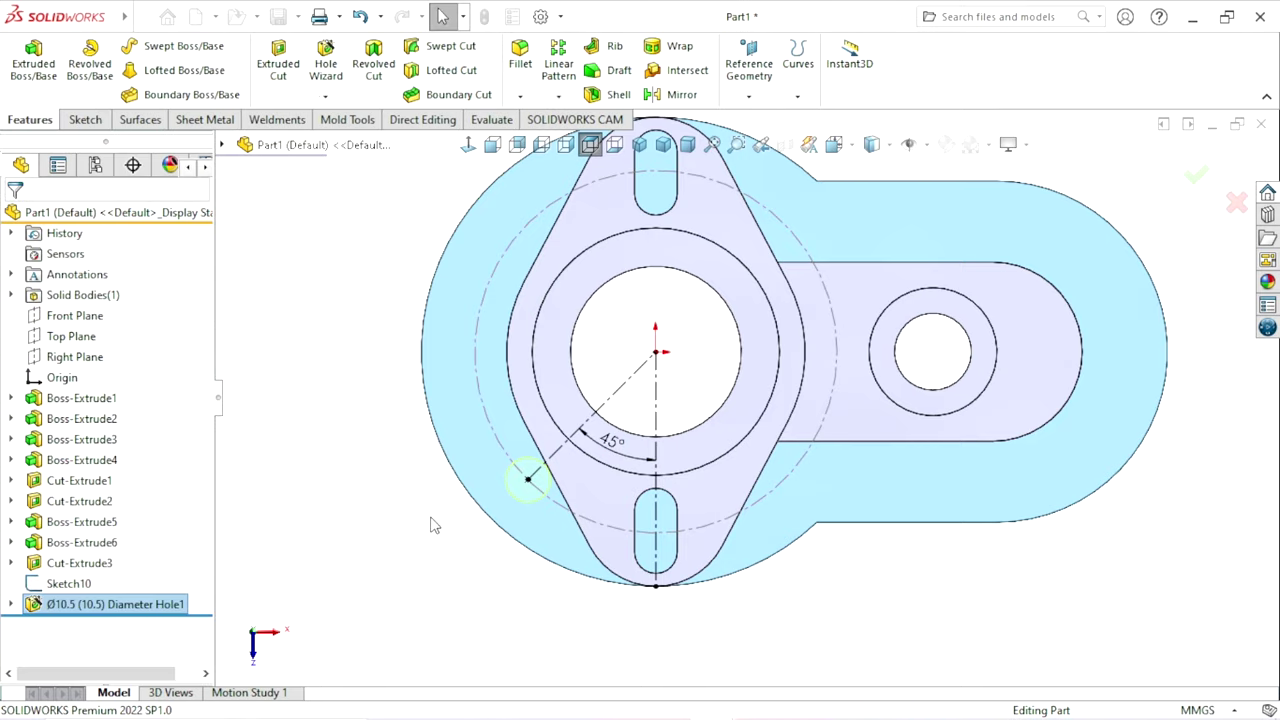
# - Switch to an isometric view and hide Sketch10's Ø85 construction circle
pyautogui.moveTo(429, 514)
pyautogui.mouseDown(button='middle')
pyautogui.moveTo(478, 455)
pyautogui.moveTo(608, 366)
pyautogui.moveTo(534, 451)
pyautogui.moveTo(434, 414)
pyautogui.moveTo(420, 432)
pyautogui.mouseUp(button='middle')
pyautogui.hotkey('ctrl', '7')
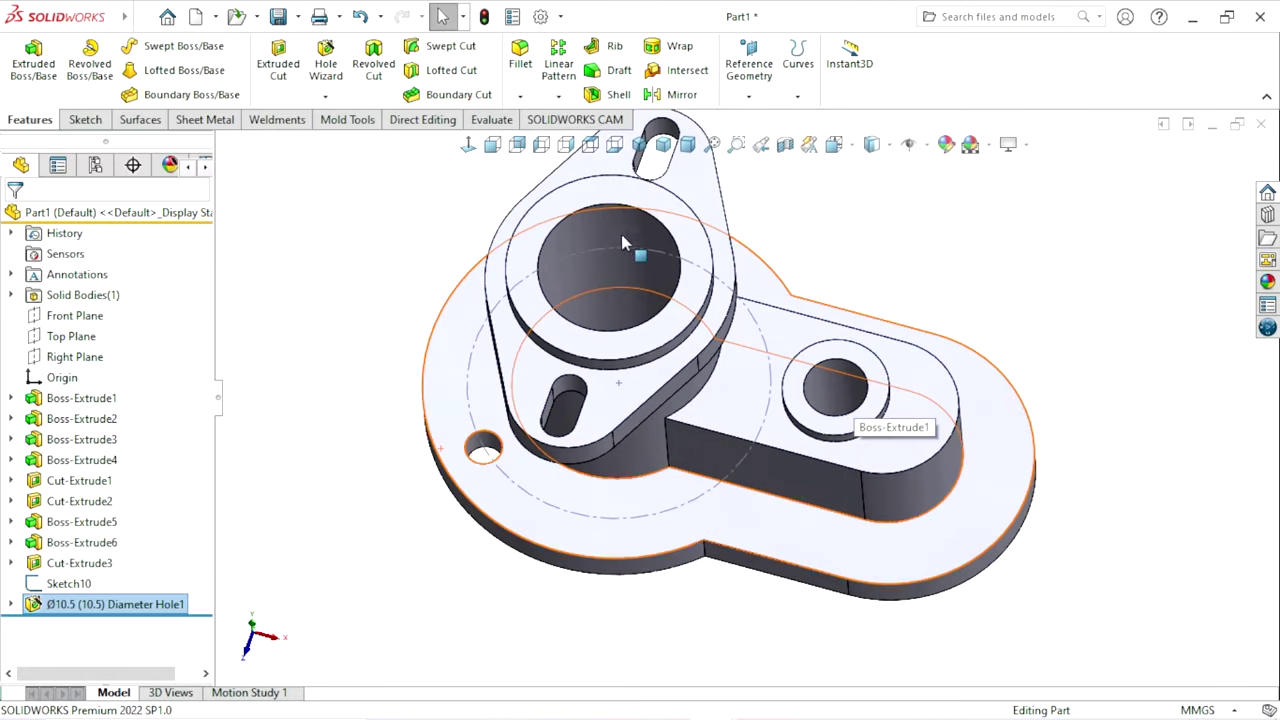
pyautogui.click(614, 521)
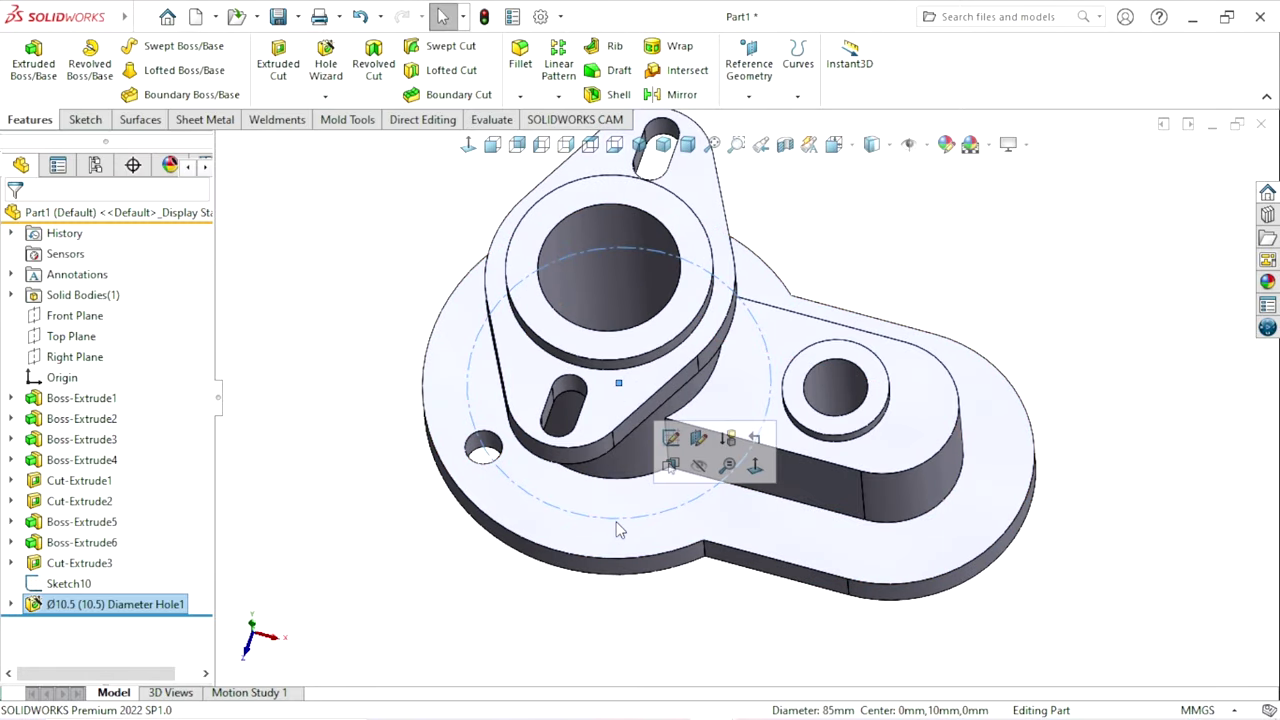
pyautogui.click(700, 466)
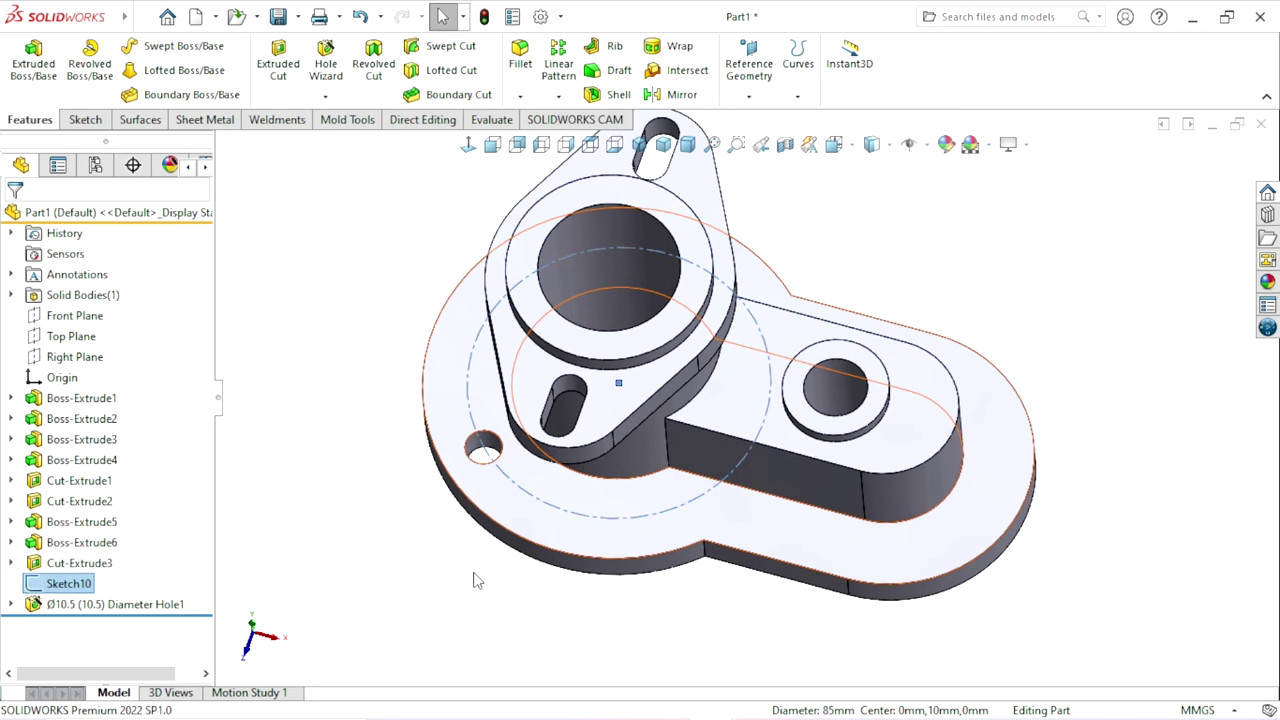
pyautogui.moveTo(495, 495); pyautogui.dragTo(483, 520, button='middle')
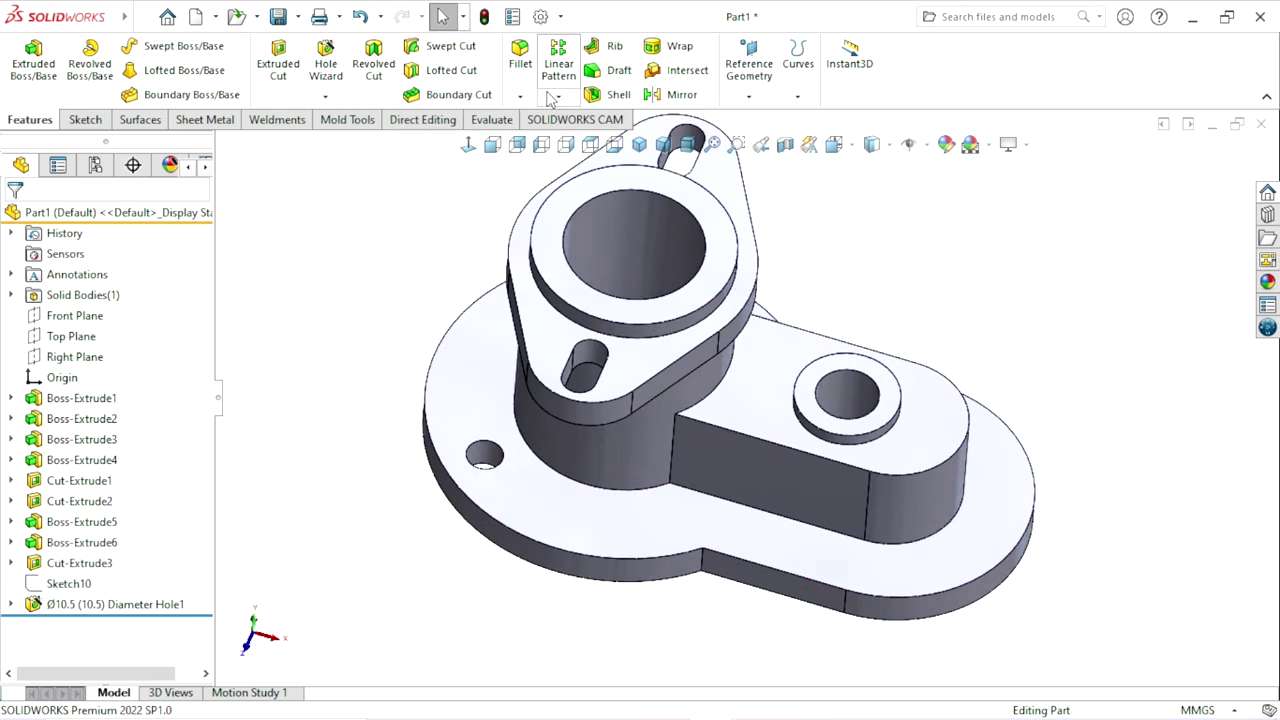
# - Circular-pattern Hole1 as 4 equally spaced instances around the base's cylindrical face, creating CirPattern1
pyautogui.click(558, 96)
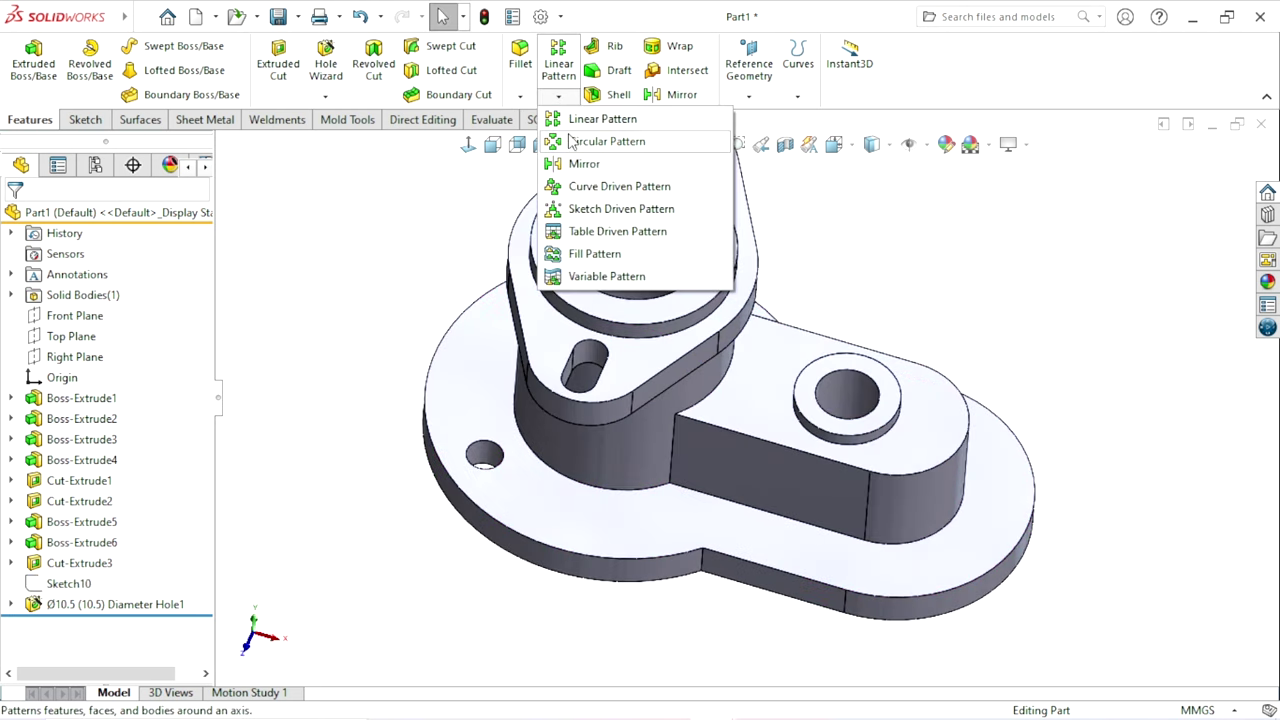
pyautogui.click(570, 142)
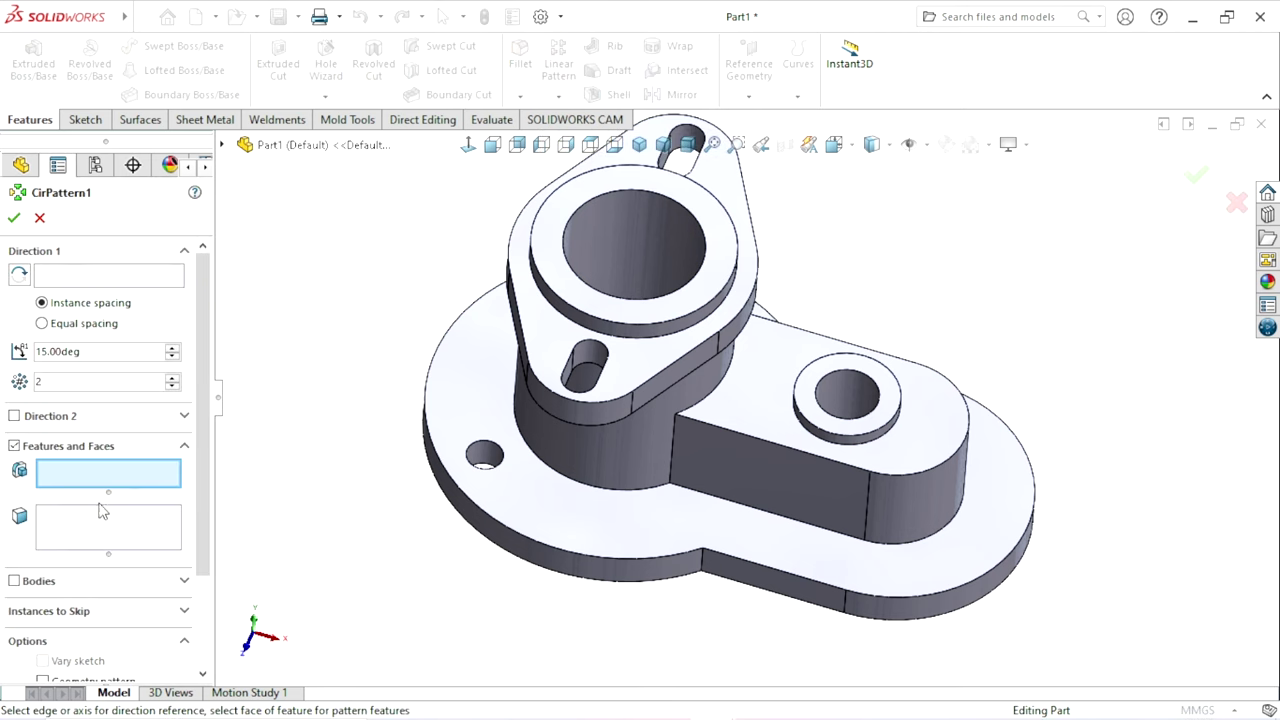
pyautogui.click(482, 457)
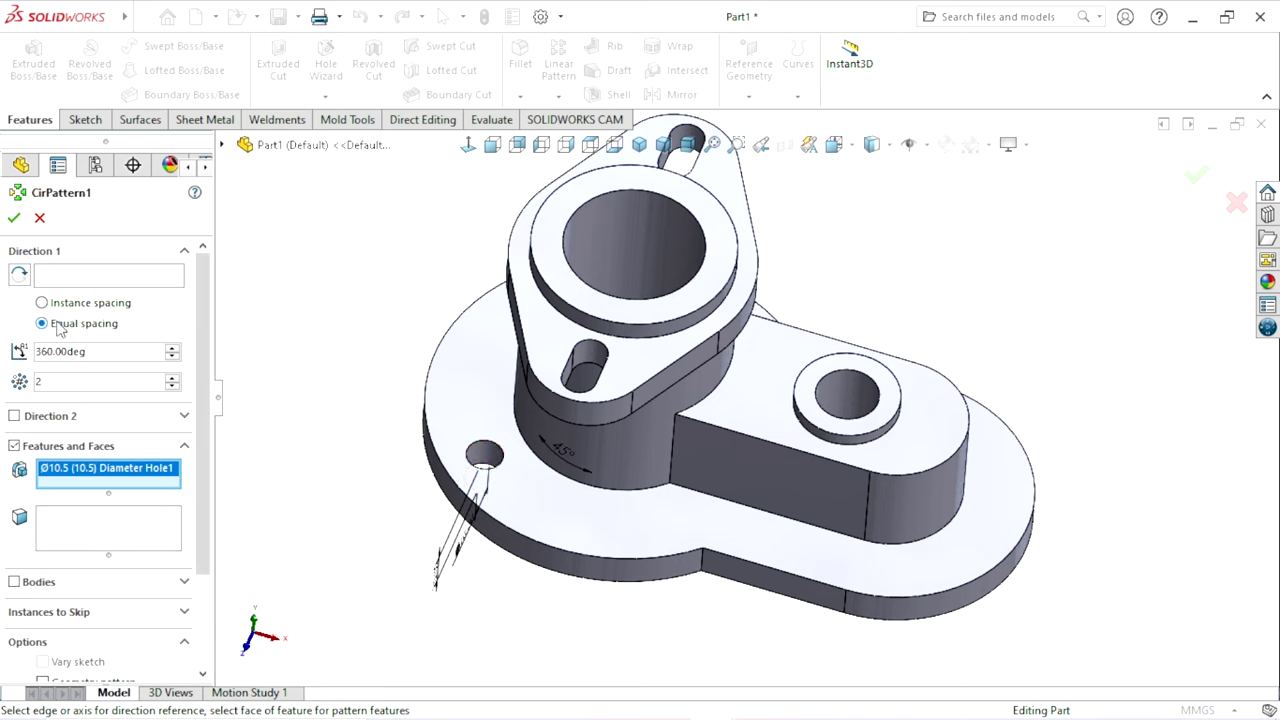
pyautogui.click(60, 278)
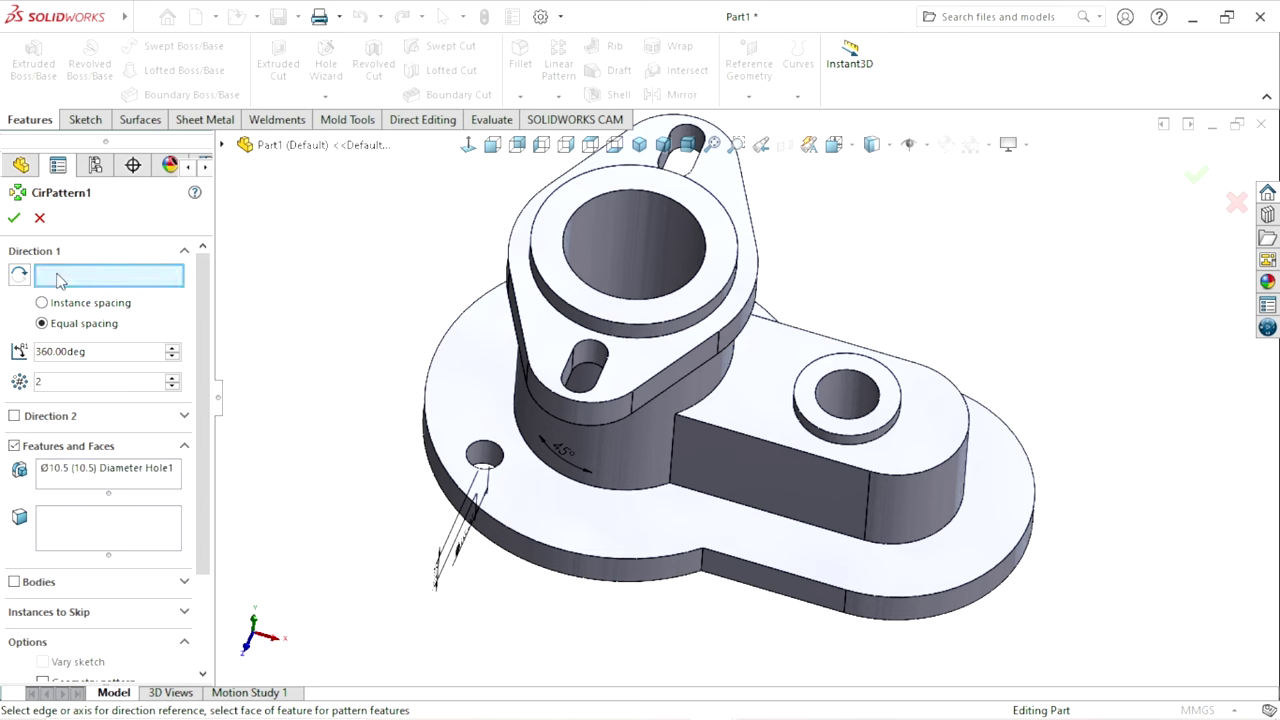
pyautogui.click(518, 563)
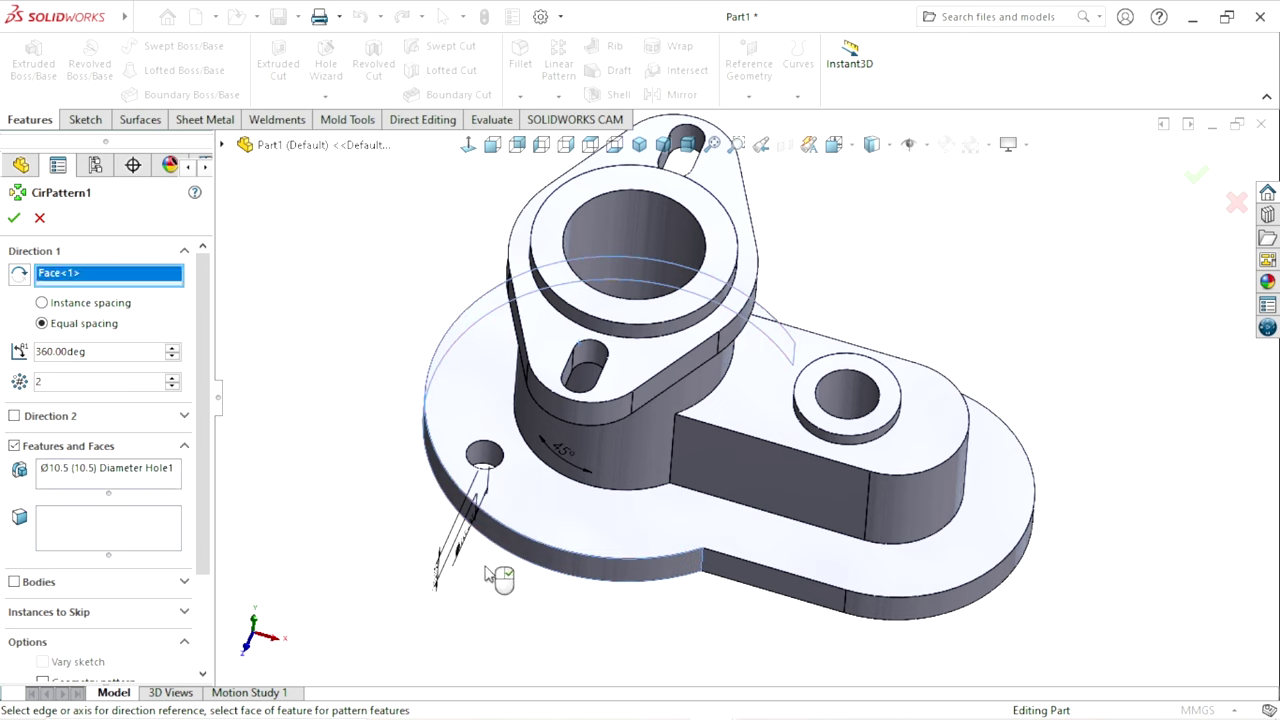
pyautogui.click(173, 378)
pyautogui.click(173, 378)
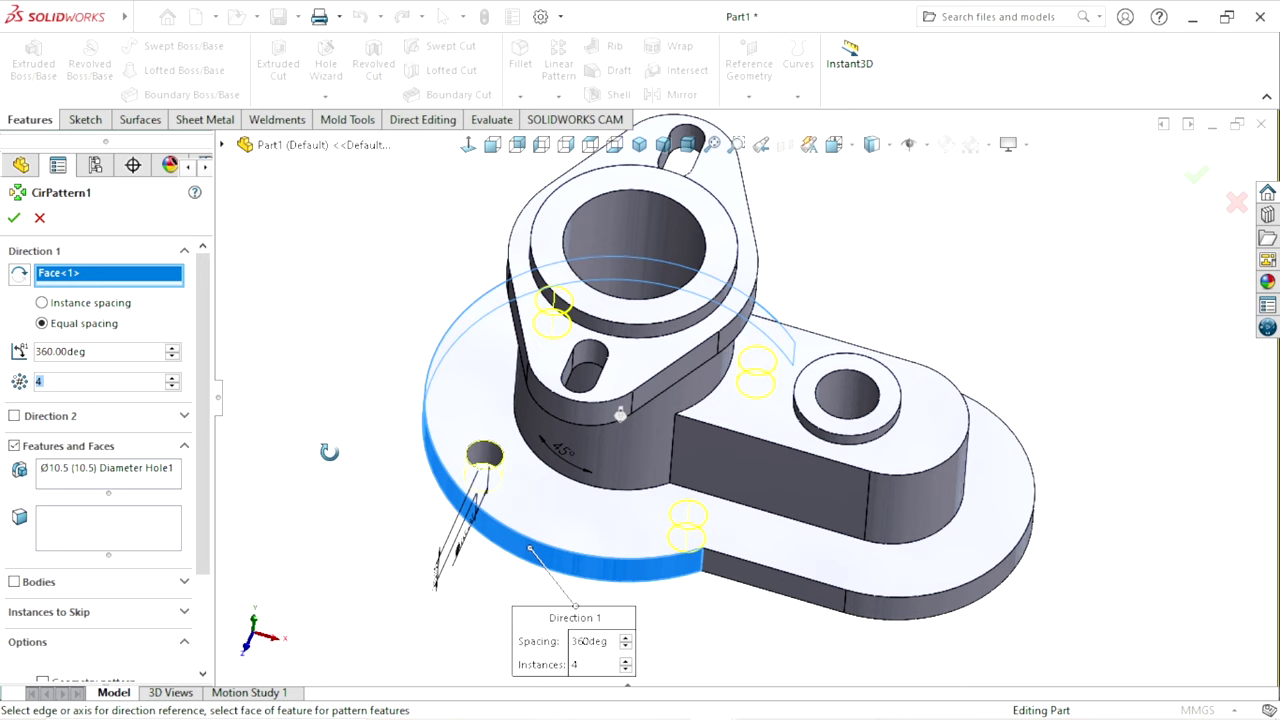
pyautogui.moveTo(329, 451); pyautogui.dragTo(279, 418, button='middle')
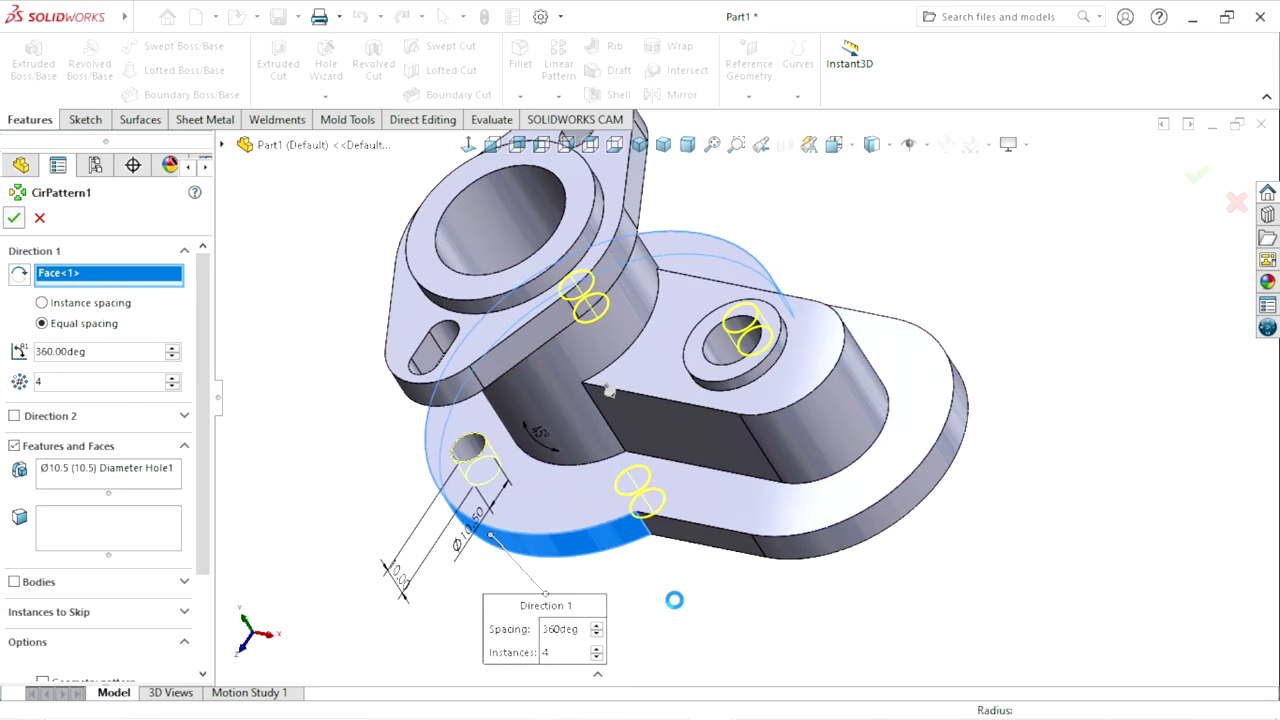
pyautogui.press('Return')
pyautogui.scroll(3, 700, 540)
pyautogui.moveTo(735, 485)
pyautogui.mouseDown(button='middle')
pyautogui.moveTo(719, 540)
pyautogui.moveTo(560, 486)
pyautogui.moveTo(606, 517)
pyautogui.moveTo(543, 543)
pyautogui.moveTo(619, 487)
pyautogui.moveTo(708, 543)
pyautogui.mouseUp(button='middle')
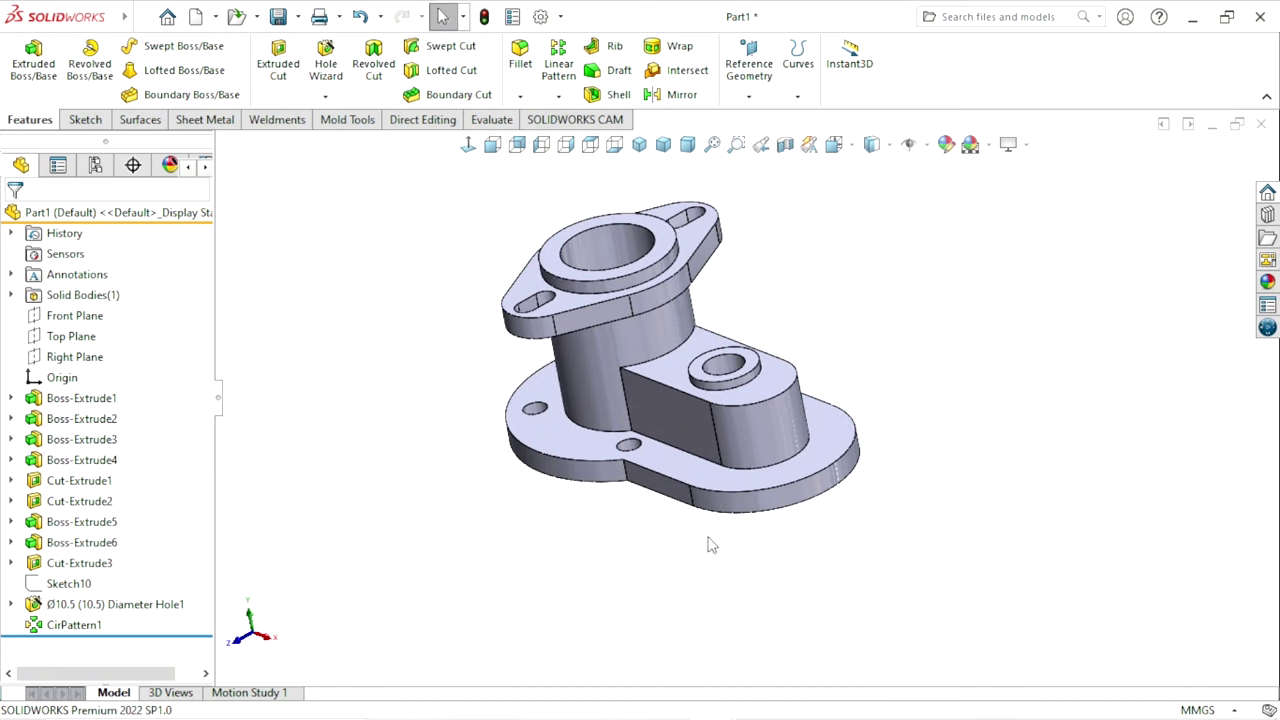
# - Sketch a construction circle on the base face centred on the small hole
pyautogui.click(782, 497)
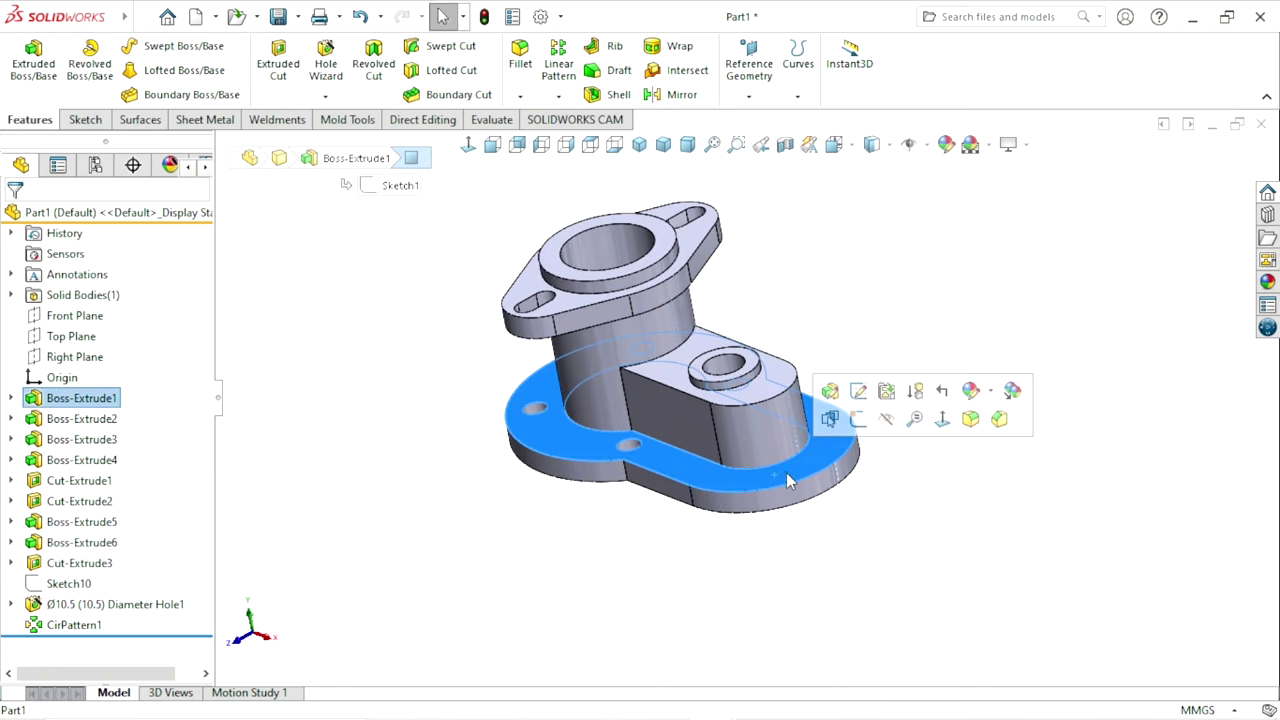
pyautogui.click(840, 420)
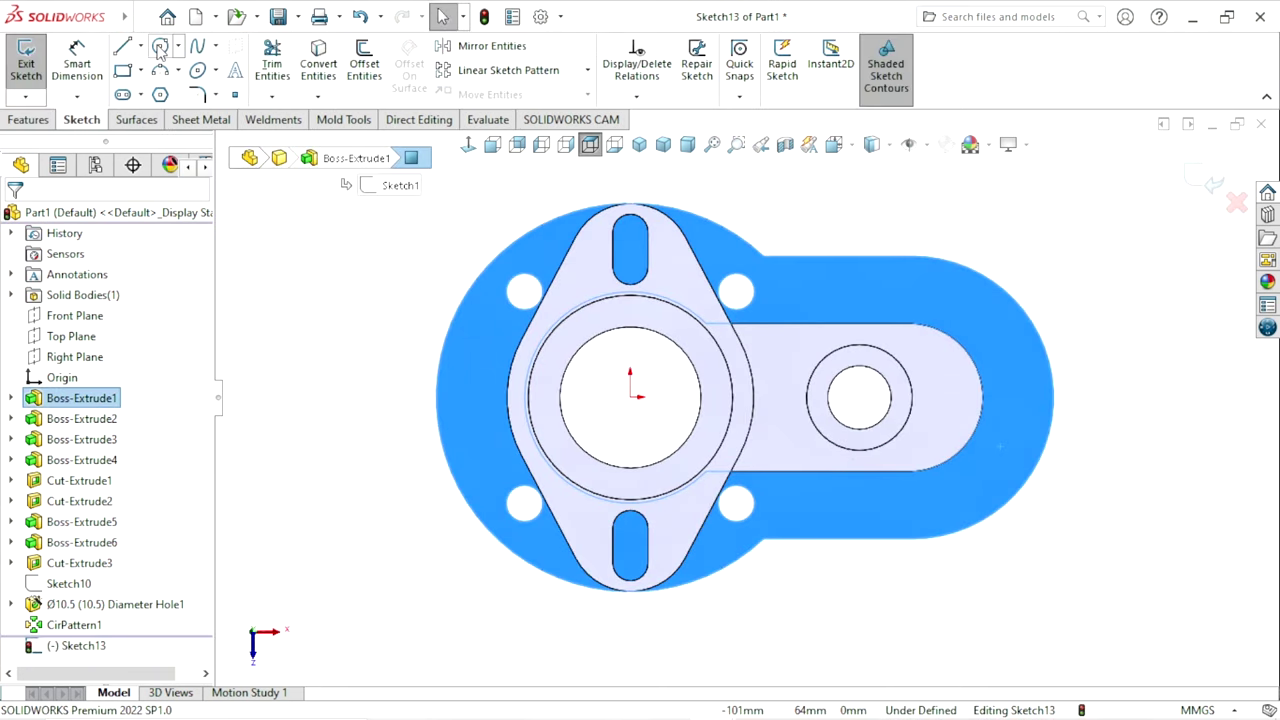
pyautogui.click(160, 46)
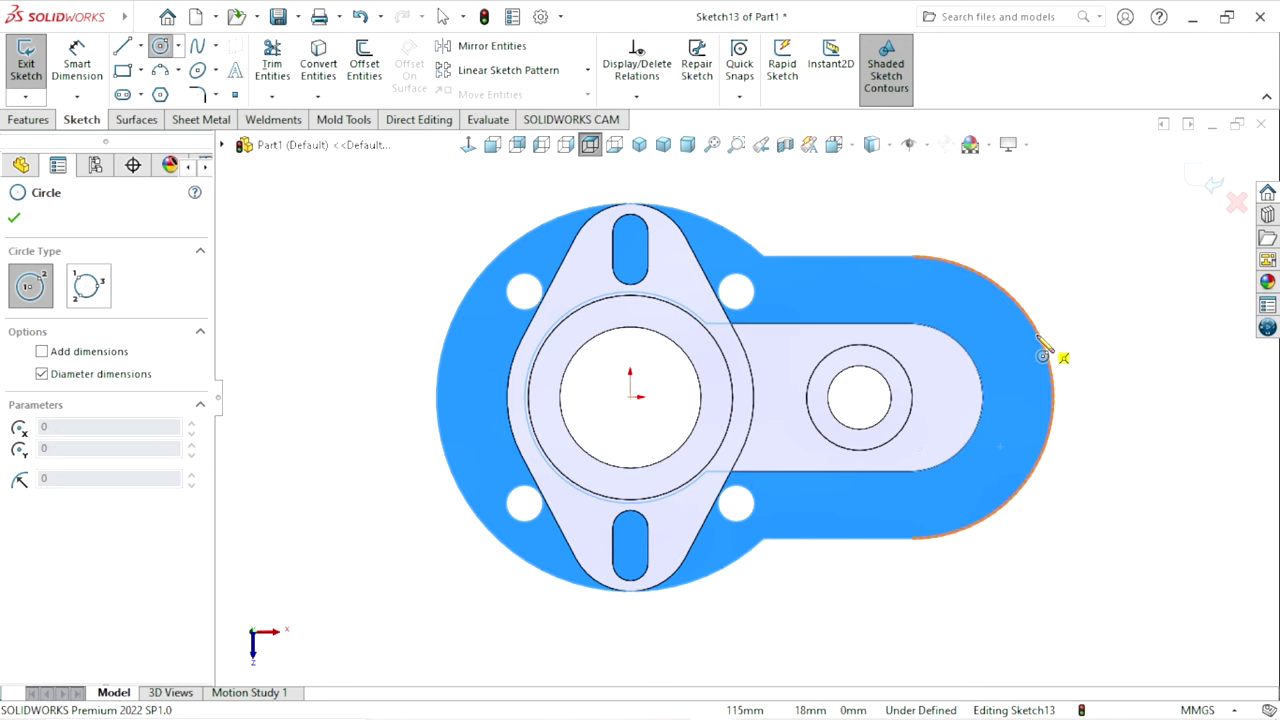
pyautogui.click(859, 397)
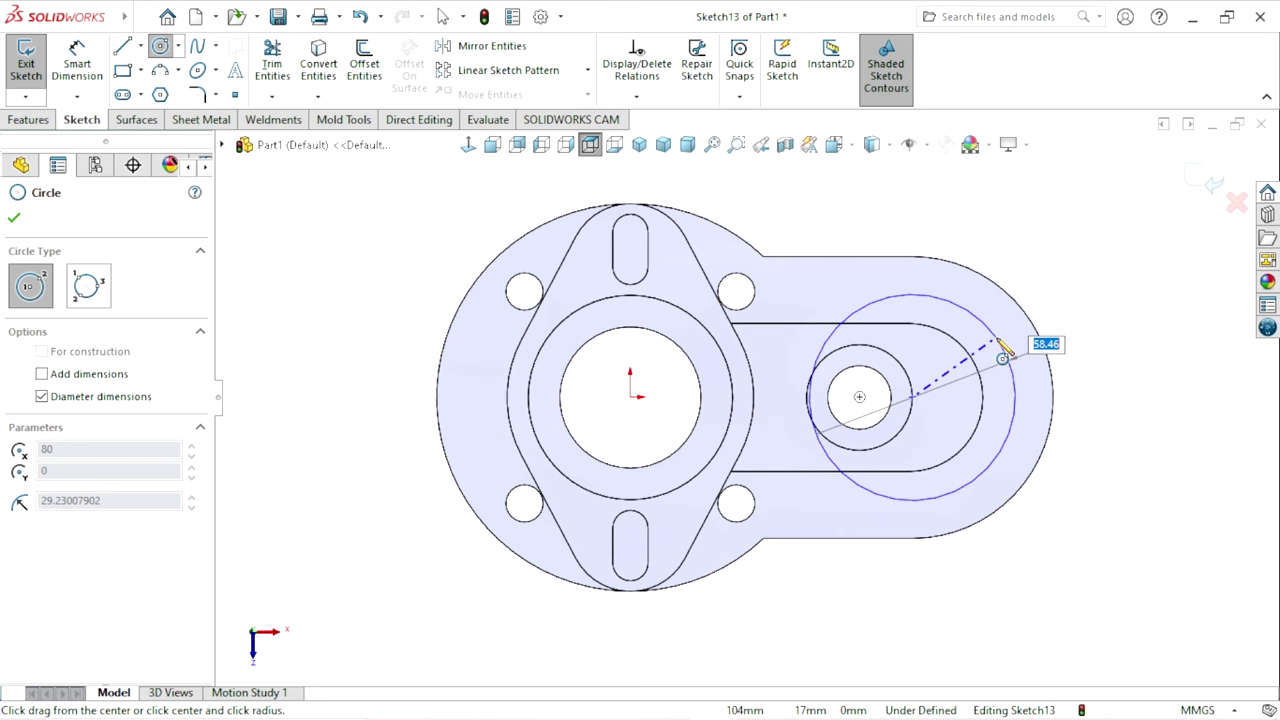
pyautogui.click(1001, 348)
pyautogui.click(42, 550)
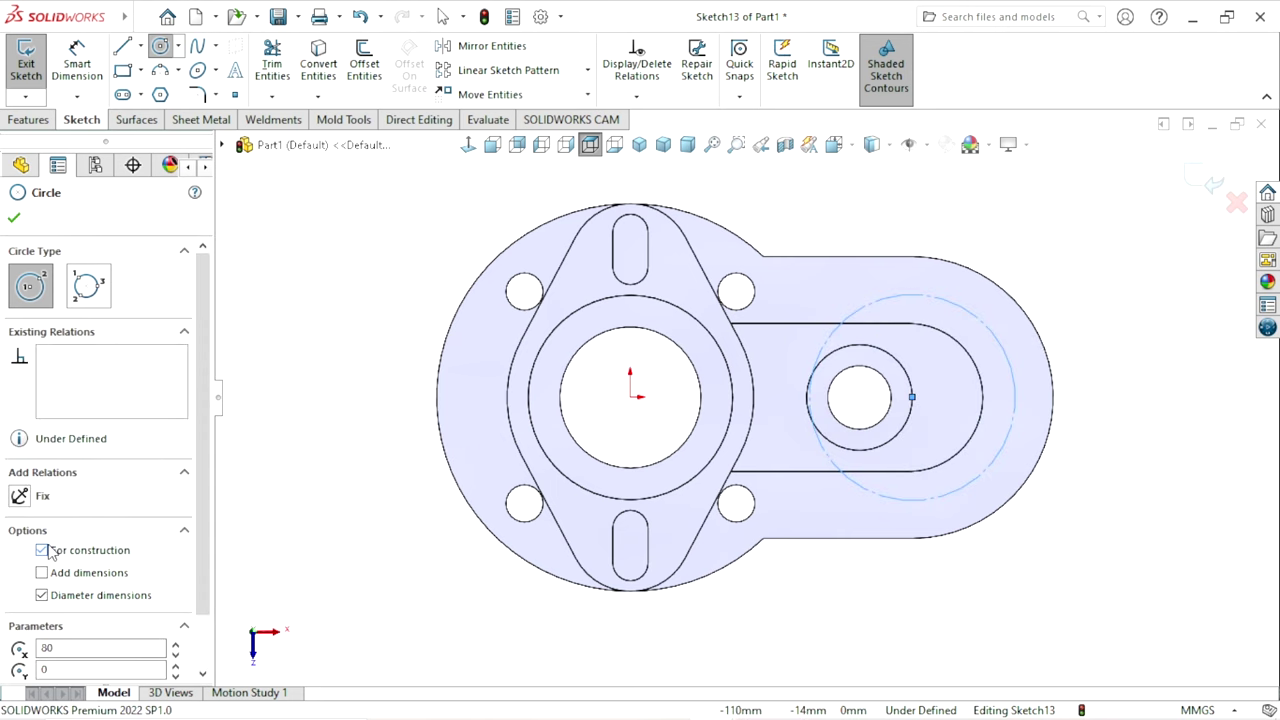
pyautogui.click(14, 217)
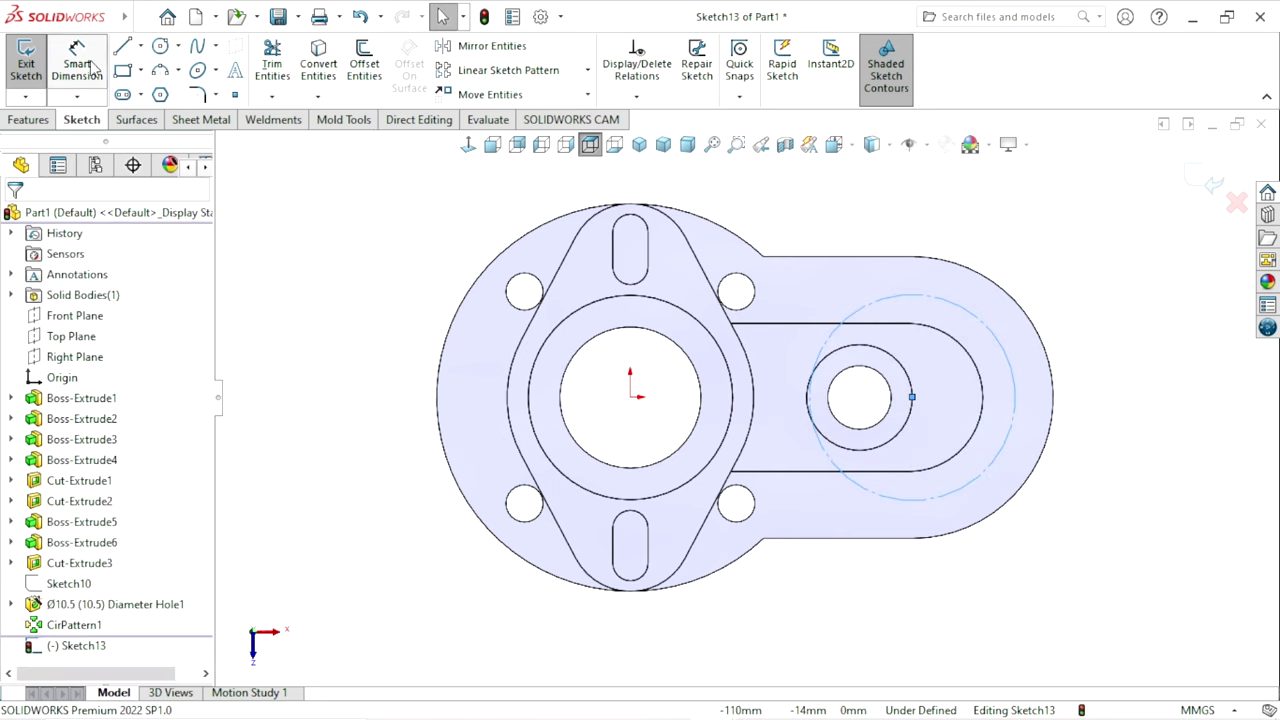
# - Dimension the construction circle to Ø60 mm and exit Sketch13
pyautogui.click(92, 66)
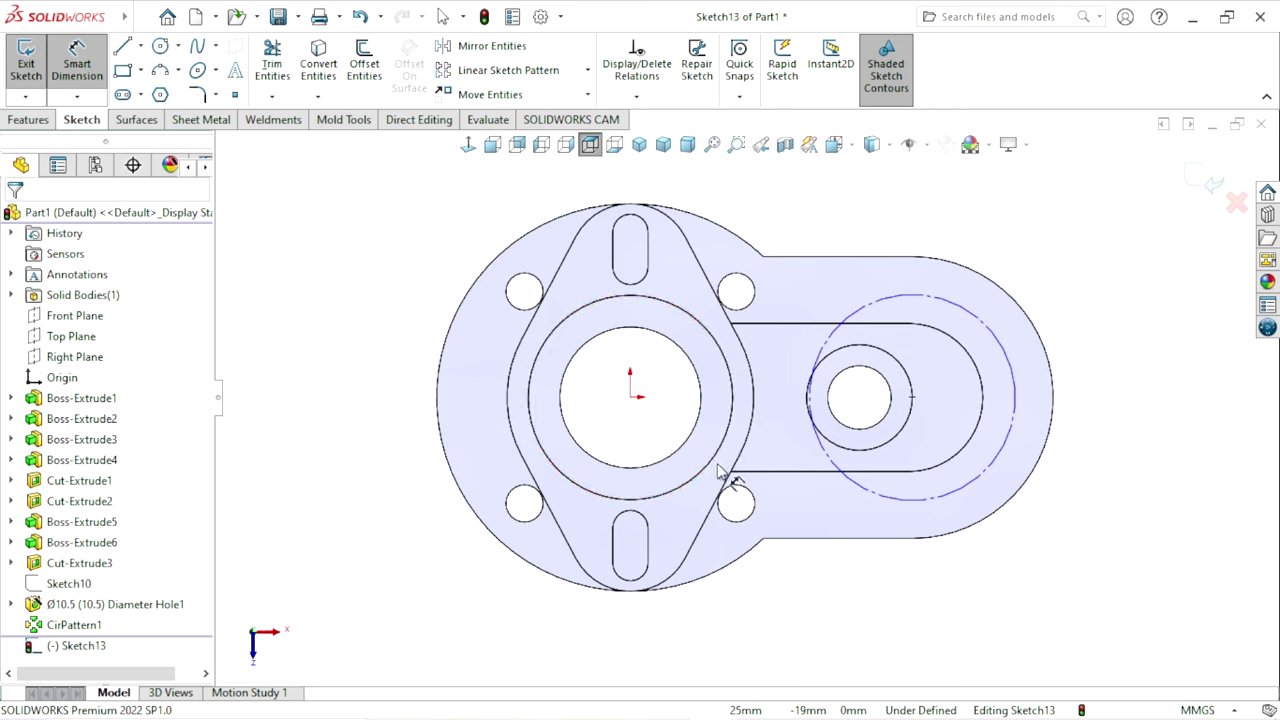
pyautogui.click(1040, 402)
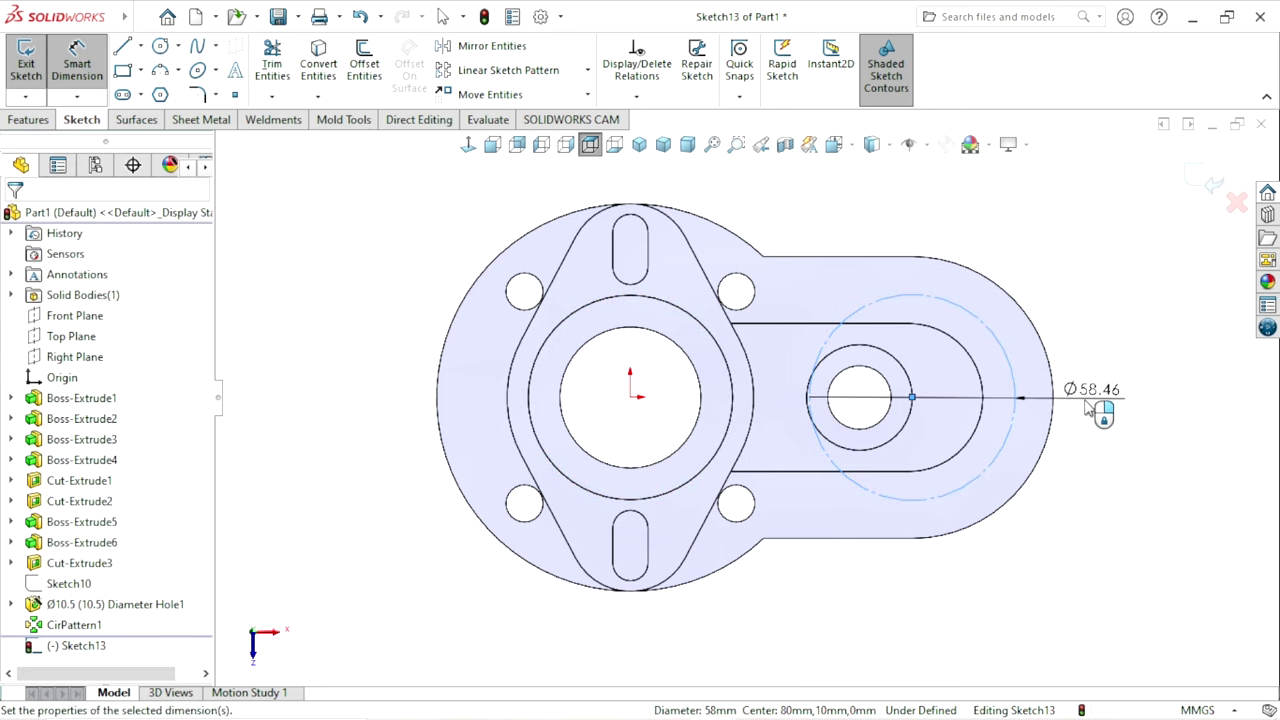
pyautogui.click(1089, 405)
pyautogui.write('60')
pyautogui.press('Return')
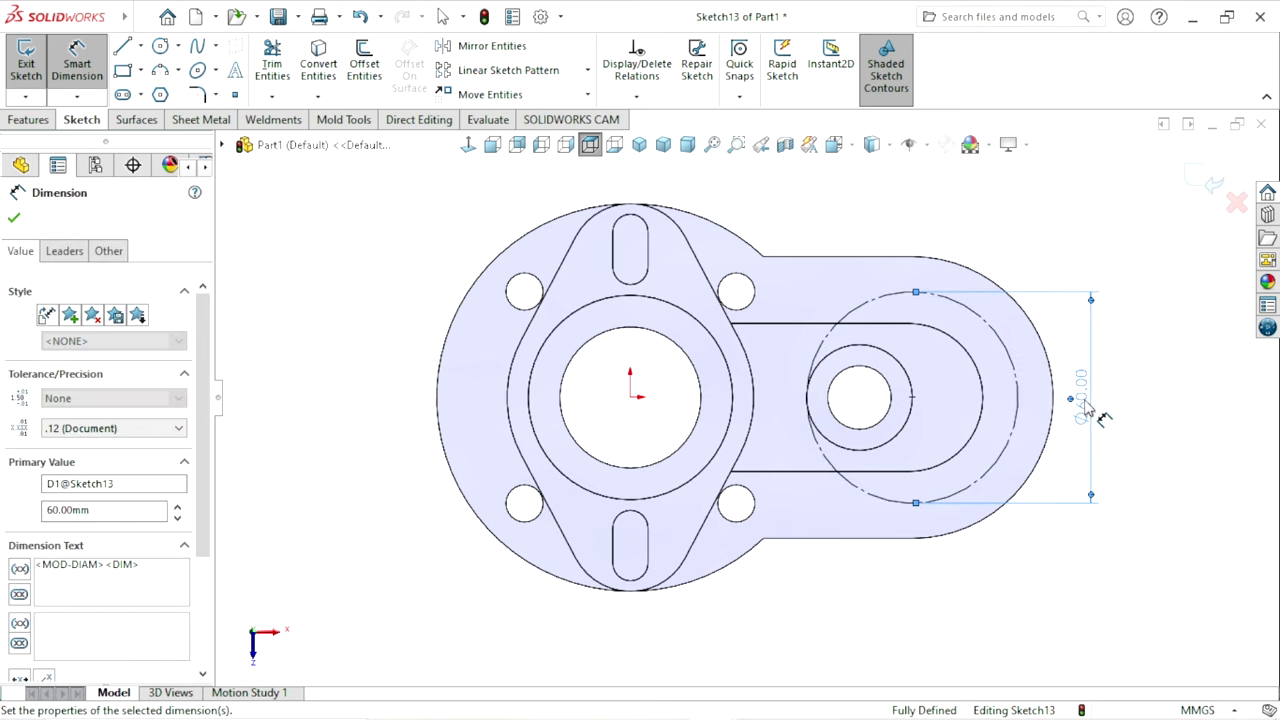
pyautogui.scroll(2, 860, 445)
pyautogui.scroll(-1, 1000, 440)
pyautogui.scroll(-1, 950, 415)
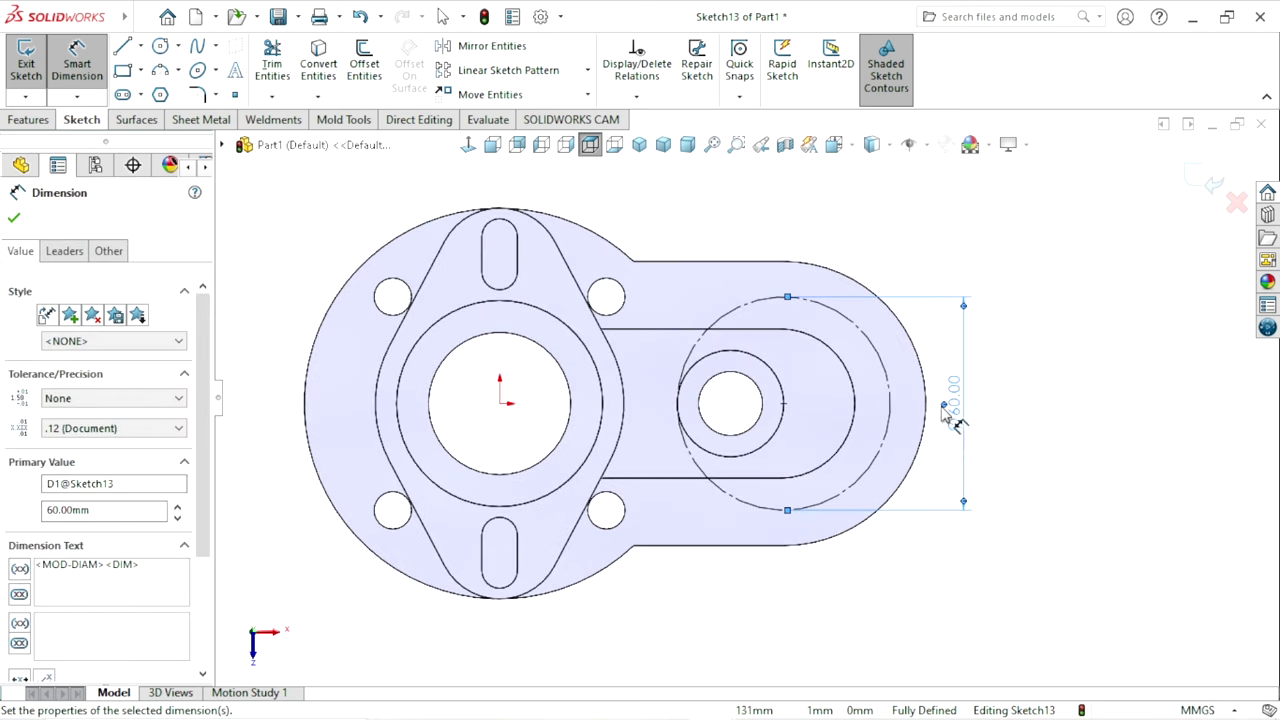
pyautogui.click(1213, 183)
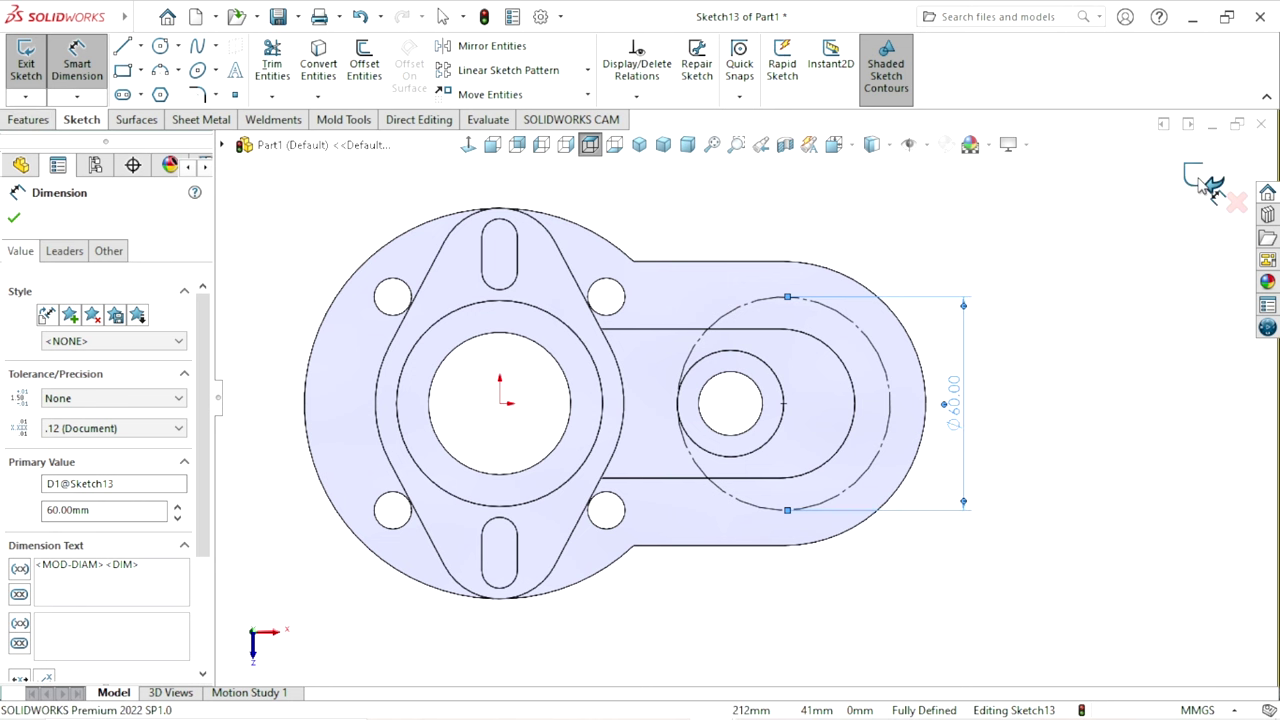
# - On the base plate face, keep the ANSI Metric Ø10.5 mm Up To Next drill and go to Positions
pyautogui.click(765, 290)
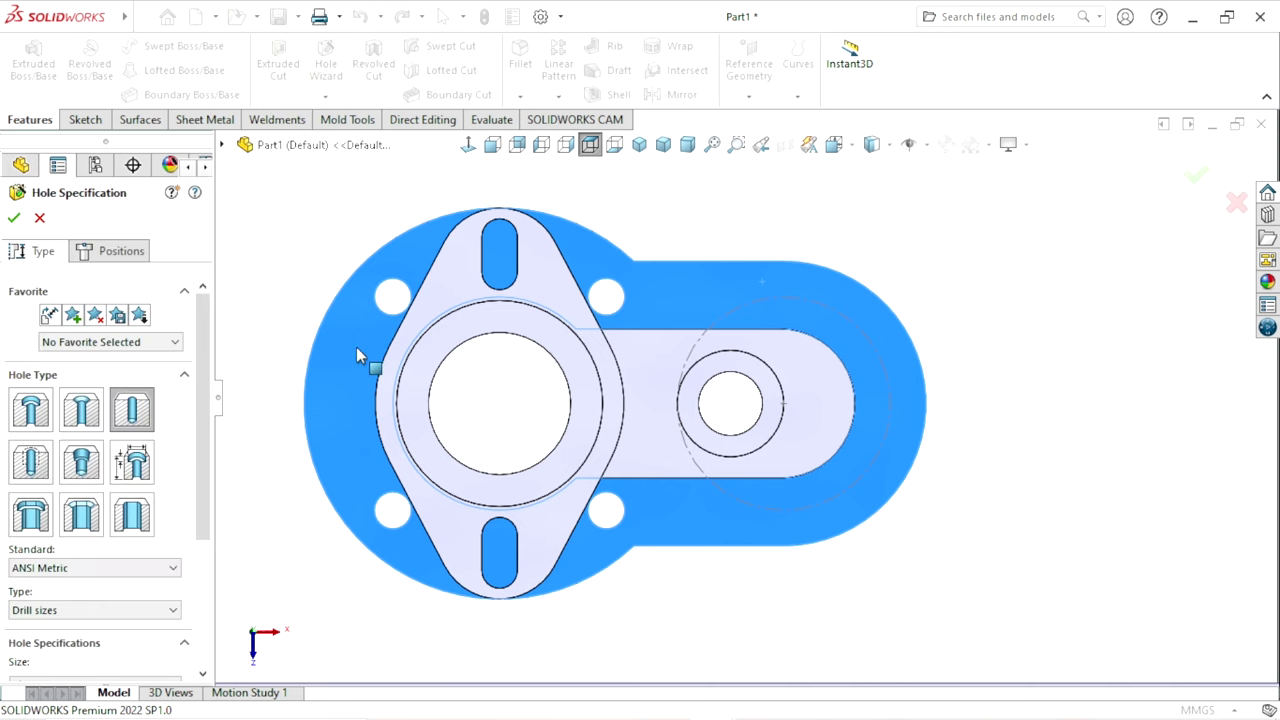
pyautogui.scroll(-2, 208, 392)
pyautogui.scroll(-2, 208, 392)
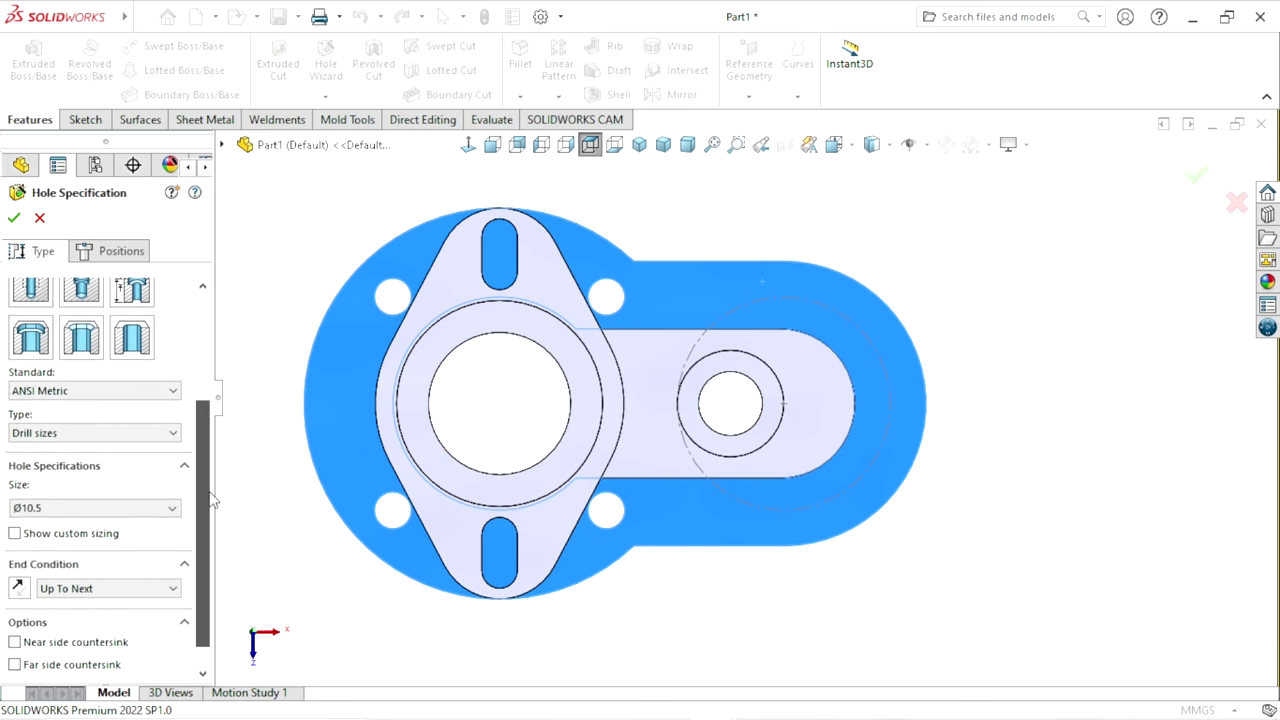
pyautogui.scroll(2, 204, 380)
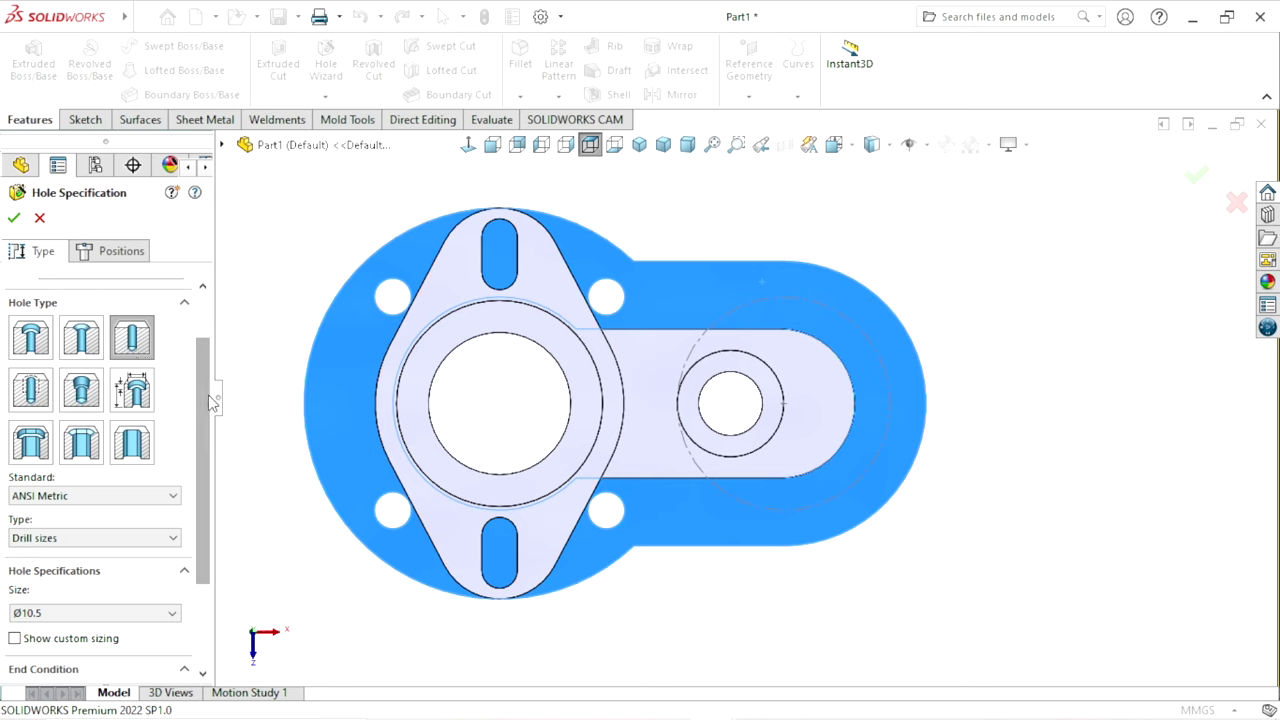
pyautogui.scroll(-3, 93, 402)
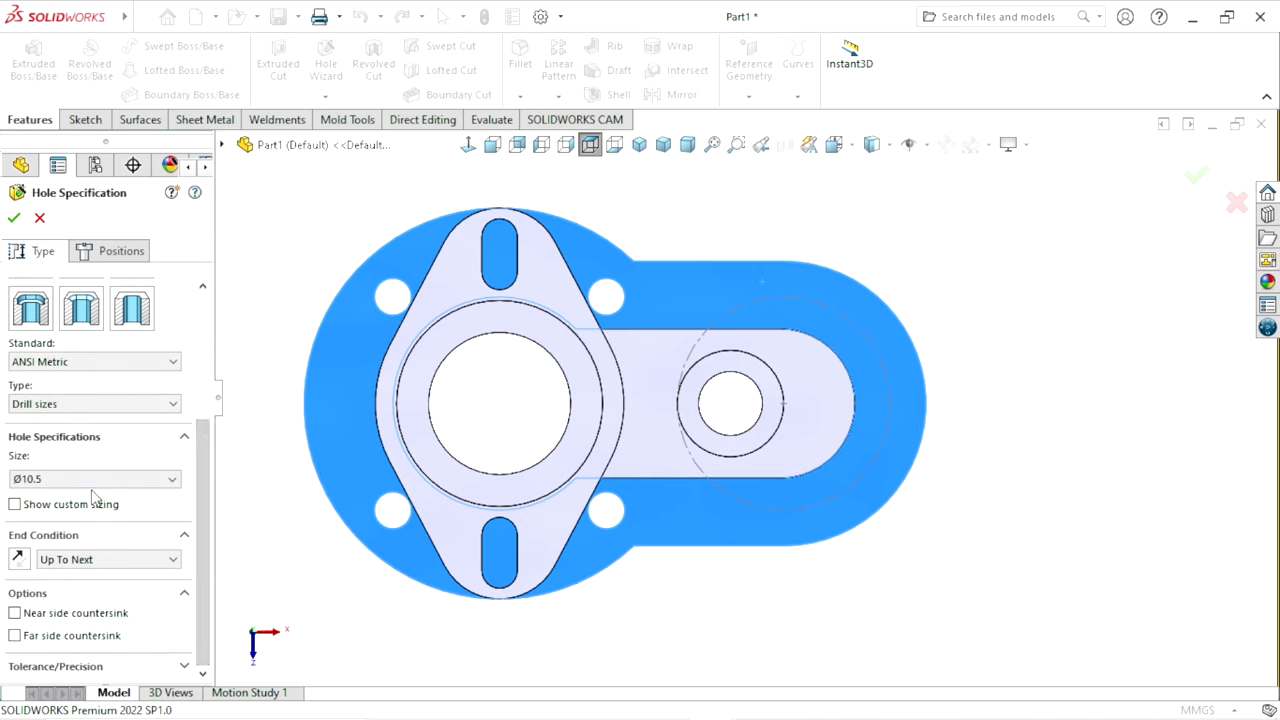
pyautogui.click(114, 254)
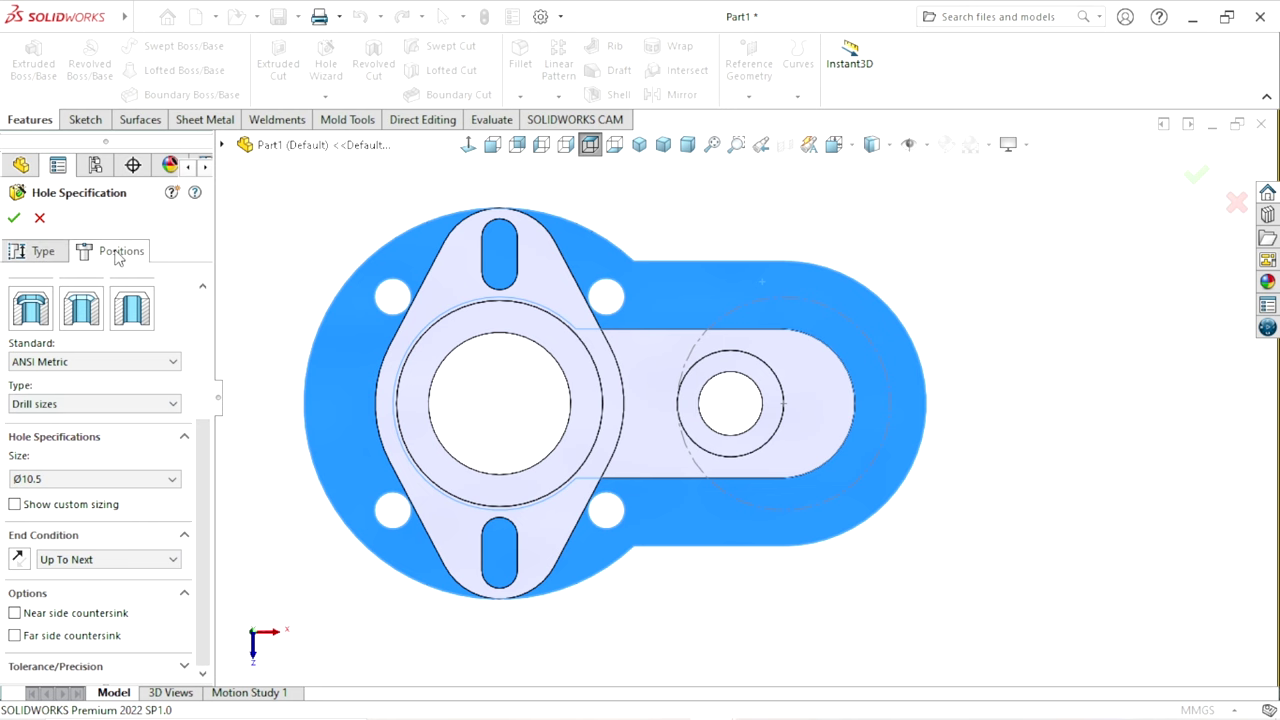
# - Place the hole point on the Ø60 construction circle
pyautogui.click(1000, 341)
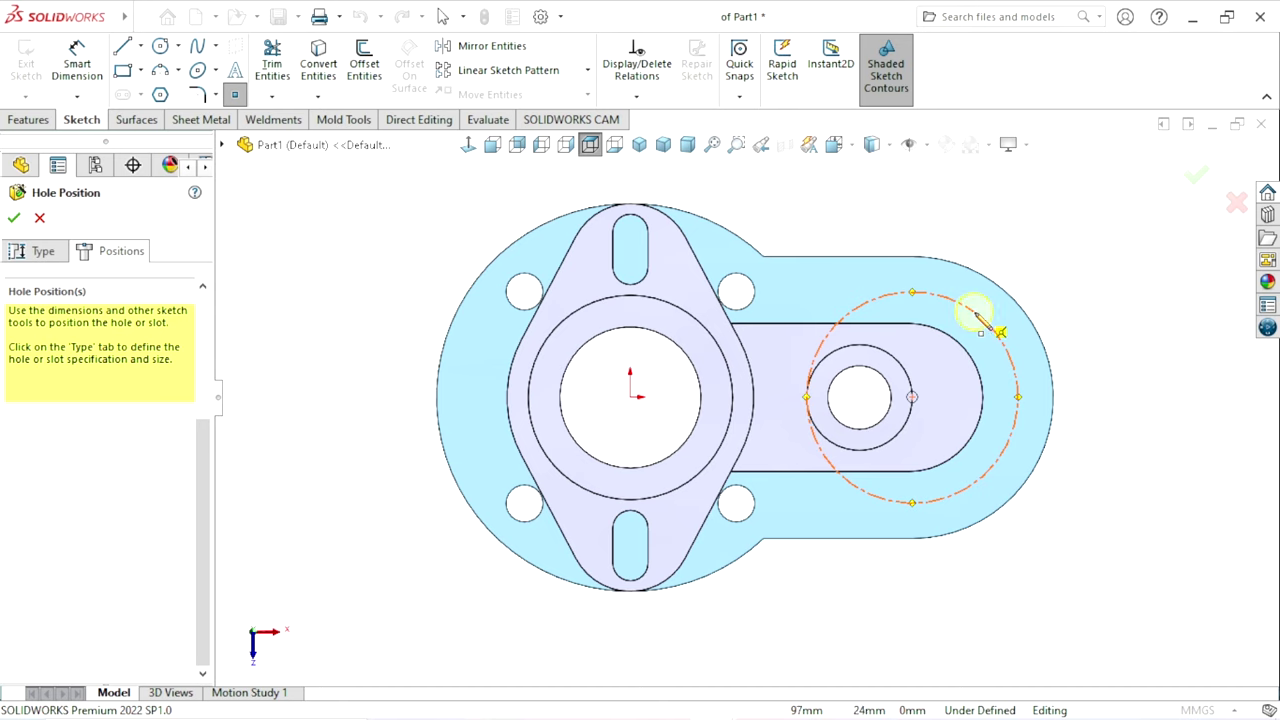
pyautogui.click(981, 318)
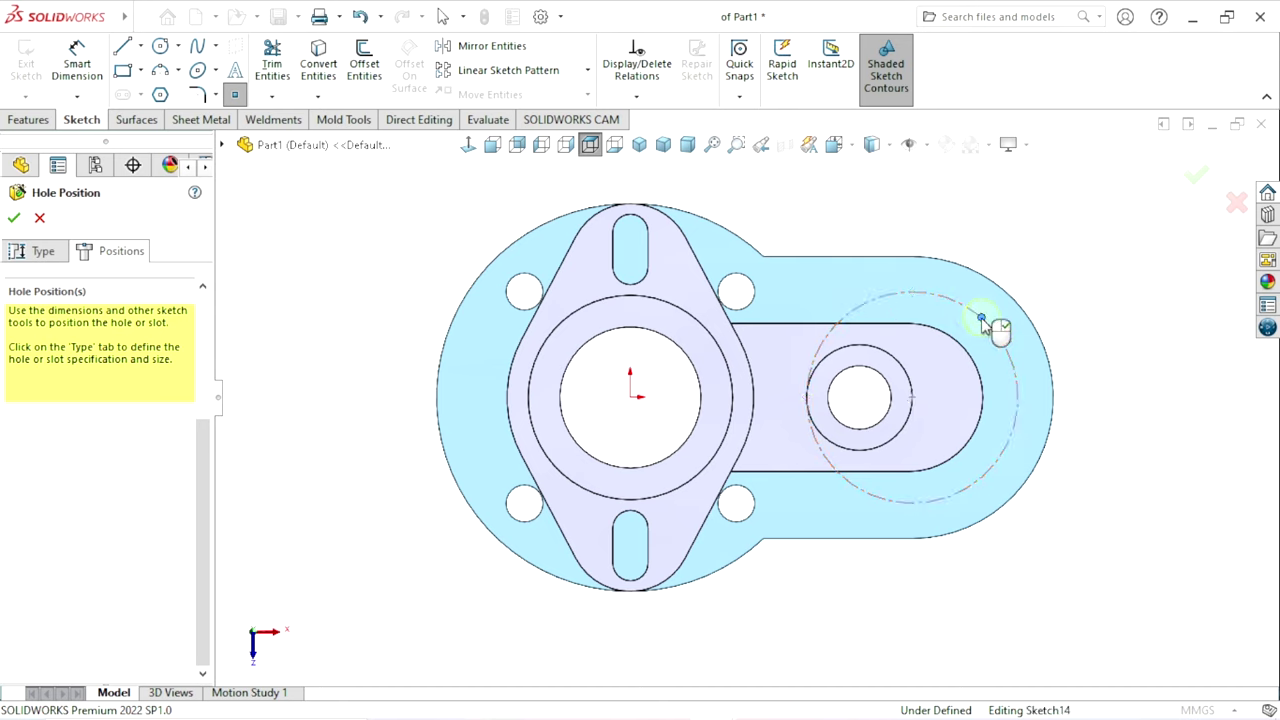
pyautogui.rightClick(1033, 260)
pyautogui.click(1047, 265)
pyautogui.scroll(-1, 993, 360)
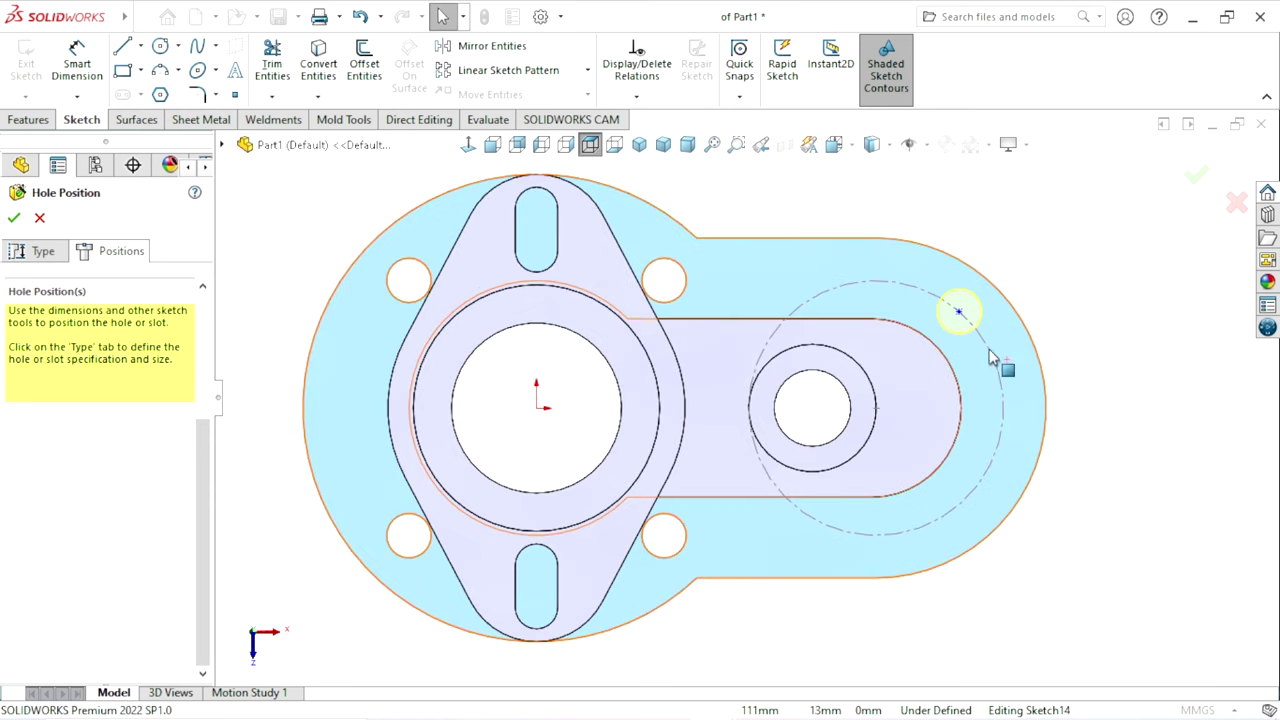
# - Draw a horizontal centerline from the small boss centre to the flange edge
pyautogui.click(141, 46)
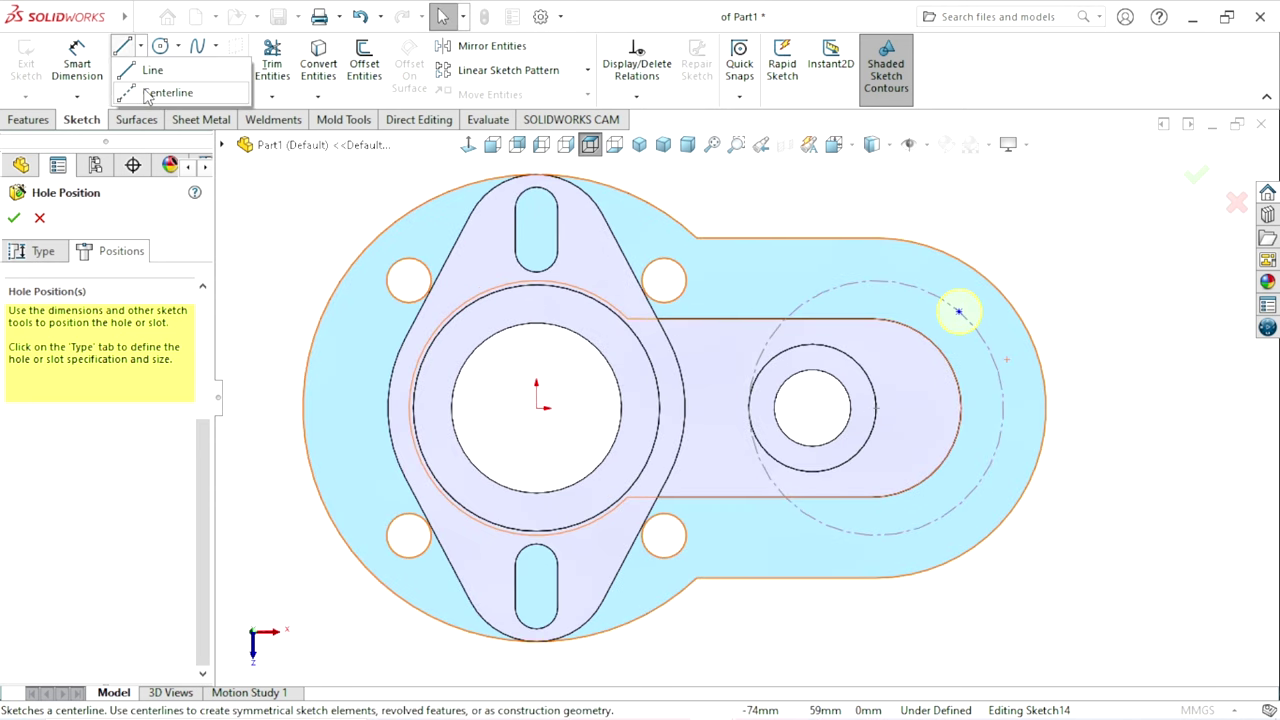
pyautogui.click(150, 93)
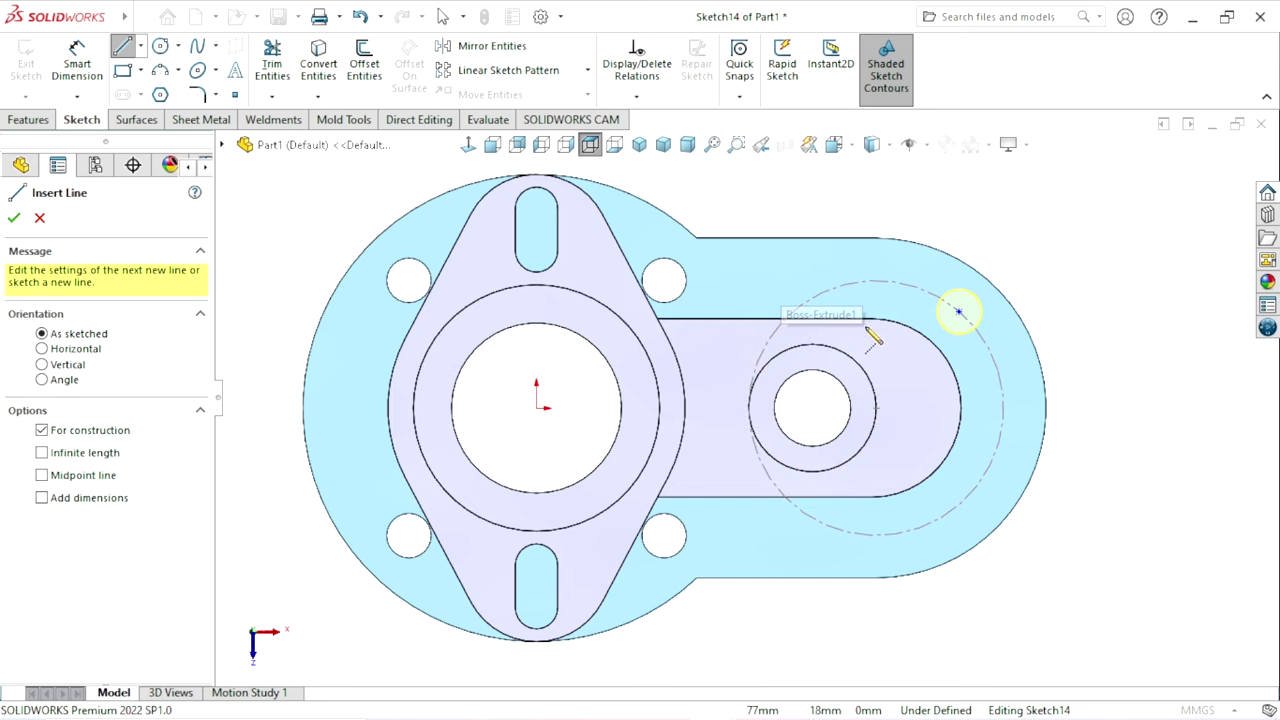
pyautogui.click(1045, 407)
pyautogui.click(876, 407)
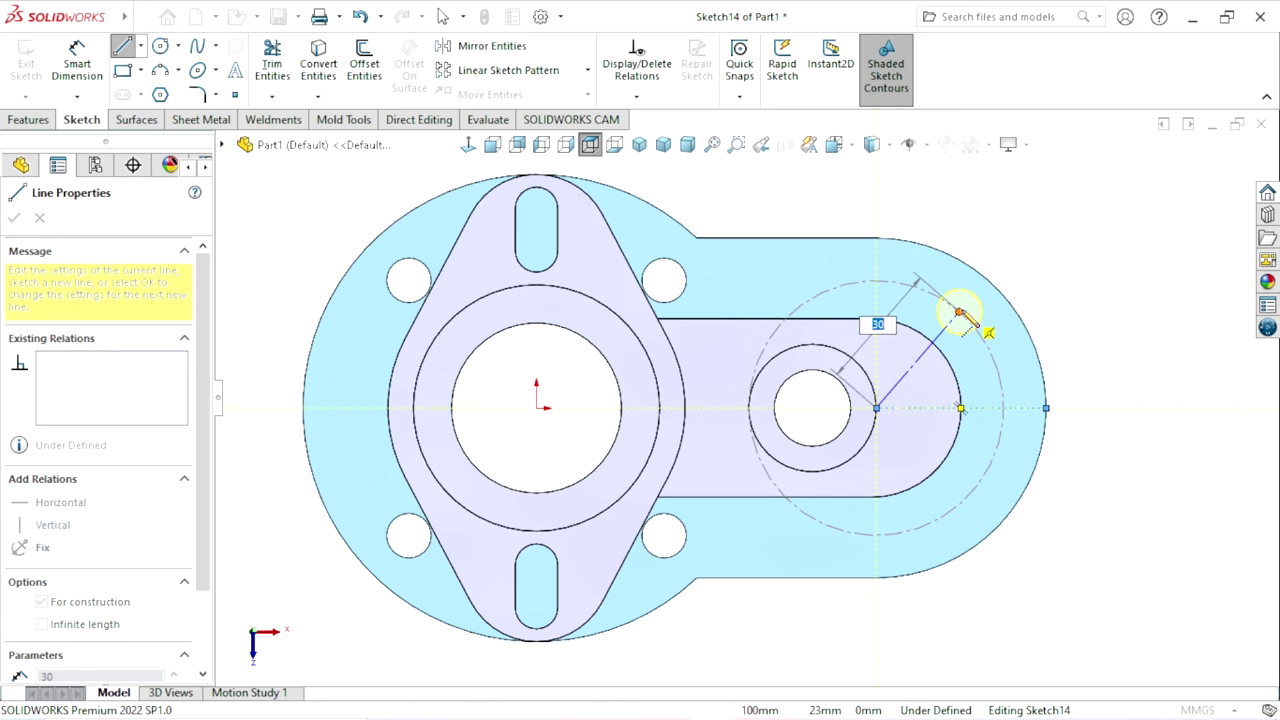
pyautogui.rightClick(1038, 228)
pyautogui.click(1078, 240)
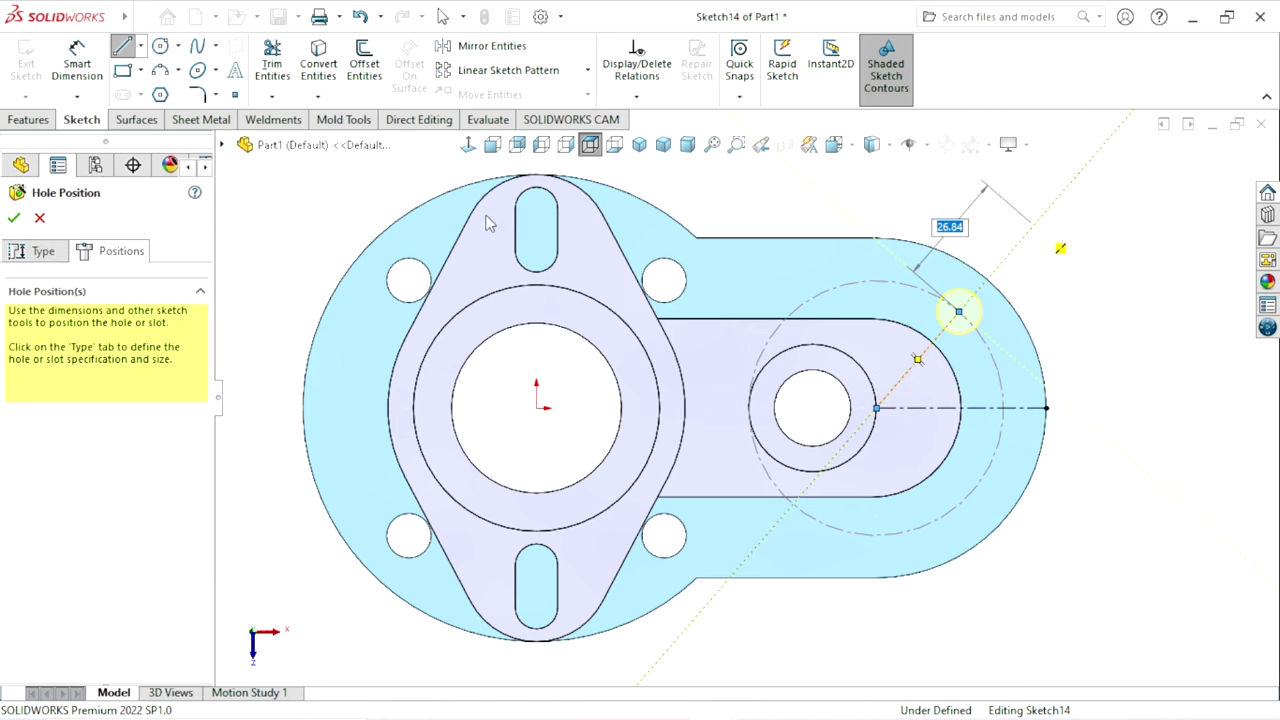
# - Dimension the diagonal-to-horizontal centerline angle to 45° and finish Ø10.5 Diameter Hole2
pyautogui.press('d')
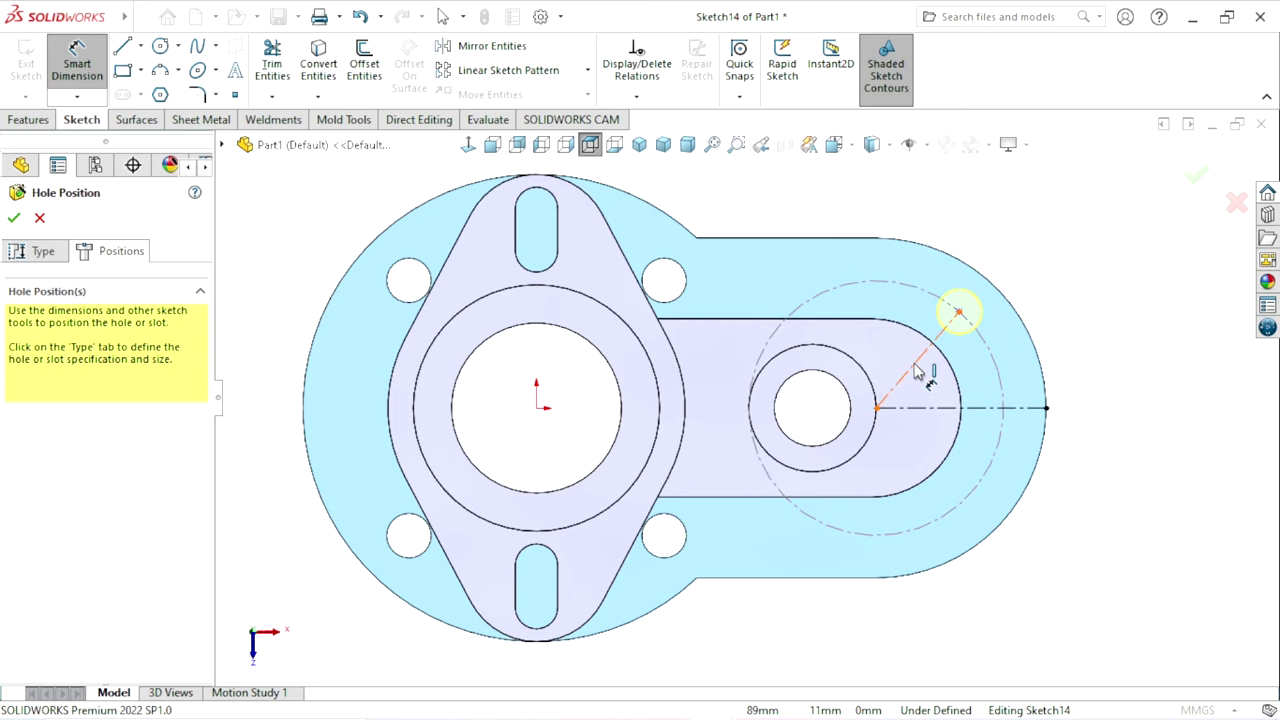
pyautogui.click(916, 372)
pyautogui.click(941, 409)
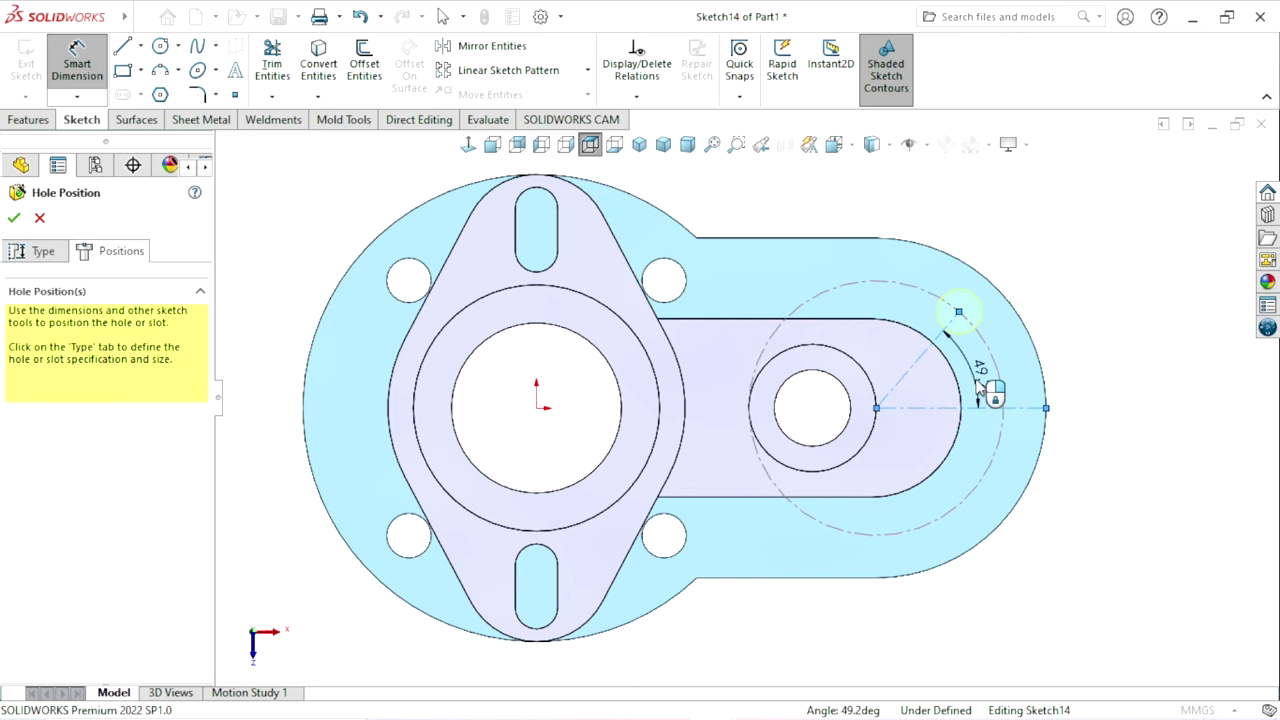
pyautogui.click(978, 386)
pyautogui.write('45')
pyautogui.press('Return')
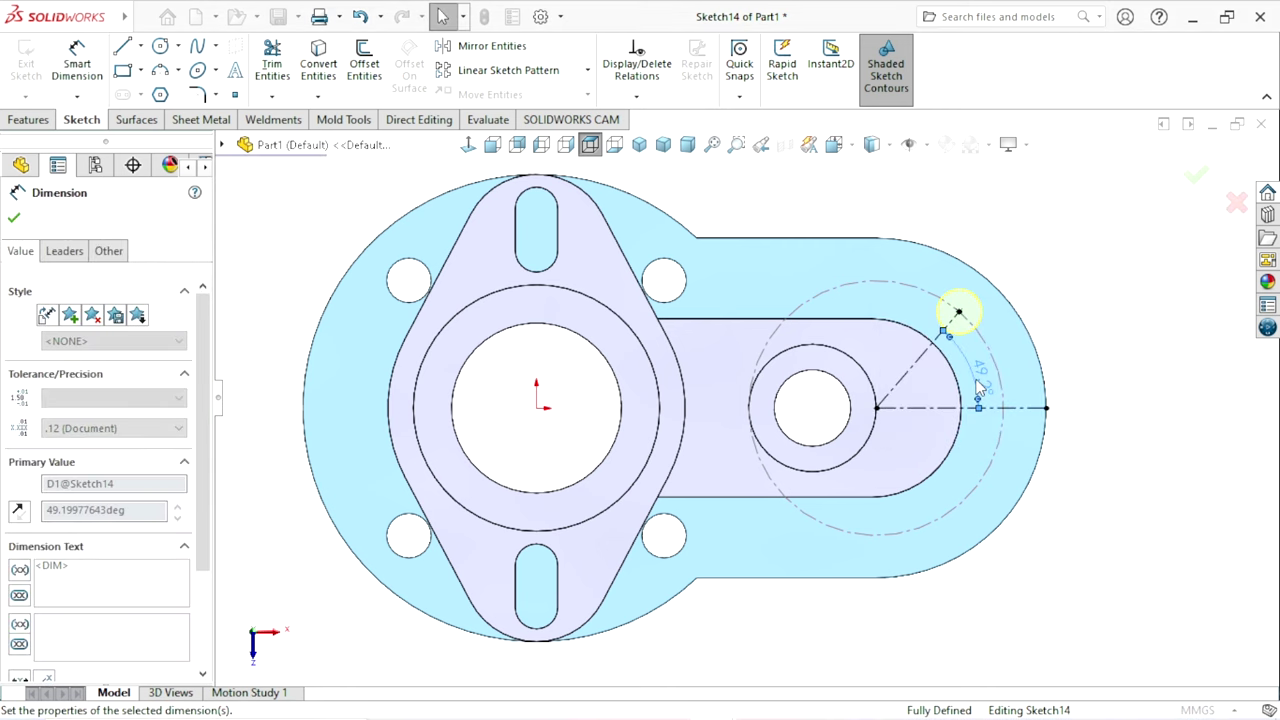
pyautogui.click(13, 220)
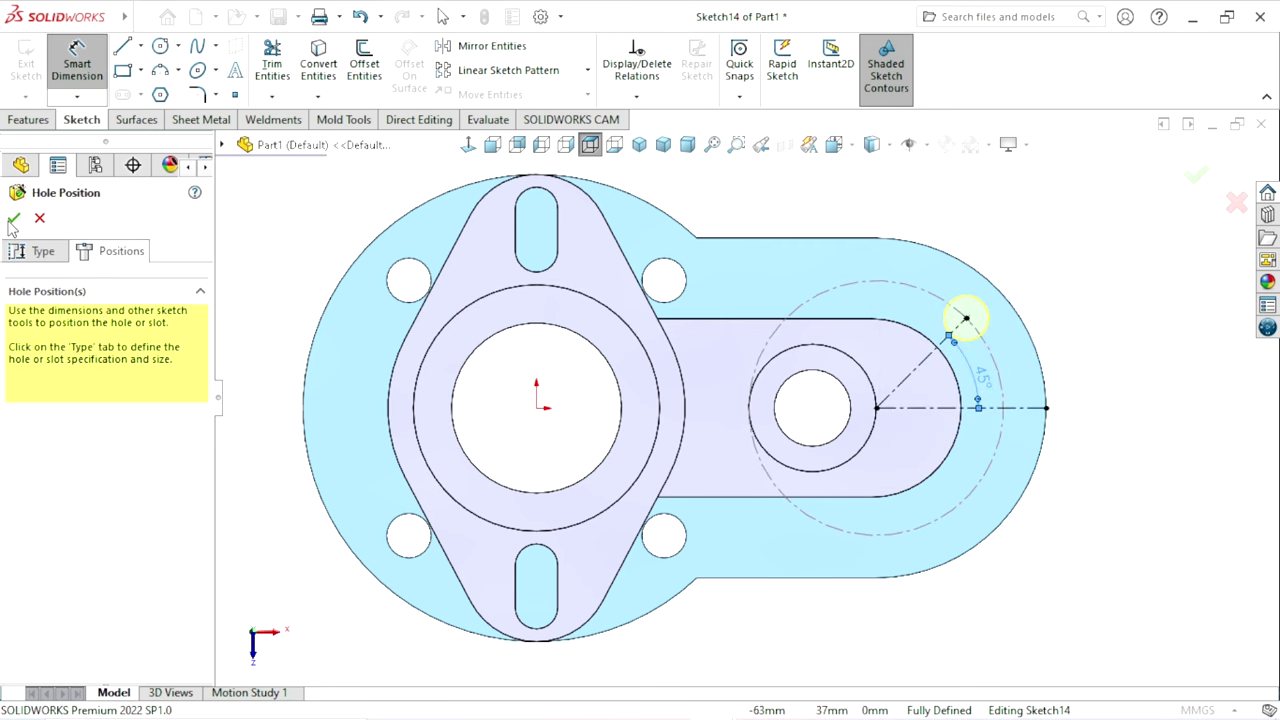
pyautogui.click(13, 219)
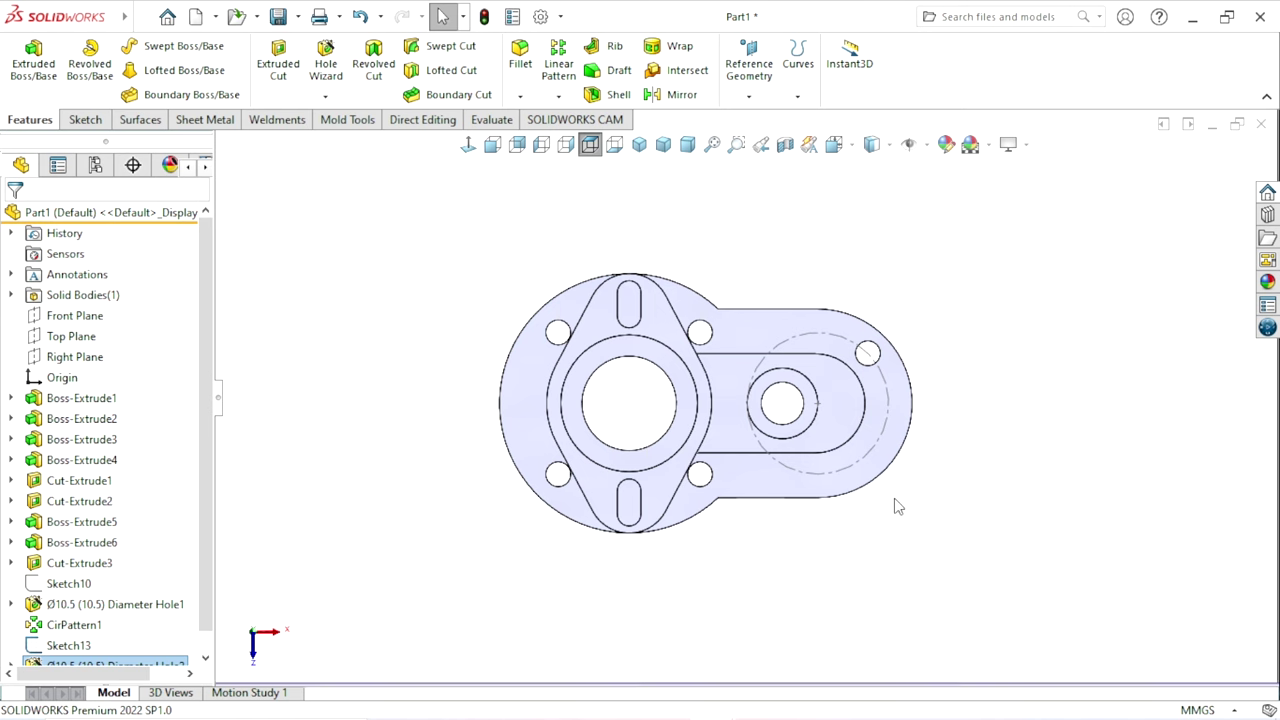
# - Orbit to a 3D view and hide Sketch13's Ø60 construction circle
pyautogui.moveTo(891, 505)
pyautogui.mouseDown(button='middle')
pyautogui.moveTo(854, 268)
pyautogui.moveTo(851, 531)
pyautogui.mouseUp(button='middle')
pyautogui.scroll(-5, 807, 515)
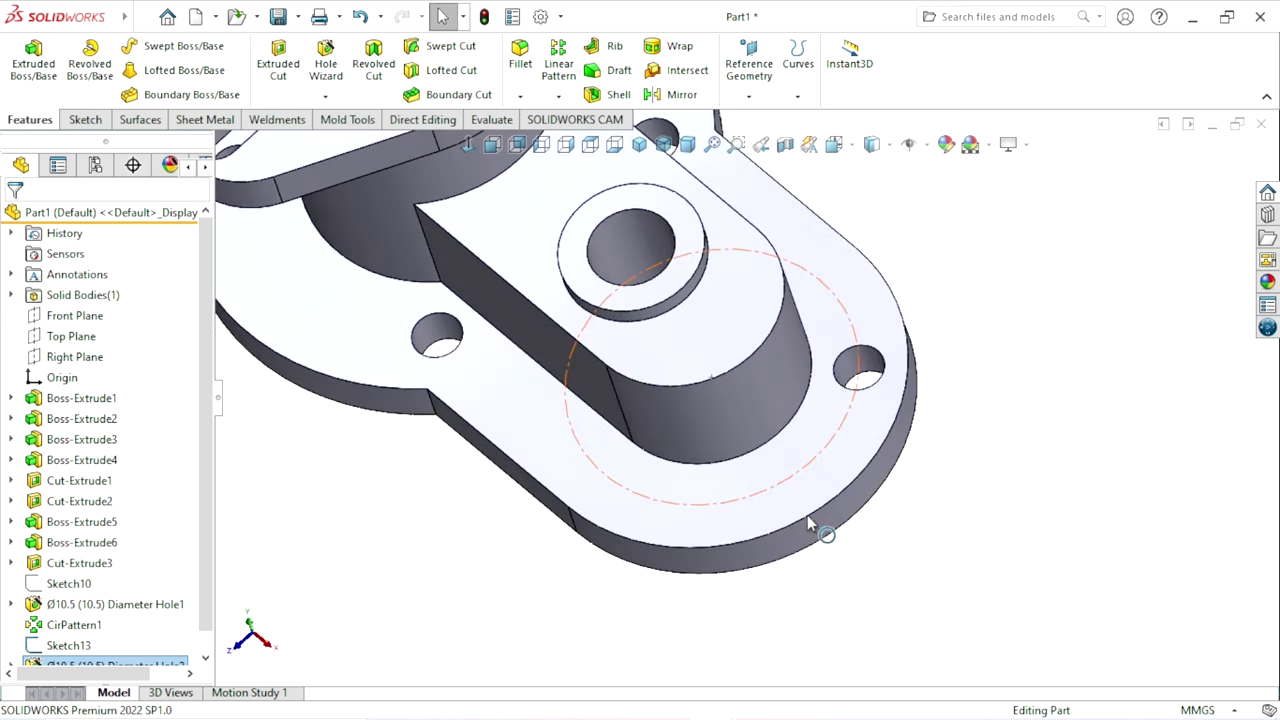
pyautogui.click(719, 515)
pyautogui.click(813, 458)
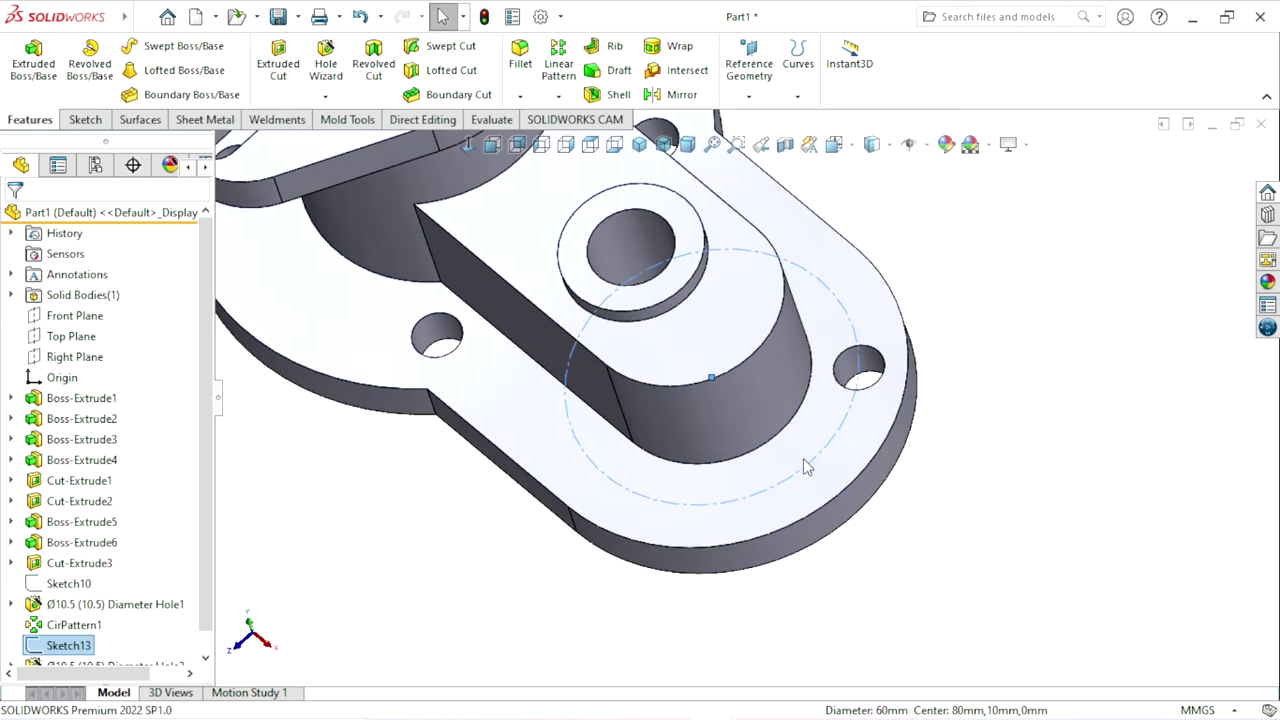
pyautogui.scroll(3, 845, 500)
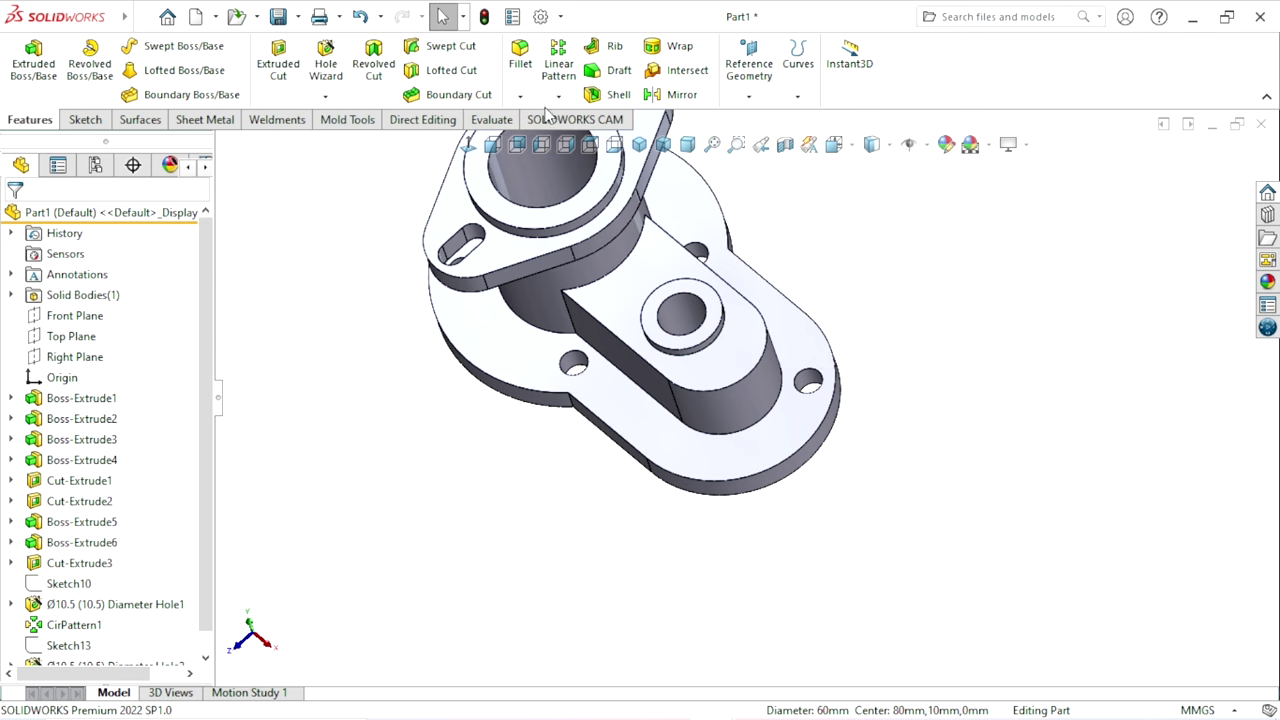
pyautogui.click(558, 95)
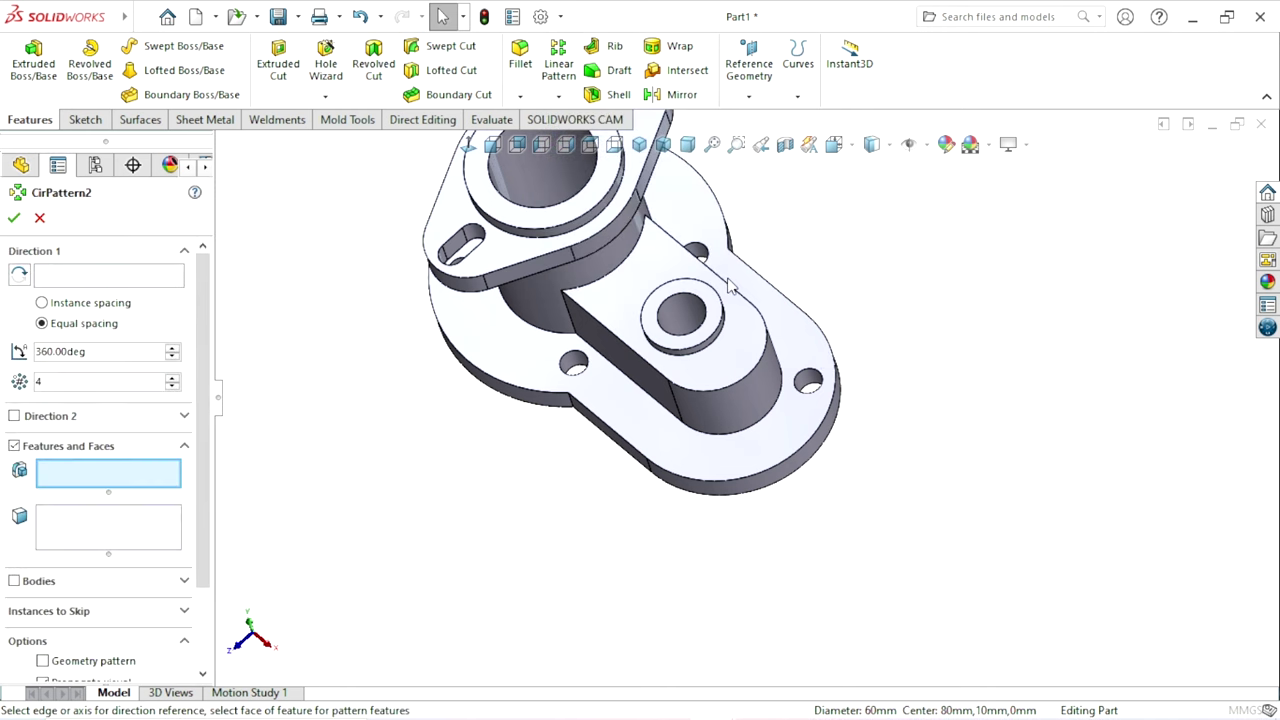
# - Pattern Hole2 using the curved flange end face as the rotation axis
pyautogui.scroll(-2, 800, 410)
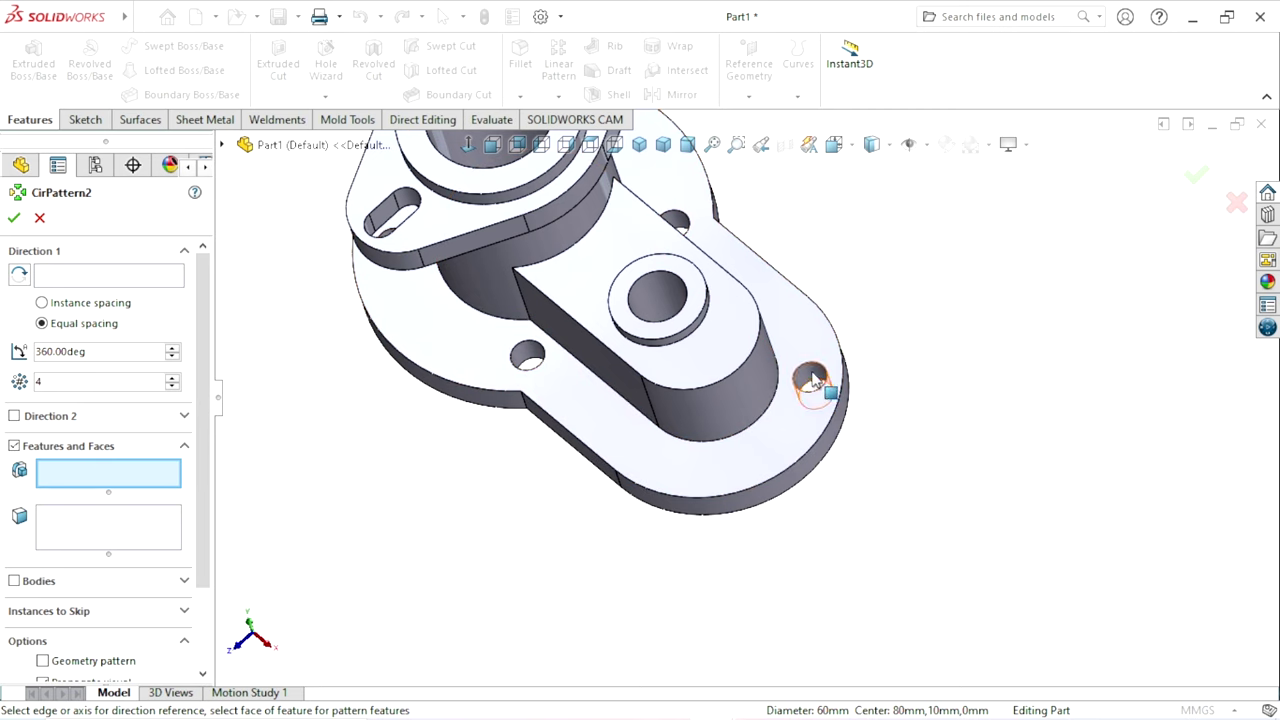
pyautogui.click(812, 380)
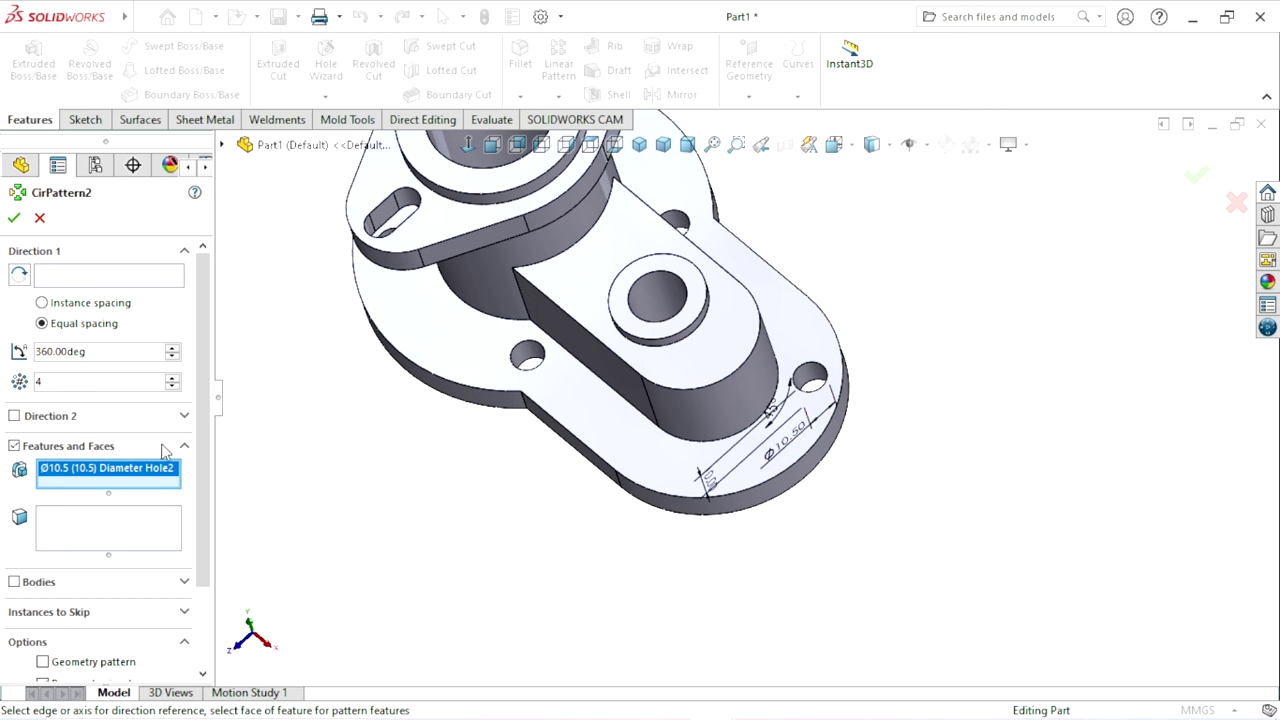
pyautogui.click(68, 283)
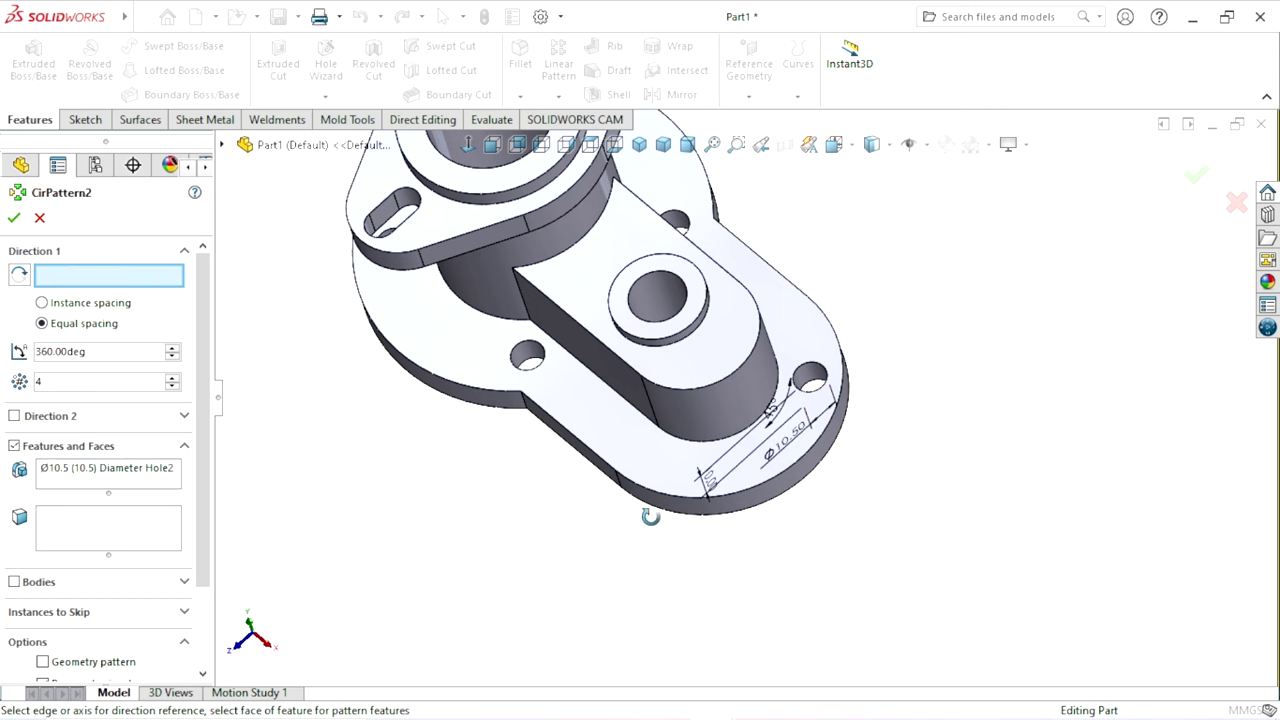
pyautogui.moveTo(651, 514); pyautogui.dragTo(737, 551, button='middle')
pyautogui.click(741, 507)
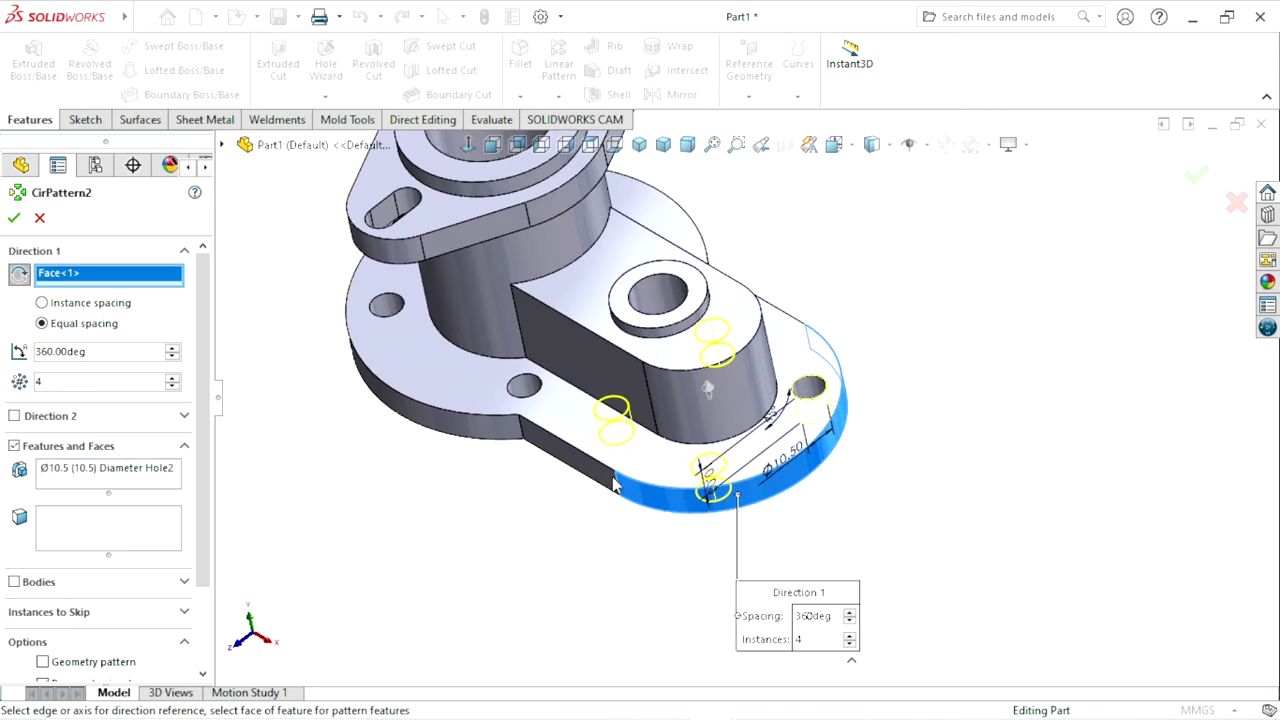
pyautogui.moveTo(815, 492)
pyautogui.mouseDown(button='middle')
pyautogui.moveTo(837, 497)
pyautogui.moveTo(829, 526)
pyautogui.mouseUp(button='middle')
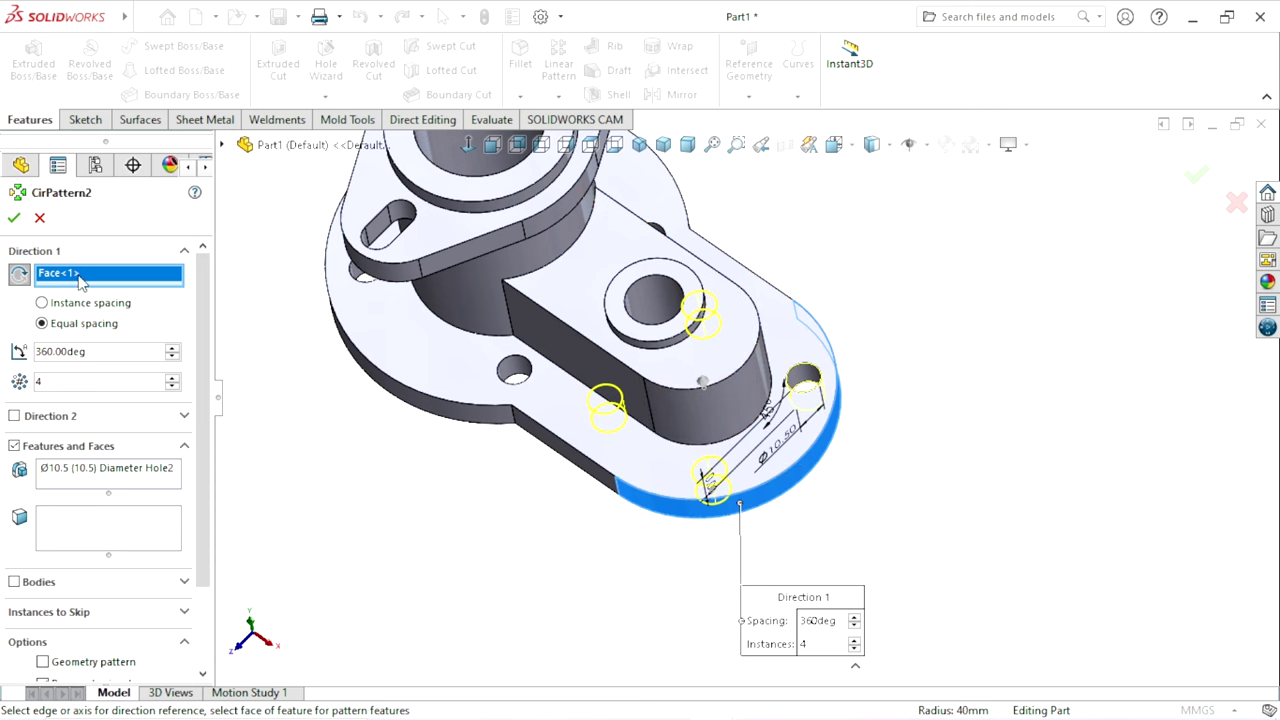
# - Set CirPattern2 to 2 instances at 90° spacing and accept it
pyautogui.click(173, 387)
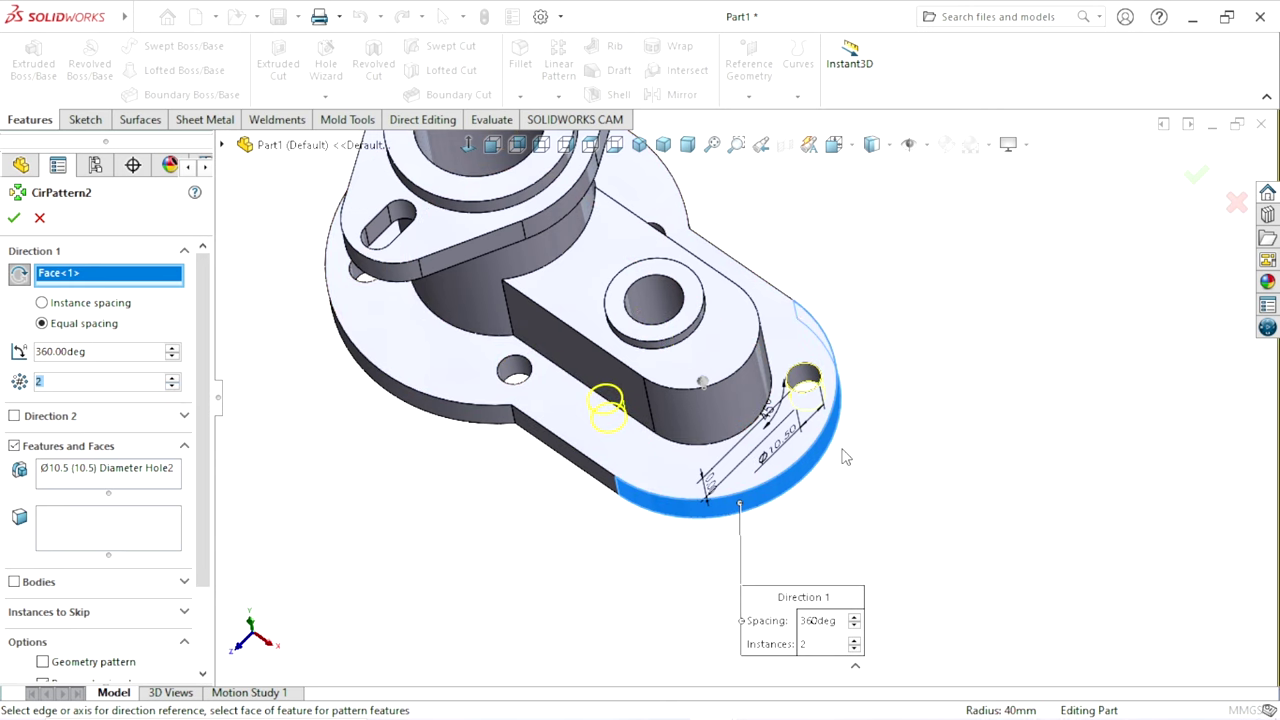
pyautogui.moveTo(843, 457)
pyautogui.mouseDown(button='middle')
pyautogui.moveTo(673, 440)
pyautogui.moveTo(690, 481)
pyautogui.mouseUp(button='middle')
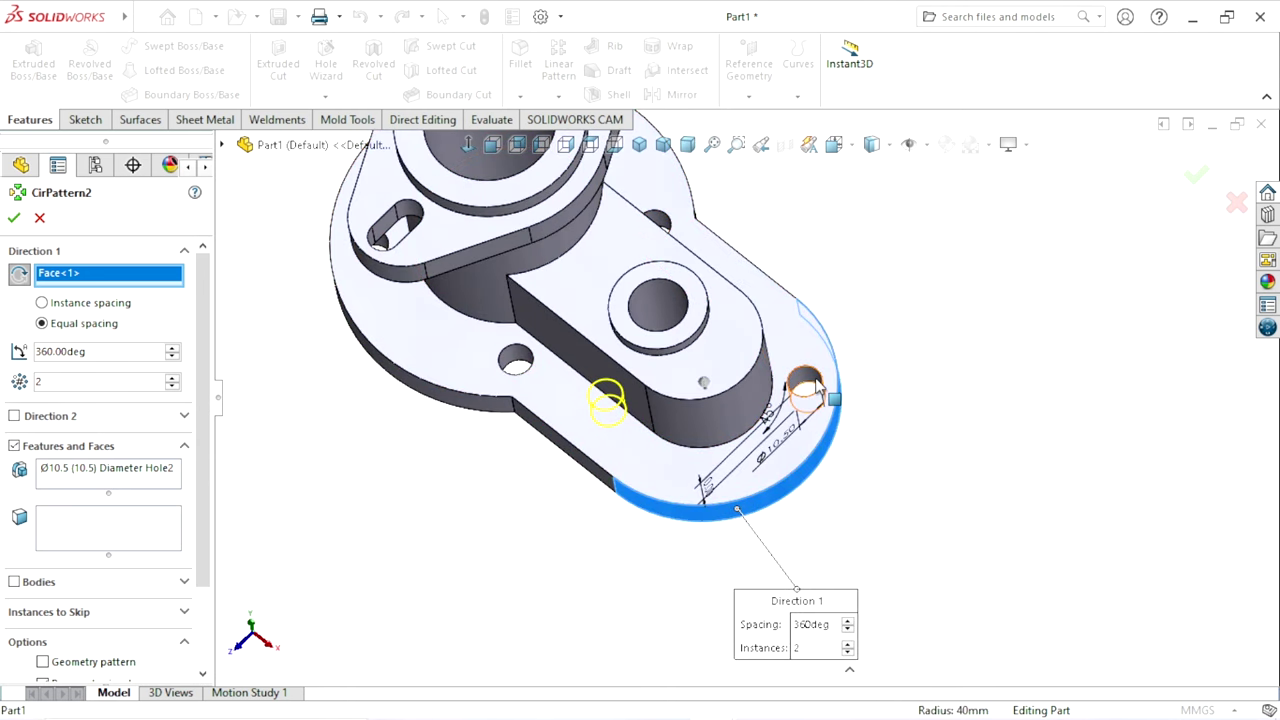
pyautogui.scroll(-3, 740, 460)
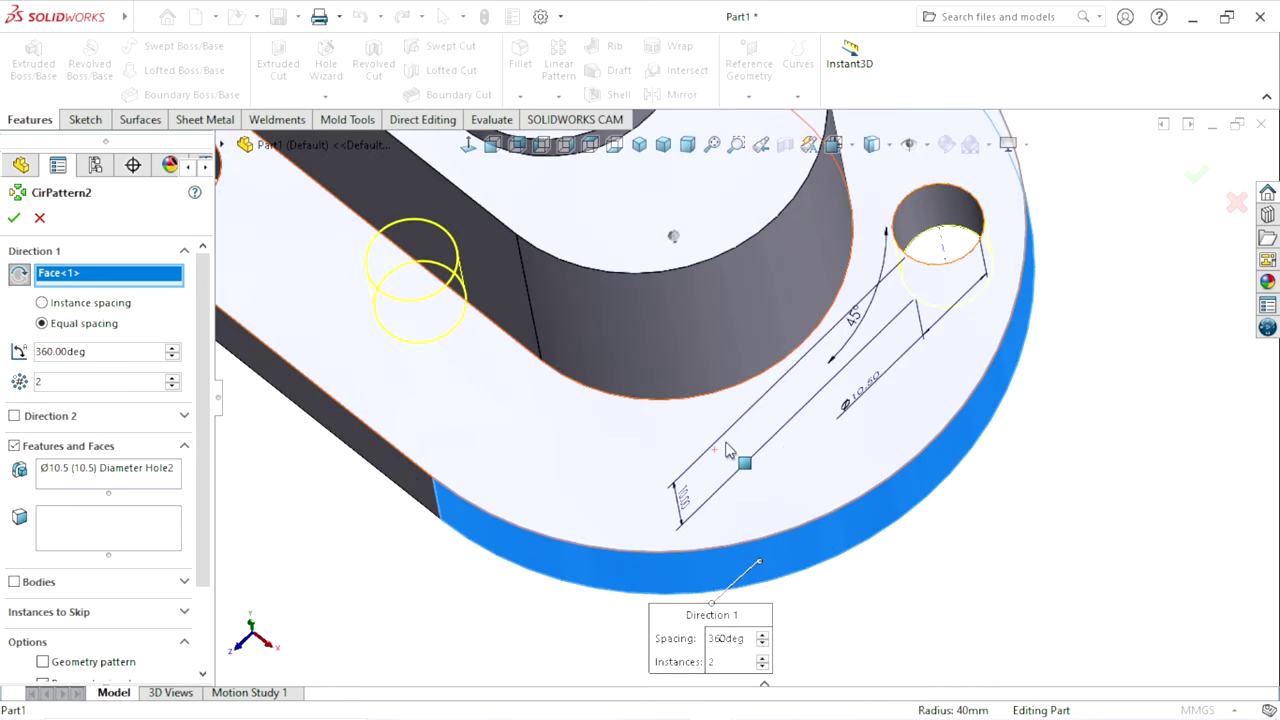
pyautogui.scroll(5, 727, 455)
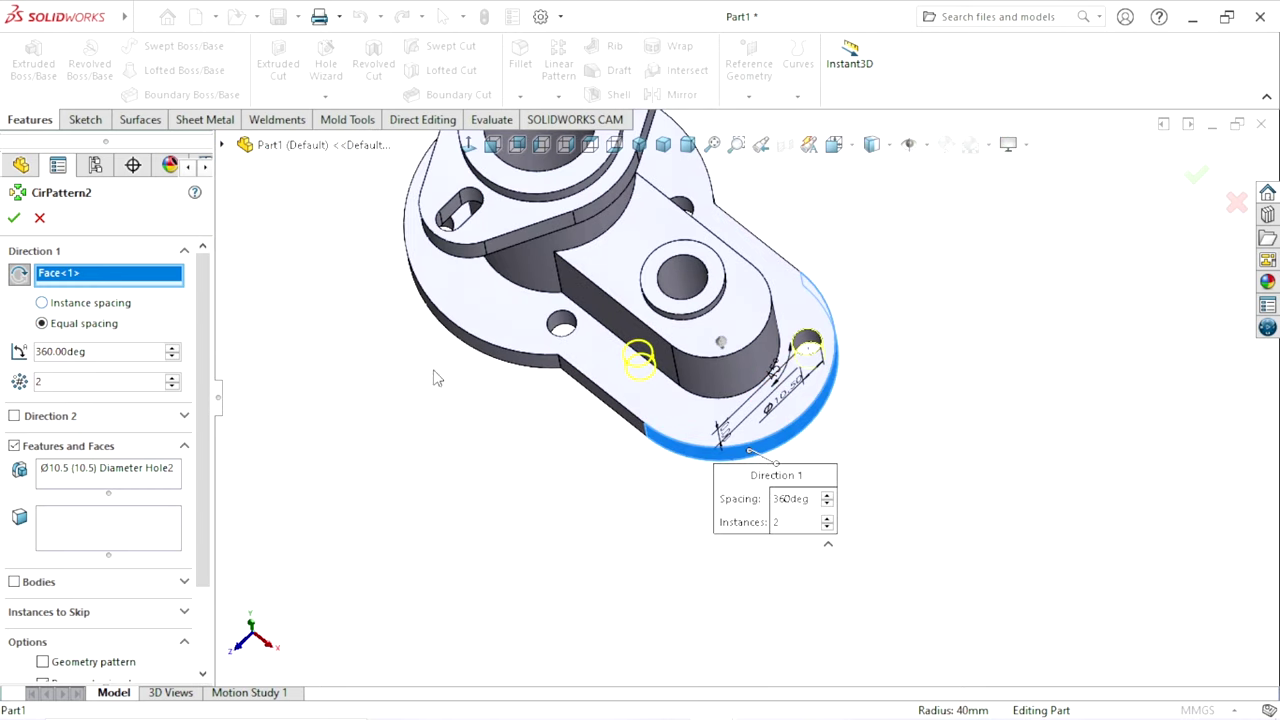
pyautogui.hotkey('shift', 'z')
pyautogui.click(57, 312)
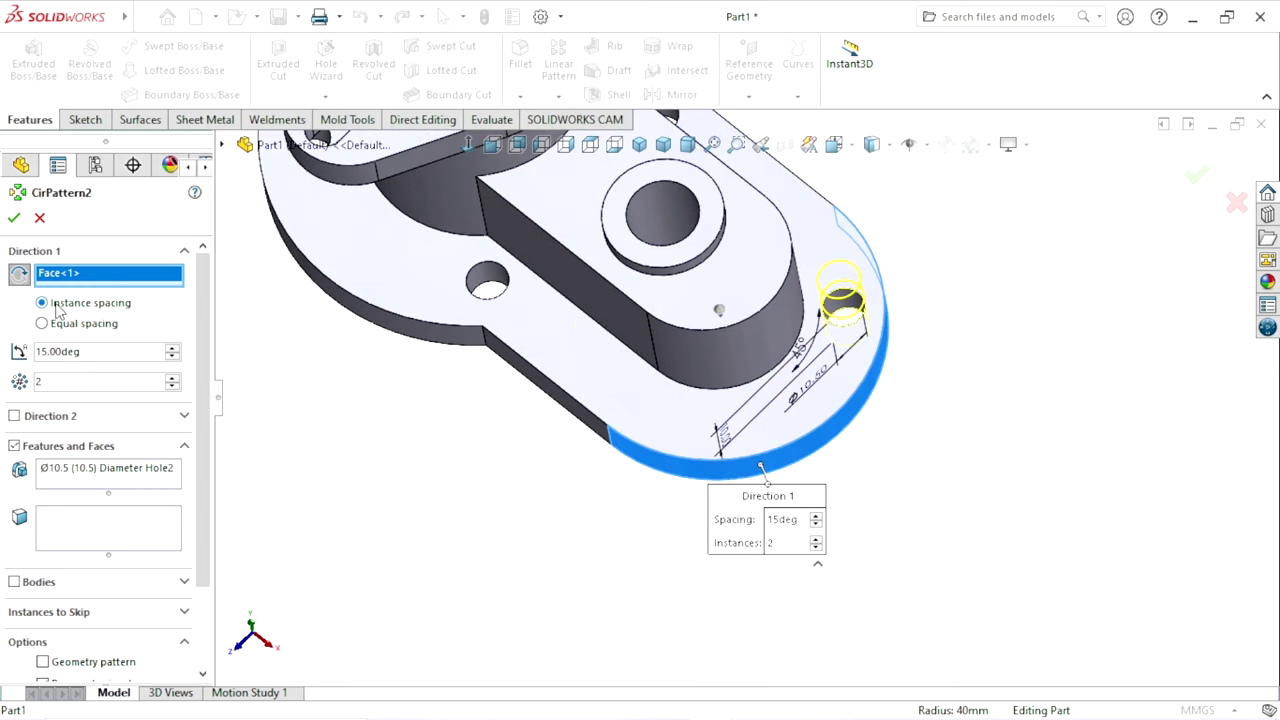
pyautogui.click(134, 351)
pyautogui.write('90')
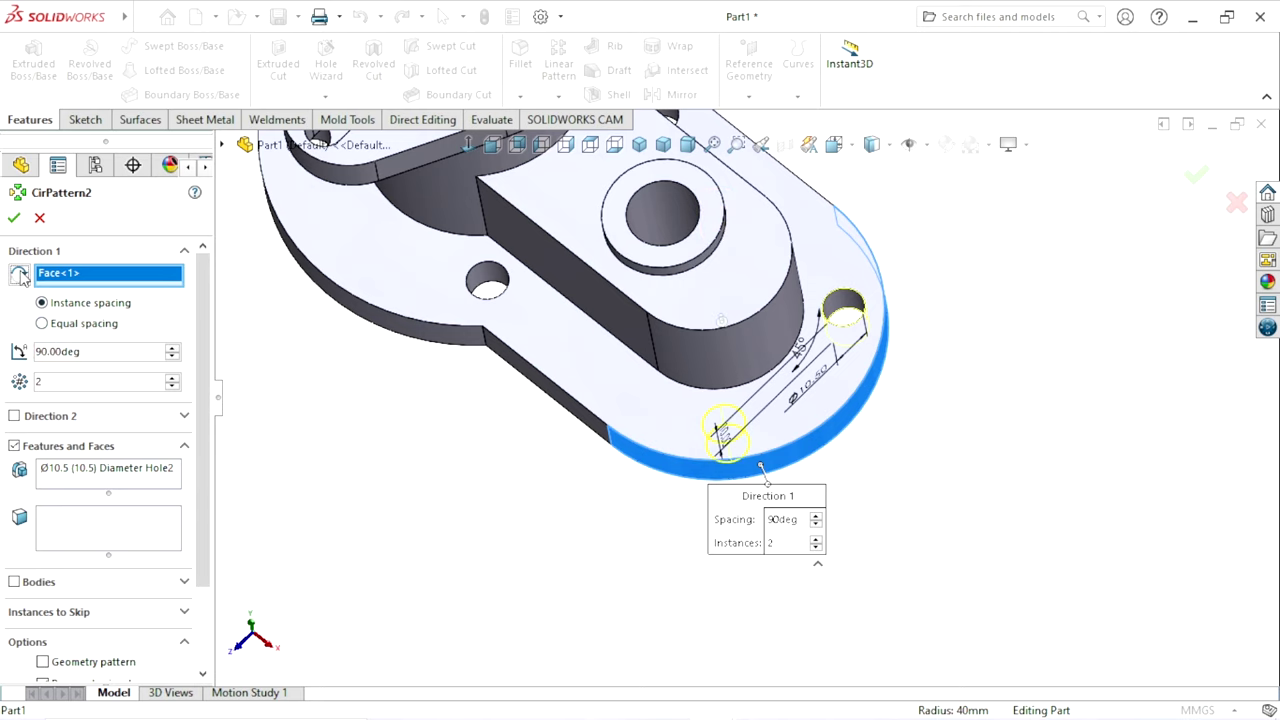
pyautogui.click(14, 219)
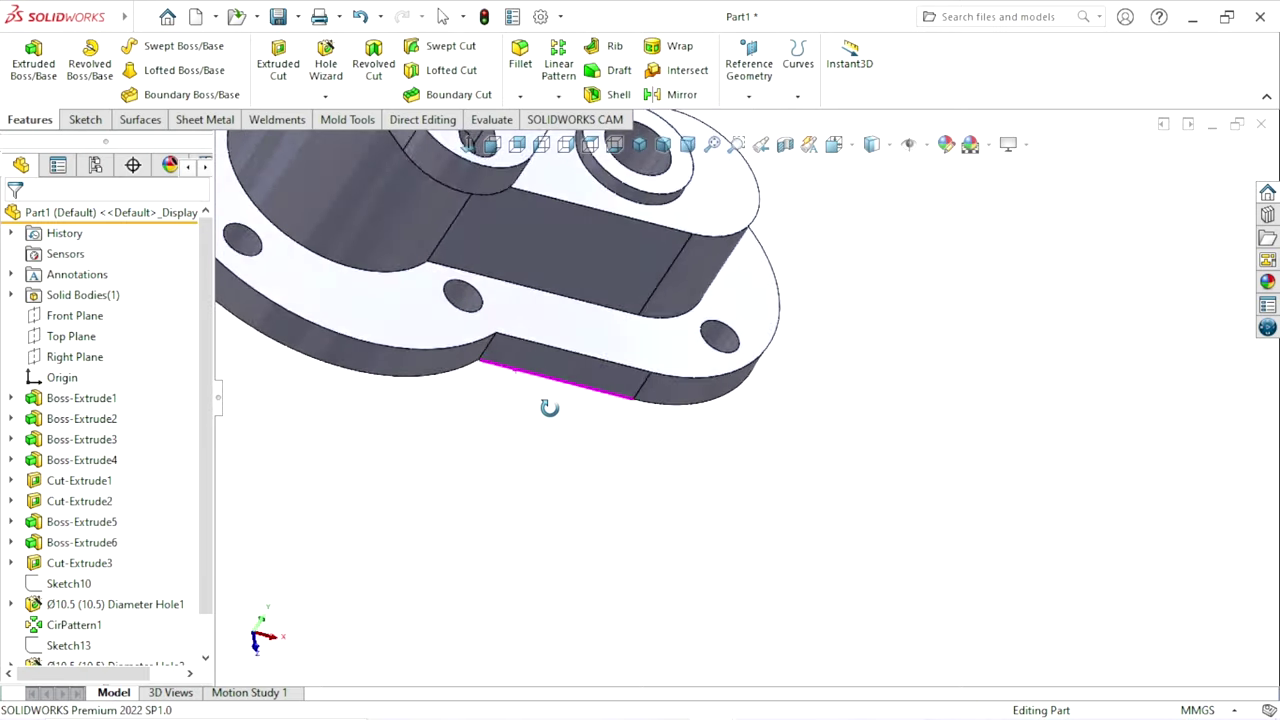
# - Orbit to the flange's underside and start a new sketch on its bottom face
pyautogui.moveTo(464, 357); pyautogui.dragTo(523, 449, button='middle')
pyautogui.scroll(-2, 755, 318)
pyautogui.moveTo(755, 318); pyautogui.dragTo(727, 392, button='middle')
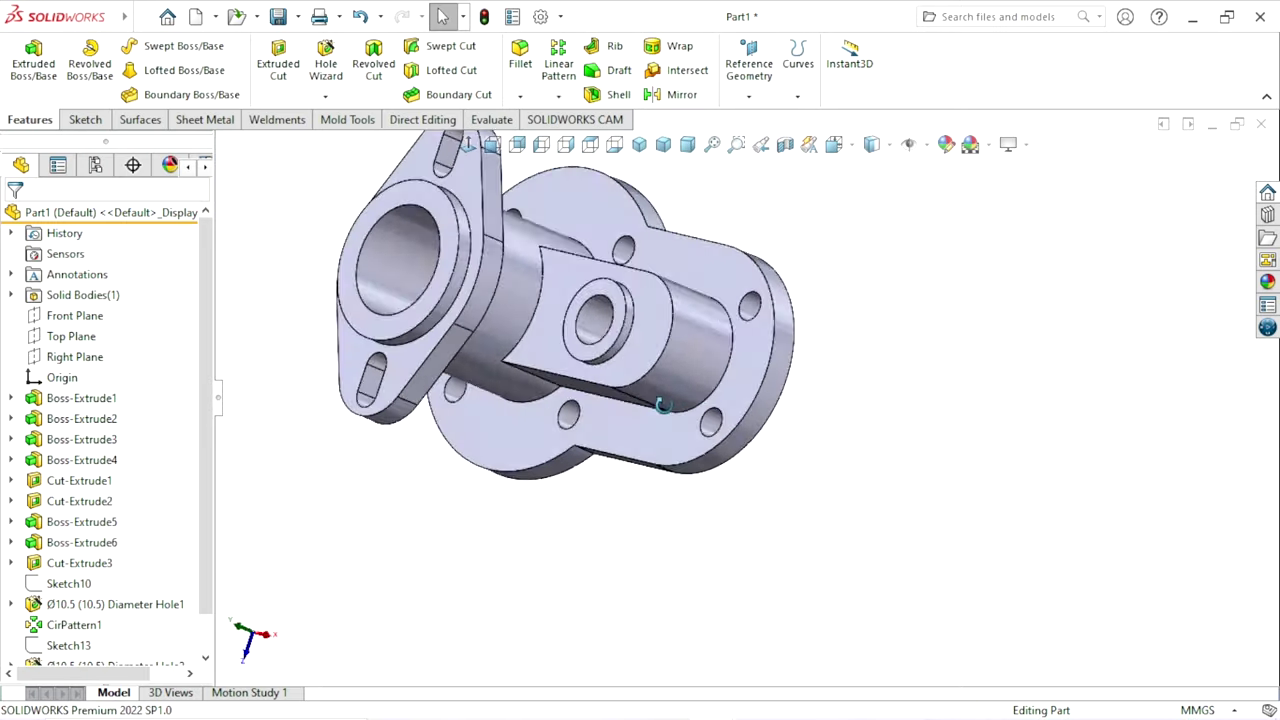
pyautogui.scroll(-3, 727, 390)
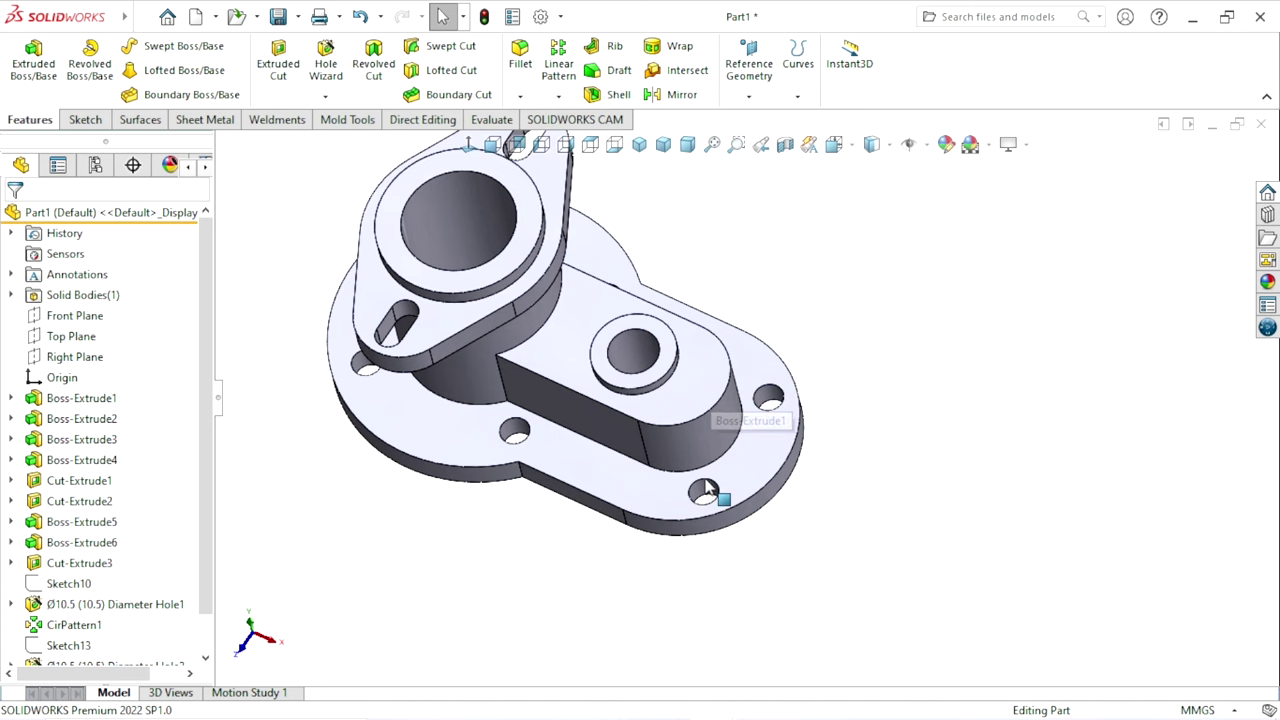
pyautogui.scroll(1, 718, 415)
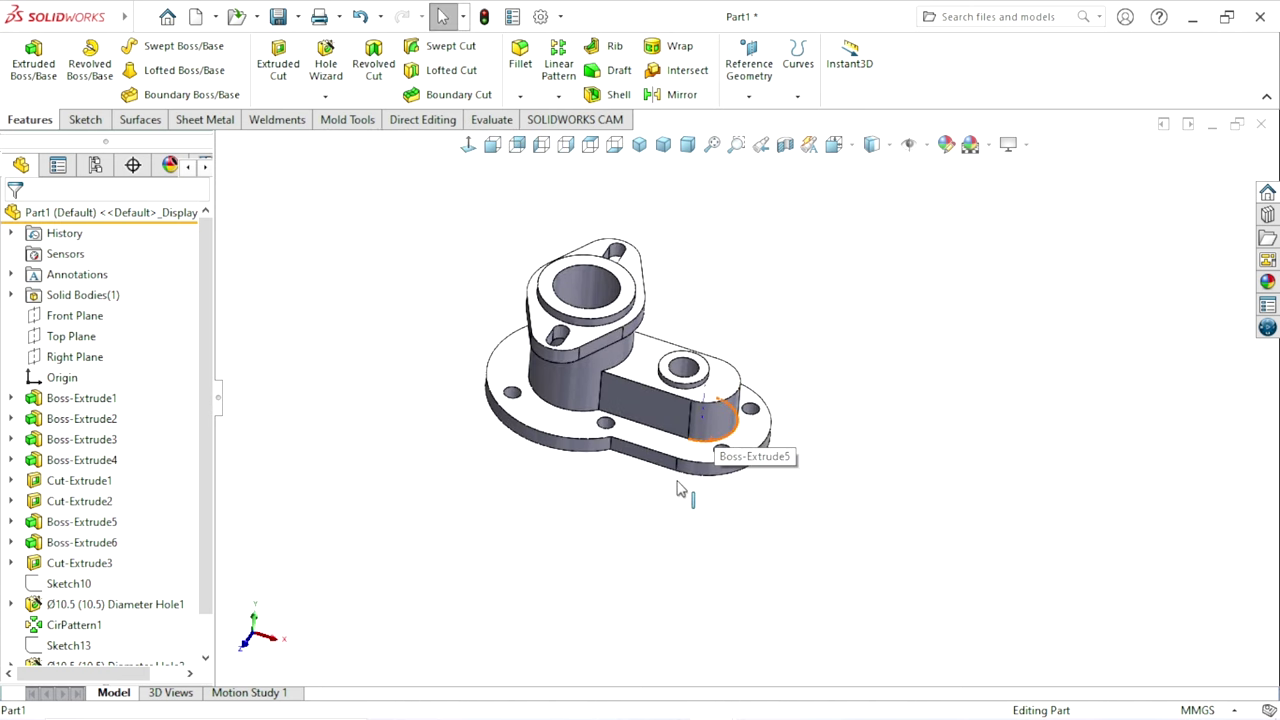
pyautogui.moveTo(686, 483); pyautogui.dragTo(601, 404, button='middle')
pyautogui.click(601, 404)
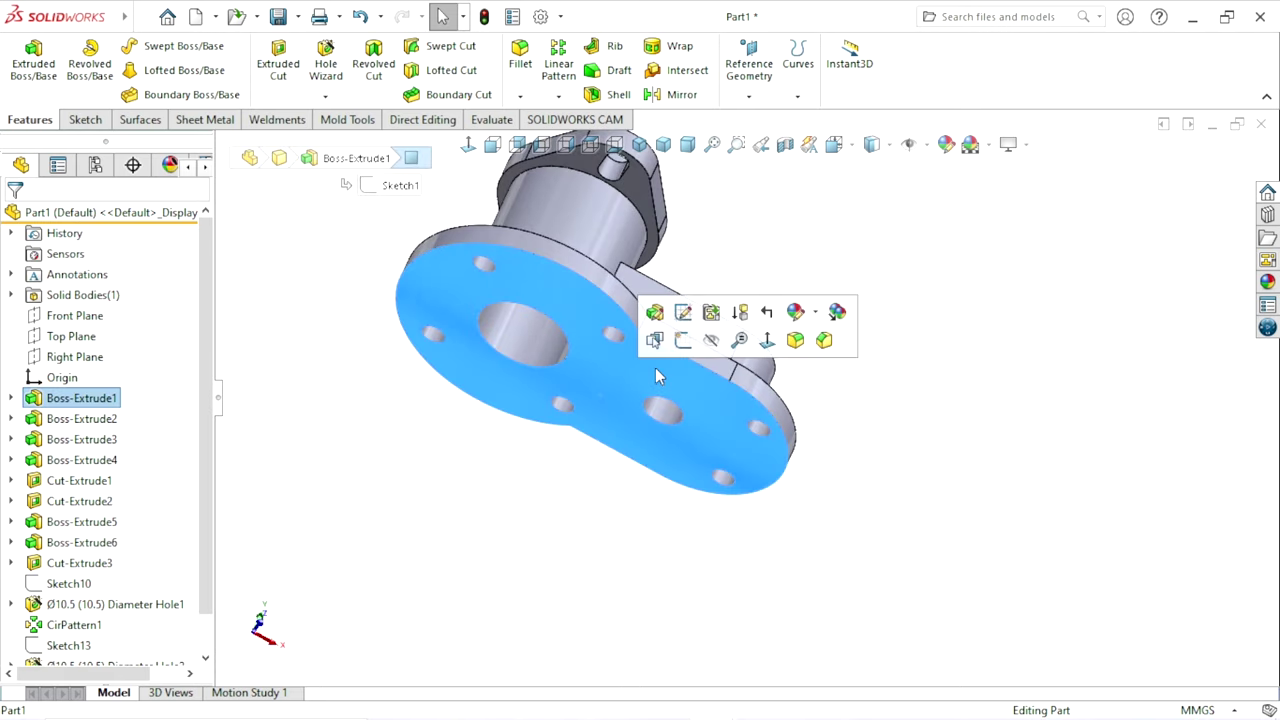
pyautogui.click(686, 346)
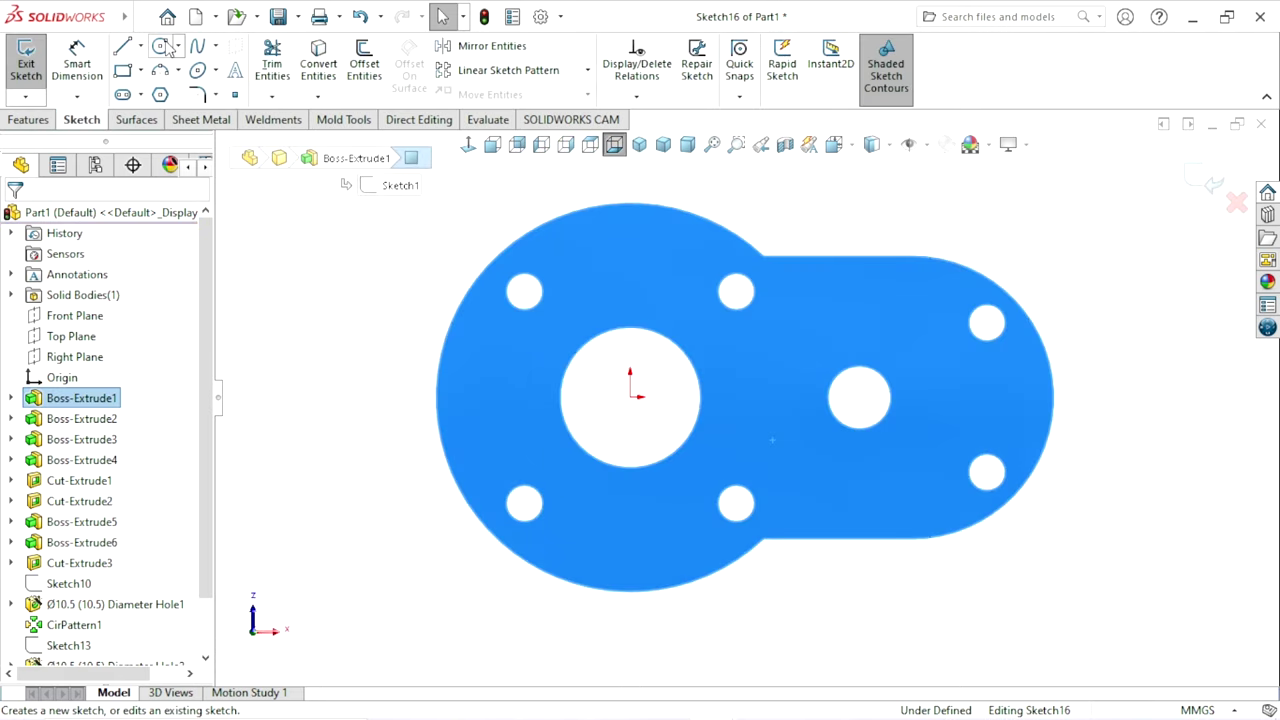
# - Draw a circle centred on the origin around the bore and dimension its diameter to 65 mm
pyautogui.click(163, 47)
pyautogui.click(631, 397)
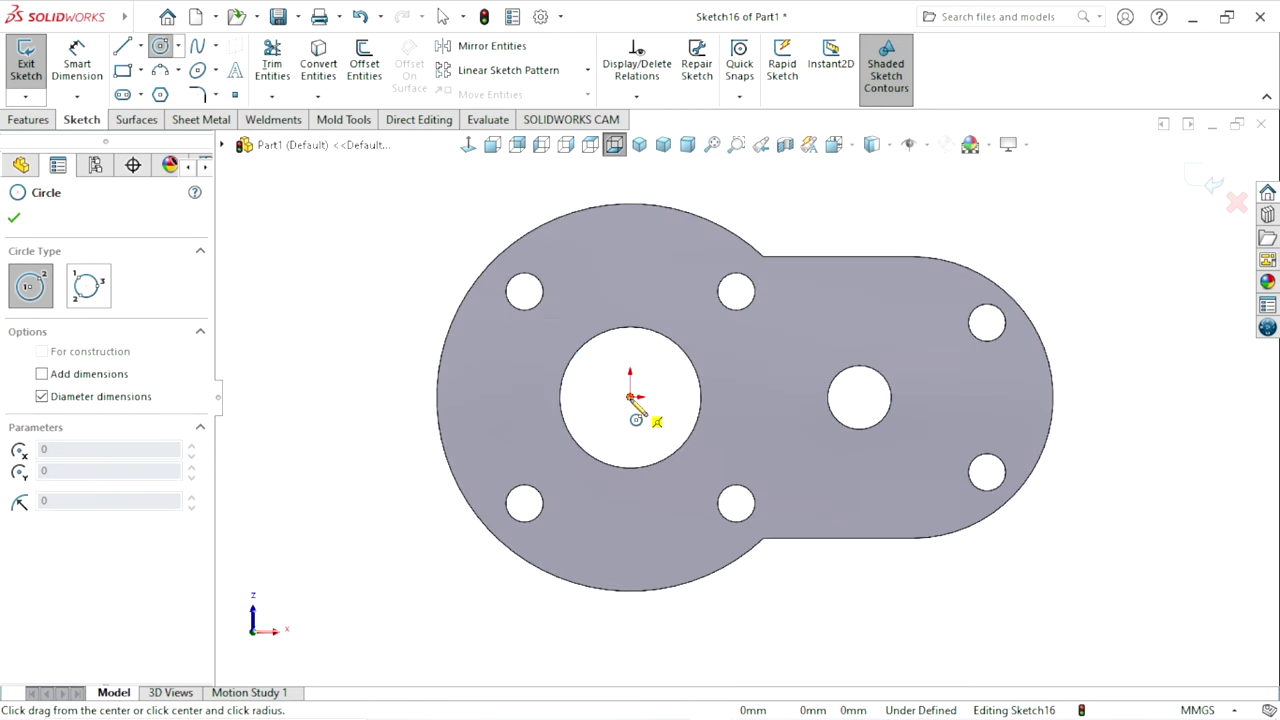
pyautogui.click(520, 425)
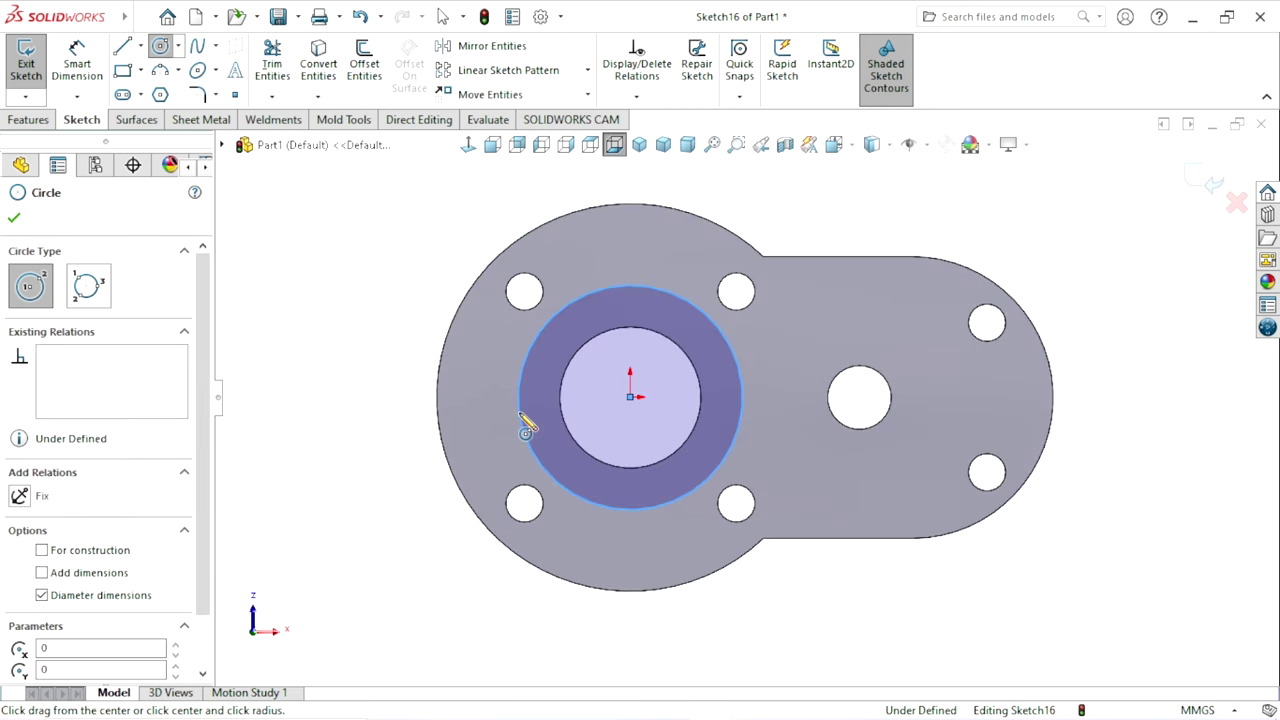
pyautogui.click(85, 70)
pyautogui.click(519, 409)
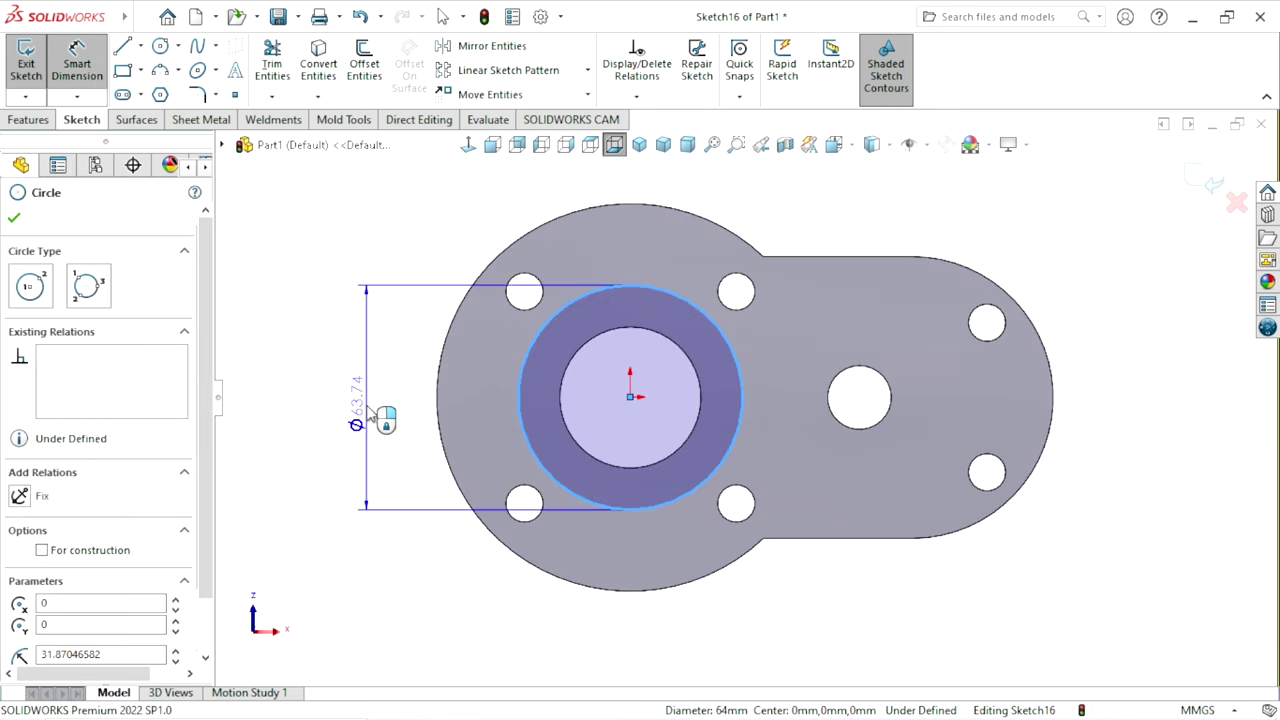
pyautogui.click(370, 415)
pyautogui.write('64')
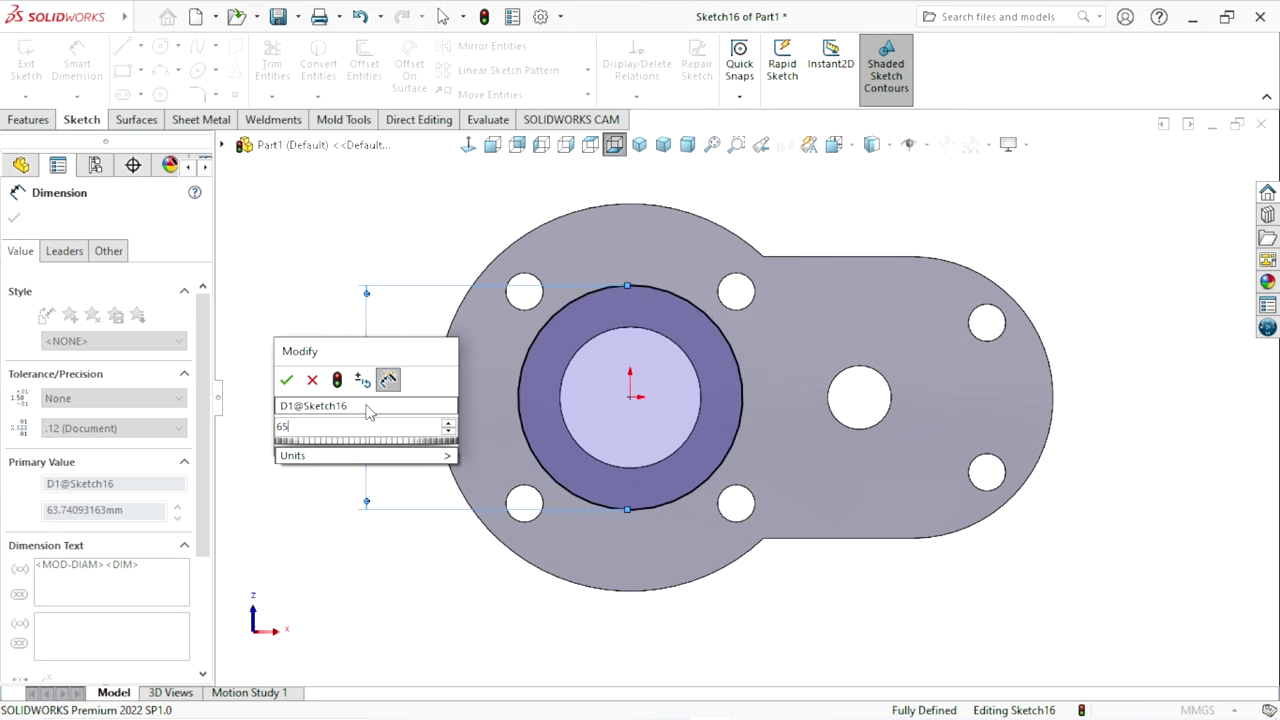
pyautogui.press('Return')
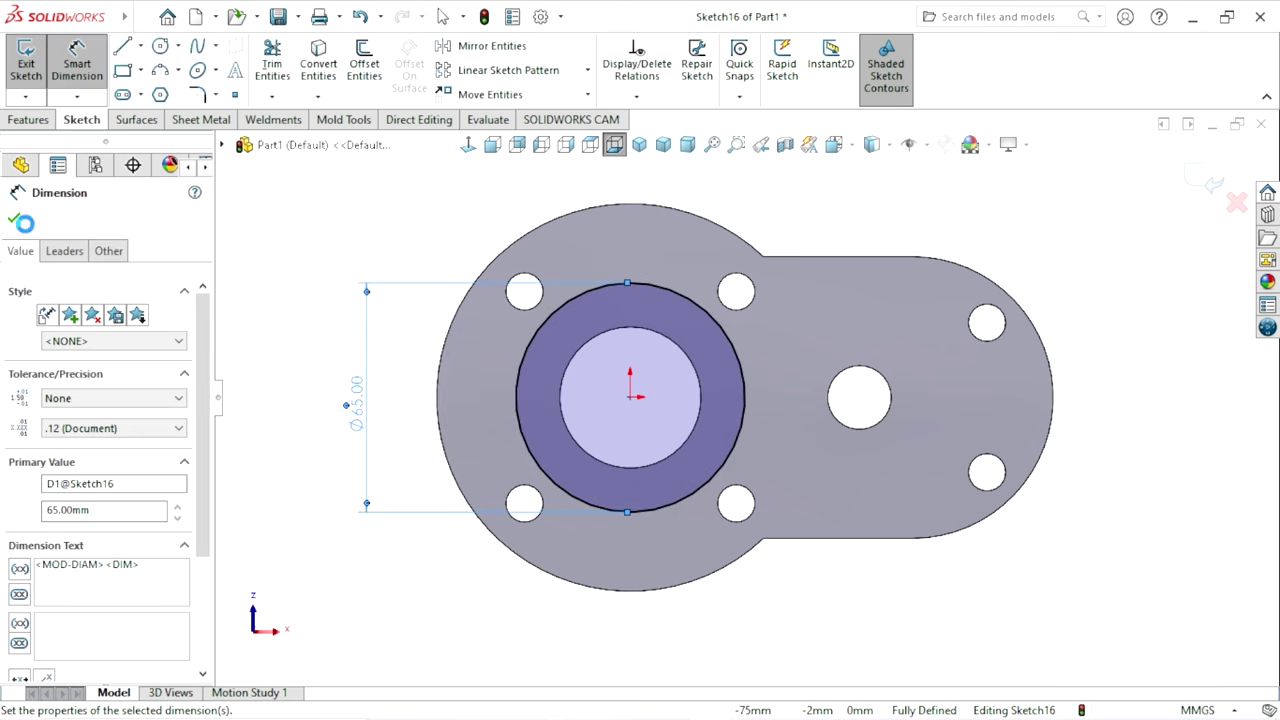
pyautogui.click(14, 217)
pyautogui.click(28, 121)
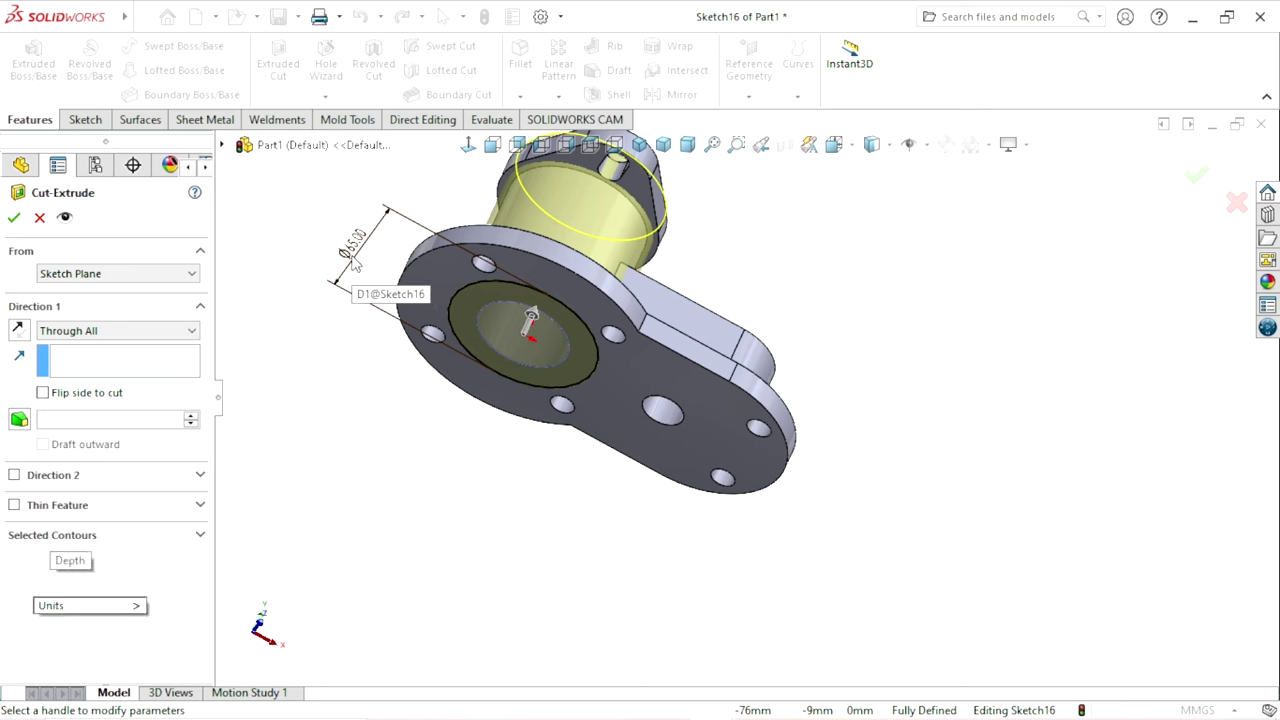
# - Cut the Ø65 circle as a Blind extruded cut 5 mm deep
pyautogui.click(79, 344)
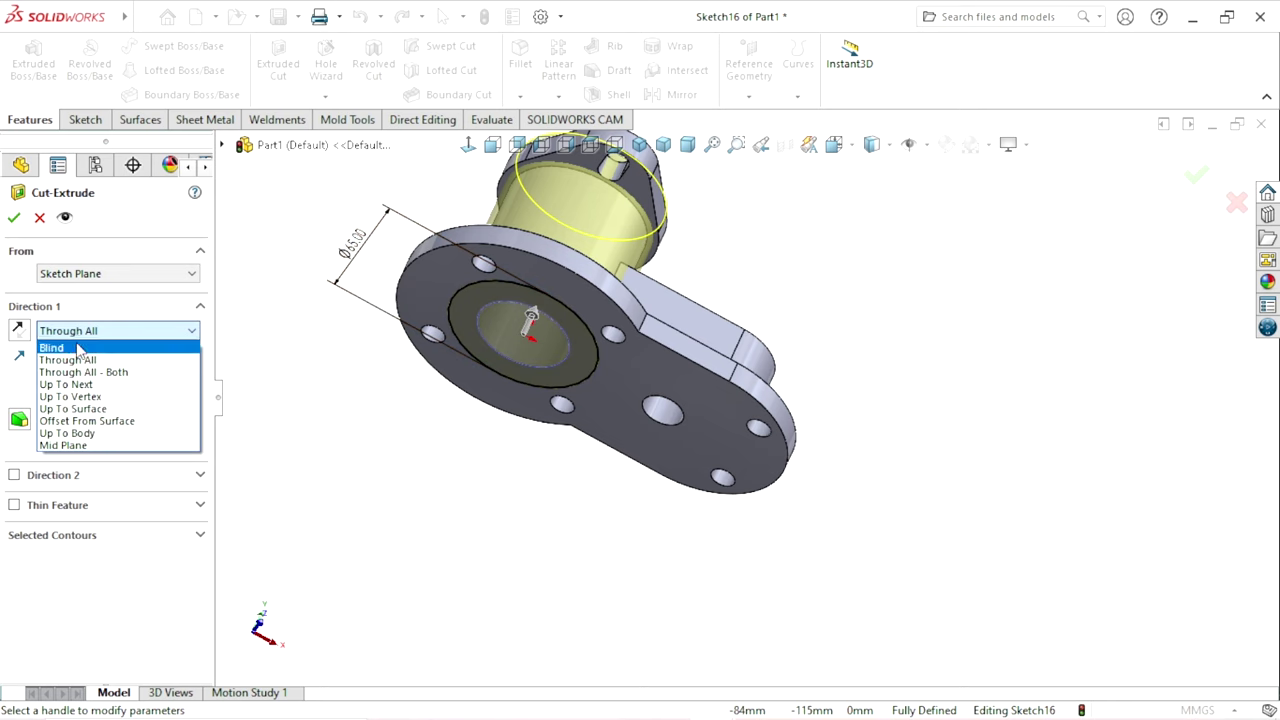
pyautogui.click(79, 347)
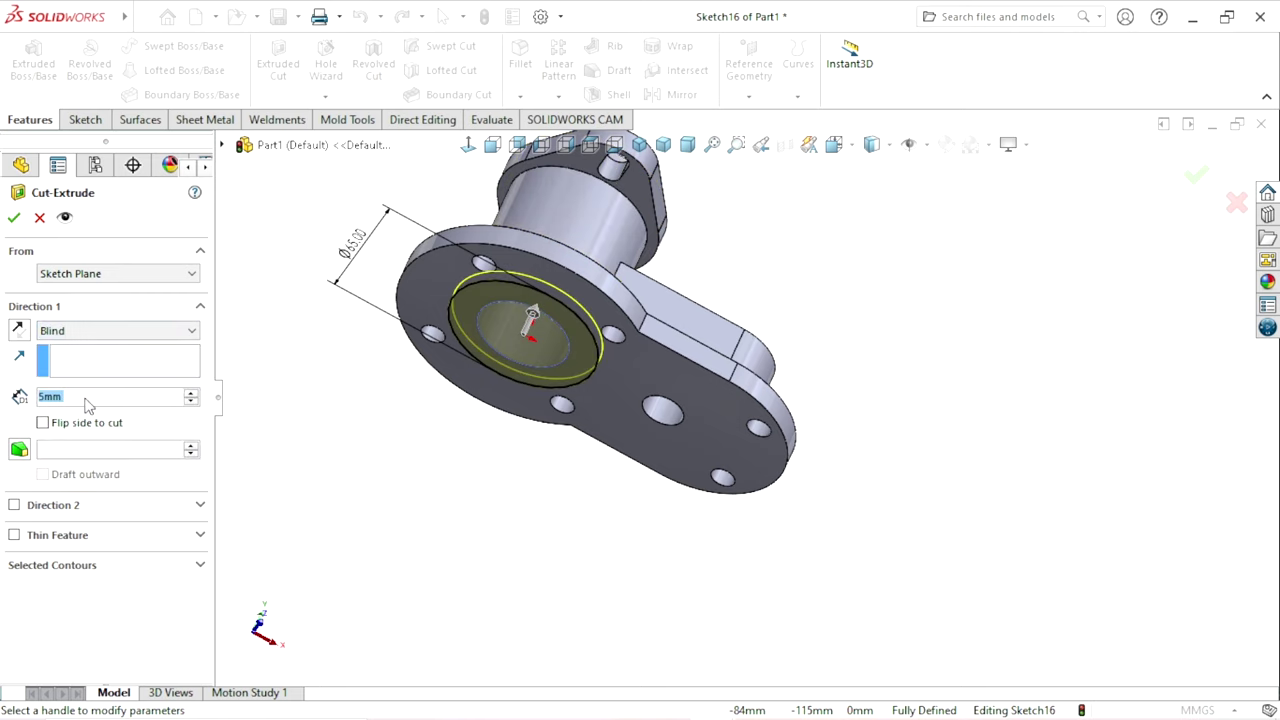
pyautogui.click(15, 265)
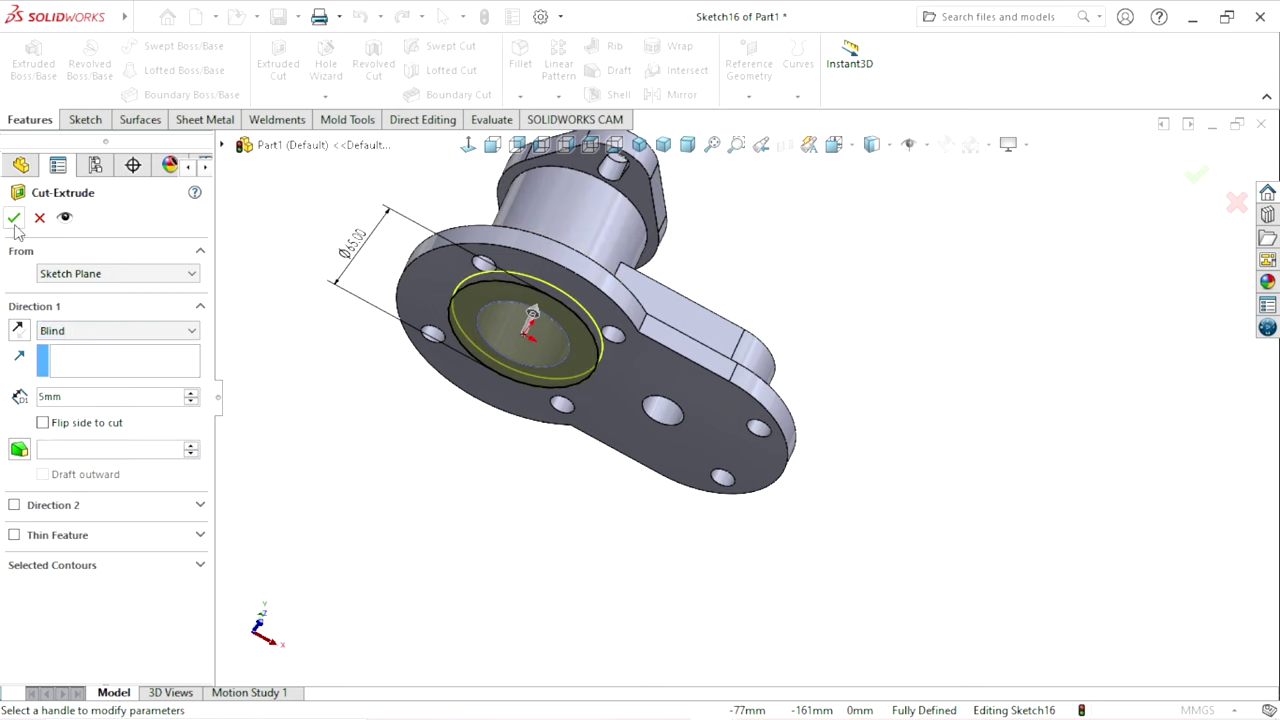
pyautogui.click(14, 218)
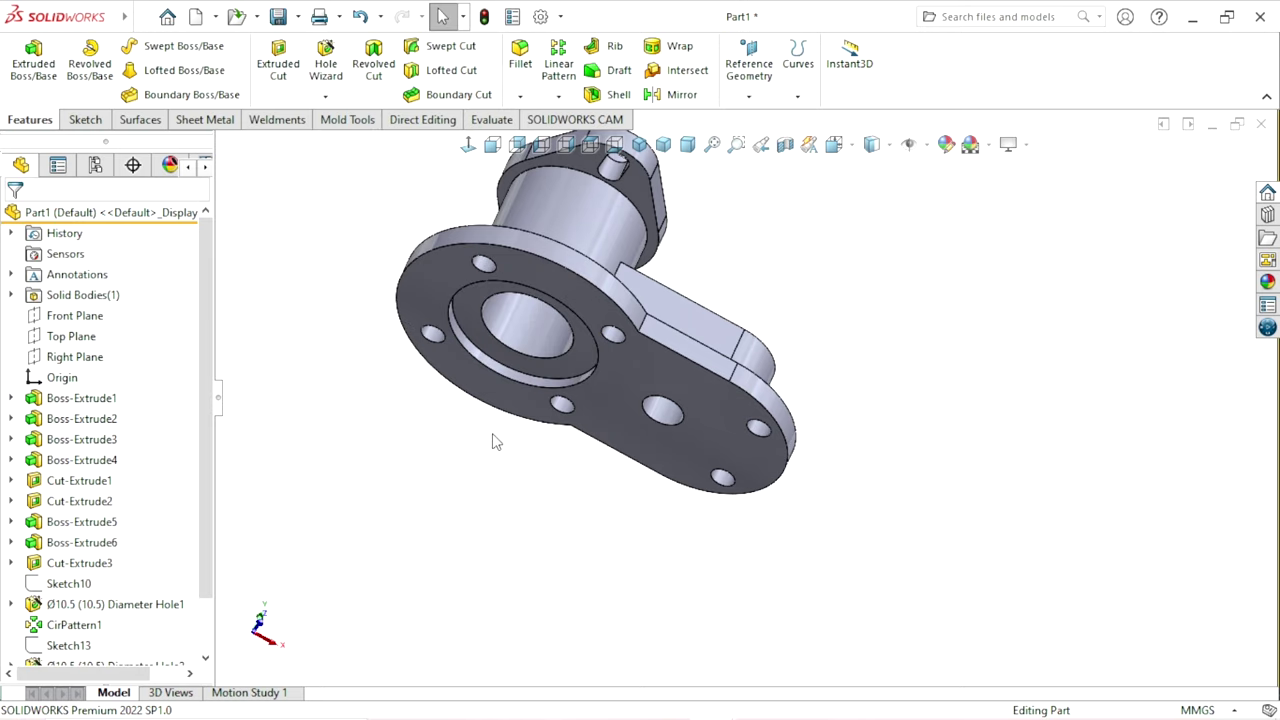
# - Orbit to the flange's front face and start a new sketch on it
pyautogui.moveTo(493, 441)
pyautogui.mouseDown(button='middle')
pyautogui.moveTo(534, 449)
pyautogui.moveTo(650, 385)
pyautogui.moveTo(537, 443)
pyautogui.mouseUp(button='middle')
pyautogui.scroll(-3, 541, 415)
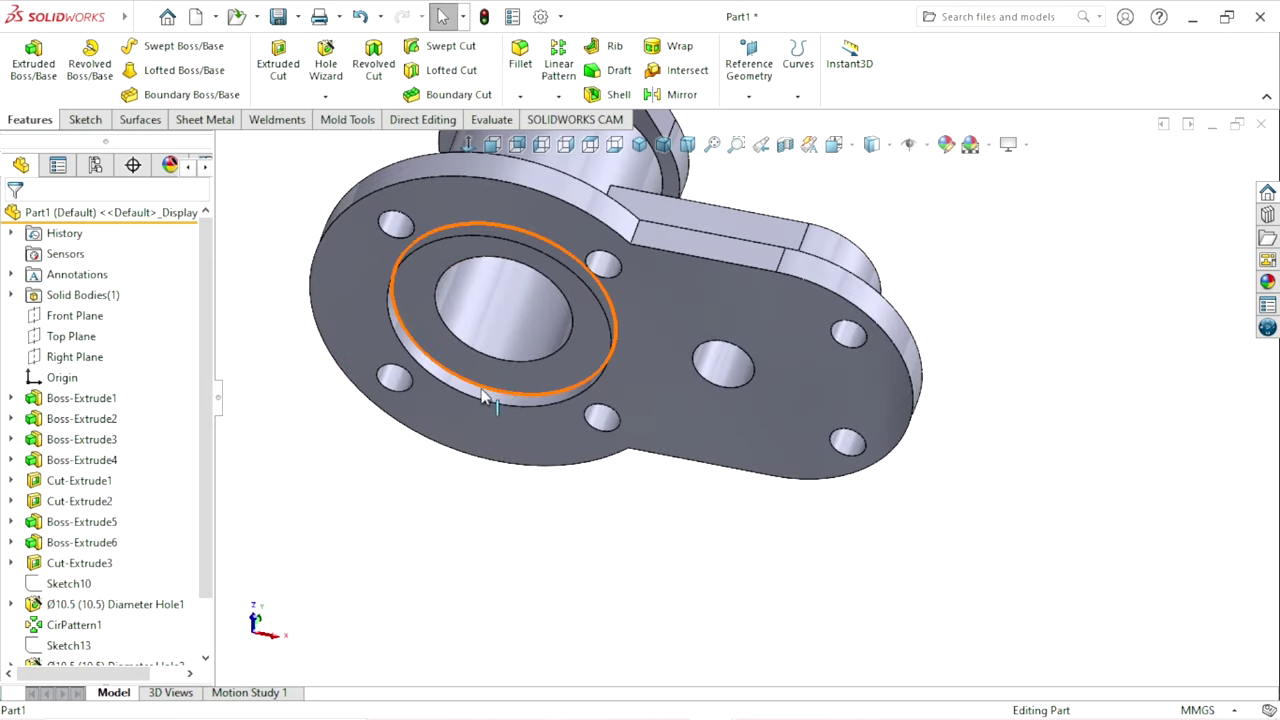
pyautogui.moveTo(483, 397)
pyautogui.mouseDown(button='middle')
pyautogui.moveTo(471, 429)
pyautogui.moveTo(487, 435)
pyautogui.mouseUp(button='middle')
pyautogui.scroll(3, 487, 435)
pyautogui.scroll(-3, 632, 512)
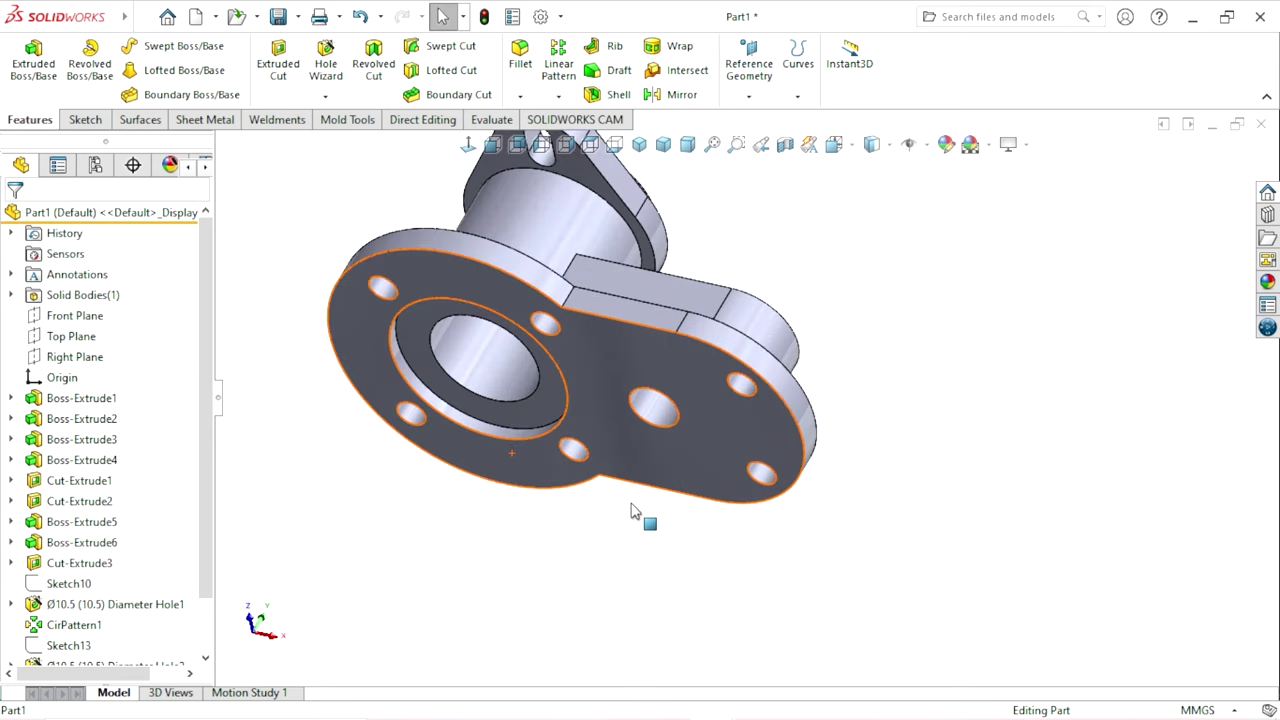
pyautogui.click(702, 470)
pyautogui.click(790, 420)
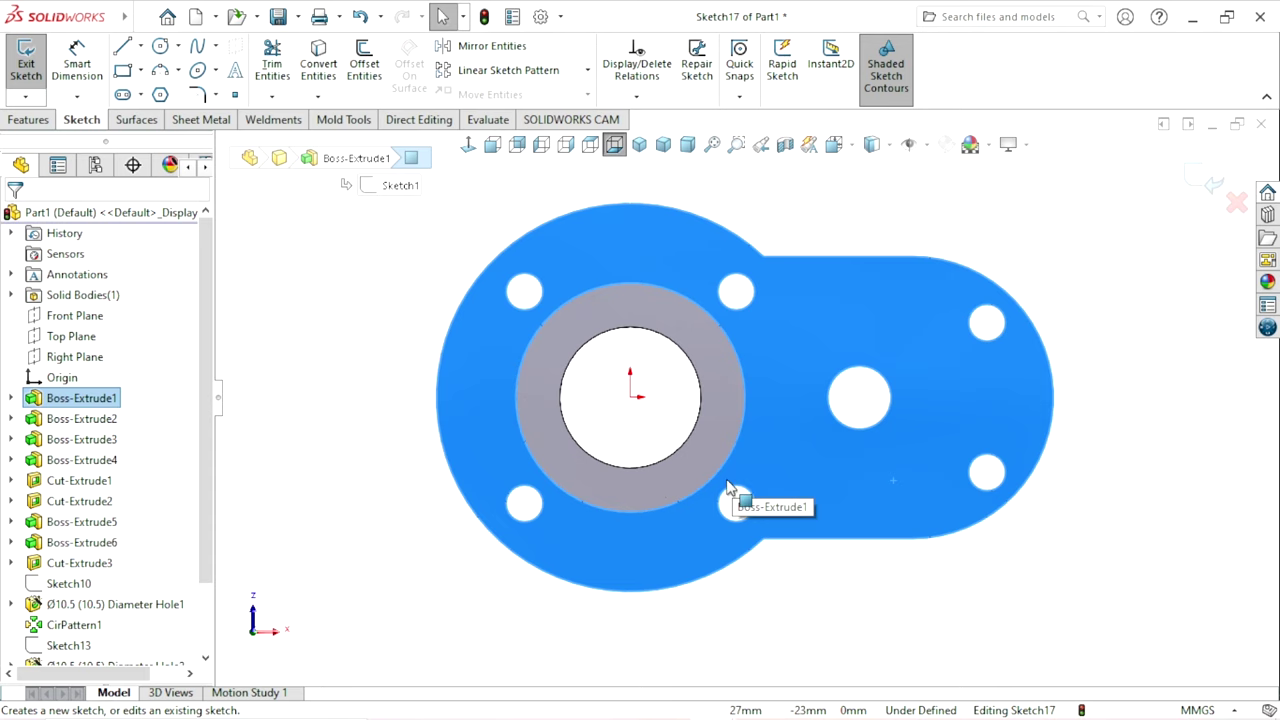
# - Draw a straight slot spanning the side hole on the flange face
pyautogui.keyDown('ctrl'); pyautogui.moveTo(957, 491); pyautogui.dragTo(842, 449, button='middle'); pyautogui.keyUp('ctrl')
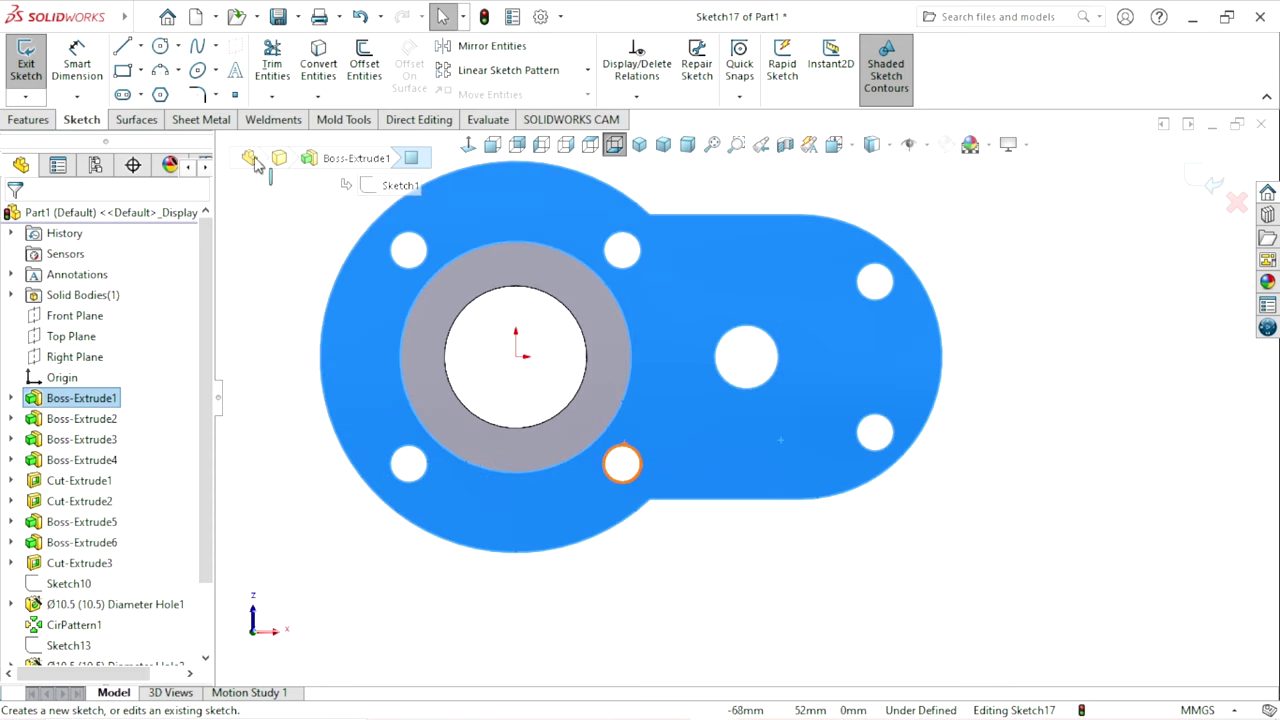
pyautogui.click(141, 95)
pyautogui.click(165, 119)
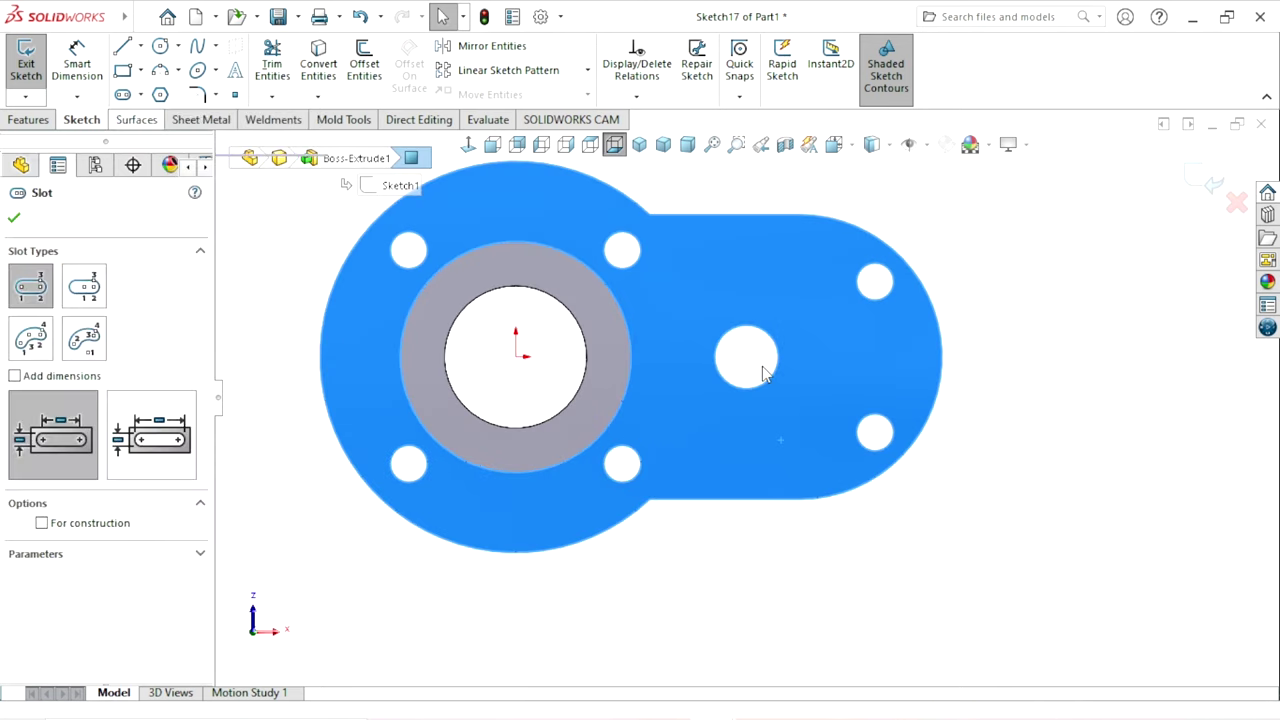
pyautogui.click(679, 356)
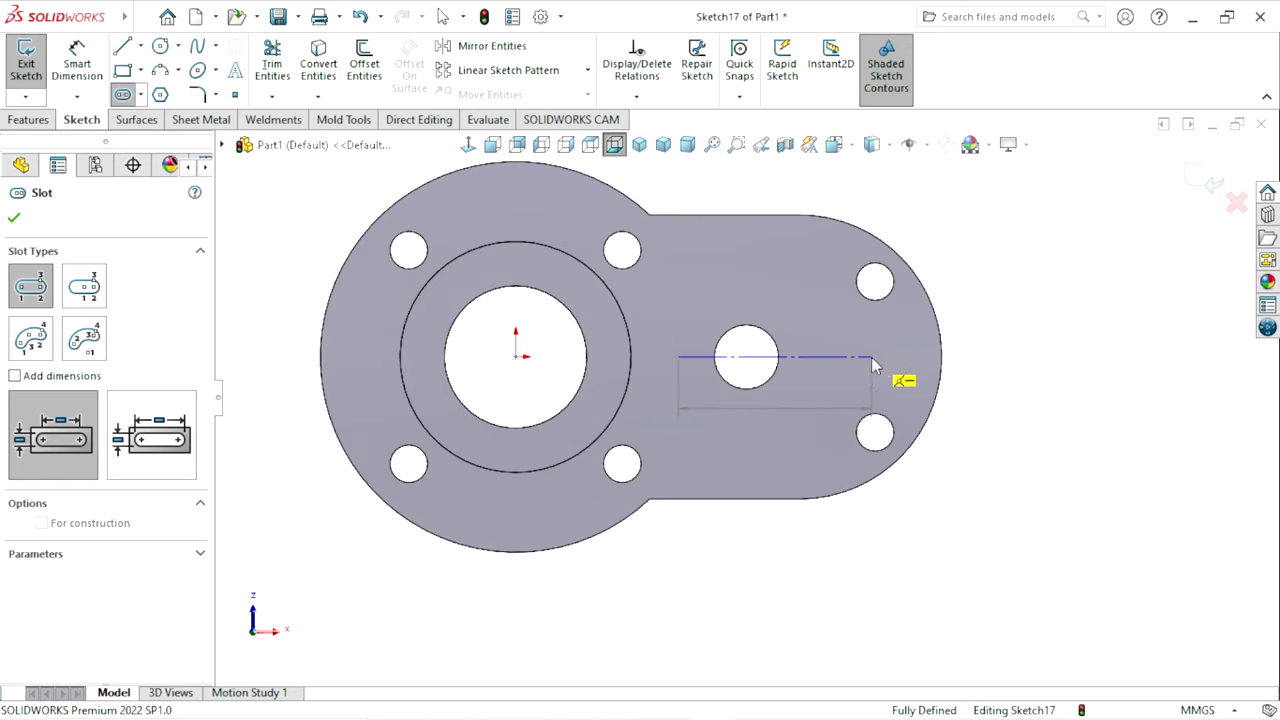
pyautogui.click(871, 372)
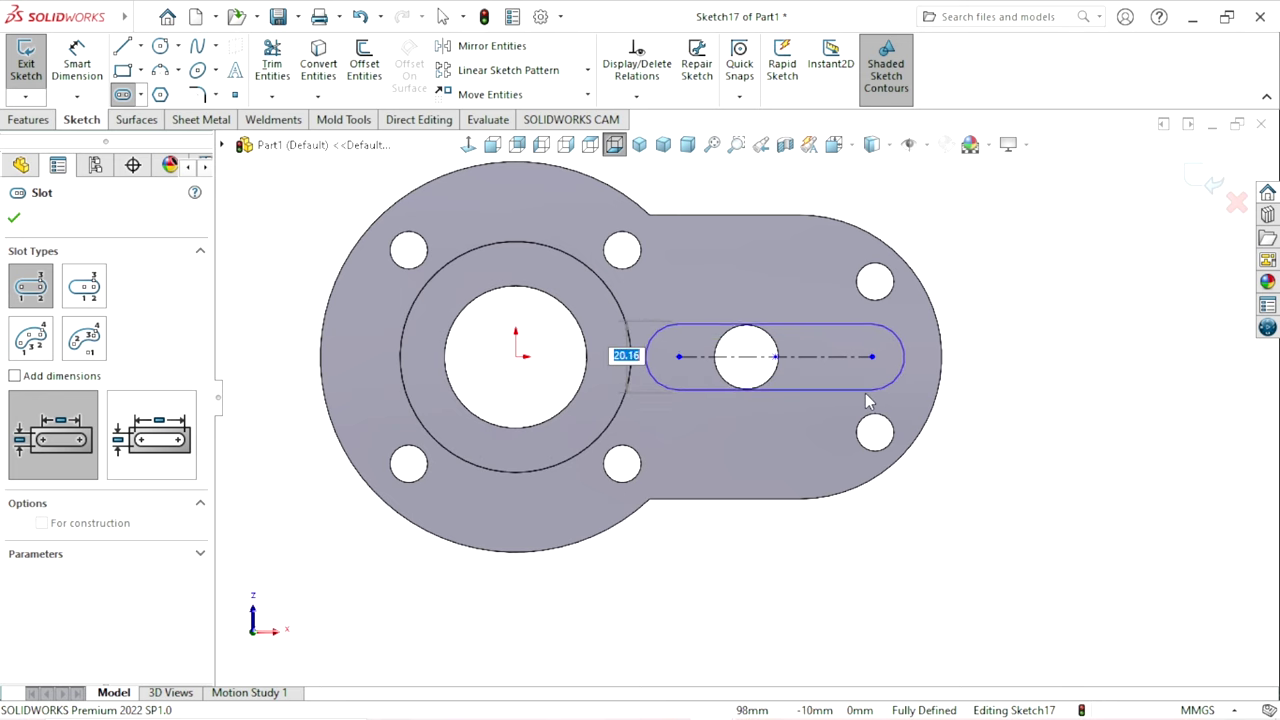
pyautogui.click(866, 401)
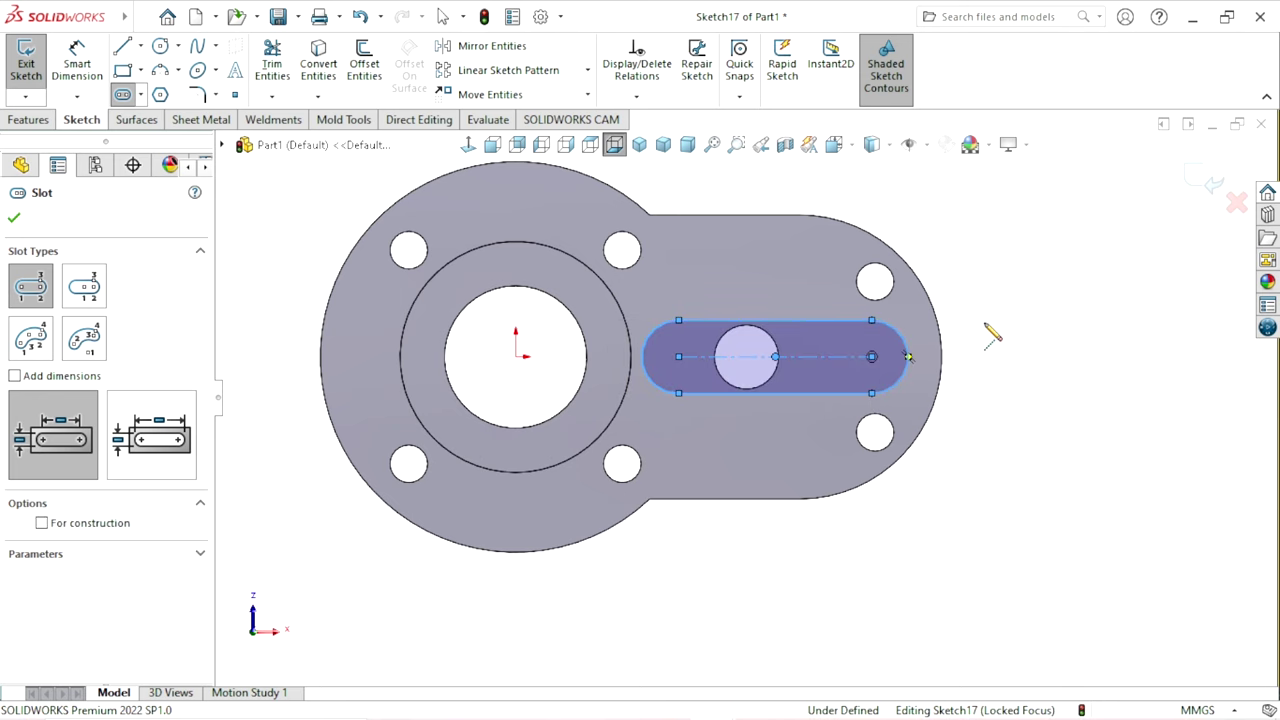
pyautogui.rightClick(986, 334)
pyautogui.click(994, 322)
pyautogui.scroll(-3, 768, 378)
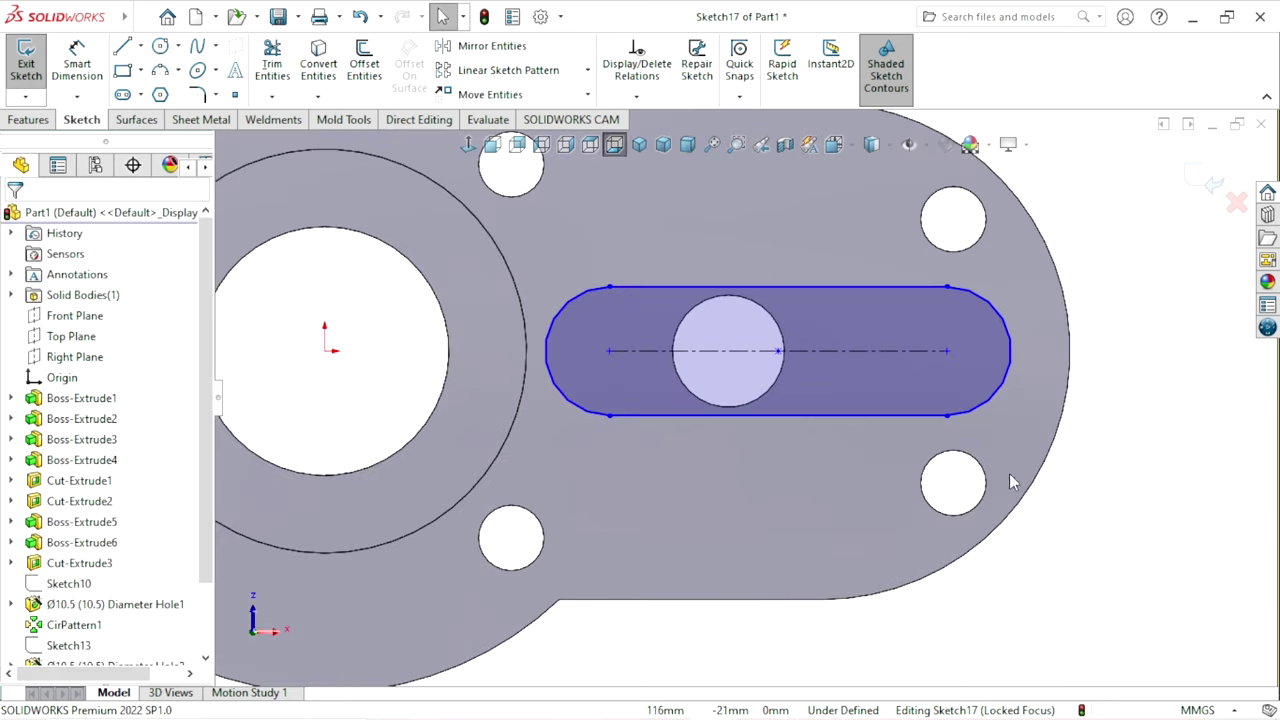
# - Make the slot's centre point coincident with the side hole's centre
pyautogui.click(778, 350)
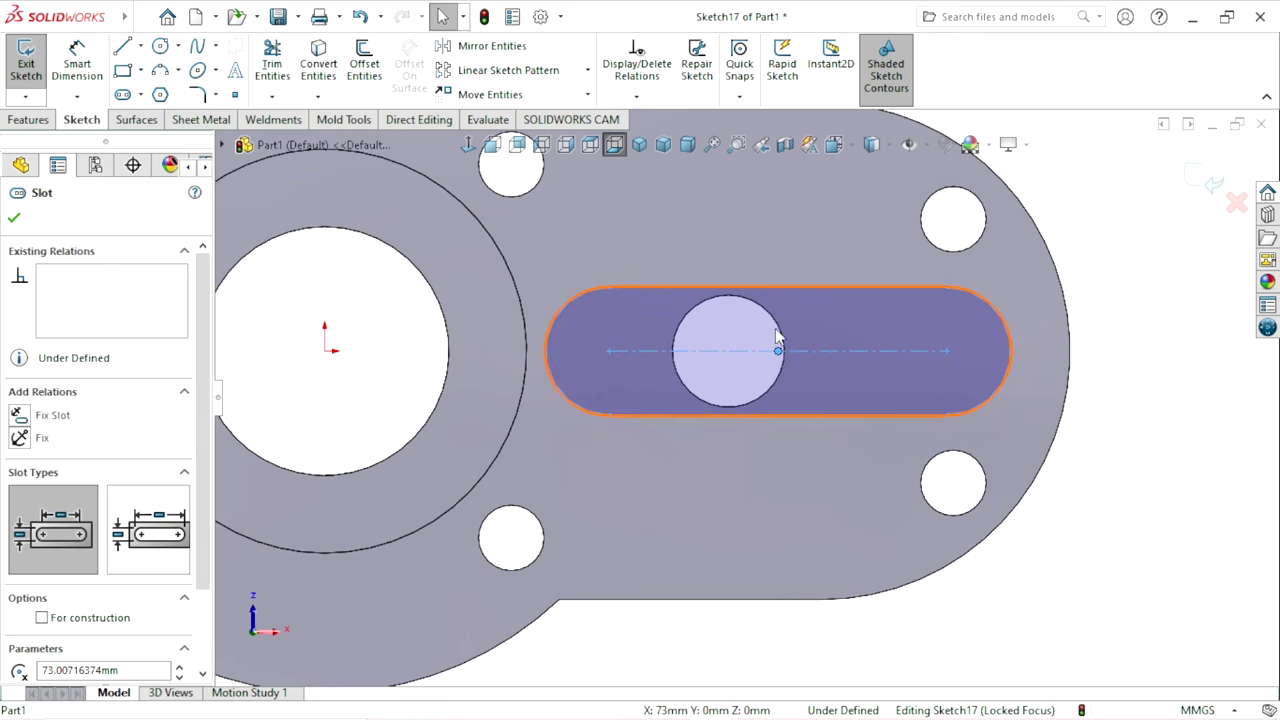
pyautogui.click(777, 334)
pyautogui.keyDown('ctrl'); pyautogui.click(778, 349); pyautogui.keyUp('ctrl')
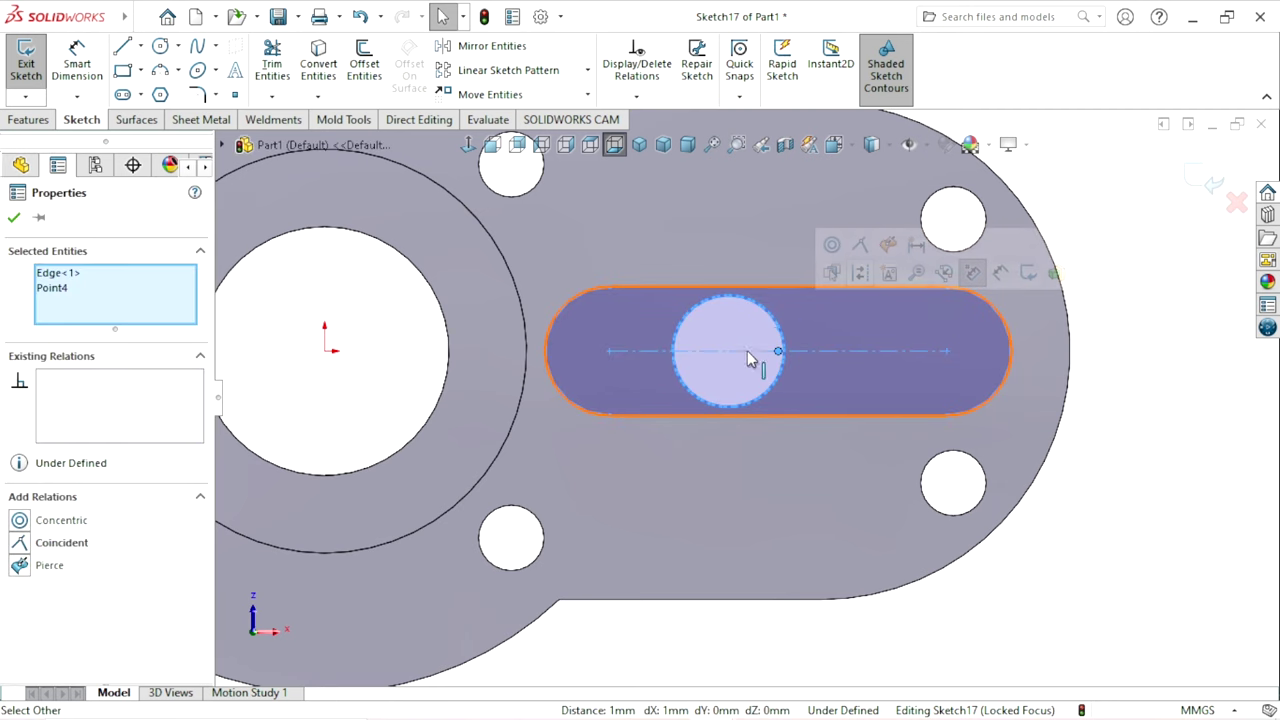
pyautogui.click(866, 250)
pyautogui.click(1129, 506)
pyautogui.scroll(3, 771, 469)
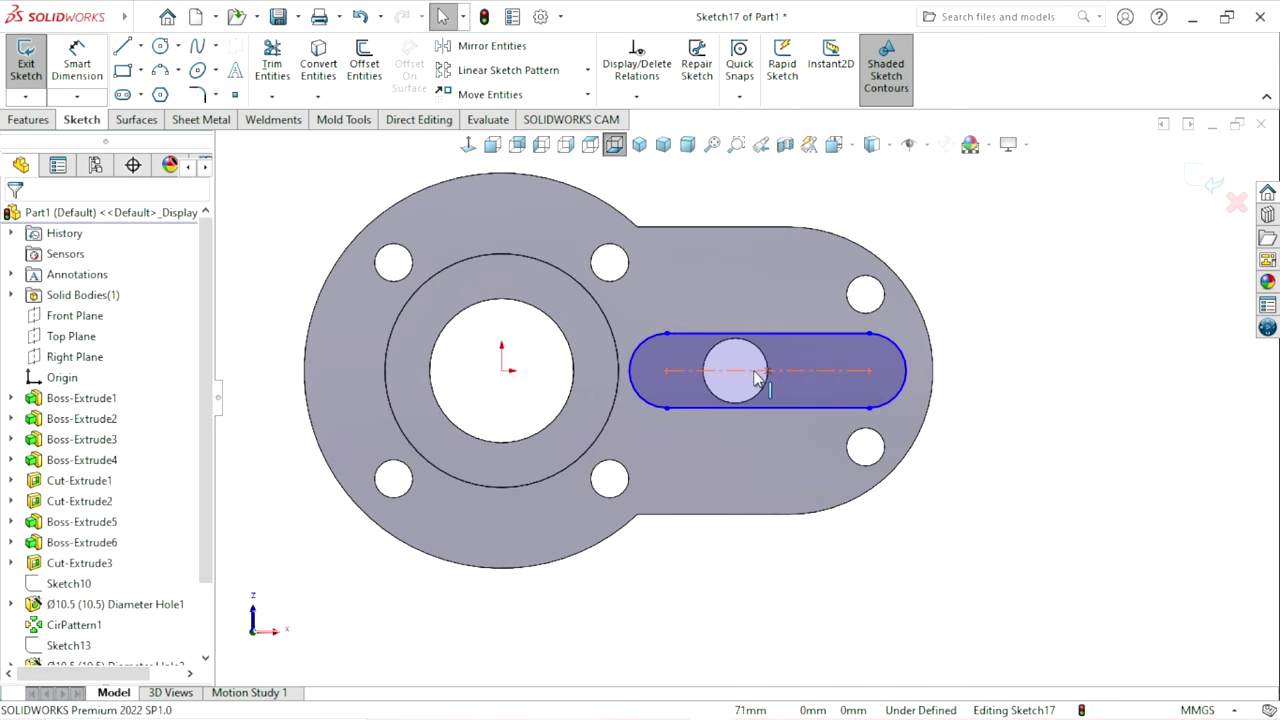
pyautogui.click(748, 334)
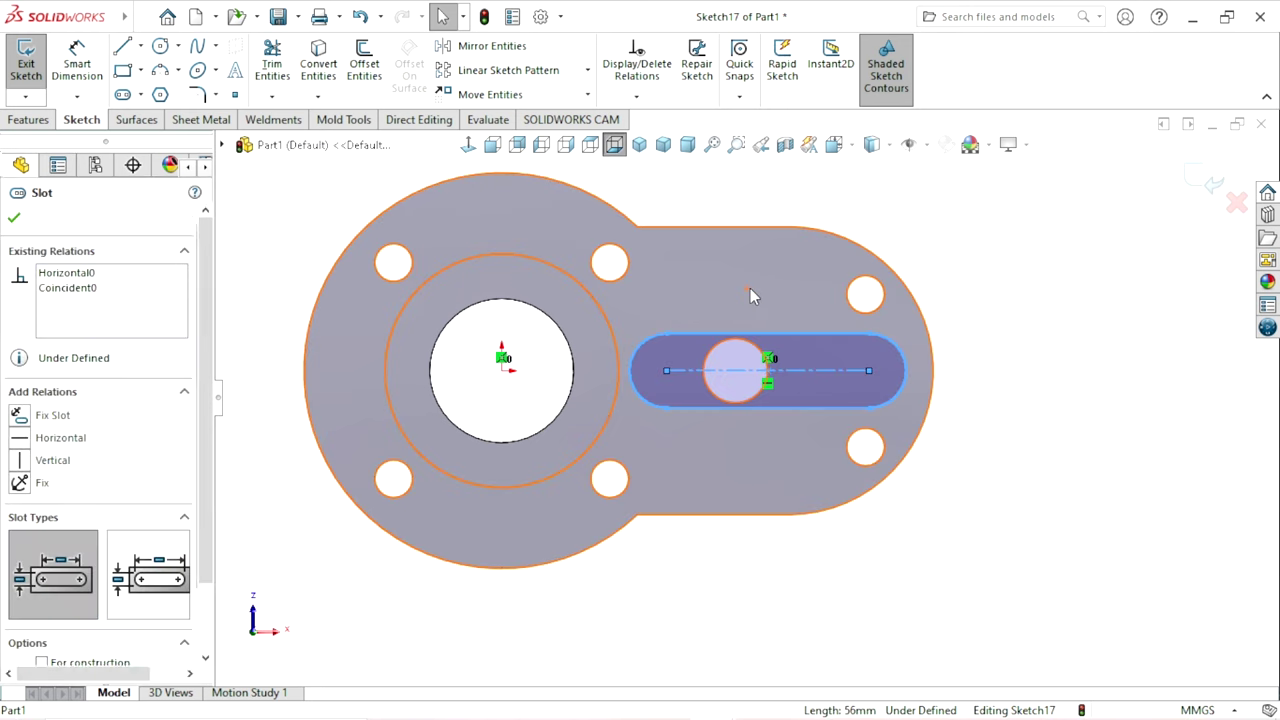
pyautogui.click(750, 289)
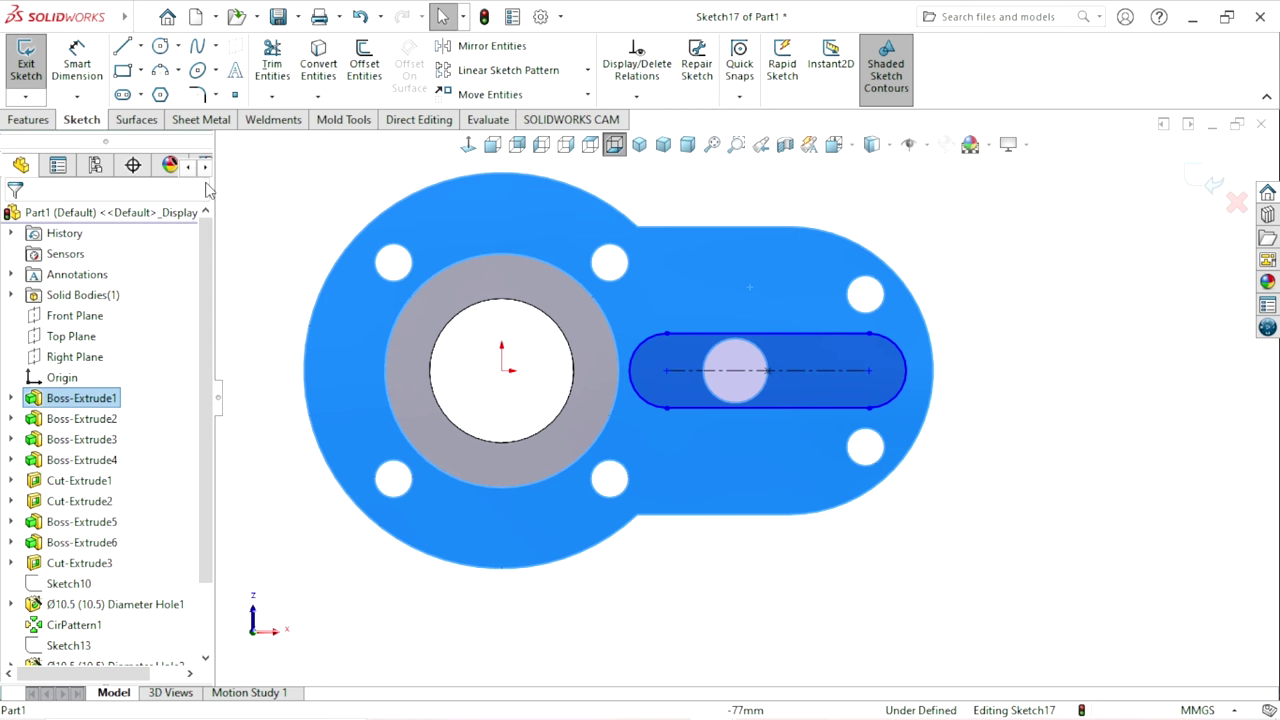
# - Dimension the slot: 50 mm centre-to-centre length and 22 mm width
pyautogui.click(95, 64)
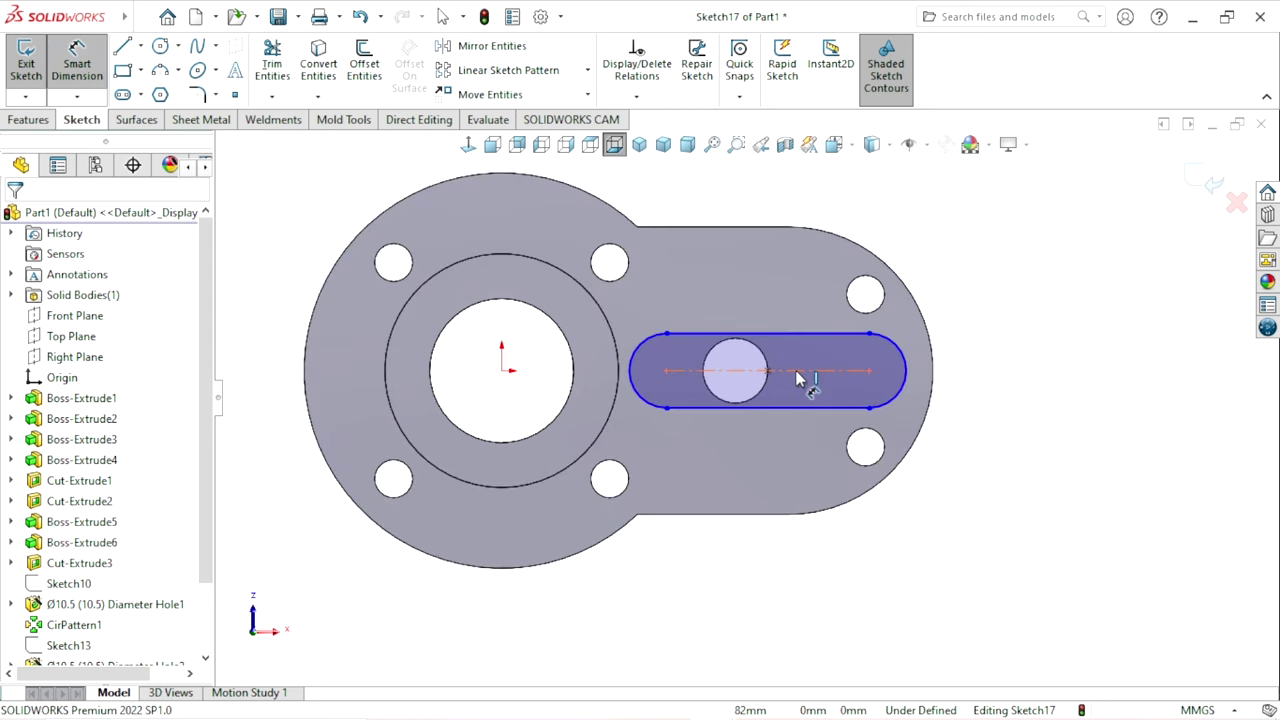
pyautogui.click(776, 291)
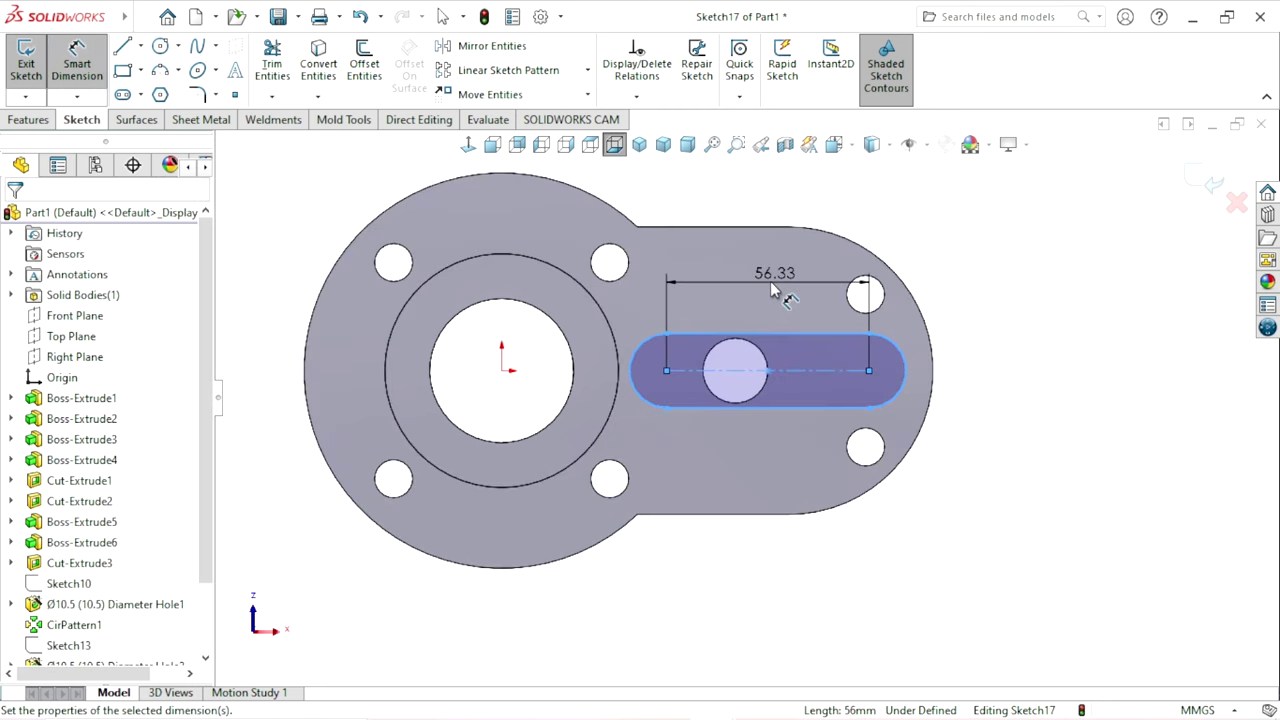
pyautogui.click(771, 286)
pyautogui.write('56')
pyautogui.press('Return')
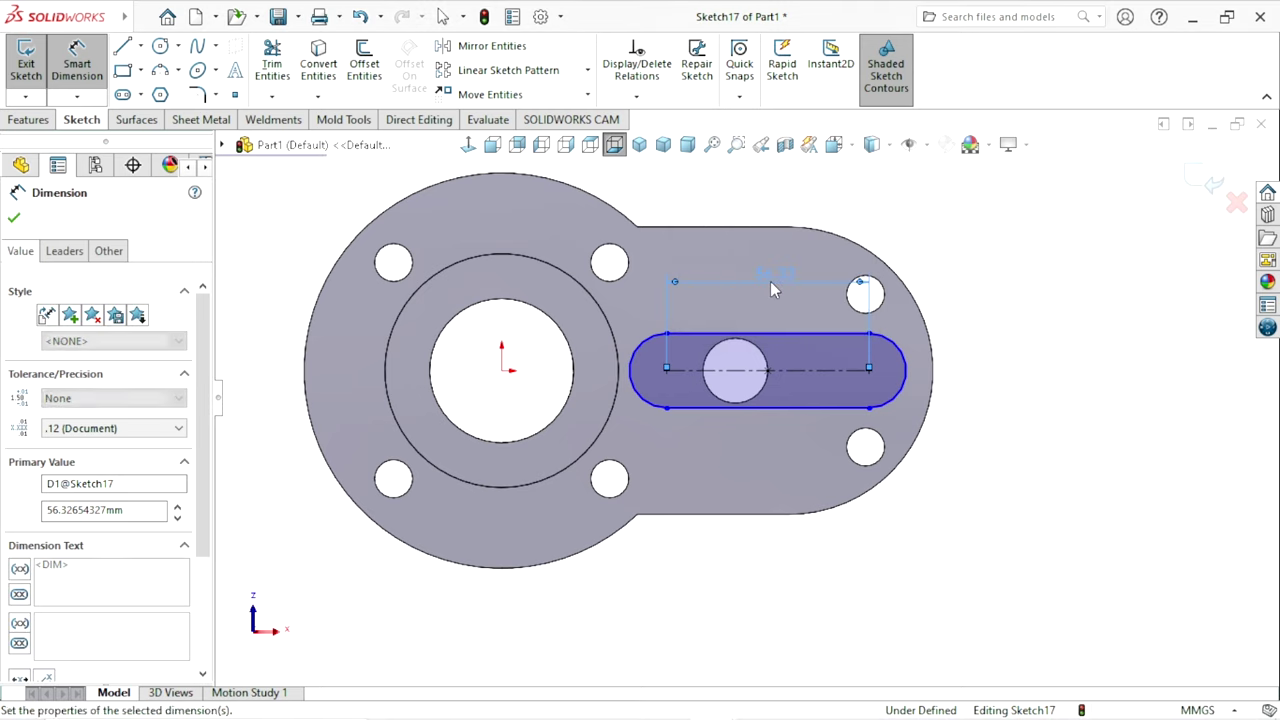
pyautogui.click(810, 408)
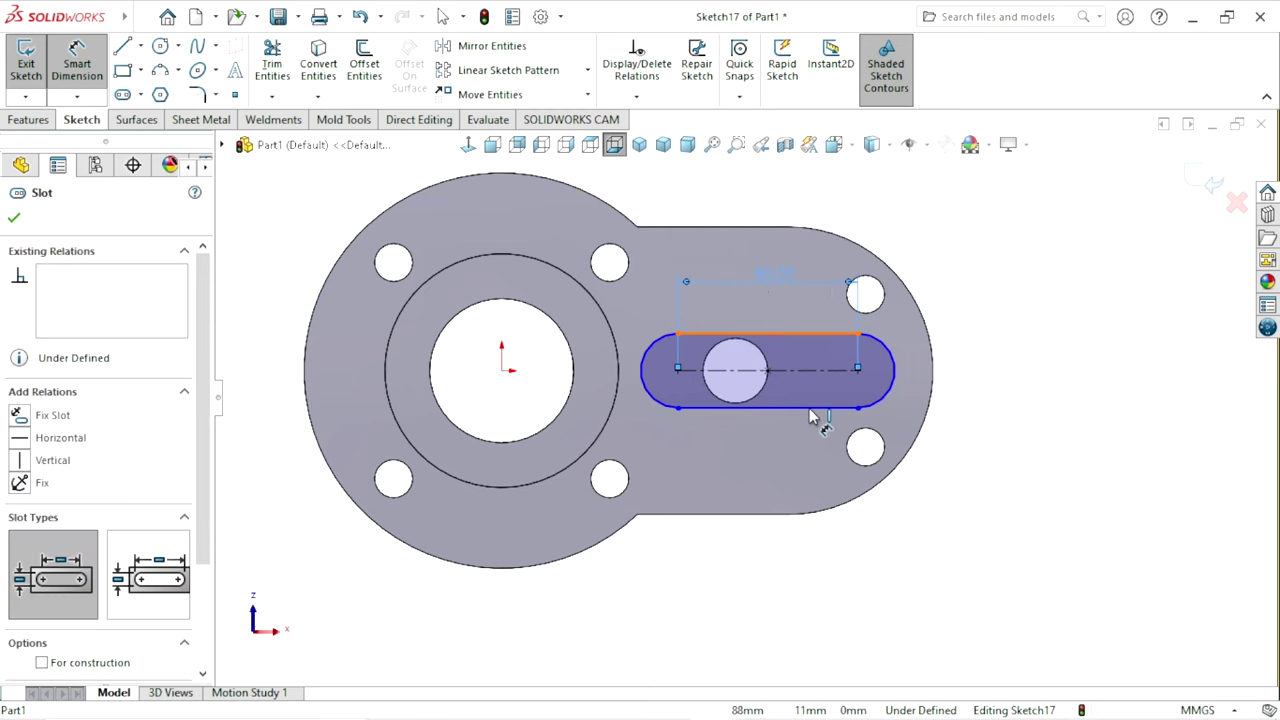
pyautogui.click(811, 408)
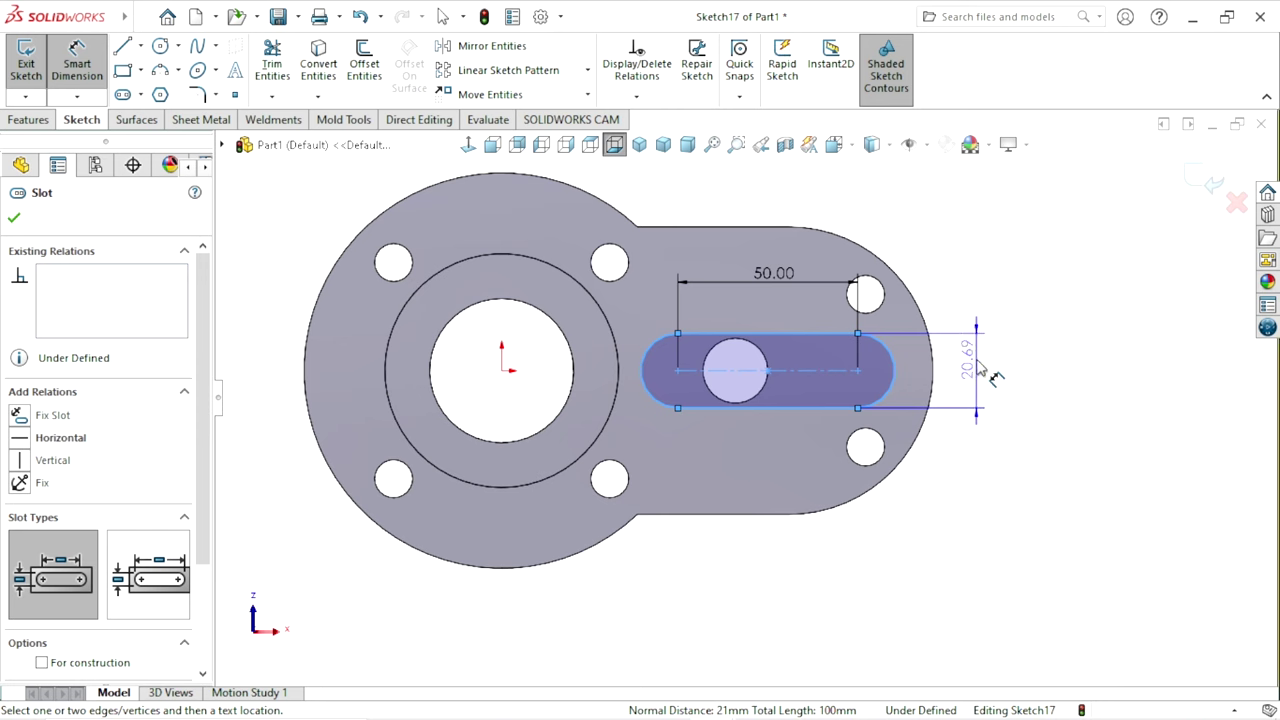
pyautogui.click(990, 376)
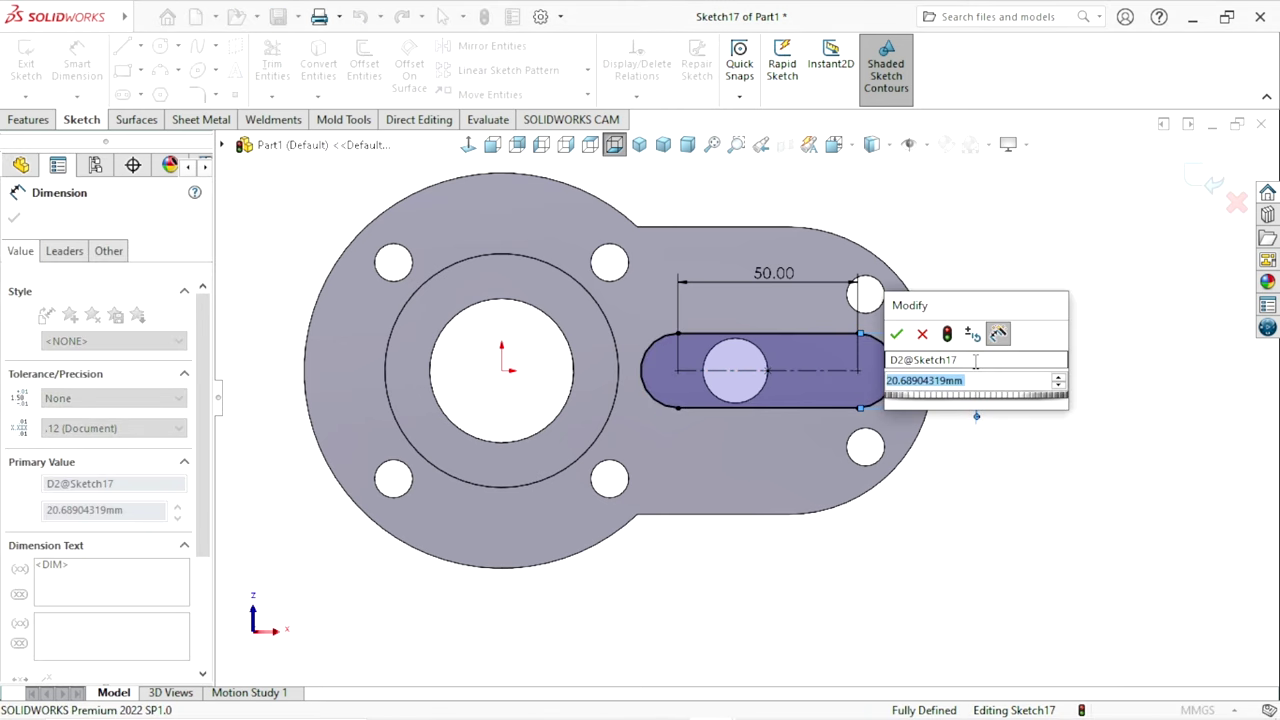
pyautogui.press('Return')
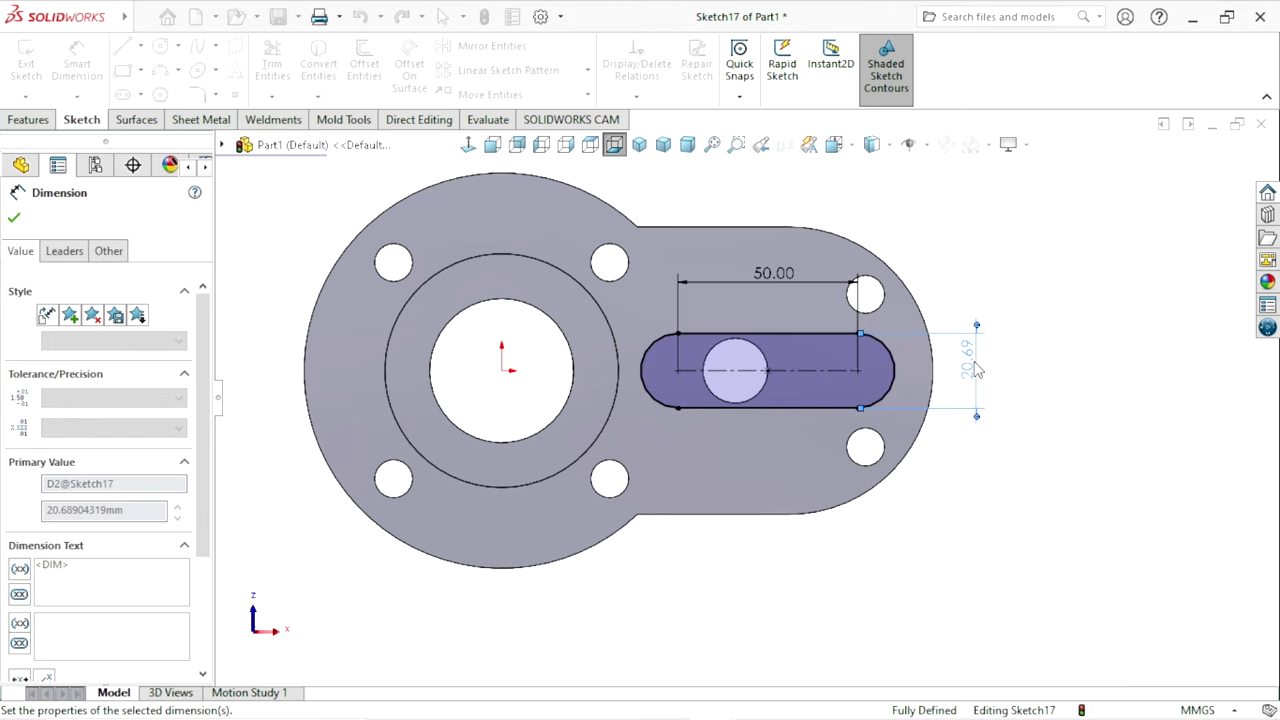
pyautogui.scroll(2, 770, 400)
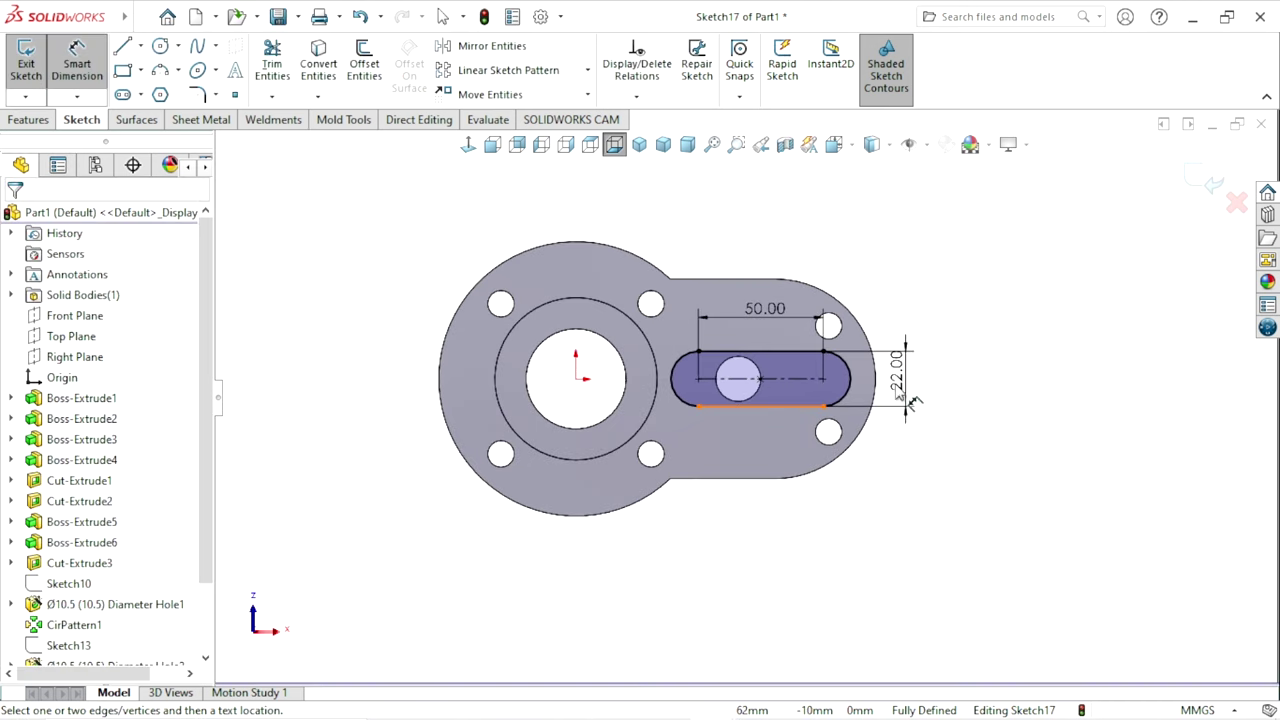
pyautogui.click(30, 120)
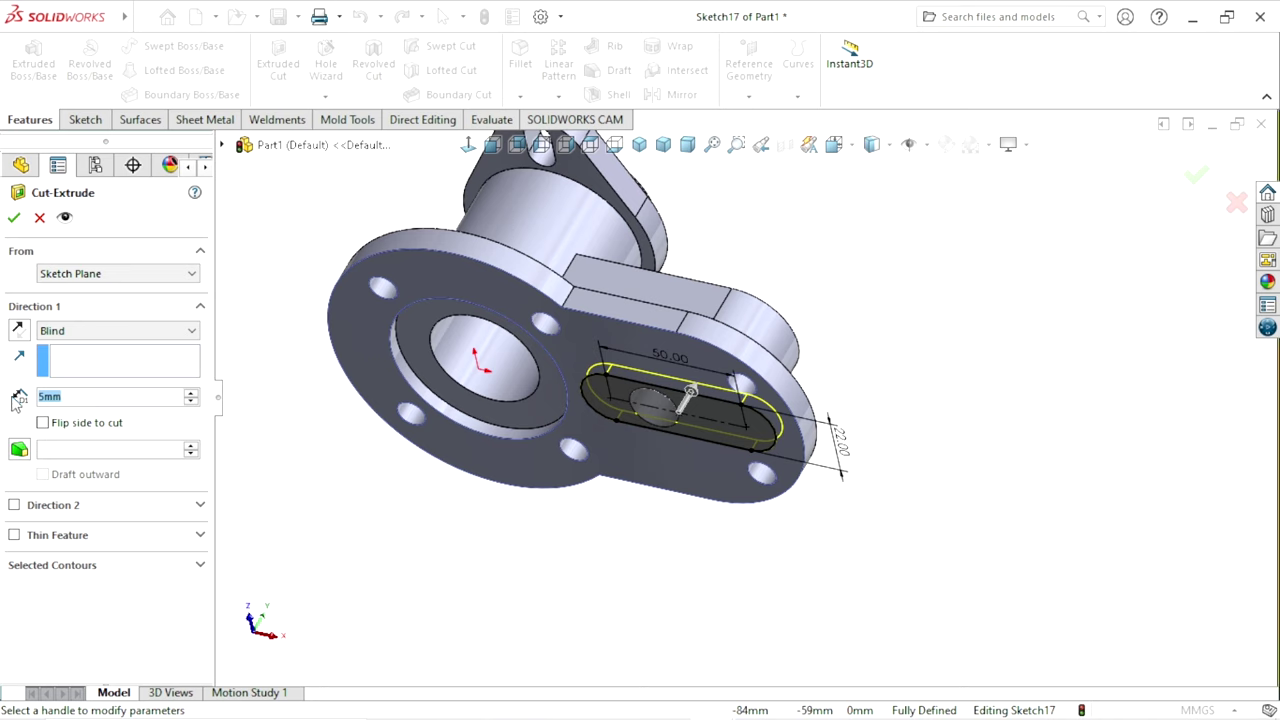
# - Cut the slot sketch 7.5 mm deep as a Blind extruded cut
pyautogui.write('7.5')
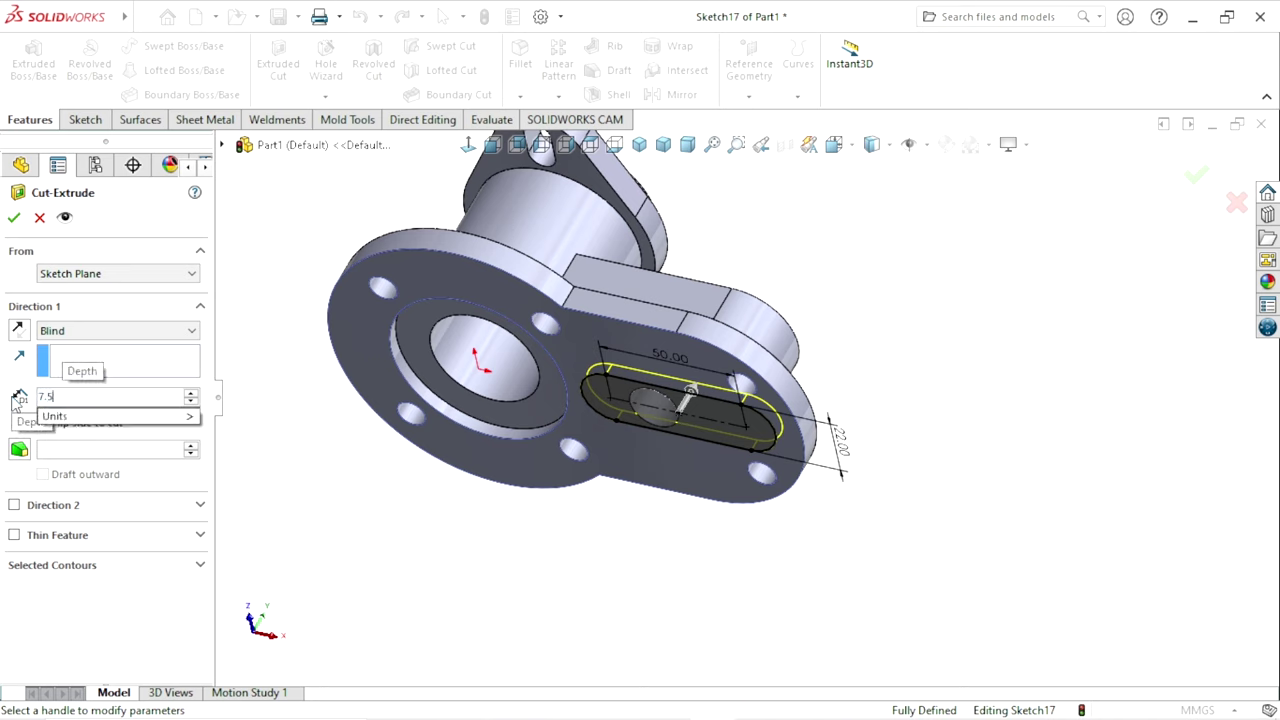
pyautogui.press('Return')
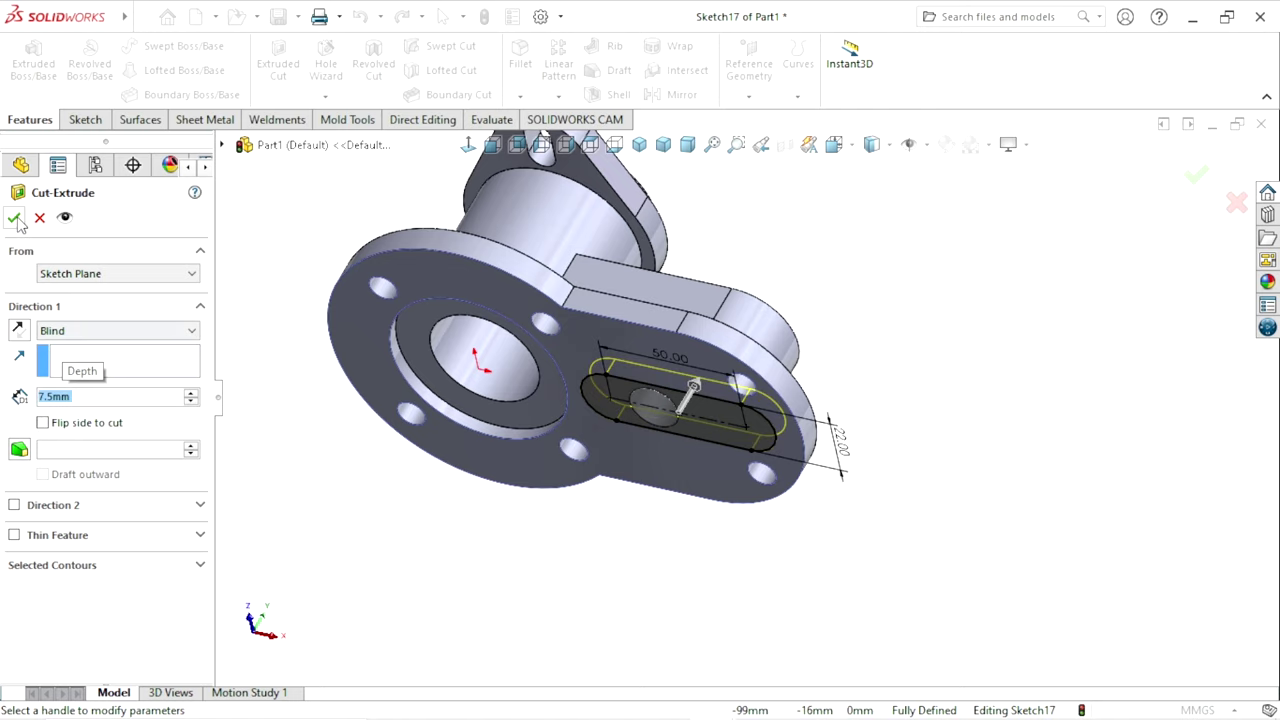
pyautogui.click(14, 218)
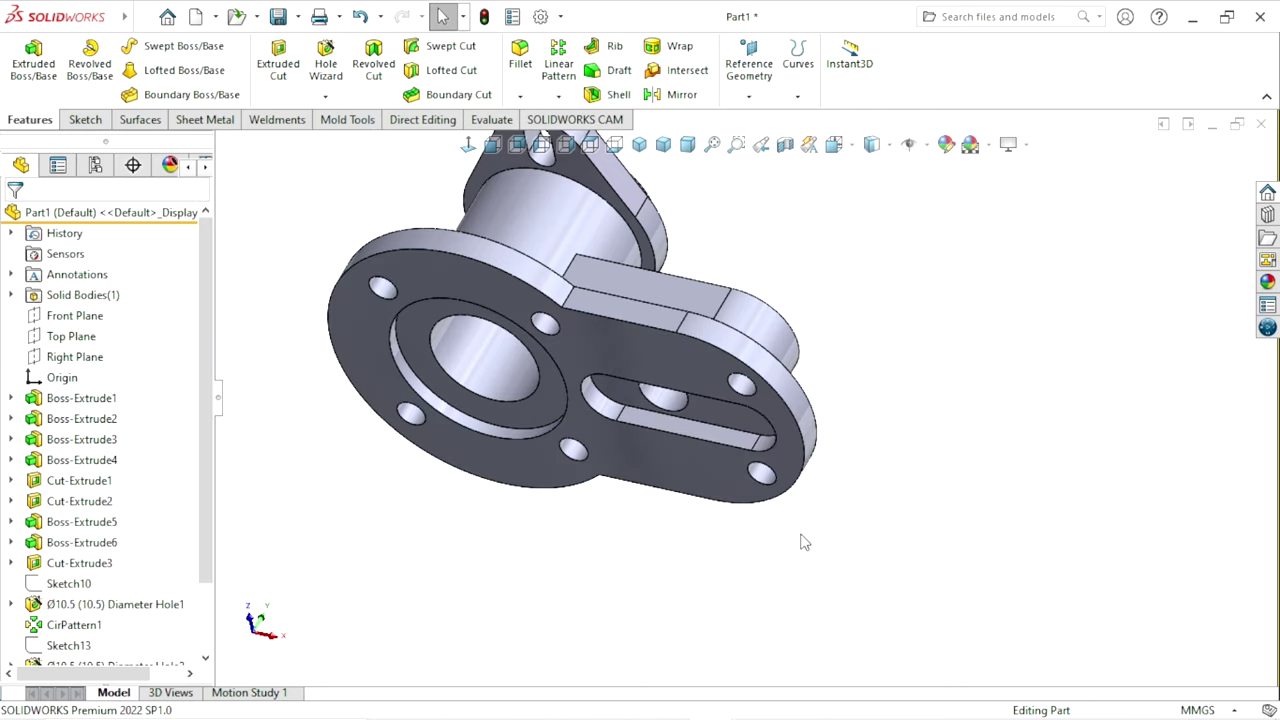
pyautogui.moveTo(805, 542)
pyautogui.mouseDown(button='middle')
pyautogui.moveTo(547, 413)
pyautogui.moveTo(776, 498)
pyautogui.moveTo(771, 509)
pyautogui.moveTo(749, 306)
pyautogui.moveTo(857, 434)
pyautogui.moveTo(814, 323)
pyautogui.moveTo(752, 451)
pyautogui.moveTo(846, 389)
pyautogui.moveTo(774, 432)
pyautogui.moveTo(920, 417)
pyautogui.moveTo(766, 457)
pyautogui.moveTo(808, 388)
pyautogui.mouseUp(button='middle')
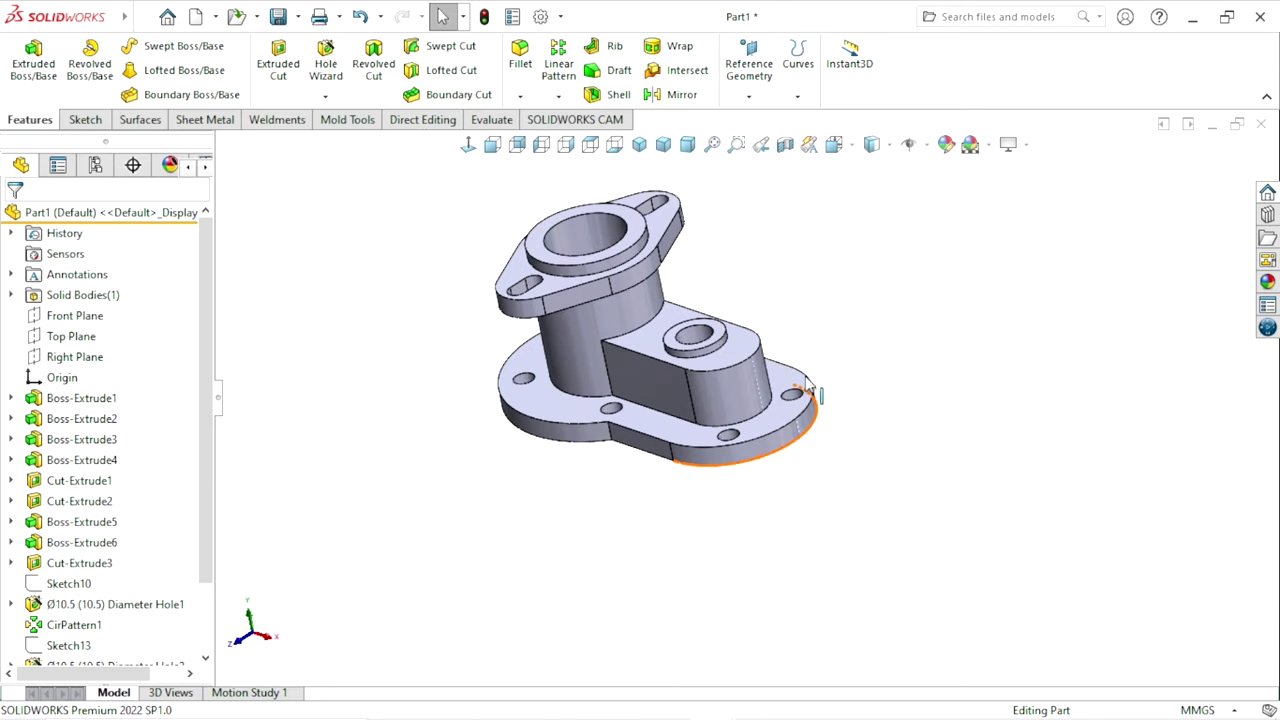
# - Start a sketch on the flange face and draw a corner rectangle past the flange's rounded end
pyautogui.scroll(-3, 808, 388)
pyautogui.scroll(-2, 800, 418)
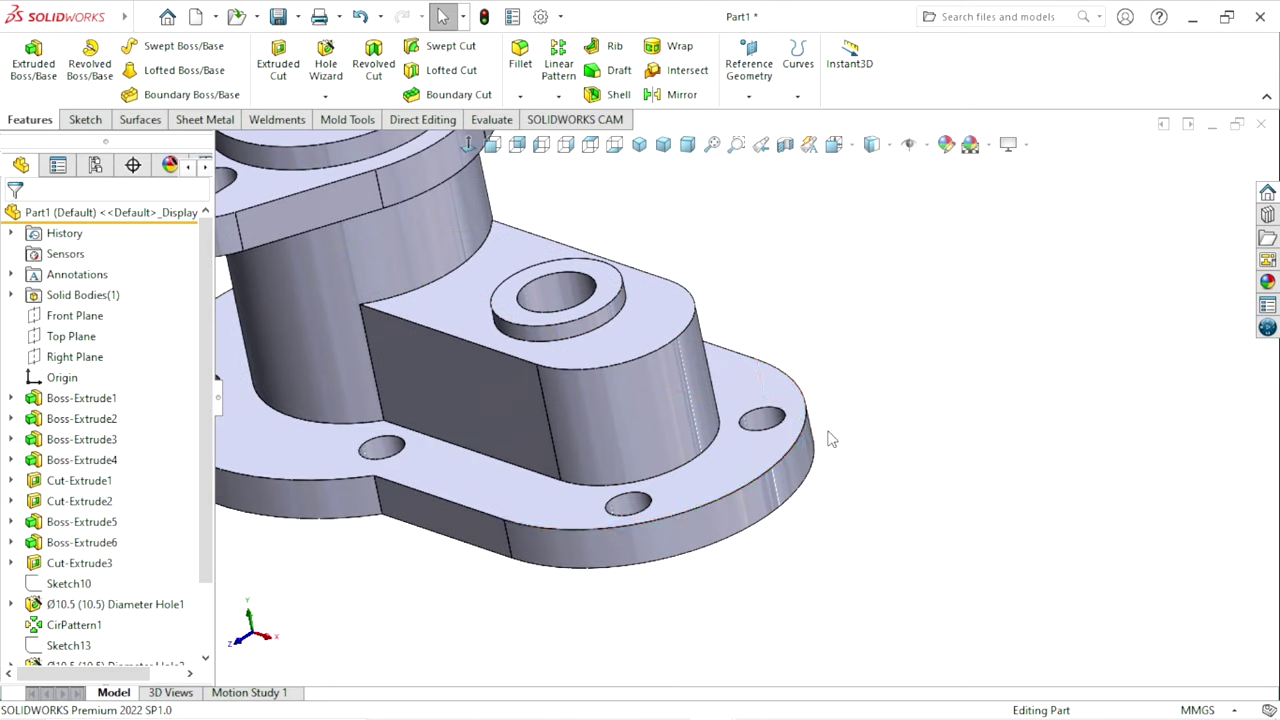
pyautogui.click(737, 485)
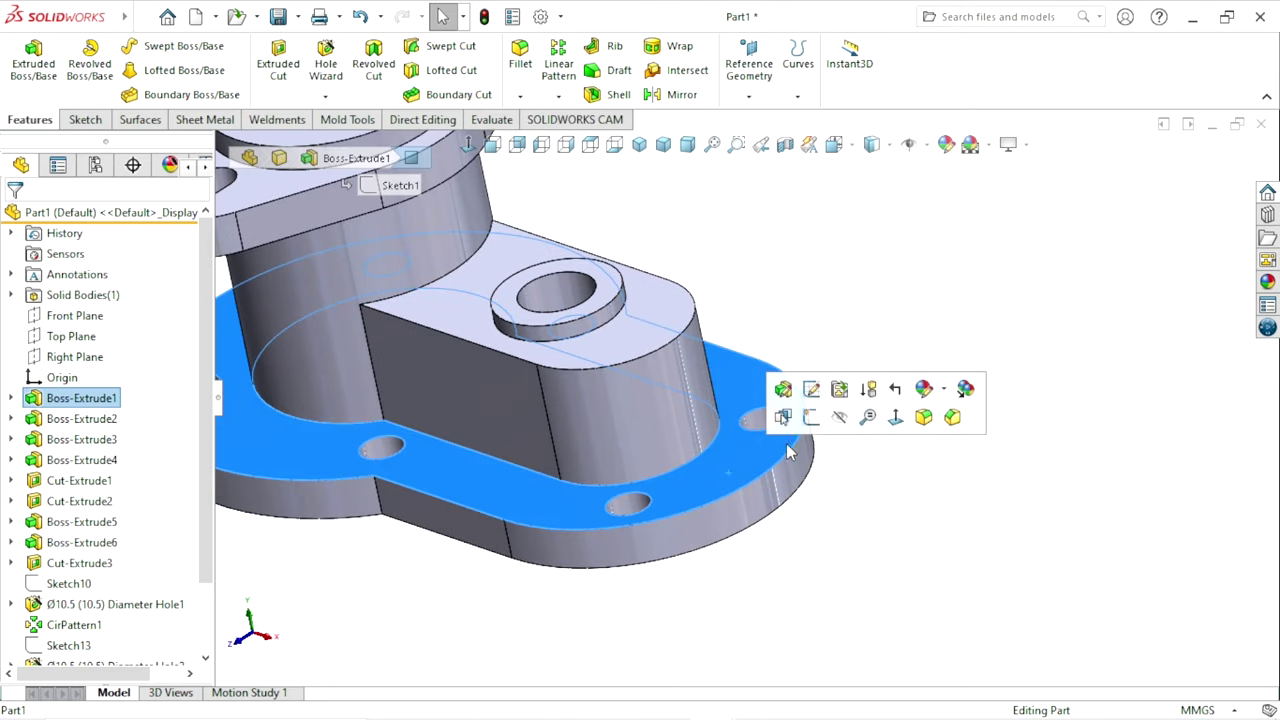
pyautogui.click(811, 422)
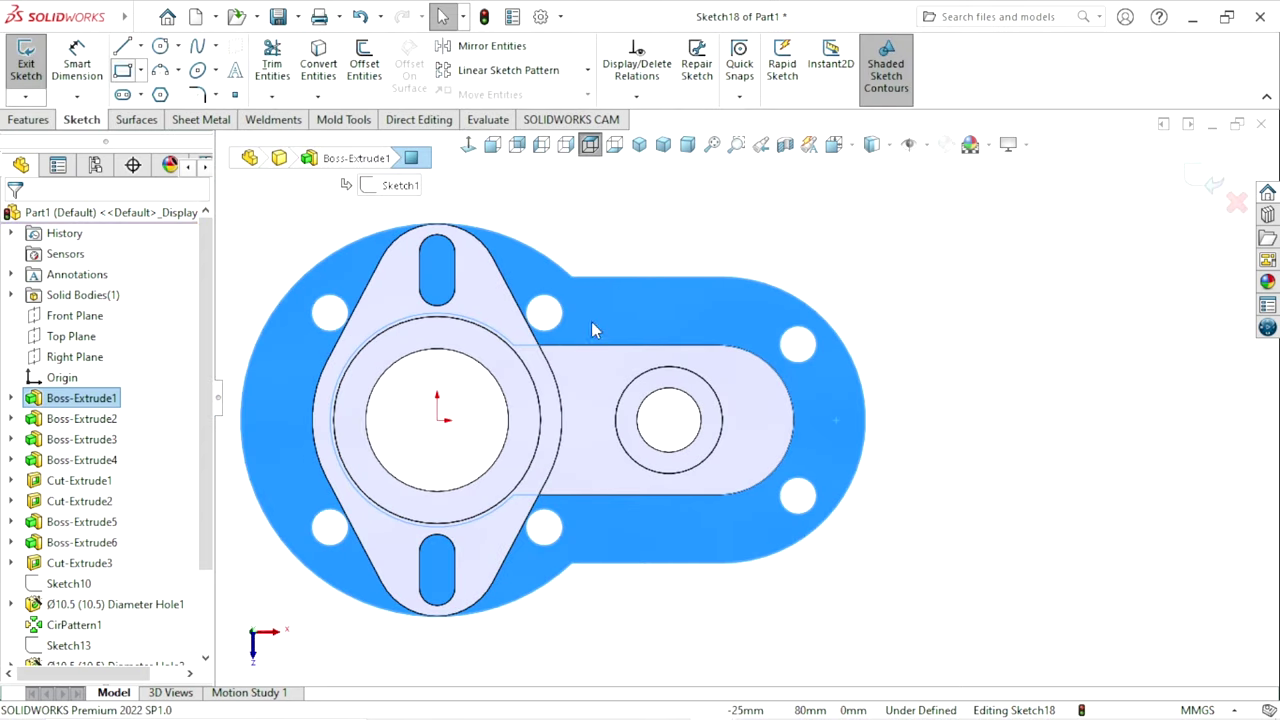
pyautogui.press('r')
pyautogui.click(767, 407)
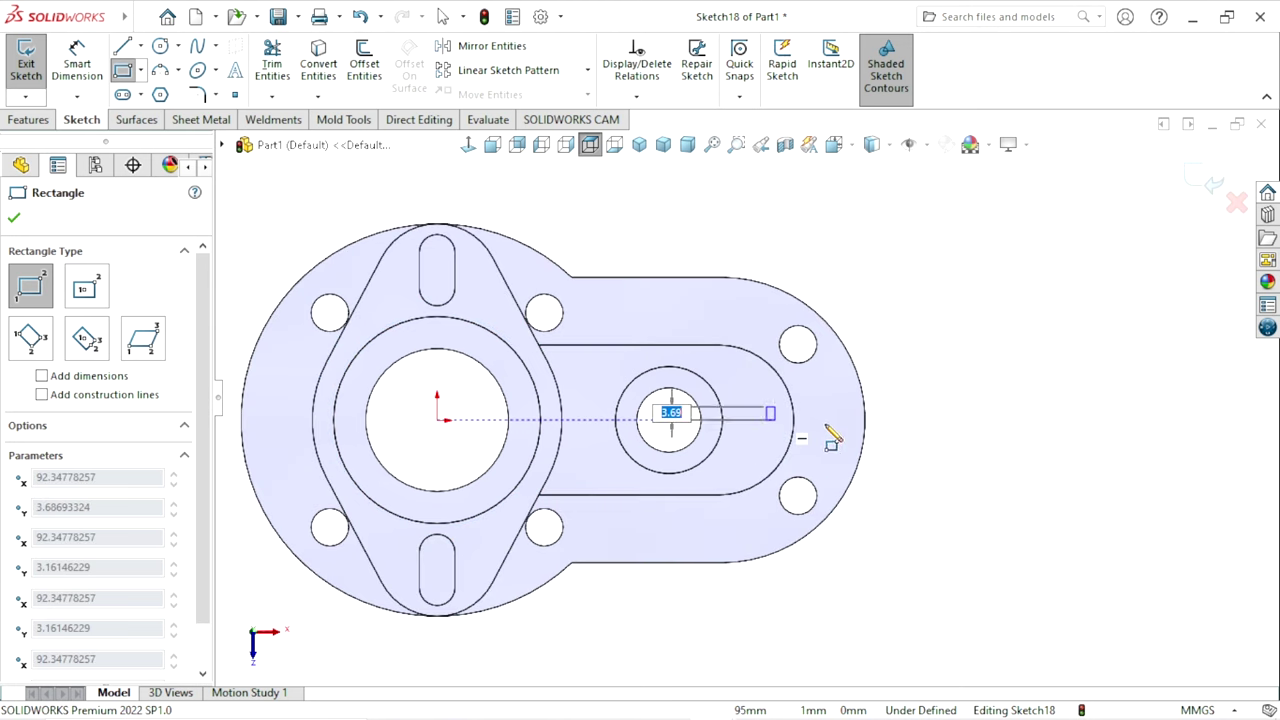
pyautogui.click(912, 453)
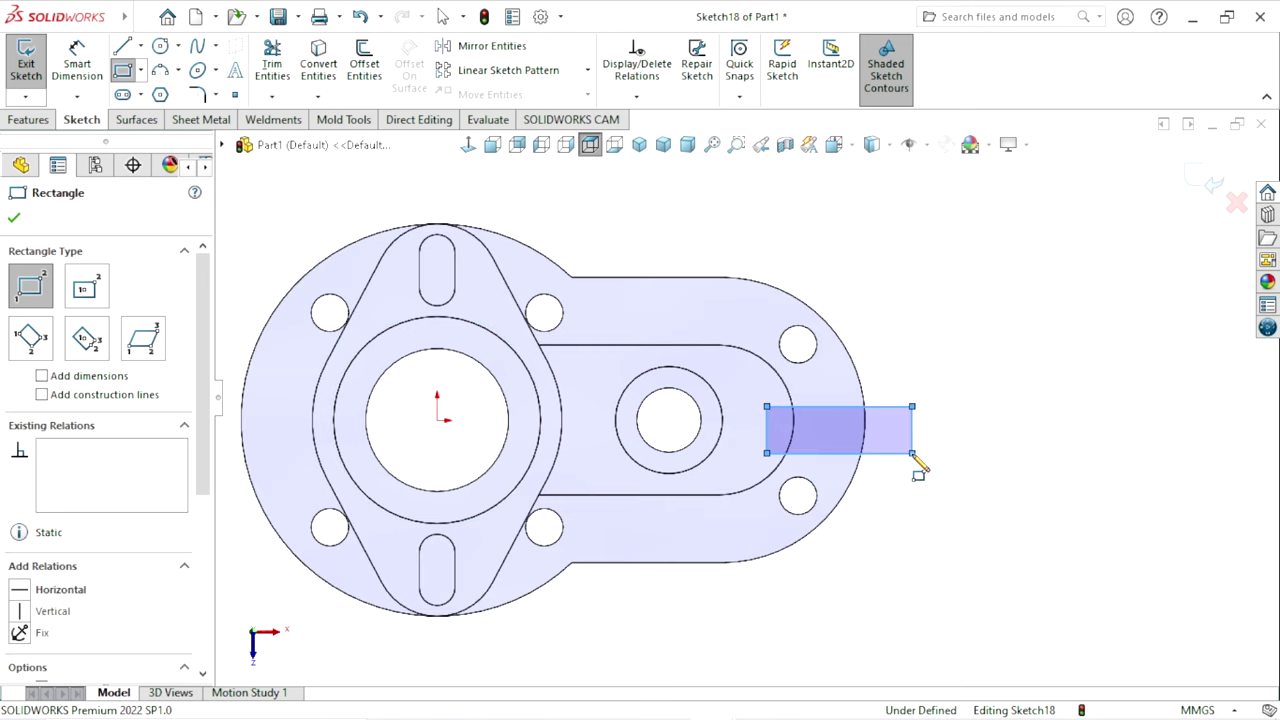
pyautogui.rightClick(931, 378)
pyautogui.click(960, 385)
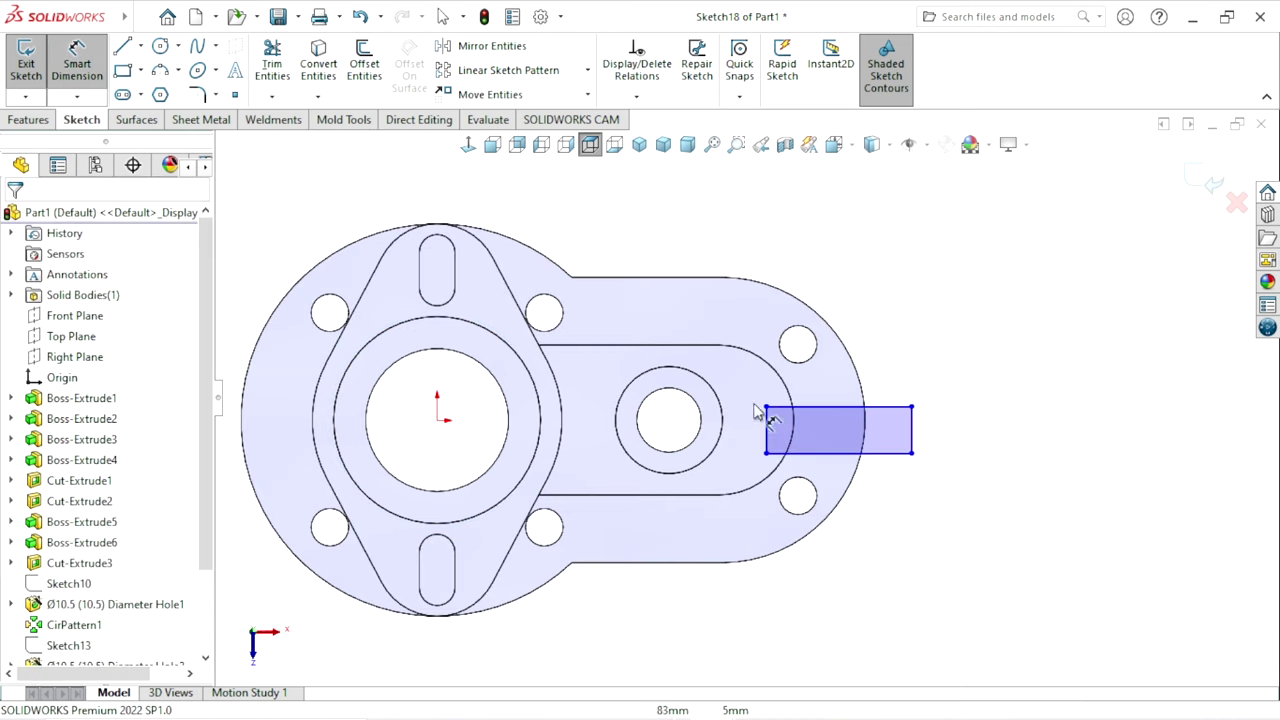
# - Dimension the rectangle's height to 8 mm
pyautogui.click(912, 435)
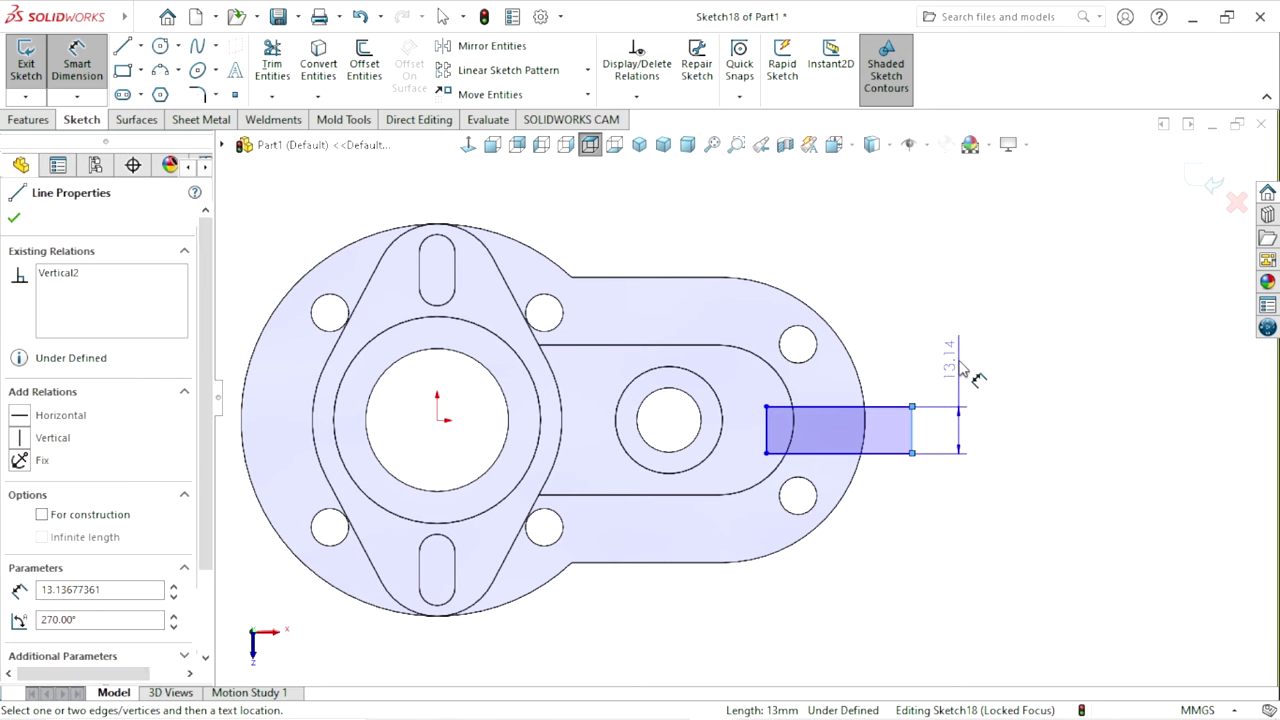
pyautogui.click(965, 377)
pyautogui.write('8')
pyautogui.press('Return')
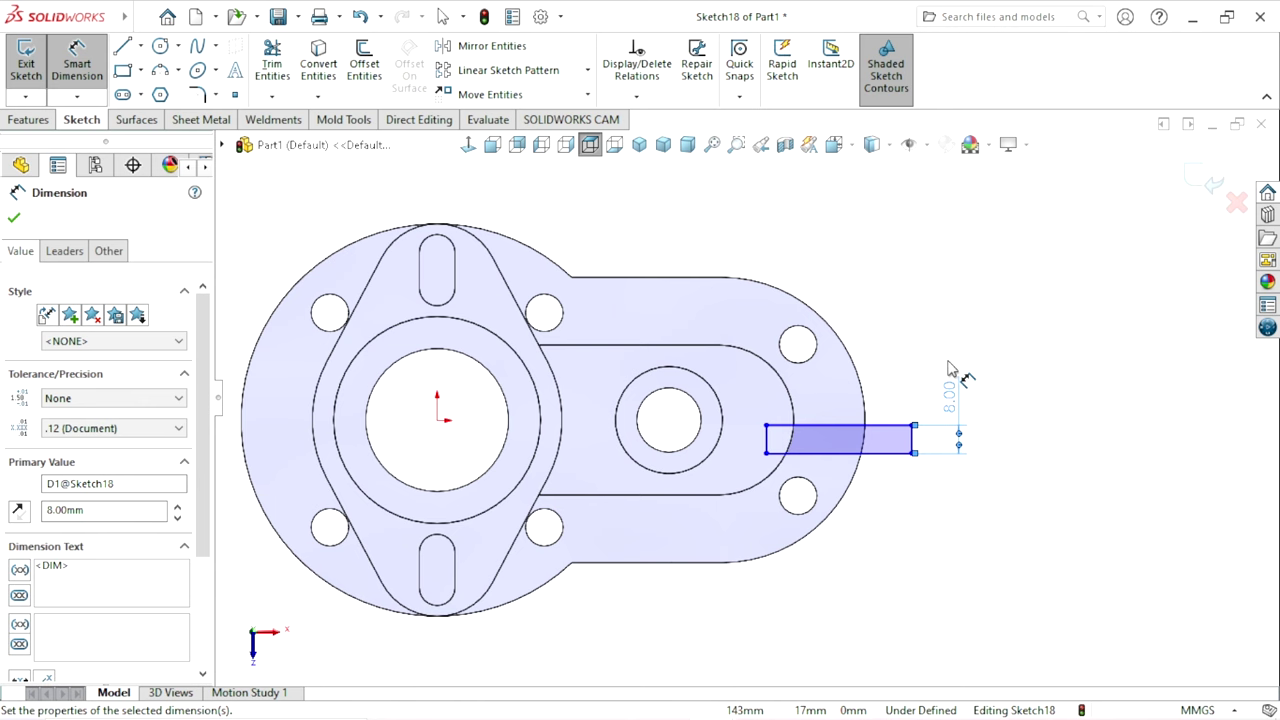
pyautogui.press('Escape')
pyautogui.scroll(2, 894, 491)
pyautogui.scroll(-2, 815, 430)
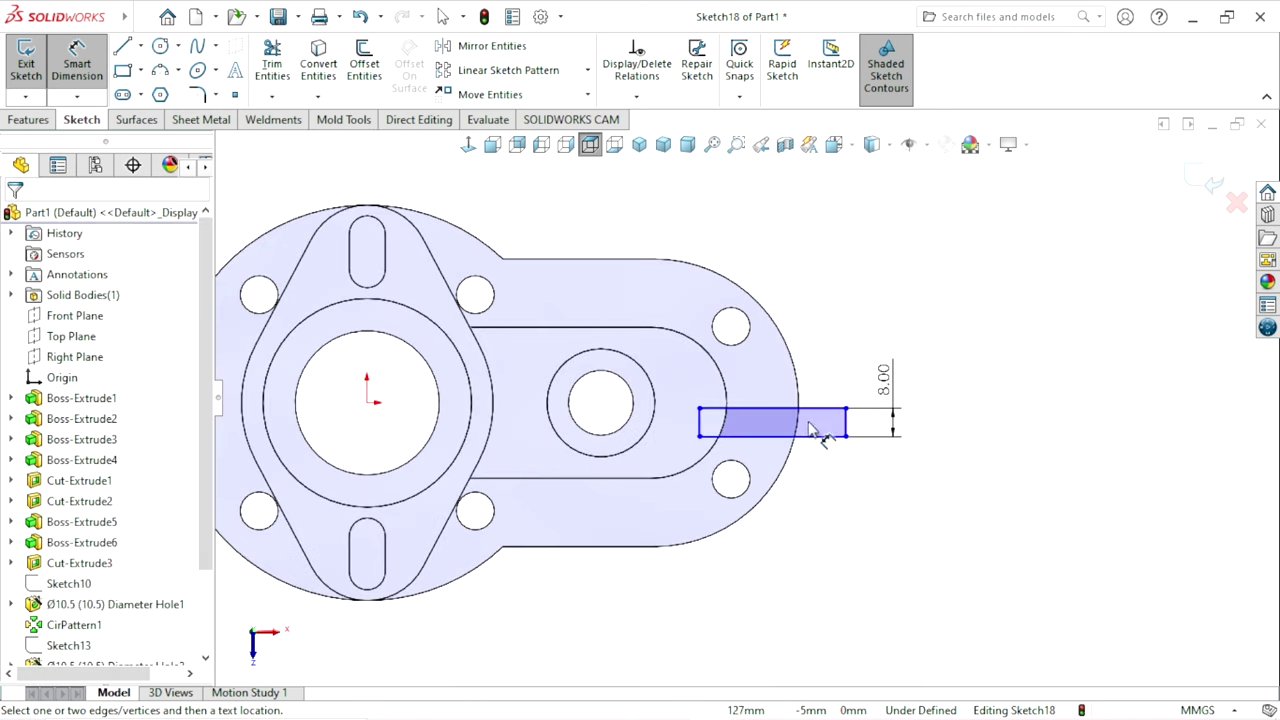
pyautogui.press('Escape')
pyautogui.scroll(2, 760, 460)
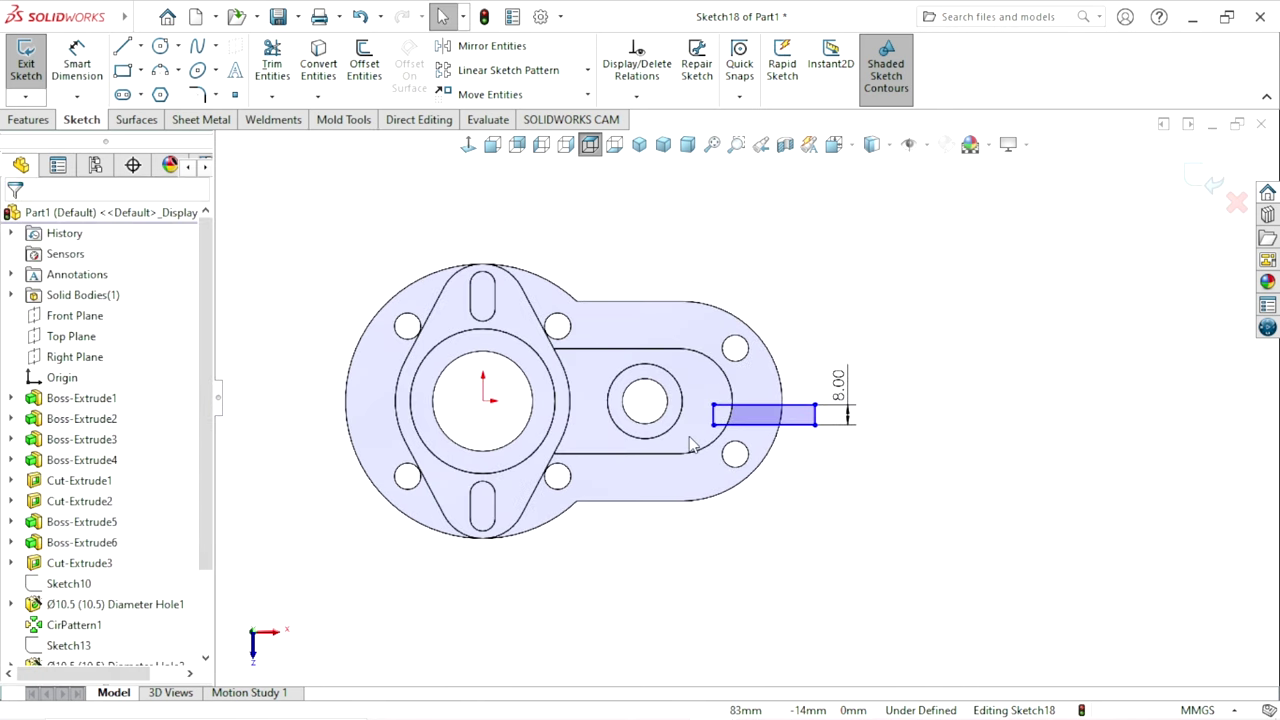
pyautogui.scroll(-3, 782, 425)
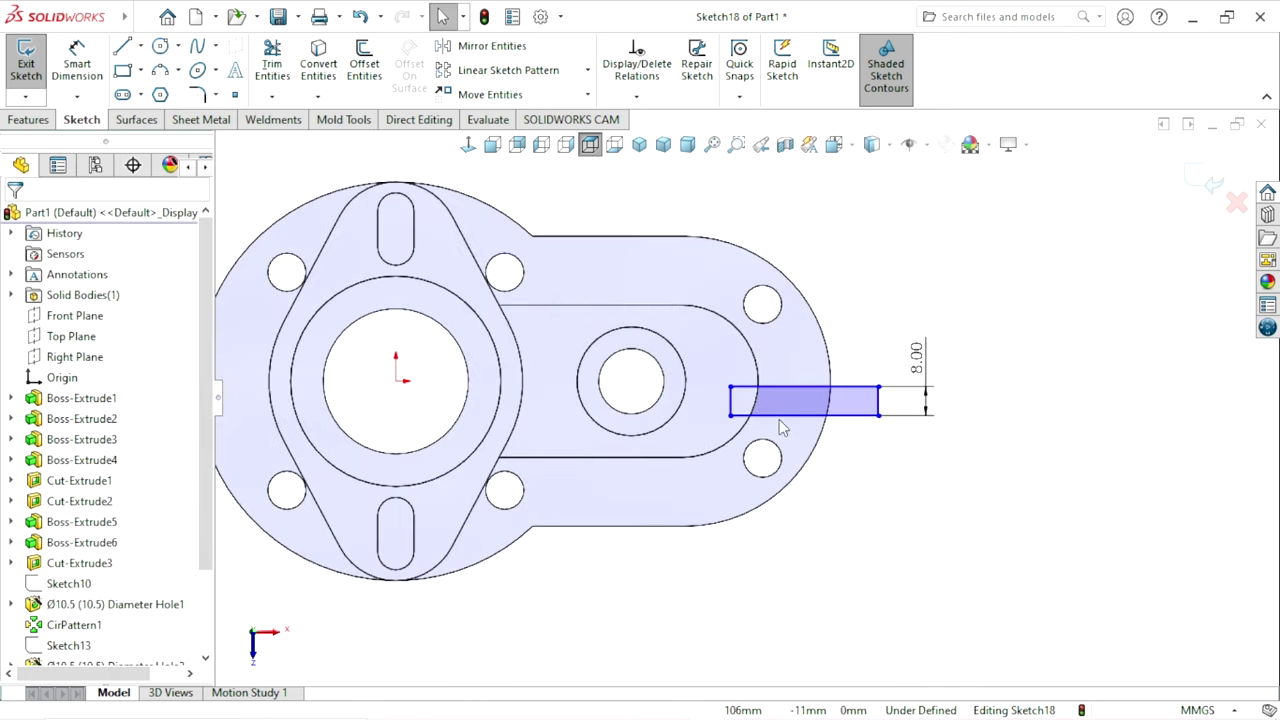
# - Draw a horizontal construction centreline from the origin to the rectangle's left edge
pyautogui.click(140, 46)
pyautogui.click(148, 94)
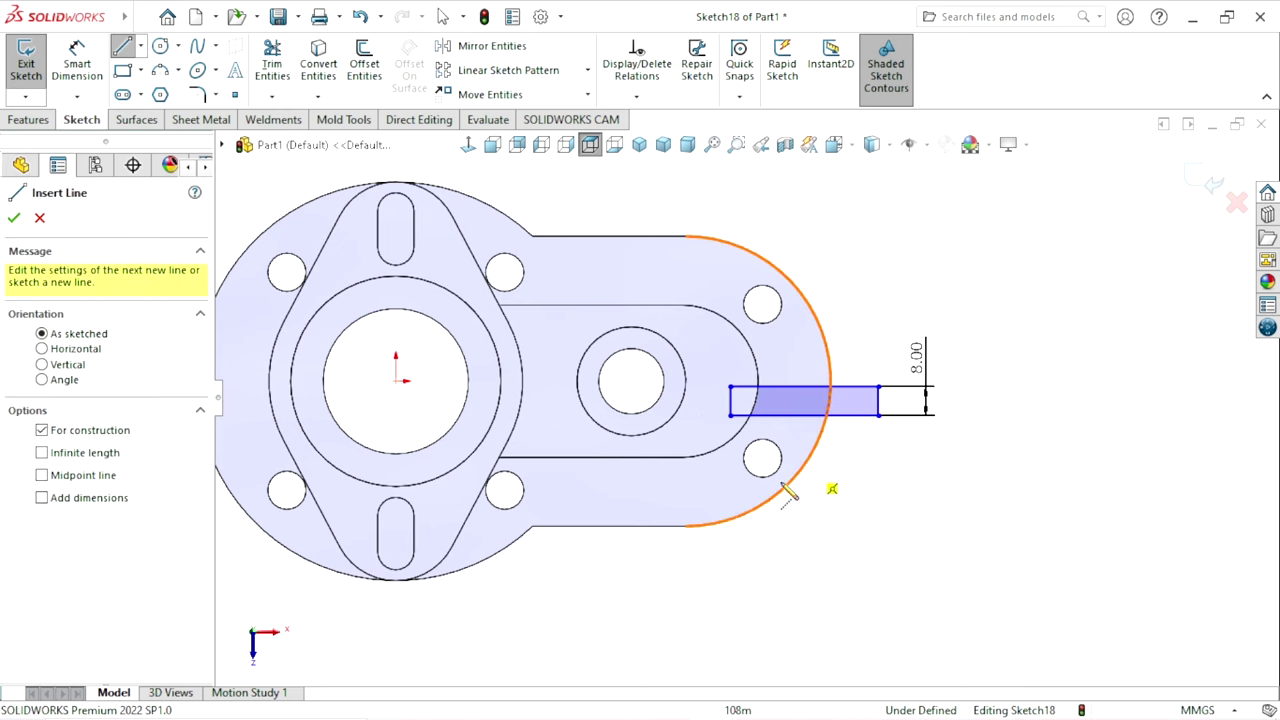
pyautogui.click(397, 381)
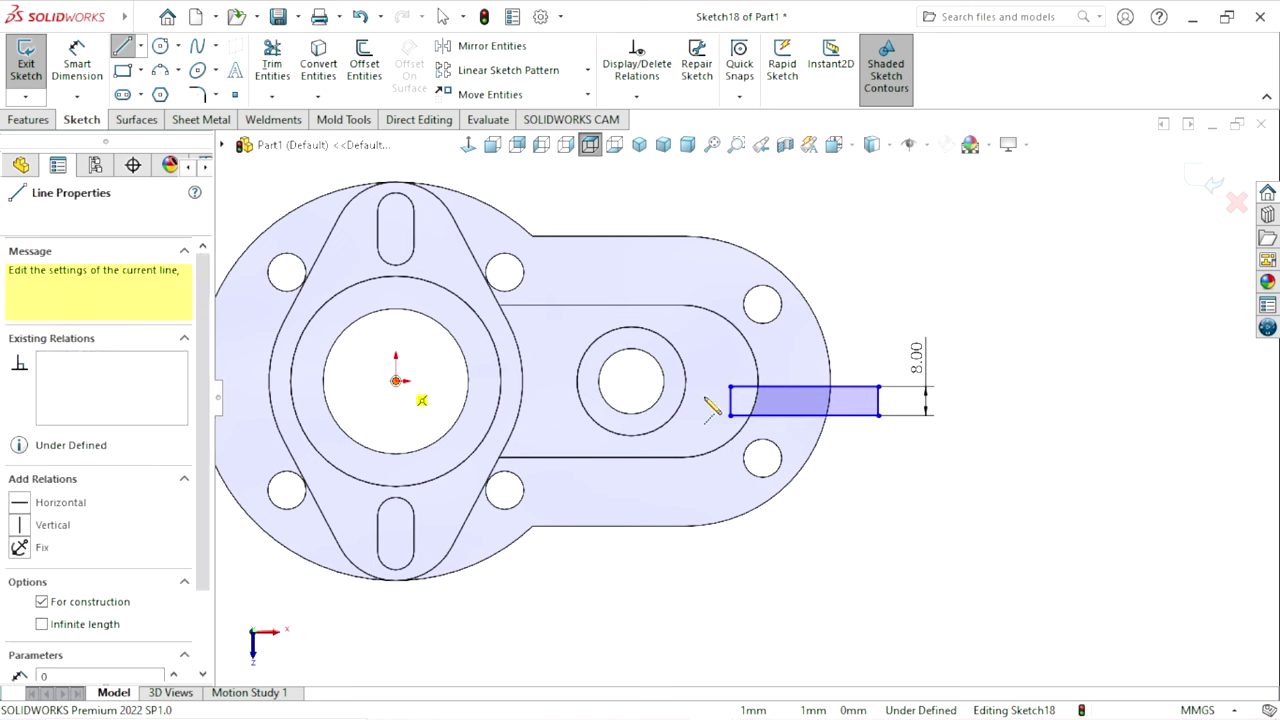
pyautogui.click(730, 401)
pyautogui.rightClick(1062, 496)
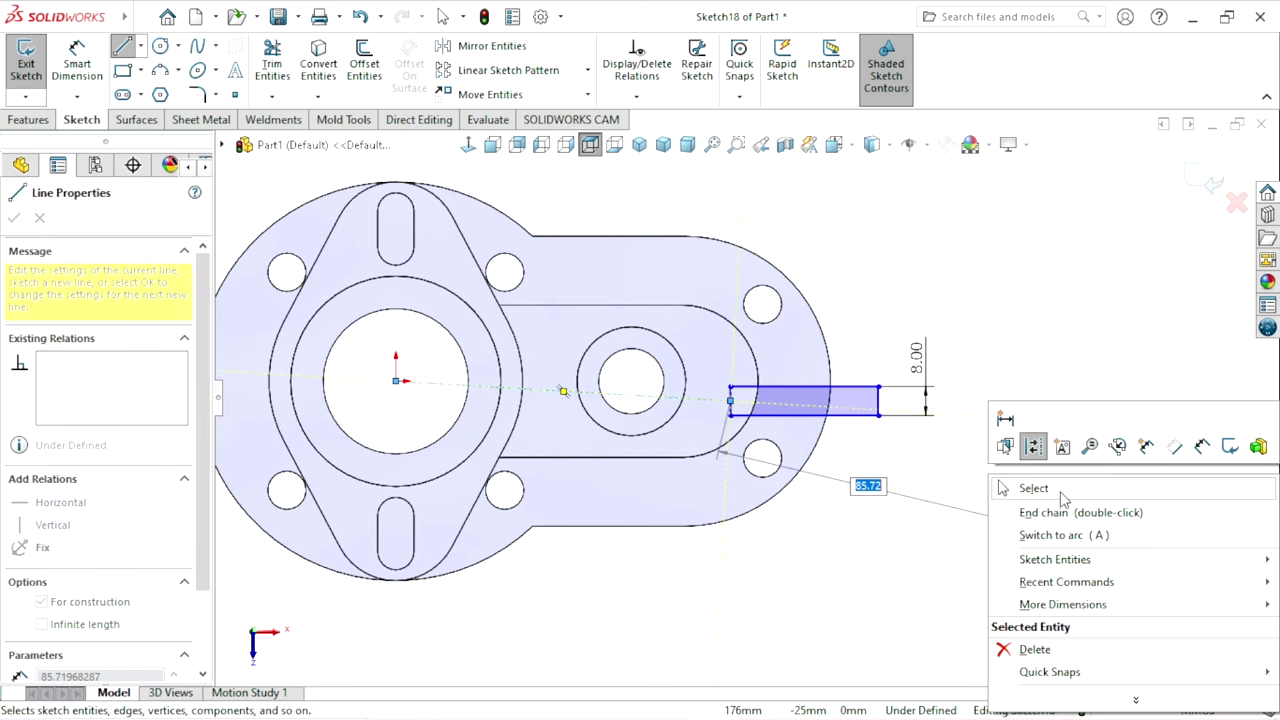
pyautogui.click(1052, 492)
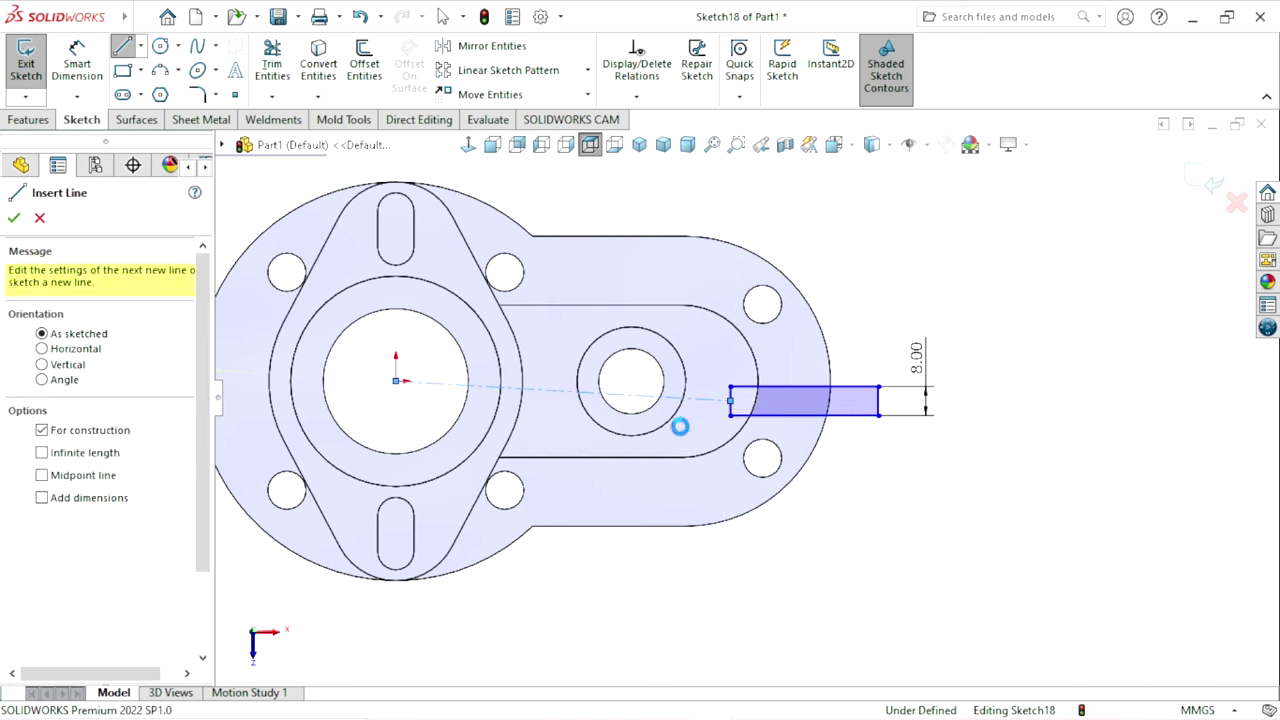
pyautogui.click(537, 393)
pyautogui.click(610, 325)
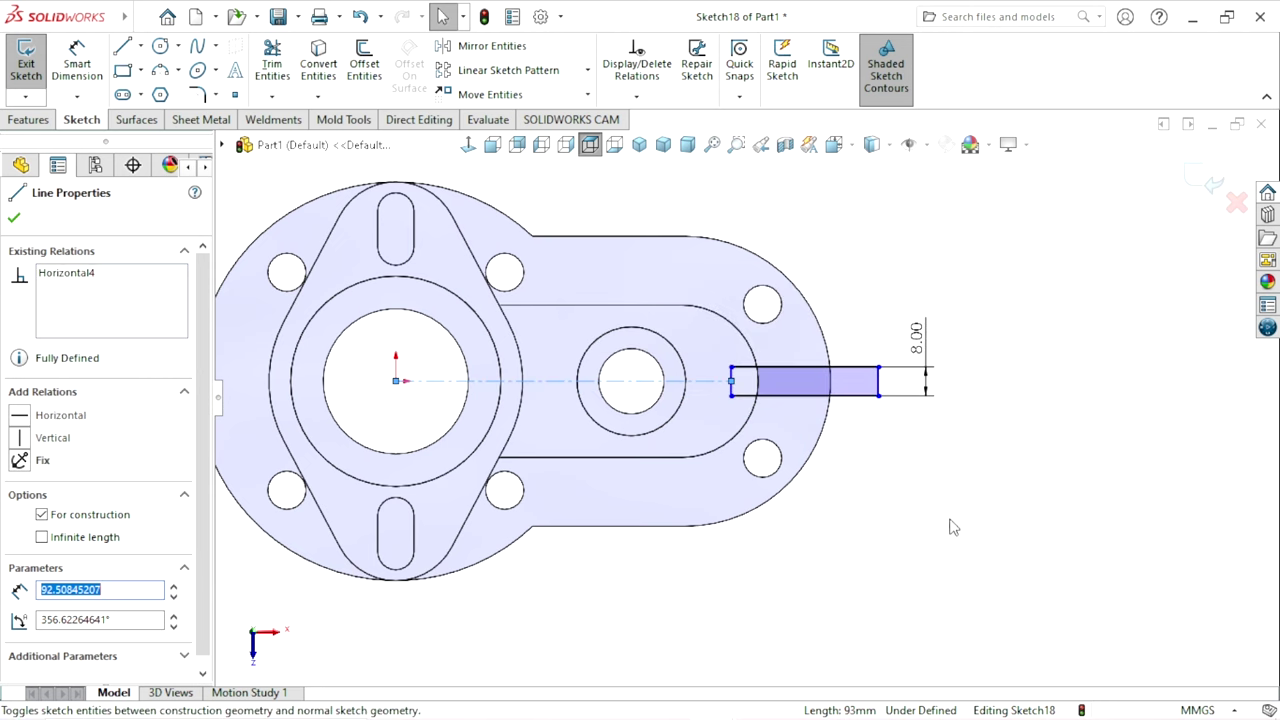
pyautogui.click(977, 534)
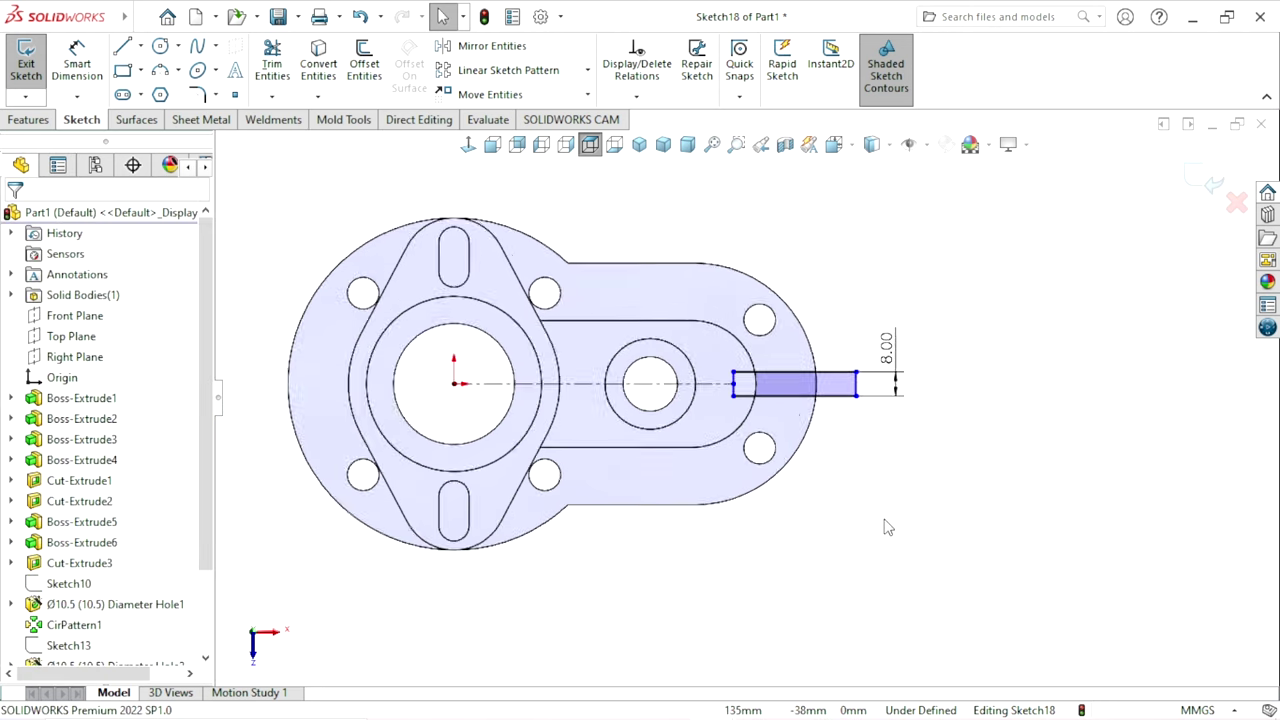
# - Select the flange's curved outer end edge
pyautogui.scroll(-2, 831, 415)
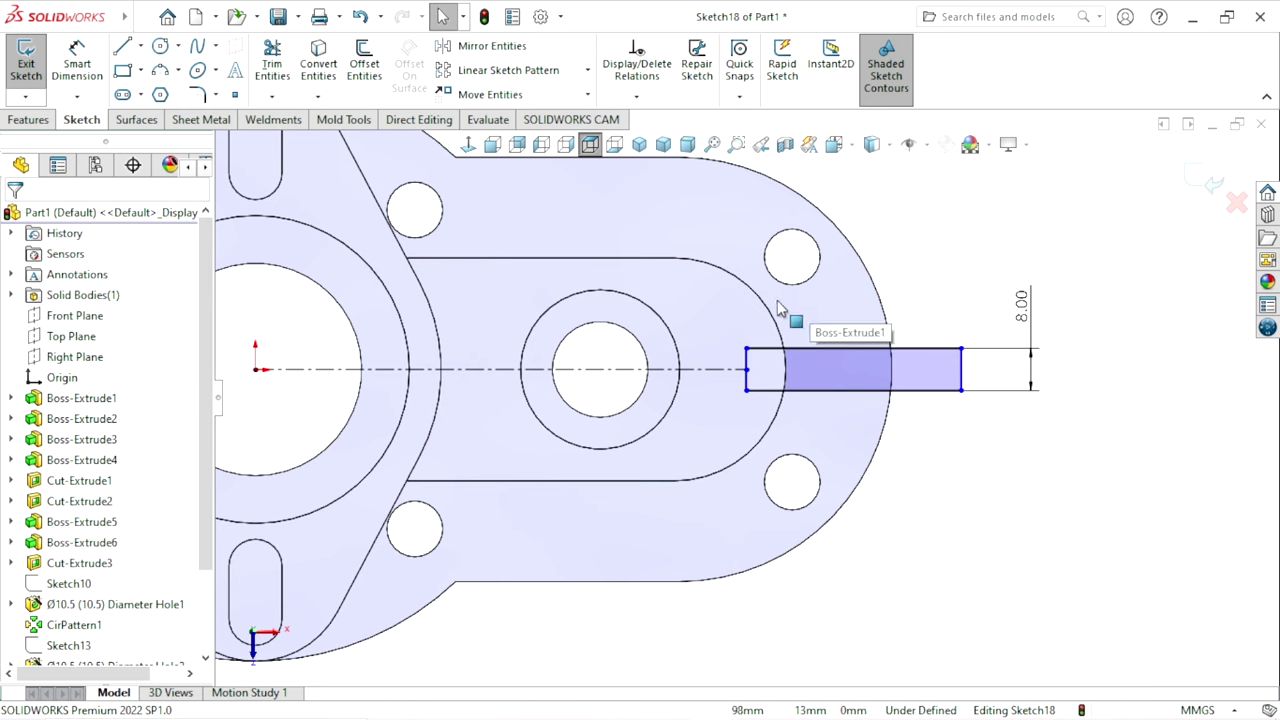
pyautogui.click(876, 300)
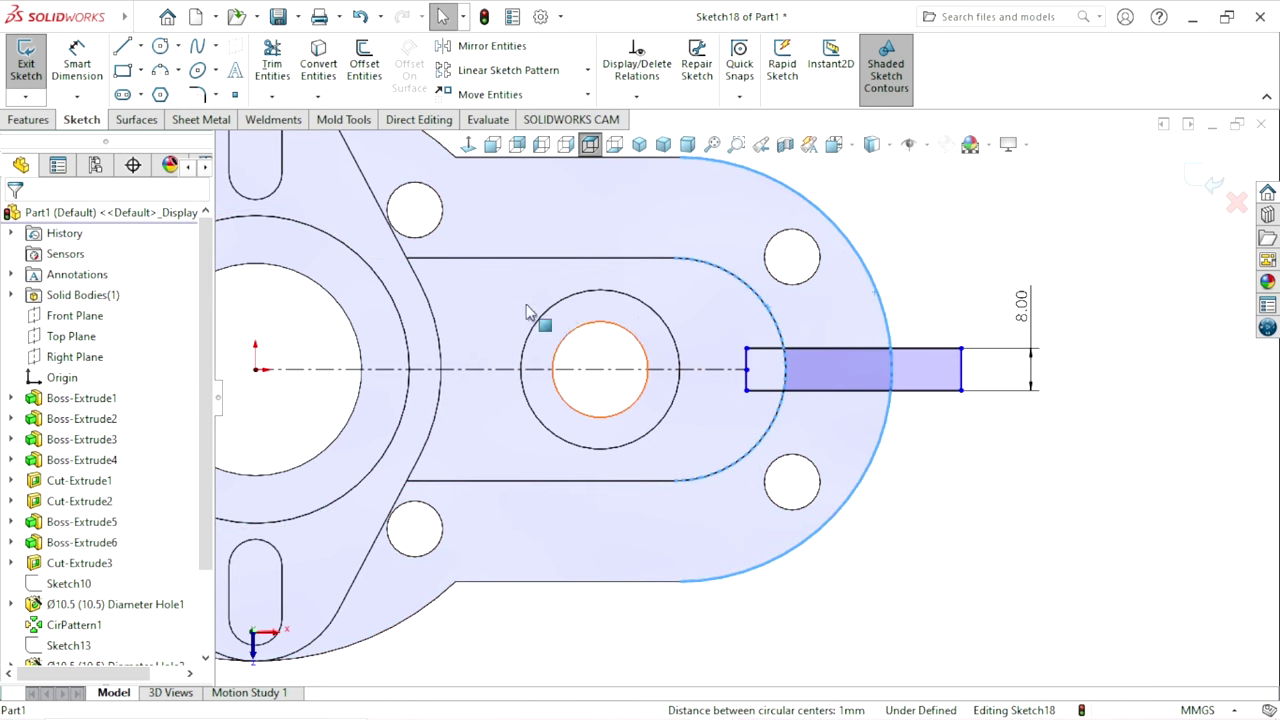
pyautogui.scroll(1, 775, 390)
pyautogui.scroll(1, 775, 390)
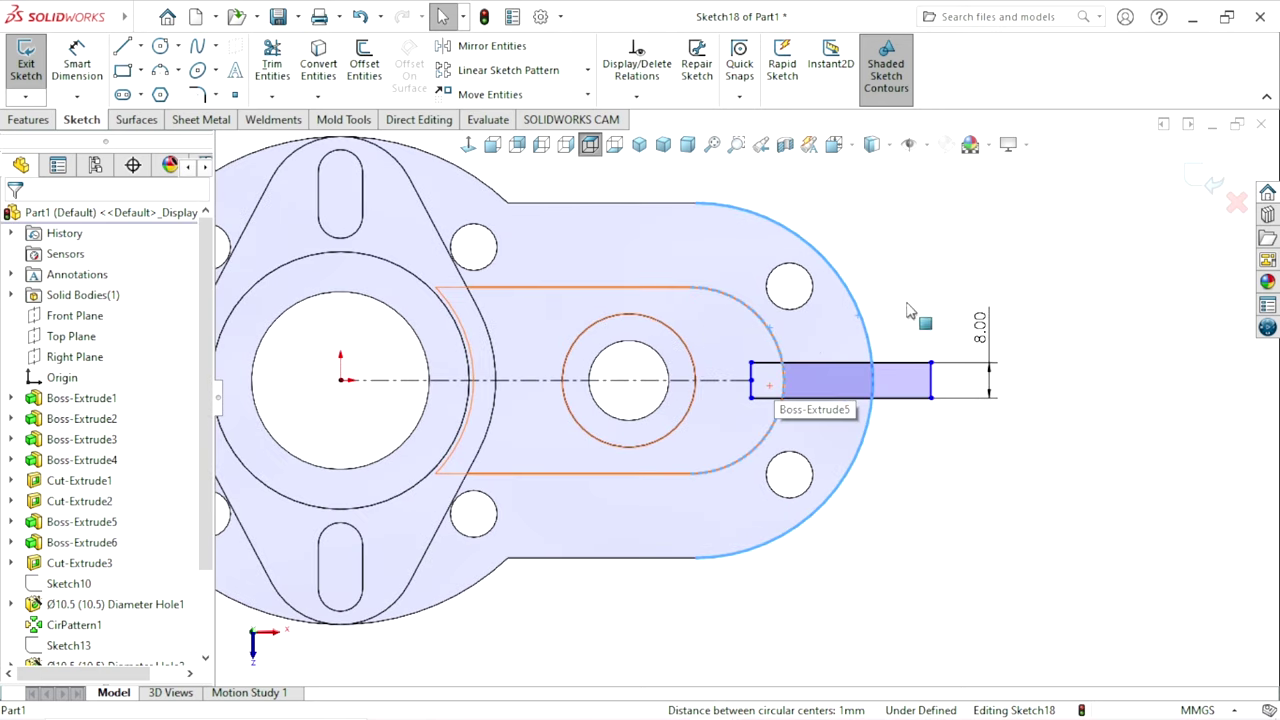
# - Project the boss edges into the sketch and trim away the extra arcs and rectangle lines
pyautogui.click(330, 68)
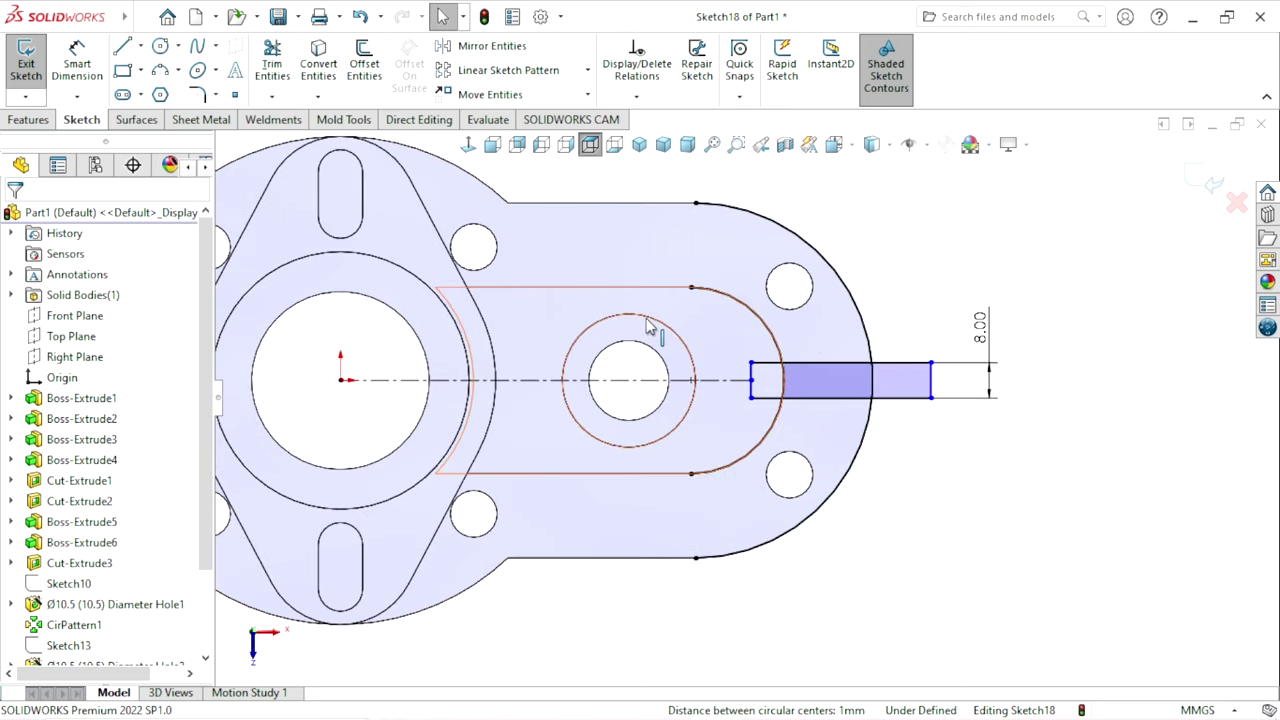
pyautogui.click(270, 62)
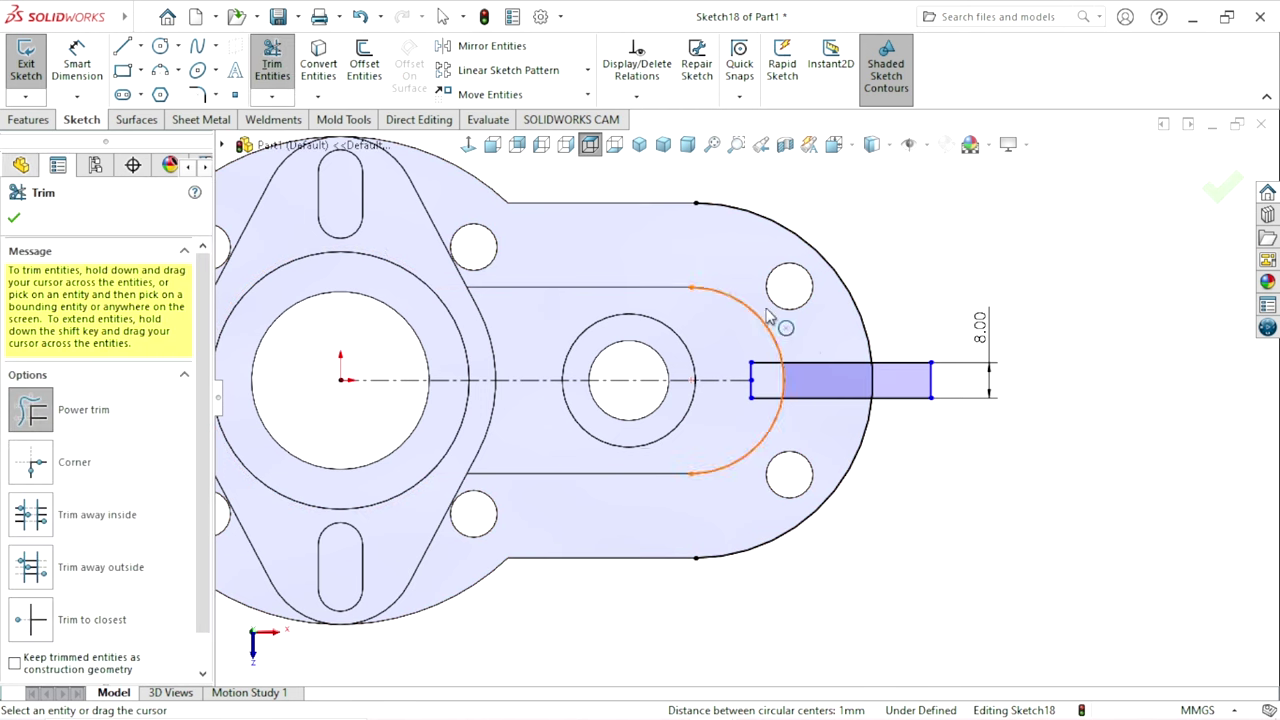
pyautogui.moveTo(768, 318); pyautogui.dragTo(714, 336)
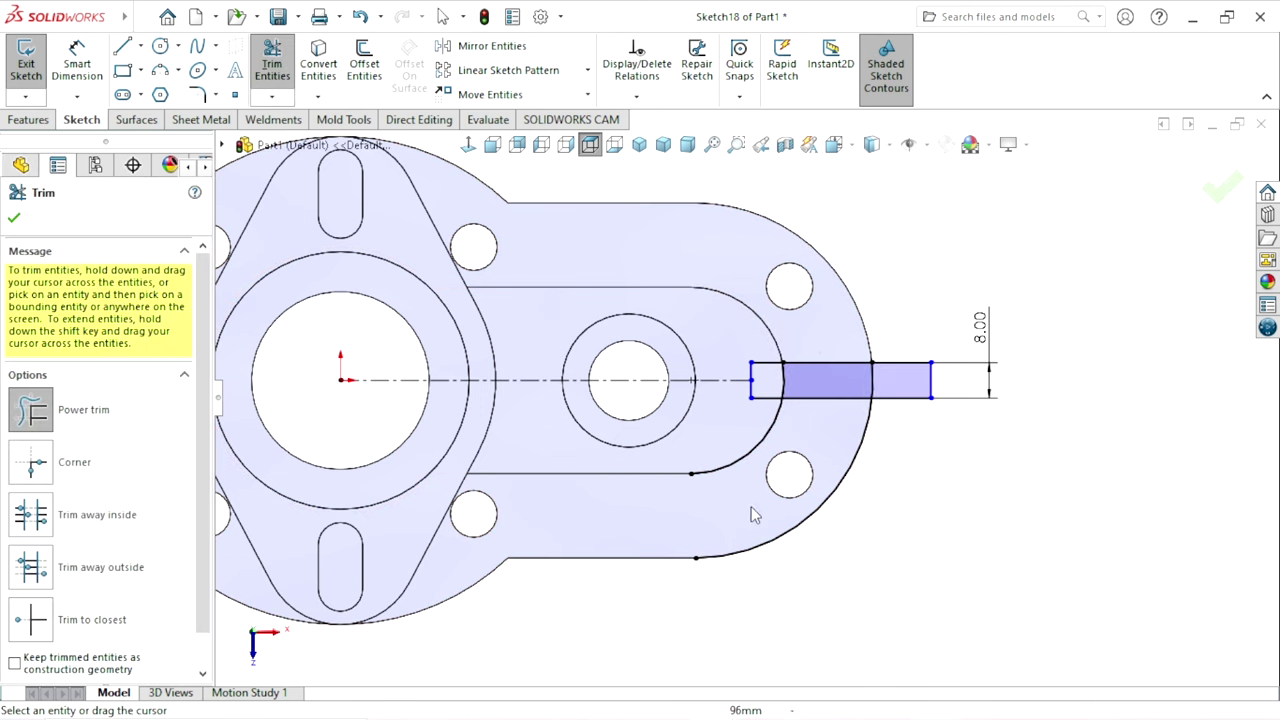
pyautogui.moveTo(727, 442); pyautogui.dragTo(962, 548)
pyautogui.scroll(-2, 862, 435)
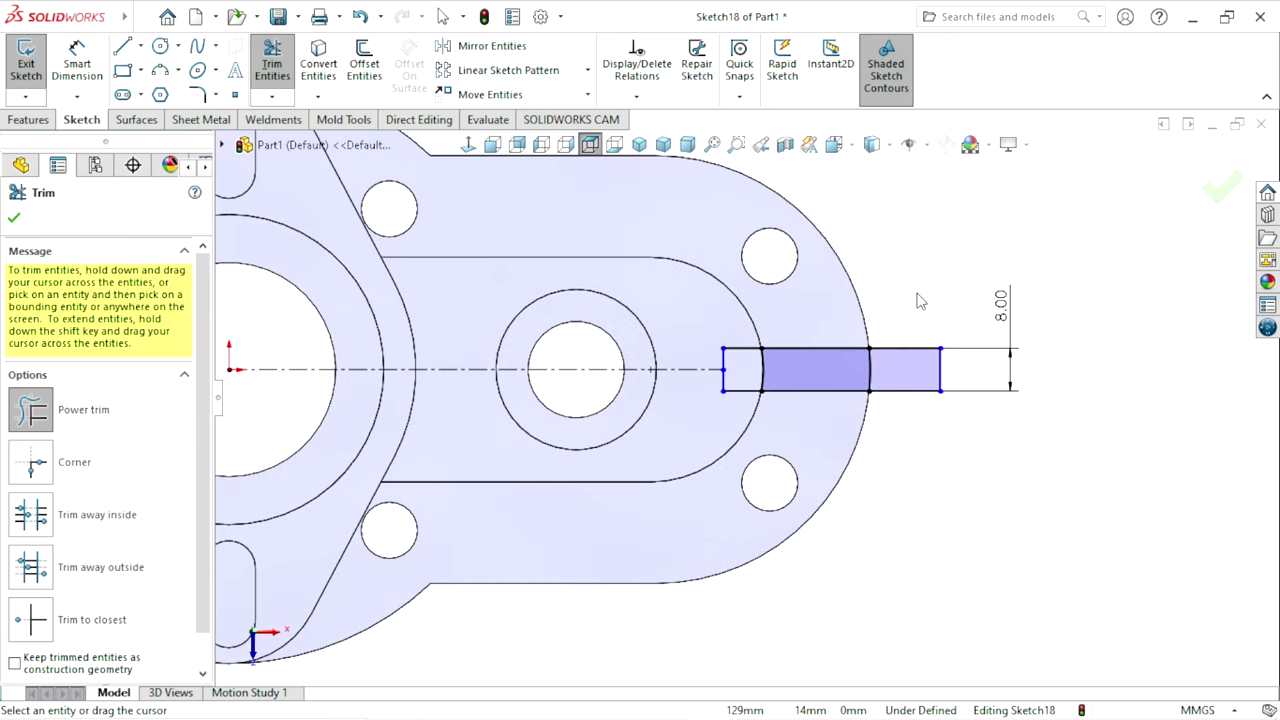
pyautogui.moveTo(905, 330); pyautogui.dragTo(909, 440)
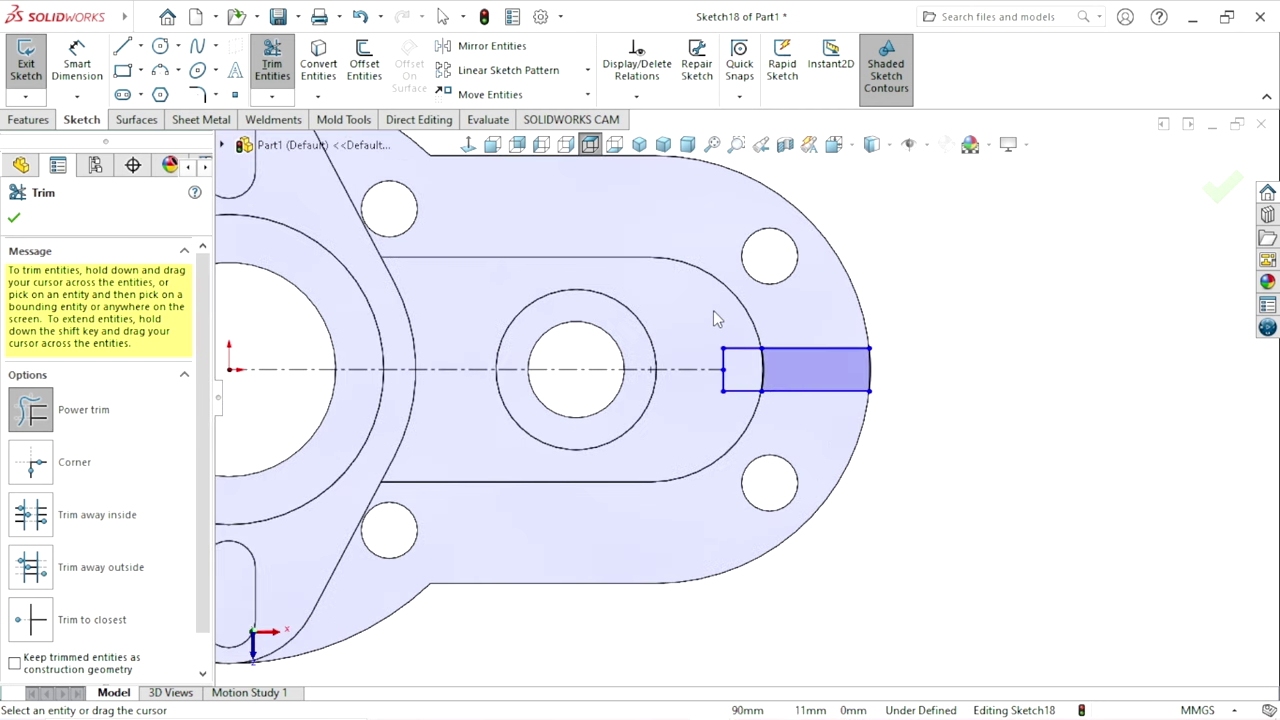
pyautogui.moveTo(735, 355); pyautogui.dragTo(741, 390)
pyautogui.click(18, 220)
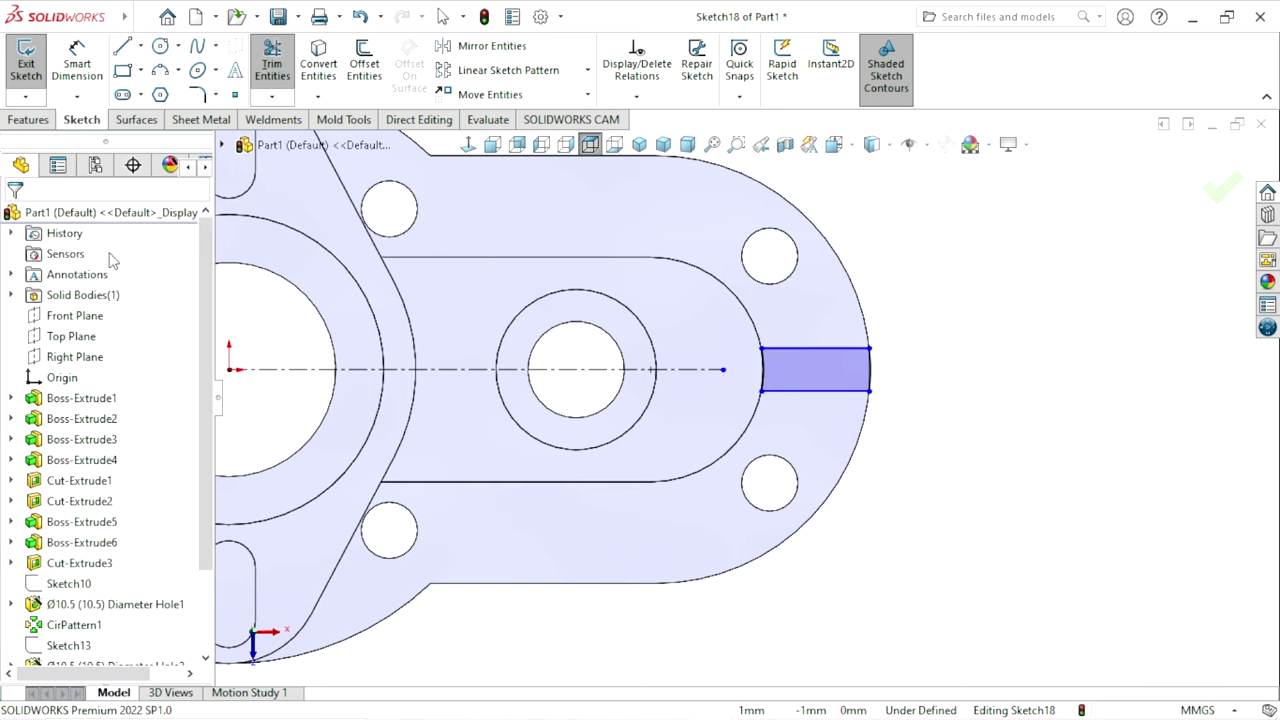
# - Make the centerline's end point coincident with the arc at the strip's inner end
pyautogui.scroll(-2, 800, 355)
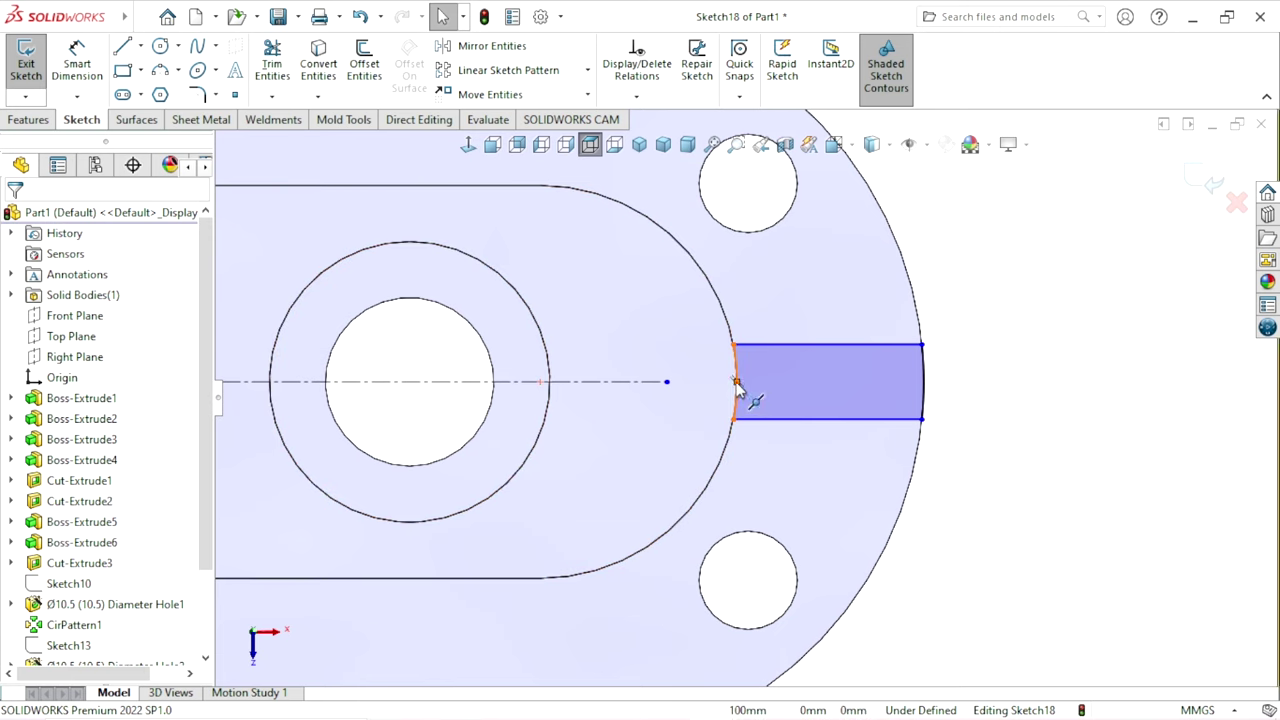
pyautogui.click(736, 385)
pyautogui.click(667, 382)
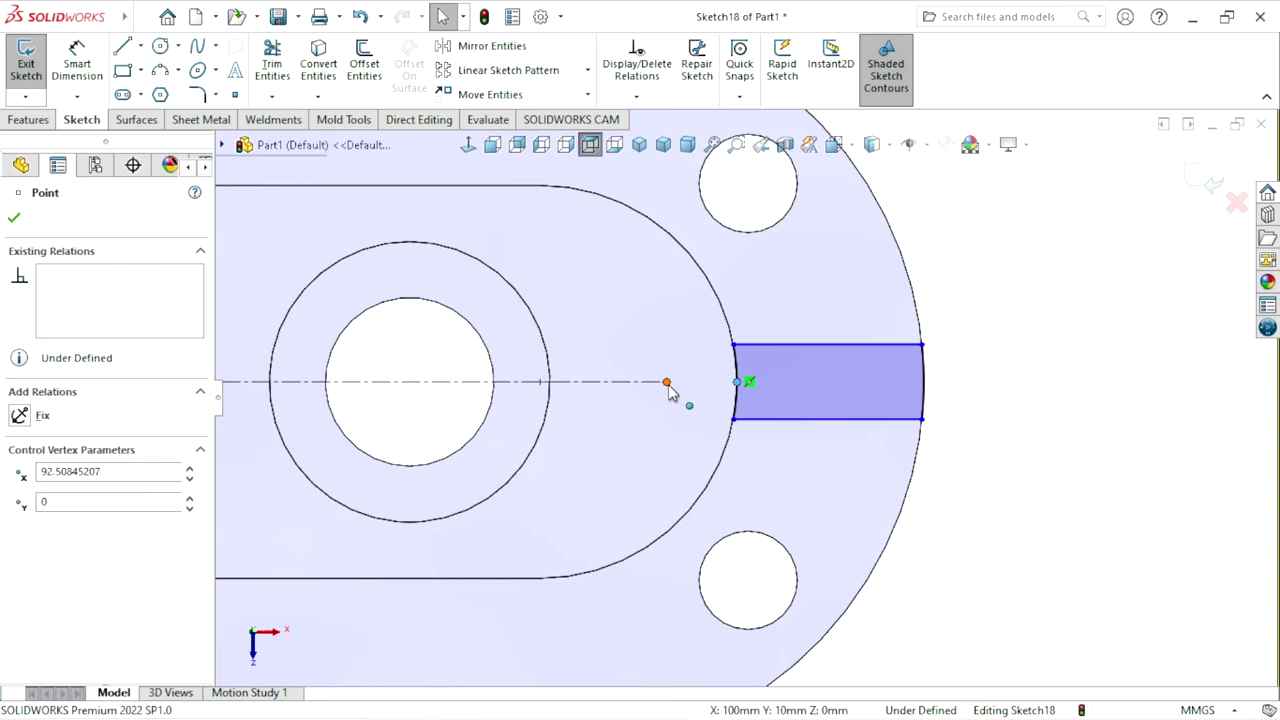
pyautogui.keyDown('ctrl'); pyautogui.click(736, 382); pyautogui.keyUp('ctrl')
pyautogui.click(779, 301)
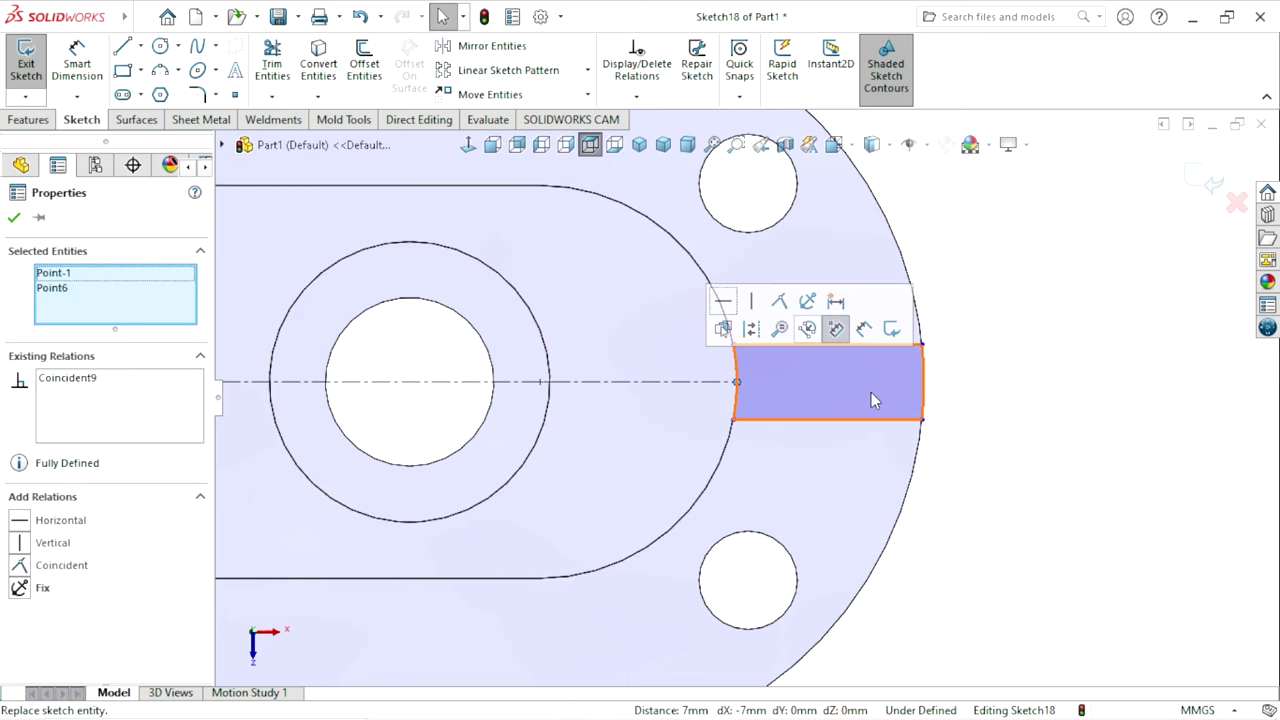
pyautogui.click(1043, 500)
# - Make the strip's top and bottom edges symmetric about the centerline
pyautogui.scroll(3, 934, 489)
pyautogui.scroll(-2, 740, 453)
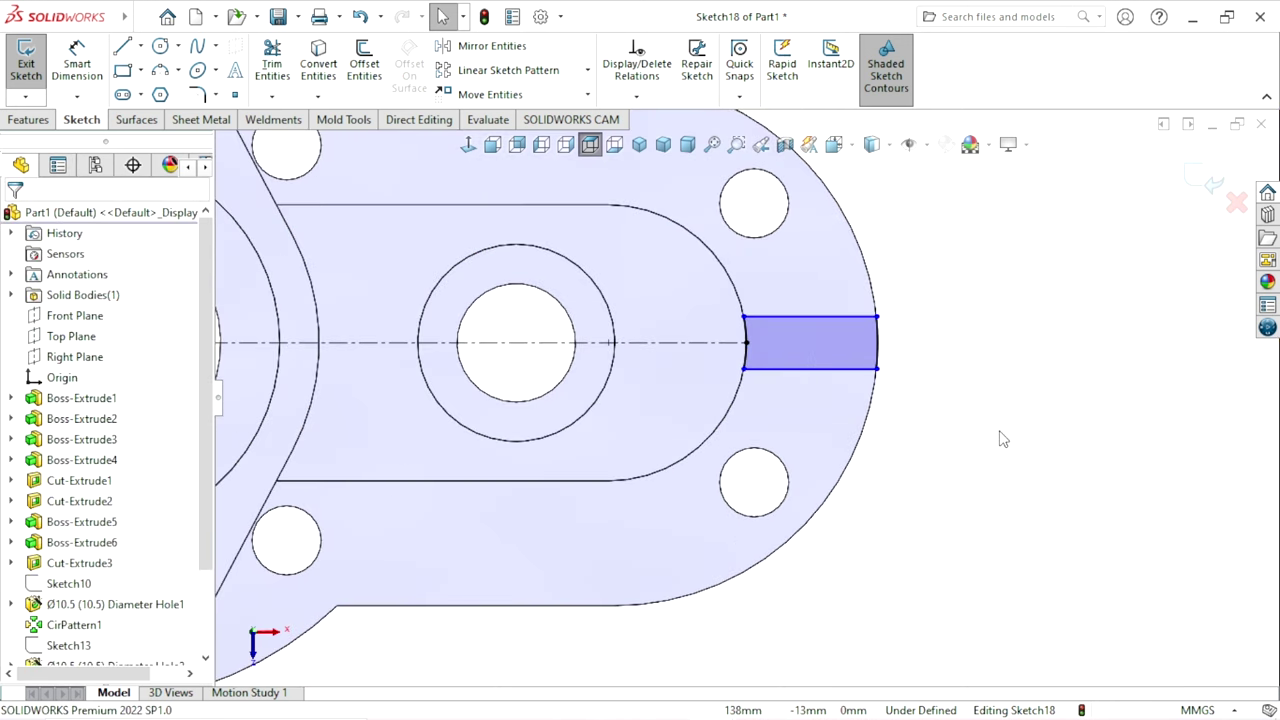
pyautogui.scroll(3, 970, 435)
pyautogui.scroll(-2, 647, 394)
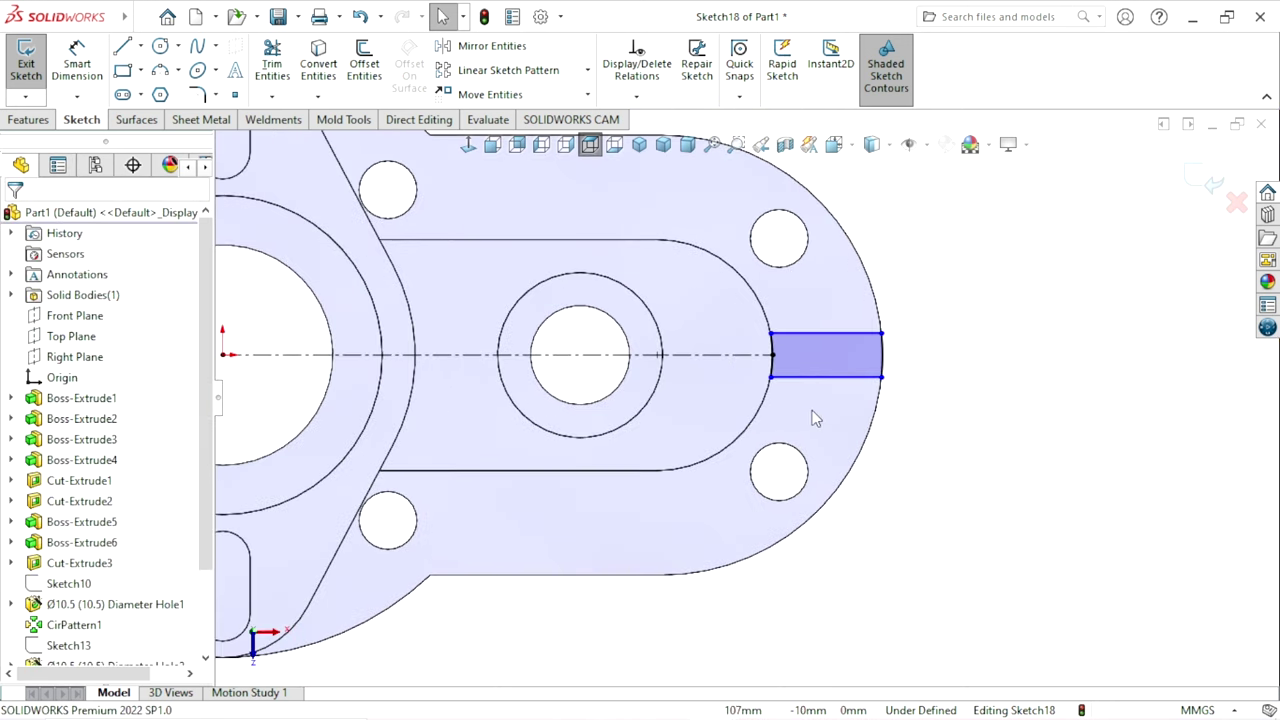
pyautogui.click(815, 334)
pyautogui.keyDown('ctrl'); pyautogui.click(724, 362); pyautogui.keyUp('ctrl')
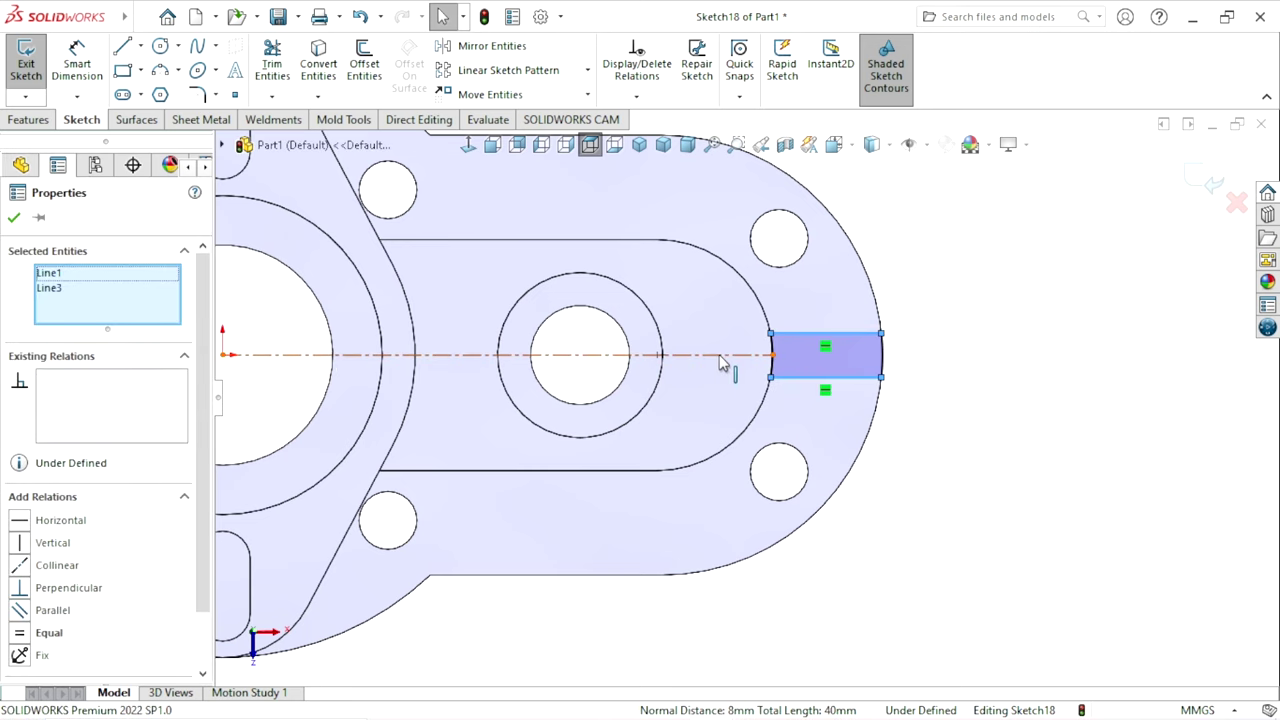
pyautogui.keyDown('ctrl'); pyautogui.click(774, 356); pyautogui.keyUp('ctrl')
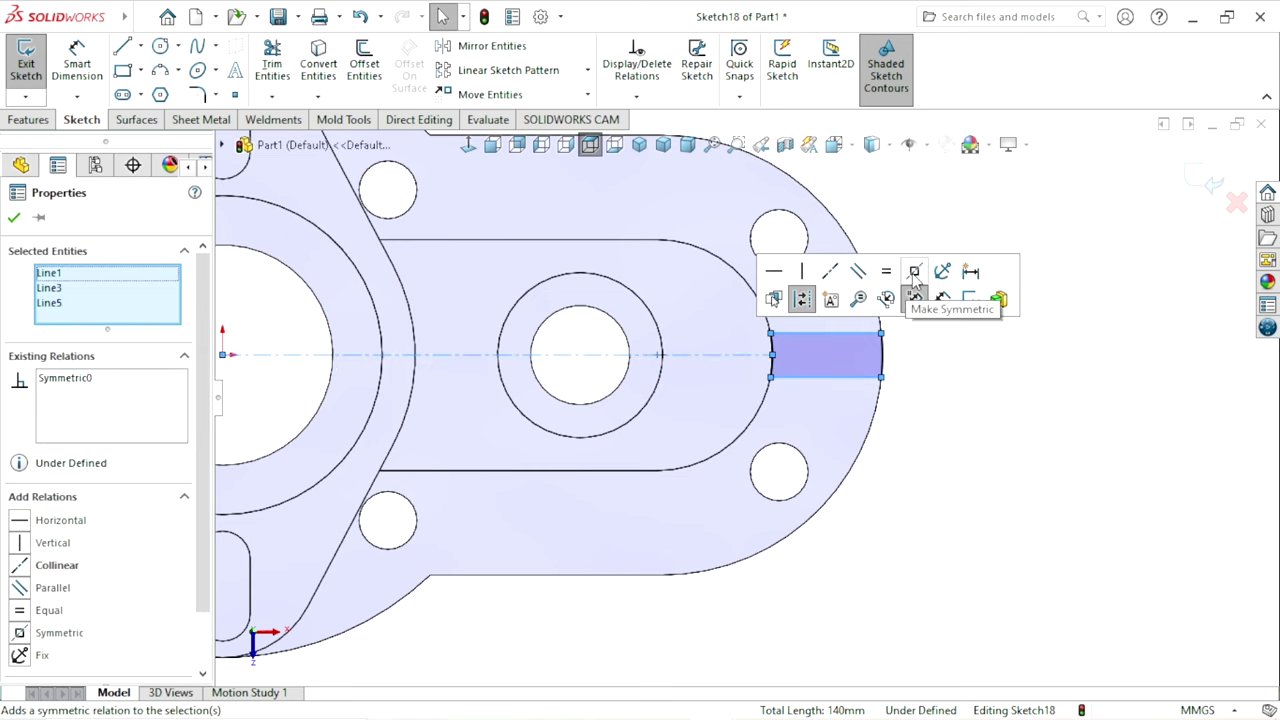
pyautogui.click(988, 292)
pyautogui.click(940, 502)
# - Delete the centerline from the sketch
pyautogui.scroll(2, 794, 480)
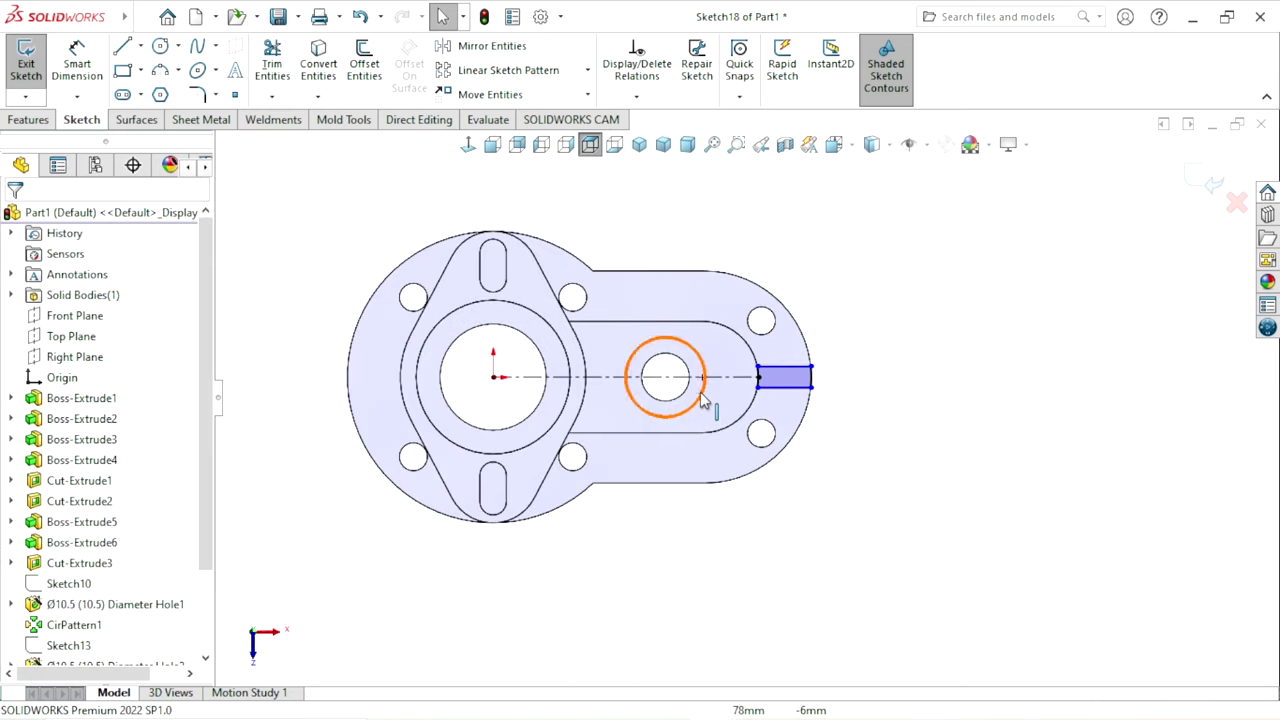
pyautogui.scroll(-2, 845, 393)
pyautogui.scroll(-1, 794, 394)
pyautogui.scroll(2, 722, 422)
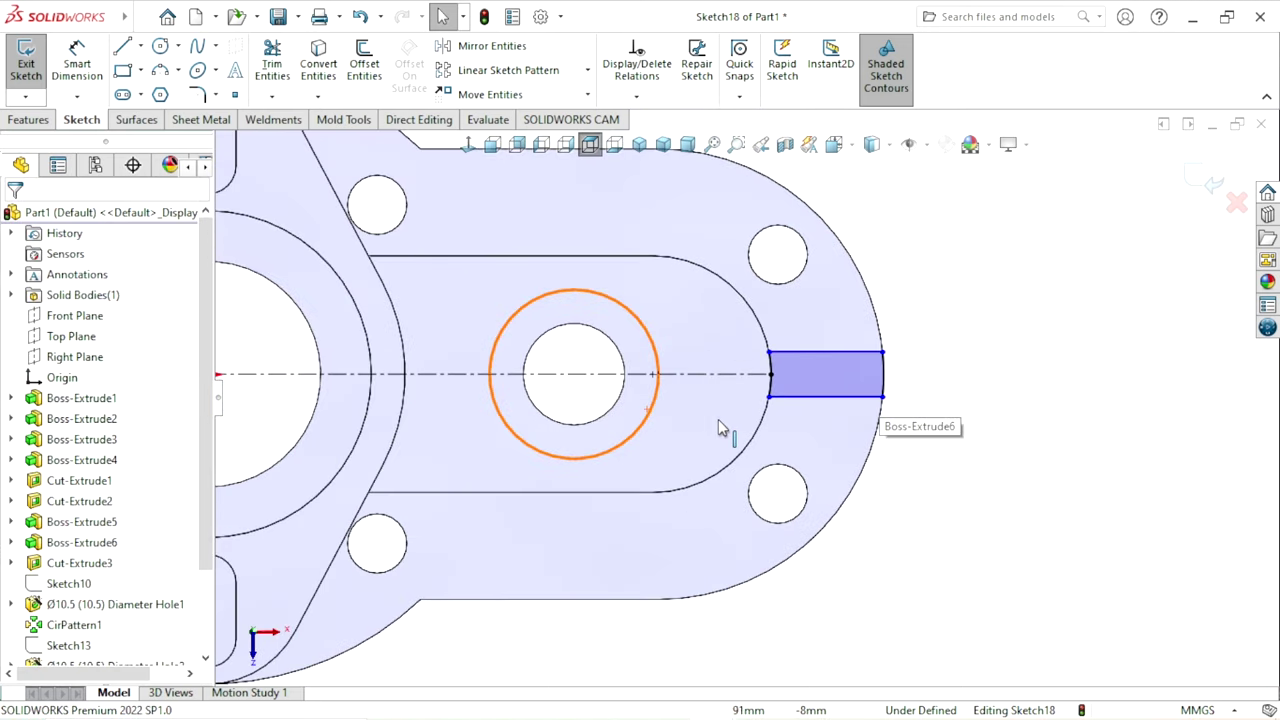
pyautogui.moveTo(720, 420); pyautogui.dragTo(753, 310, button='middle')
pyautogui.scroll(-2, 666, 251)
pyautogui.scroll(3, 666, 251)
pyautogui.scroll(-3, 694, 486)
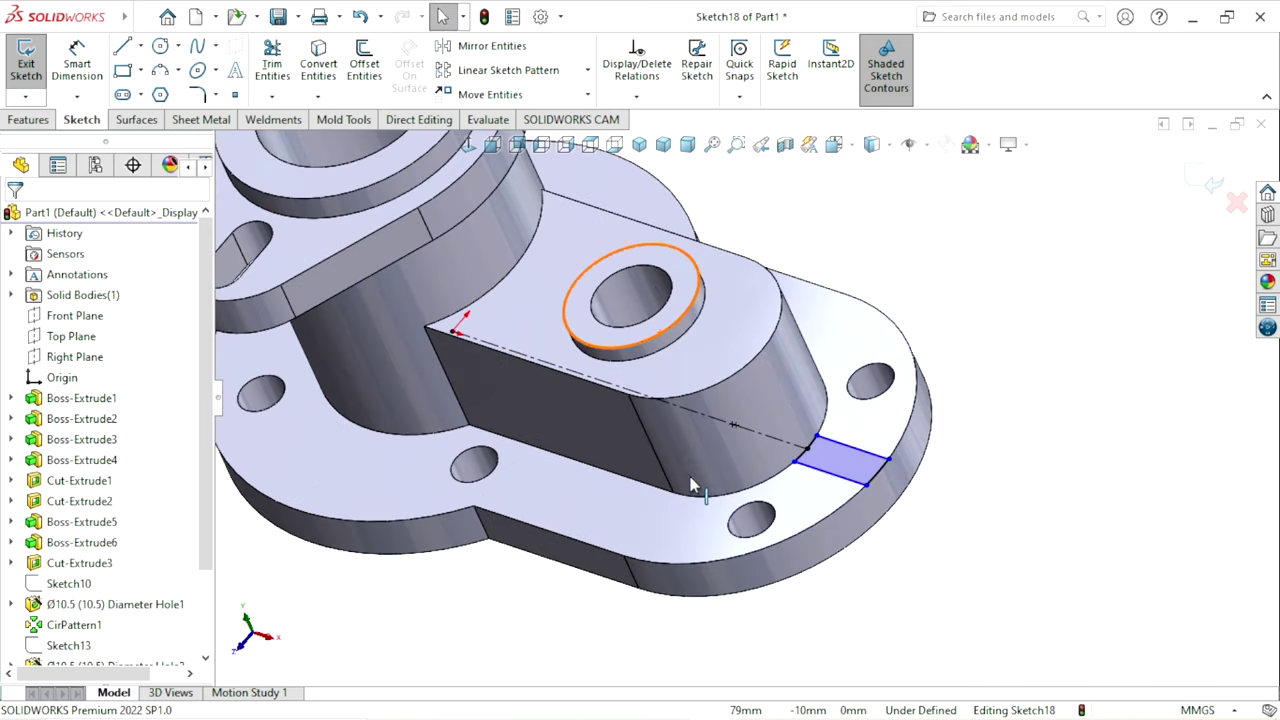
pyautogui.scroll(1, 690, 482)
pyautogui.moveTo(690, 482); pyautogui.dragTo(760, 420, button='middle')
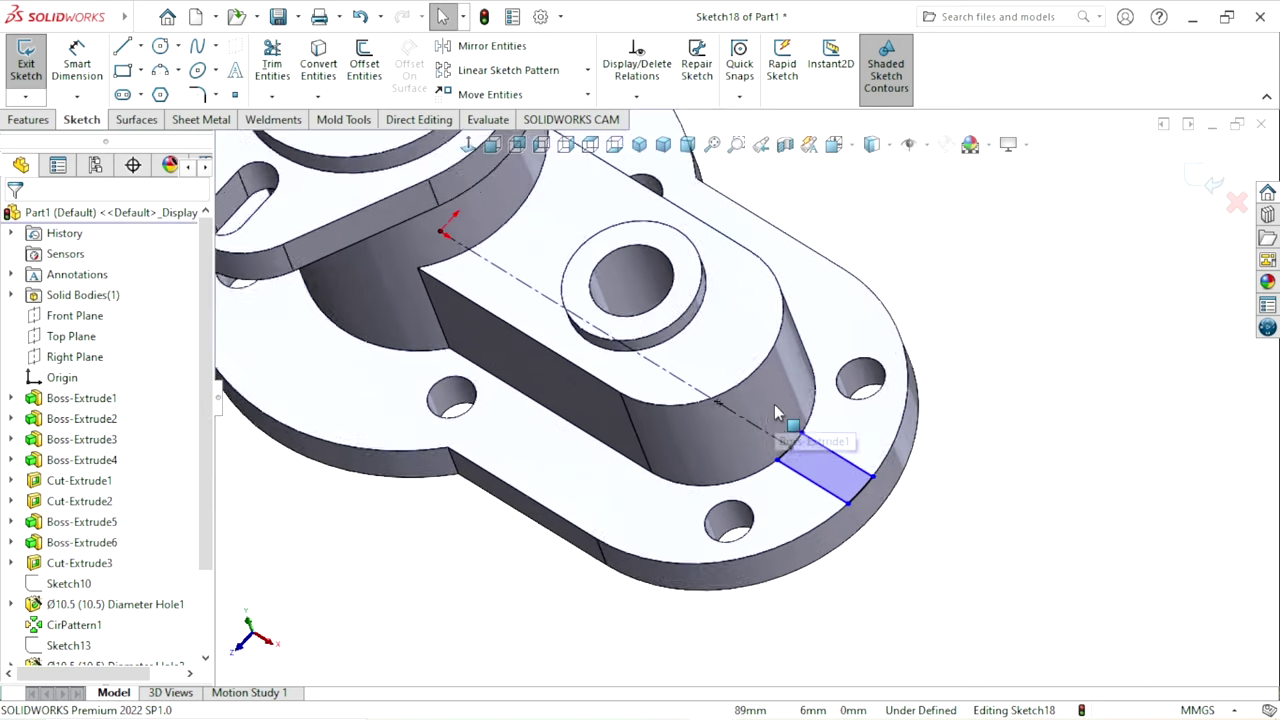
pyautogui.scroll(-2, 744, 446)
pyautogui.click(756, 435)
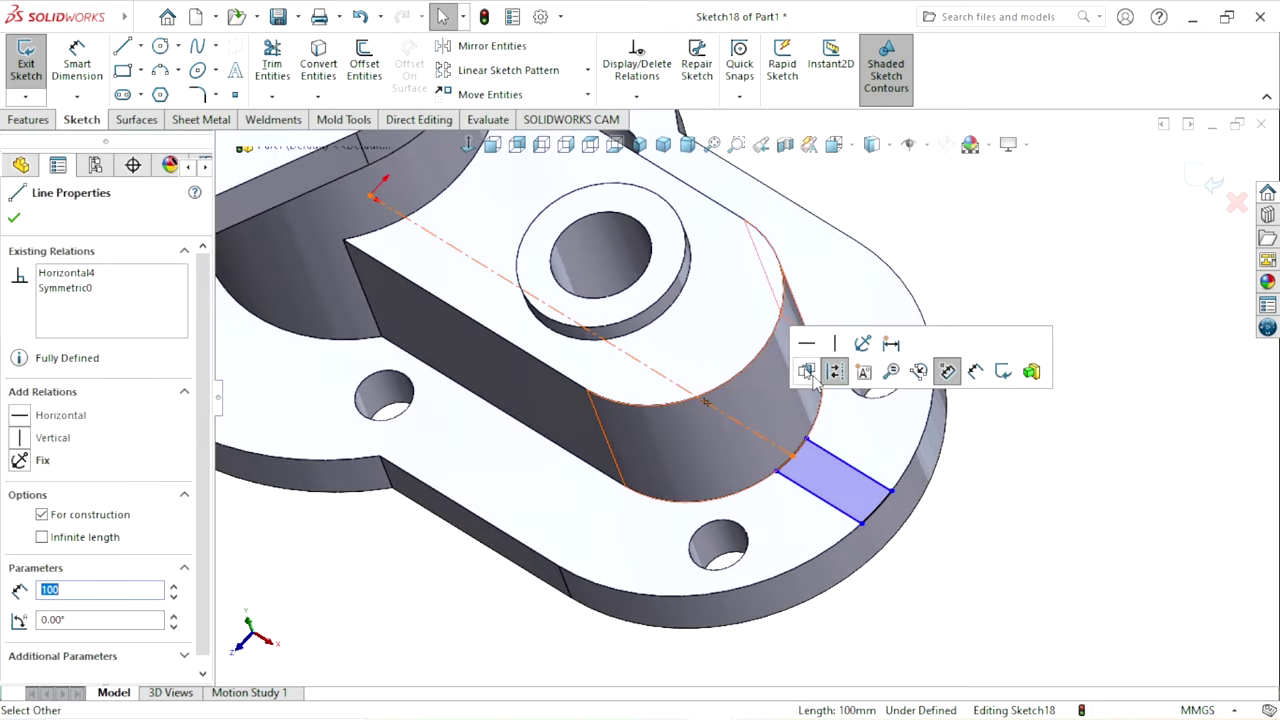
pyautogui.click(1094, 503)
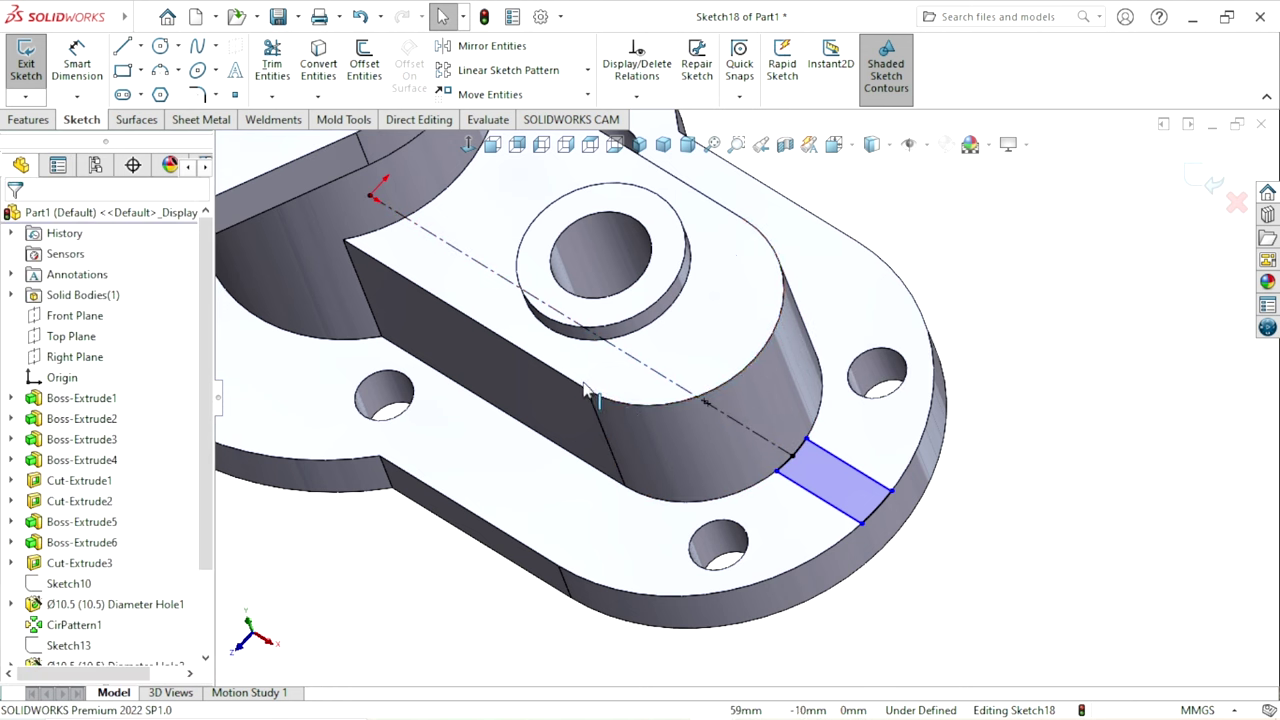
pyautogui.click(641, 366)
pyautogui.press('Delete')
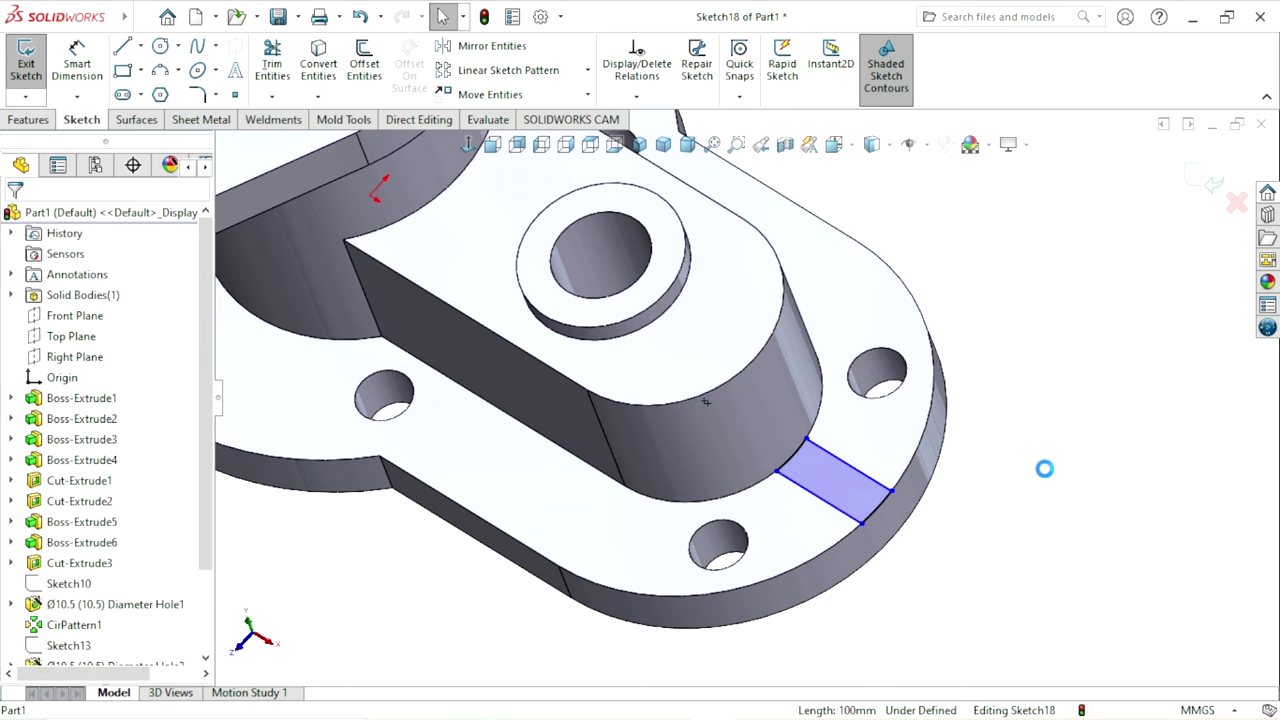
# - Attempt to delete the leftover sketch point, dismissing the endpoint warning instead
pyautogui.keyDown('ctrl'); pyautogui.moveTo(606, 457); pyautogui.dragTo(676, 430, button='middle'); pyautogui.keyUp('ctrl')
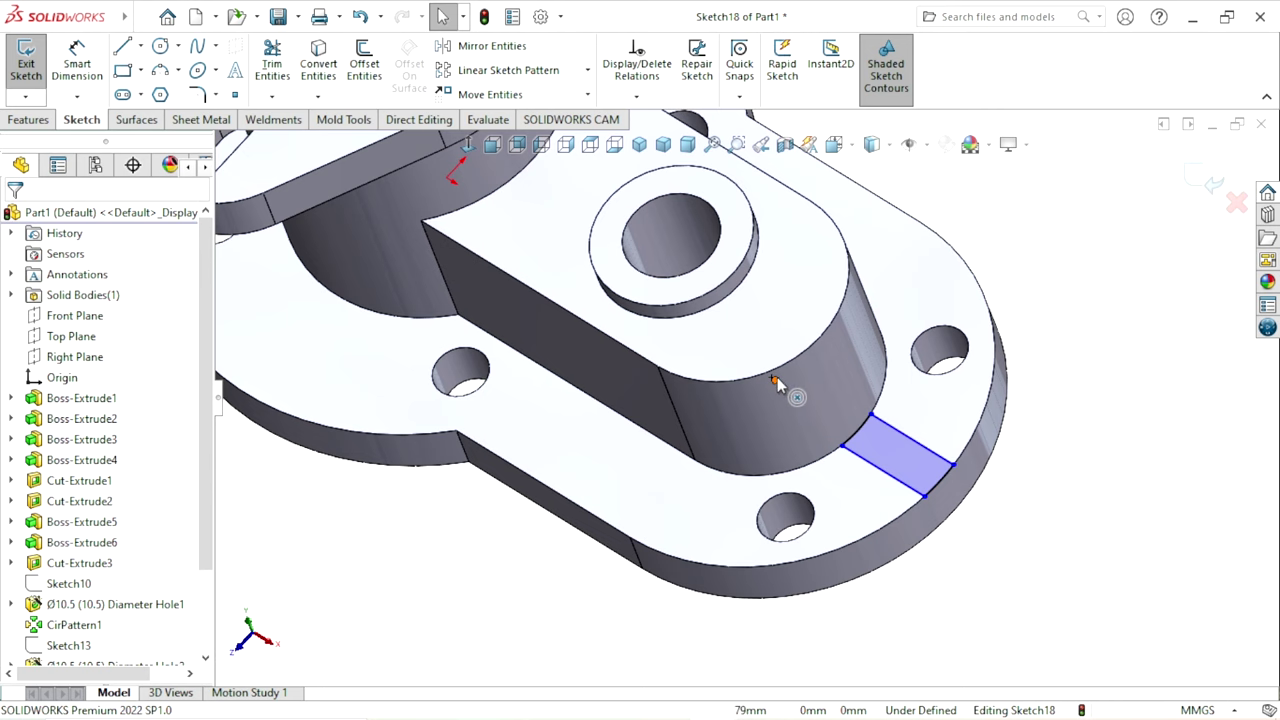
pyautogui.click(776, 381)
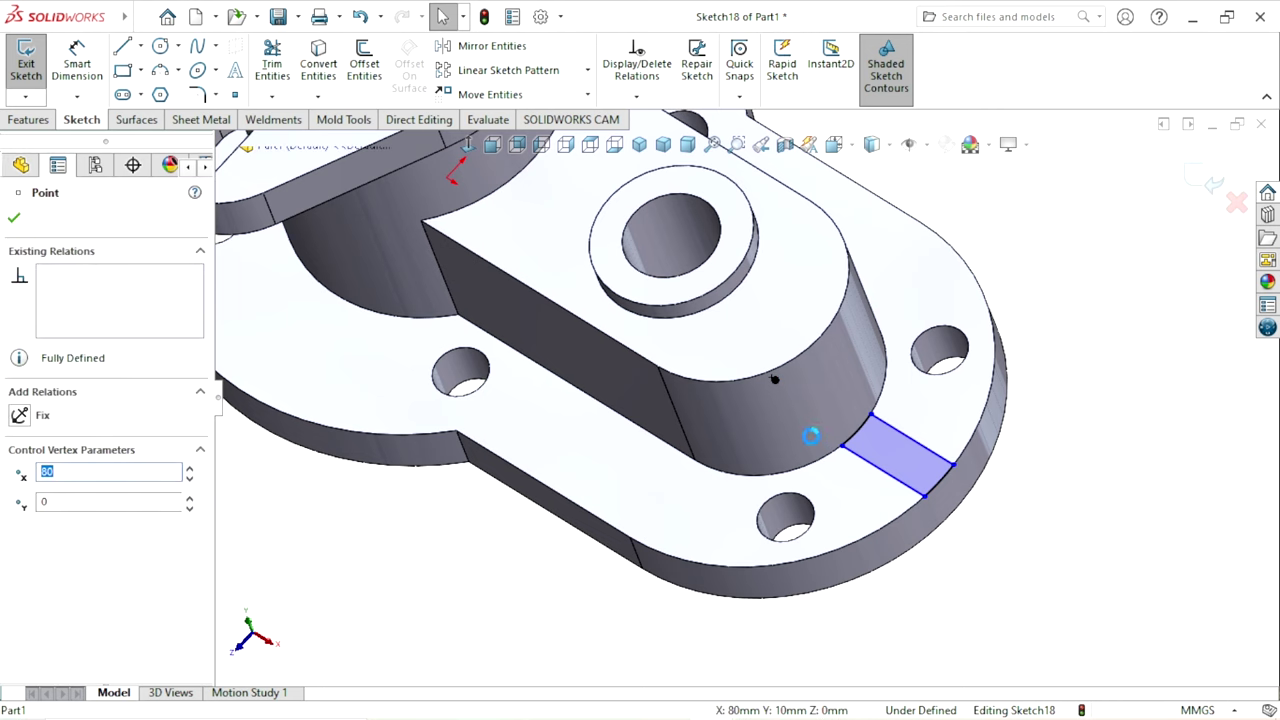
pyautogui.press('Delete')
pyautogui.click(755, 369)
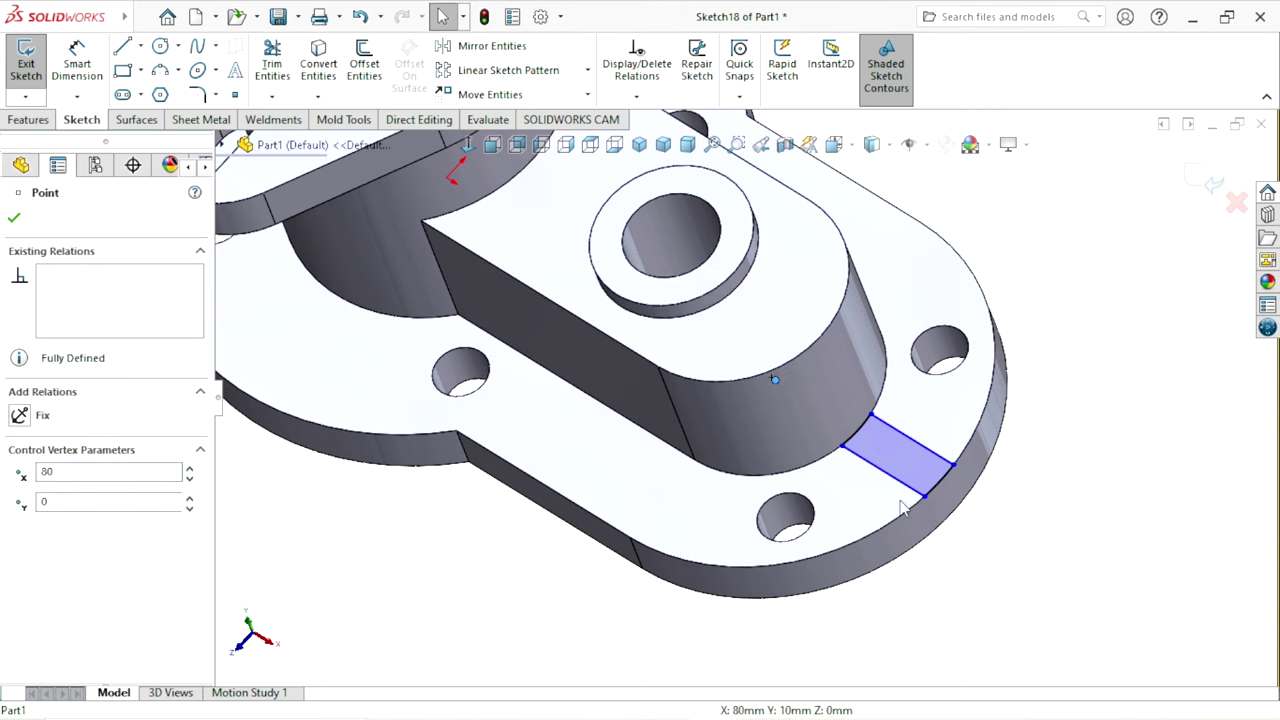
pyautogui.press('Escape')
# - View the sketch Normal To its plane, showing the arc at the strip's inner end
pyautogui.scroll(2, 808, 418)
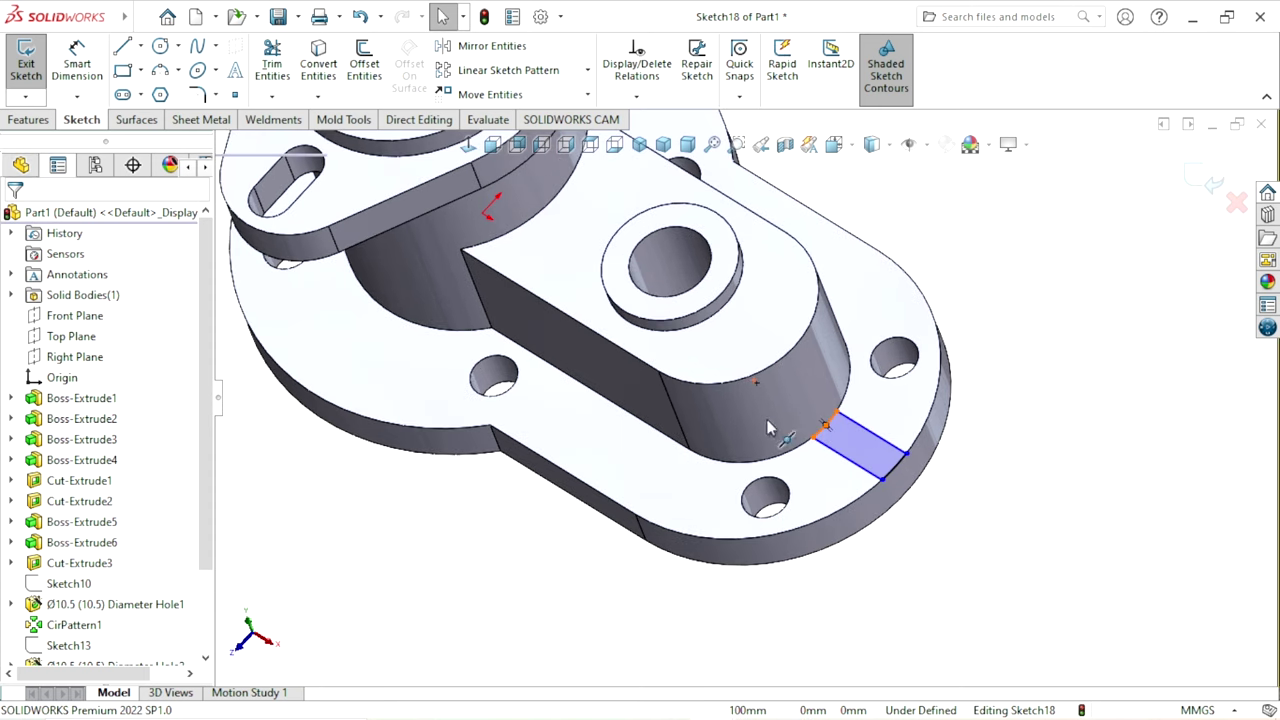
pyautogui.click(826, 430)
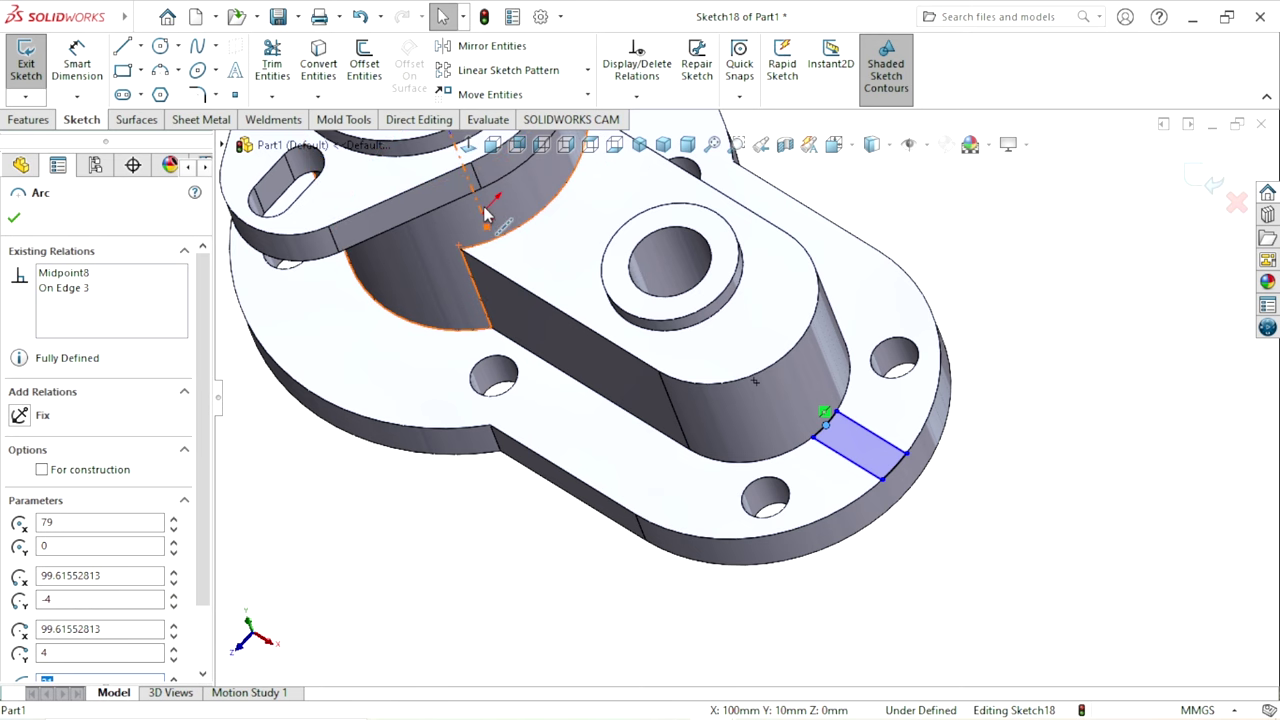
pyautogui.press('space')
pyautogui.click(530, 192)
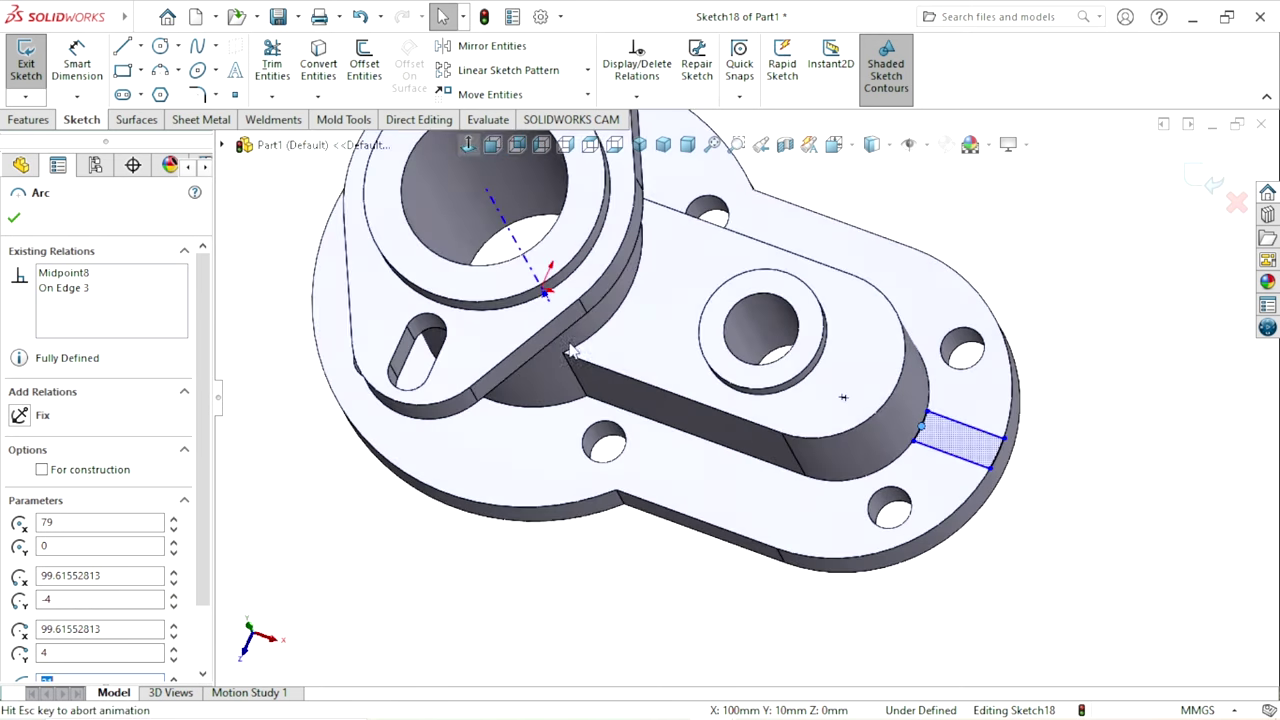
pyautogui.scroll(-3, 750, 420)
pyautogui.click(585, 418)
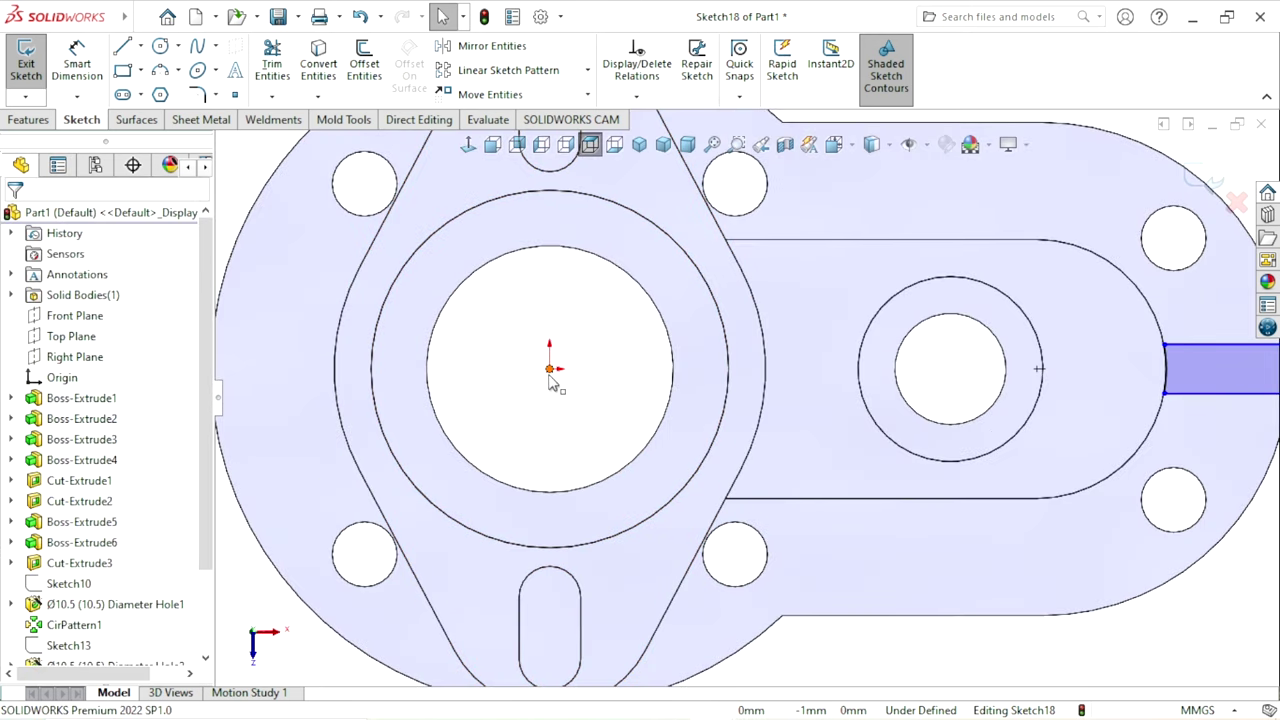
# - Try to delete the origin, then return to a flat Normal To view of the sketch
pyautogui.click(549, 372)
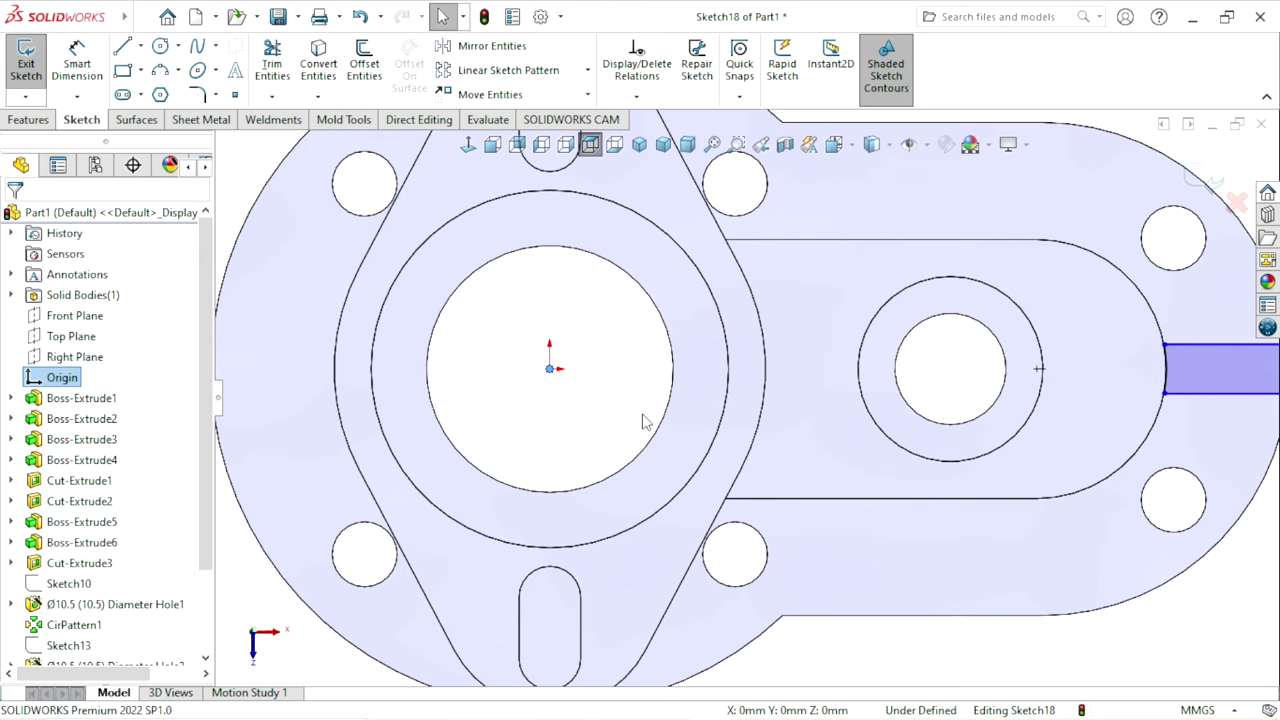
pyautogui.press('Delete')
pyautogui.press('f')
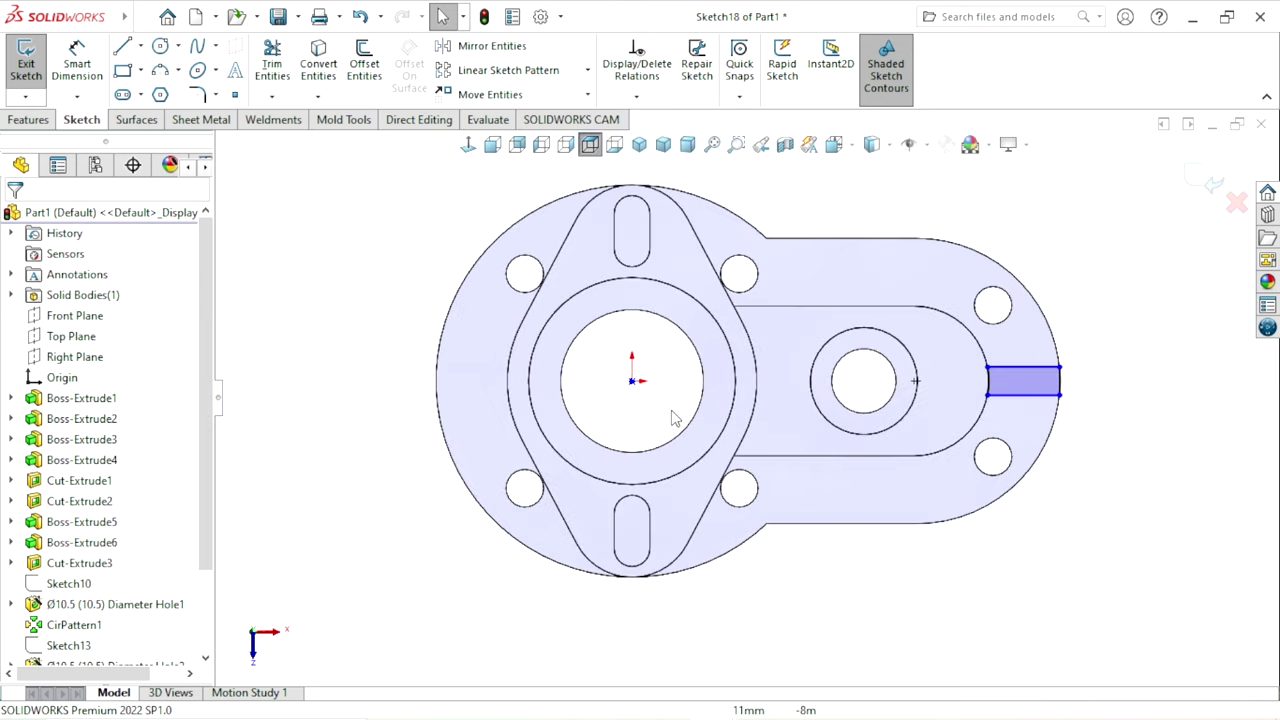
pyautogui.moveTo(880, 449); pyautogui.dragTo(1045, 512, button='middle')
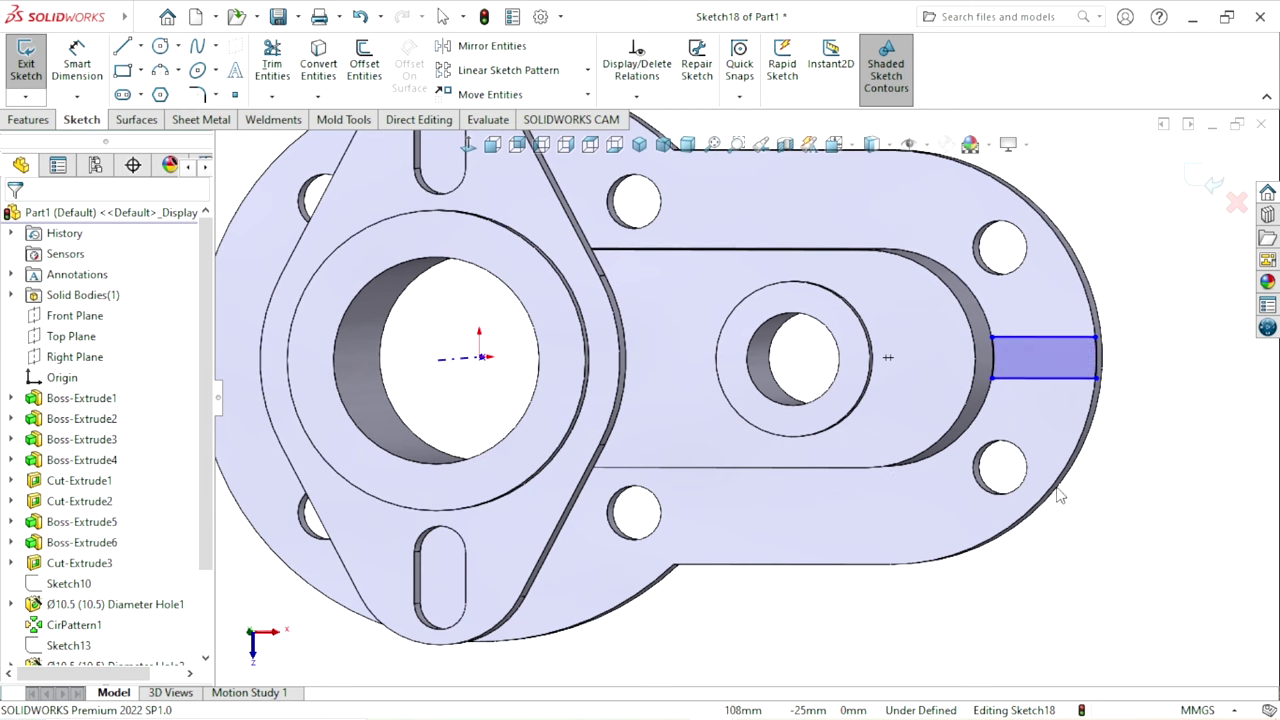
pyautogui.hotkey('ctrl', '8')
pyautogui.scroll(-4, 890, 445)
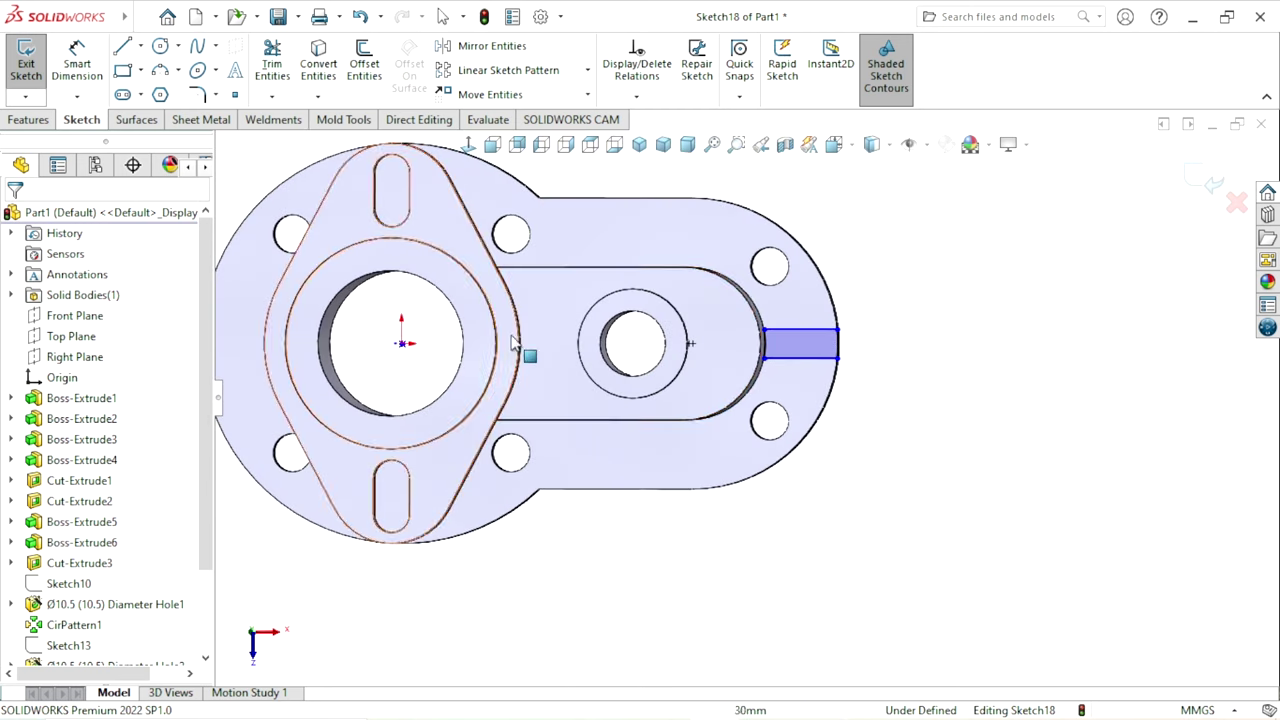
pyautogui.click(468, 146)
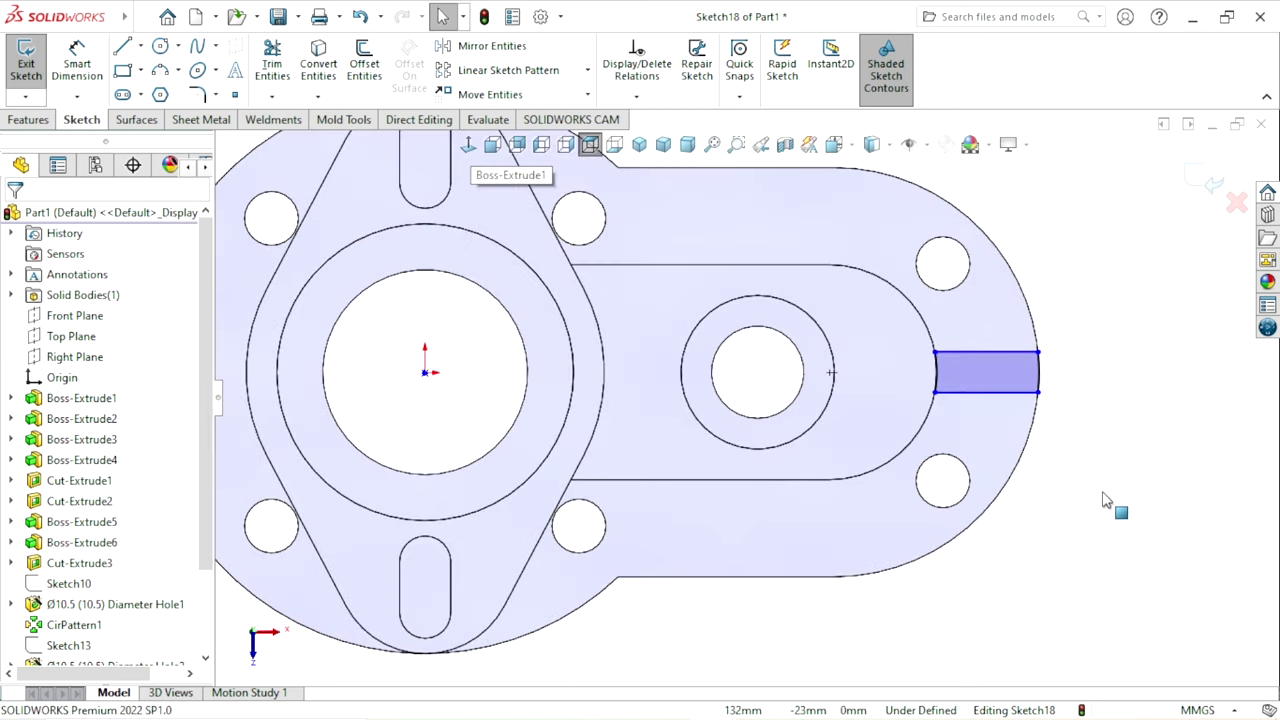
# - Add a Horizontal relation between the flange-end point and the origin, then view isometric
pyautogui.click(1038, 372)
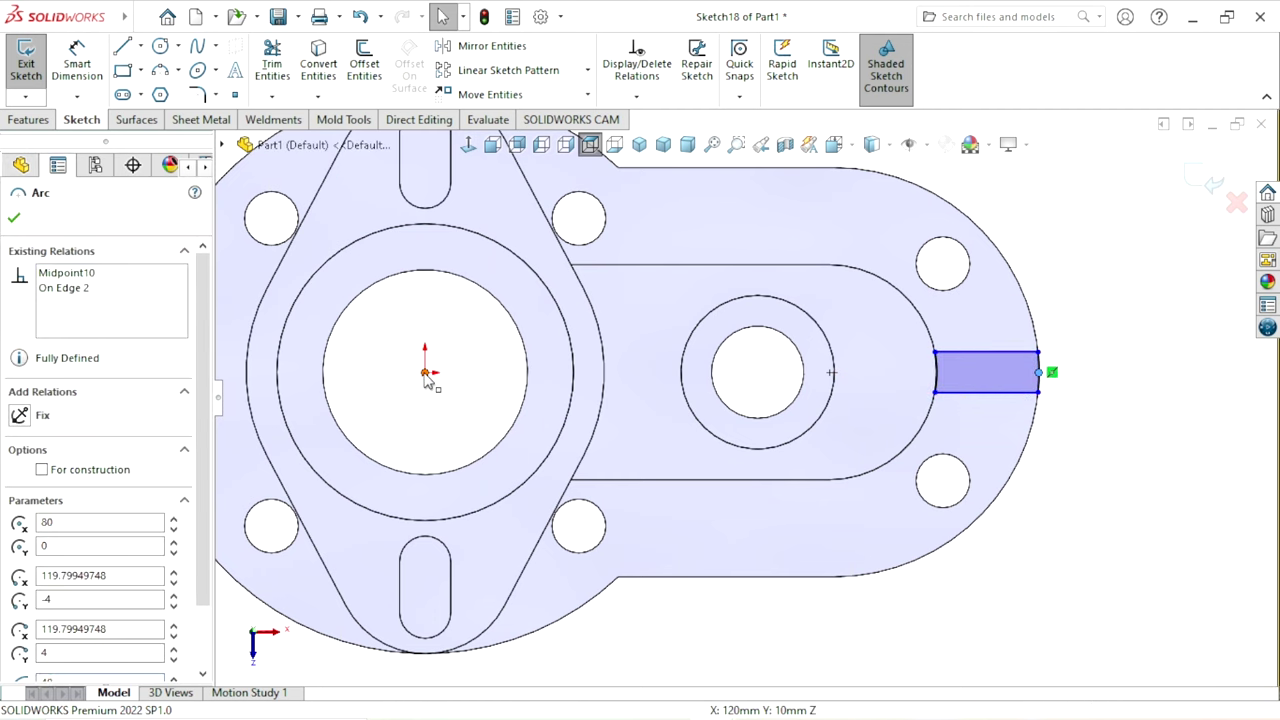
pyautogui.keyDown('ctrl'); pyautogui.click(425, 372); pyautogui.keyUp('ctrl')
pyautogui.click(481, 289)
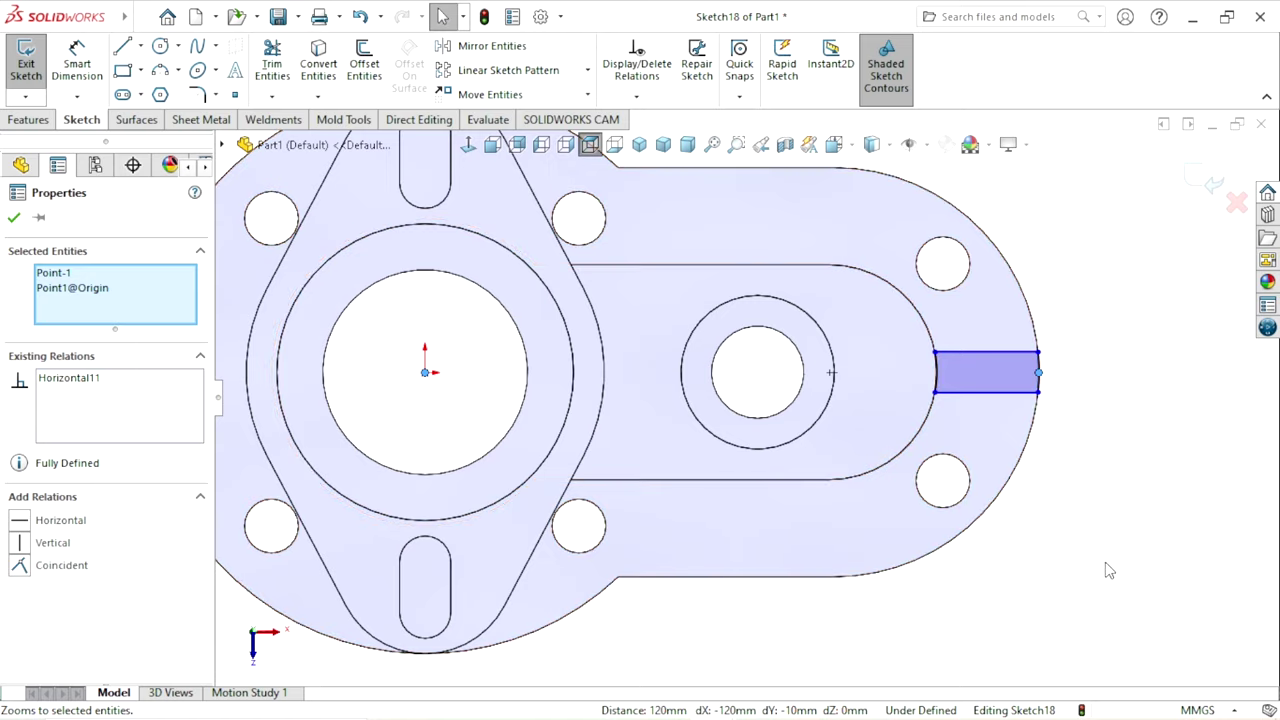
pyautogui.press('Escape')
pyautogui.moveTo(948, 553); pyautogui.dragTo(913, 395, button='middle')
pyautogui.hotkey('ctrl', '7')
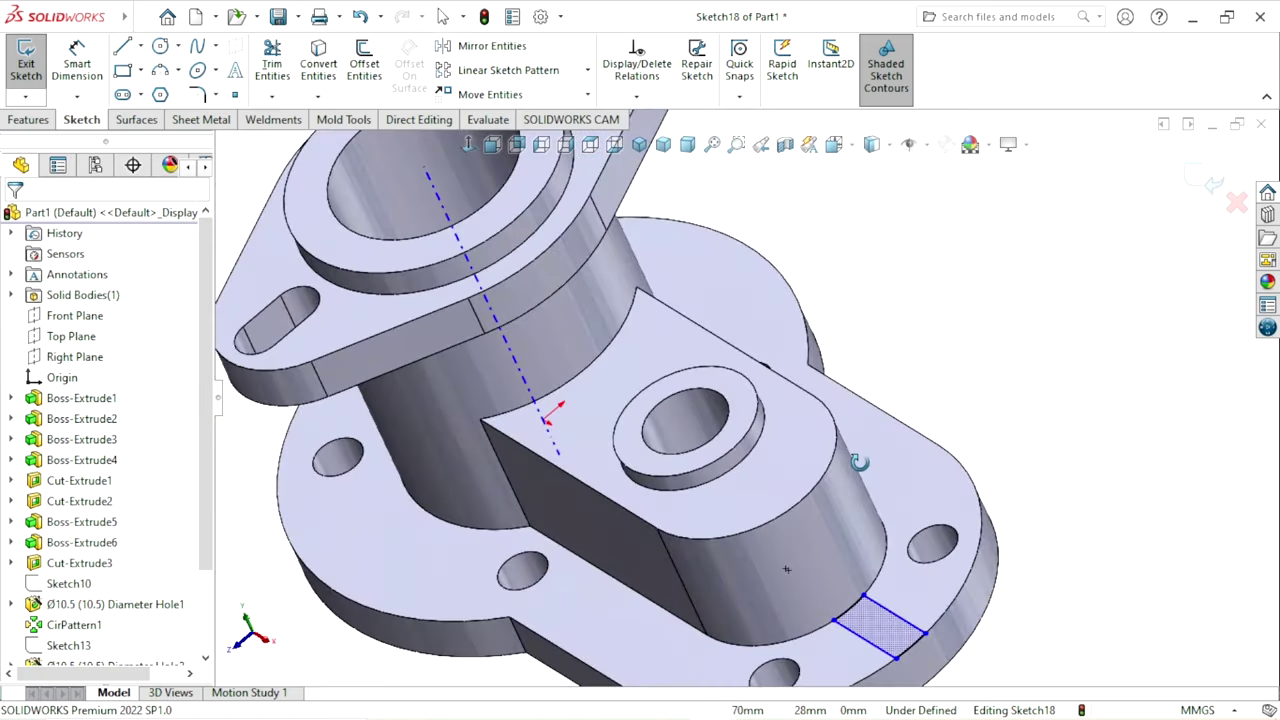
pyautogui.scroll(2, 870, 480)
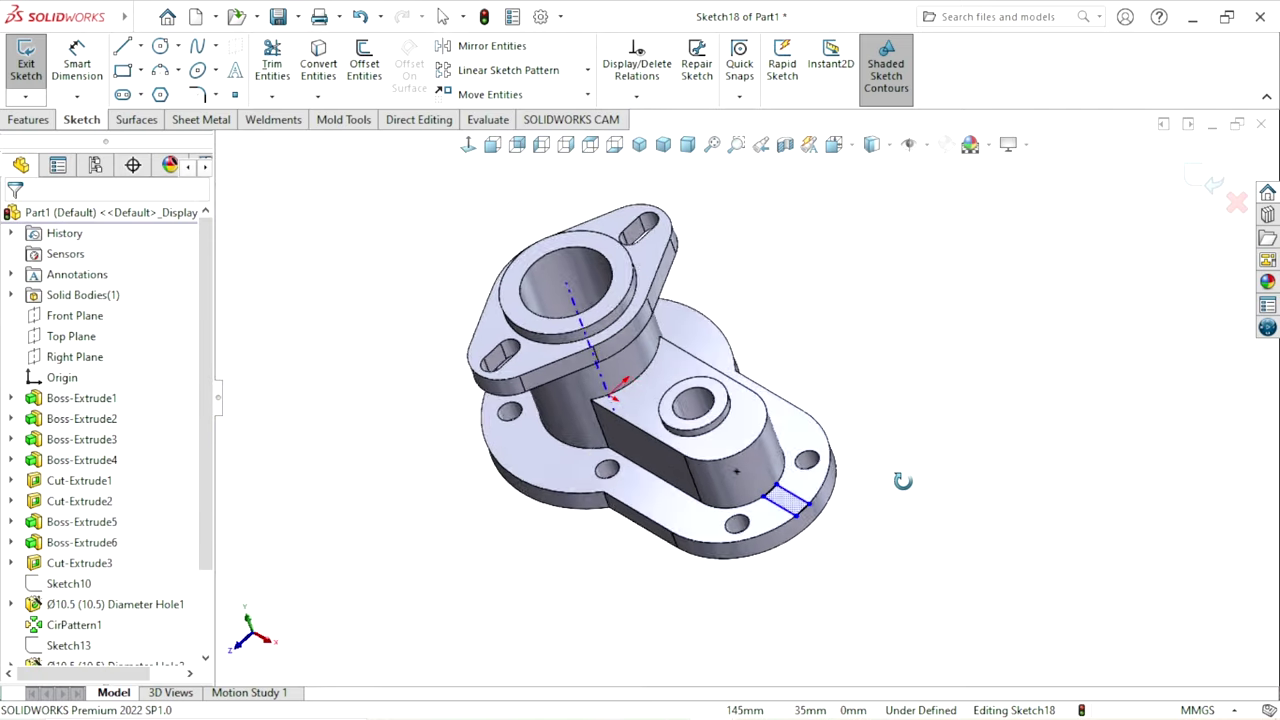
pyautogui.scroll(-4, 820, 494)
pyautogui.scroll(-1, 785, 500)
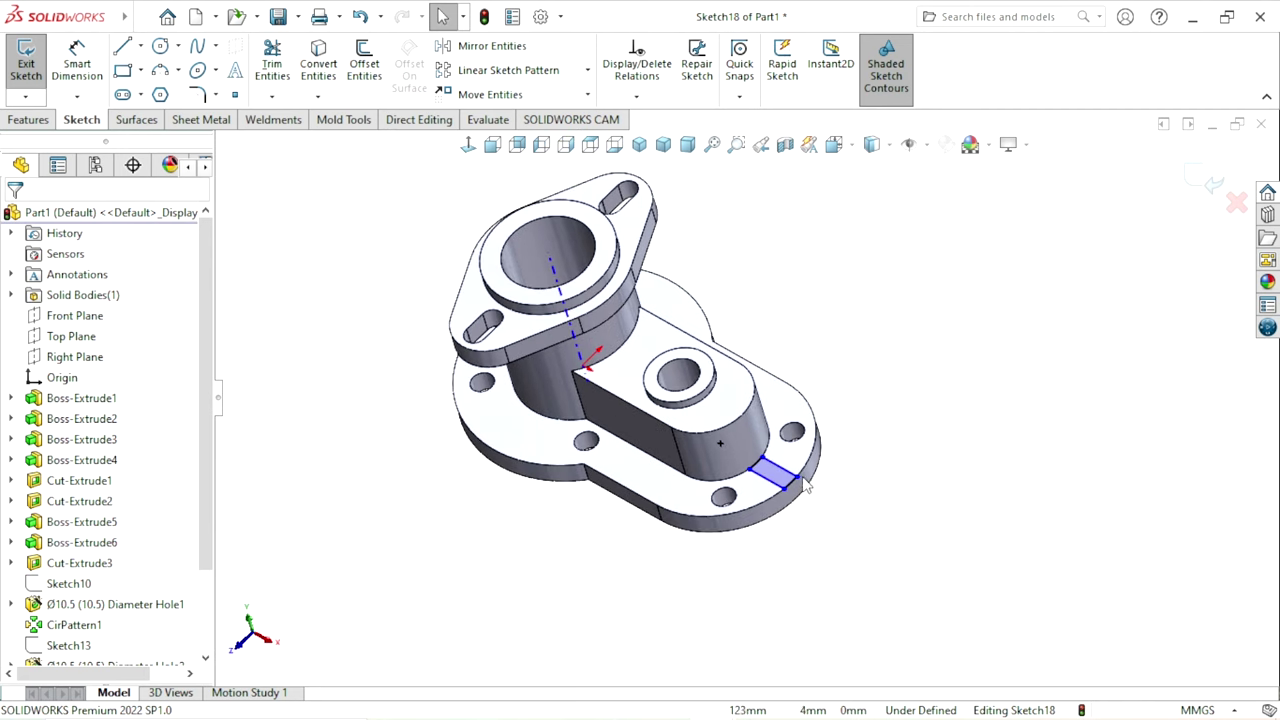
pyautogui.scroll(-2, 815, 485)
pyautogui.scroll(2, 815, 470)
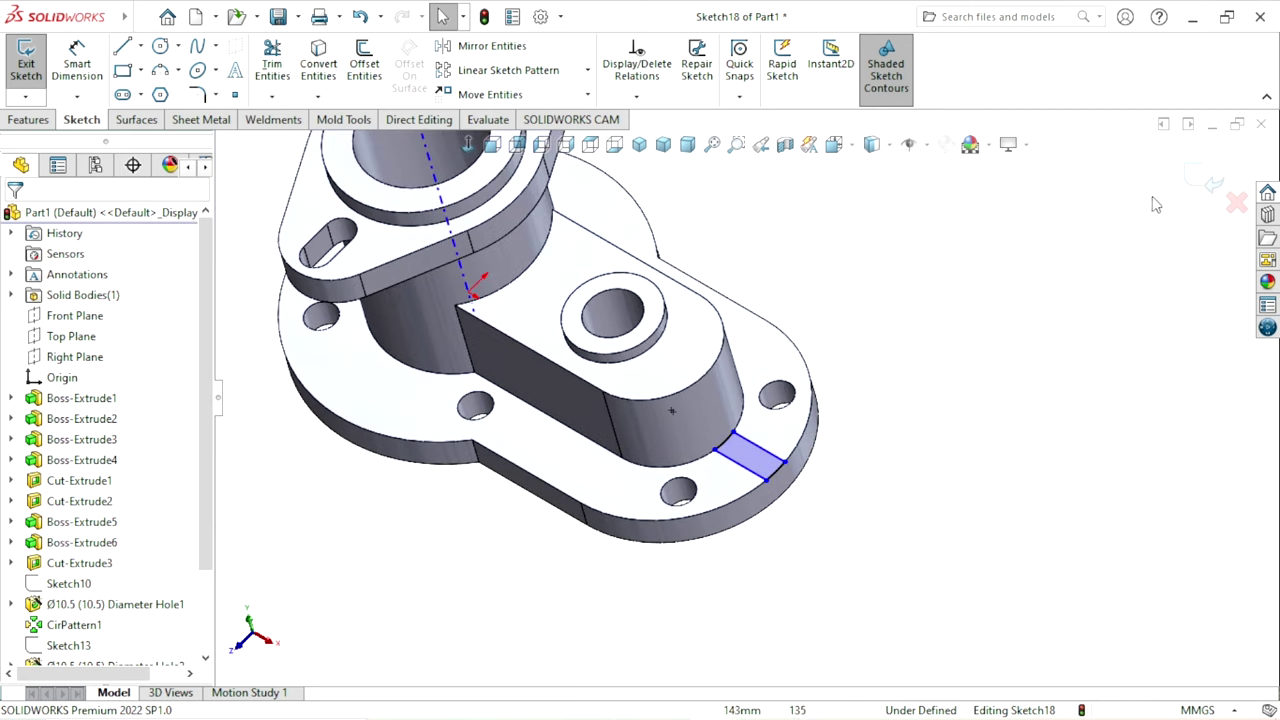
# - Exit Sketch18 and create a Projection split line of Sketch18 onto the boss's curved face
pyautogui.click(1192, 184)
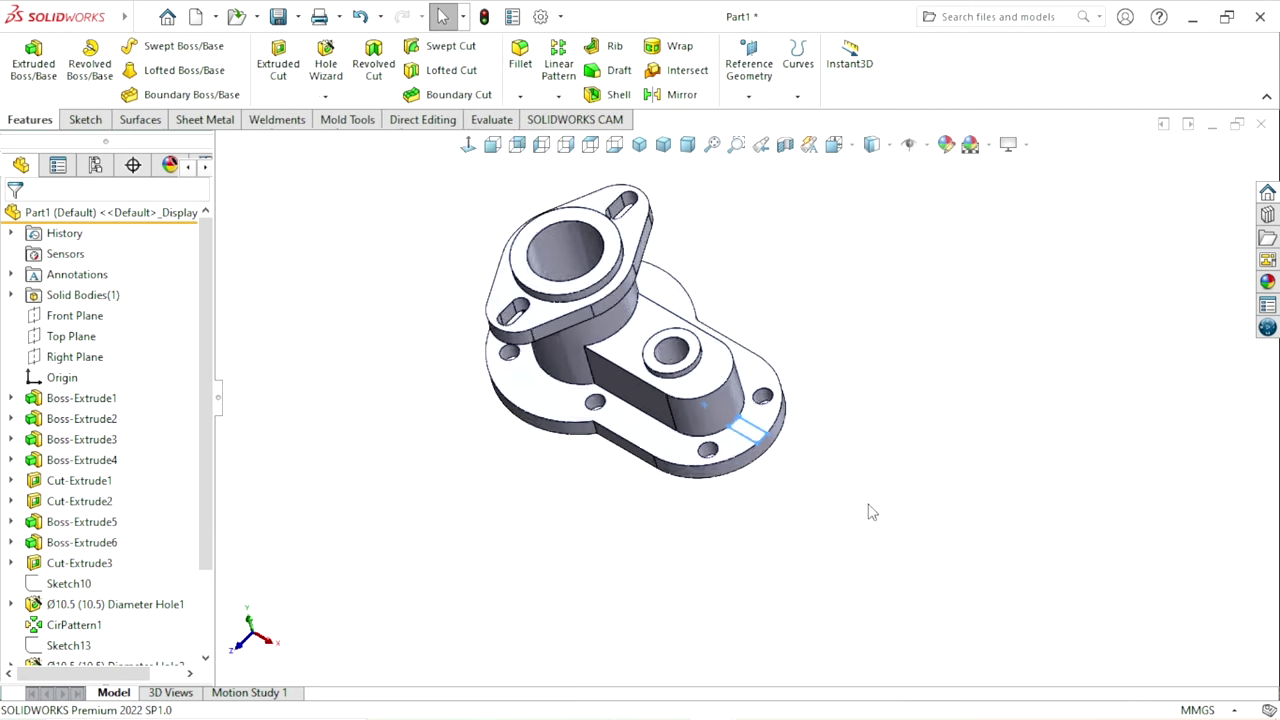
pyautogui.scroll(-4, 676, 328)
pyautogui.press('f')
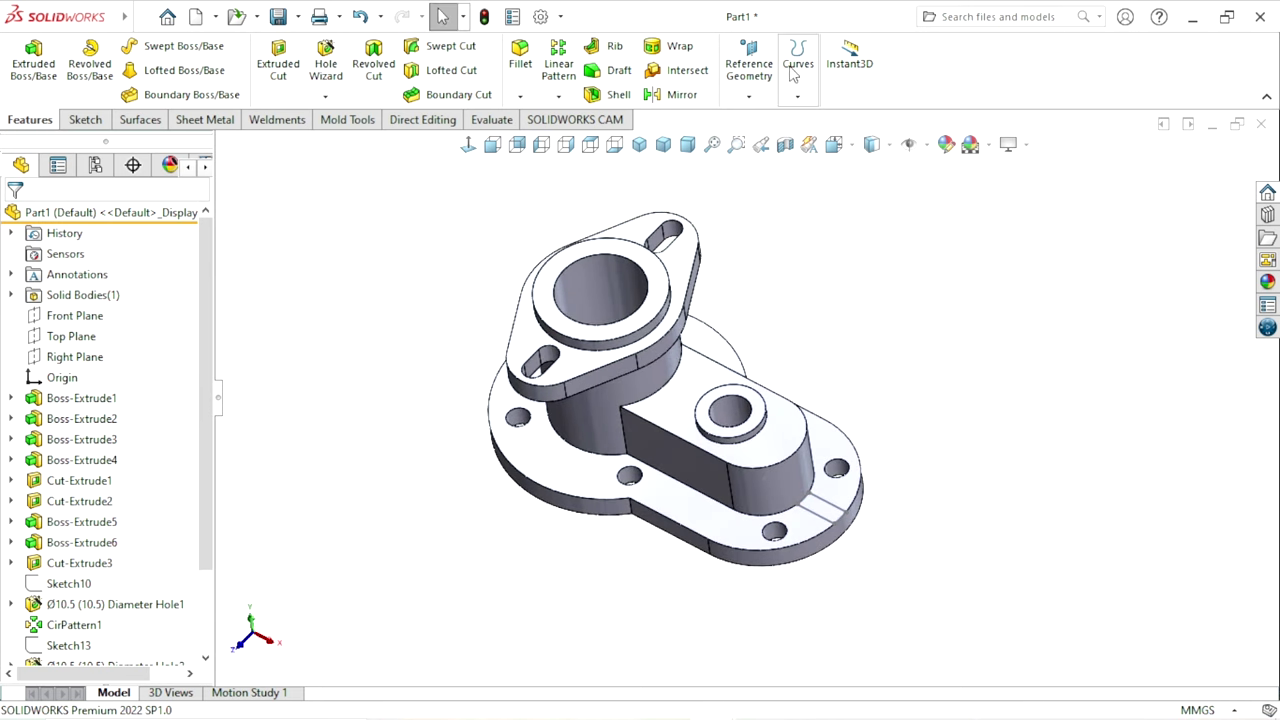
pyautogui.click(800, 104)
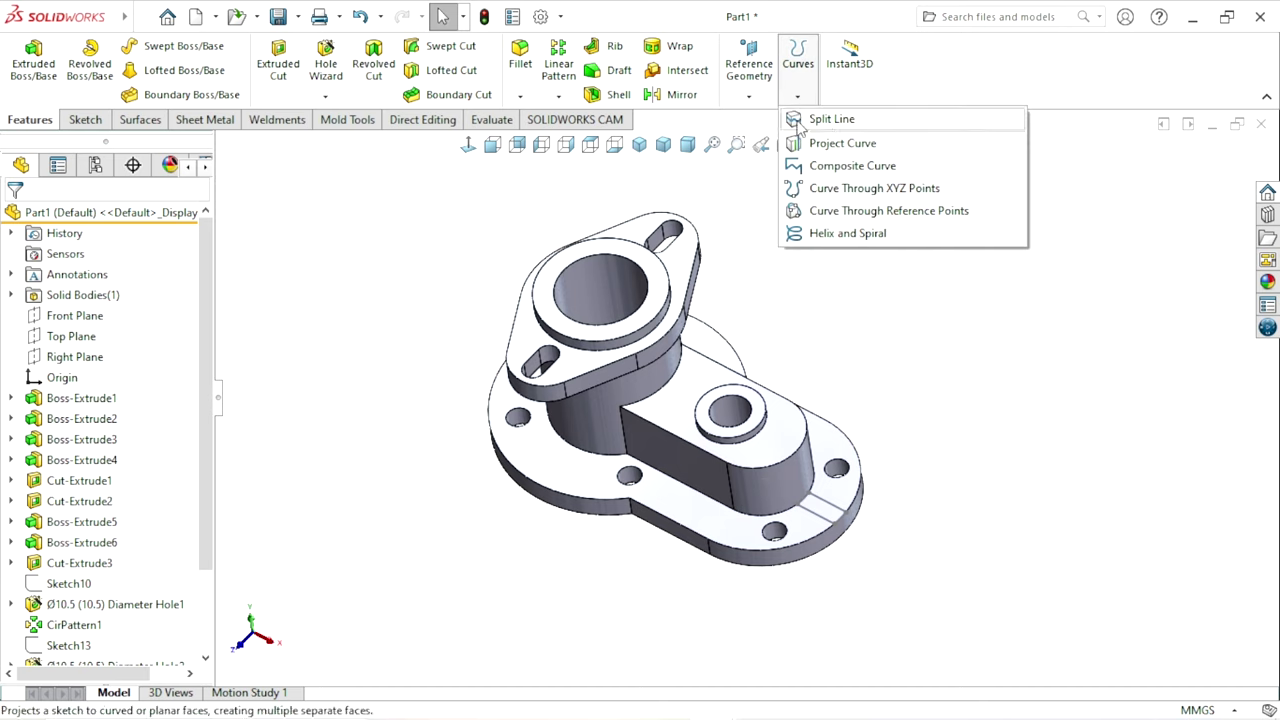
pyautogui.click(810, 120)
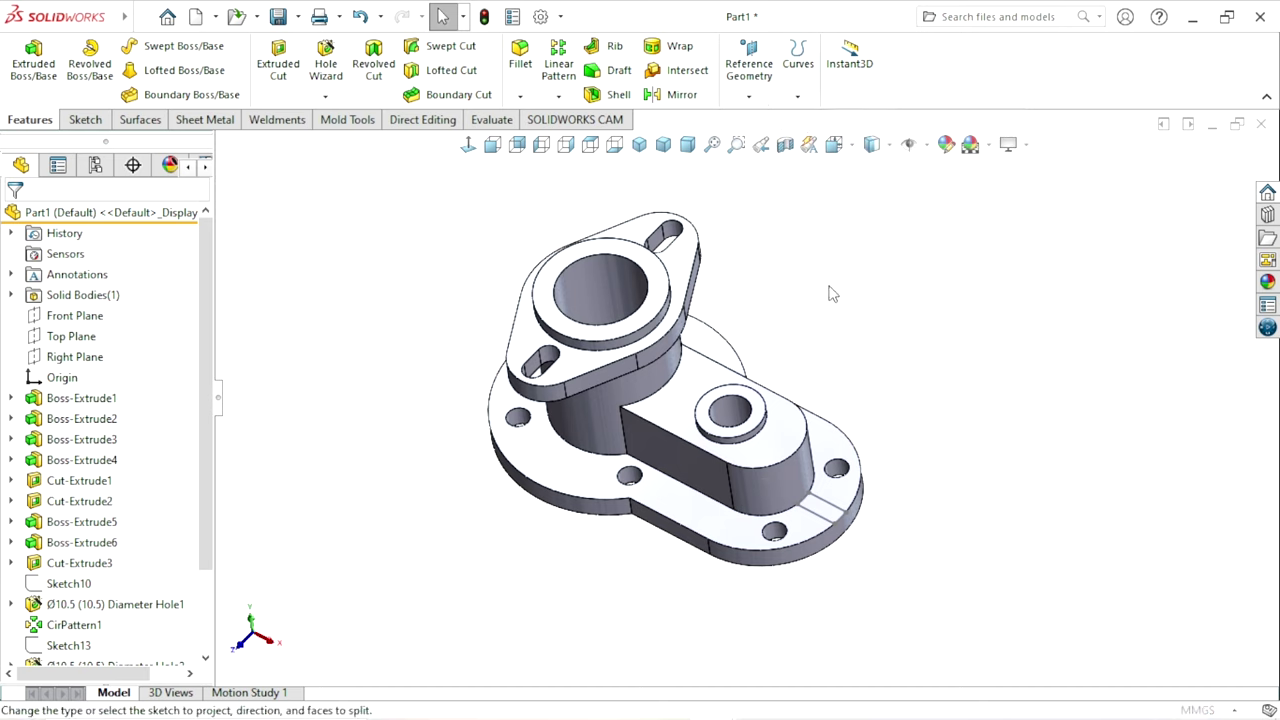
pyautogui.scroll(-2, 897, 532)
pyautogui.scroll(-1, 886, 537)
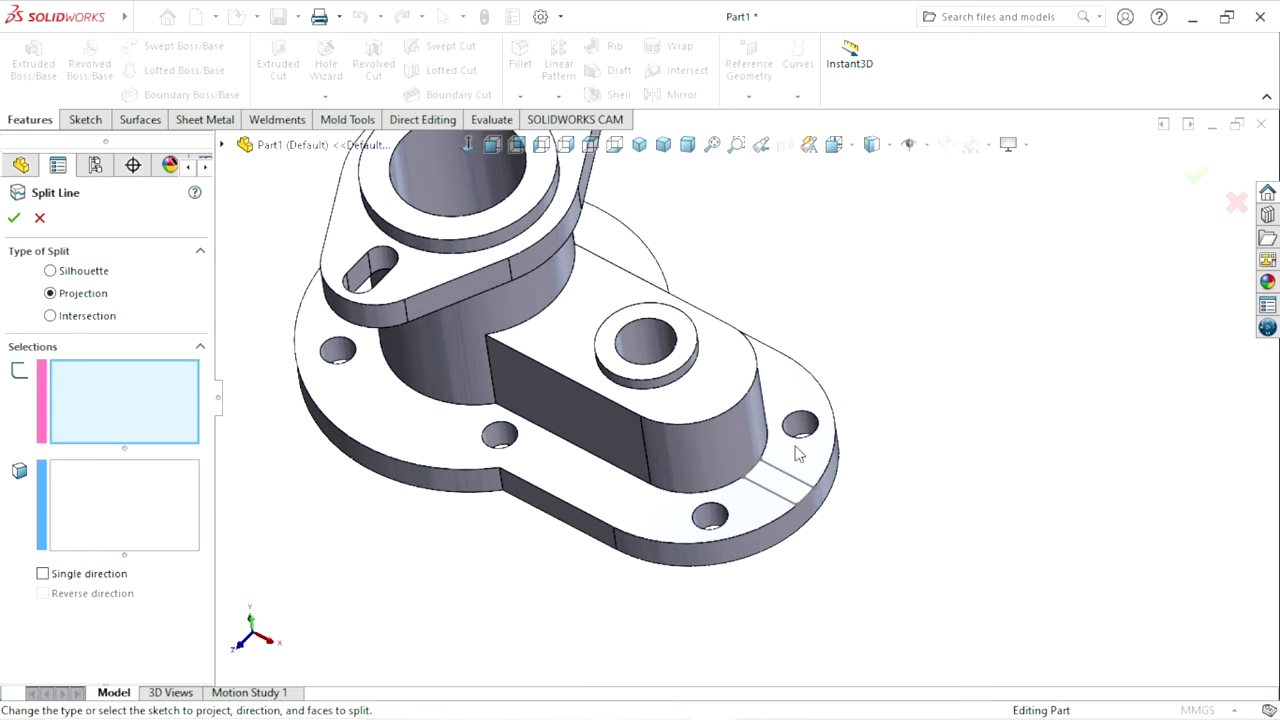
pyautogui.scroll(-2, 797, 449)
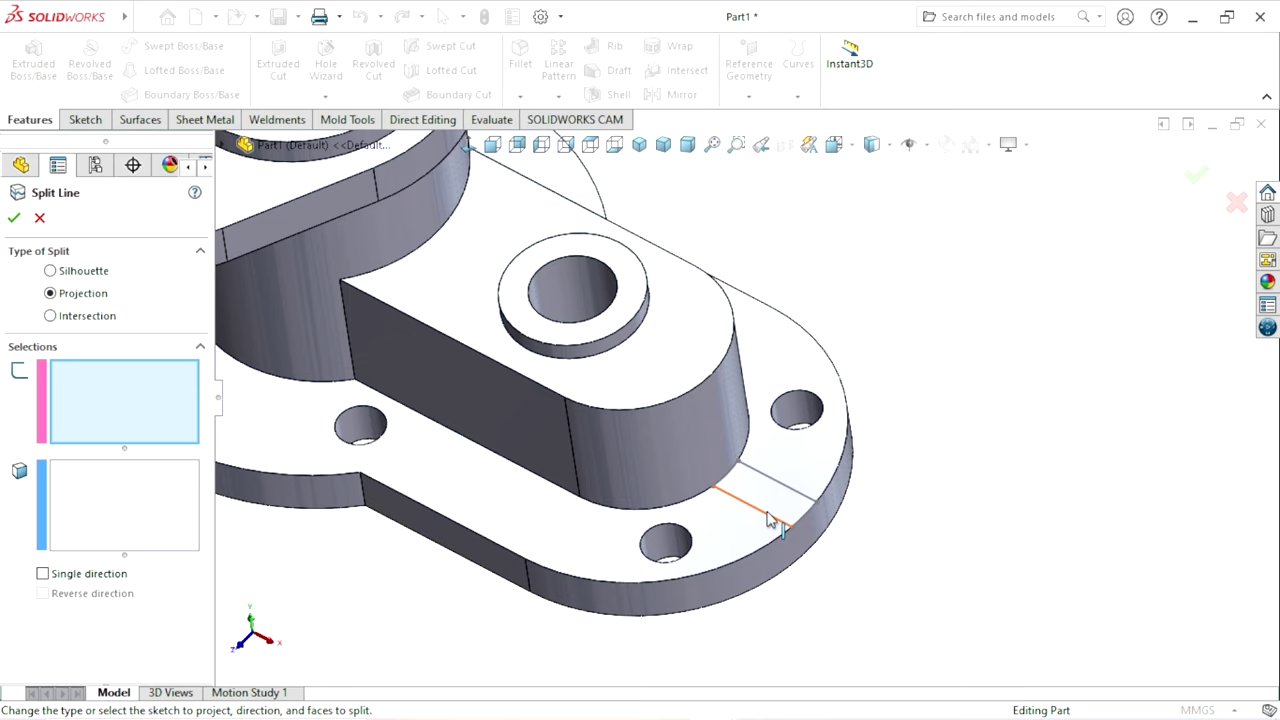
pyautogui.click(770, 520)
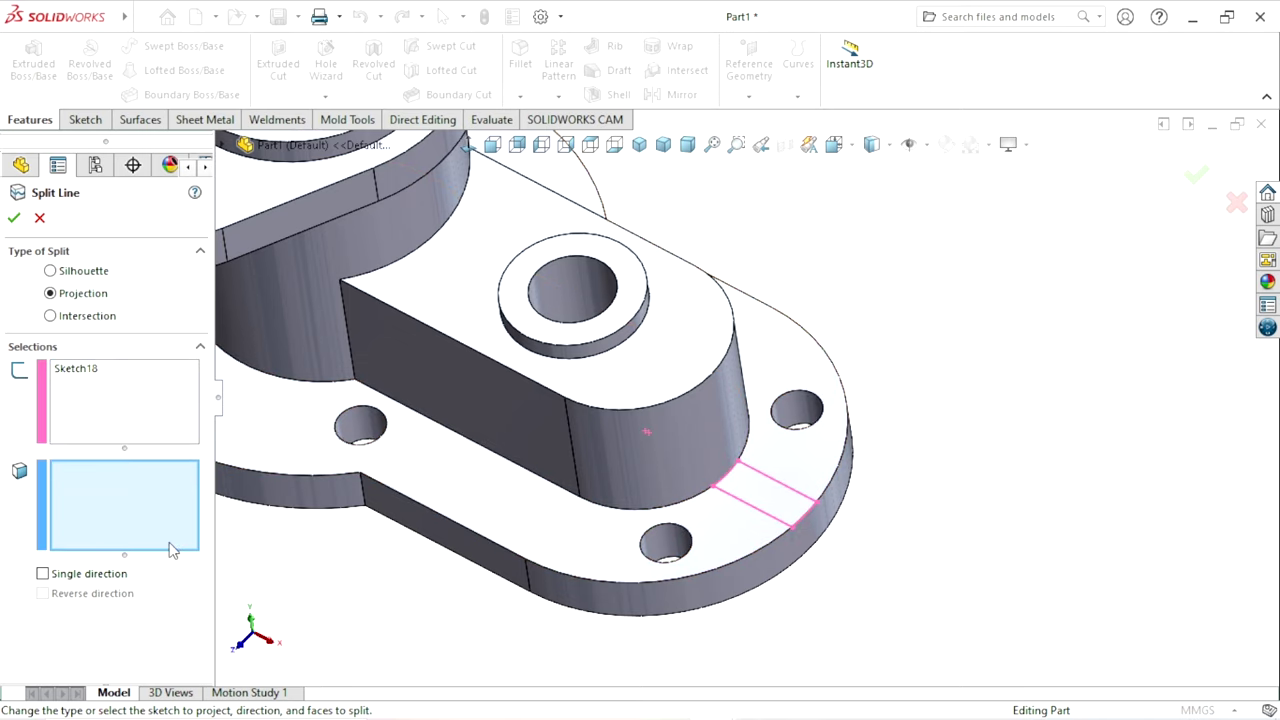
pyautogui.click(693, 431)
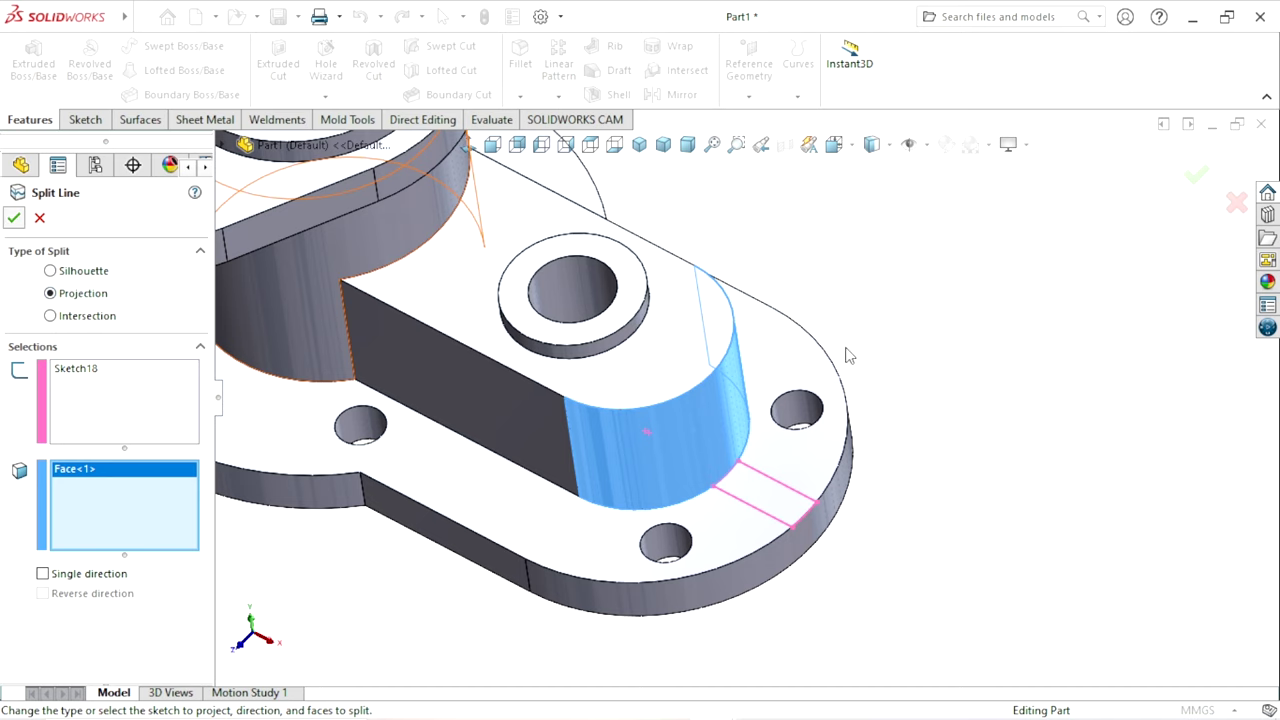
pyautogui.press('Return')
# - Expand Split Line1 to show Sketch18 beneath it and inspect the split edges on the flange
pyautogui.scroll(4, 793, 437)
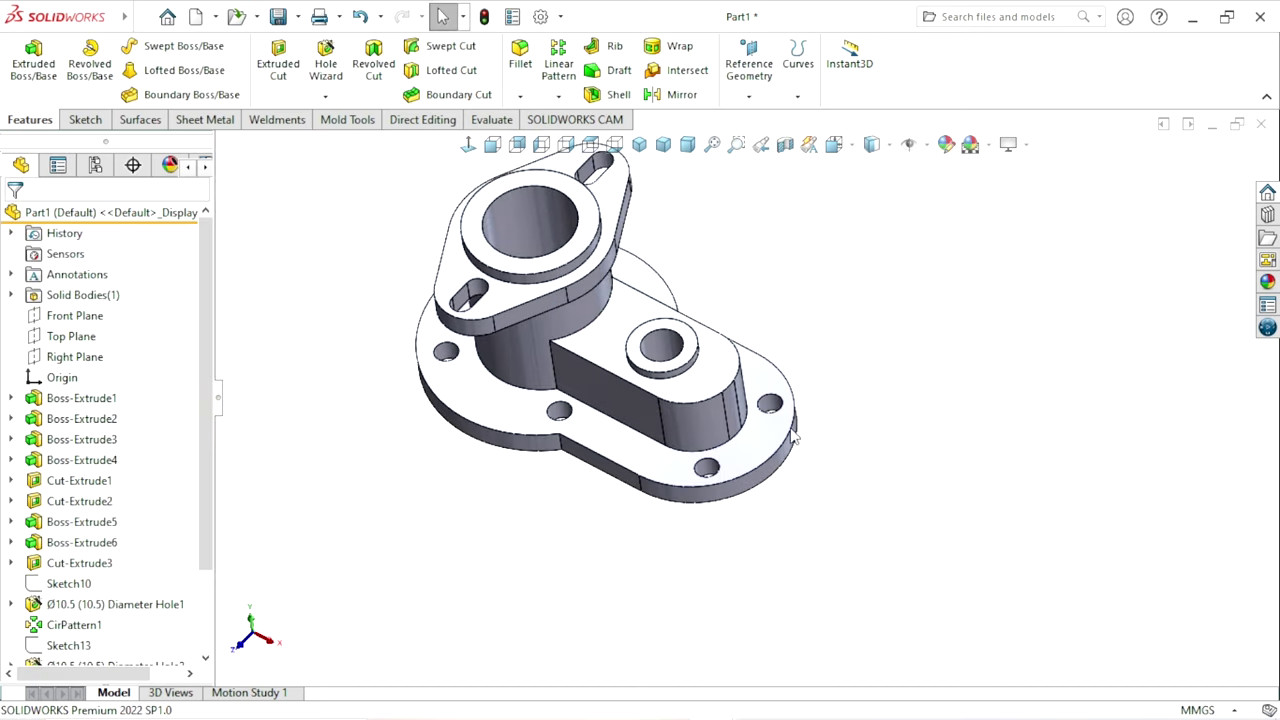
pyautogui.scroll(-3, 793, 437)
pyautogui.moveTo(894, 438); pyautogui.dragTo(871, 397, button='middle')
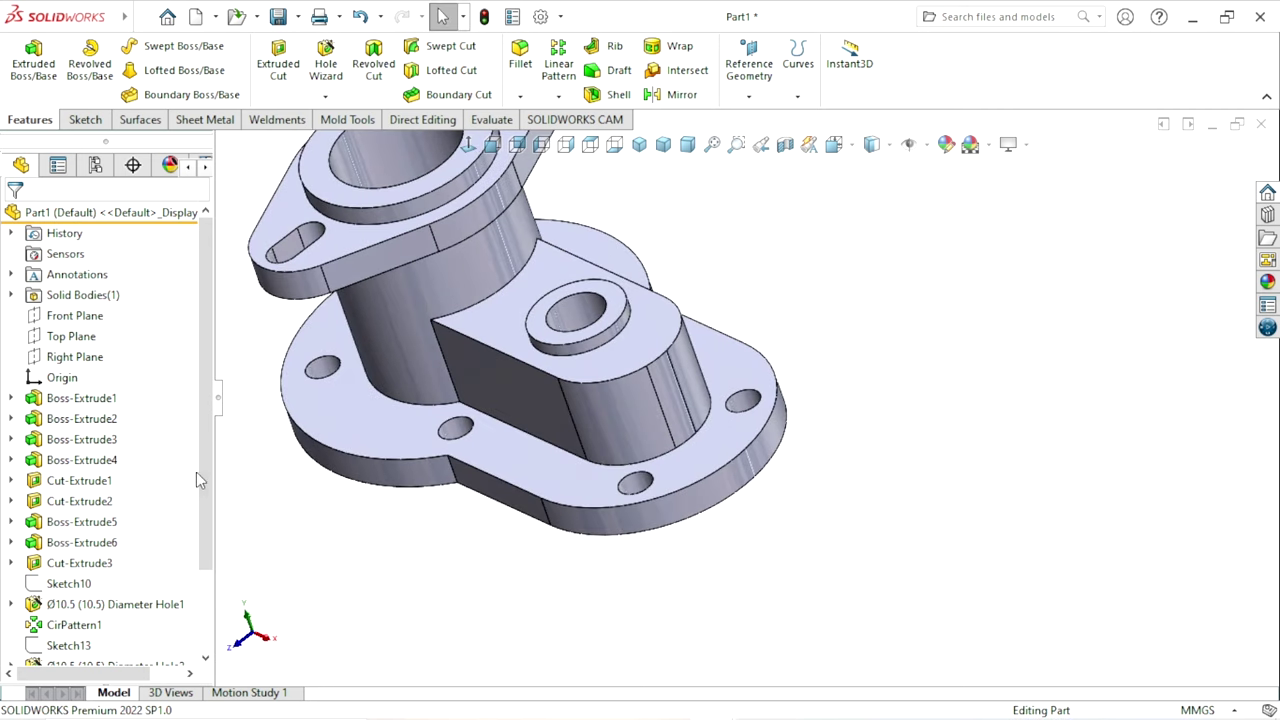
pyautogui.scroll(-3, 197, 470)
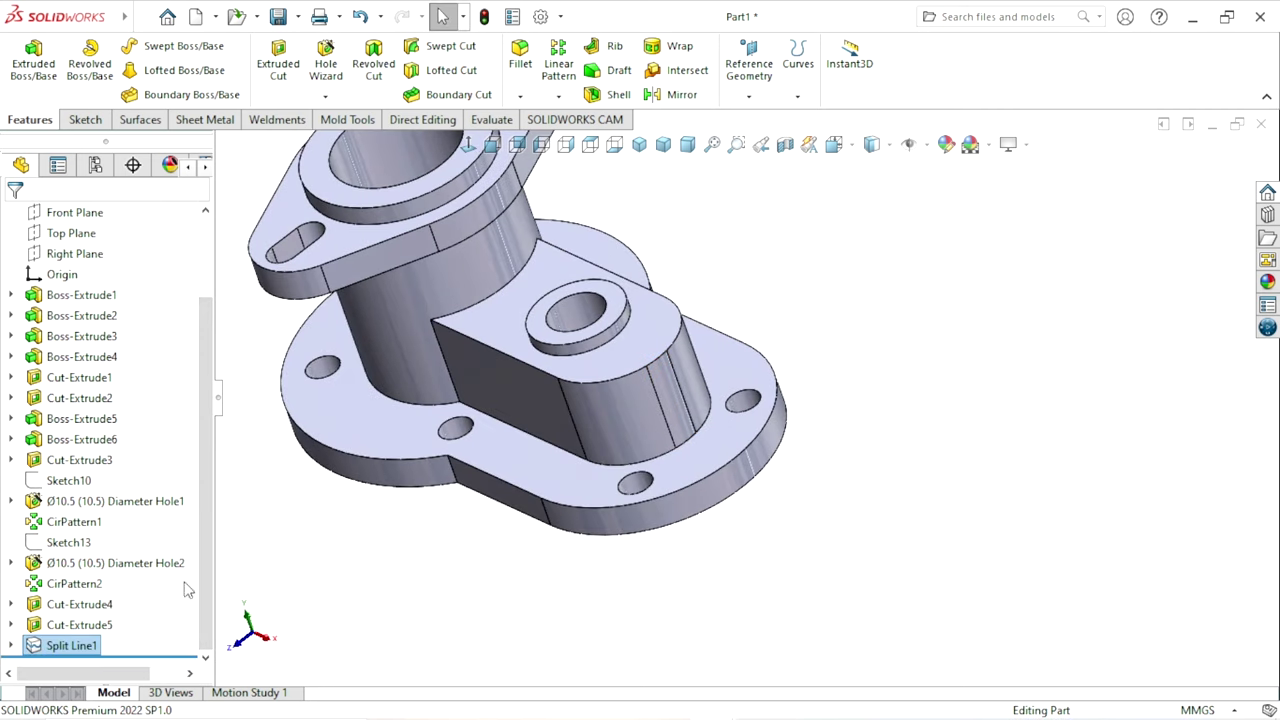
pyautogui.click(12, 645)
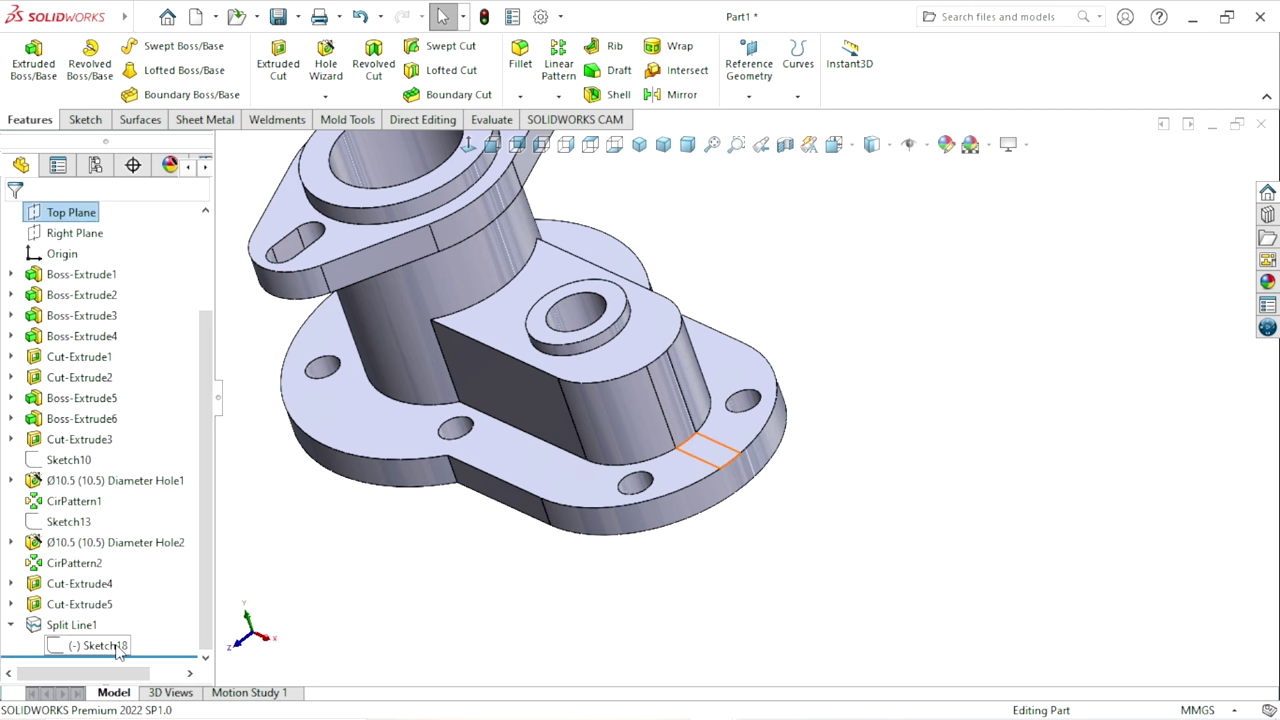
pyautogui.click(100, 645)
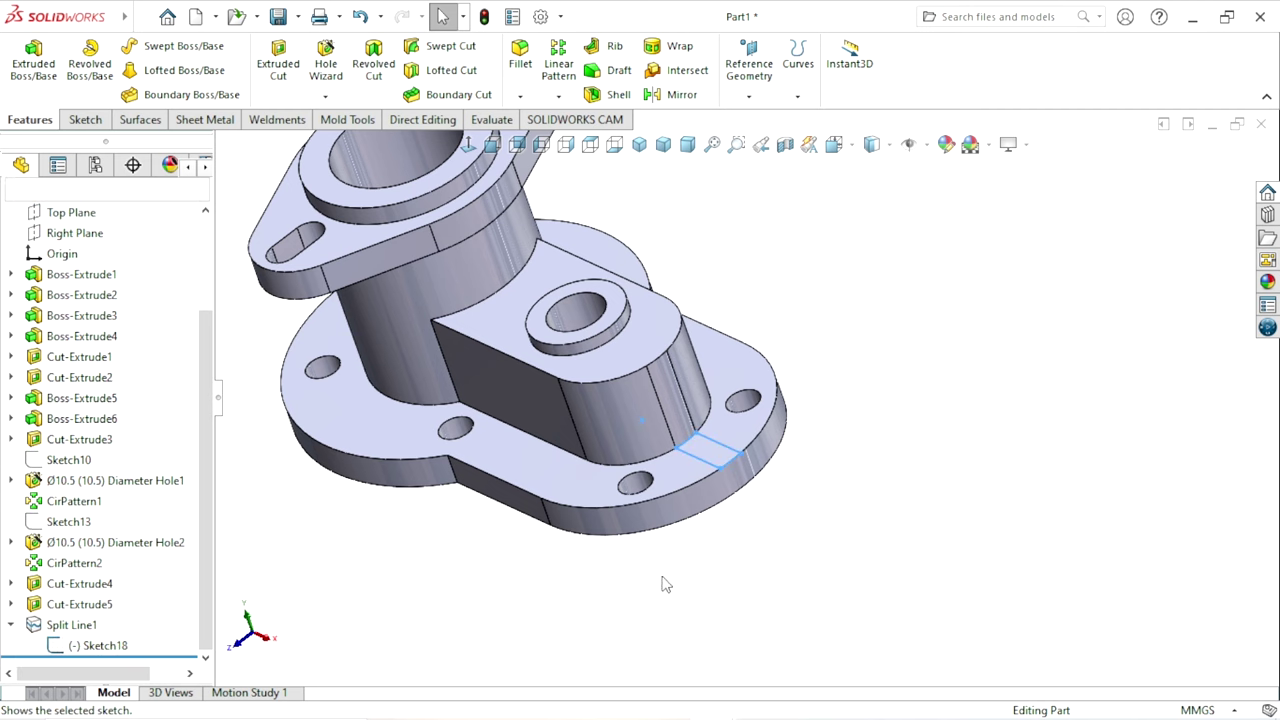
pyautogui.click(818, 569)
pyautogui.scroll(2, 794, 387)
pyautogui.scroll(-4, 785, 400)
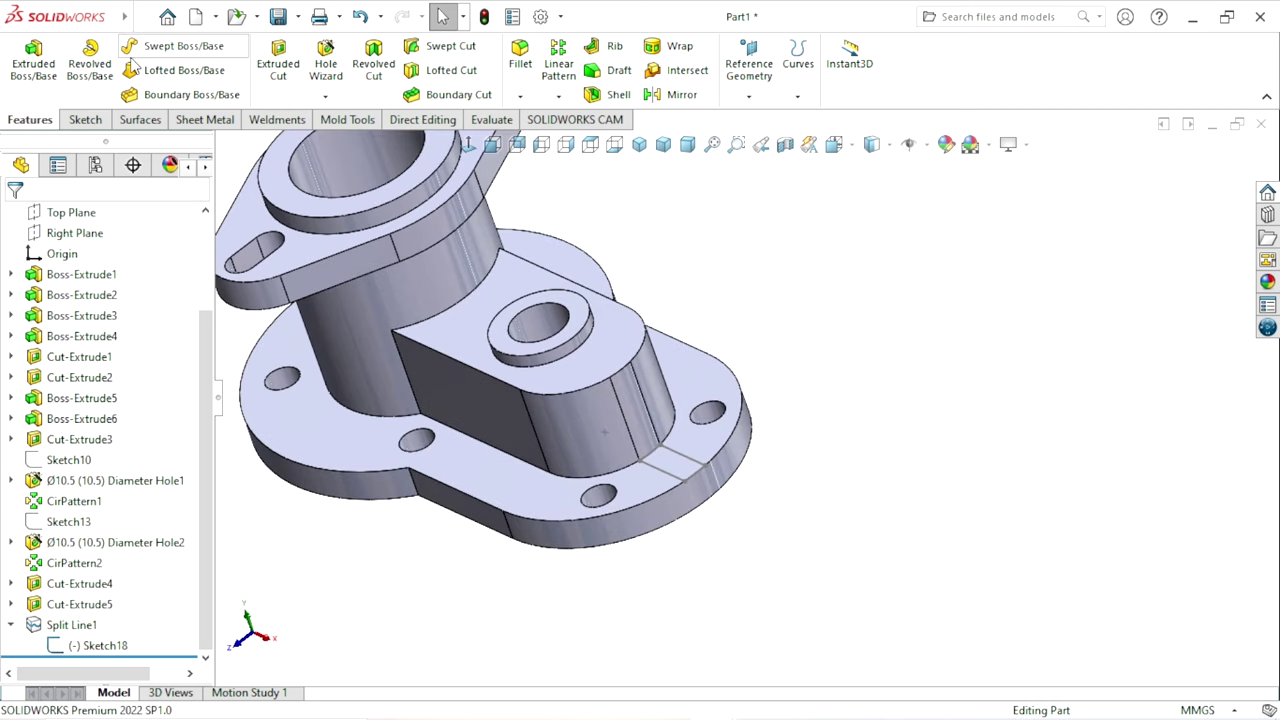
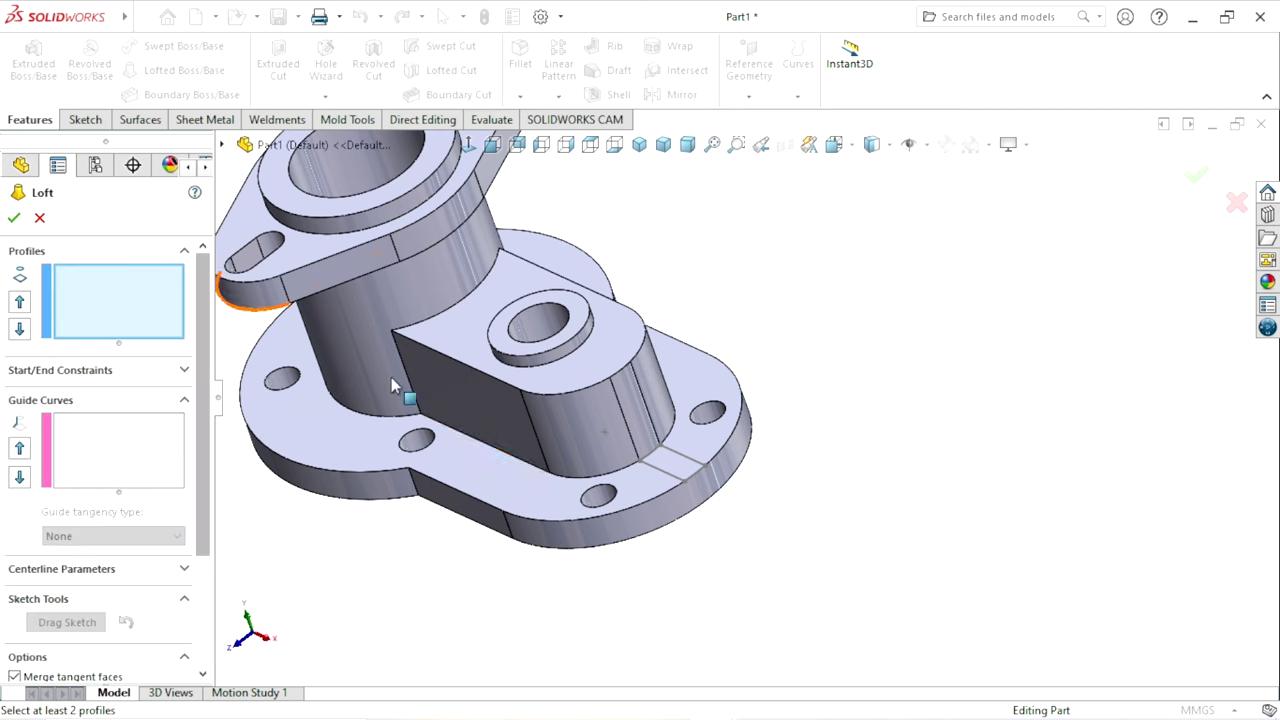
# - Loft a triangular rib (Loft1) between the boss's split face and Sketch18 on the base plate
pyautogui.click(630, 415)
pyautogui.click(132, 445)
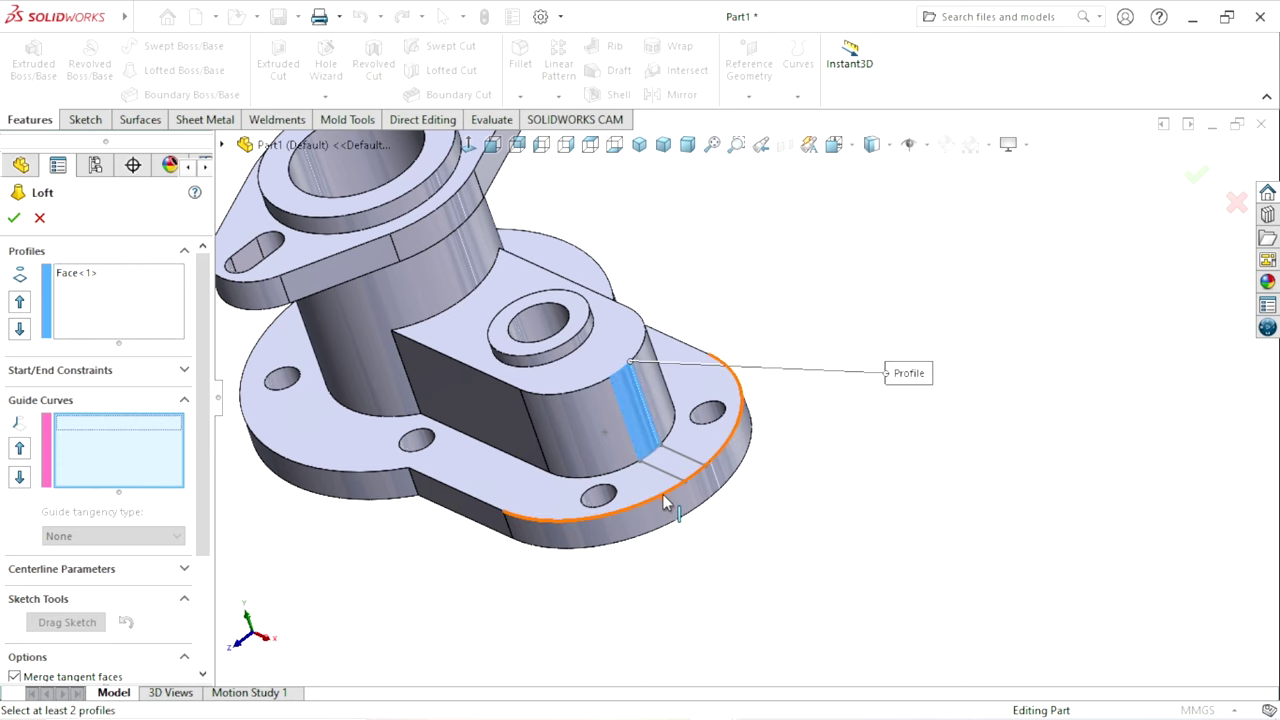
pyautogui.scroll(-3, 663, 502)
pyautogui.click(90, 316)
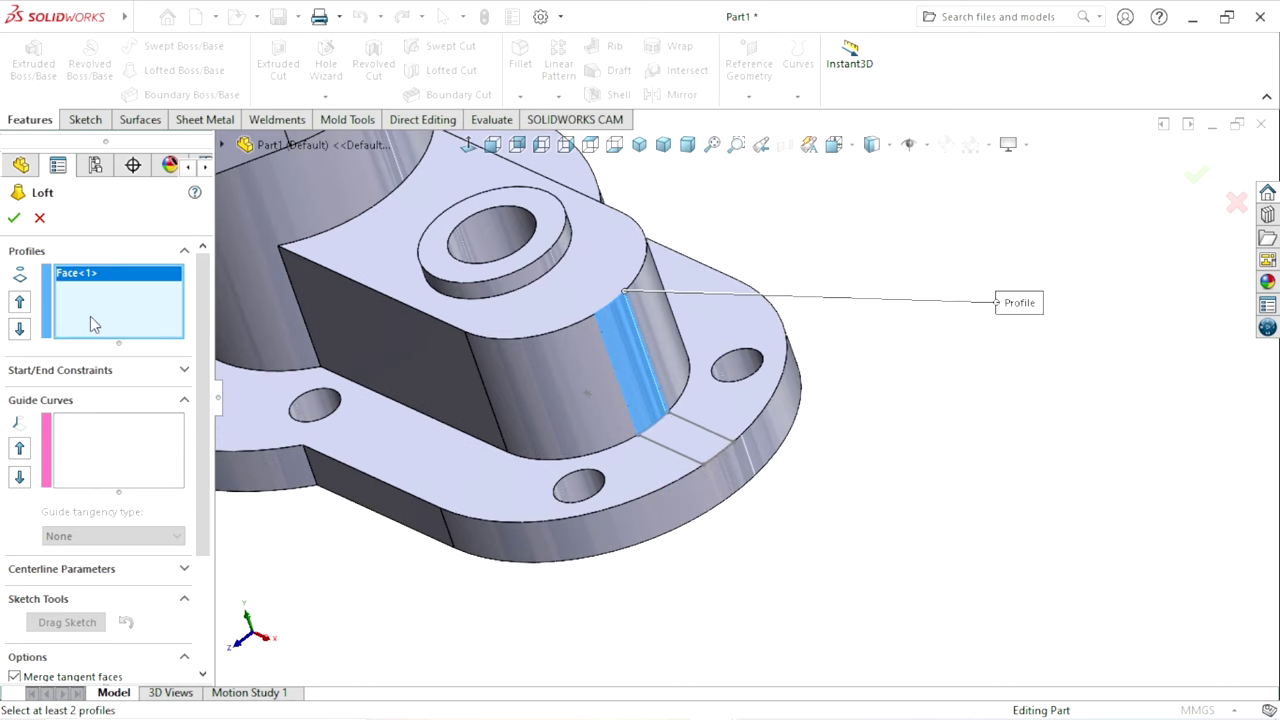
pyautogui.click(682, 459)
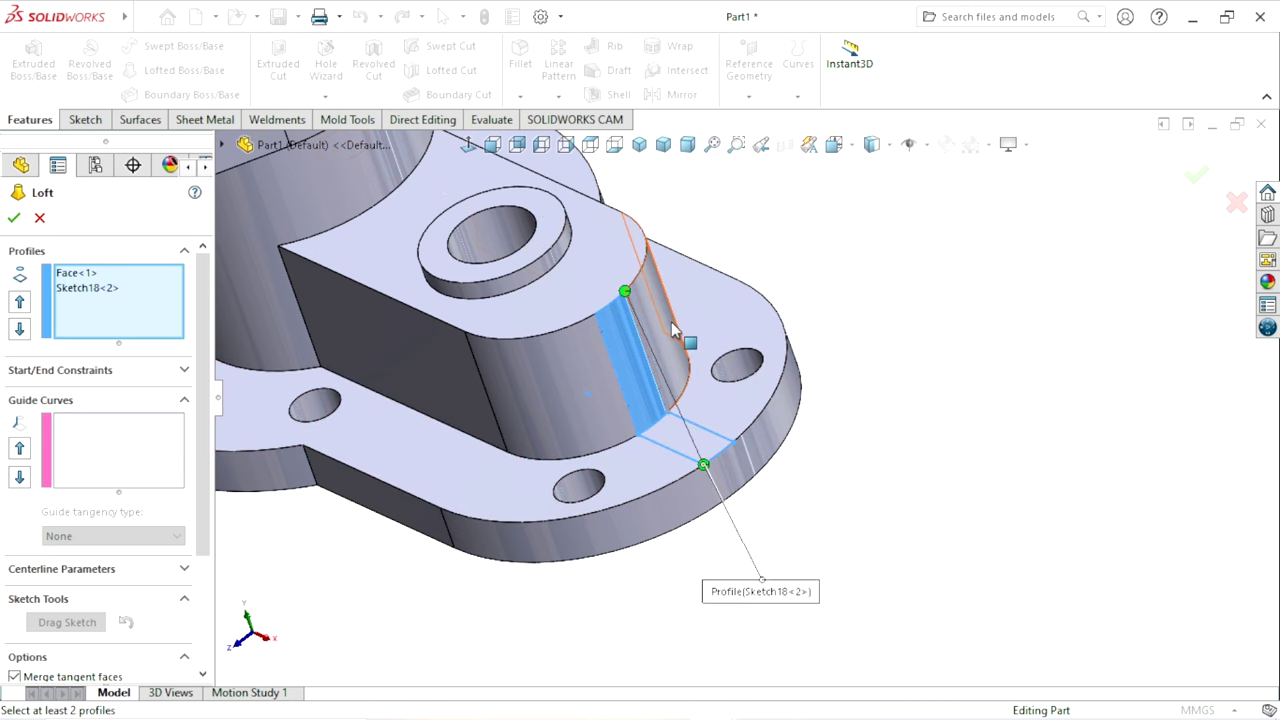
pyautogui.scroll(-2, 619, 313)
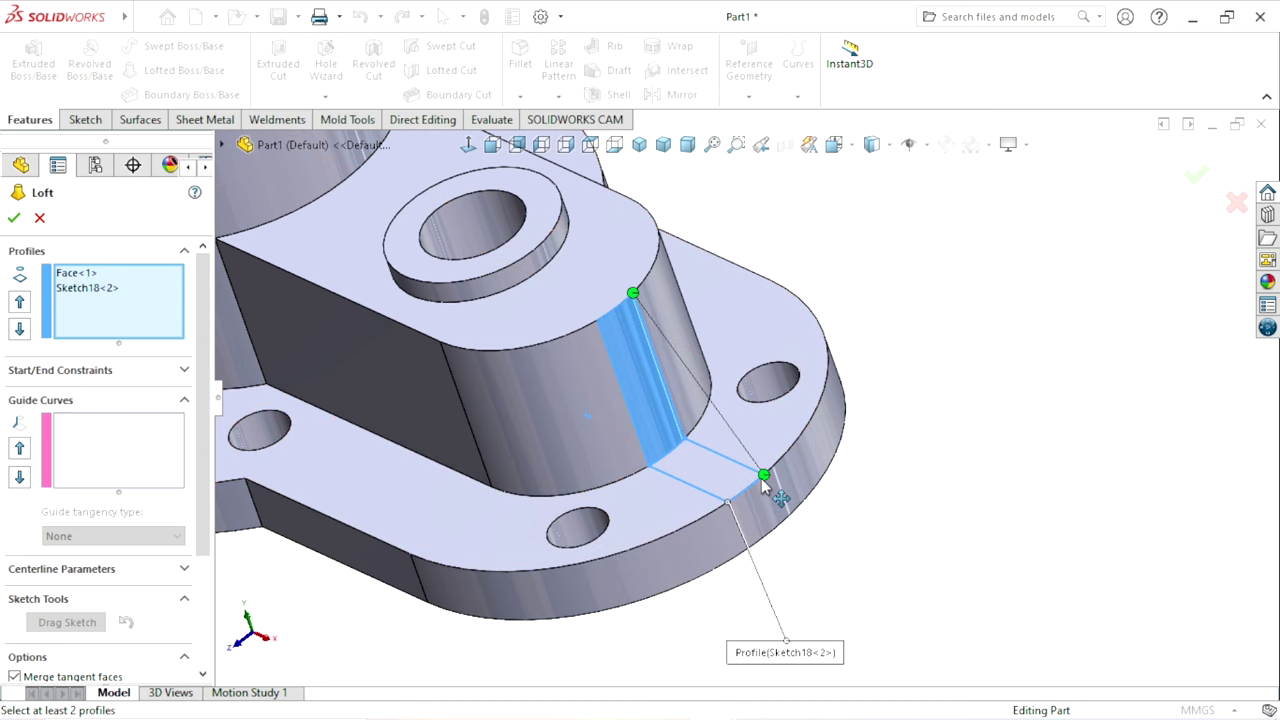
pyautogui.scroll(3, 647, 385)
pyautogui.scroll(-2, 651, 384)
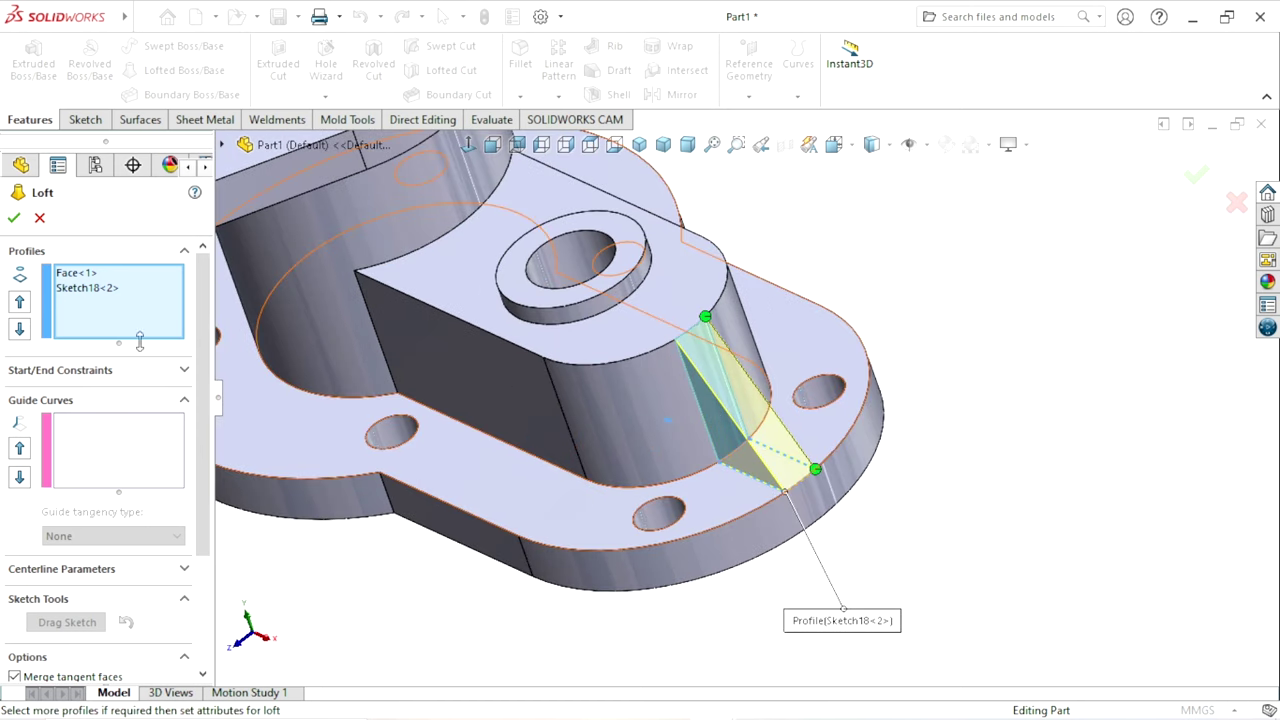
pyautogui.press('Return')
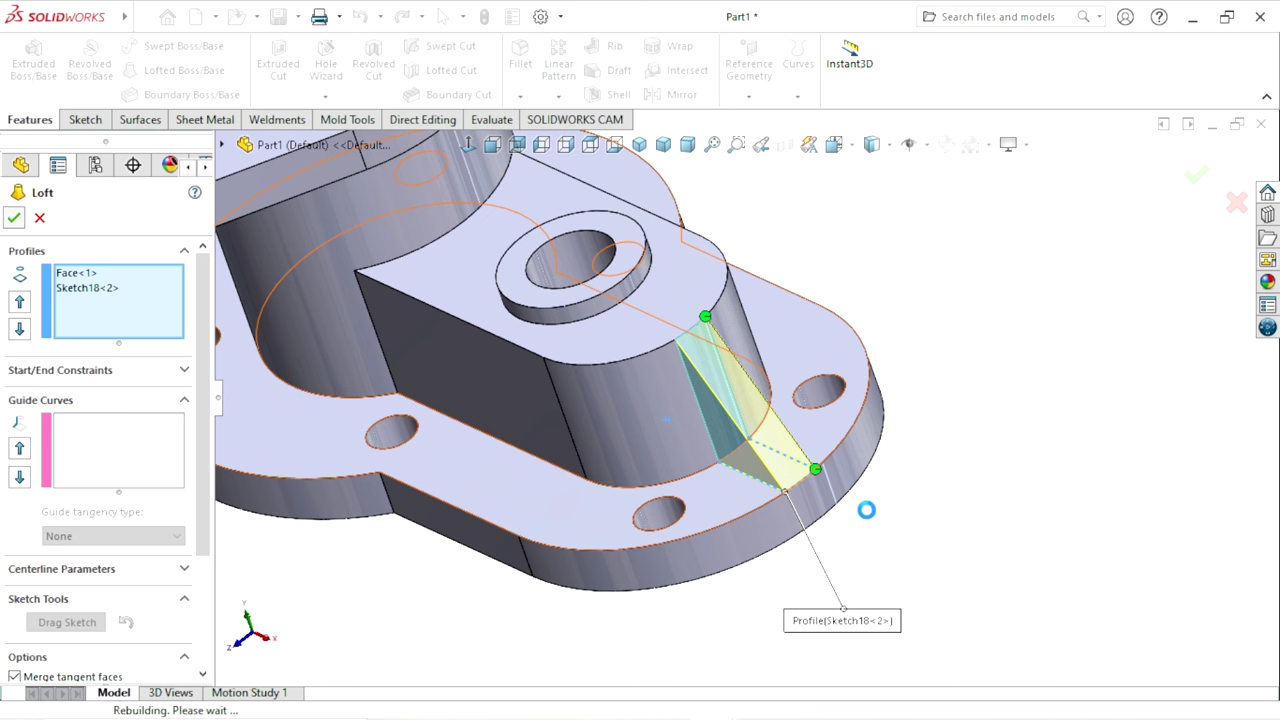
# - Orbit to a top view and open Sketch19 on the base plate's top face
pyautogui.scroll(3, 835, 524)
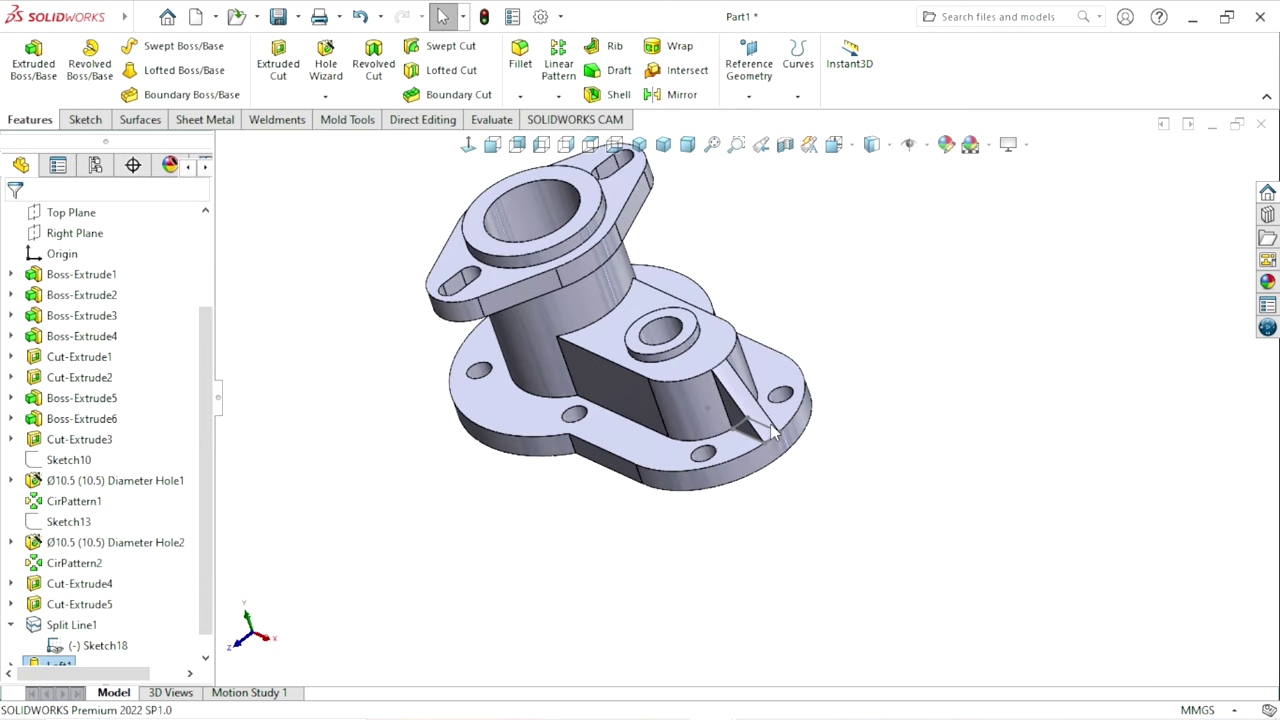
pyautogui.scroll(-2, 763, 439)
pyautogui.click(768, 436)
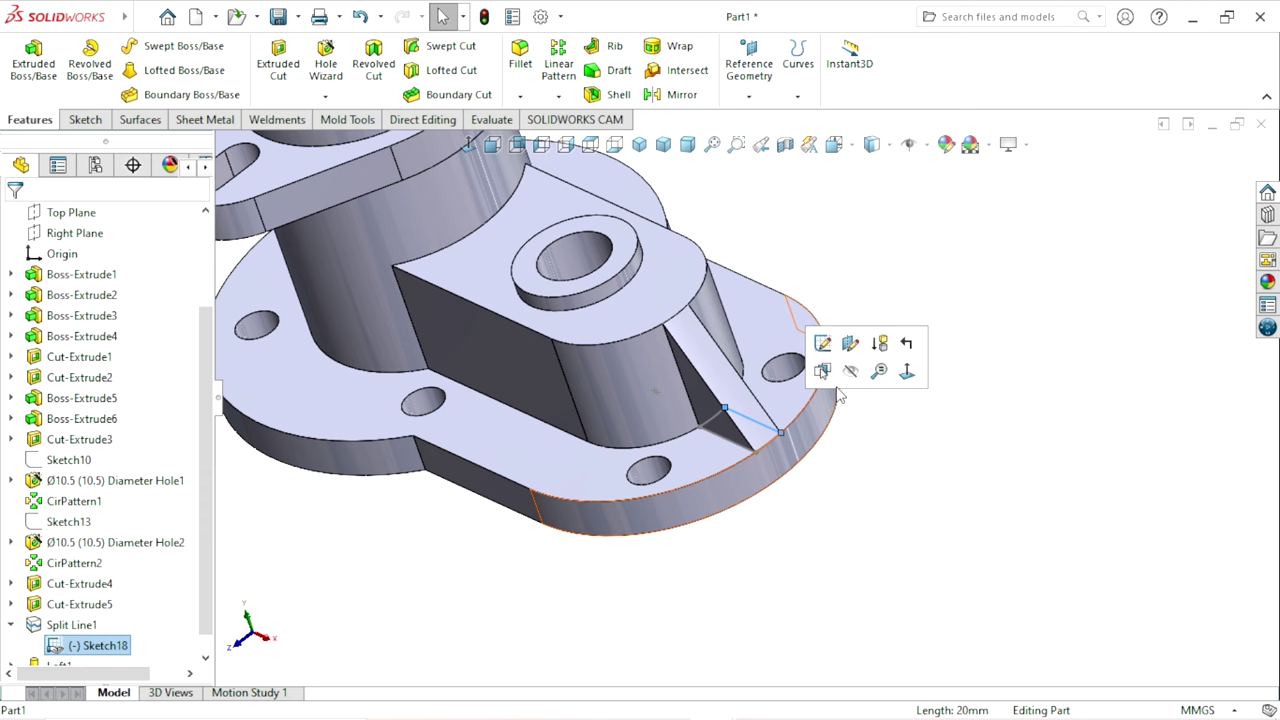
pyautogui.scroll(1, 785, 490)
pyautogui.moveTo(785, 490); pyautogui.dragTo(743, 372, button='middle')
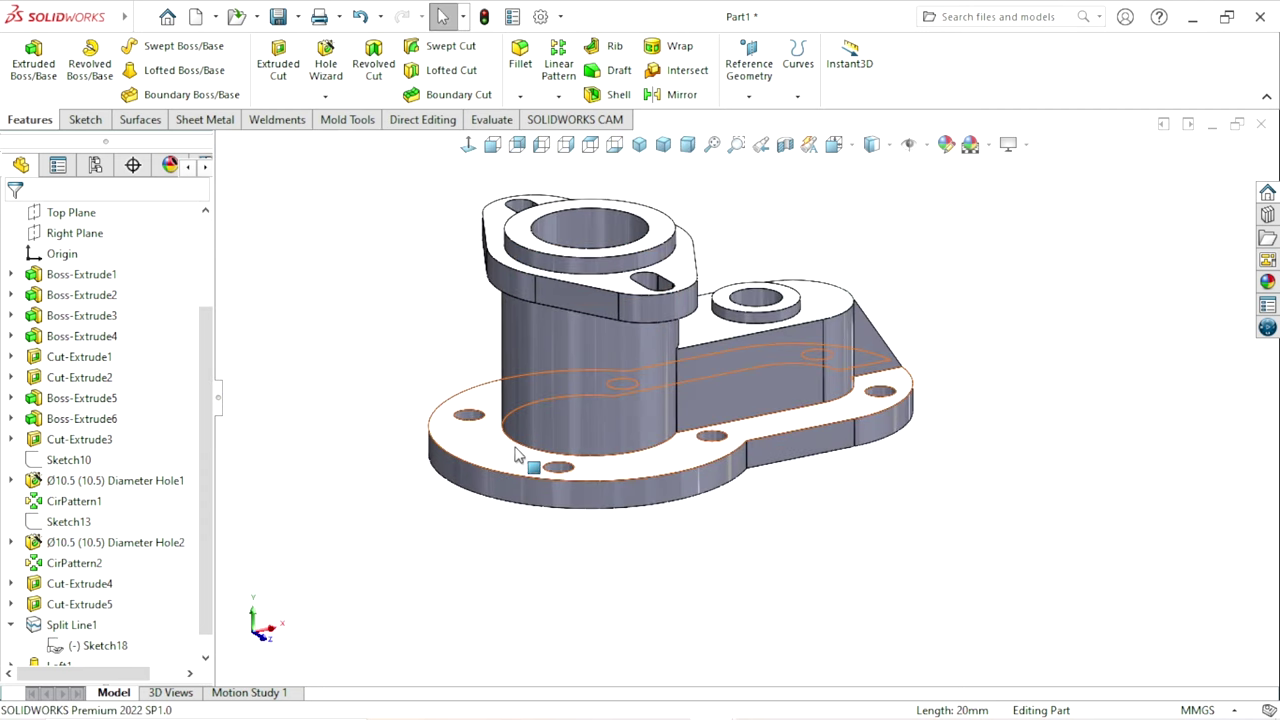
pyautogui.click(503, 445)
pyautogui.click(587, 392)
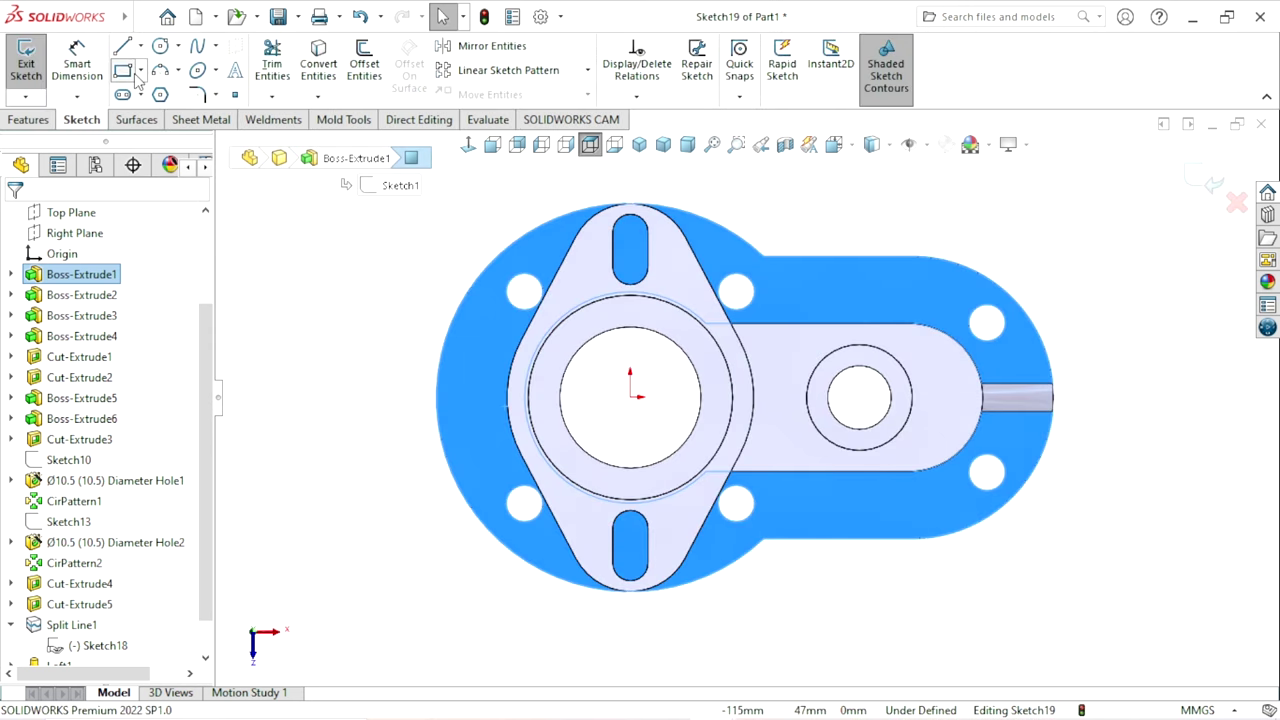
# - Draw a corner rectangle left of the central boss and dimension its height to 8 mm
pyautogui.click(122, 70)
pyautogui.click(546, 366)
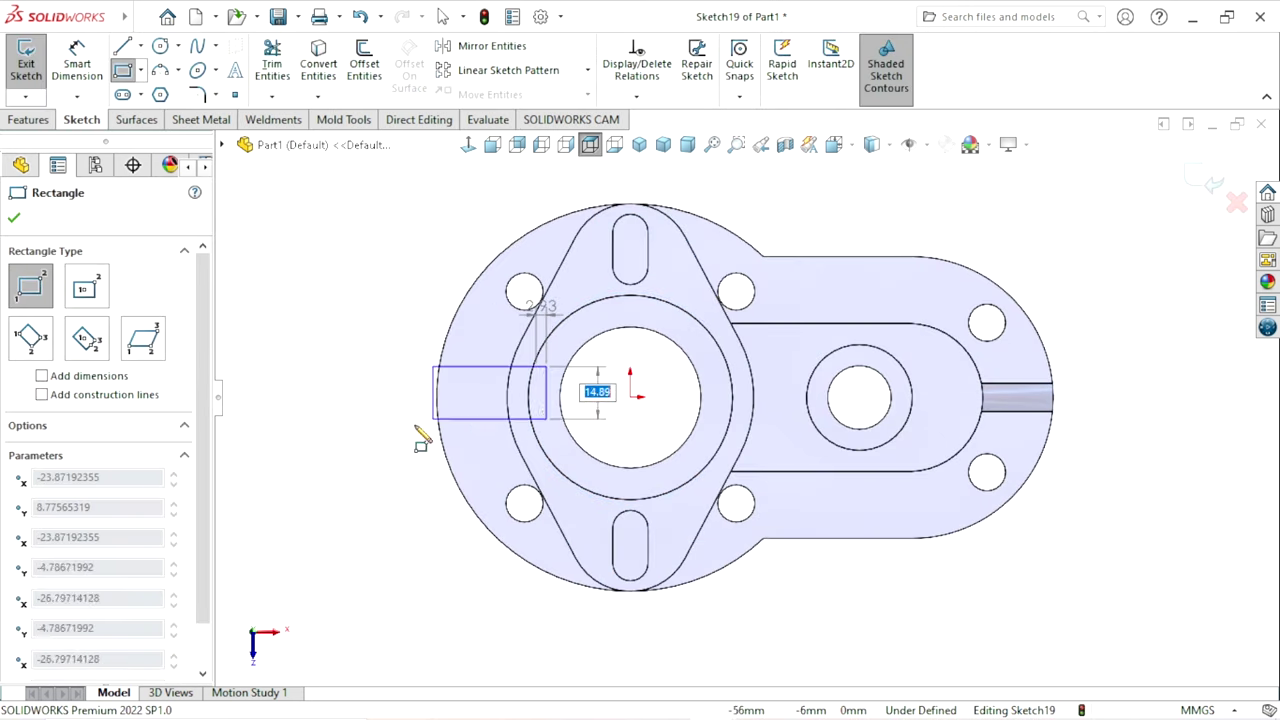
pyautogui.click(389, 428)
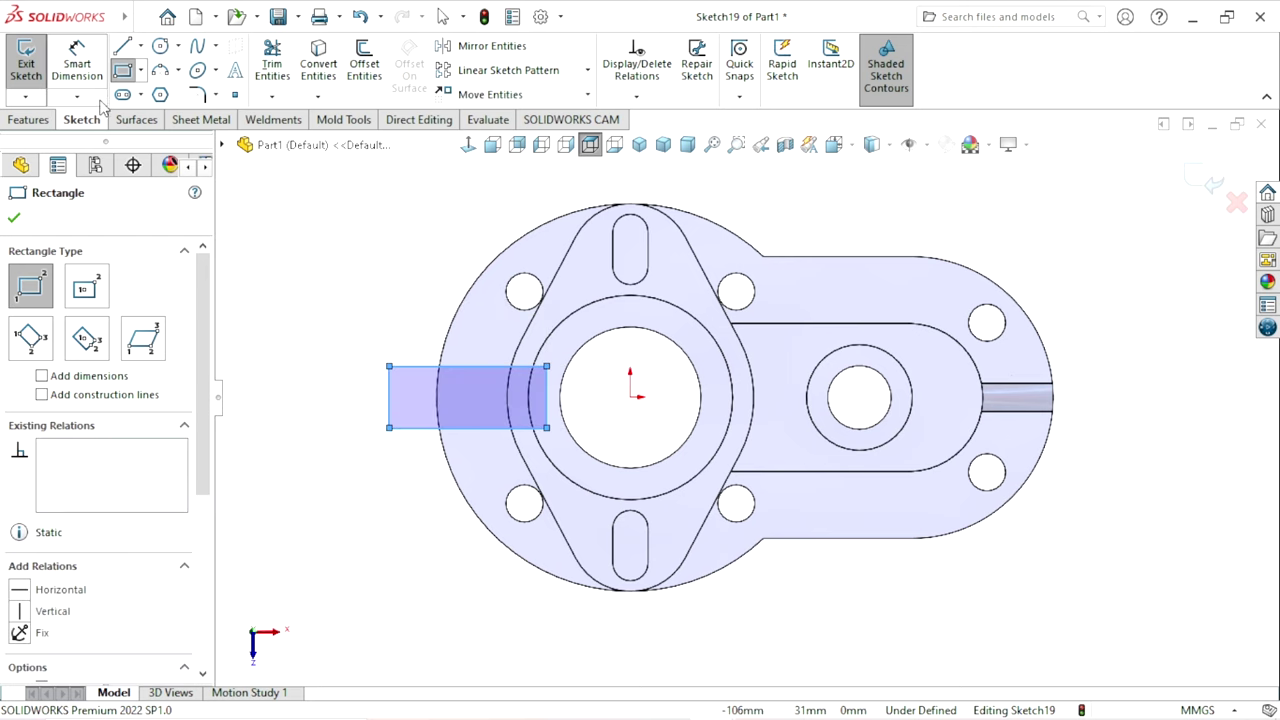
pyautogui.click(80, 68)
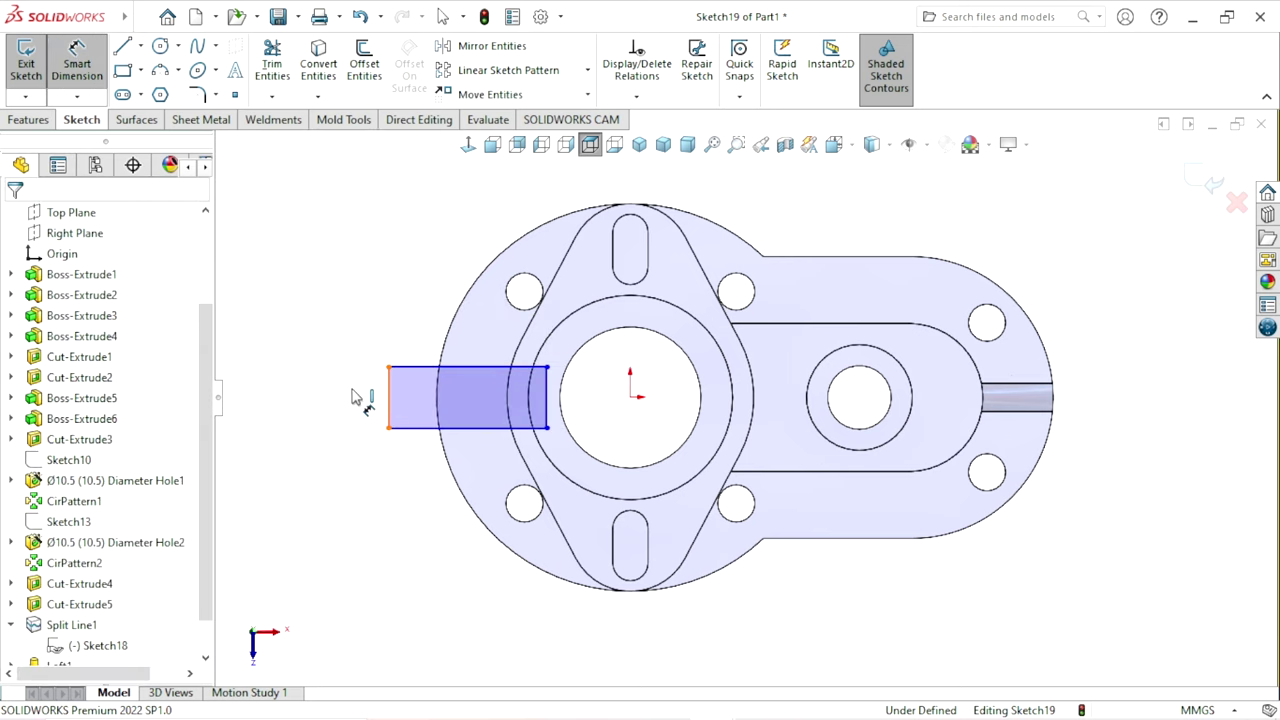
pyautogui.click(389, 397)
pyautogui.click(343, 322)
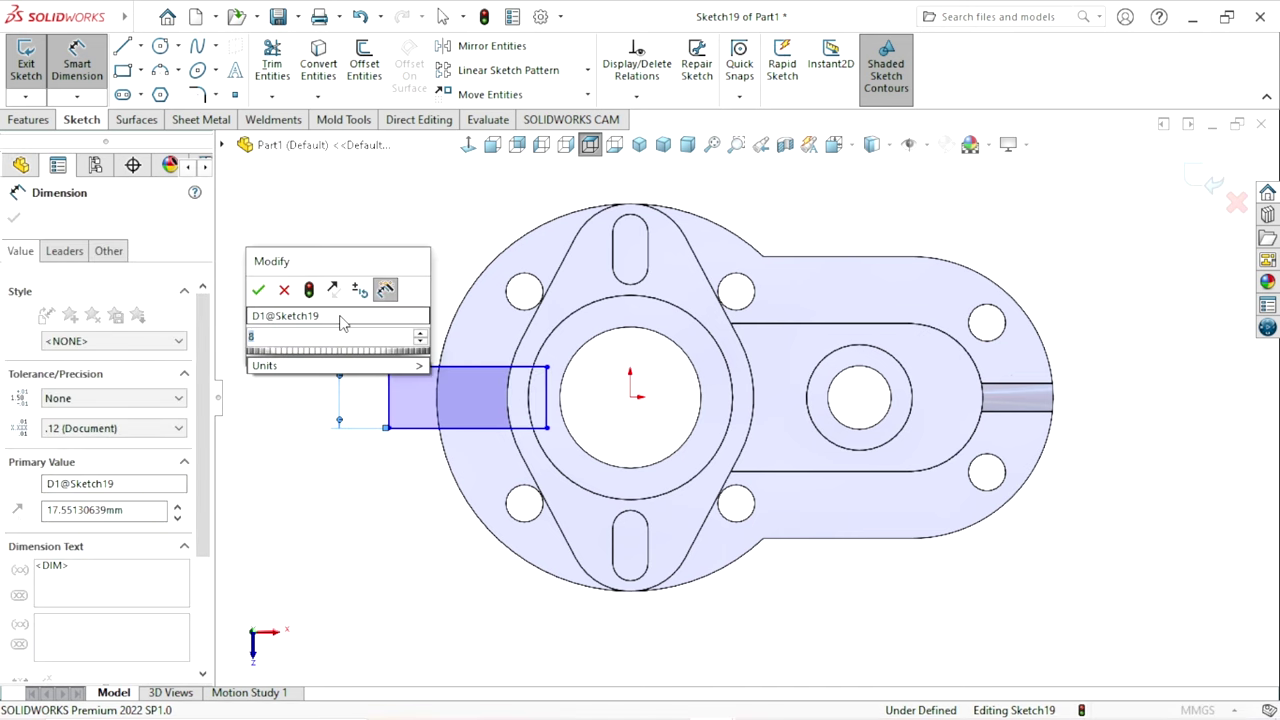
pyautogui.write('8')
pyautogui.press('Return')
pyautogui.press('z')
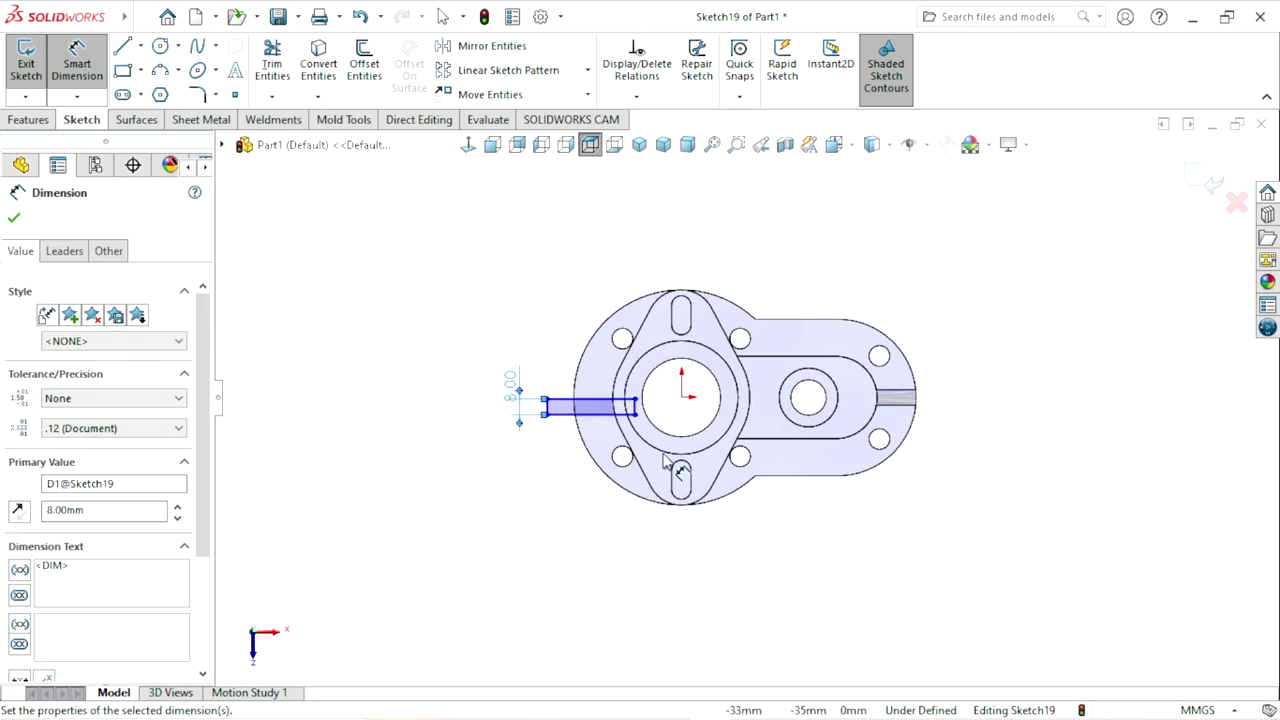
pyautogui.scroll(-3, 573, 490)
pyautogui.click(13, 220)
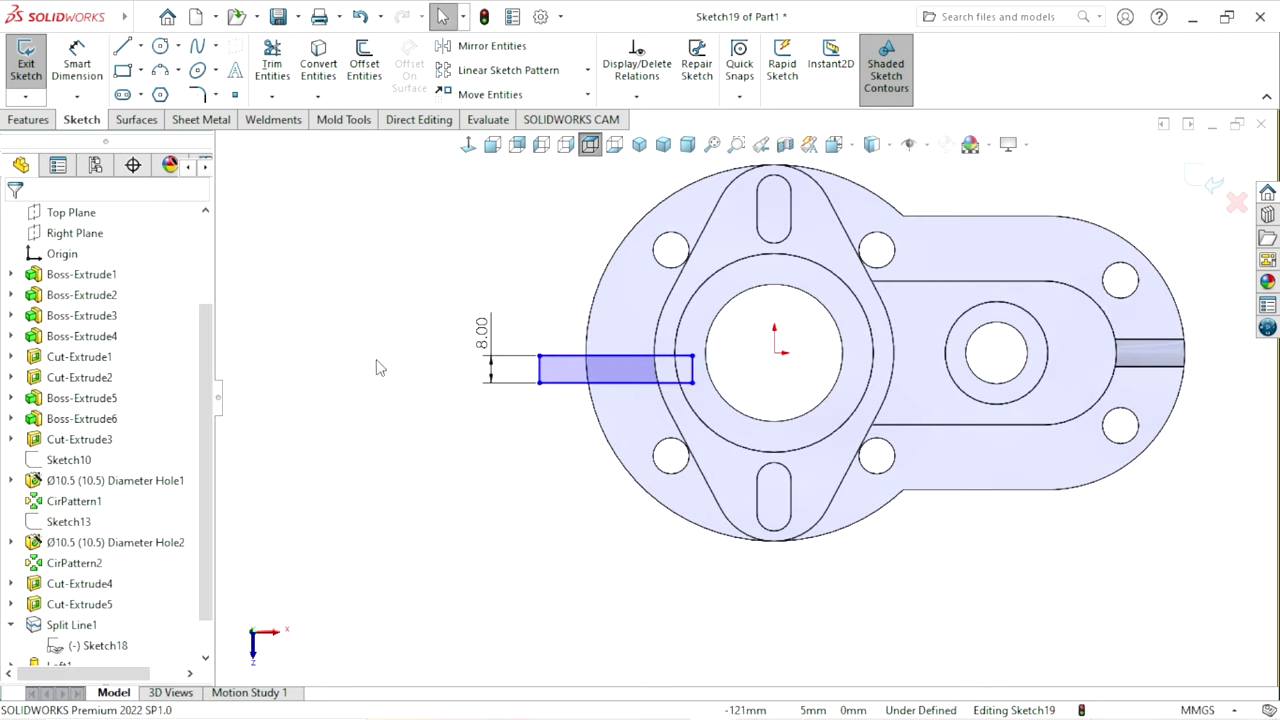
# - Make the rectangle's right-edge midpoint horizontal with the origin
pyautogui.moveTo(628, 483); pyautogui.dragTo(643, 491, button='middle')
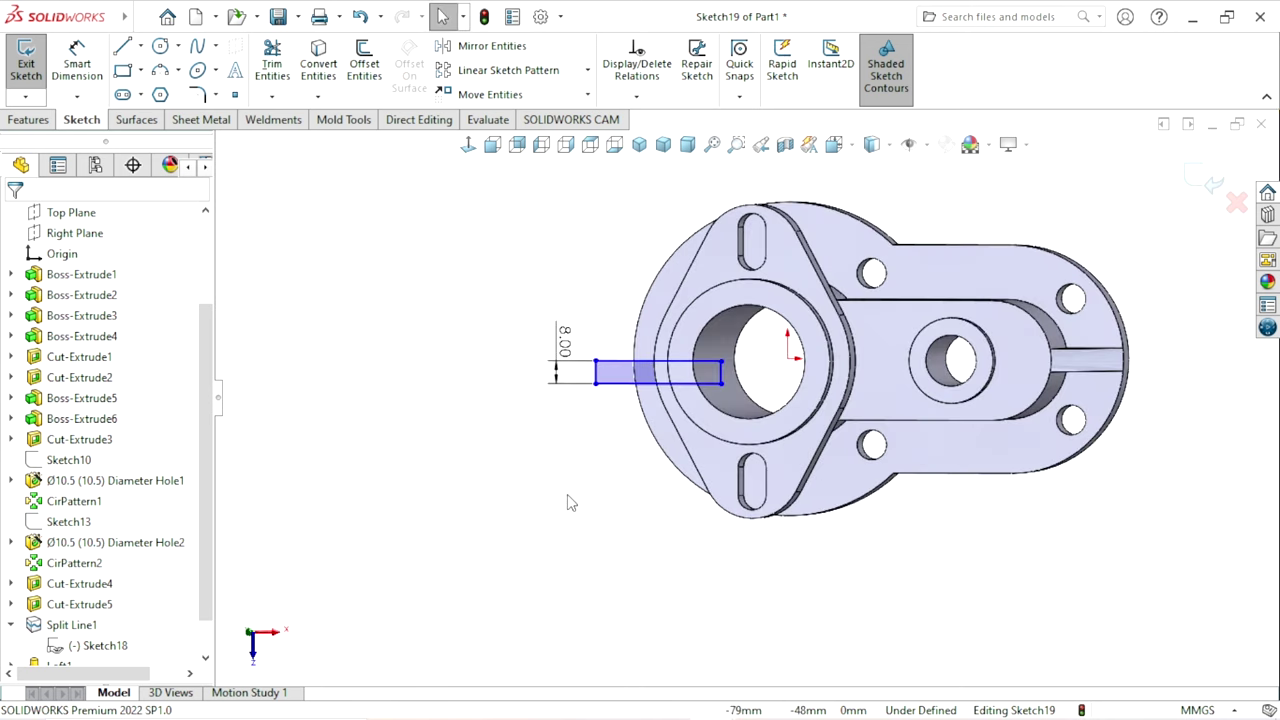
pyautogui.click(468, 144)
pyautogui.scroll(-1, 755, 432)
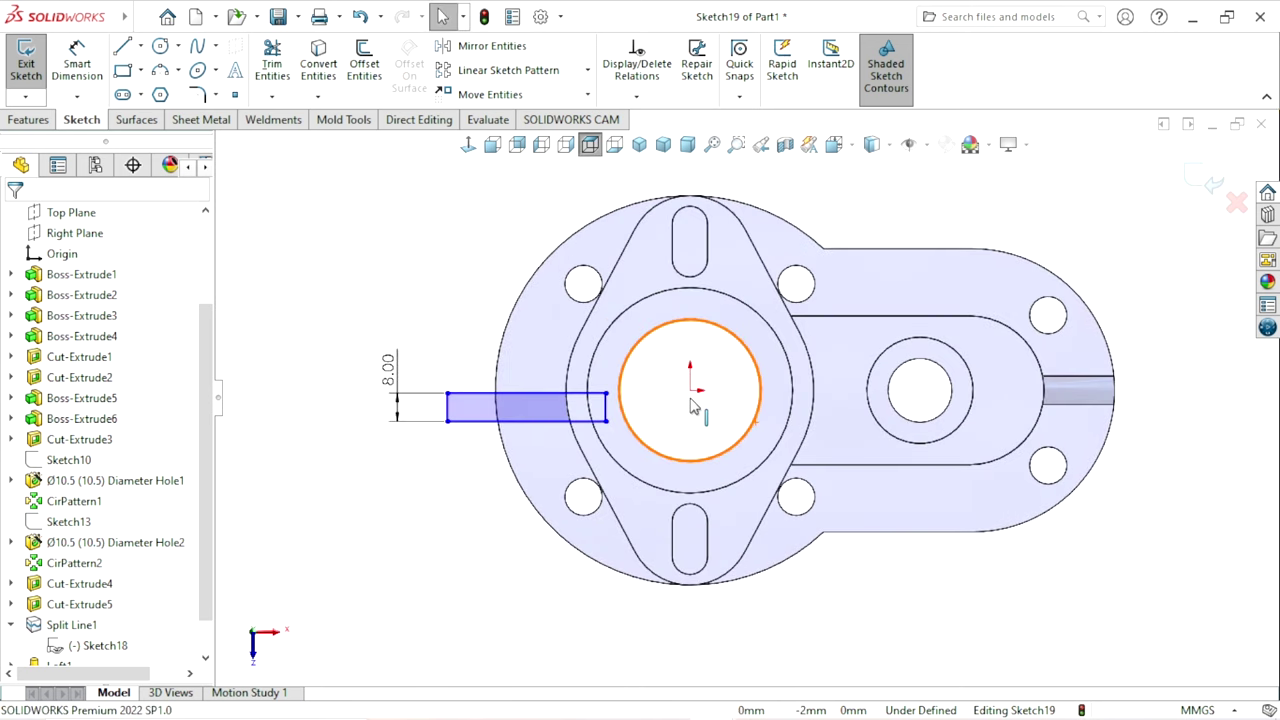
pyautogui.click(606, 405)
pyautogui.keyDown('ctrl'); pyautogui.click(690, 390); pyautogui.keyUp('ctrl')
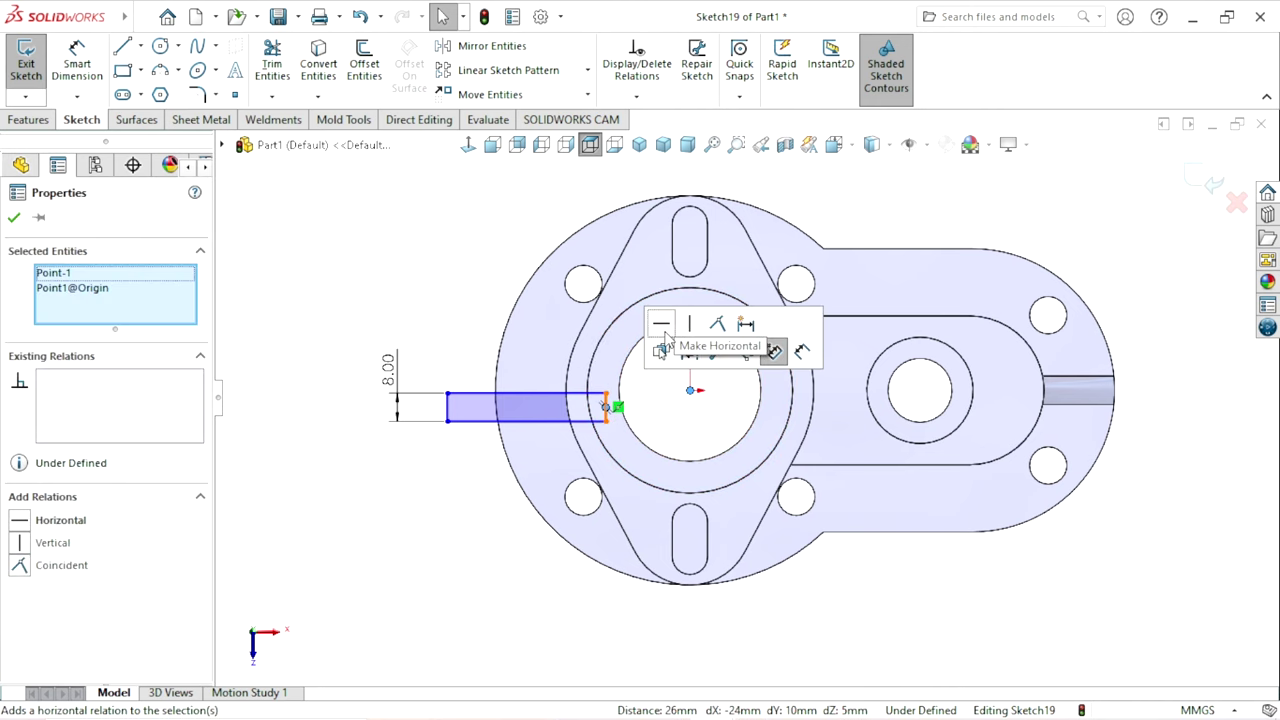
pyautogui.click(663, 328)
pyautogui.click(501, 528)
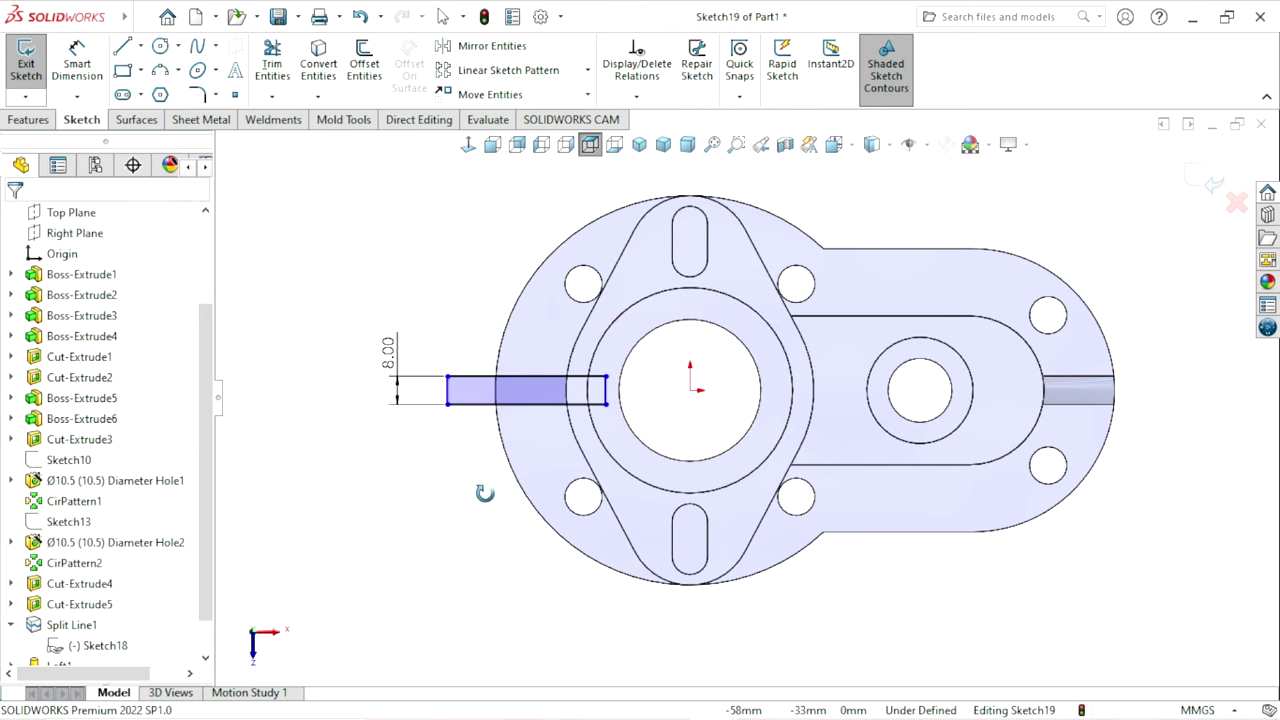
pyautogui.moveTo(485, 493); pyautogui.dragTo(597, 507, button='middle')
# - Convert the central boss's circular edge into Sketch19
pyautogui.click(595, 503)
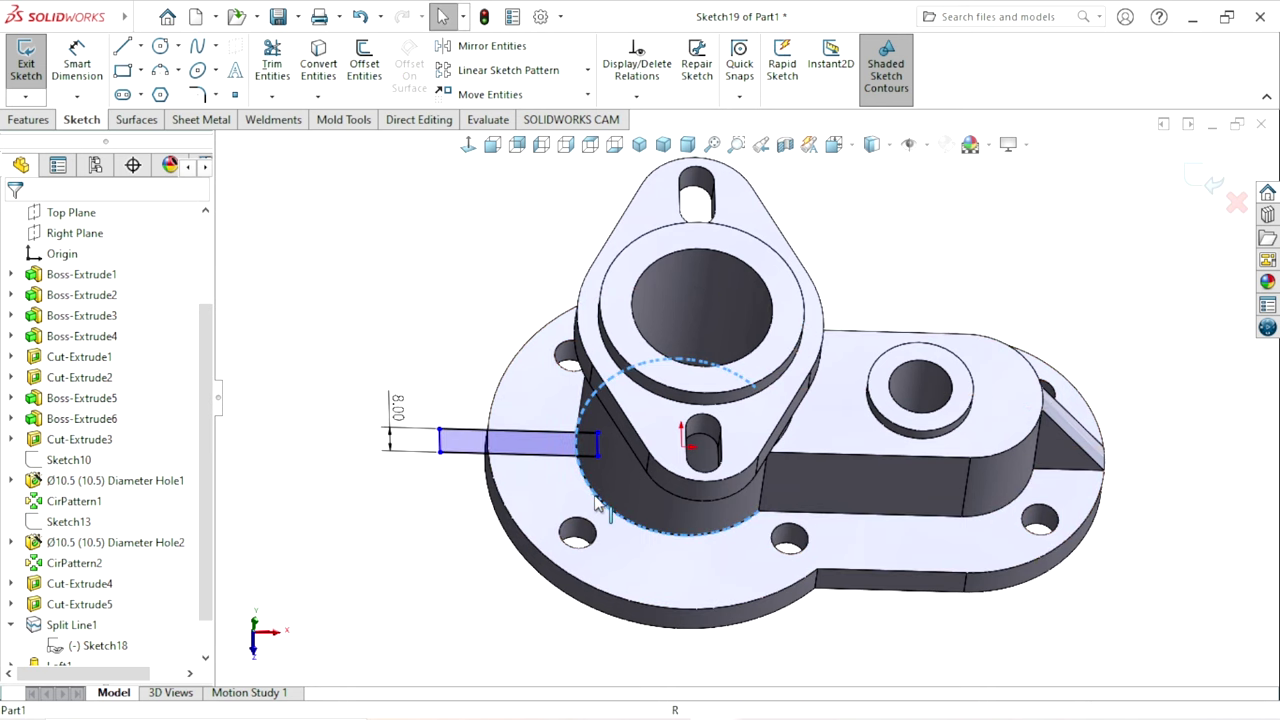
pyautogui.click(329, 82)
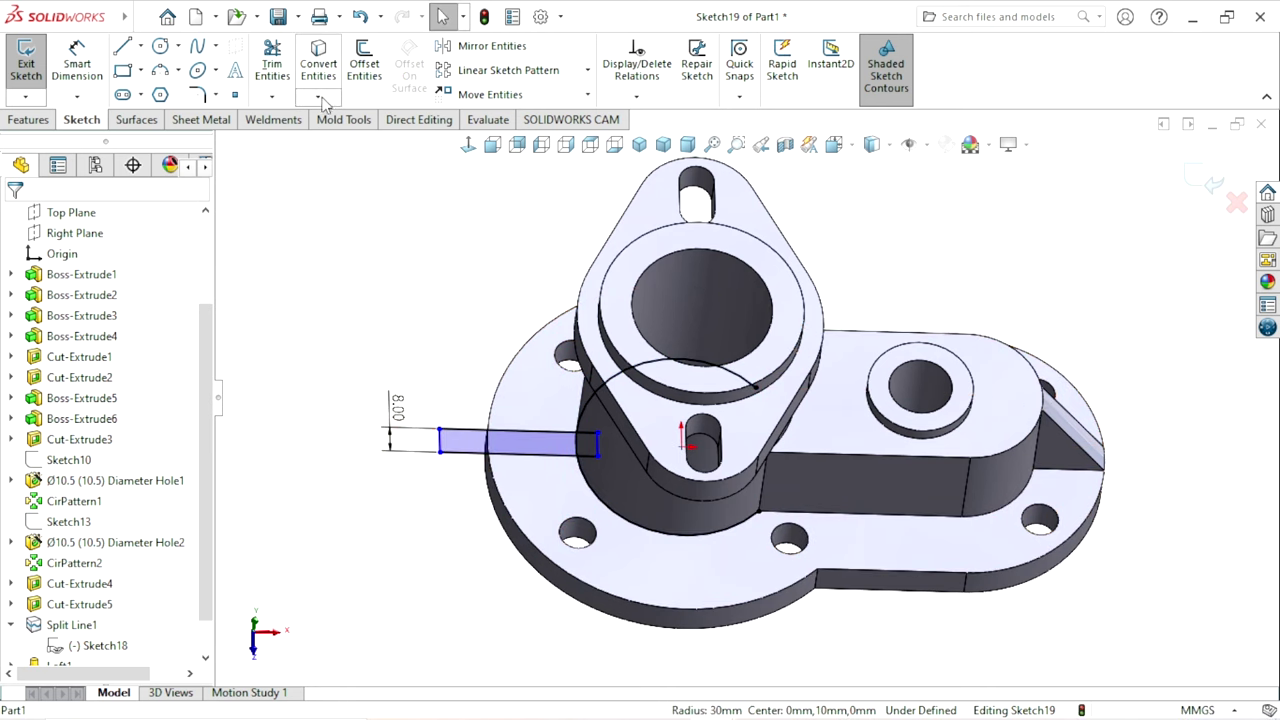
pyautogui.click(272, 64)
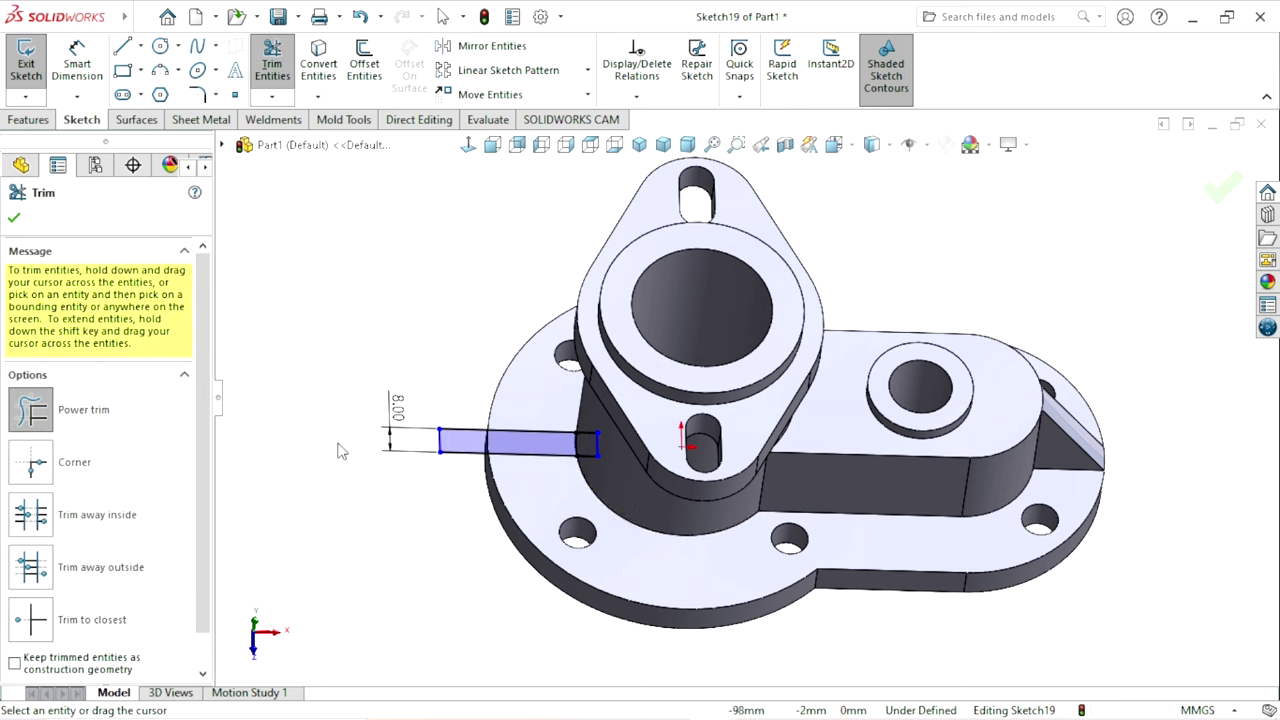
pyautogui.click(15, 219)
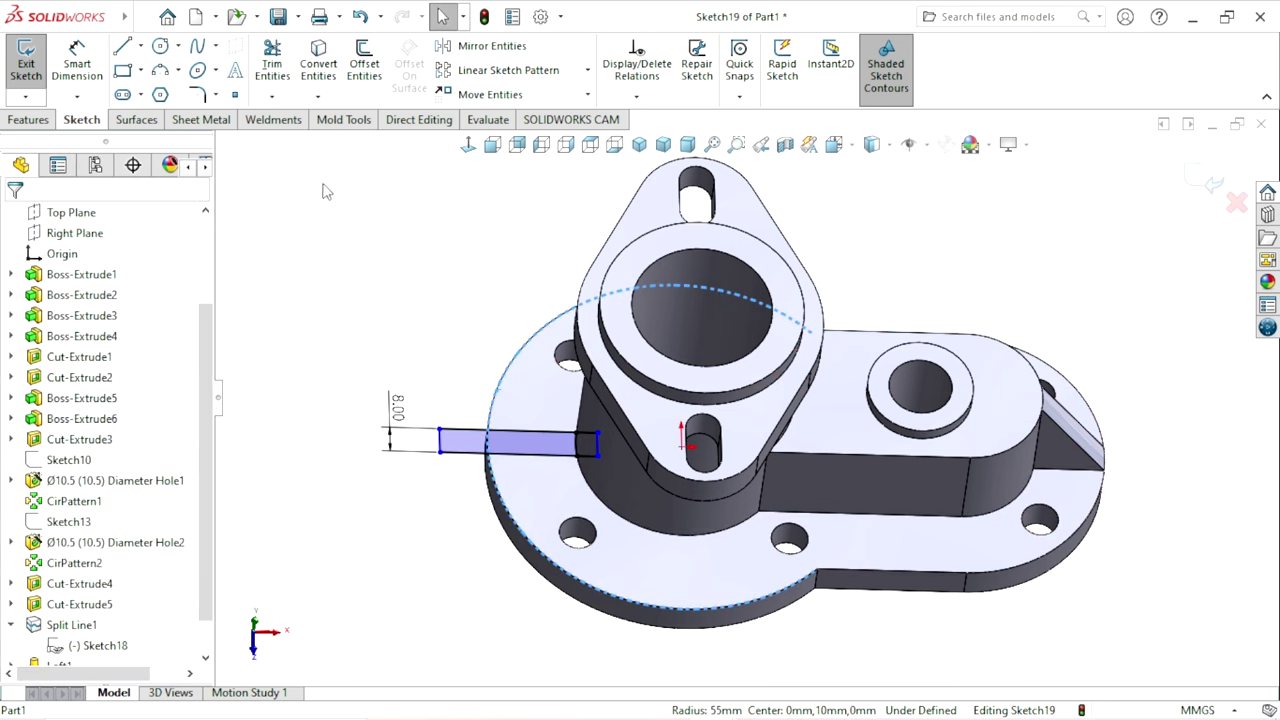
# - Power-trim the arc over the boss and the rectangle portion outside the flange
pyautogui.click(272, 62)
pyautogui.moveTo(455, 340); pyautogui.dragTo(533, 393)
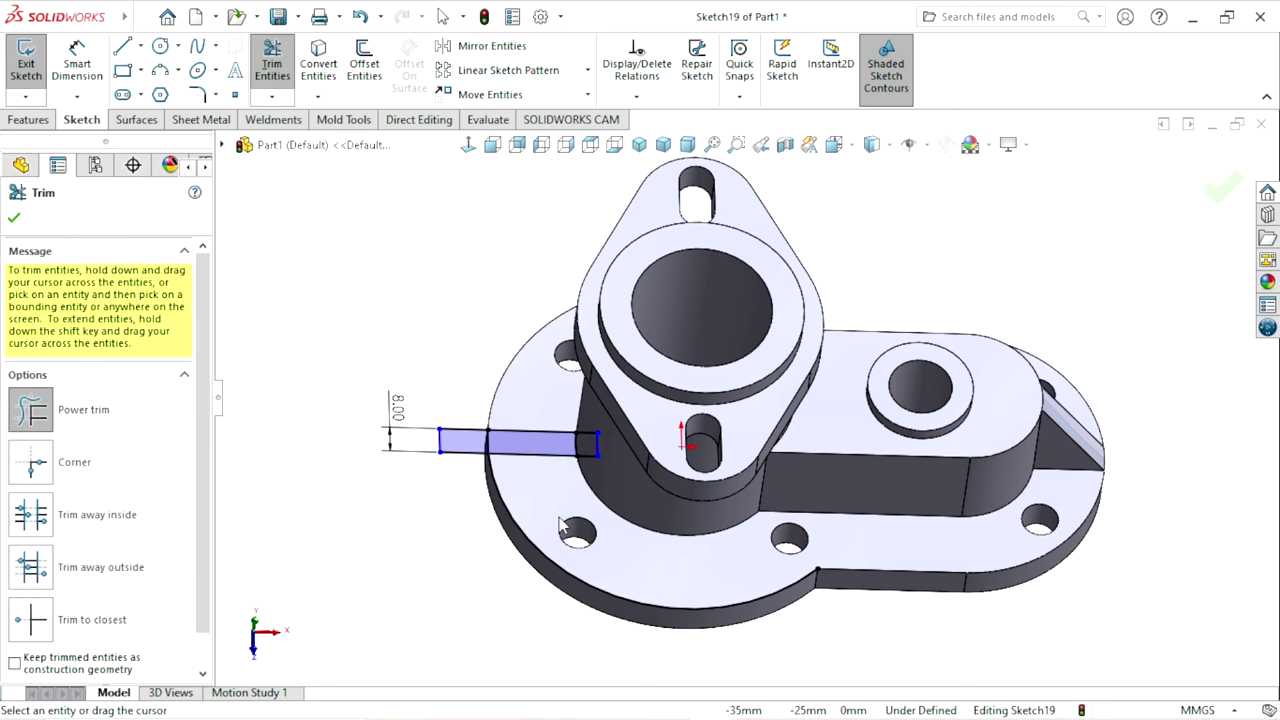
pyautogui.scroll(-3, 427, 505)
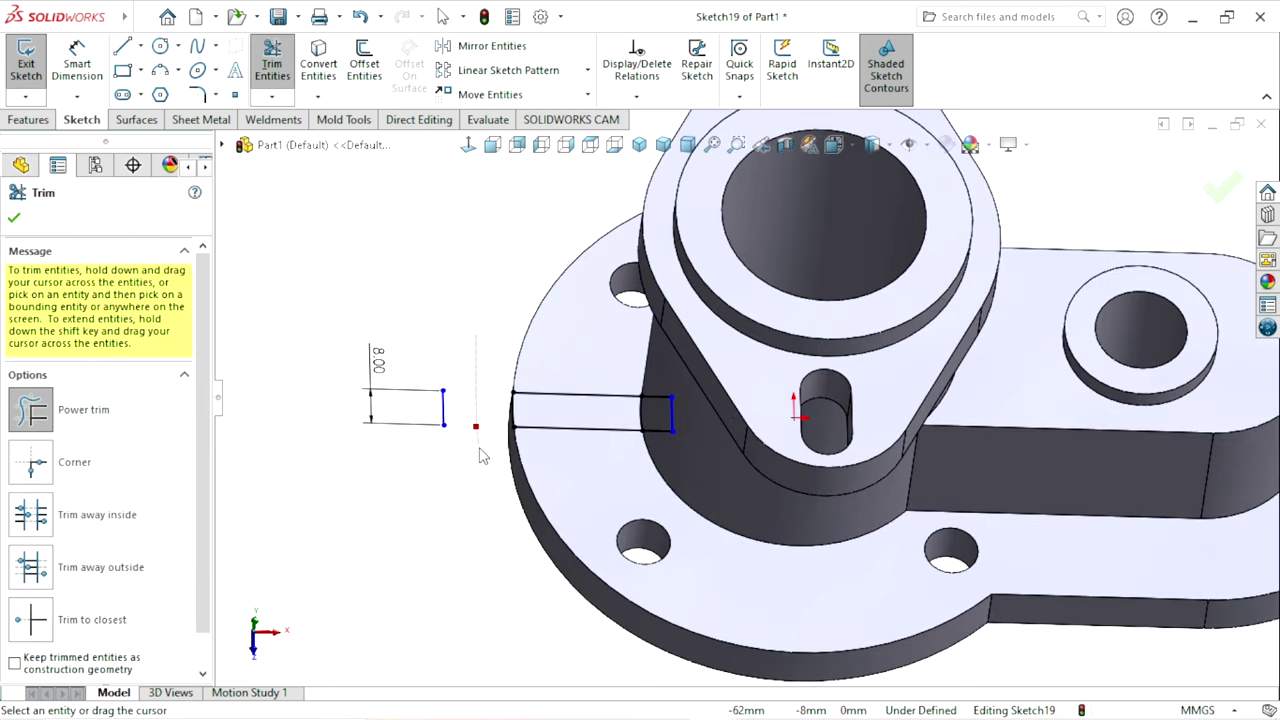
pyautogui.moveTo(480, 440); pyautogui.dragTo(420, 405)
pyautogui.moveTo(407, 490); pyautogui.dragTo(730, 438, button='middle')
pyautogui.scroll(-2, 730, 438)
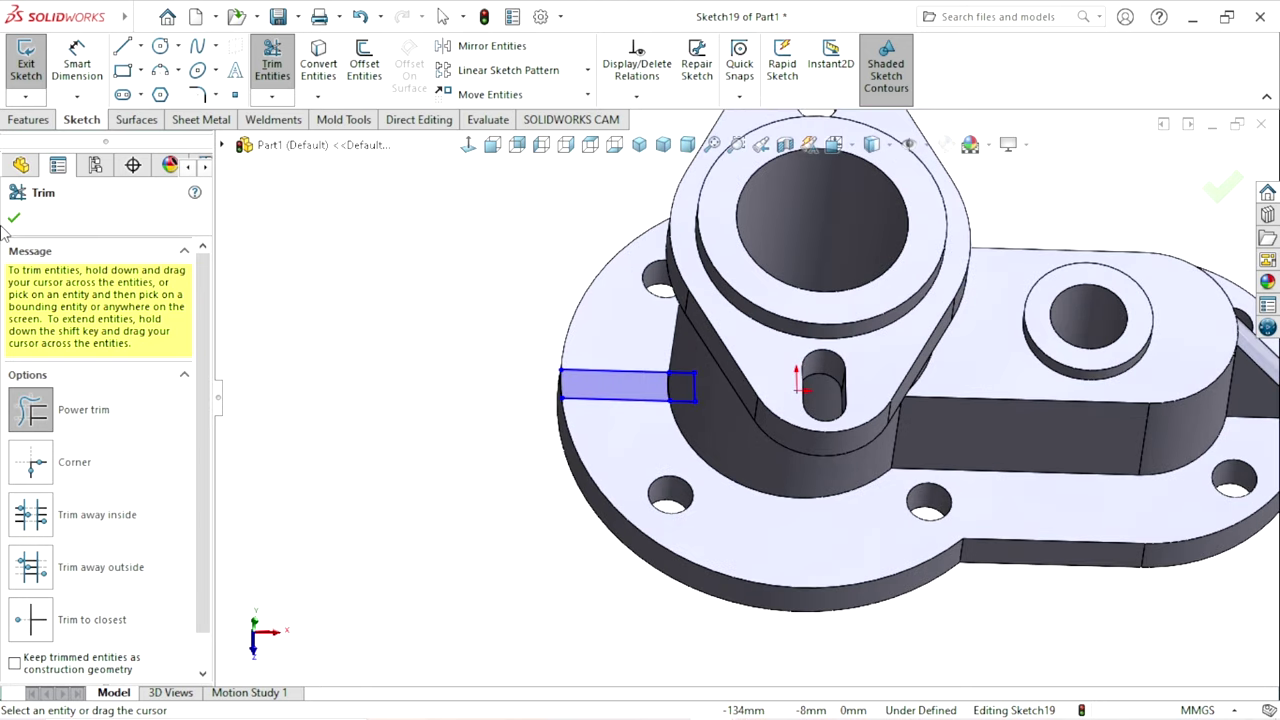
pyautogui.click(14, 218)
pyautogui.moveTo(443, 300)
pyautogui.mouseDown(button='middle')
pyautogui.moveTo(507, 424)
pyautogui.moveTo(797, 459)
pyautogui.mouseUp(button='middle')
# - Close Sketch19 and orient the view onto the flange face
pyautogui.press('Escape')
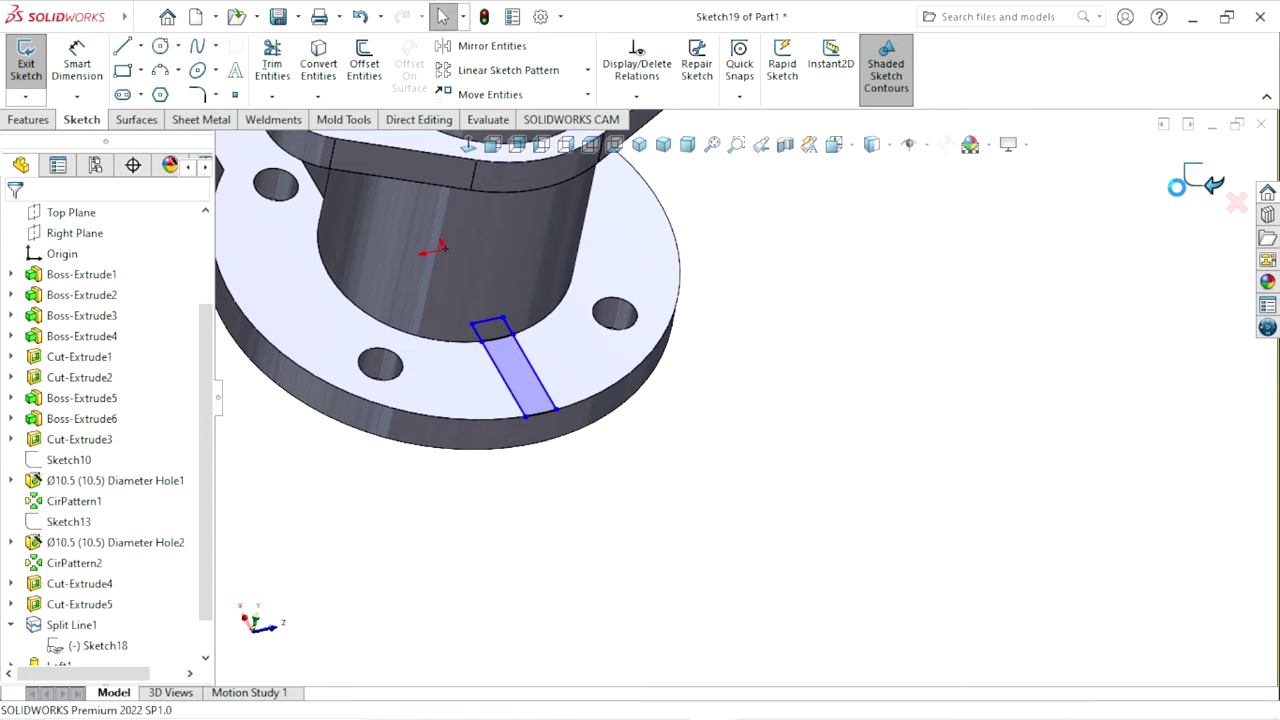
pyautogui.hotkey('ctrl', 'b')
pyautogui.moveTo(602, 334); pyautogui.dragTo(676, 456, button='middle')
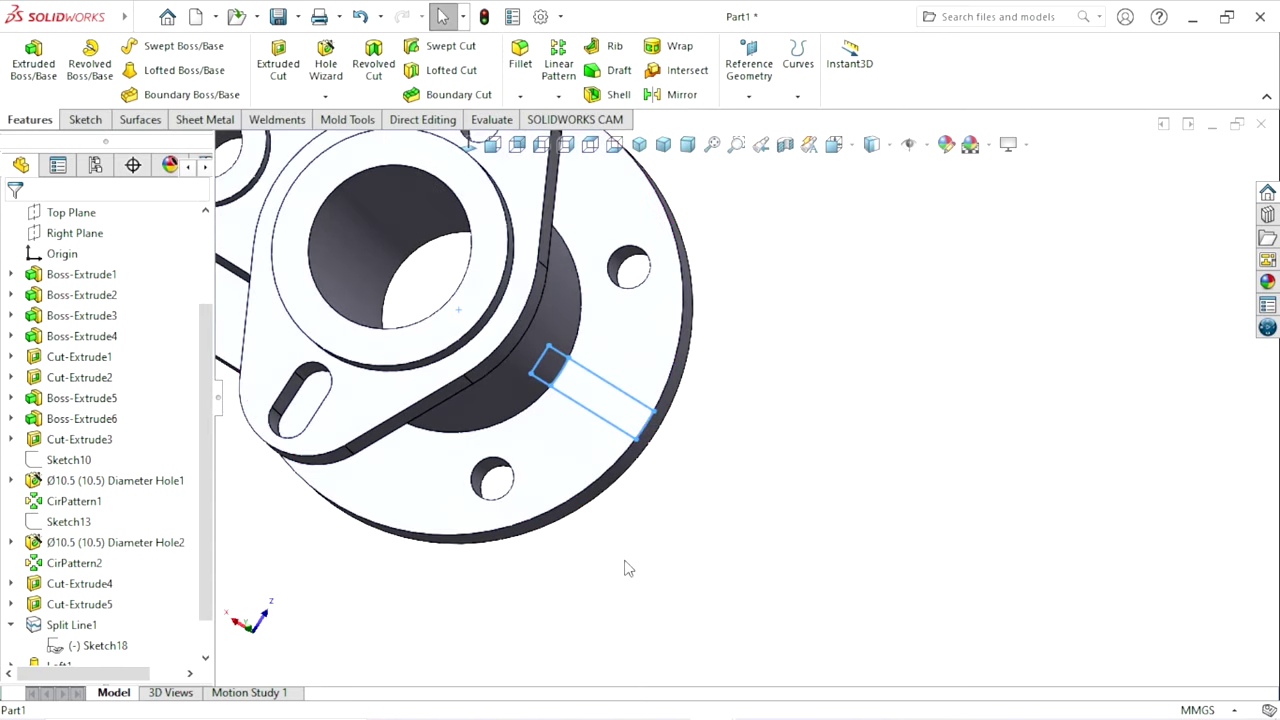
pyautogui.moveTo(676, 456); pyautogui.dragTo(644, 379, button='middle')
pyautogui.click(590, 144)
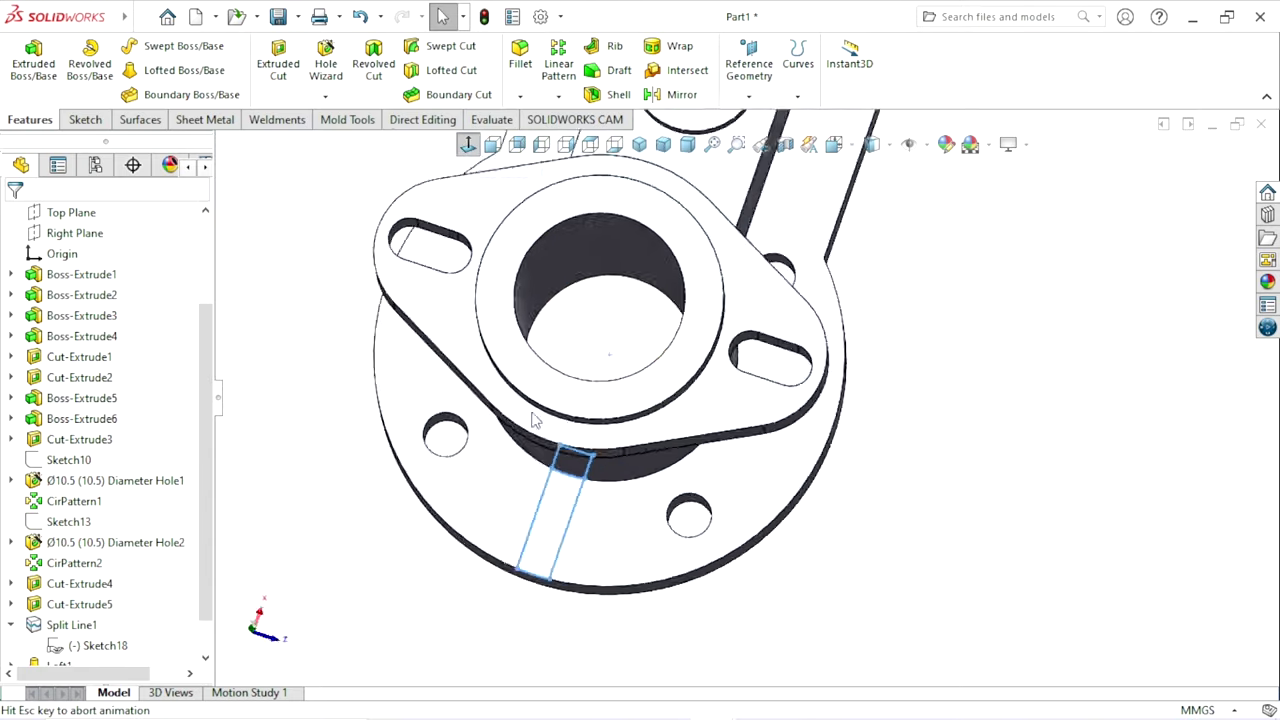
pyautogui.scroll(-4, 545, 428)
pyautogui.moveTo(551, 423)
pyautogui.mouseDown(button='middle')
pyautogui.moveTo(498, 377)
pyautogui.moveTo(500, 403)
pyautogui.mouseUp(button='middle')
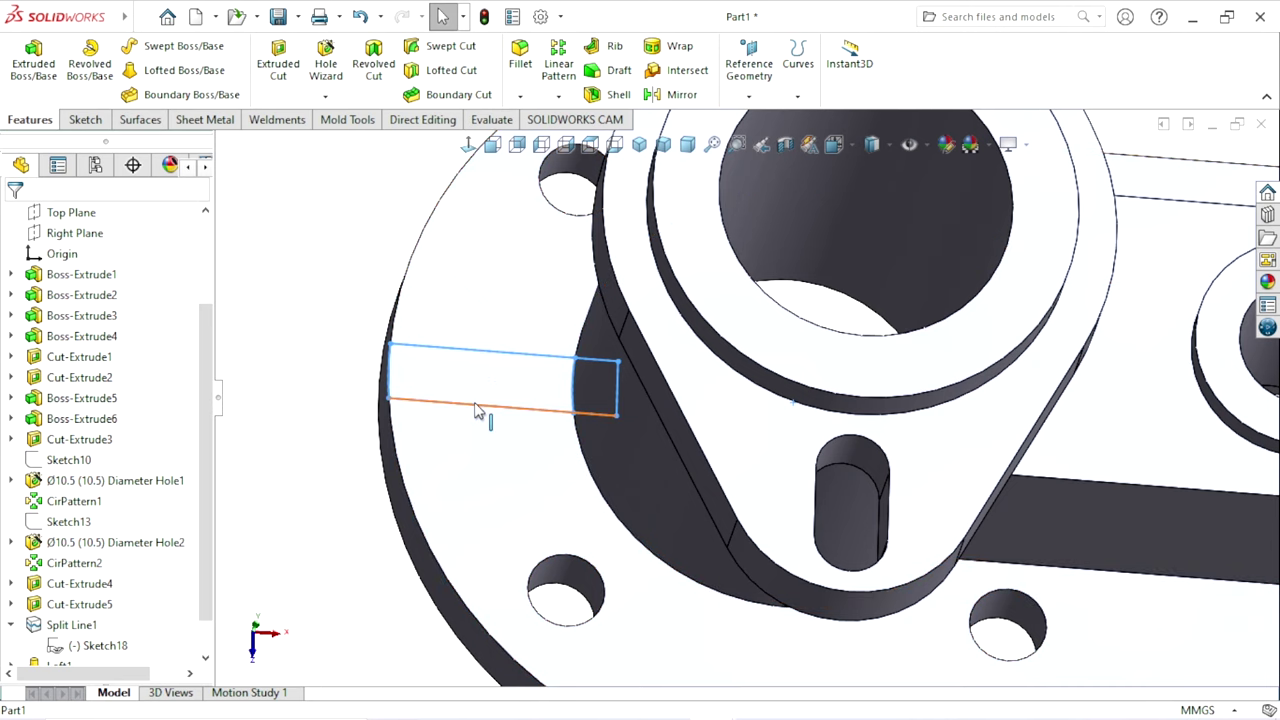
# - Edit Sketch19, trim the rectangle's inner end back to the boss's circular edge, and exit
pyautogui.click(506, 395)
pyautogui.click(529, 318)
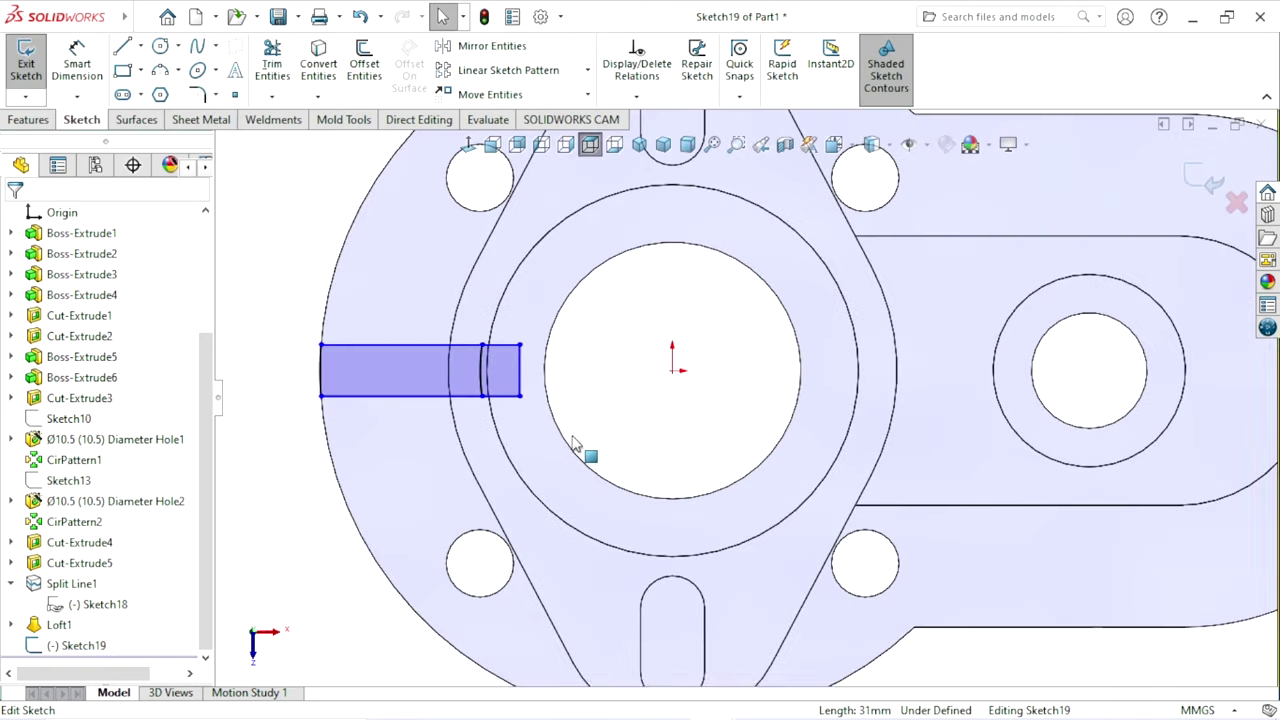
pyautogui.scroll(-2, 547, 440)
pyautogui.click(278, 68)
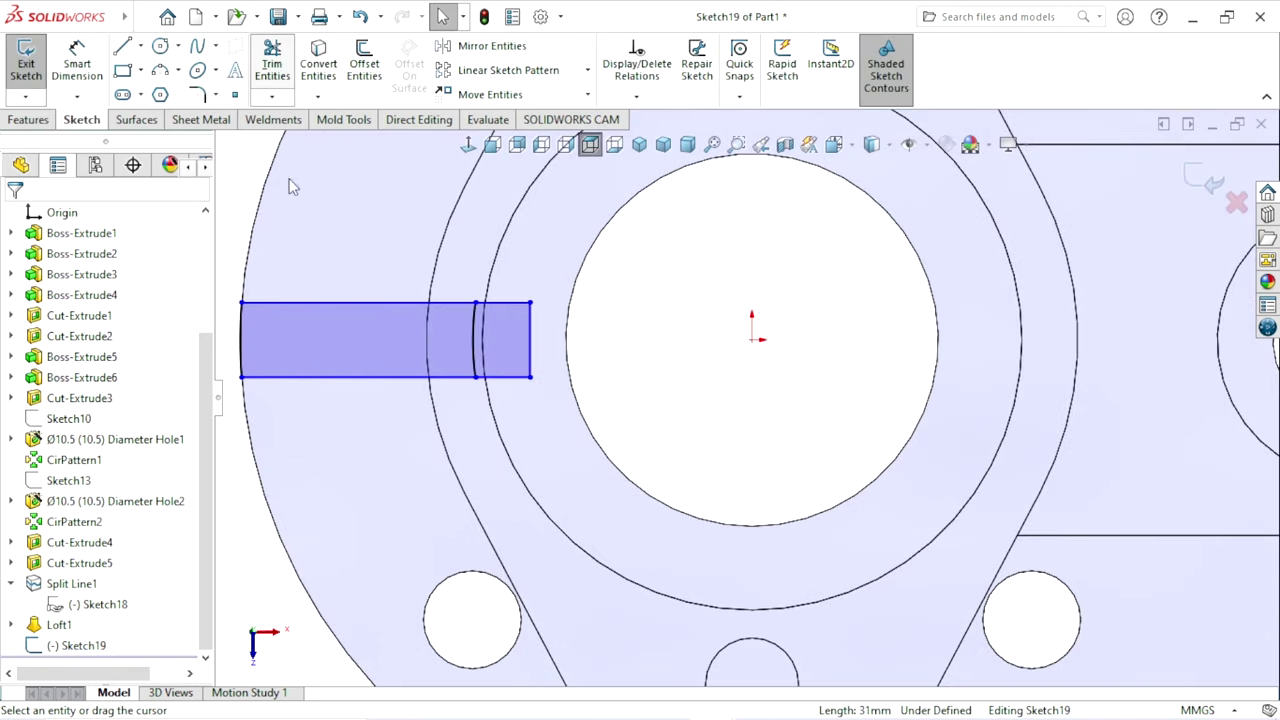
pyautogui.moveTo(502, 335); pyautogui.dragTo(459, 373)
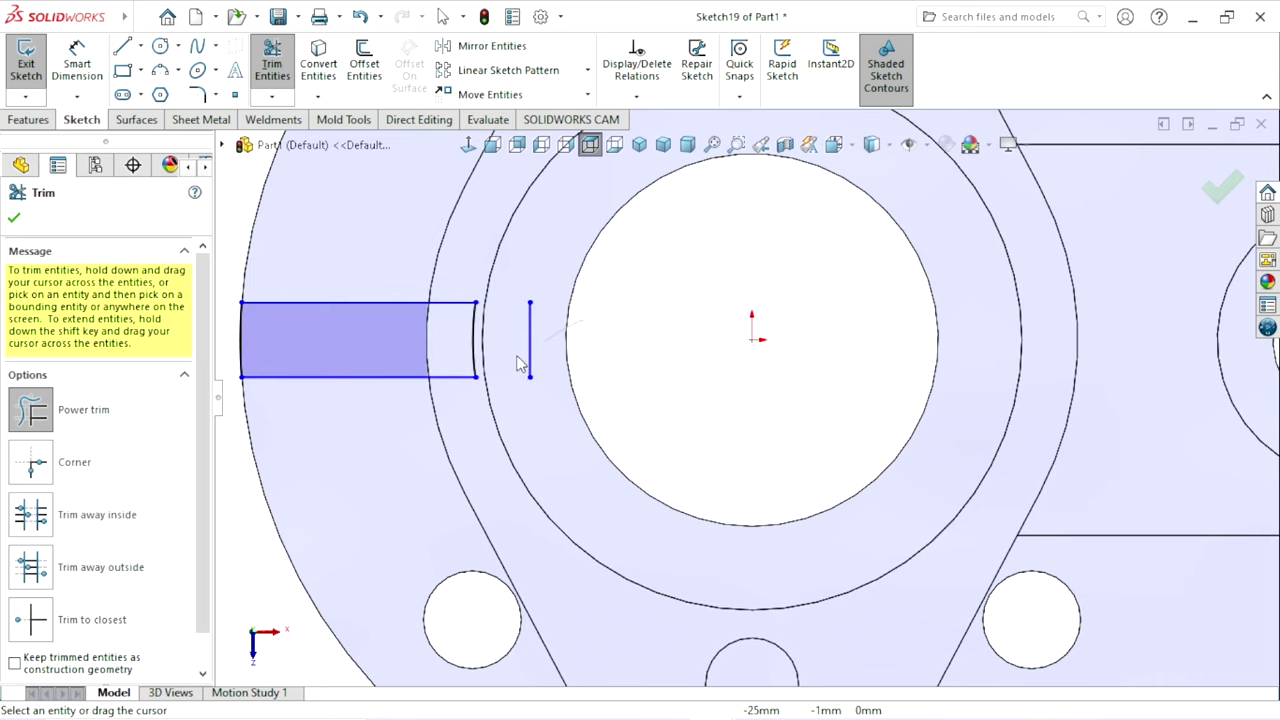
pyautogui.click(14, 217)
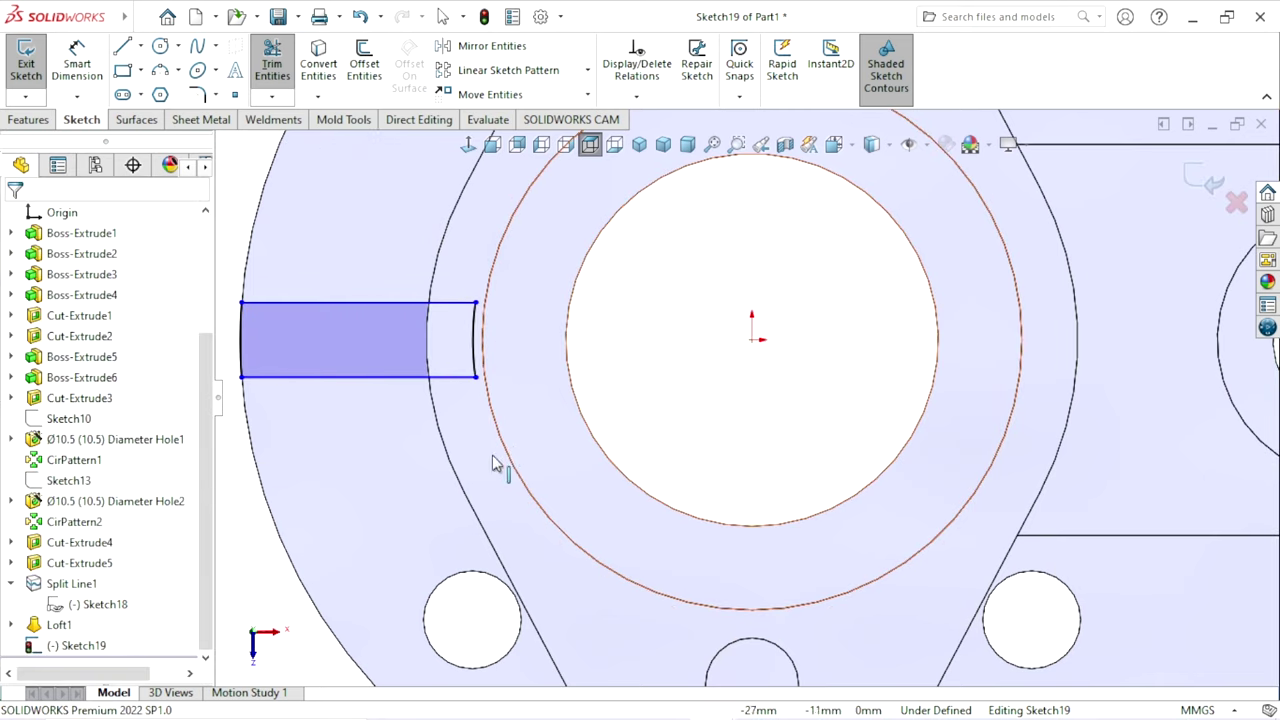
pyautogui.moveTo(500, 458); pyautogui.dragTo(524, 315, button='middle')
pyautogui.scroll(5, 524, 315)
pyautogui.scroll(-1, 663, 520)
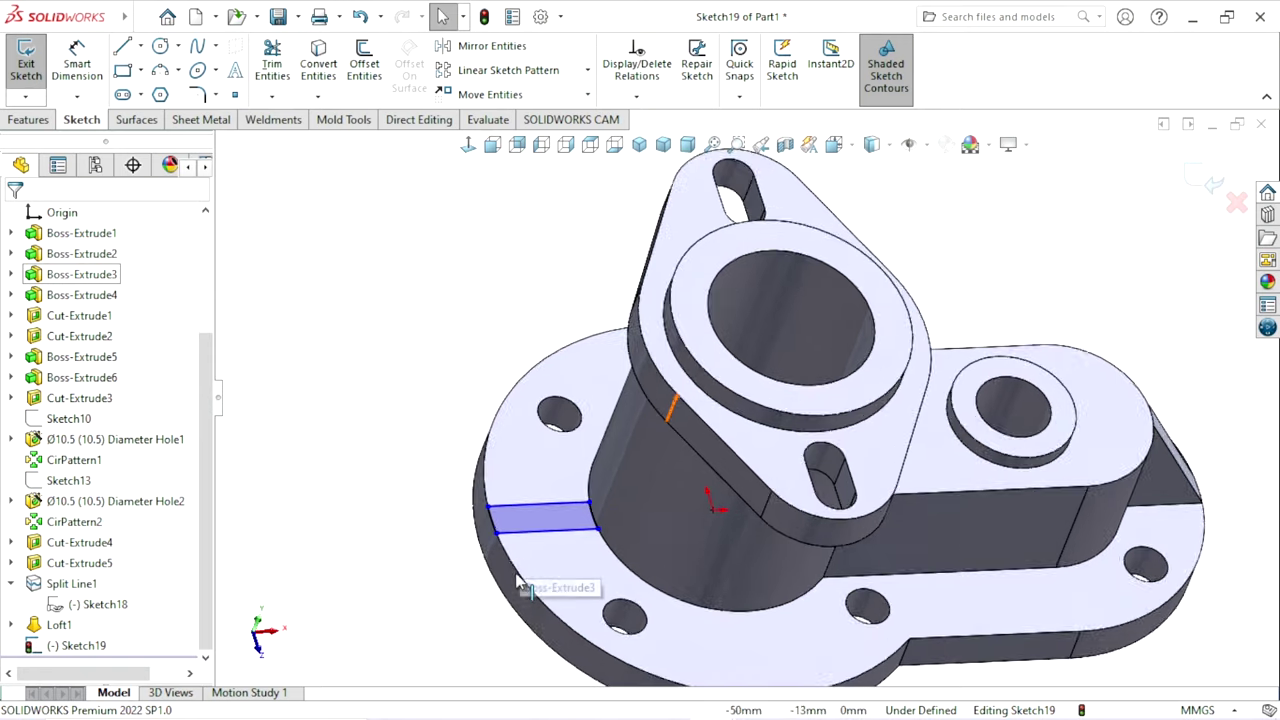
pyautogui.scroll(-1, 757, 486)
pyautogui.scroll(-1, 828, 445)
pyautogui.click(1213, 184)
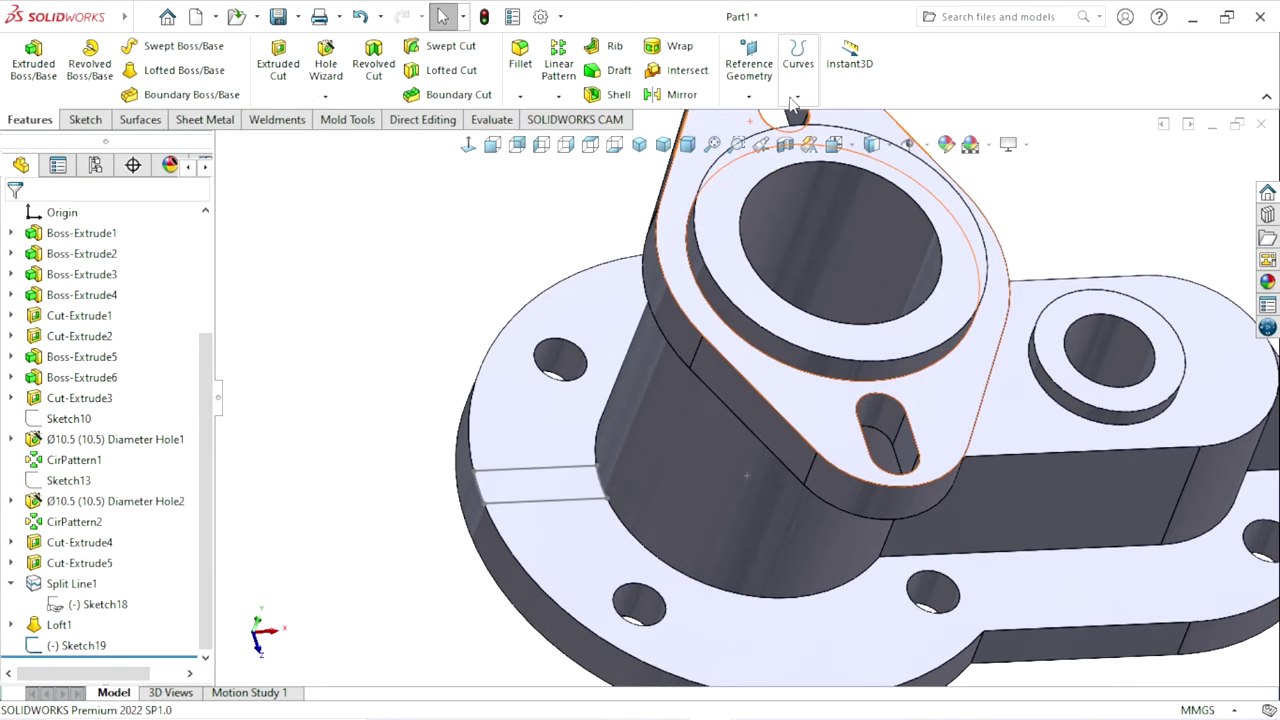
# - Create Split Line2 by projecting Sketch19 onto the boss's cylindrical face
pyautogui.click(797, 96)
pyautogui.click(828, 114)
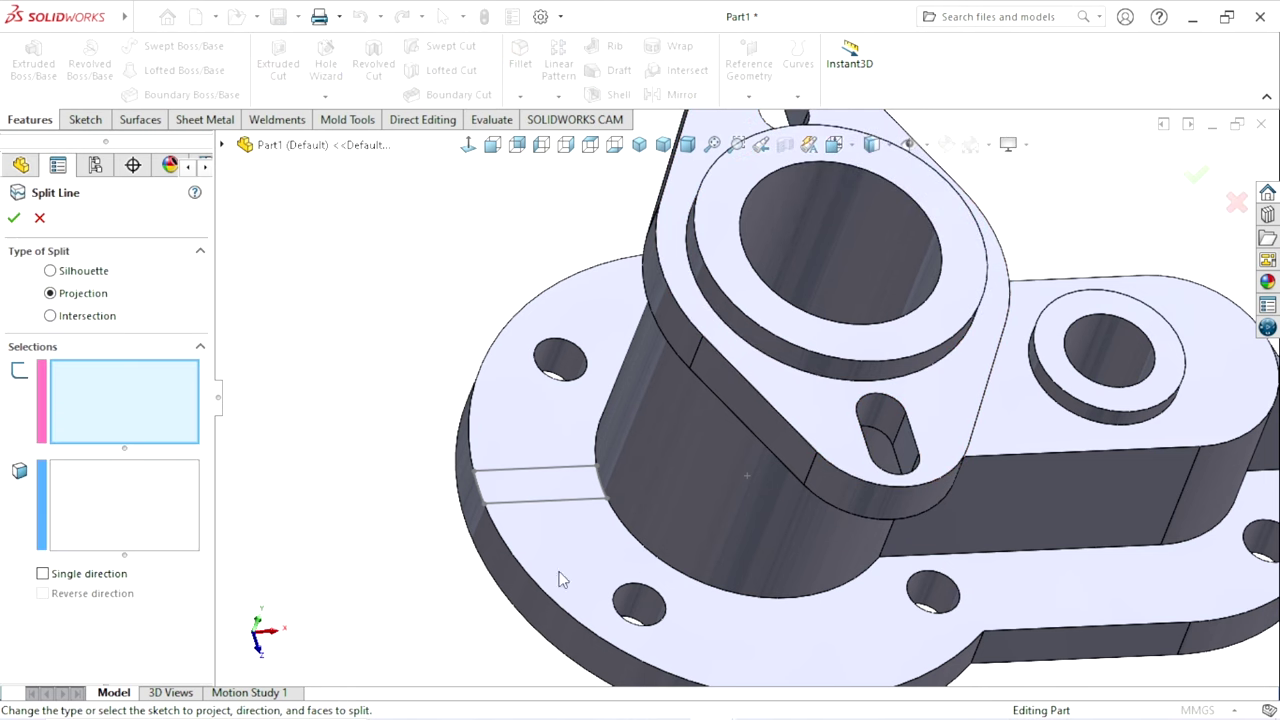
pyautogui.click(557, 501)
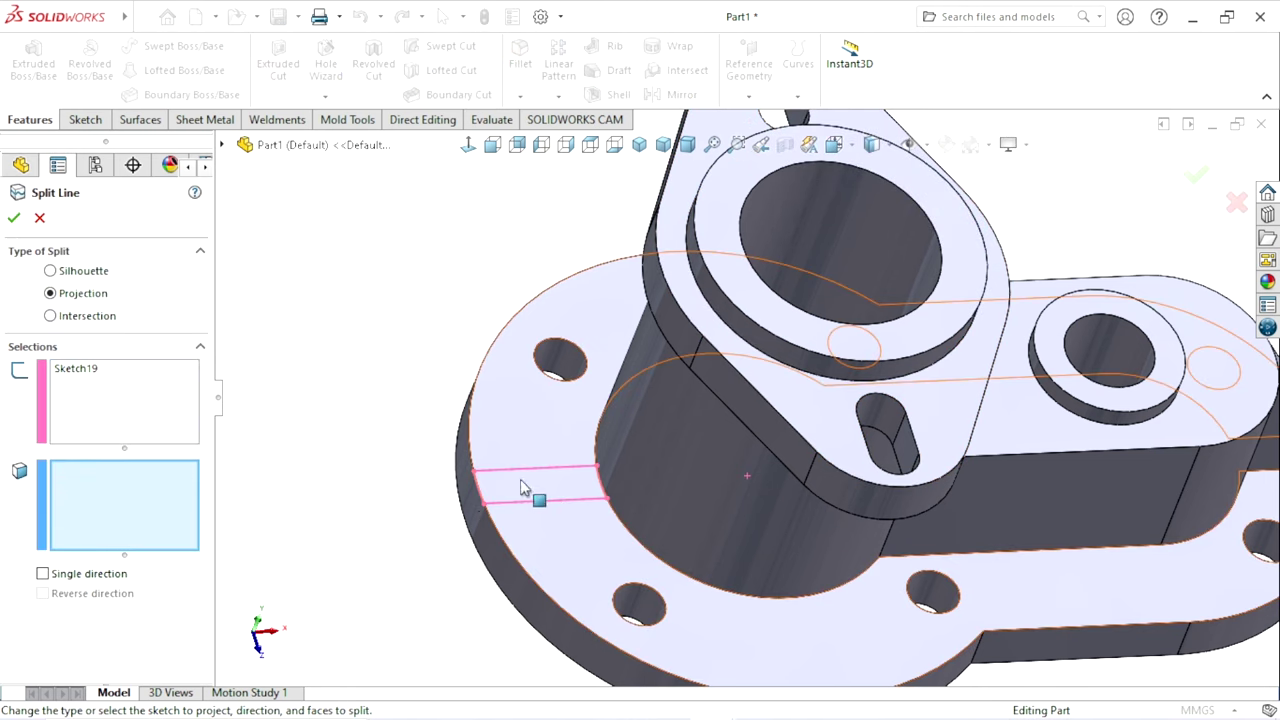
pyautogui.click(669, 440)
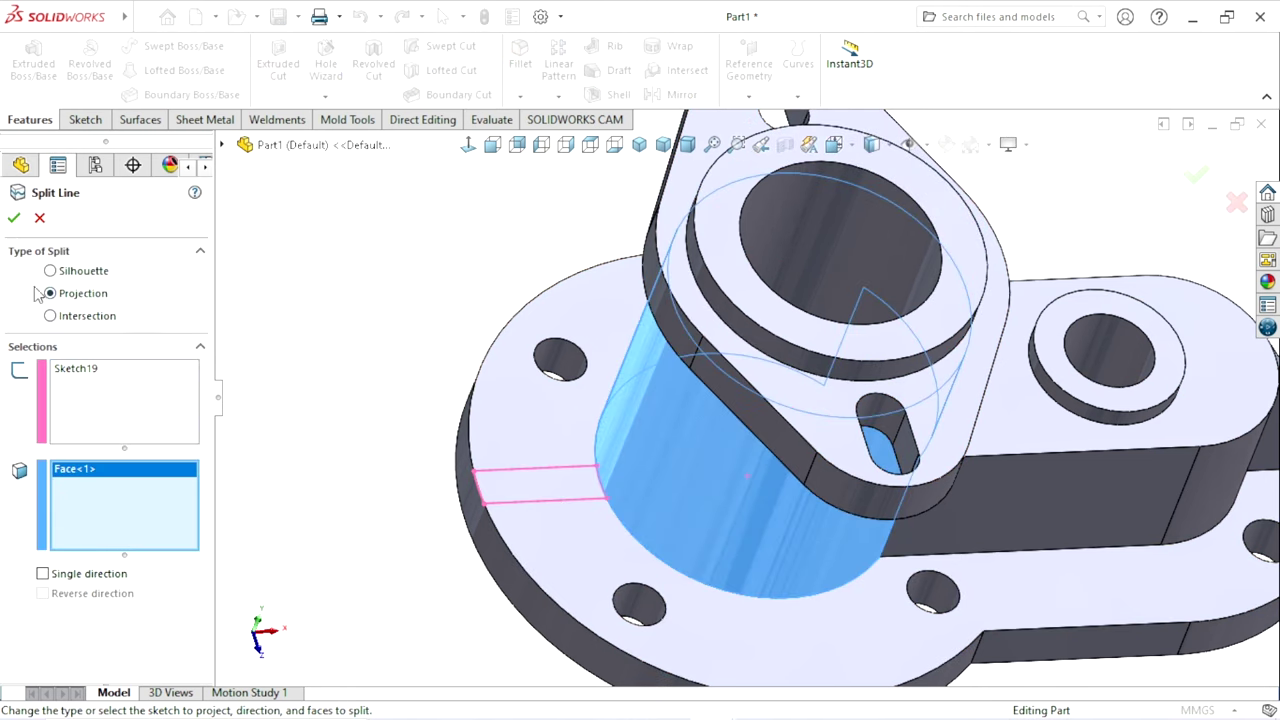
pyautogui.click(14, 217)
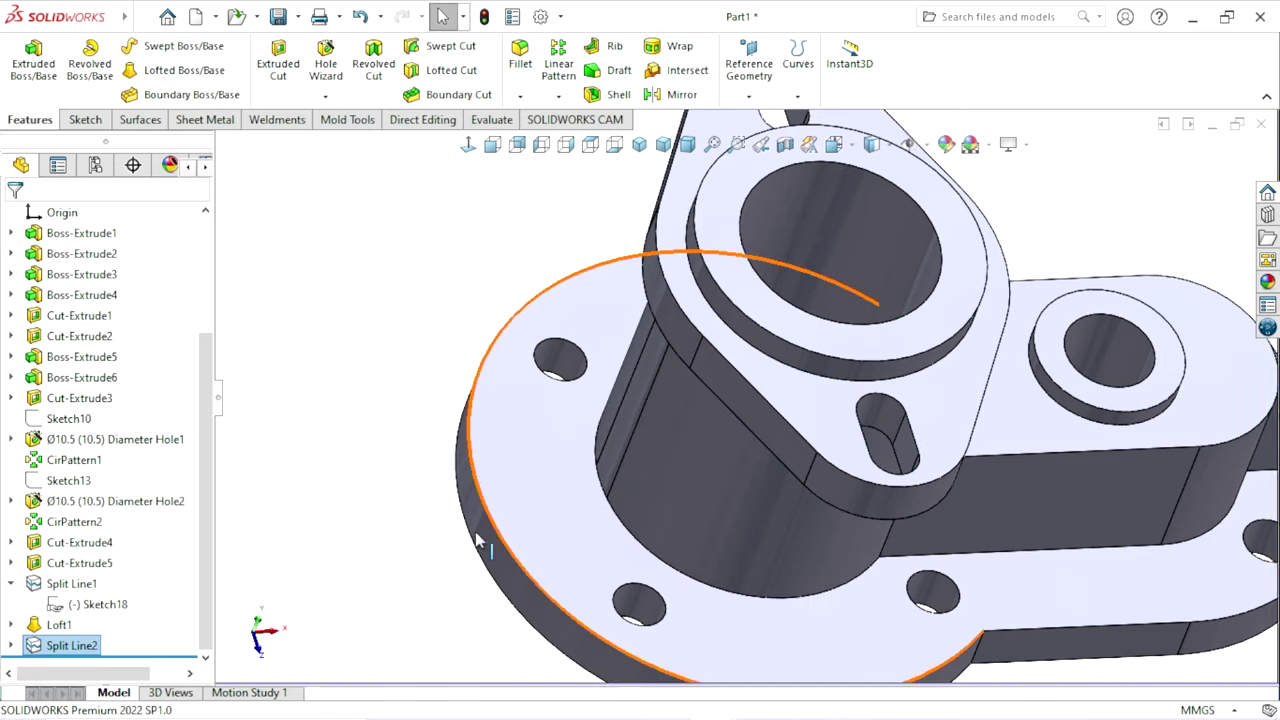
# - Orbit the model and inspect the sketch under Split Line2 in the feature tree
pyautogui.moveTo(363, 526)
pyautogui.mouseDown(button='middle')
pyautogui.moveTo(450, 453)
pyautogui.moveTo(404, 493)
pyautogui.mouseUp(button='middle')
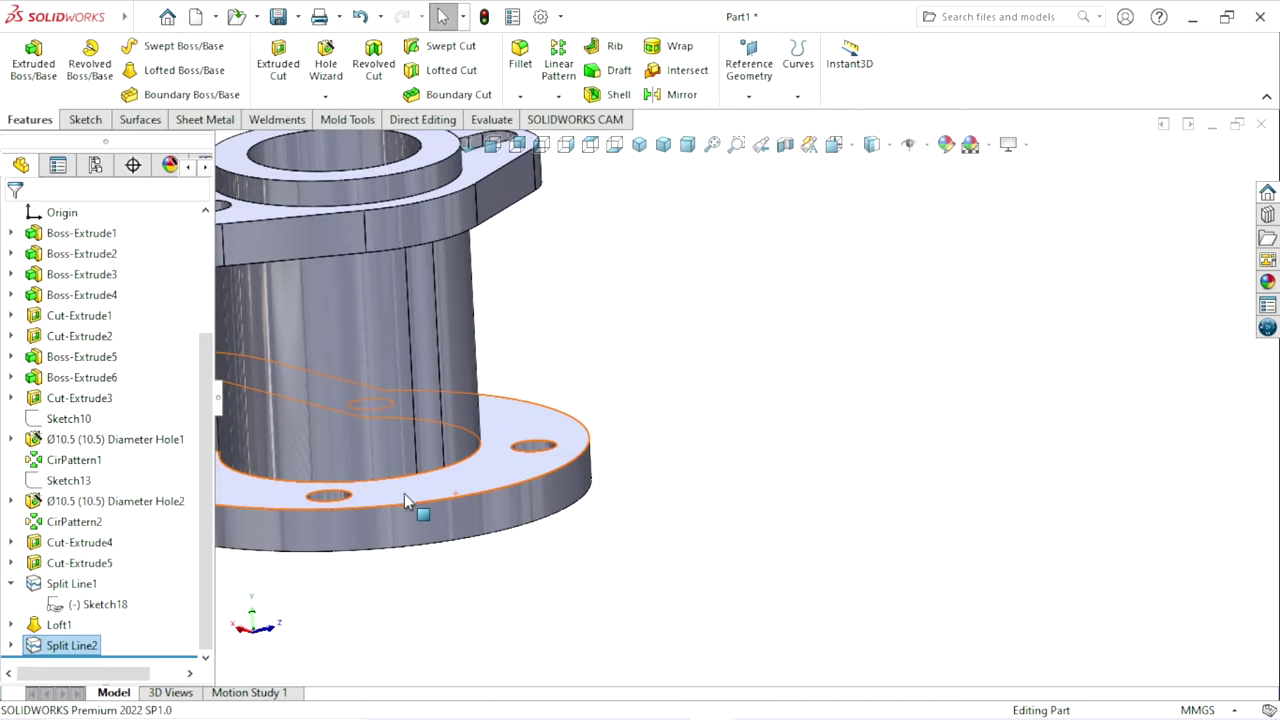
pyautogui.moveTo(502, 329); pyautogui.dragTo(560, 360, button='middle')
pyautogui.scroll(-3, 609, 349)
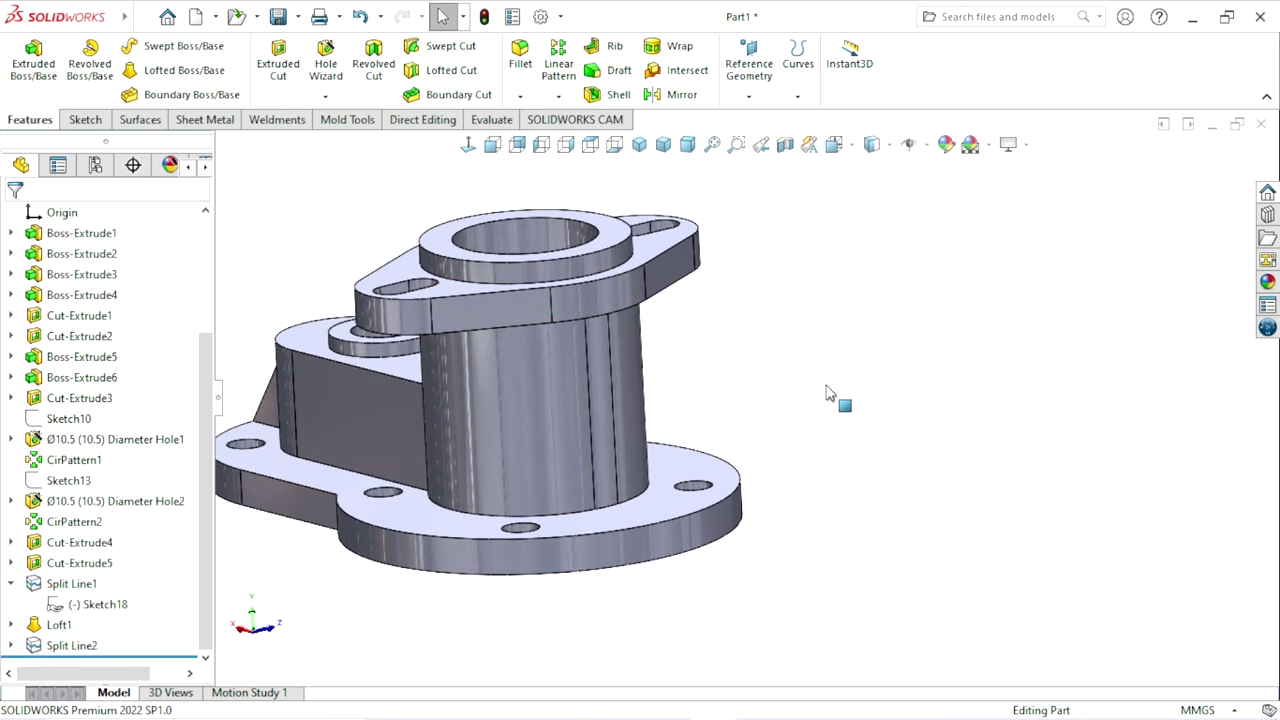
pyautogui.moveTo(789, 428); pyautogui.dragTo(814, 428, button='middle')
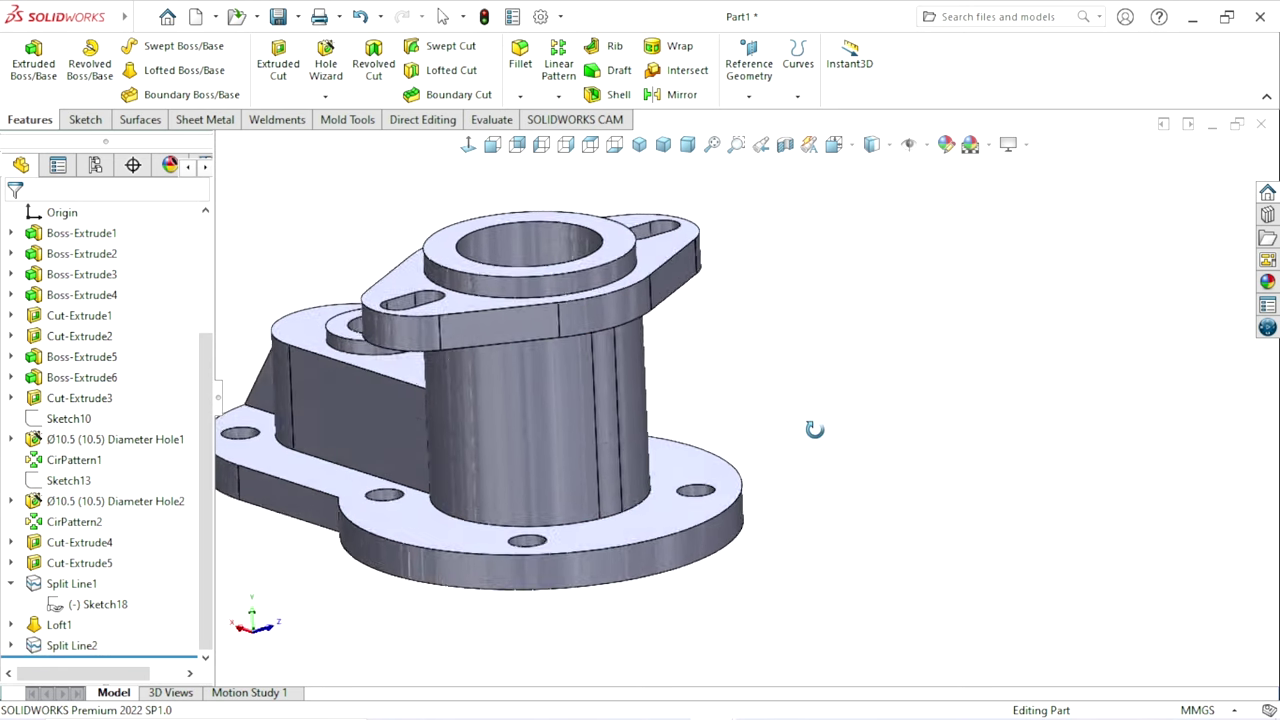
pyautogui.click(11, 645)
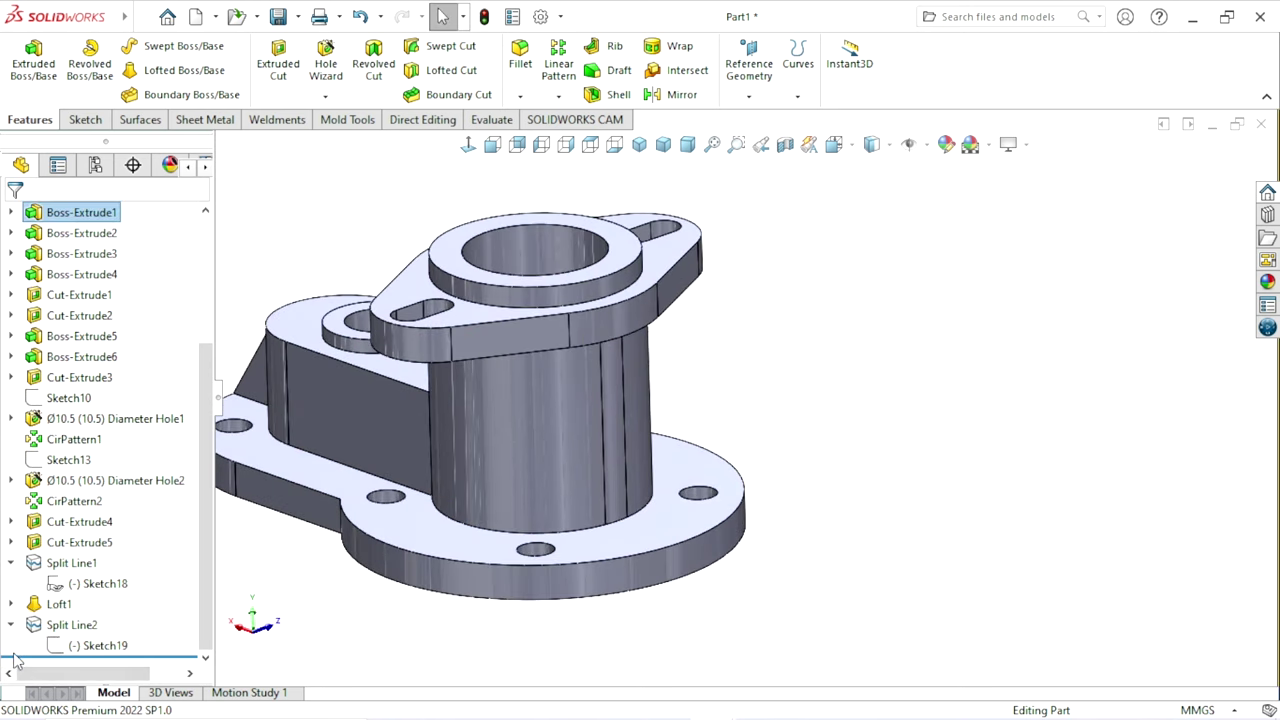
pyautogui.click(95, 645)
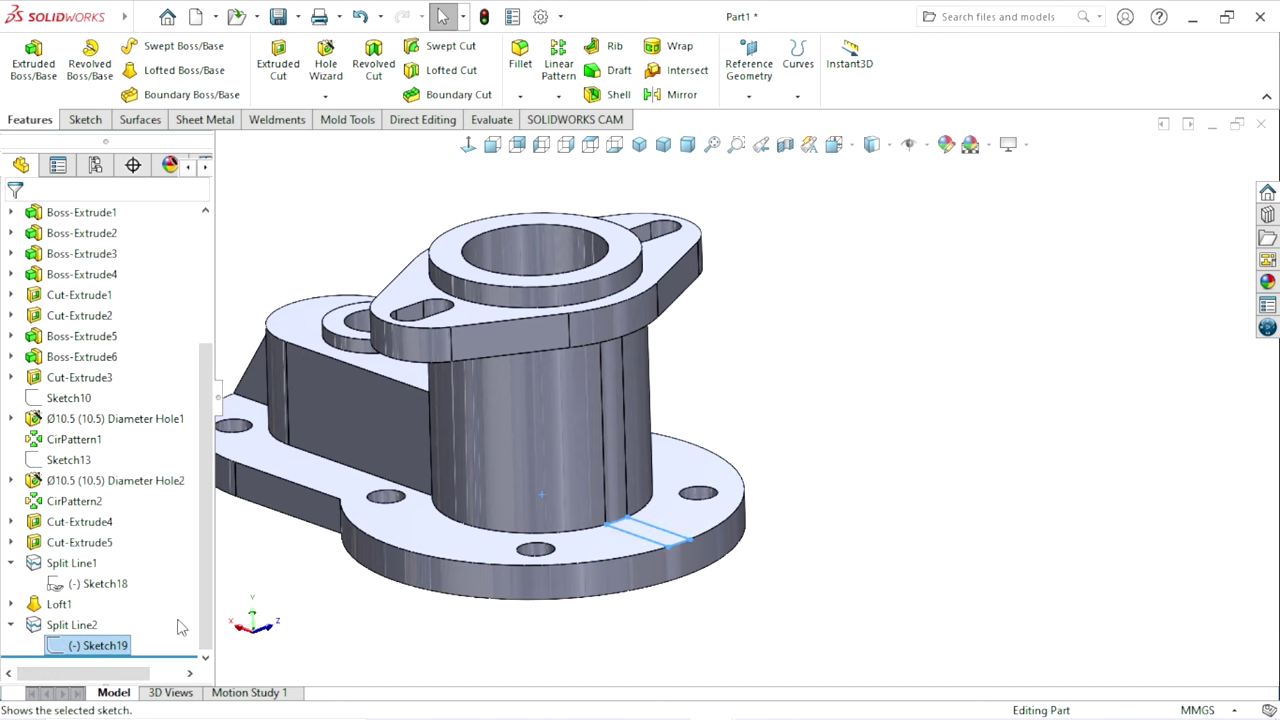
pyautogui.press('Escape')
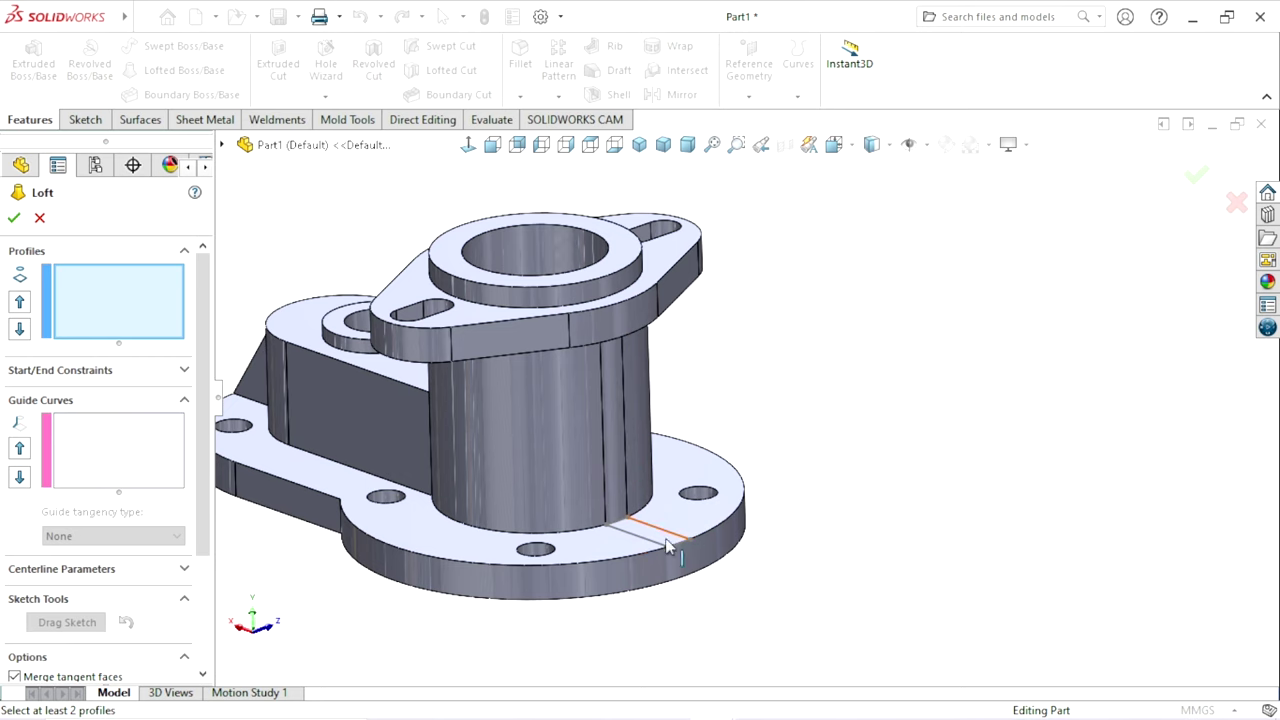
# - Loft a second rib from the cylinder's split strip down to the Sketch19 line
pyautogui.click(616, 468)
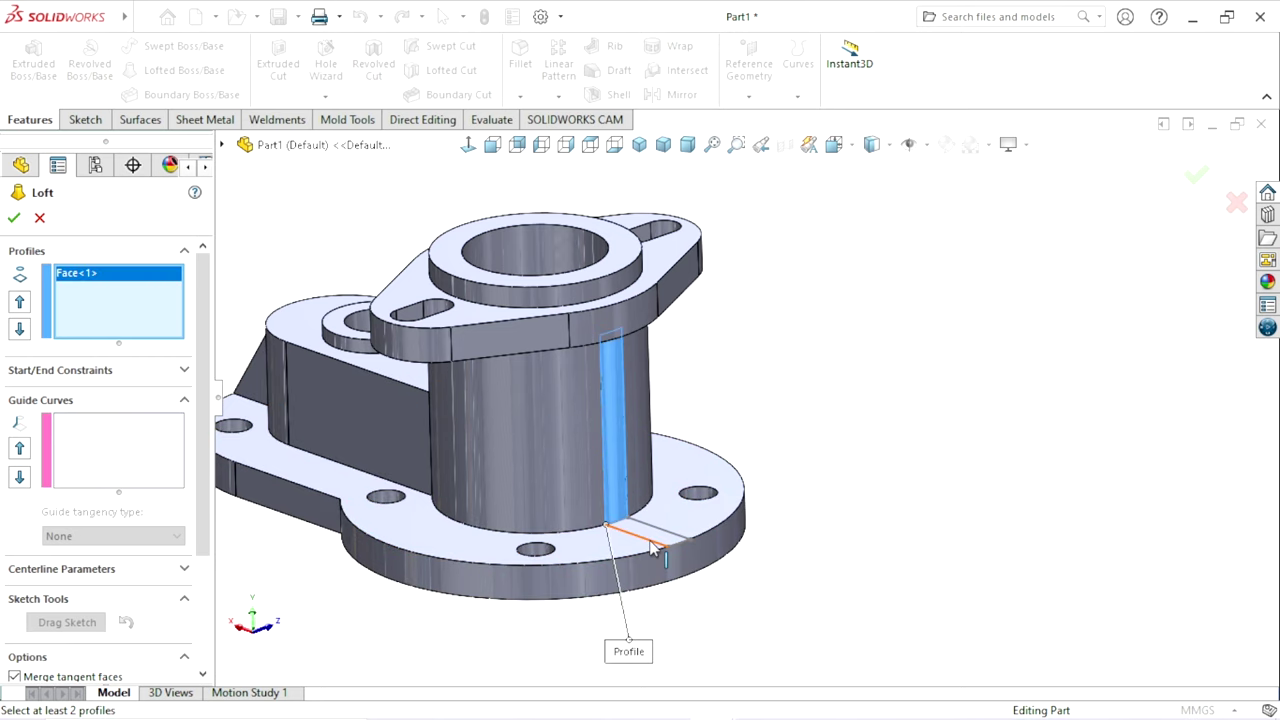
pyautogui.click(667, 546)
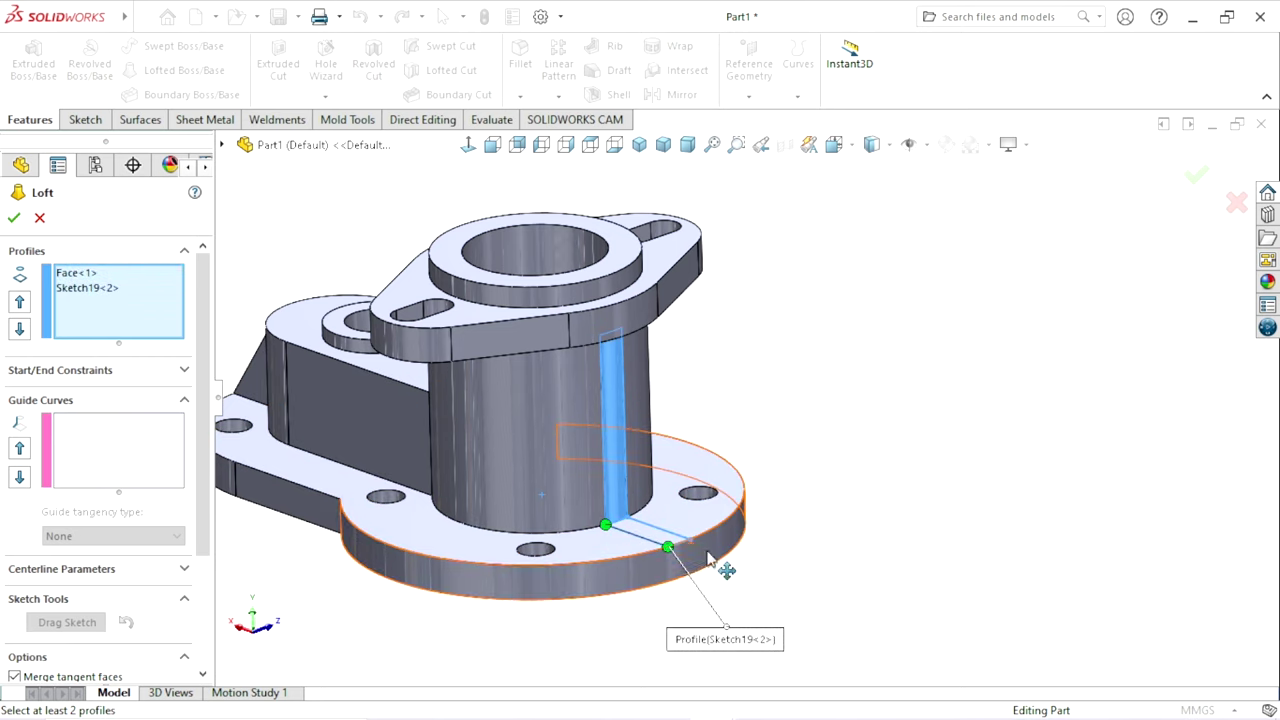
pyautogui.moveTo(707, 560); pyautogui.dragTo(660, 527, button='middle')
pyautogui.scroll(-5, 660, 527)
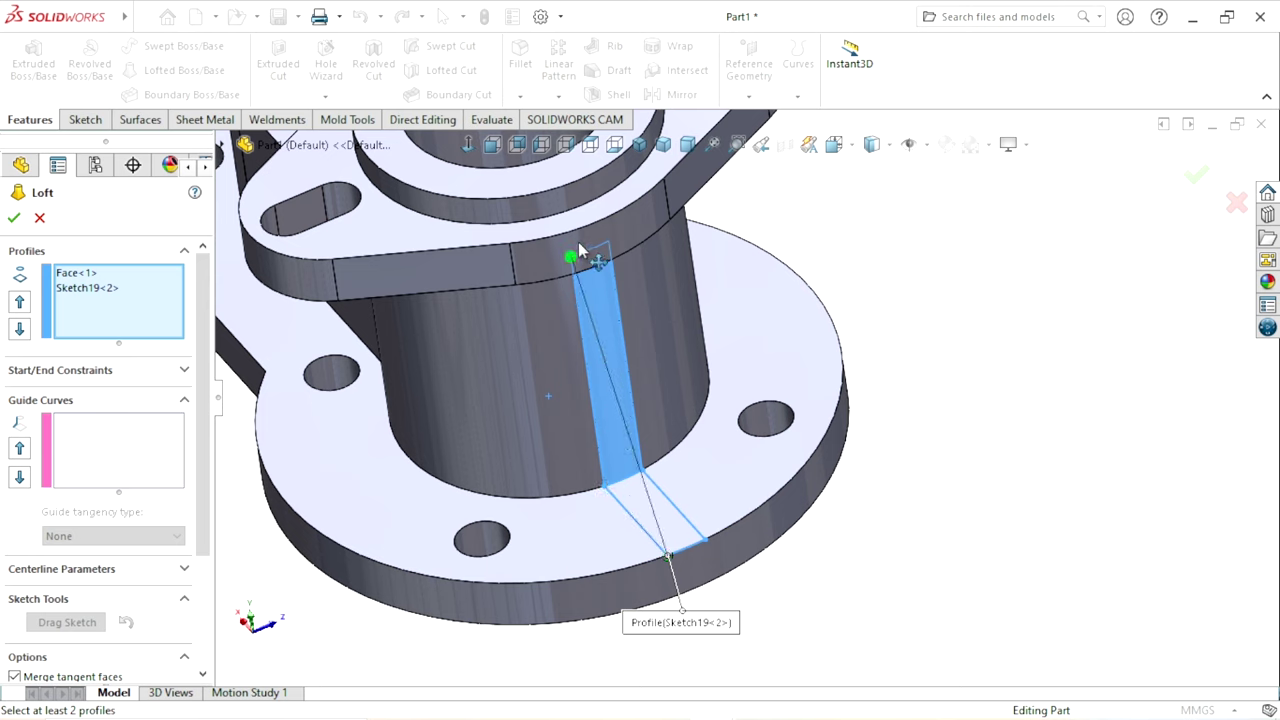
pyautogui.click(14, 218)
pyautogui.moveTo(852, 541)
pyautogui.mouseDown(button='middle')
pyautogui.moveTo(828, 487)
pyautogui.moveTo(730, 500)
pyautogui.mouseUp(button='middle')
# - Show Sketch19, then orbit and zoom to look down on the whole bracket's rib area
pyautogui.click(697, 485)
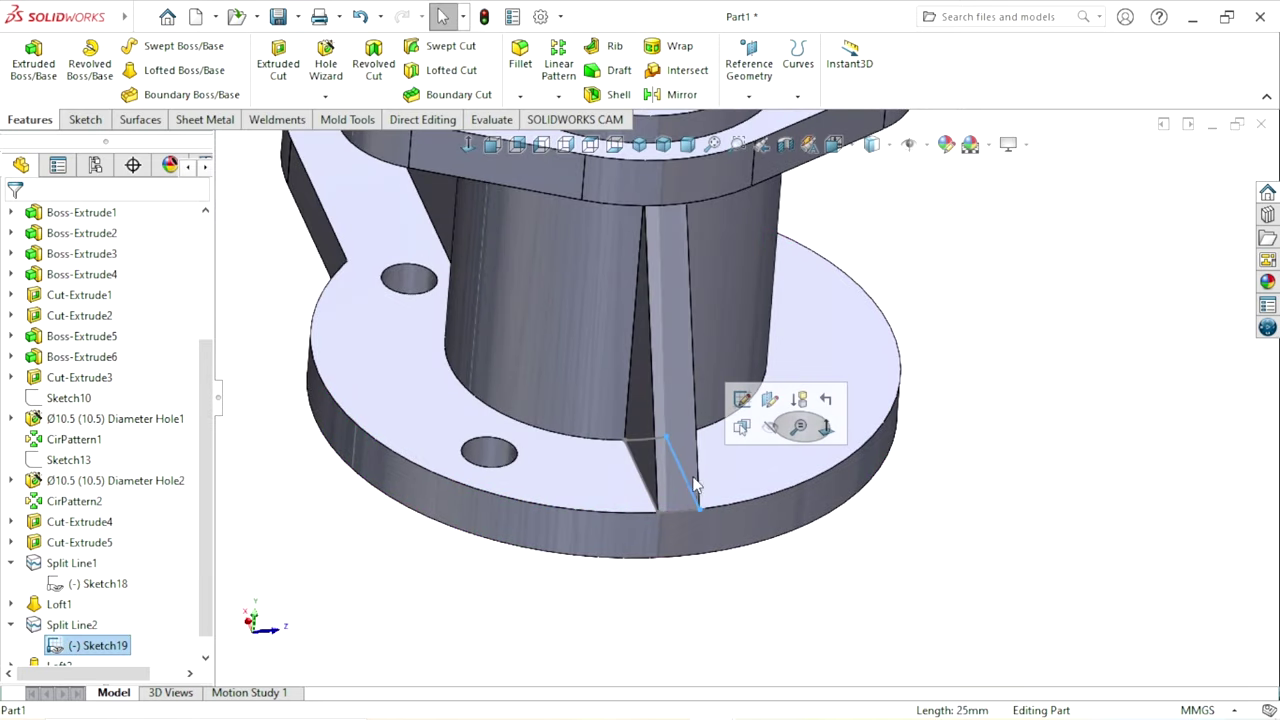
pyautogui.click(770, 427)
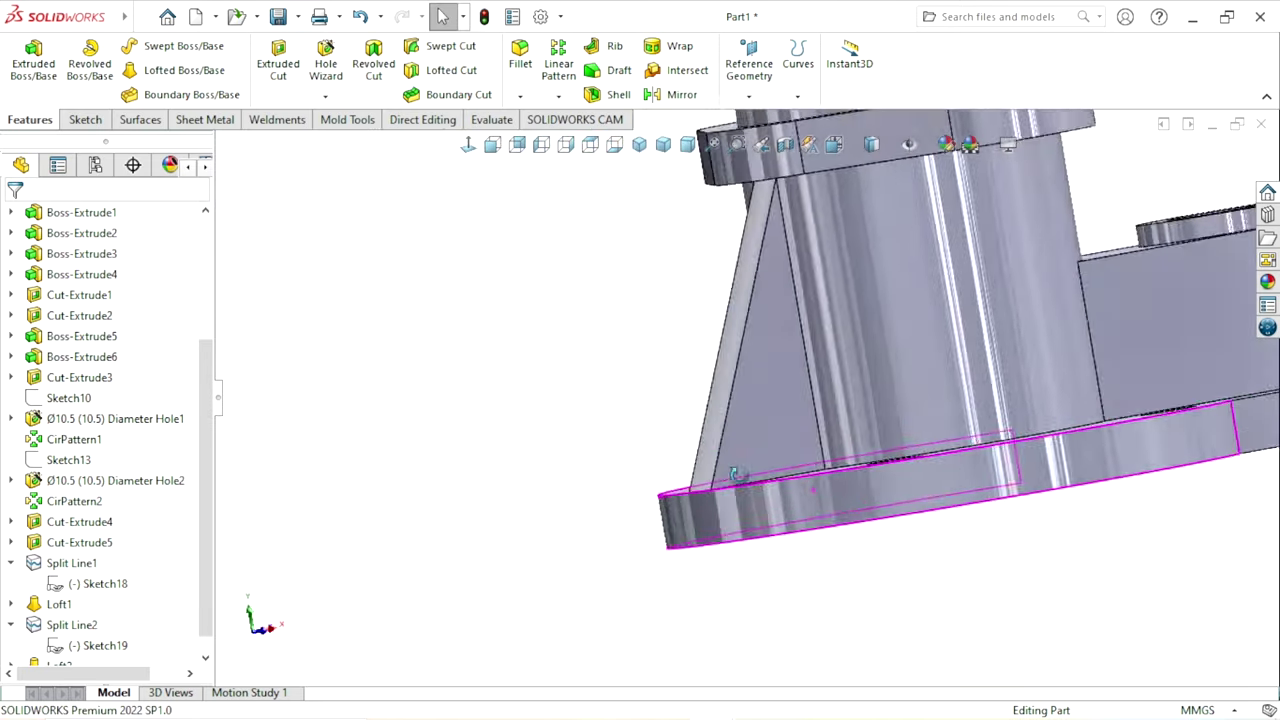
pyautogui.moveTo(873, 556); pyautogui.dragTo(737, 463, button='middle')
pyautogui.scroll(5, 1051, 428)
pyautogui.scroll(-2, 998, 404)
pyautogui.moveTo(998, 404); pyautogui.dragTo(903, 506, button='middle')
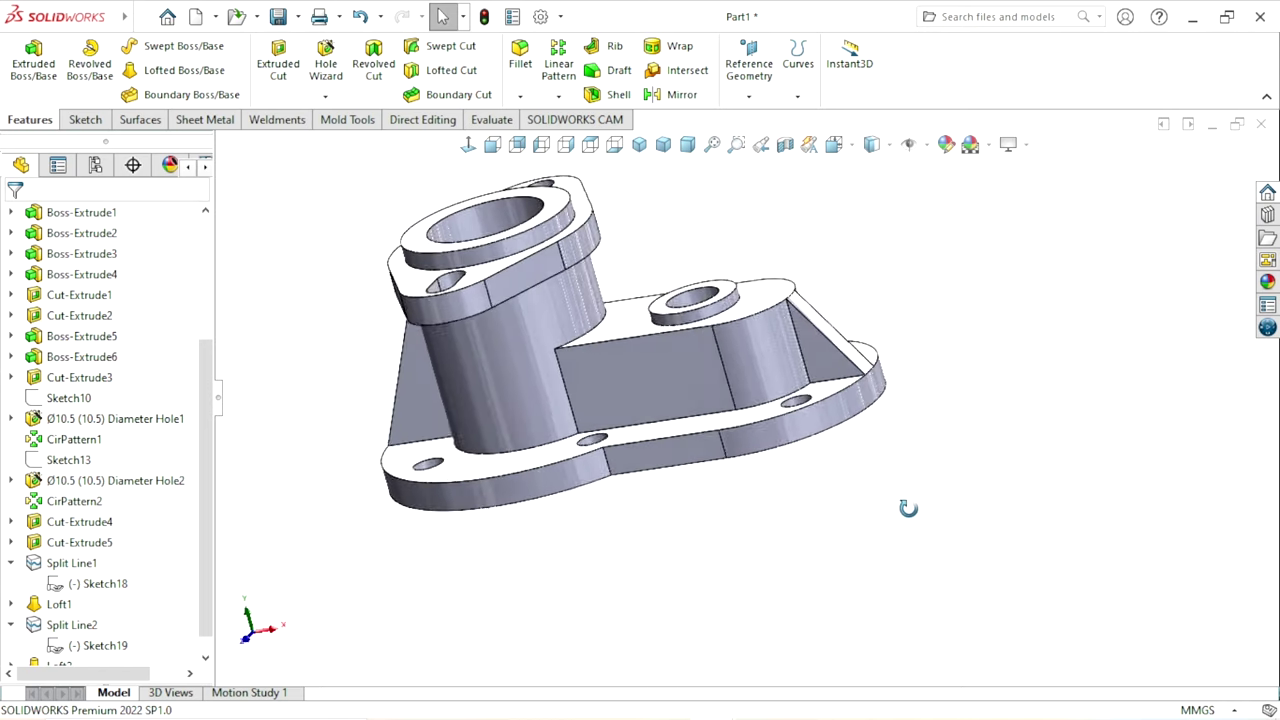
pyautogui.scroll(2, 871, 531)
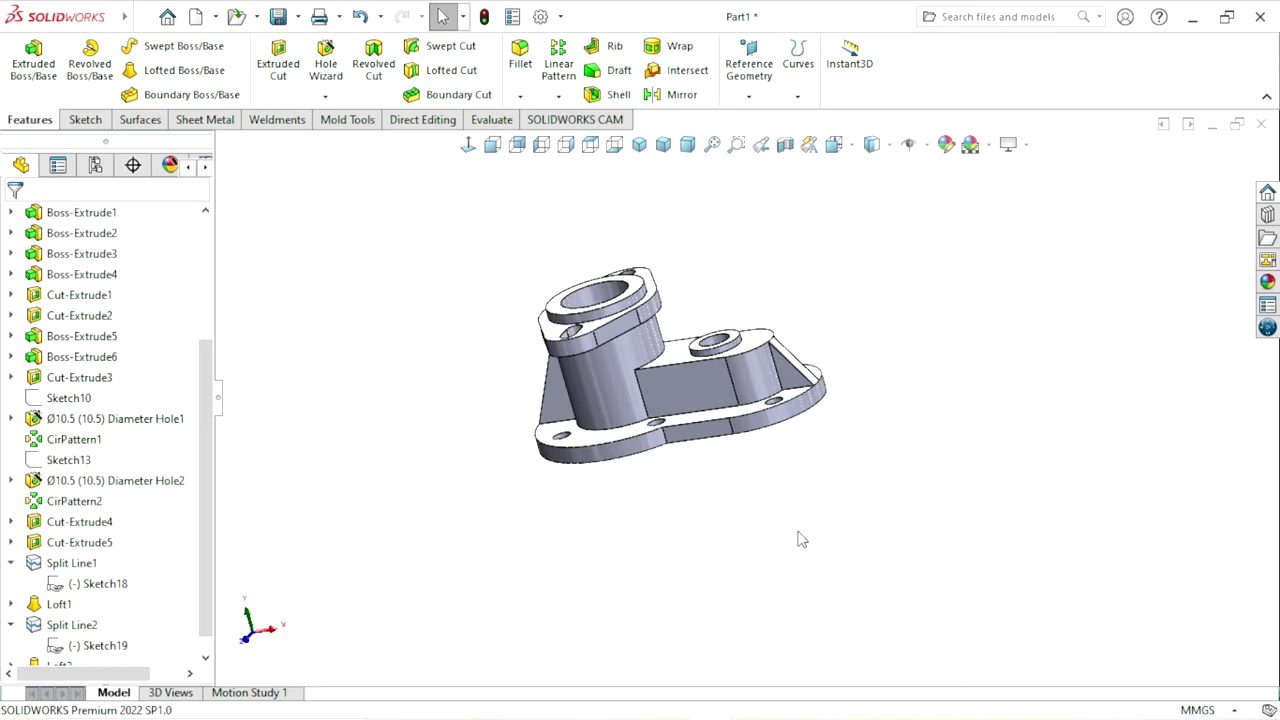
pyautogui.scroll(2, 776, 546)
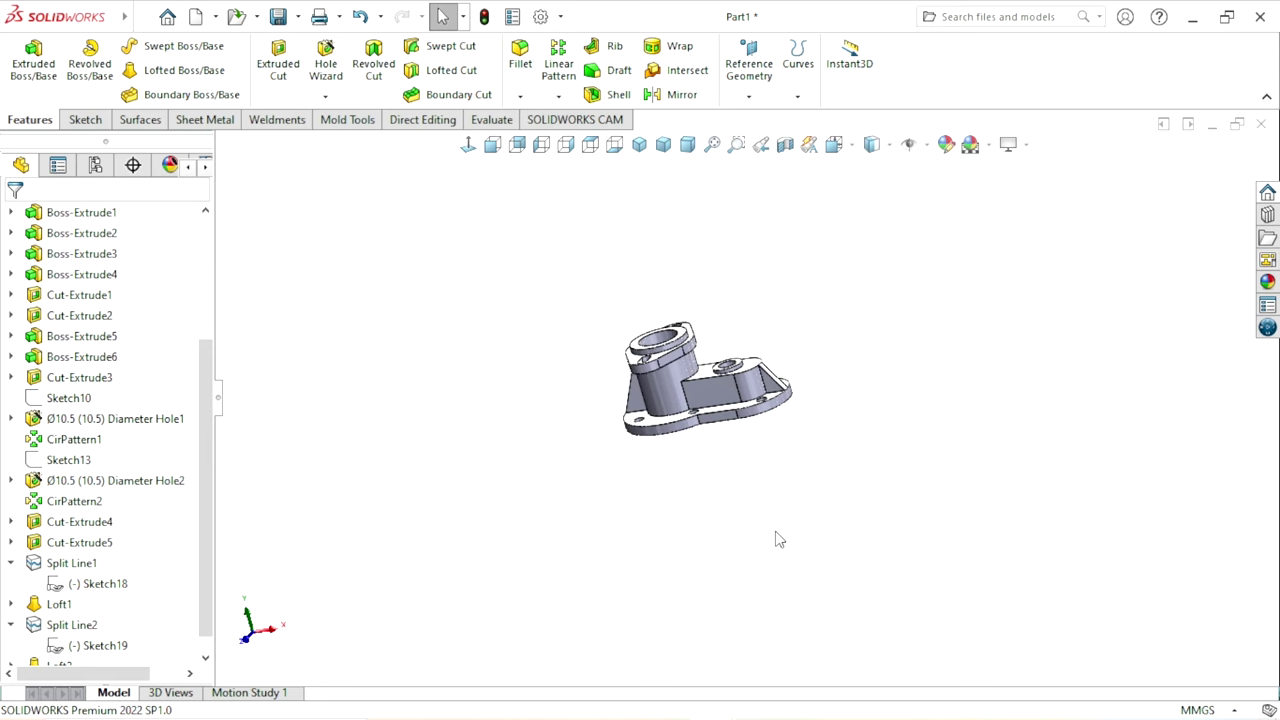
pyautogui.moveTo(779, 540)
pyautogui.mouseDown(button='middle')
pyautogui.moveTo(826, 508)
pyautogui.moveTo(809, 497)
pyautogui.mouseUp(button='middle')
pyautogui.scroll(-3, 809, 497)
pyautogui.moveTo(694, 306)
pyautogui.mouseDown(button='middle')
pyautogui.moveTo(748, 425)
pyautogui.moveTo(738, 524)
pyautogui.mouseUp(button='middle')
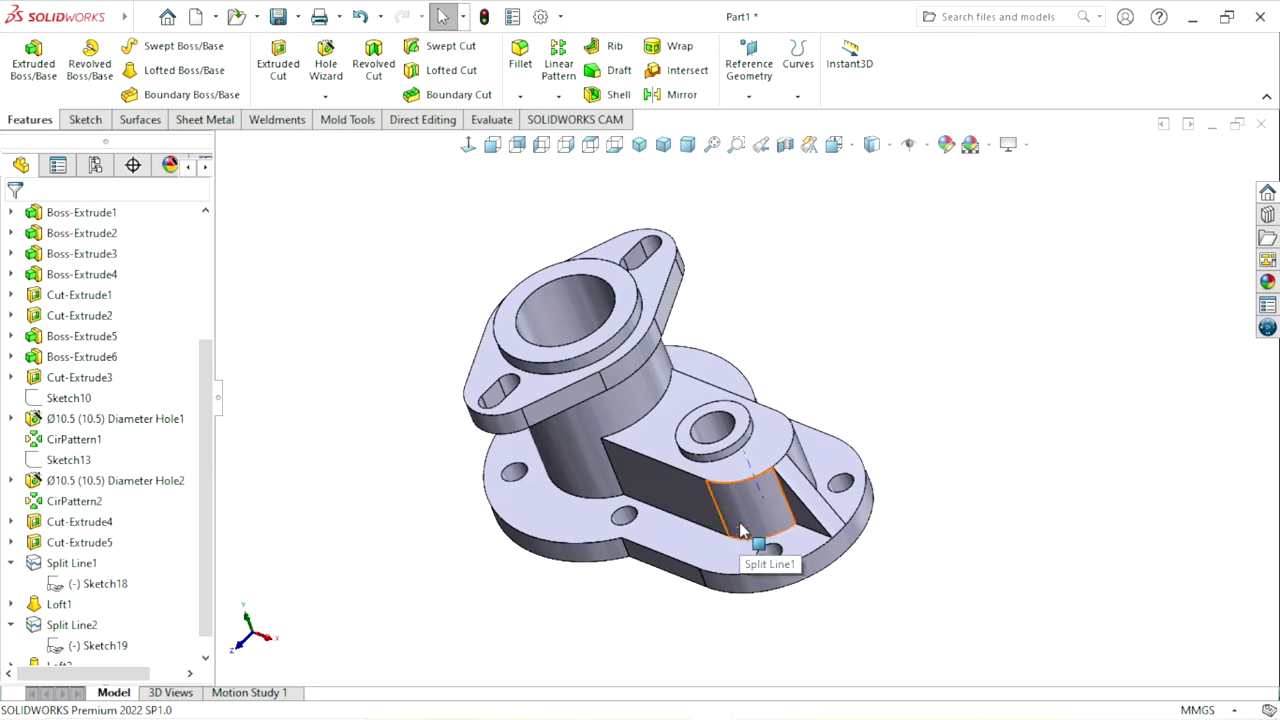
pyautogui.scroll(1, 745, 524)
pyautogui.scroll(-3, 760, 430)
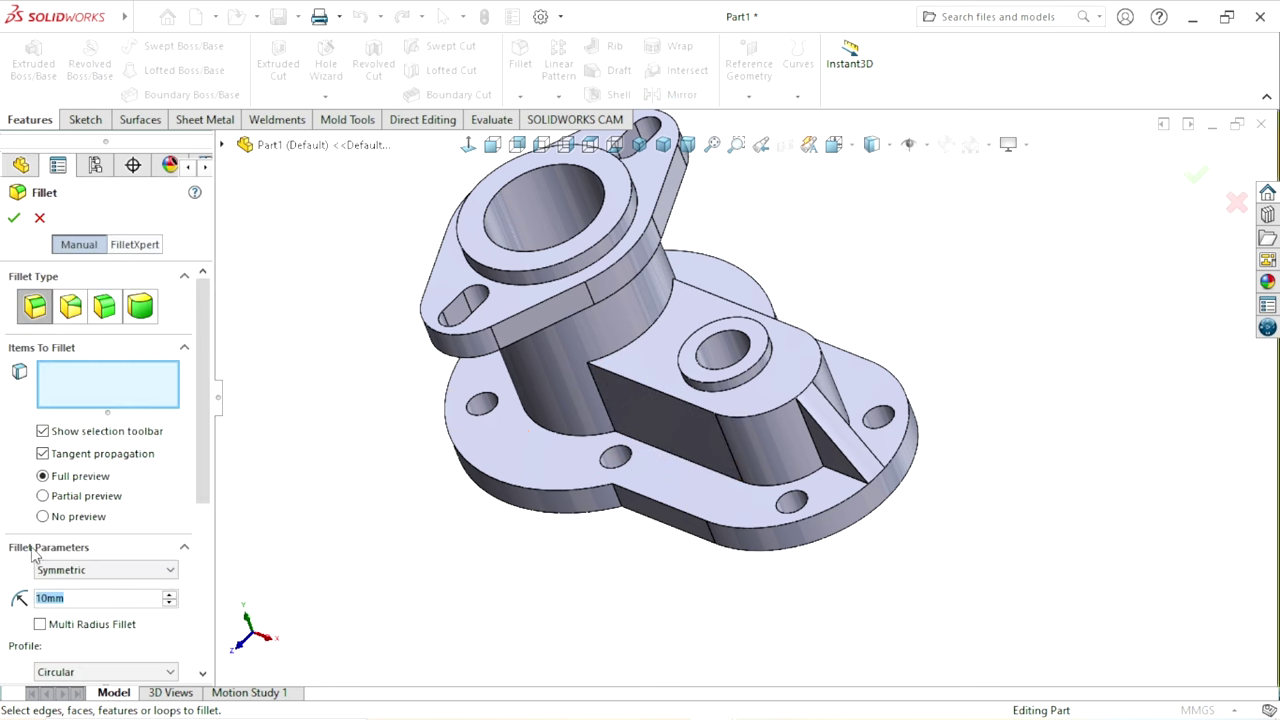
# - Set a 2 mm fillet radius and pick the rib's lower edge and both boss base edges
pyautogui.write('2')
pyautogui.press('Return')
pyautogui.moveTo(460, 583); pyautogui.dragTo(514, 580, button='middle')
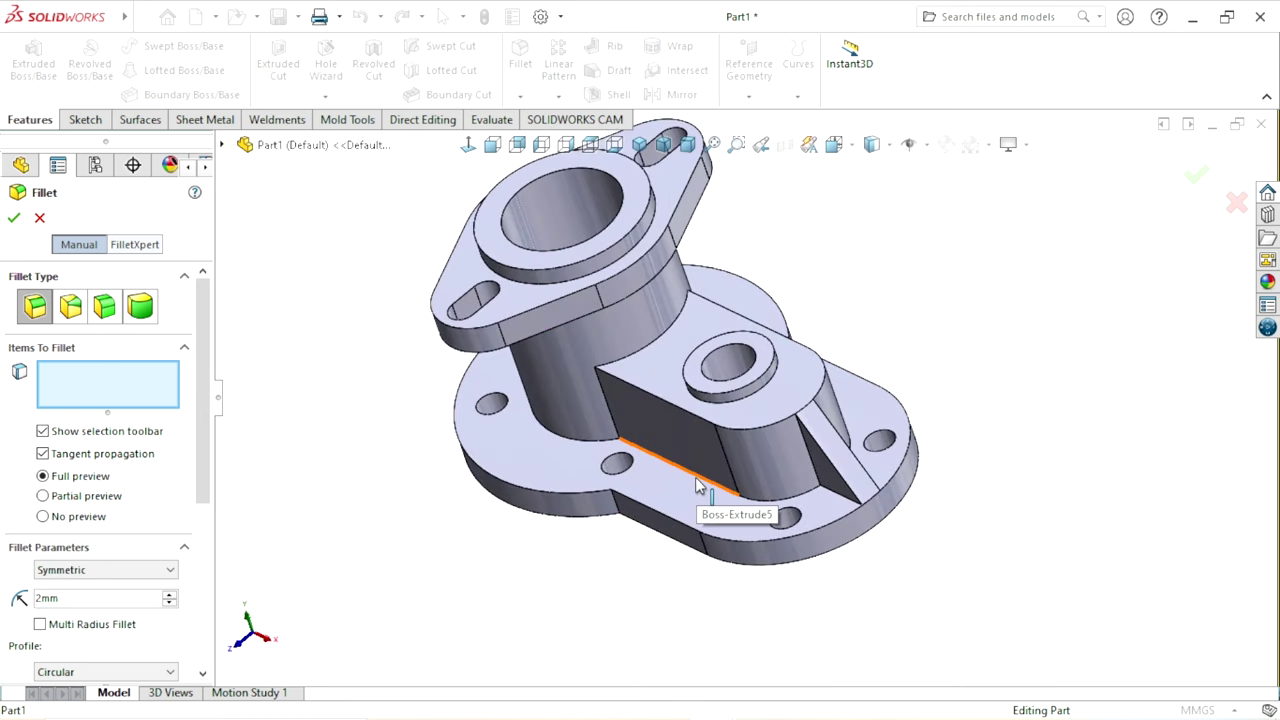
pyautogui.click(695, 477)
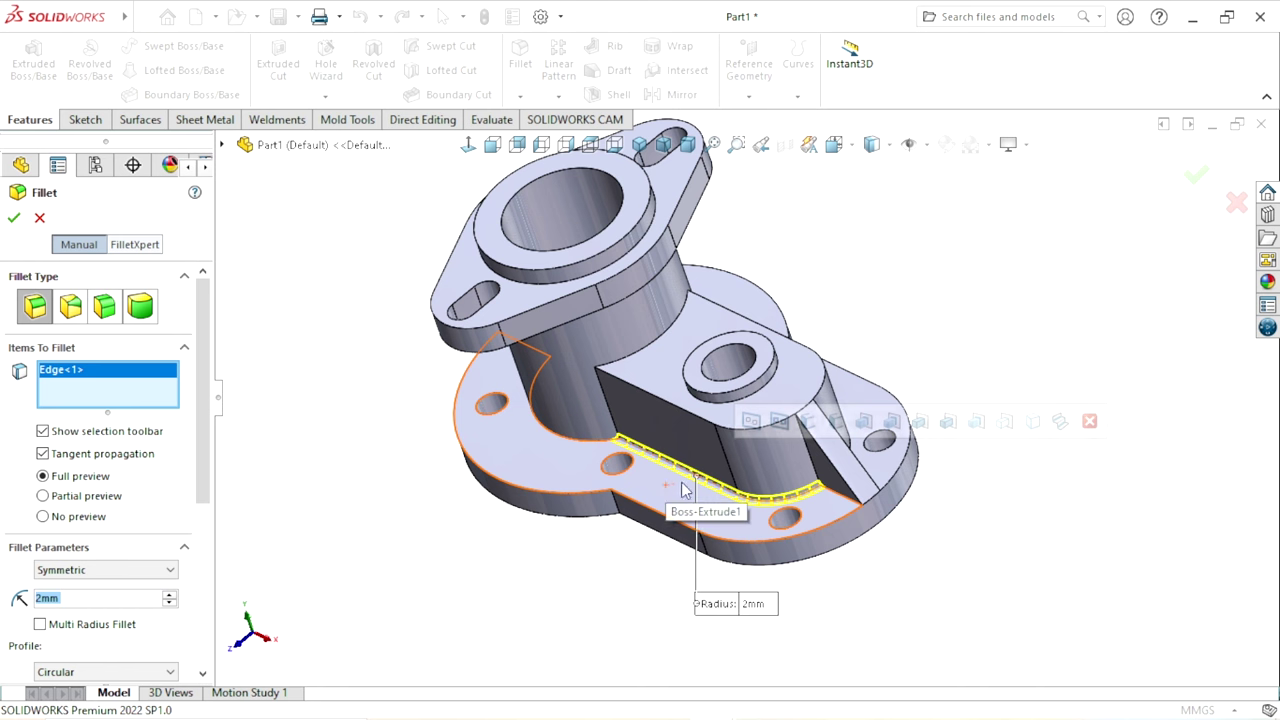
pyautogui.scroll(-5, 690, 450)
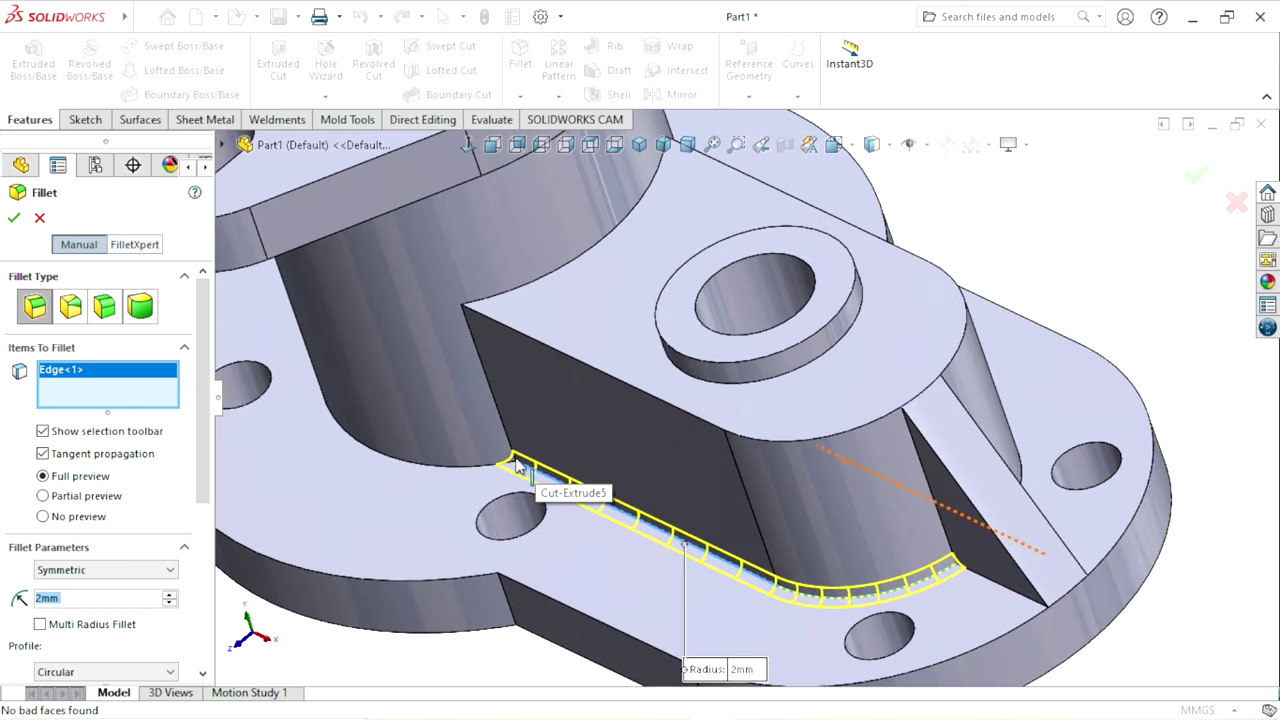
pyautogui.click(443, 465)
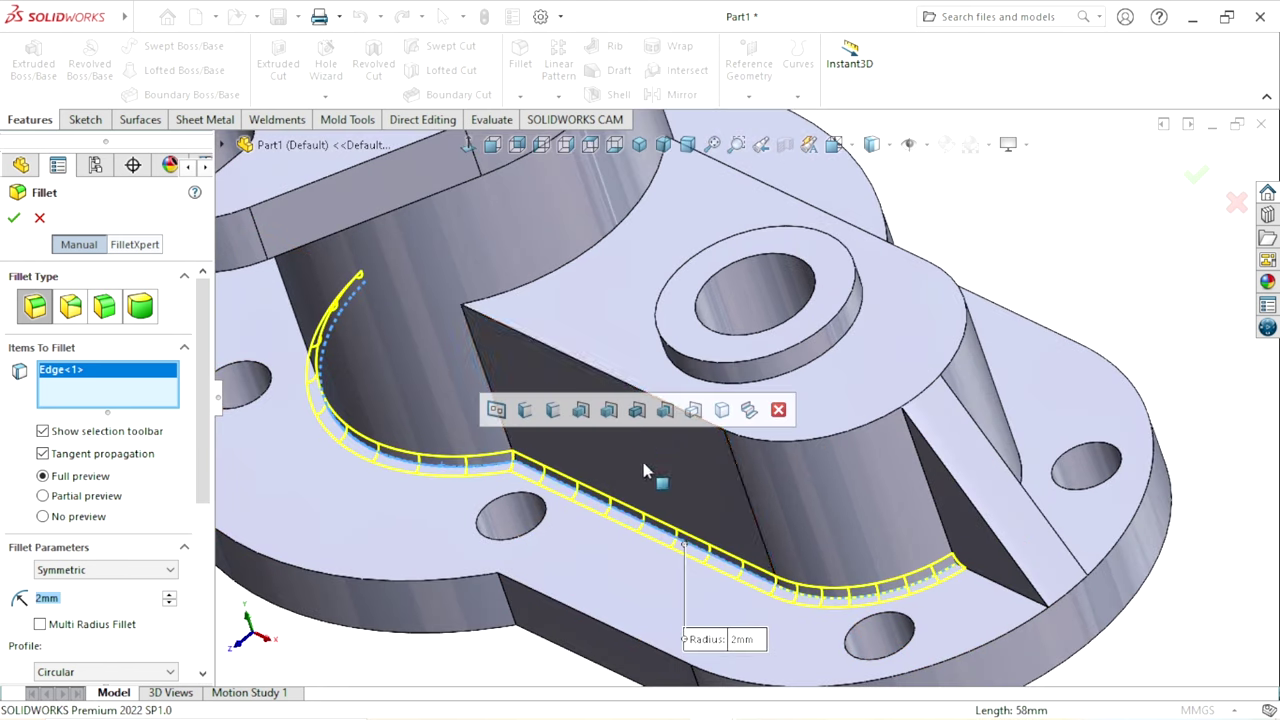
pyautogui.click(775, 380)
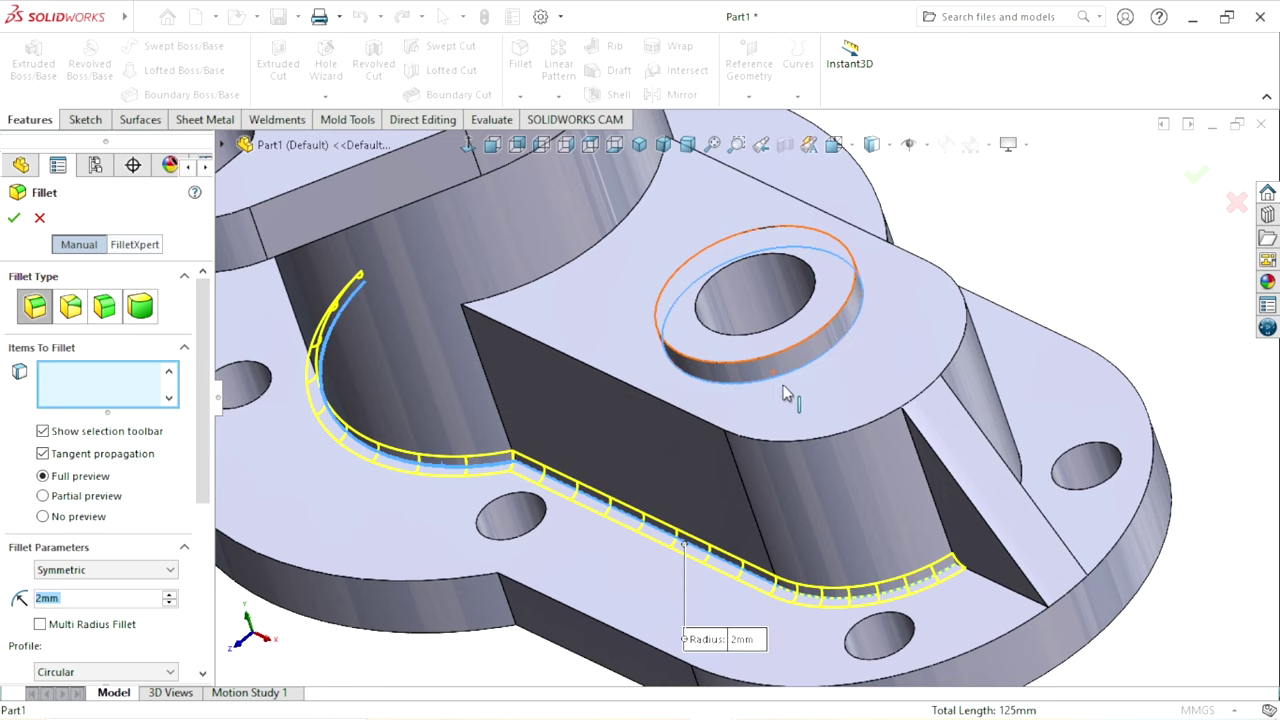
pyautogui.scroll(3, 743, 490)
# - Add the small boss base and rib far-side edges, applying the 2 mm fillet to five edges
pyautogui.moveTo(915, 479)
pyautogui.mouseDown(button='middle')
pyautogui.moveTo(757, 426)
pyautogui.moveTo(814, 571)
pyautogui.moveTo(1134, 434)
pyautogui.mouseUp(button='middle')
pyautogui.scroll(-3, 1097, 395)
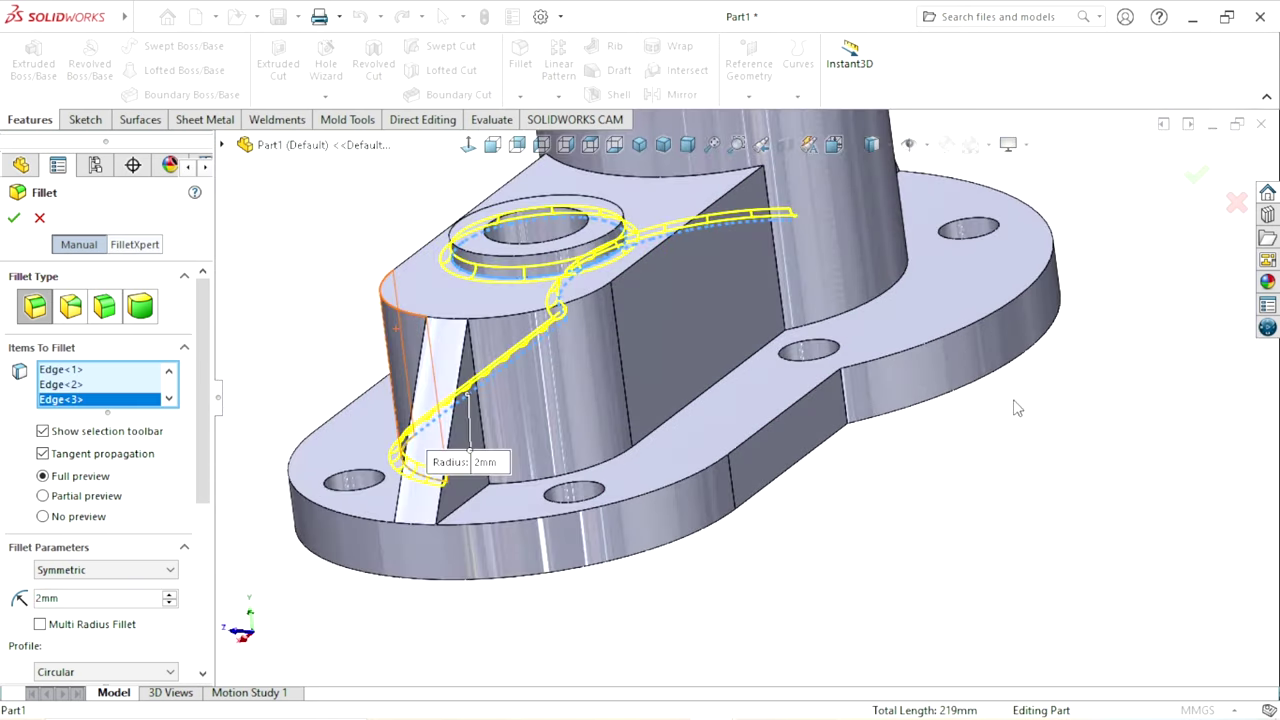
pyautogui.click(847, 313)
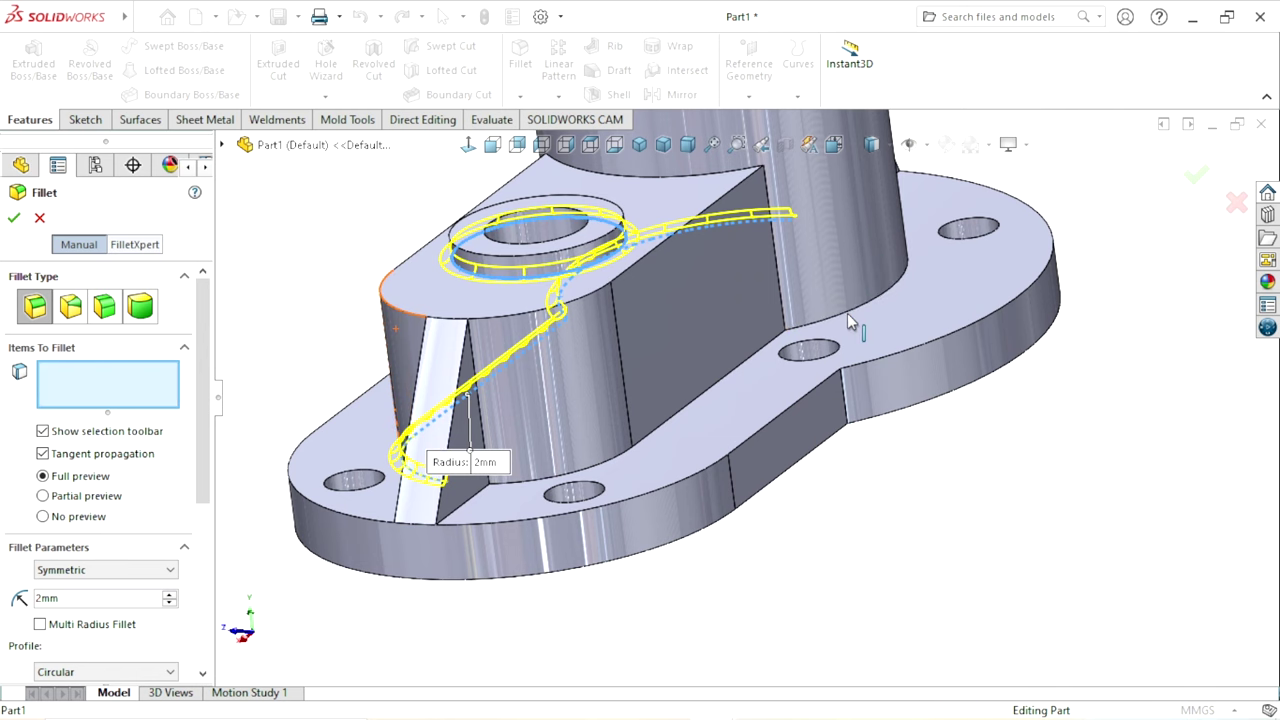
pyautogui.click(753, 366)
pyautogui.scroll(2, 789, 508)
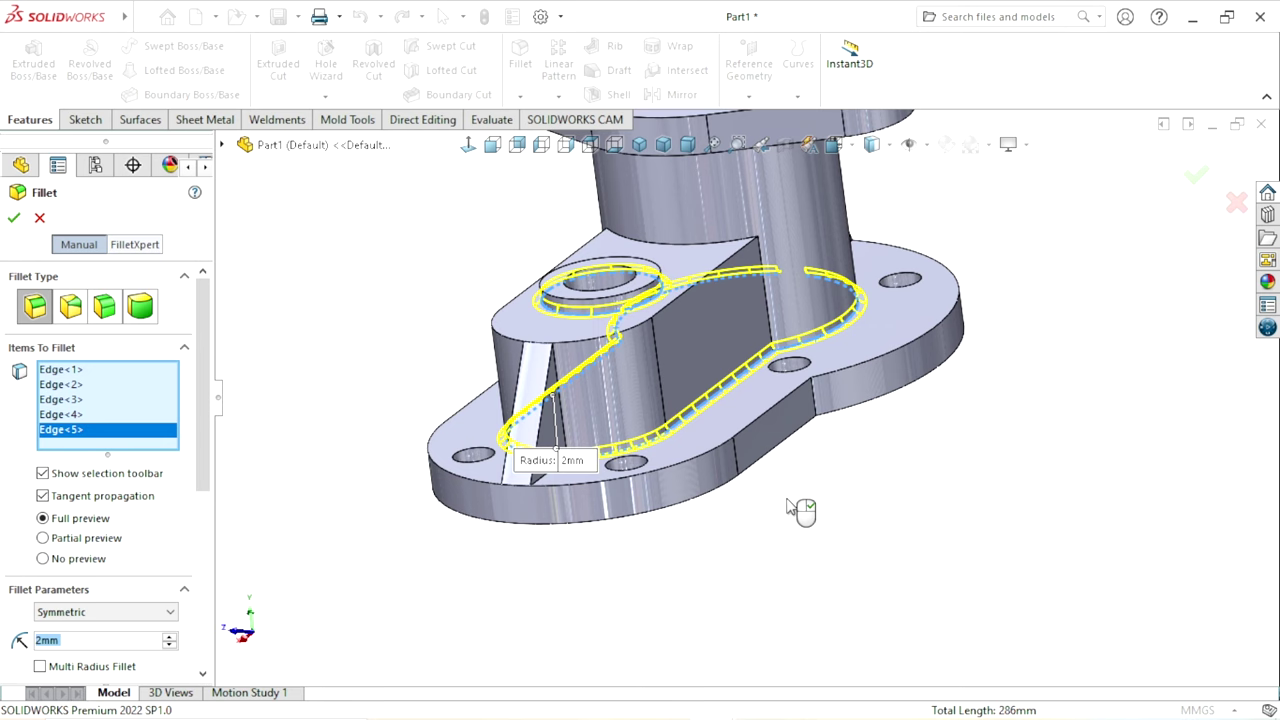
pyautogui.moveTo(800, 510); pyautogui.dragTo(600, 480, button='middle')
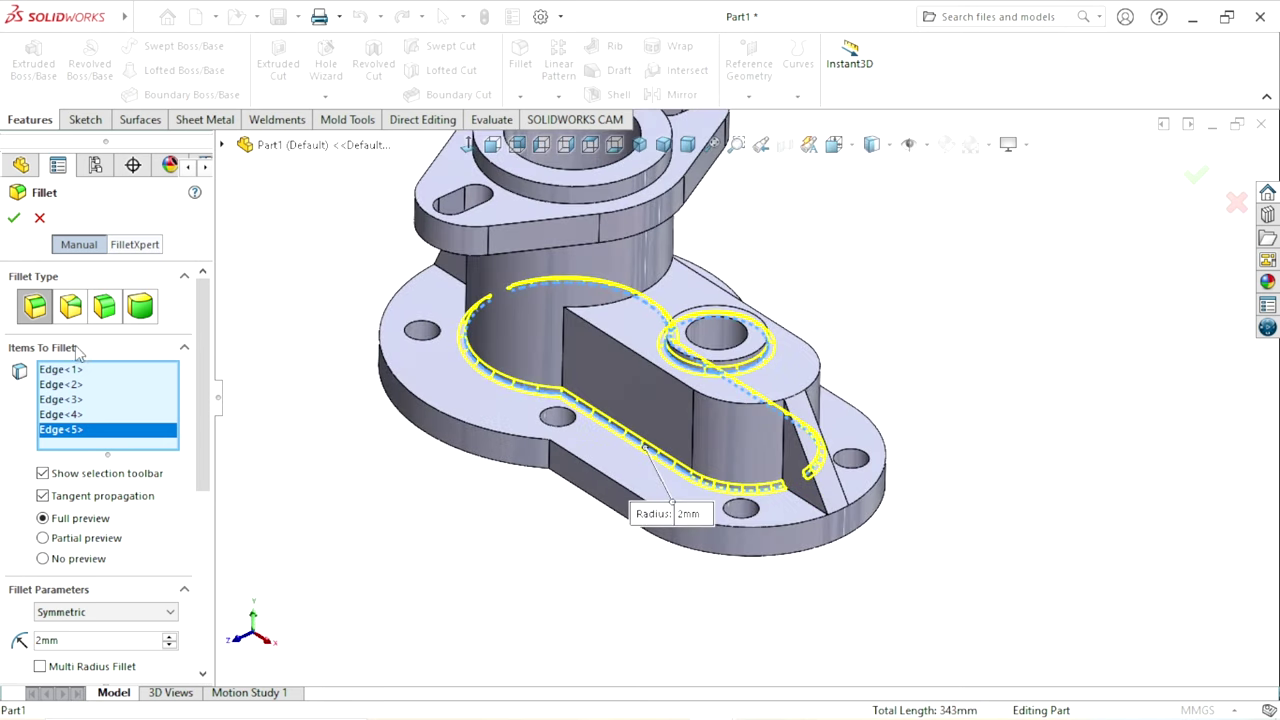
pyautogui.click(14, 218)
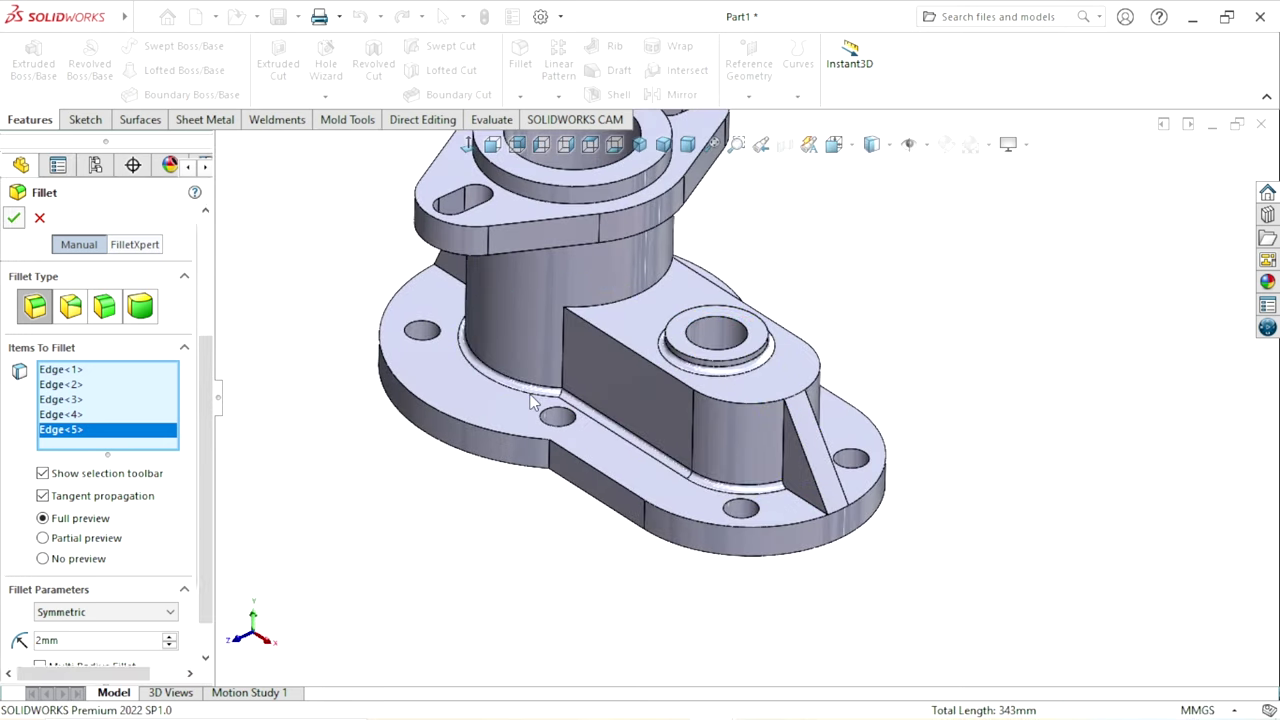
# - Chamfer the main bore face, its upper and lower edges, and the slot edge at 1 mm × 45°
pyautogui.hotkey('ctrl', '7')
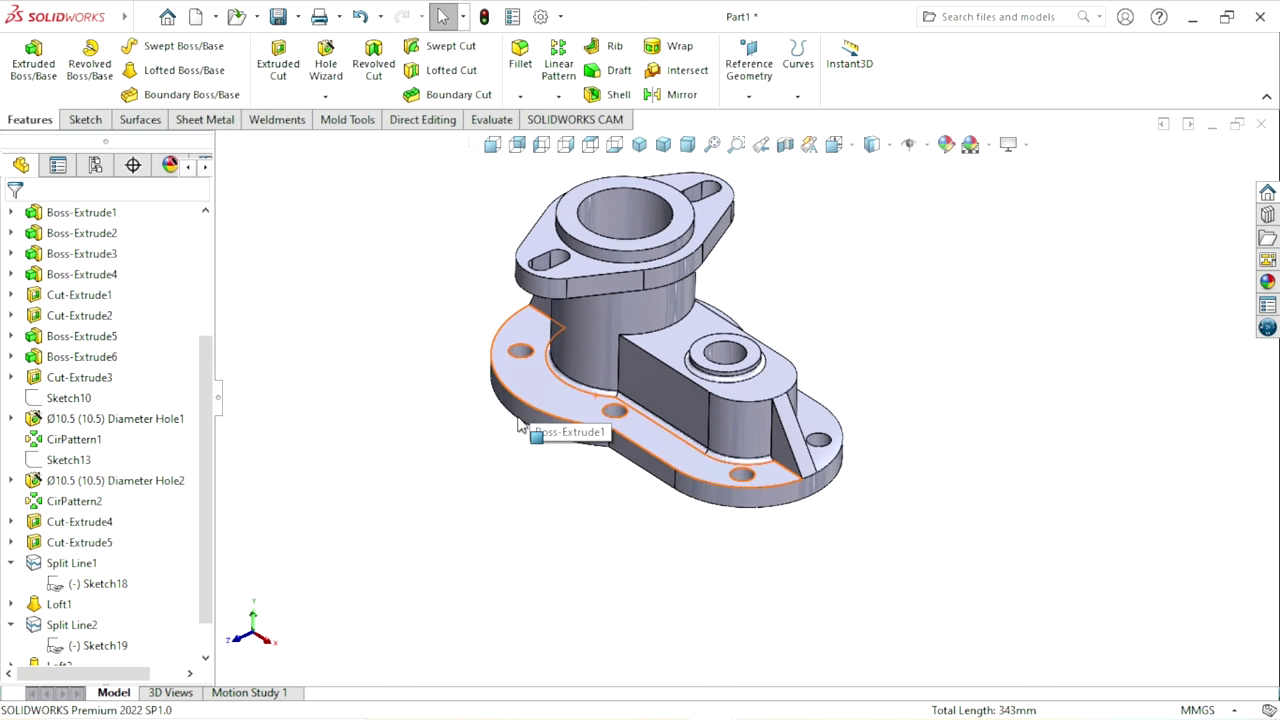
pyautogui.click(520, 96)
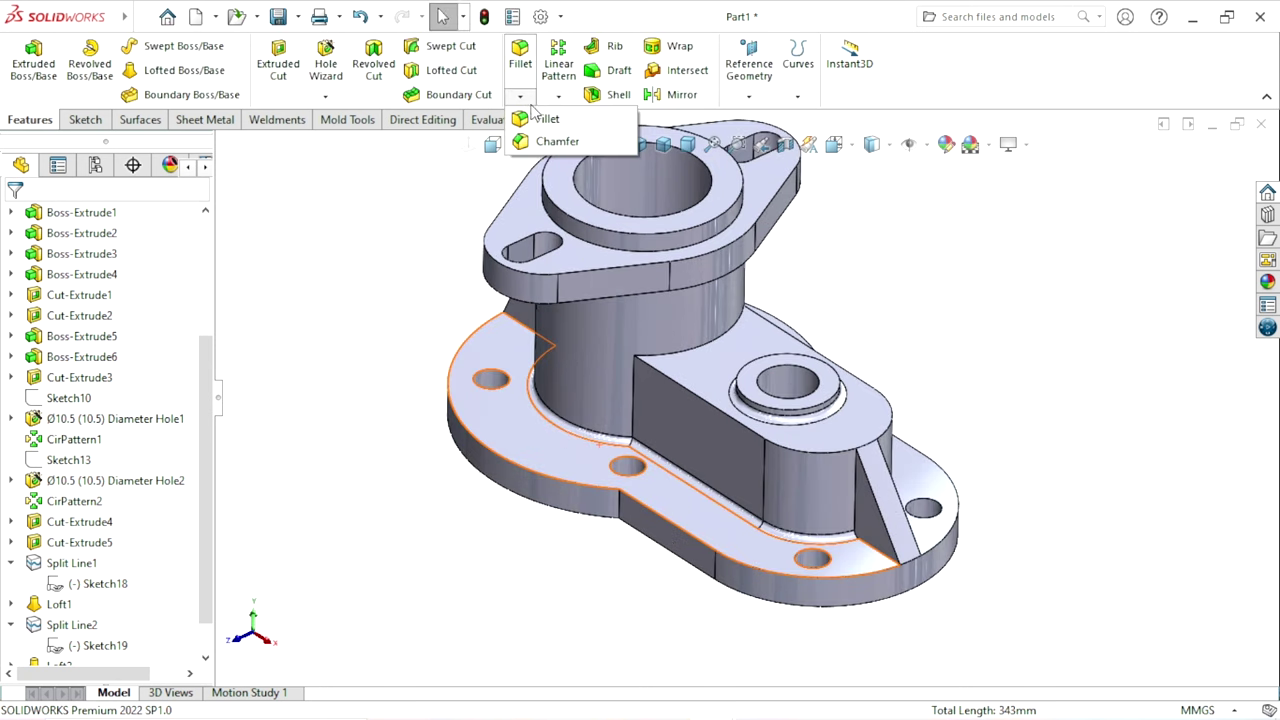
pyautogui.click(540, 138)
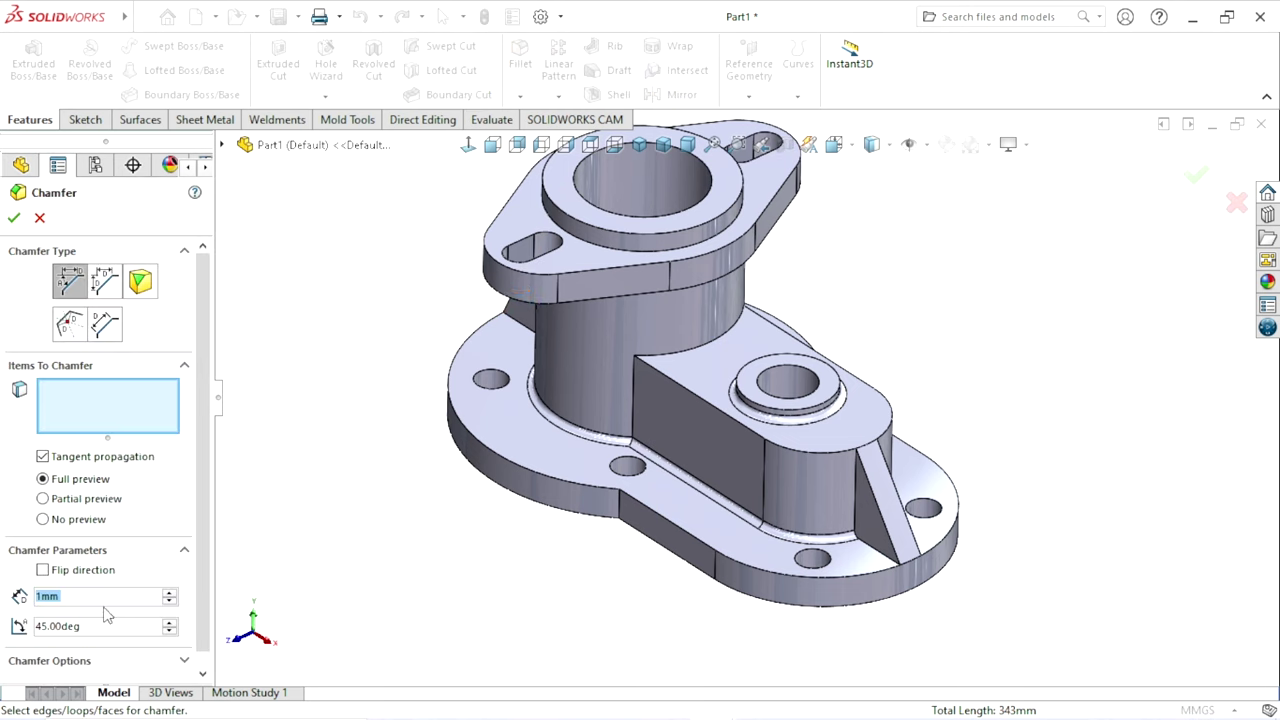
pyautogui.click(627, 188)
pyautogui.keyDown('ctrl'); pyautogui.moveTo(625, 417); pyautogui.dragTo(627, 442, button='middle'); pyautogui.keyUp('ctrl')
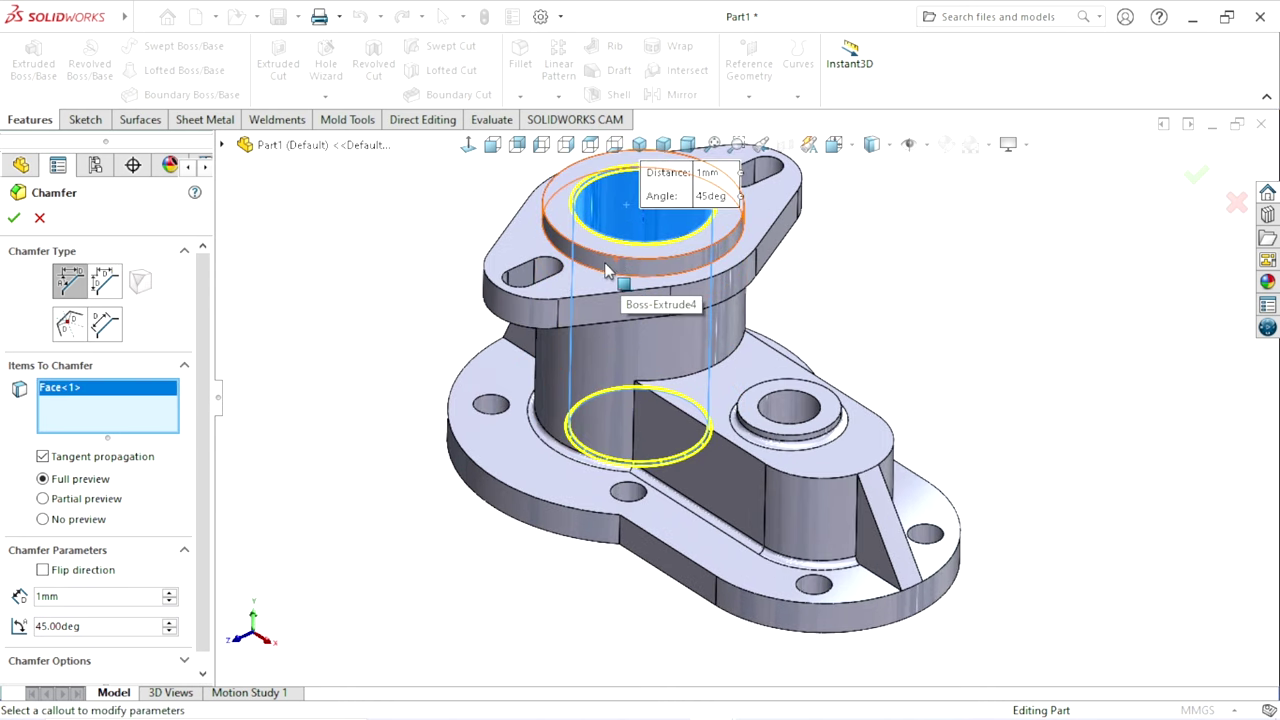
pyautogui.click(603, 263)
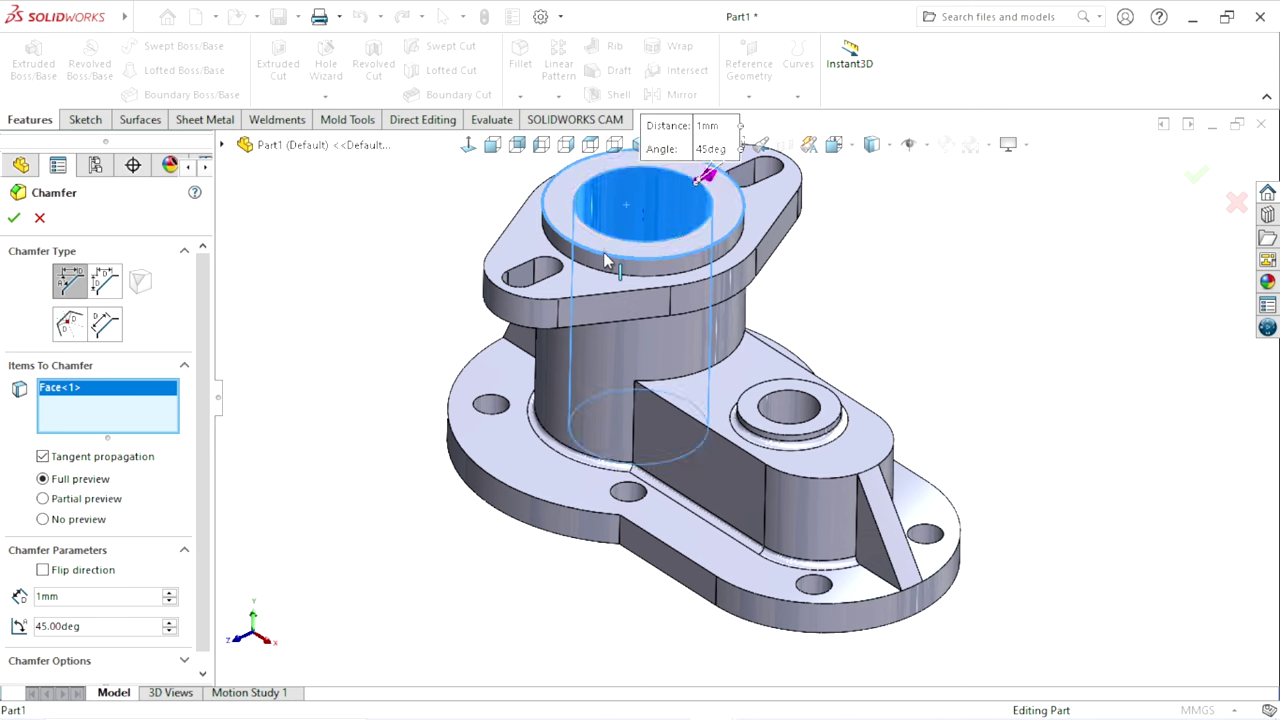
pyautogui.moveTo(651, 591); pyautogui.dragTo(516, 558, button='middle')
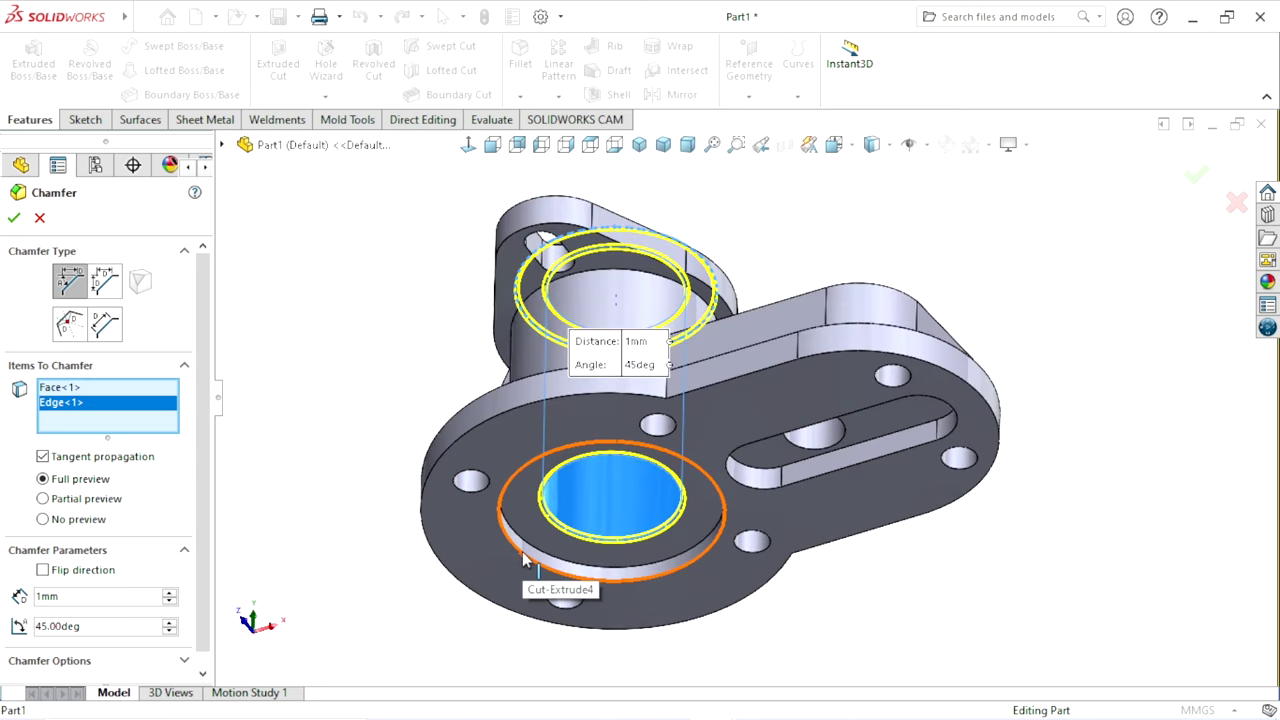
pyautogui.click(524, 560)
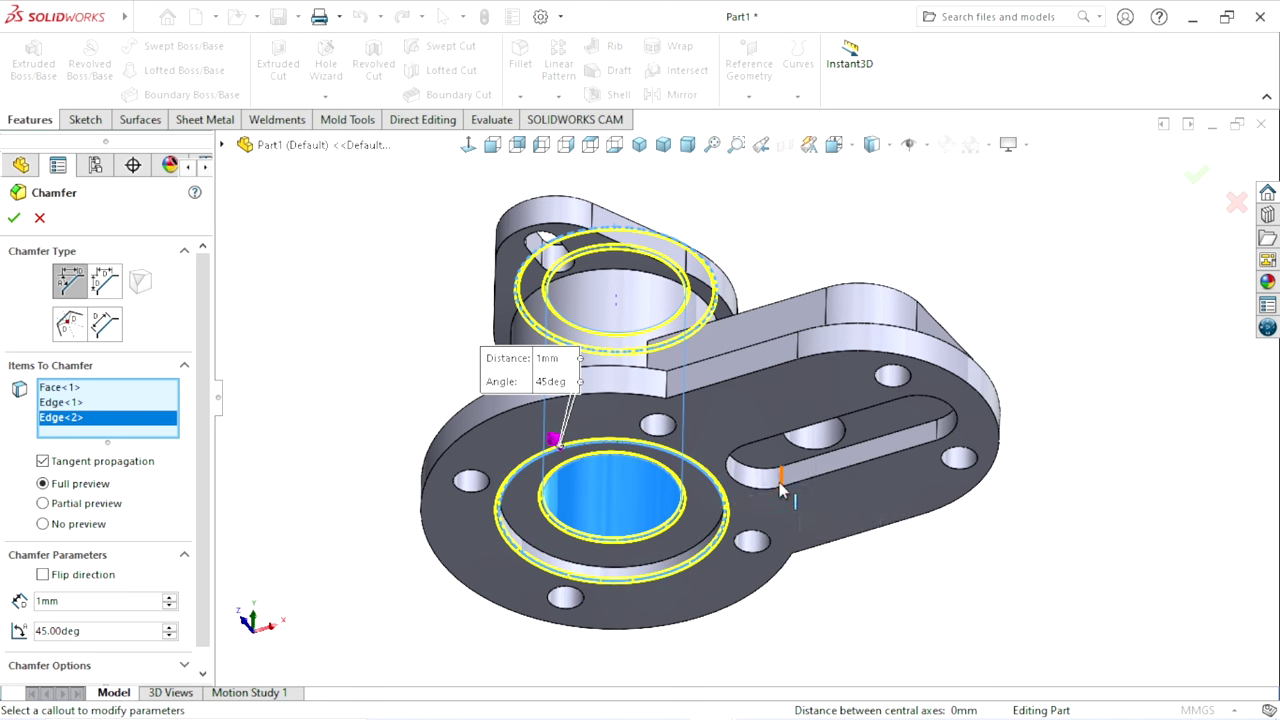
pyautogui.click(775, 490)
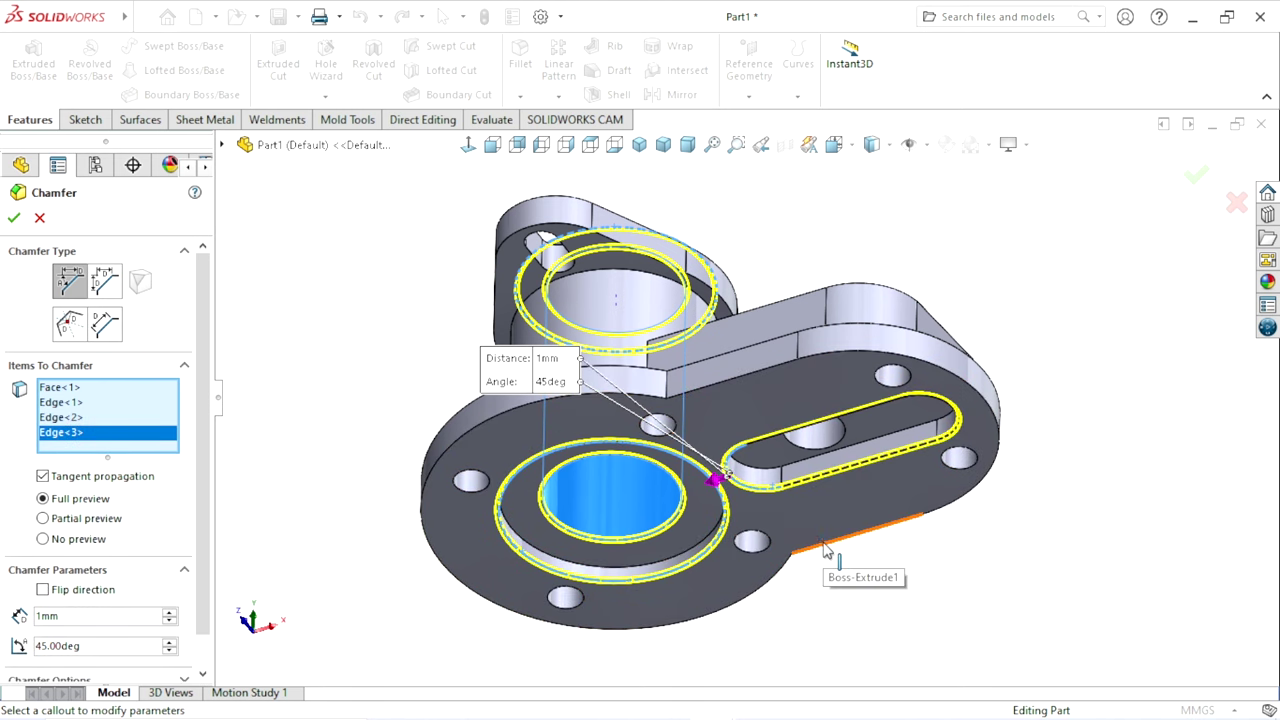
pyautogui.scroll(3, 825, 550)
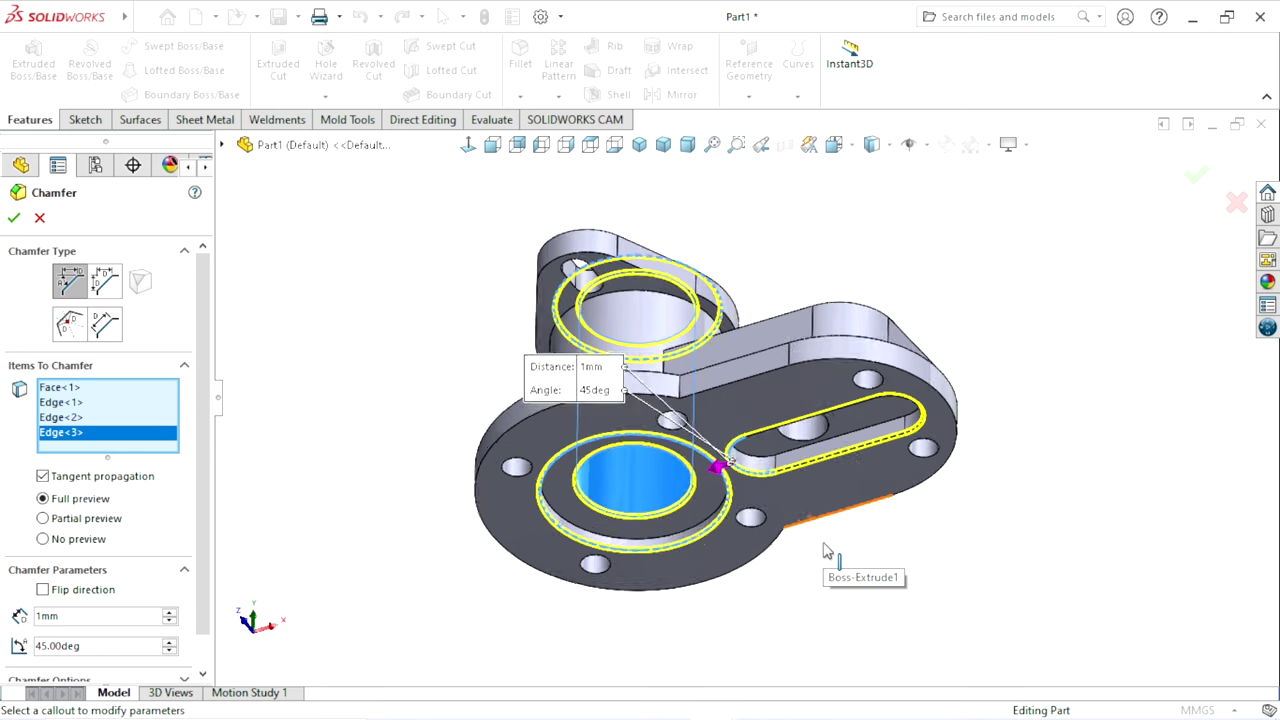
pyautogui.moveTo(825, 552); pyautogui.dragTo(175, 413, button='middle')
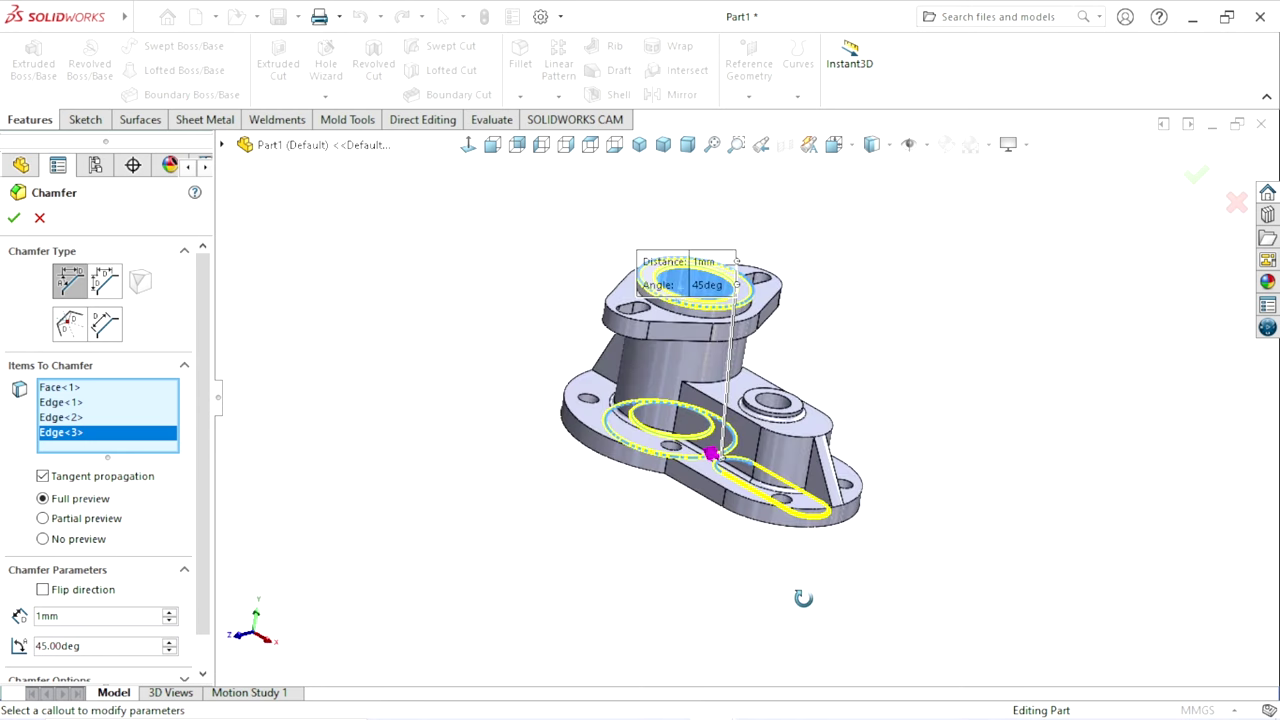
pyautogui.click(16, 218)
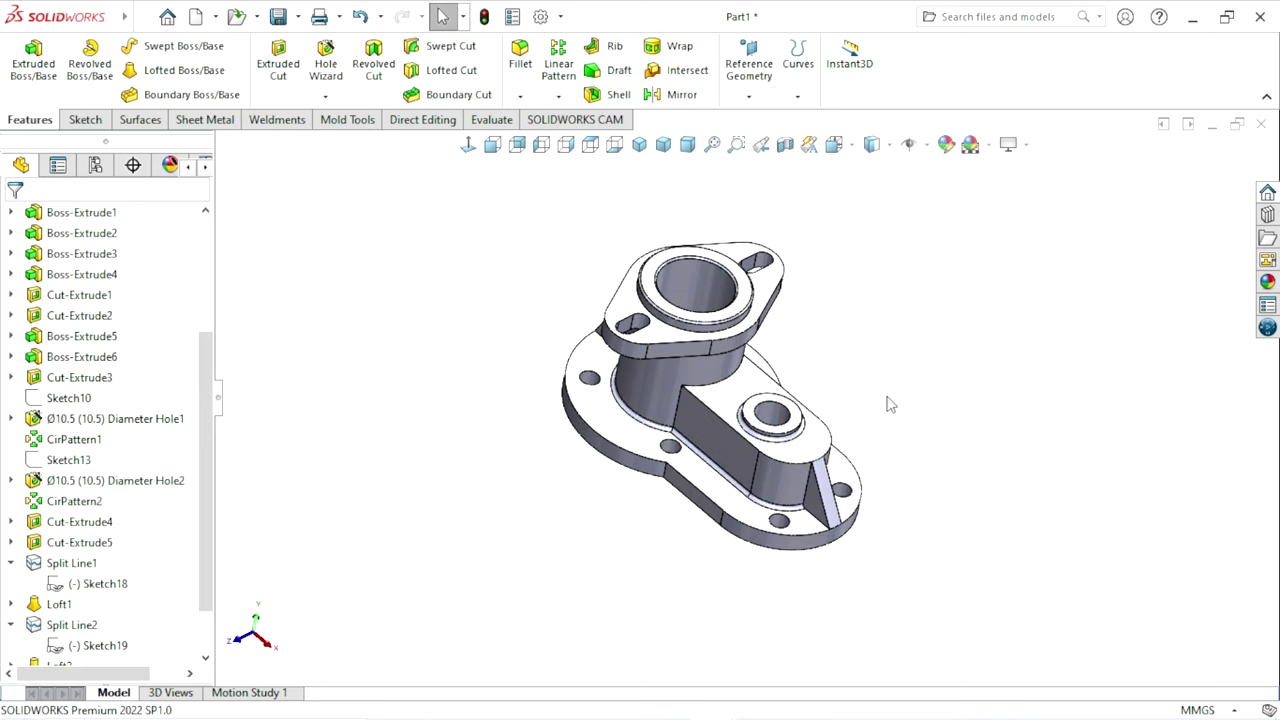
# - Edit Chamfer1 to add the curved rib-to-cylinder edge as its fourth 1 mm chamfered edge
pyautogui.moveTo(934, 434)
pyautogui.mouseDown(button='middle')
pyautogui.moveTo(877, 240)
pyautogui.moveTo(906, 404)
pyautogui.moveTo(852, 442)
pyautogui.moveTo(777, 430)
pyautogui.moveTo(738, 445)
pyautogui.moveTo(766, 383)
pyautogui.moveTo(771, 457)
pyautogui.mouseUp(button='middle')
pyautogui.scroll(-2, 790, 377)
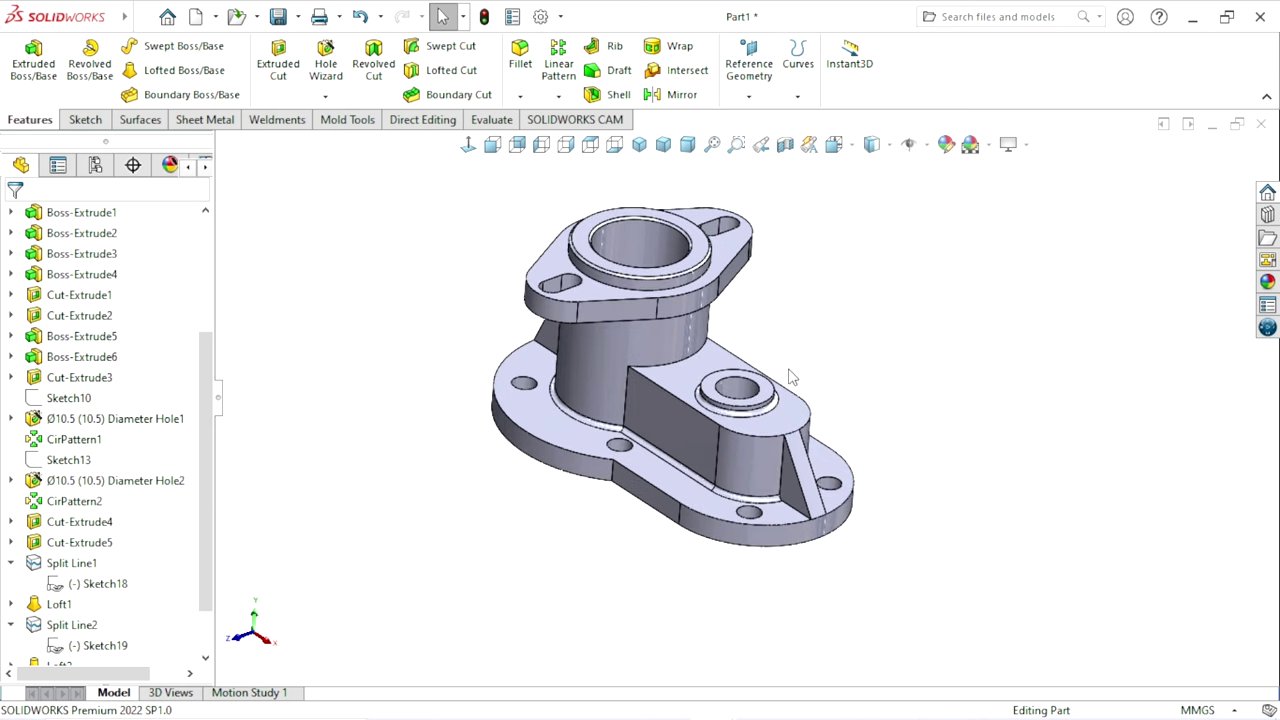
pyautogui.scroll(-3, 110, 600)
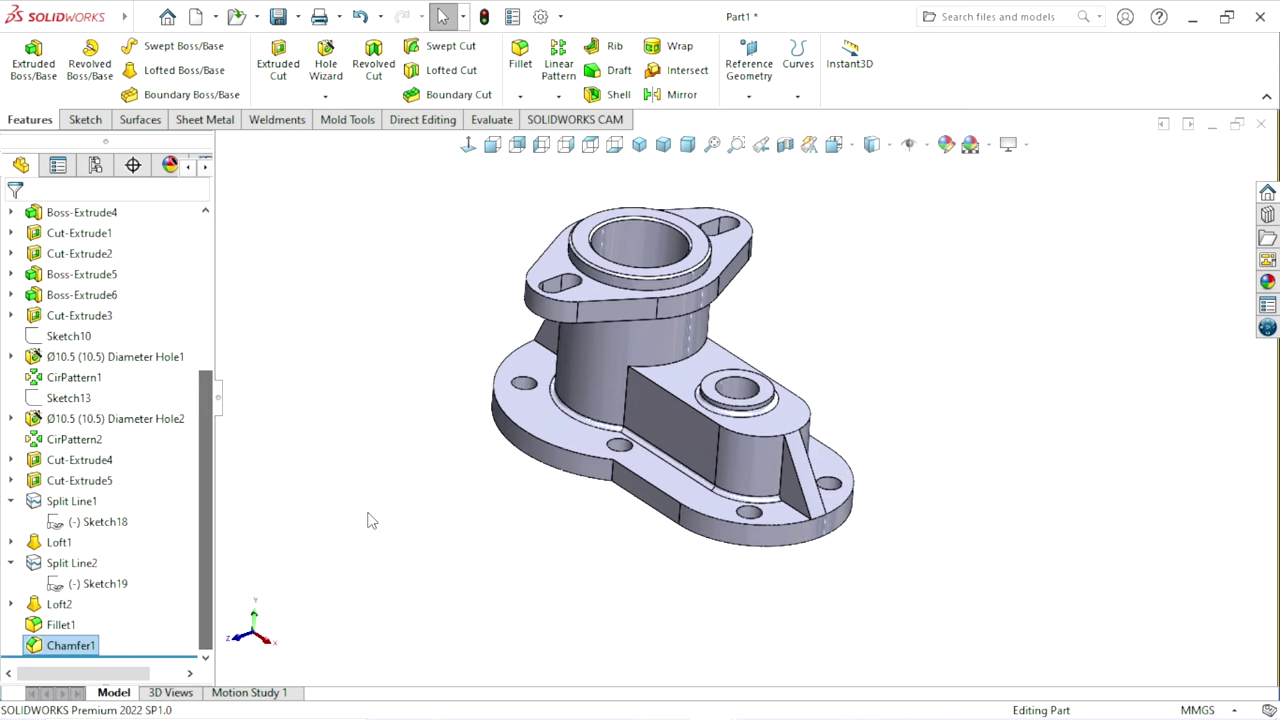
pyautogui.click(90, 648)
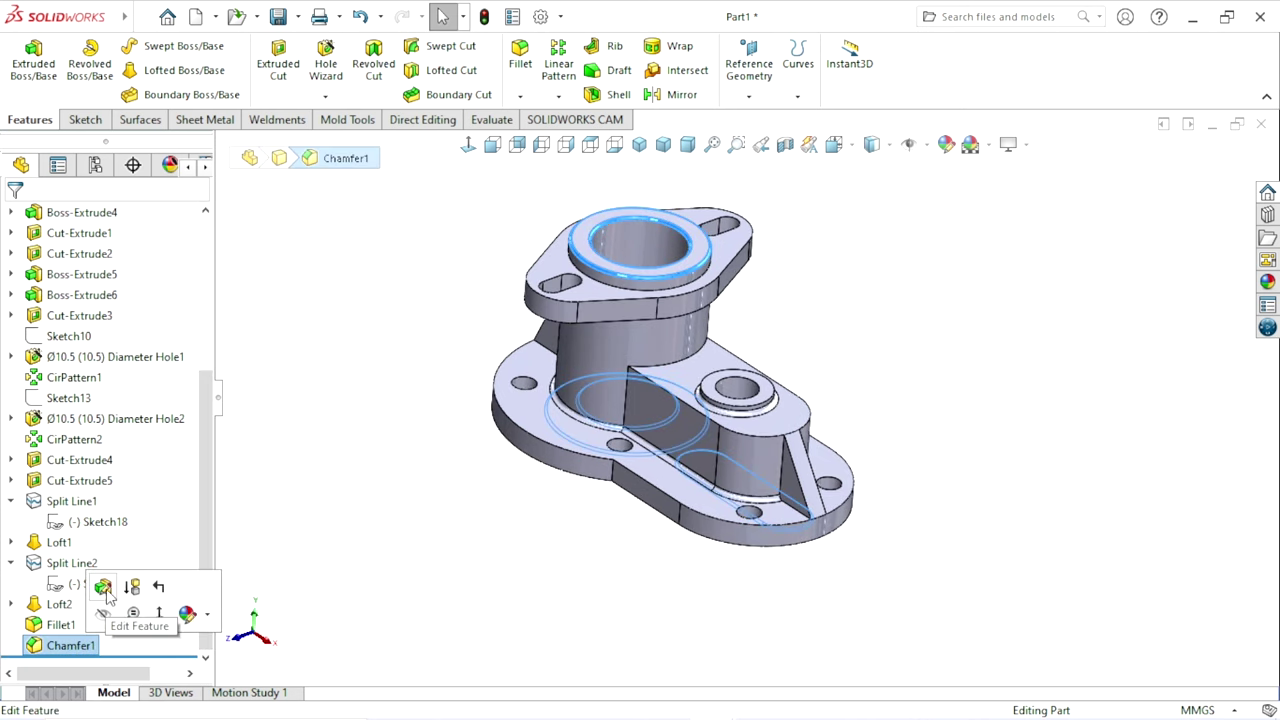
pyautogui.click(697, 416)
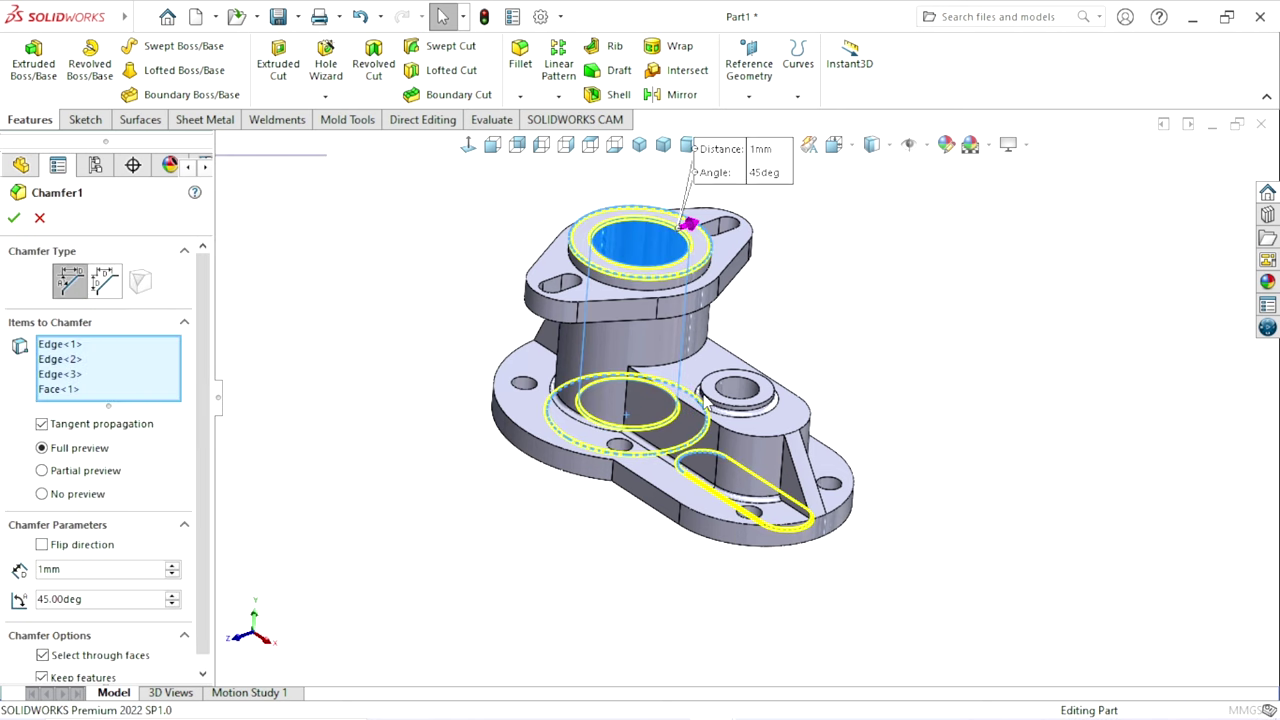
pyautogui.scroll(-2, 650, 380)
pyautogui.scroll(-2, 643, 366)
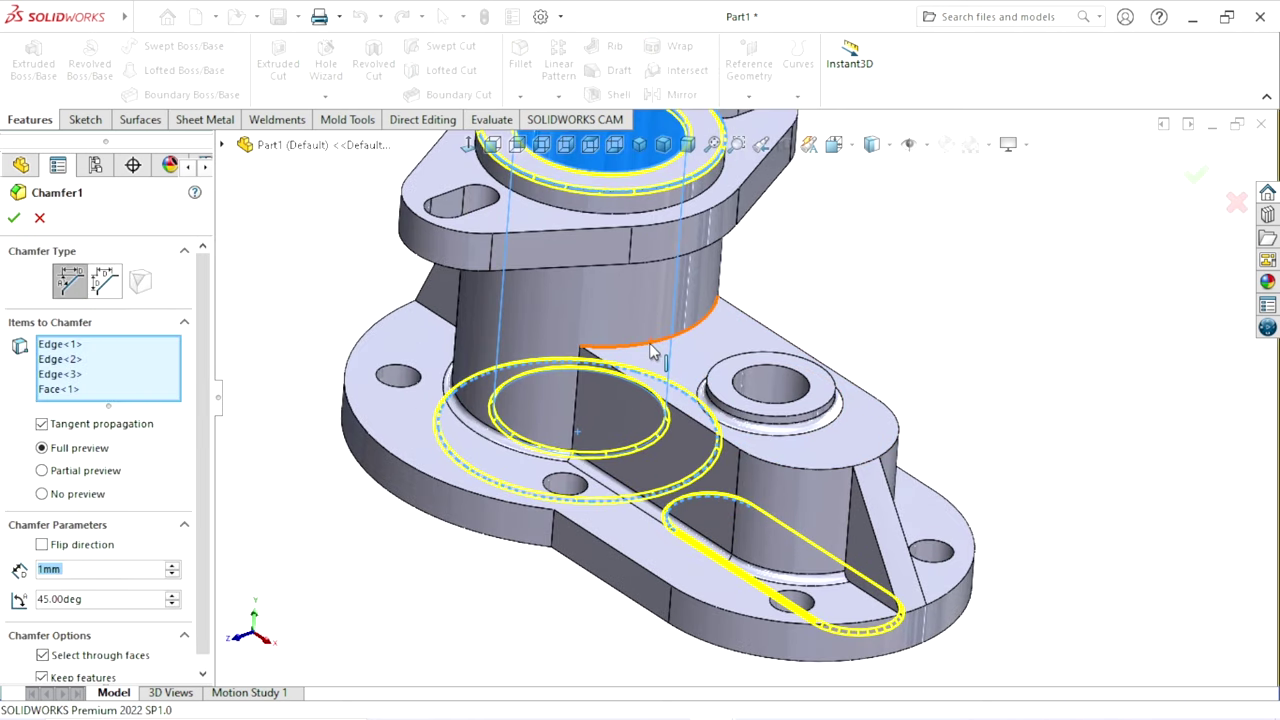
pyautogui.click(651, 340)
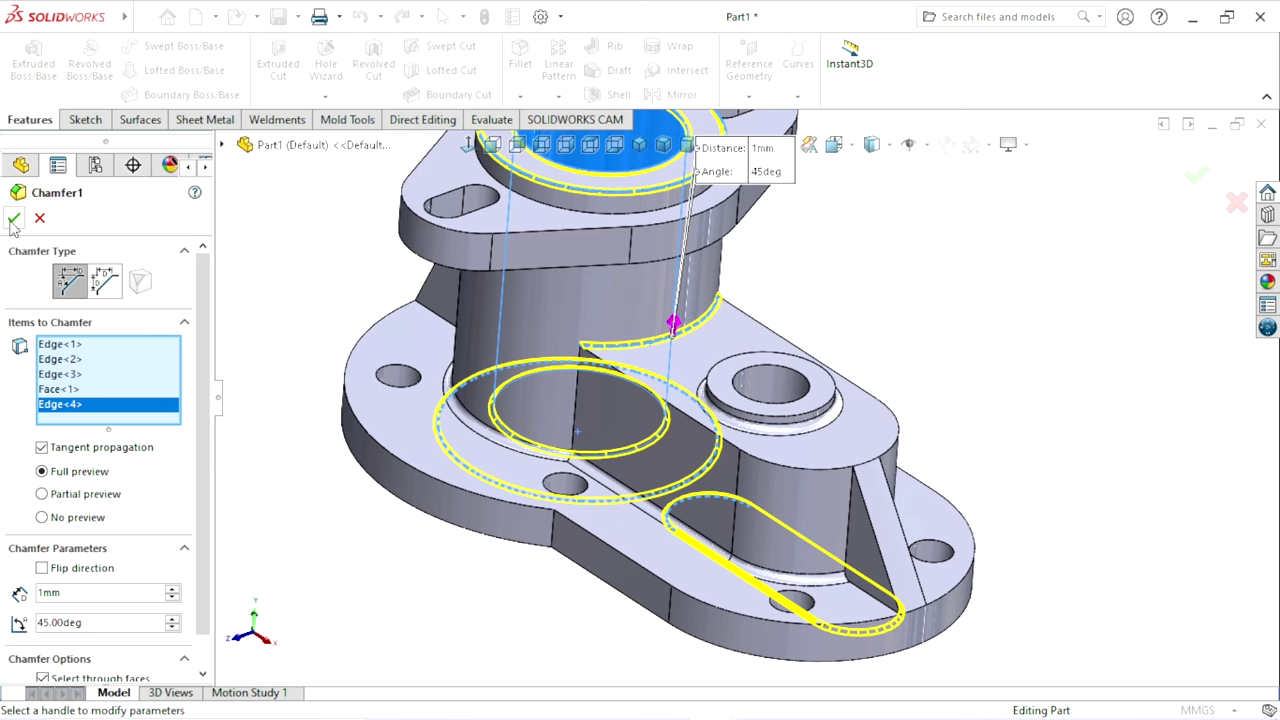
pyautogui.press('Return')
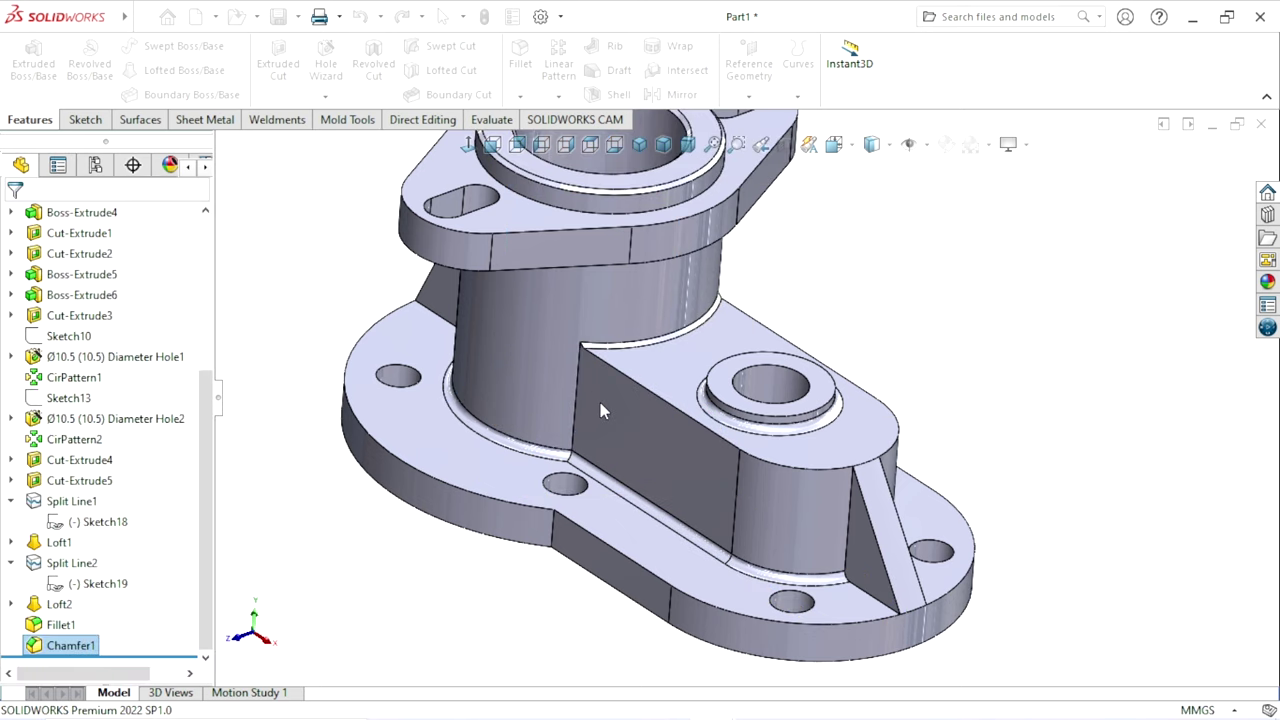
pyautogui.scroll(2, 700, 505)
pyautogui.scroll(2, 765, 445)
pyautogui.moveTo(765, 445)
pyautogui.mouseDown(button='middle')
pyautogui.moveTo(929, 394)
pyautogui.moveTo(857, 443)
pyautogui.mouseUp(button='middle')
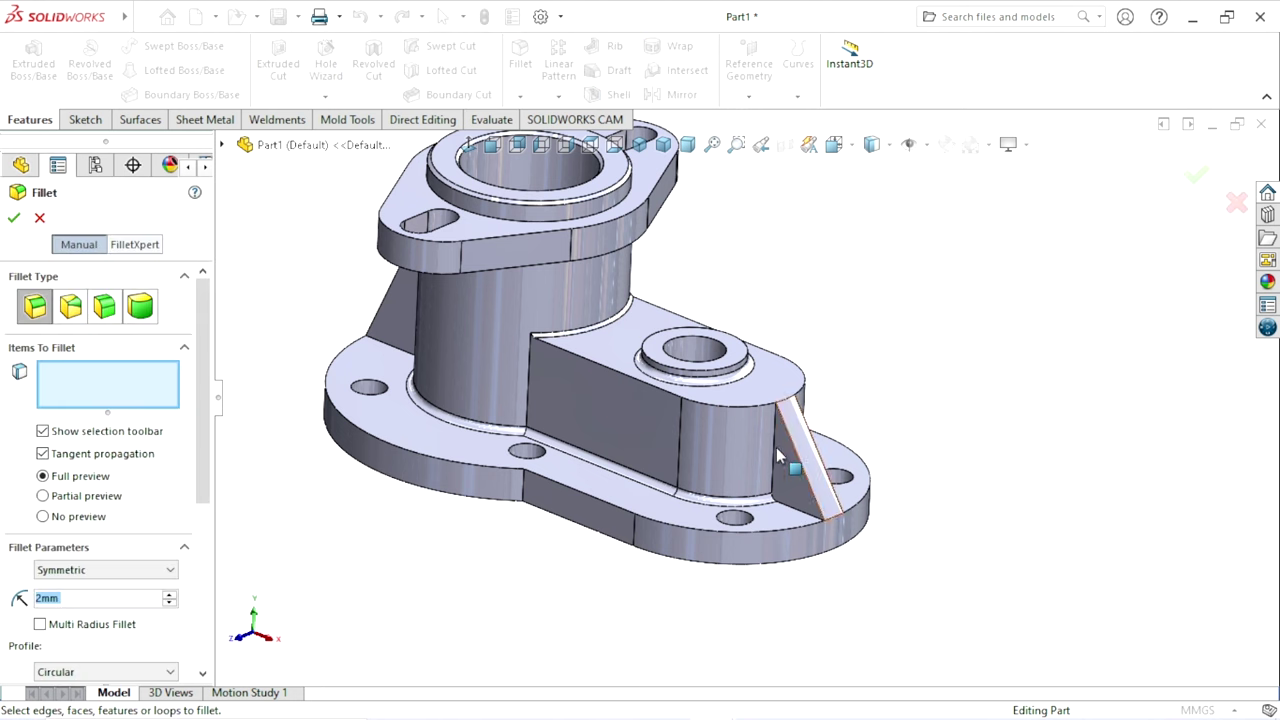
# - Round the two vertical rib-to-cylinder edges with a 2 mm fillet (Fillet2)
pyautogui.scroll(2, 777, 450)
pyautogui.scroll(-4, 629, 374)
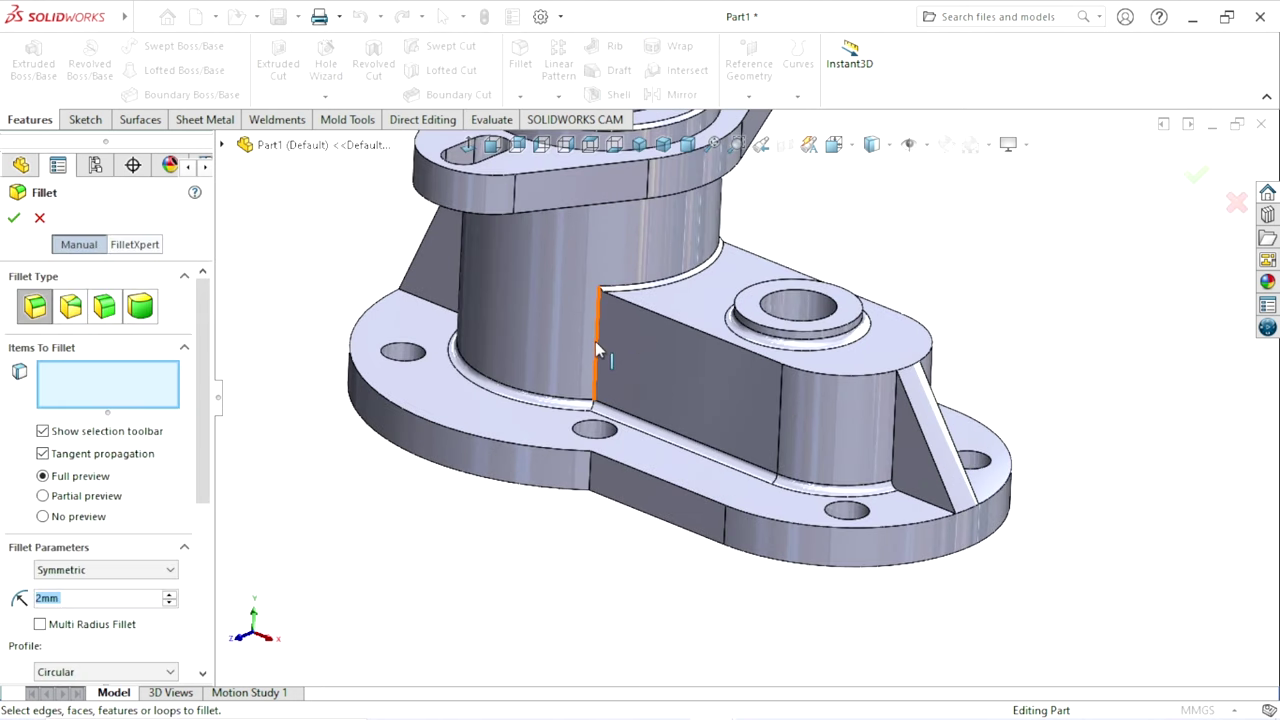
pyautogui.click(597, 360)
pyautogui.scroll(2, 880, 335)
pyautogui.moveTo(880, 335); pyautogui.dragTo(795, 330, button='middle')
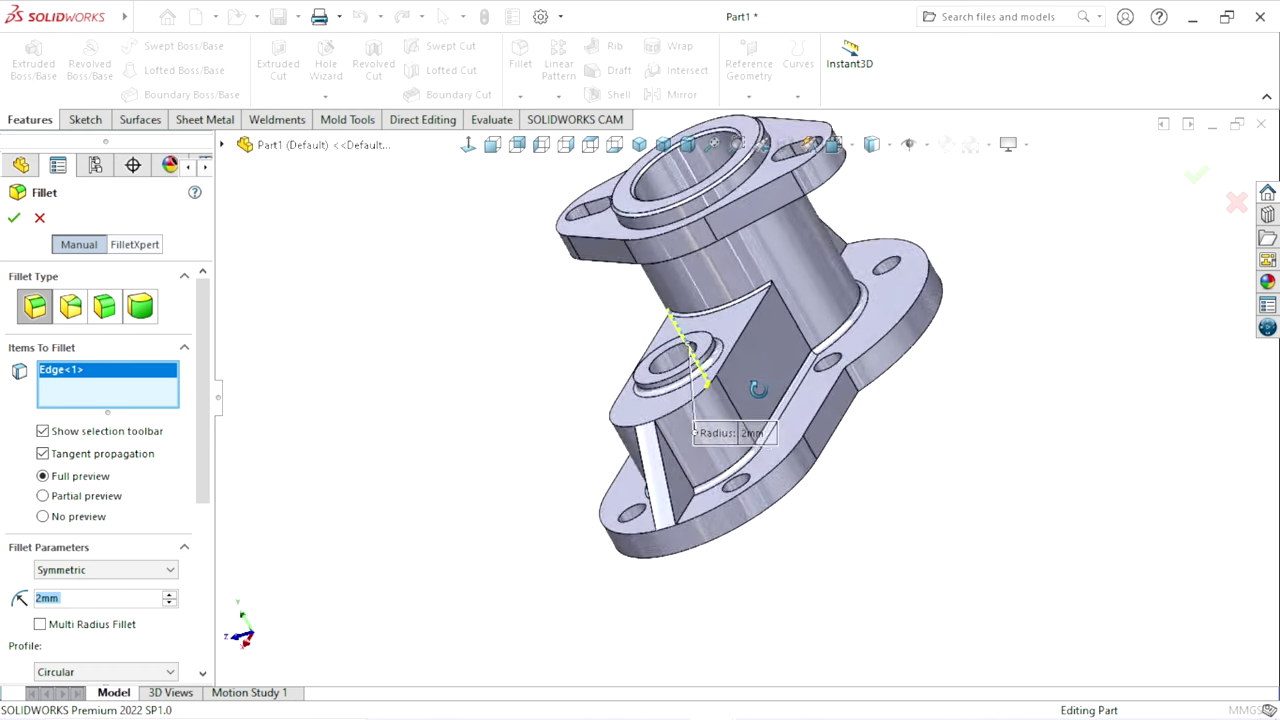
pyautogui.scroll(-2, 795, 330)
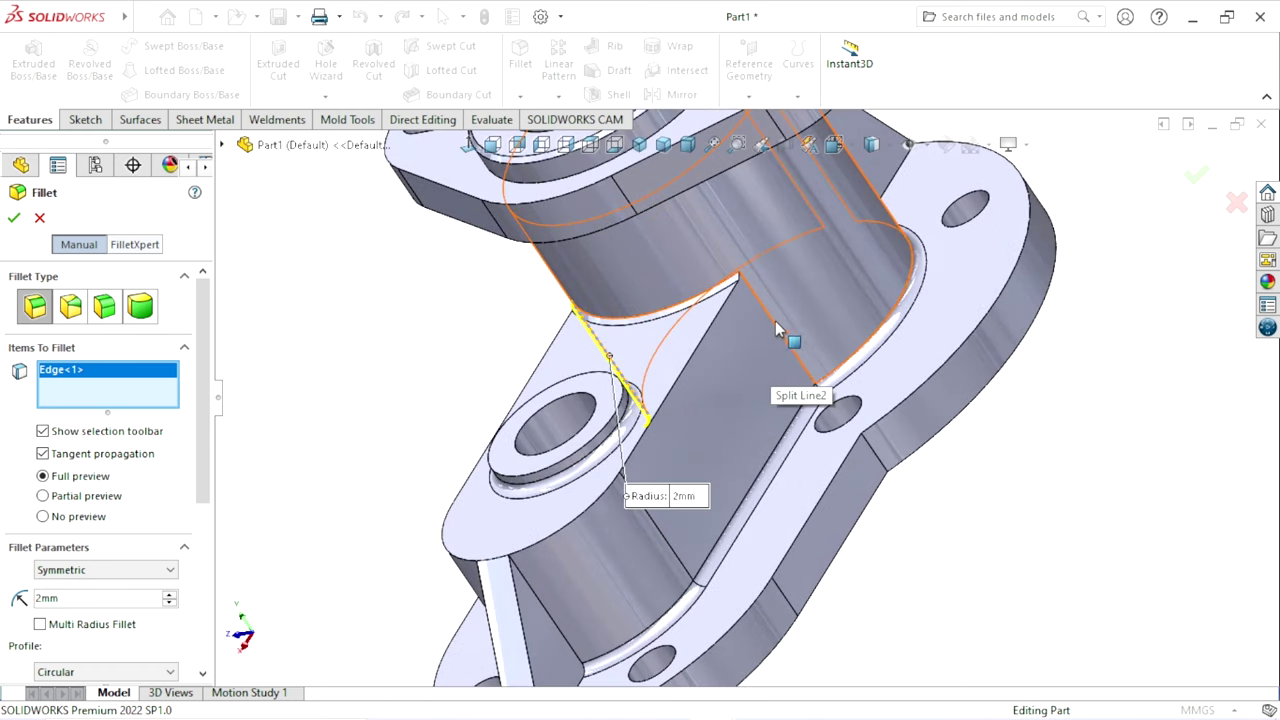
pyautogui.click(778, 333)
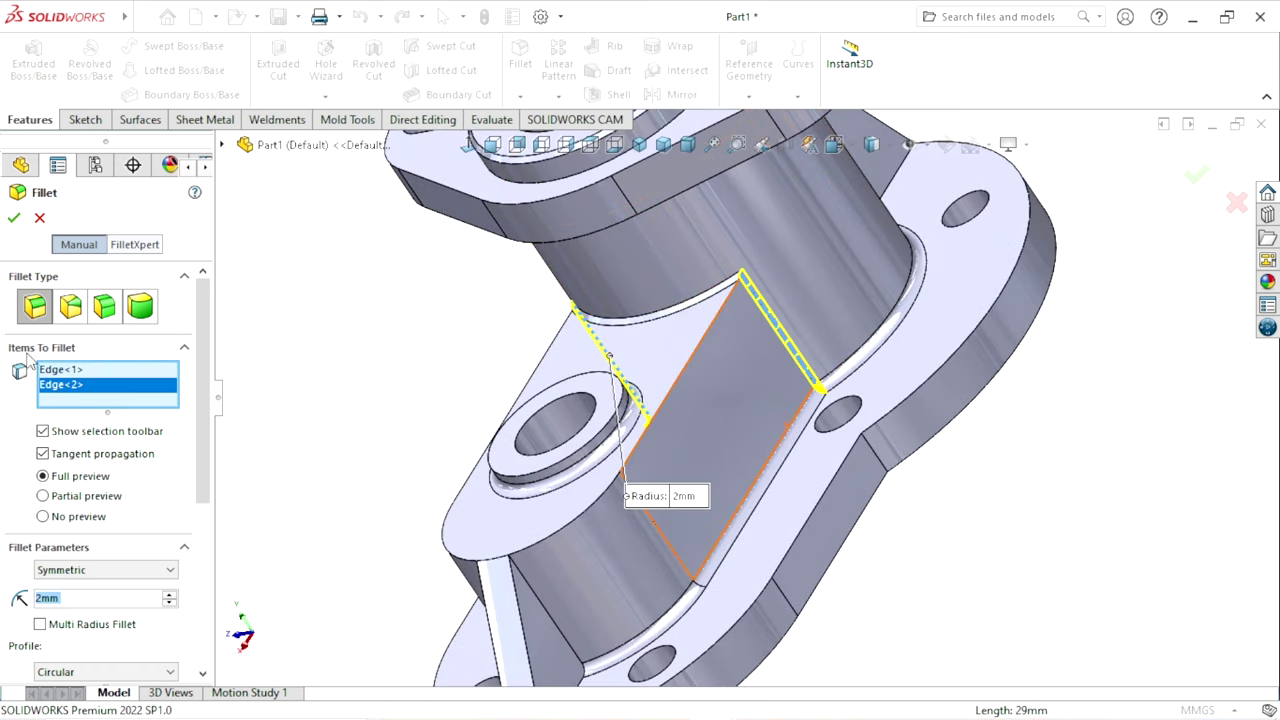
pyautogui.click(14, 220)
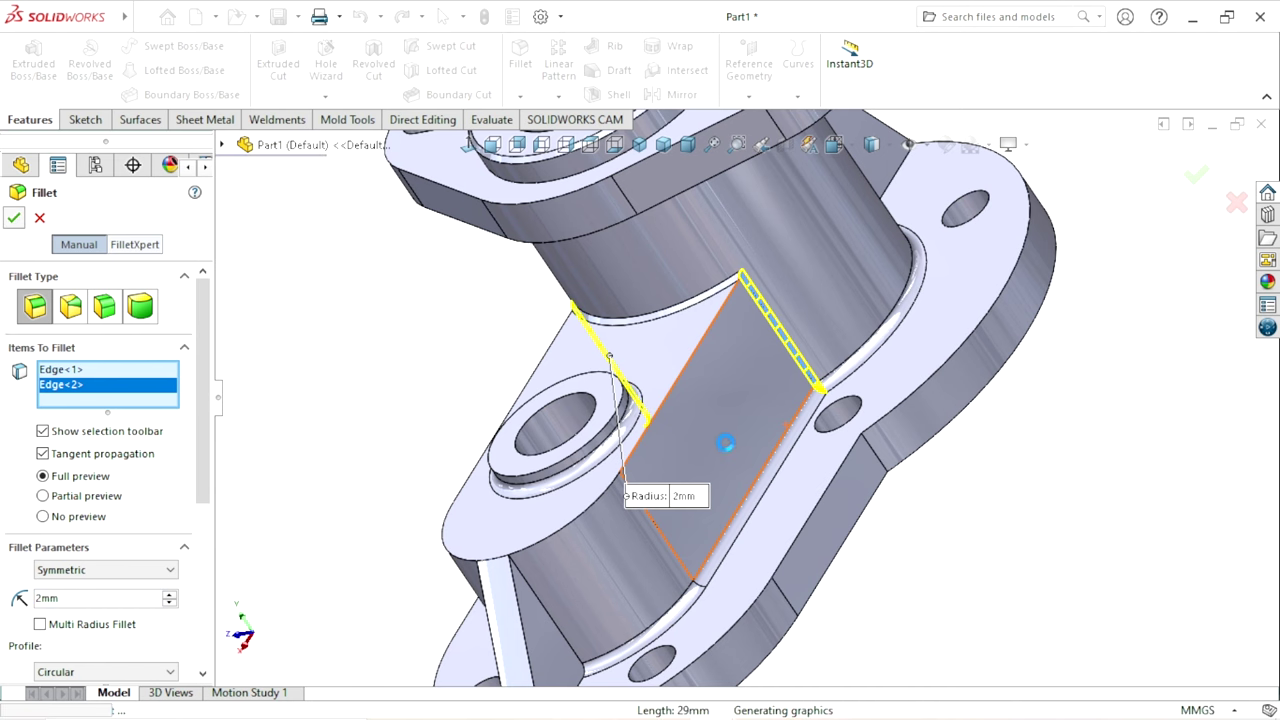
pyautogui.scroll(5, 729, 427)
pyautogui.moveTo(729, 427)
pyautogui.mouseDown(button='middle')
pyautogui.moveTo(835, 352)
pyautogui.moveTo(830, 423)
pyautogui.mouseUp(button='middle')
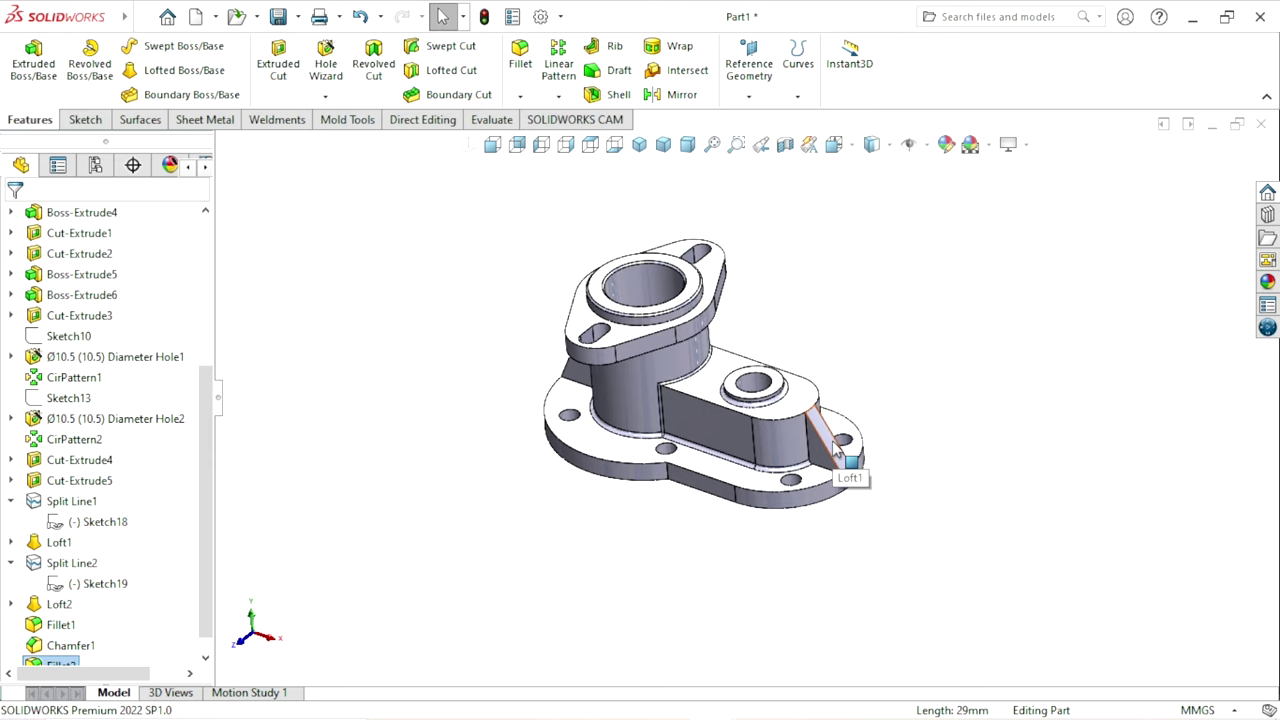
pyautogui.moveTo(830, 448); pyautogui.dragTo(893, 385, button='middle')
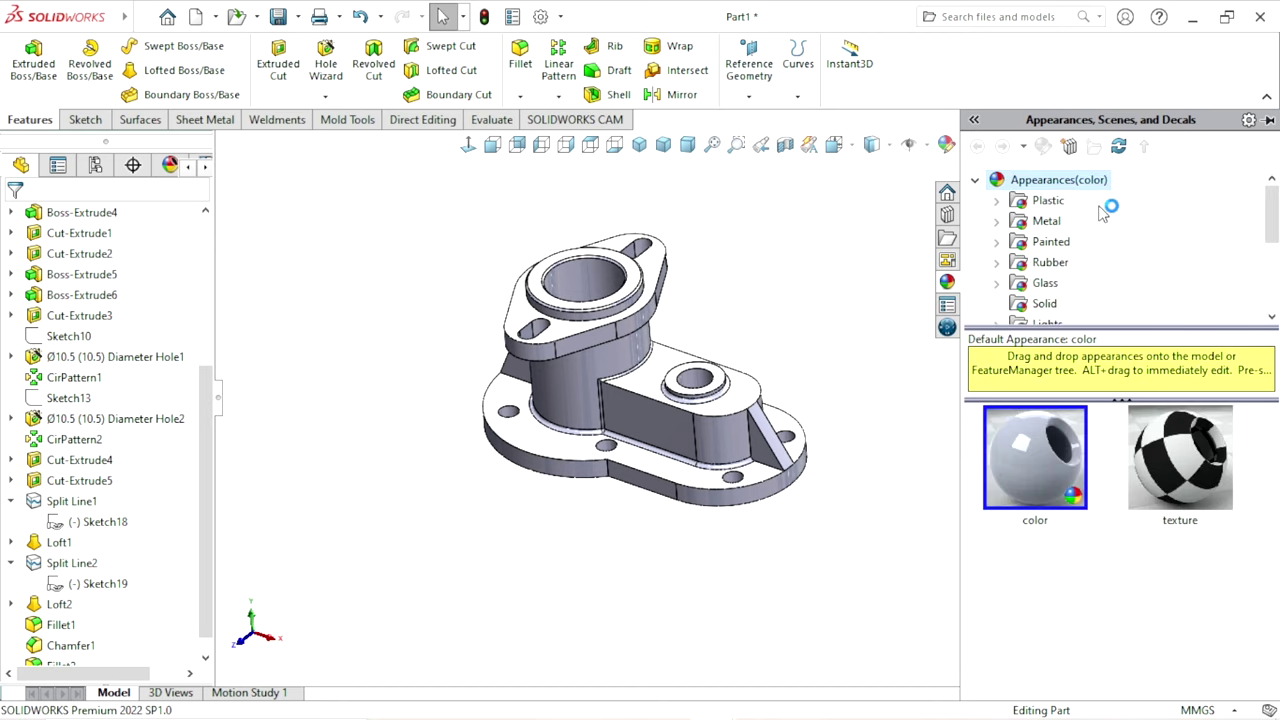
# - Apply the Metal > Steel satin finish stainless steel appearance to the entire part
pyautogui.click(1048, 221)
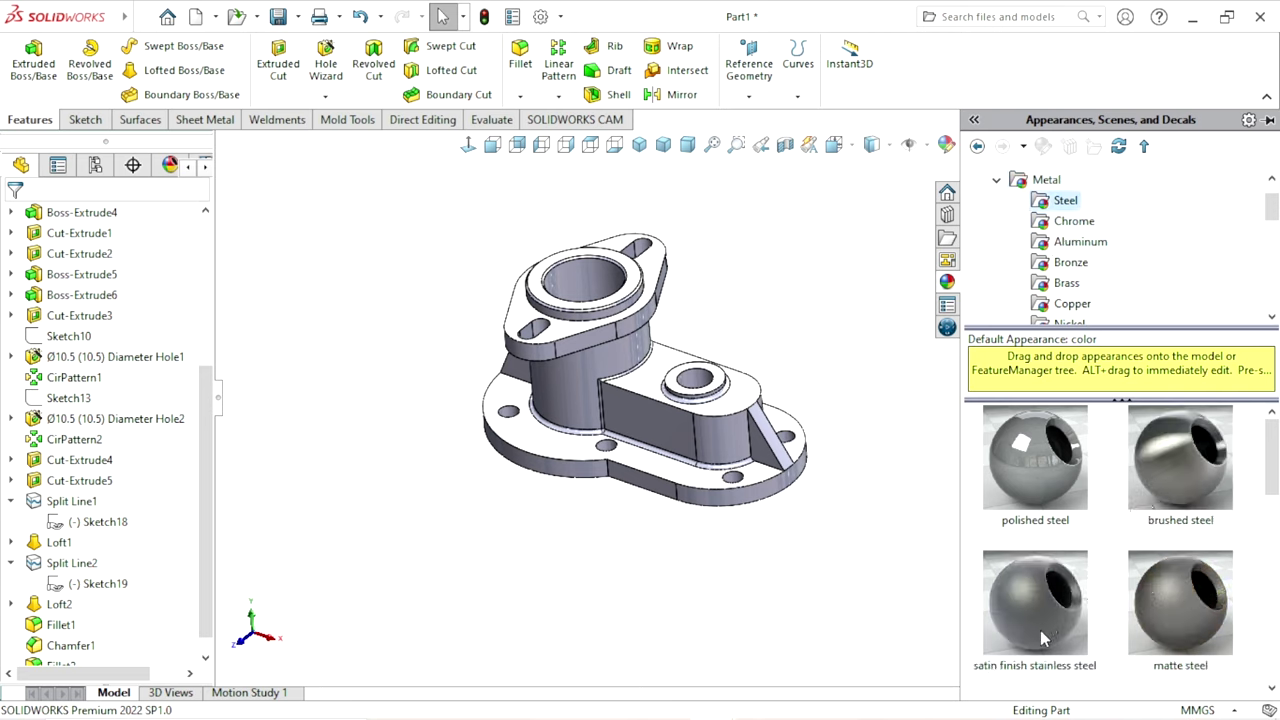
pyautogui.click(1074, 627)
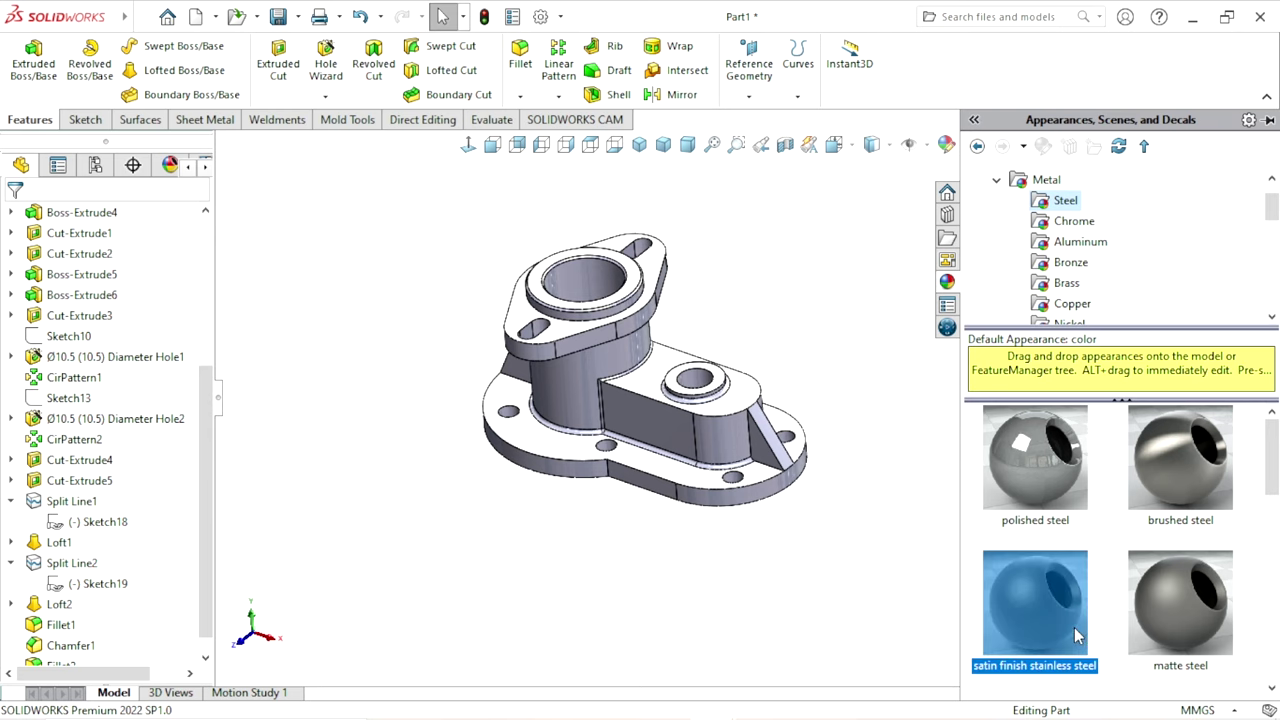
pyautogui.doubleClick(1068, 627)
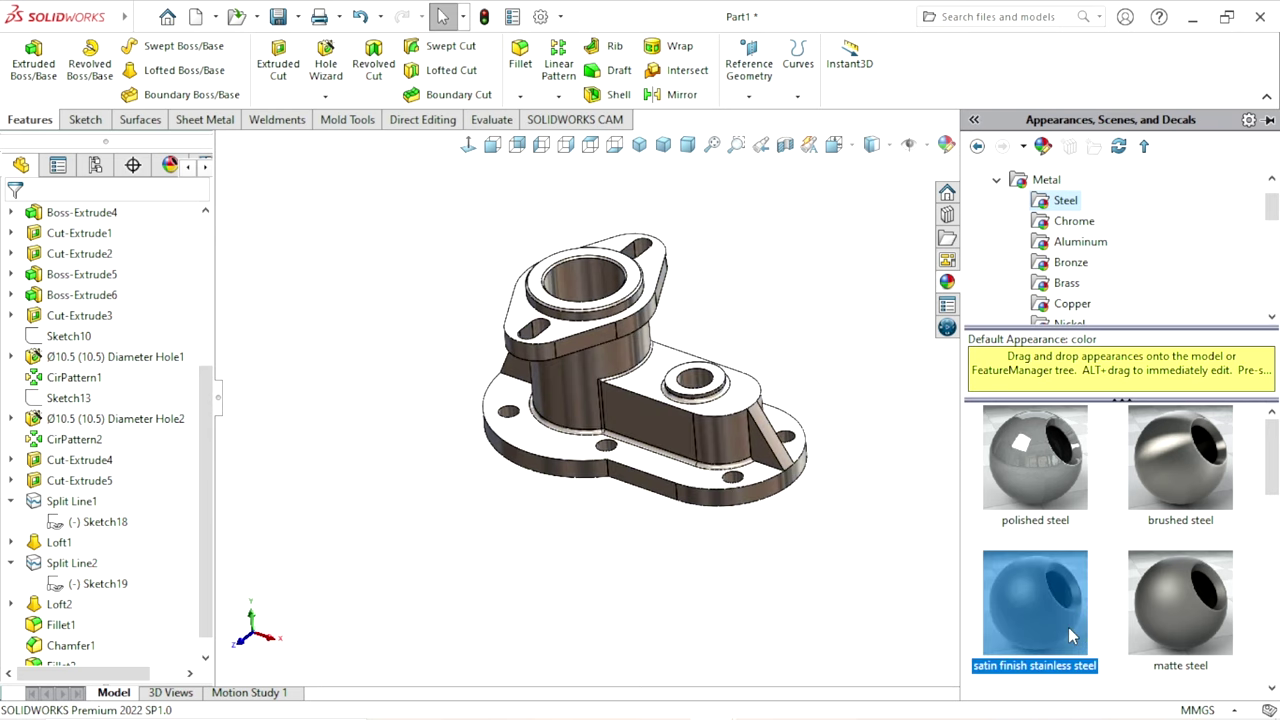
pyautogui.scroll(-3, 820, 391)
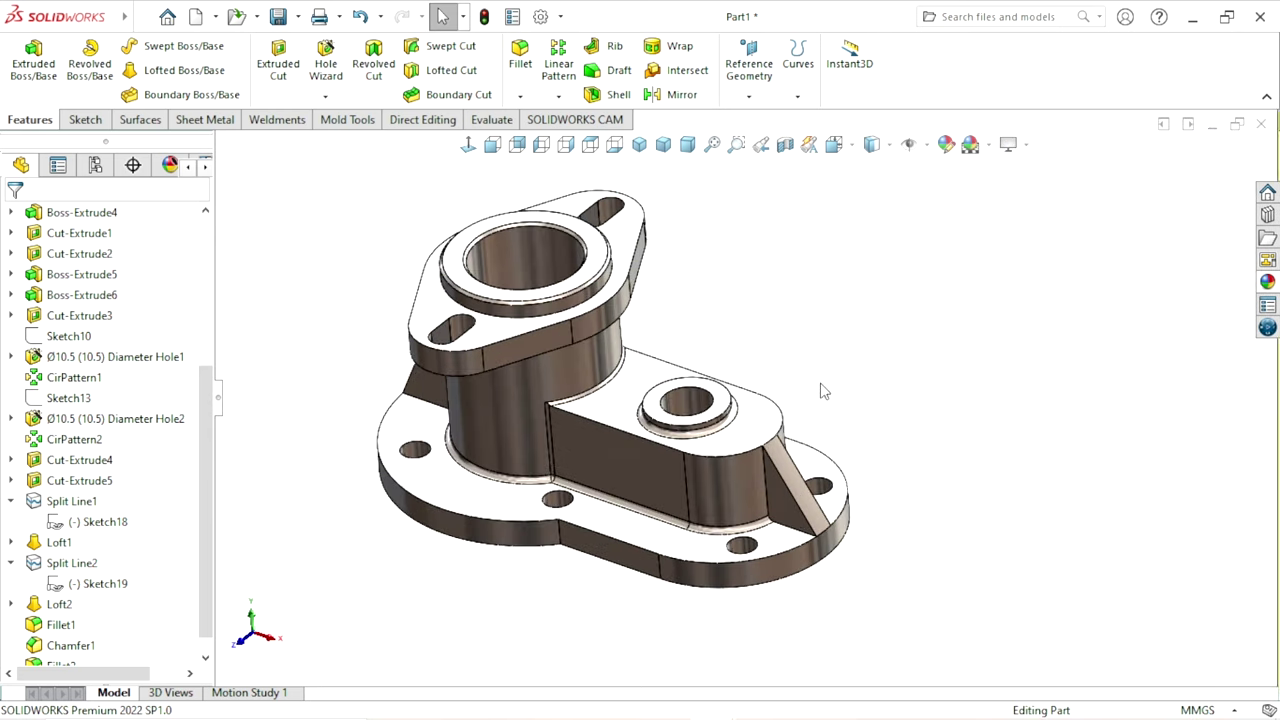
pyautogui.moveTo(820, 391)
pyautogui.mouseDown(button='middle')
pyautogui.moveTo(753, 418)
pyautogui.moveTo(818, 412)
pyautogui.moveTo(733, 428)
pyautogui.mouseUp(button='middle')
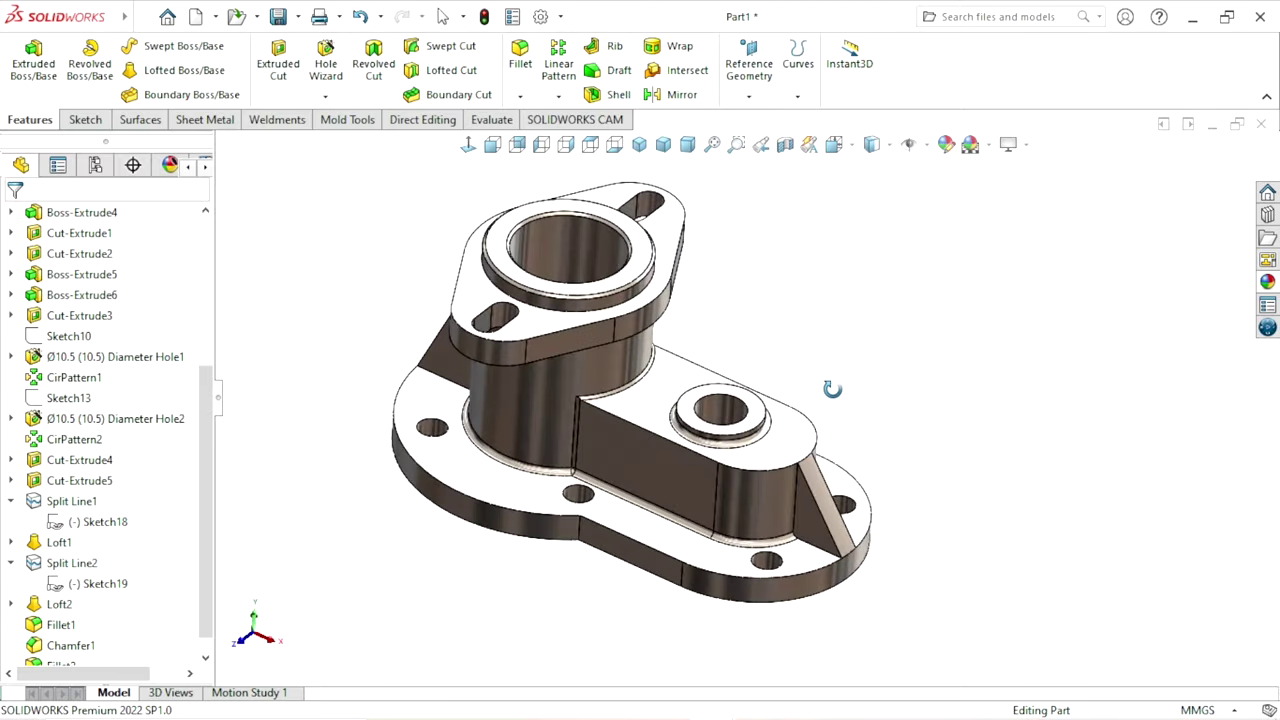
pyautogui.scroll(-2, 920, 434)
pyautogui.moveTo(920, 434)
pyautogui.mouseDown(button='middle')
pyautogui.moveTo(874, 320)
pyautogui.moveTo(705, 455)
pyautogui.mouseUp(button='middle')
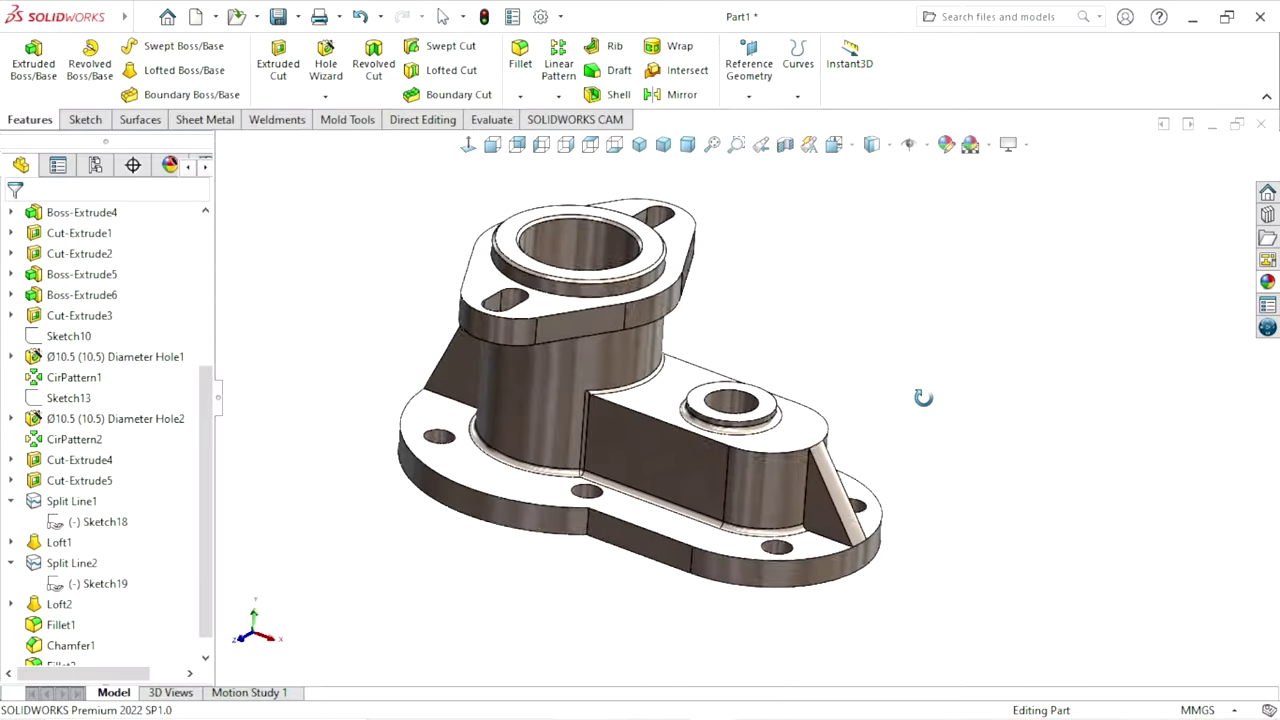
pyautogui.moveTo(898, 472)
pyautogui.mouseDown(button='middle')
pyautogui.moveTo(850, 530)
pyautogui.moveTo(960, 523)
pyautogui.mouseUp(button='middle')
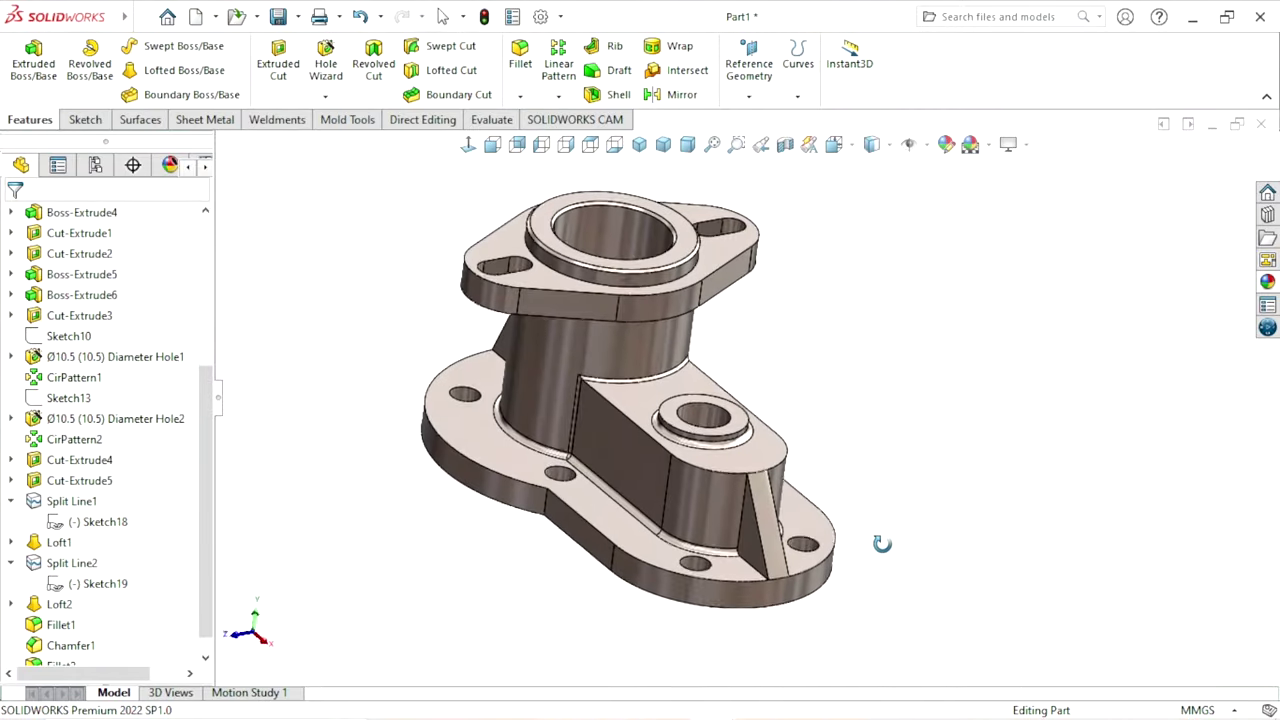
pyautogui.moveTo(847, 451)
pyautogui.mouseDown(button='middle')
pyautogui.moveTo(894, 363)
pyautogui.moveTo(923, 466)
pyautogui.moveTo(846, 529)
pyautogui.moveTo(773, 383)
pyautogui.moveTo(943, 423)
pyautogui.moveTo(943, 448)
pyautogui.moveTo(731, 378)
pyautogui.mouseUp(button='middle')
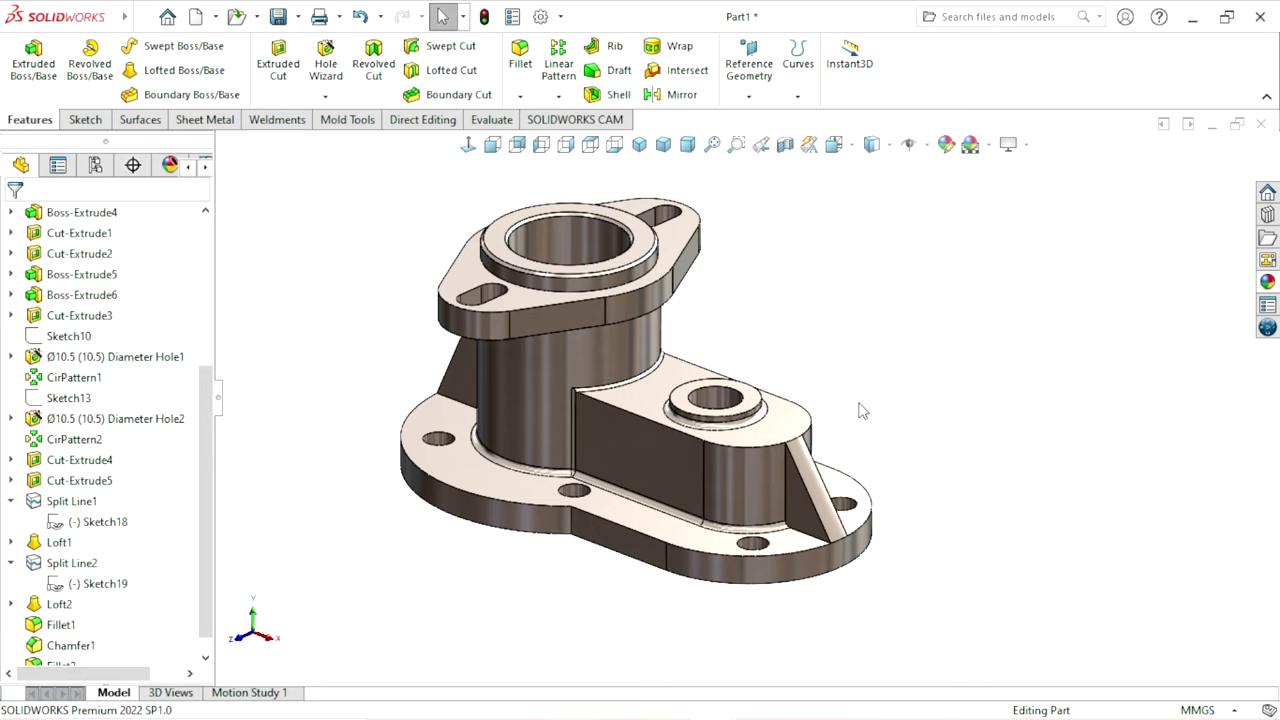